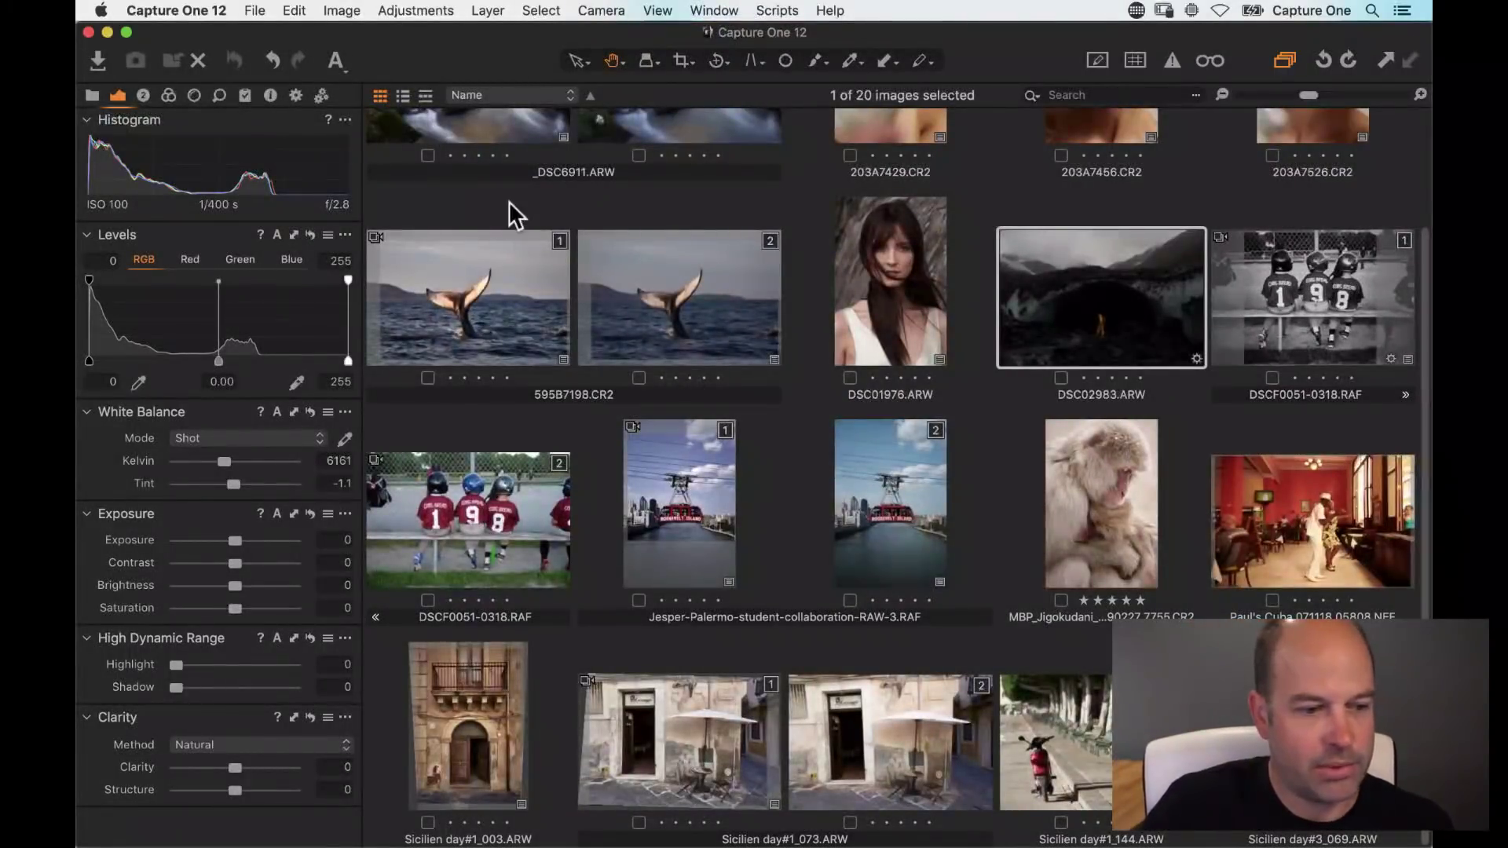
Step: Open the second variant of the whale tail image 595B7198.CR2 in the viewer
click(513, 200)
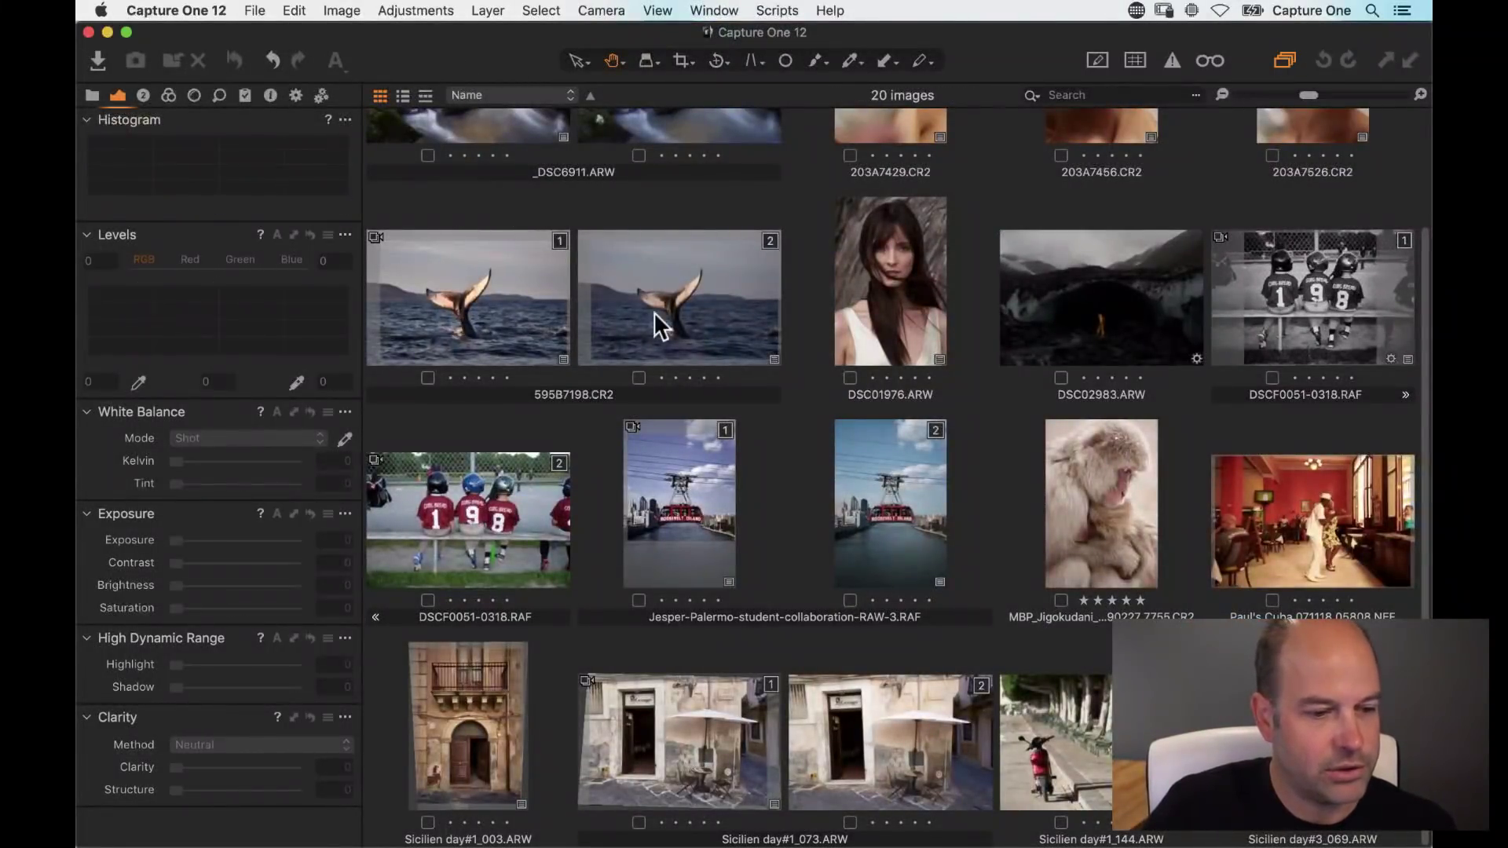
click(681, 374)
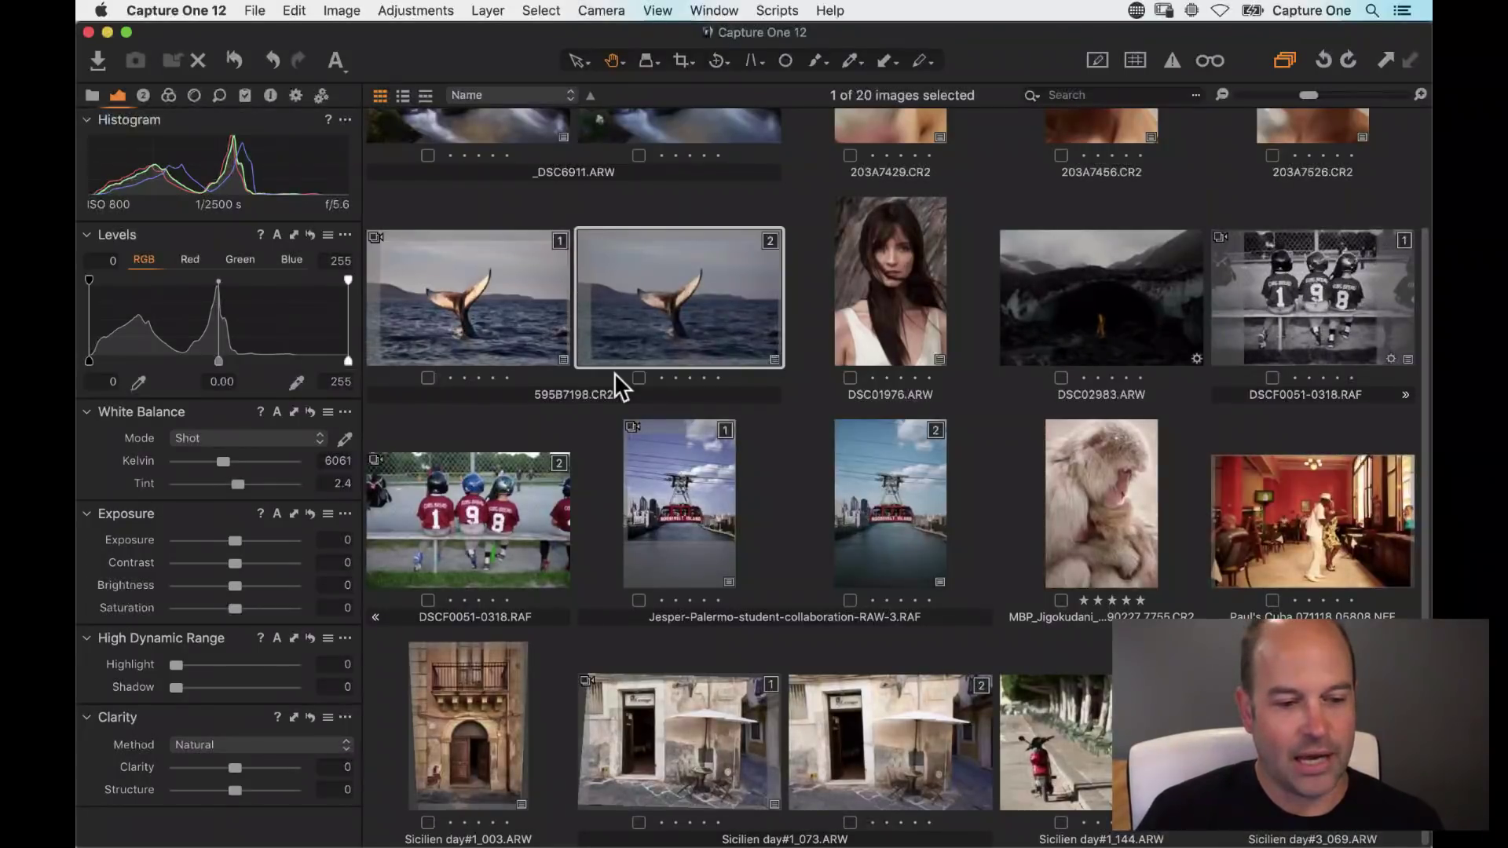
scroll(718, 414, up, 3)
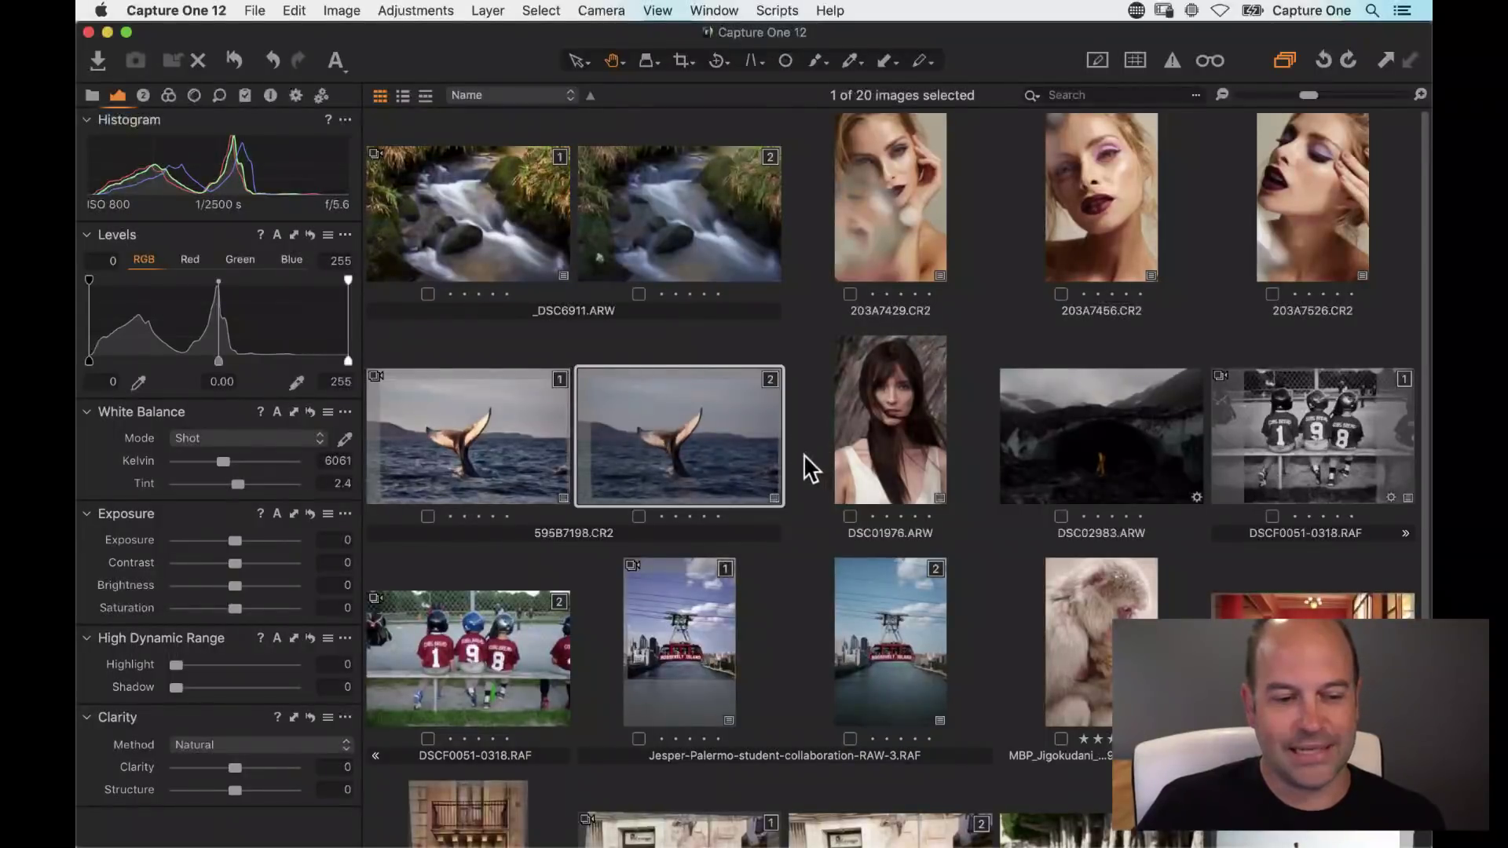
click(901, 472)
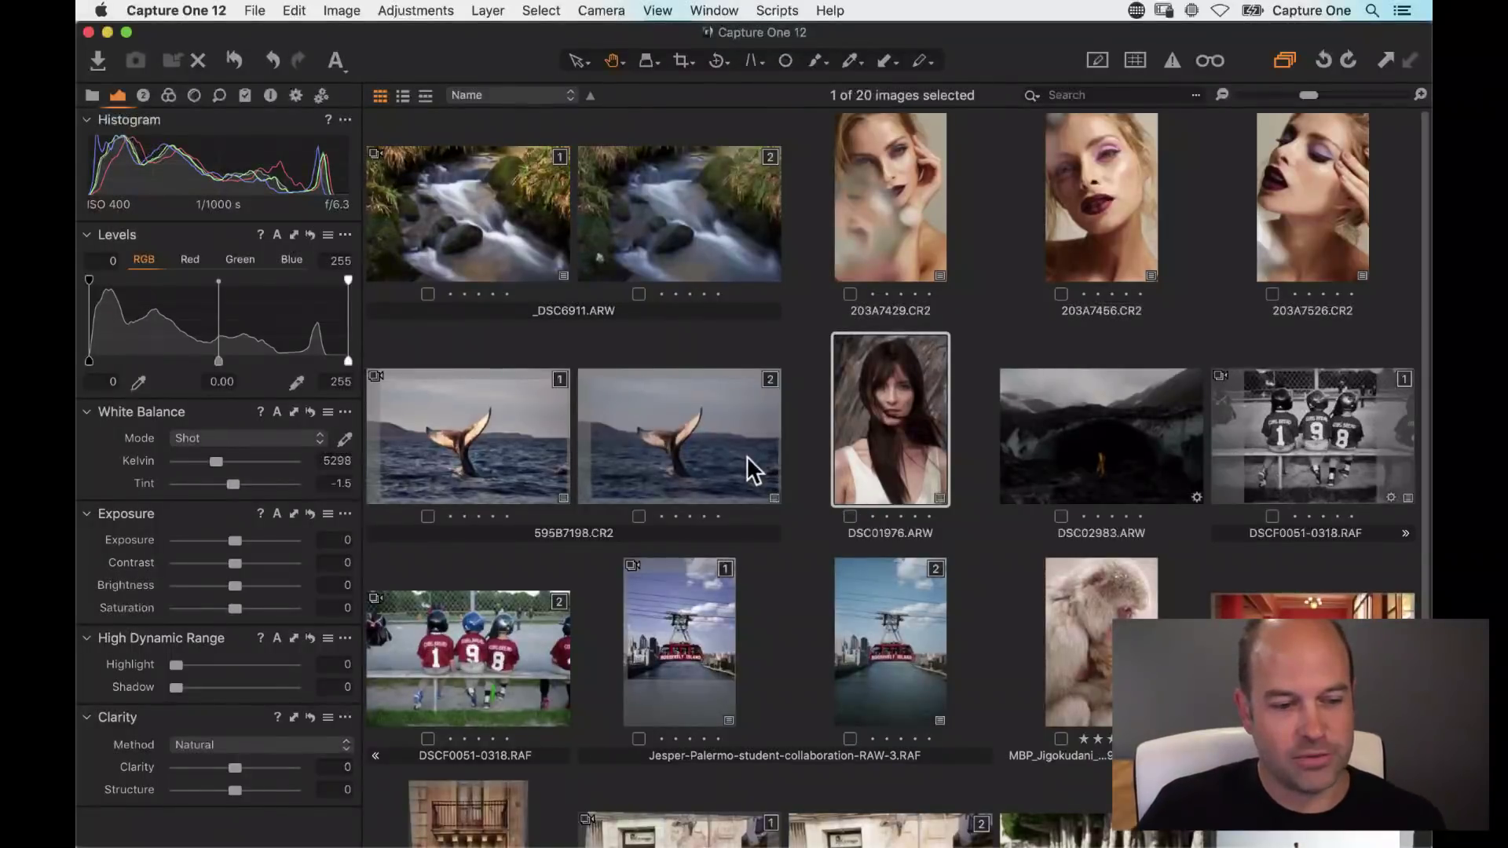
click(702, 448)
double_click(705, 449)
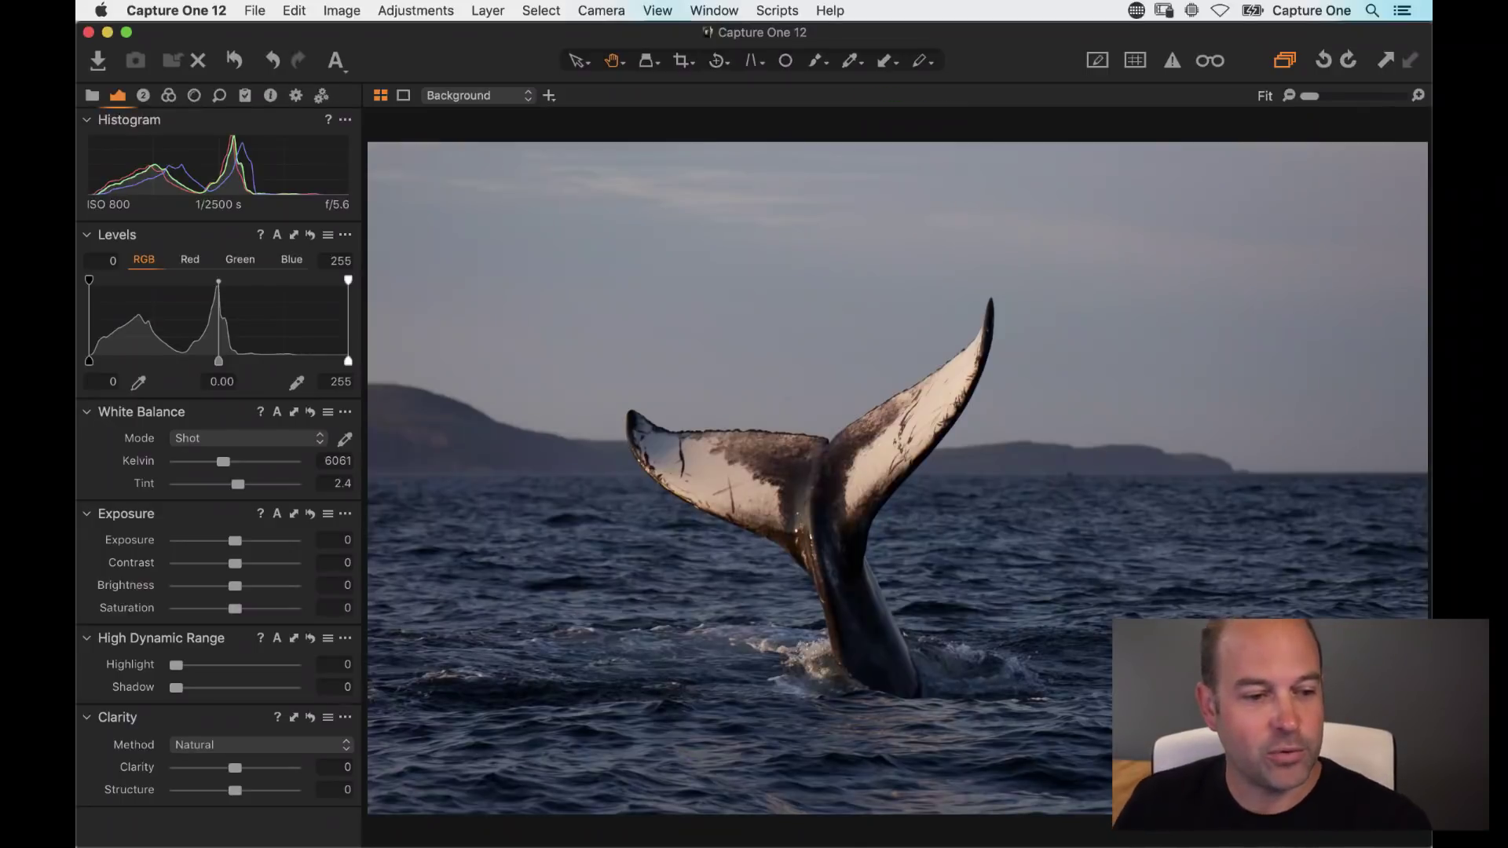
Step: Reset the whale image's existing adjustments and draw a square crop of 40 x 40 cm from its upper-left corner
click(682, 61)
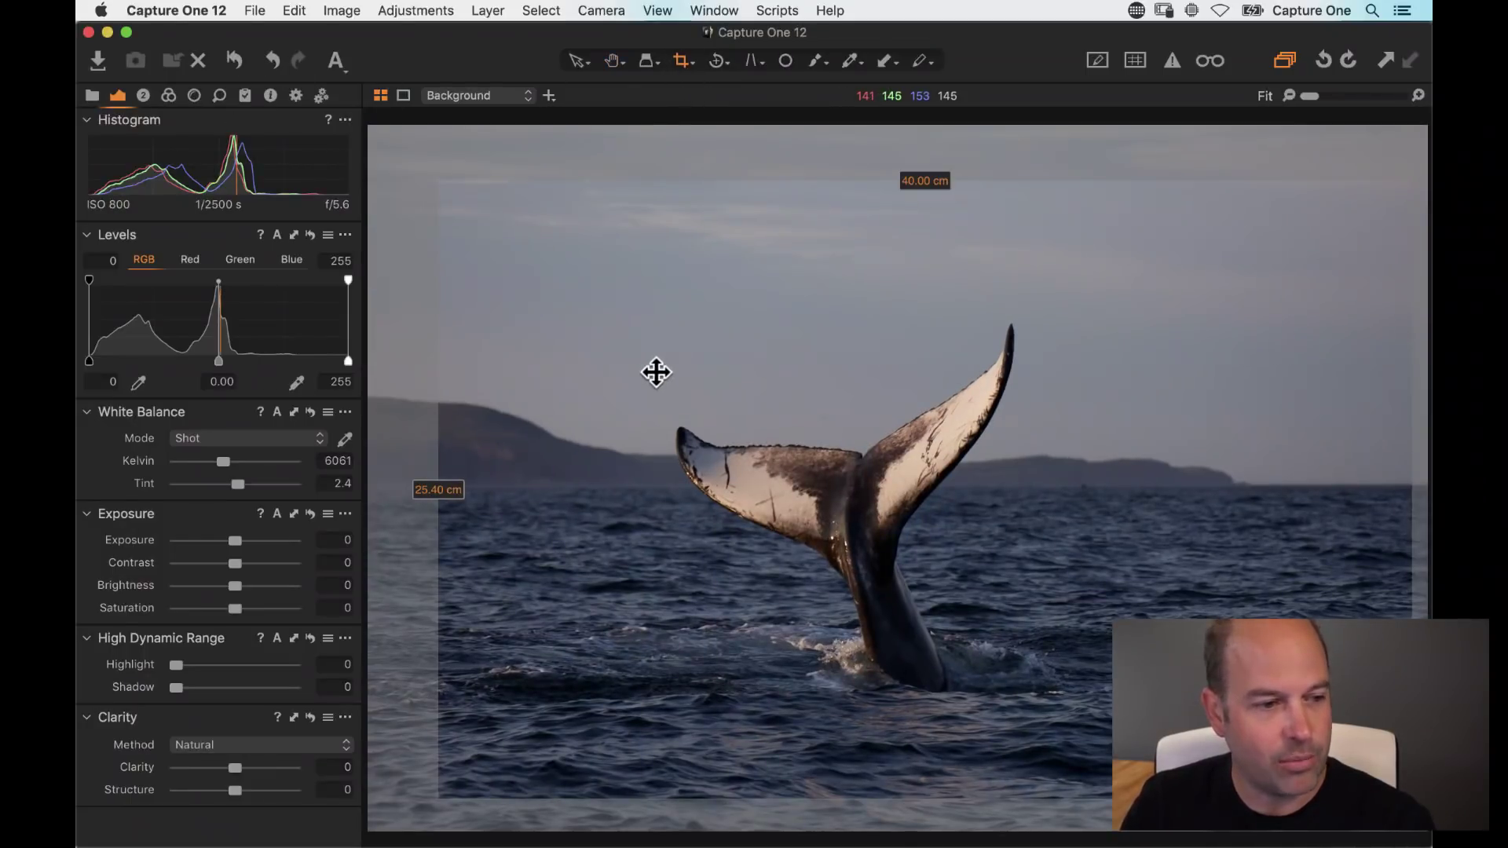
click(233, 58)
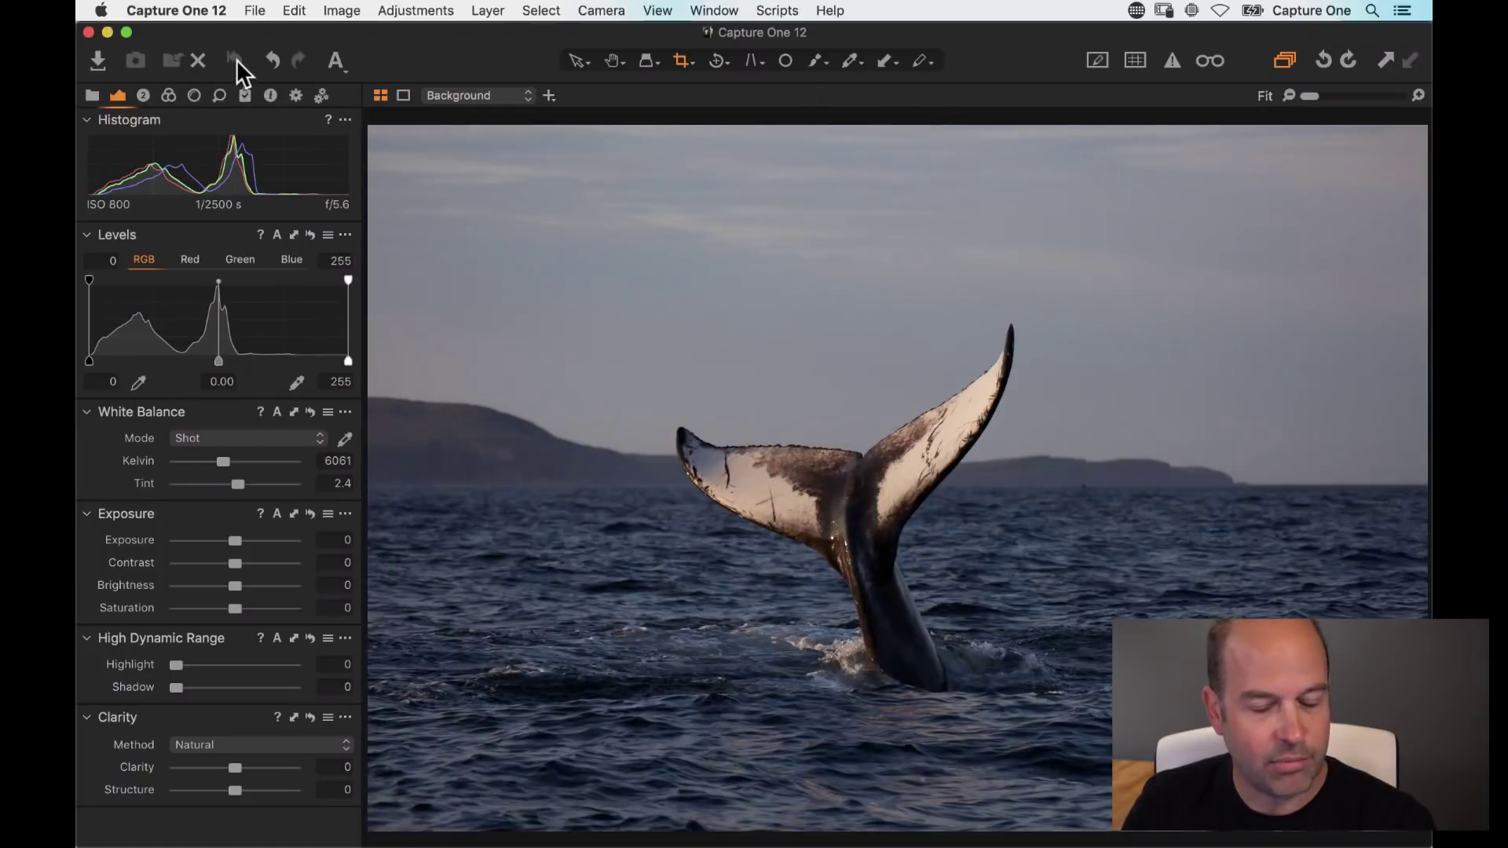
click(681, 64)
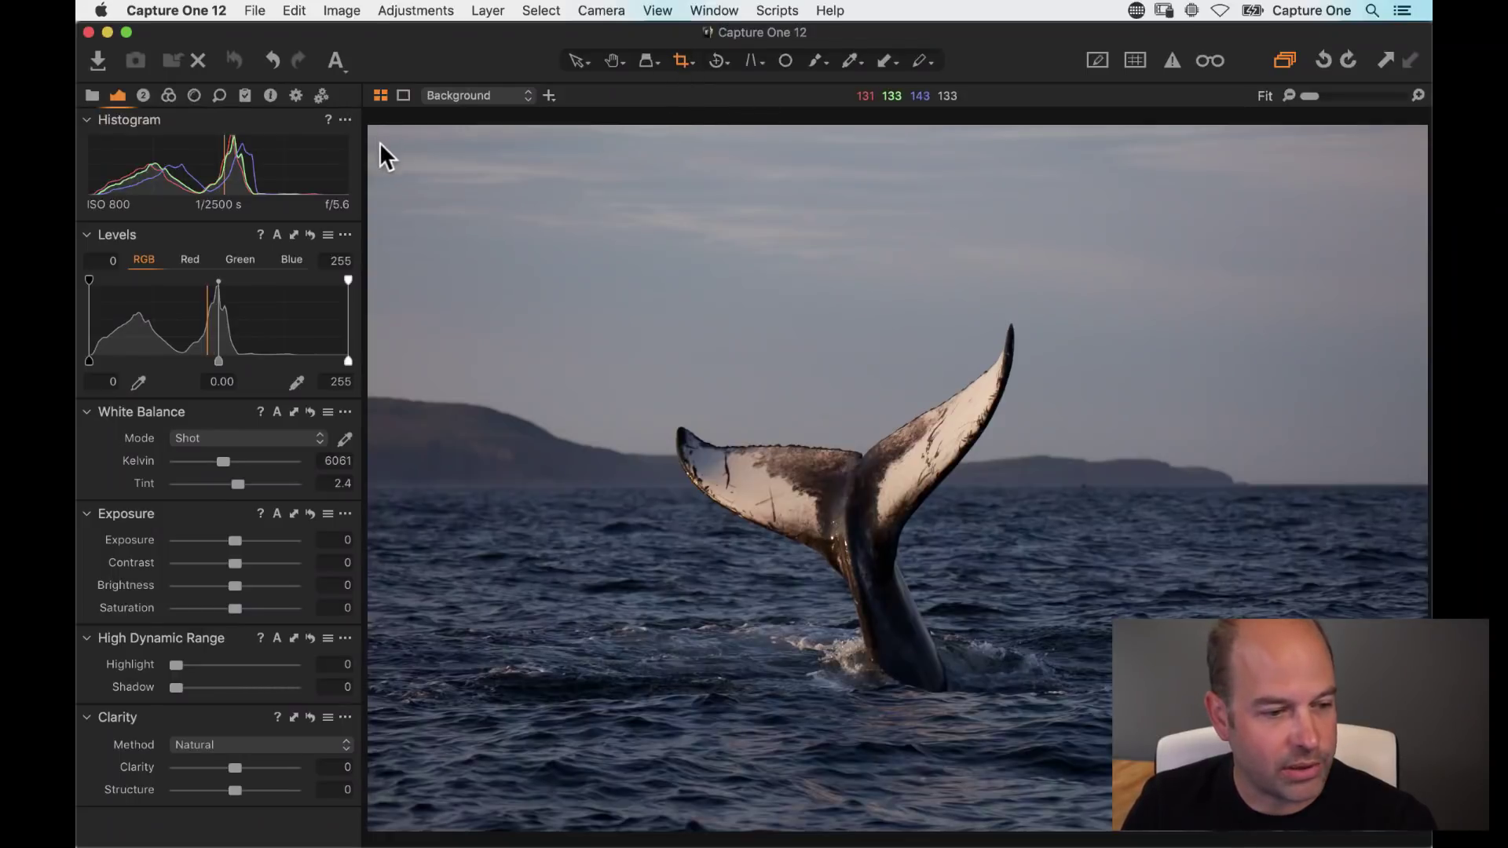
drag(381, 143, 981, 743)
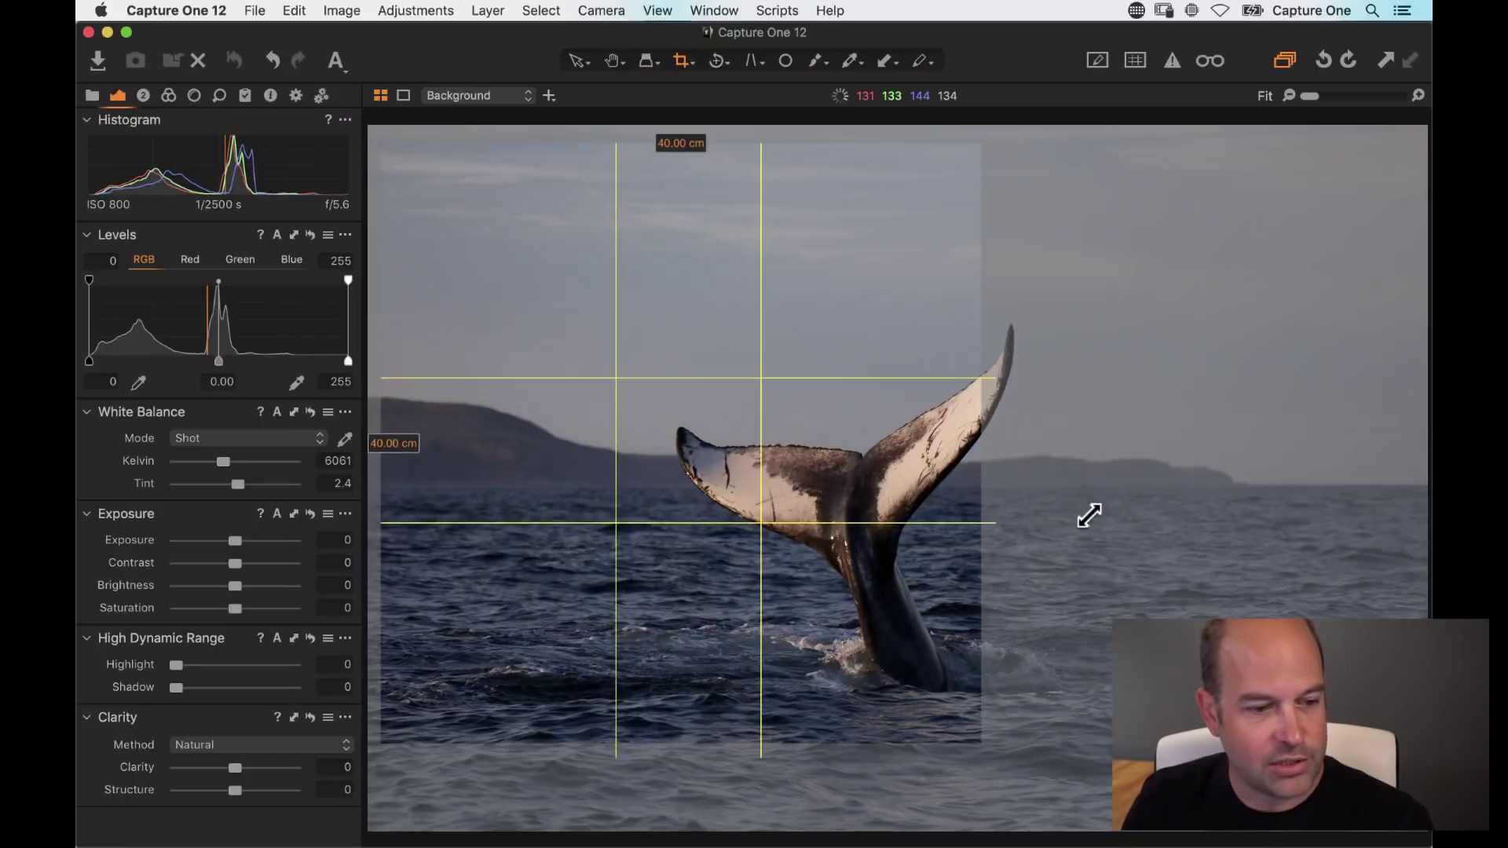
Step: Set the crop ratio to Unconstrained and widen the crop almost to the image's right edge, about 40 x 23.4 cm
right_click(570, 256)
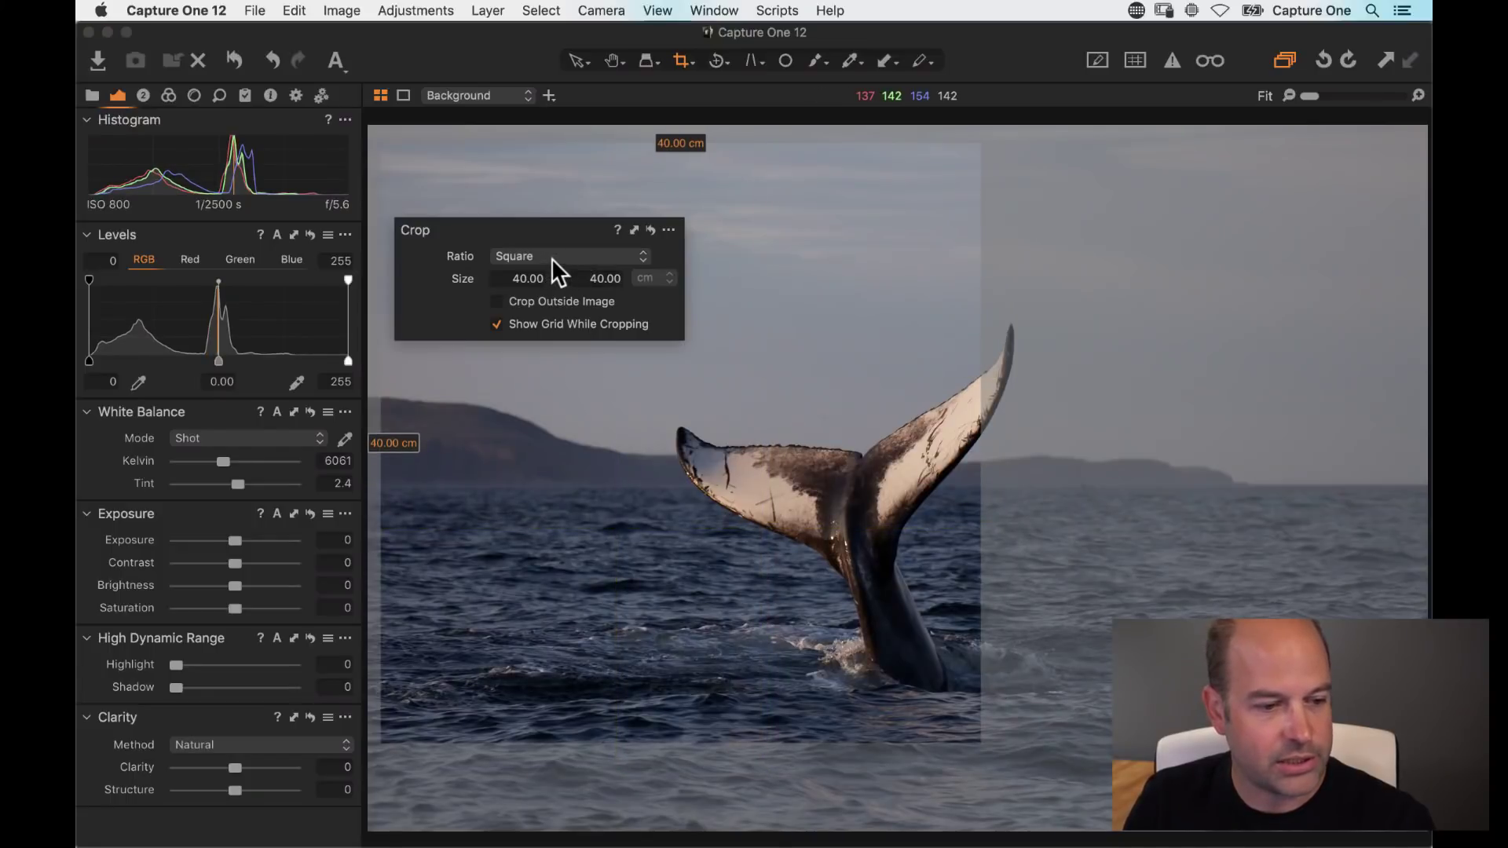
click(551, 257)
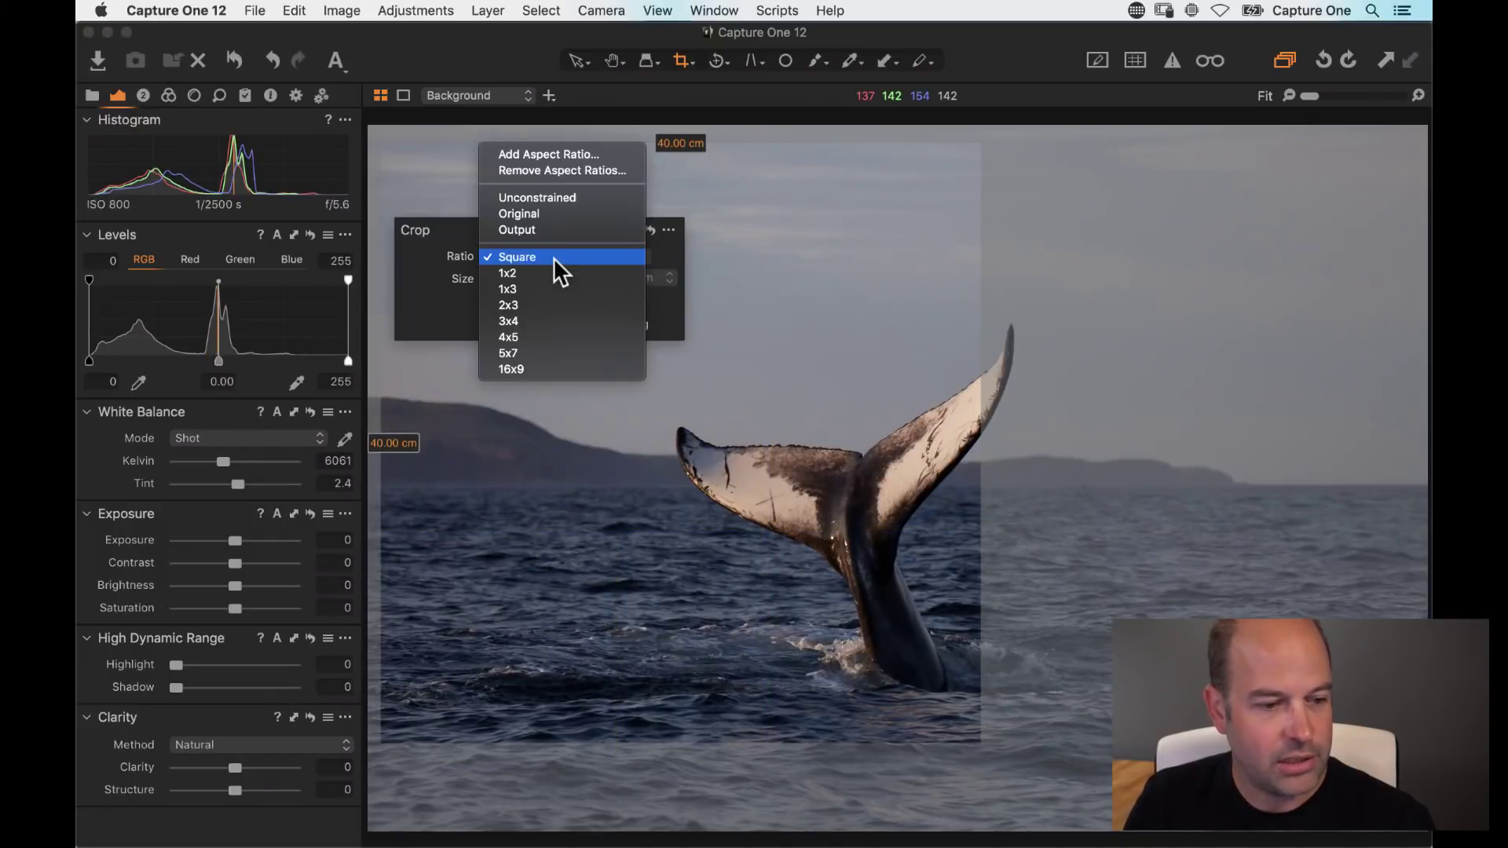
click(561, 202)
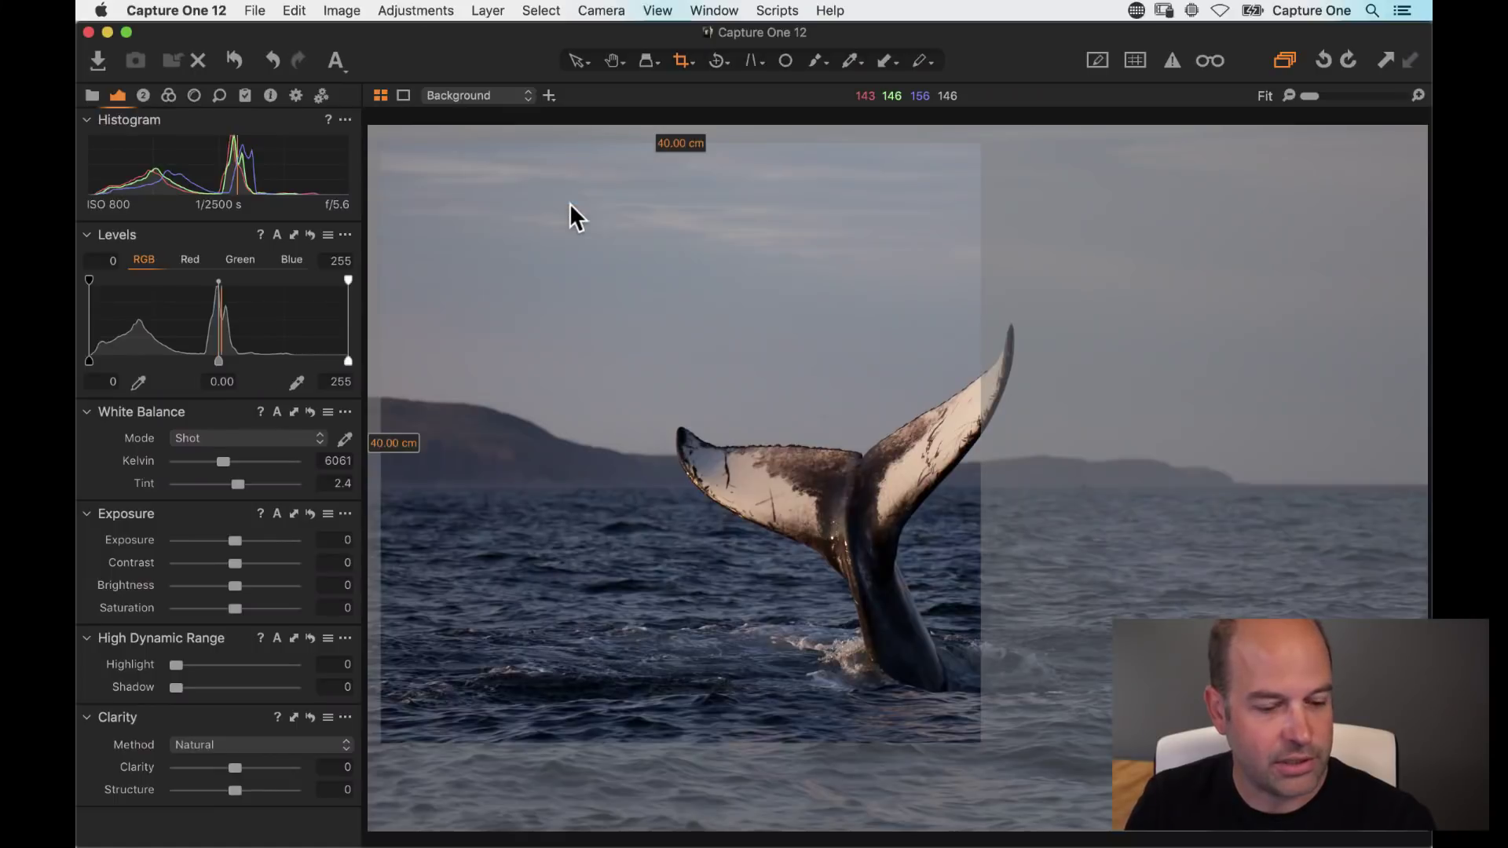
drag(995, 742, 1148, 596)
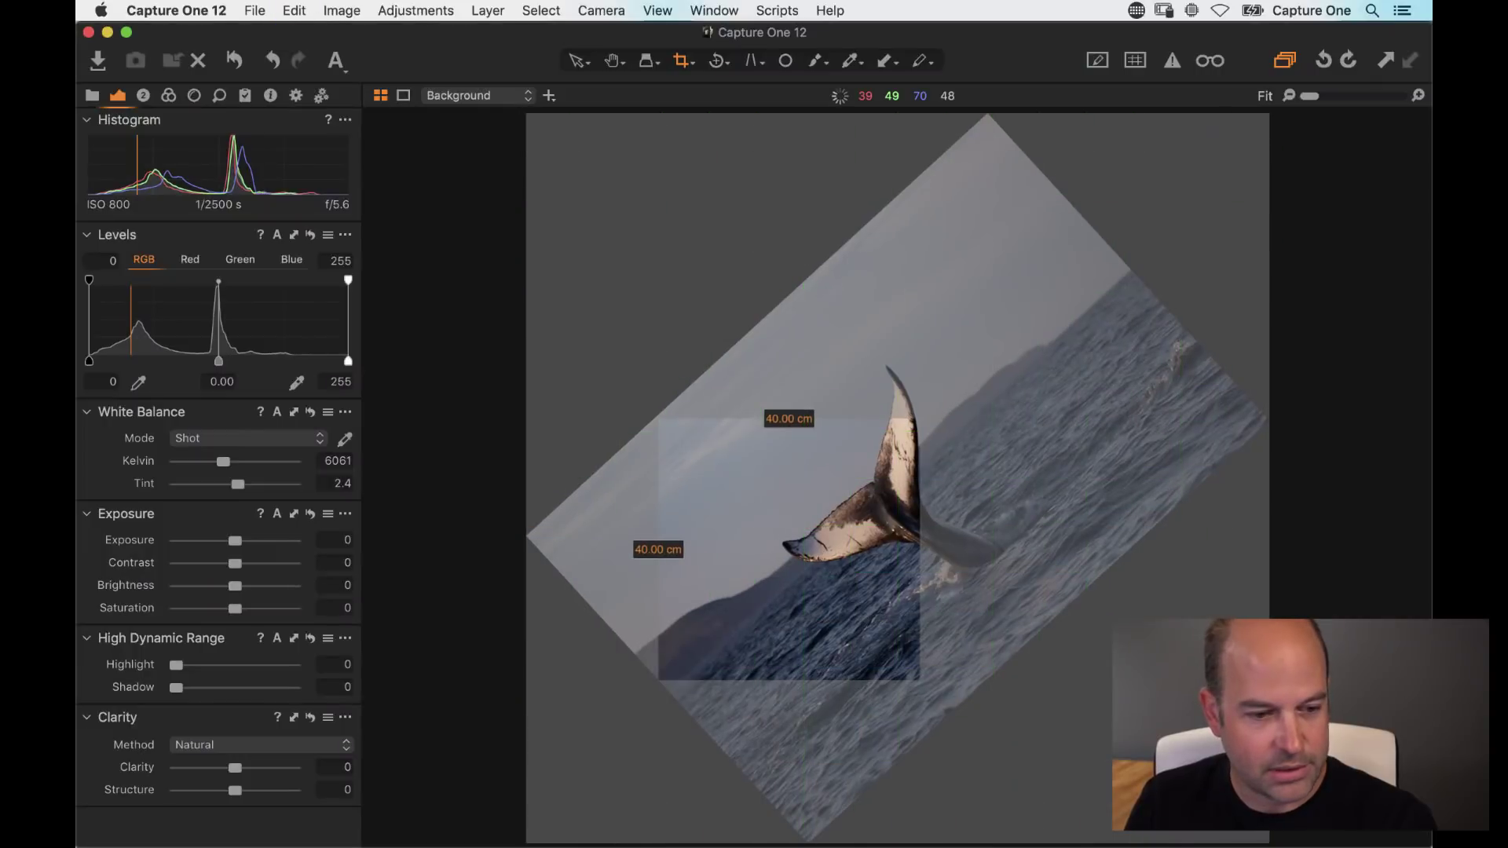
key(super+z)
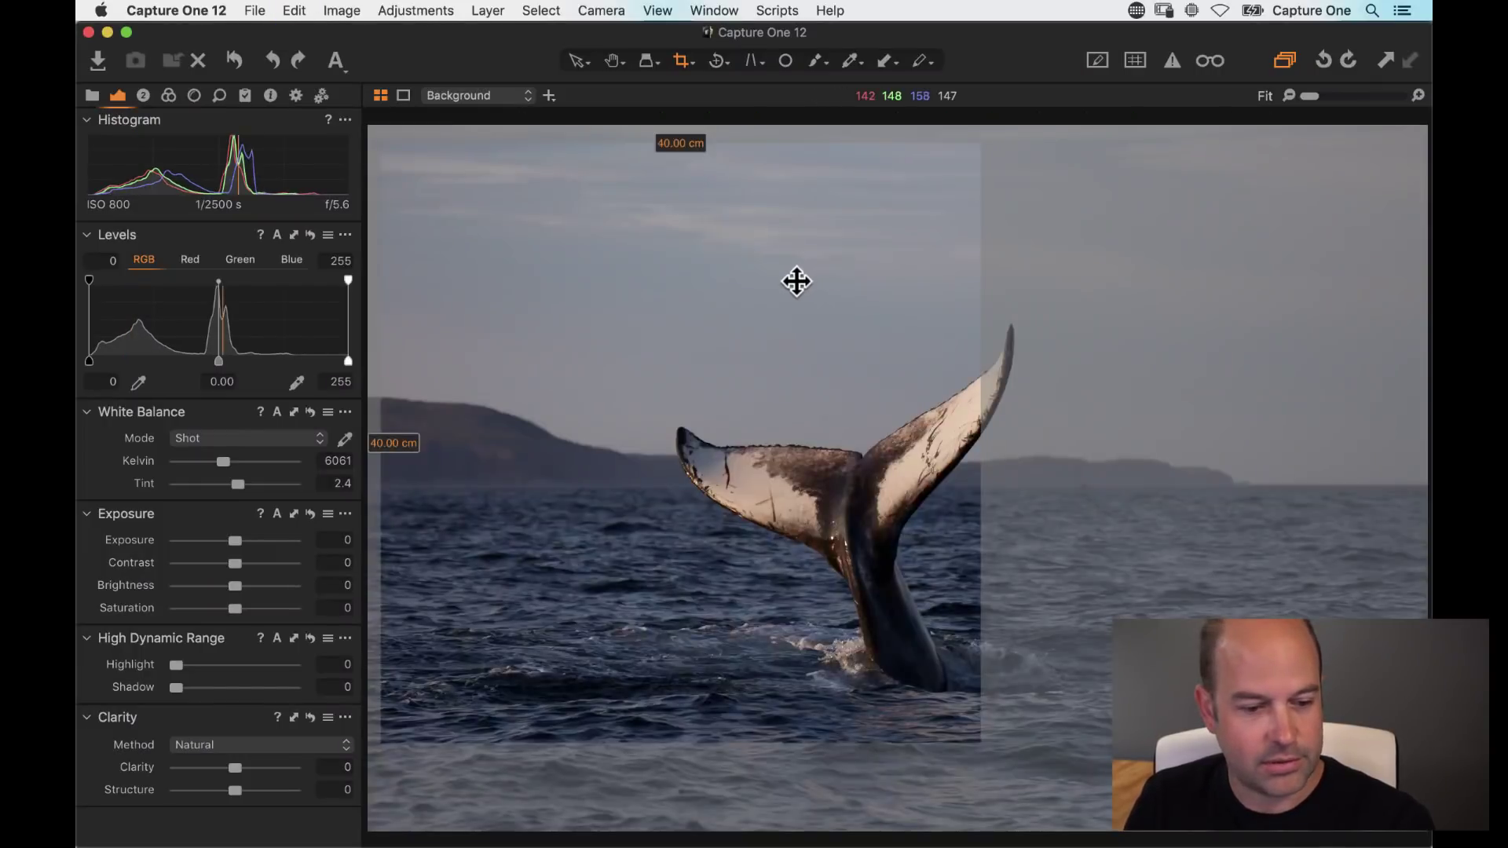
drag(979, 737, 1407, 739)
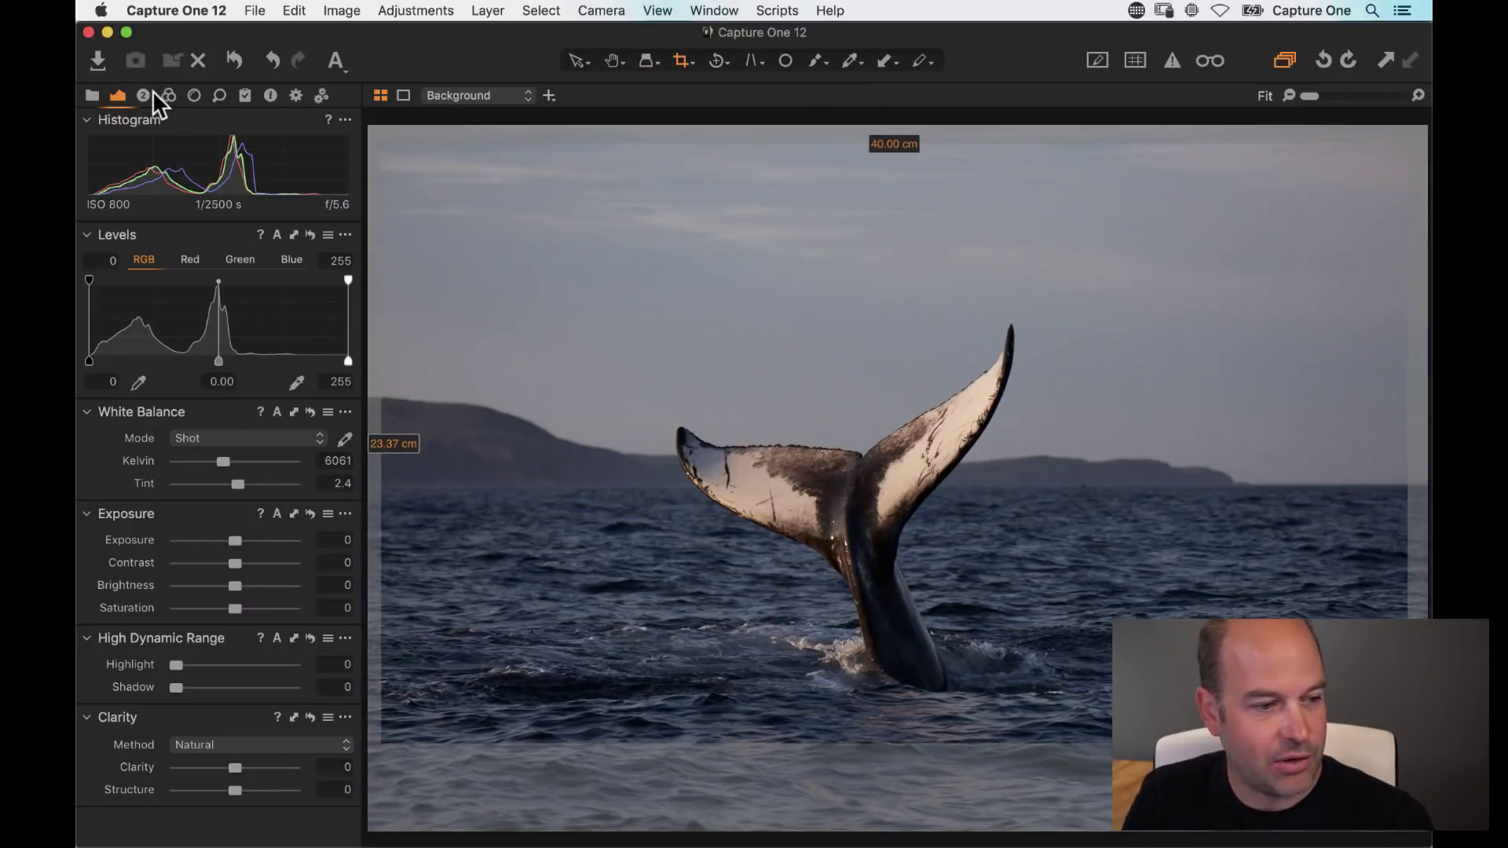
Step: Change the crop's grid overlay type to Rectangular
click(194, 95)
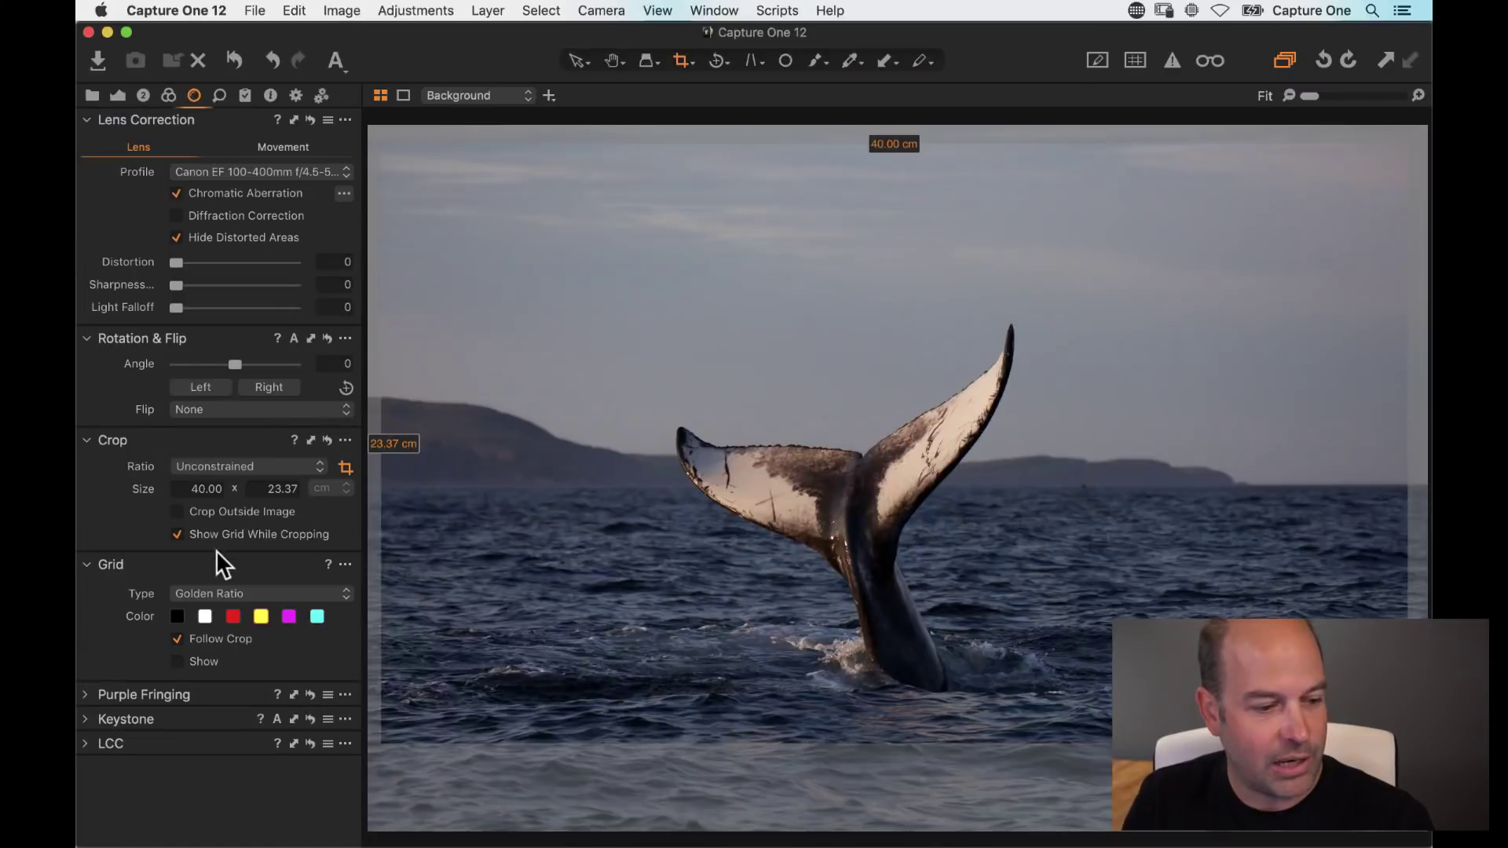
mouse_move(200, 559)
mouse_down()
mouse_move(243, 563)
mouse_move(201, 571)
mouse_up()
click(213, 595)
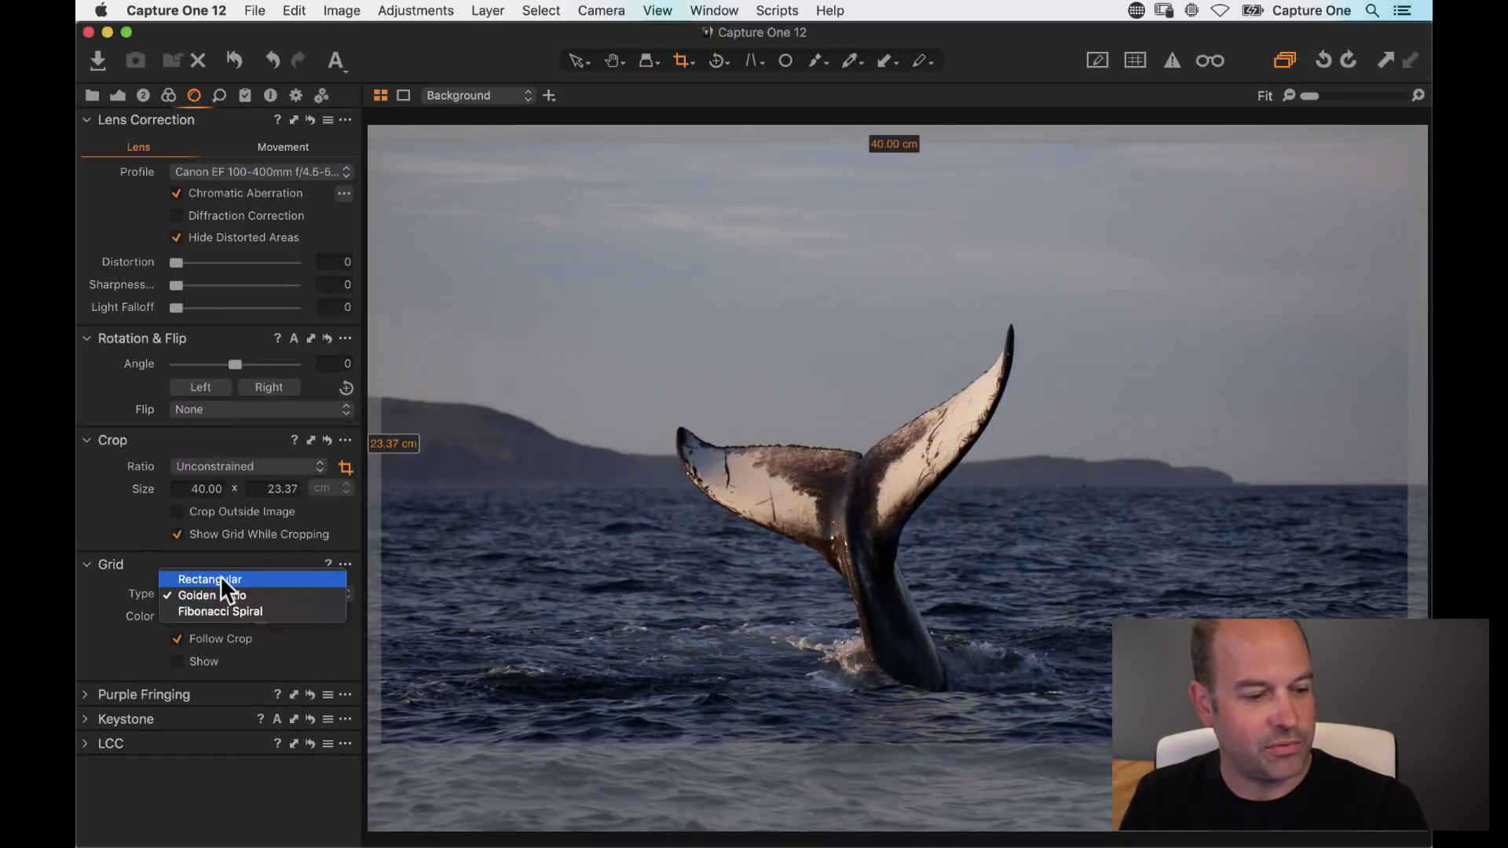
click(221, 579)
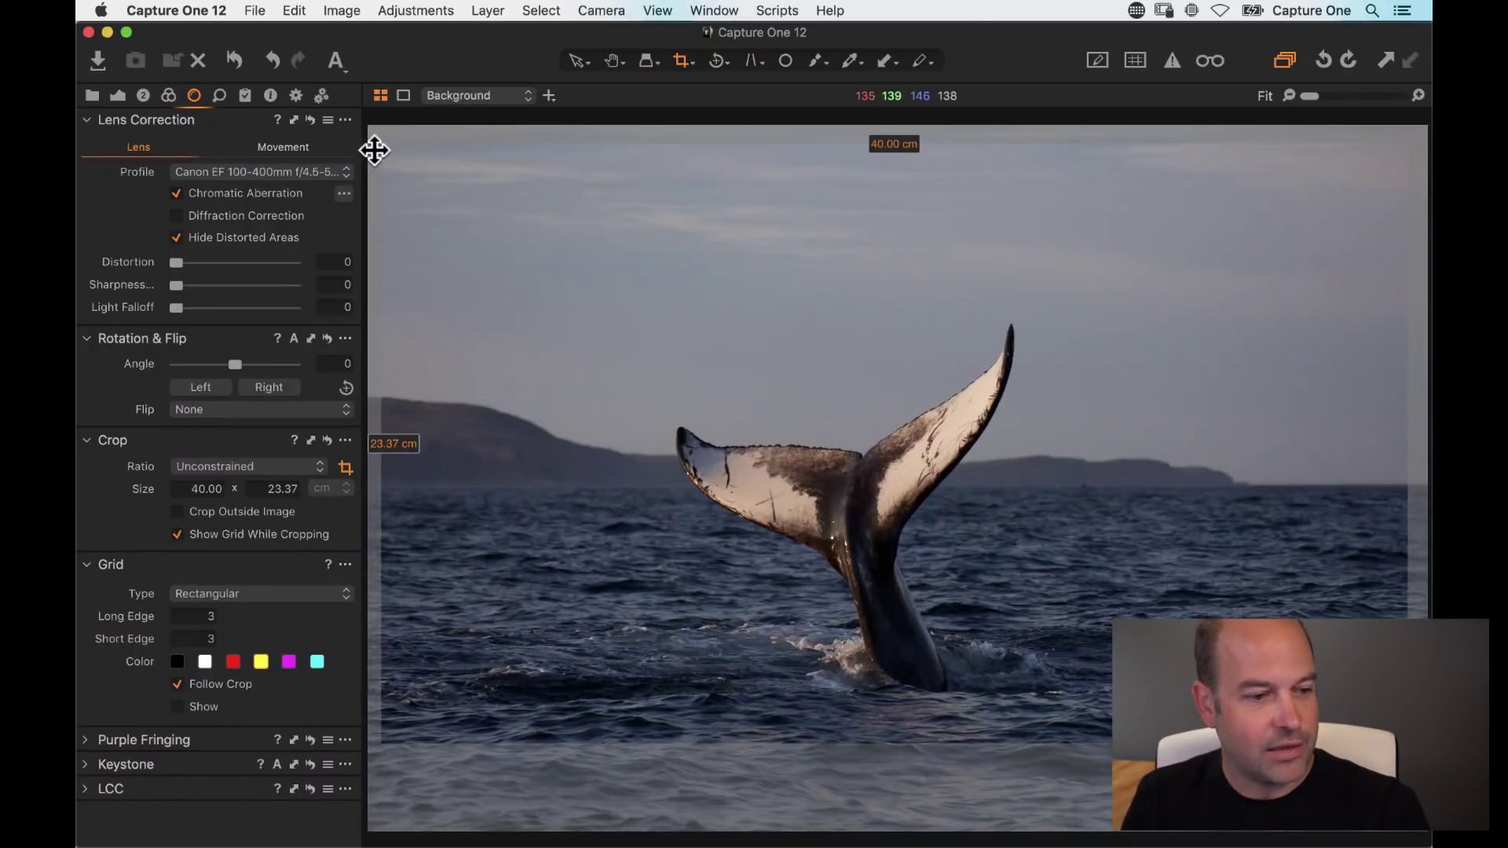
Step: Tighten the crop from its upper-left corner to about 40 x 22.8 cm and leave cropping with the Pan tool
drag(380, 148, 382, 157)
drag(381, 158, 379, 156)
drag(652, 382, 647, 381)
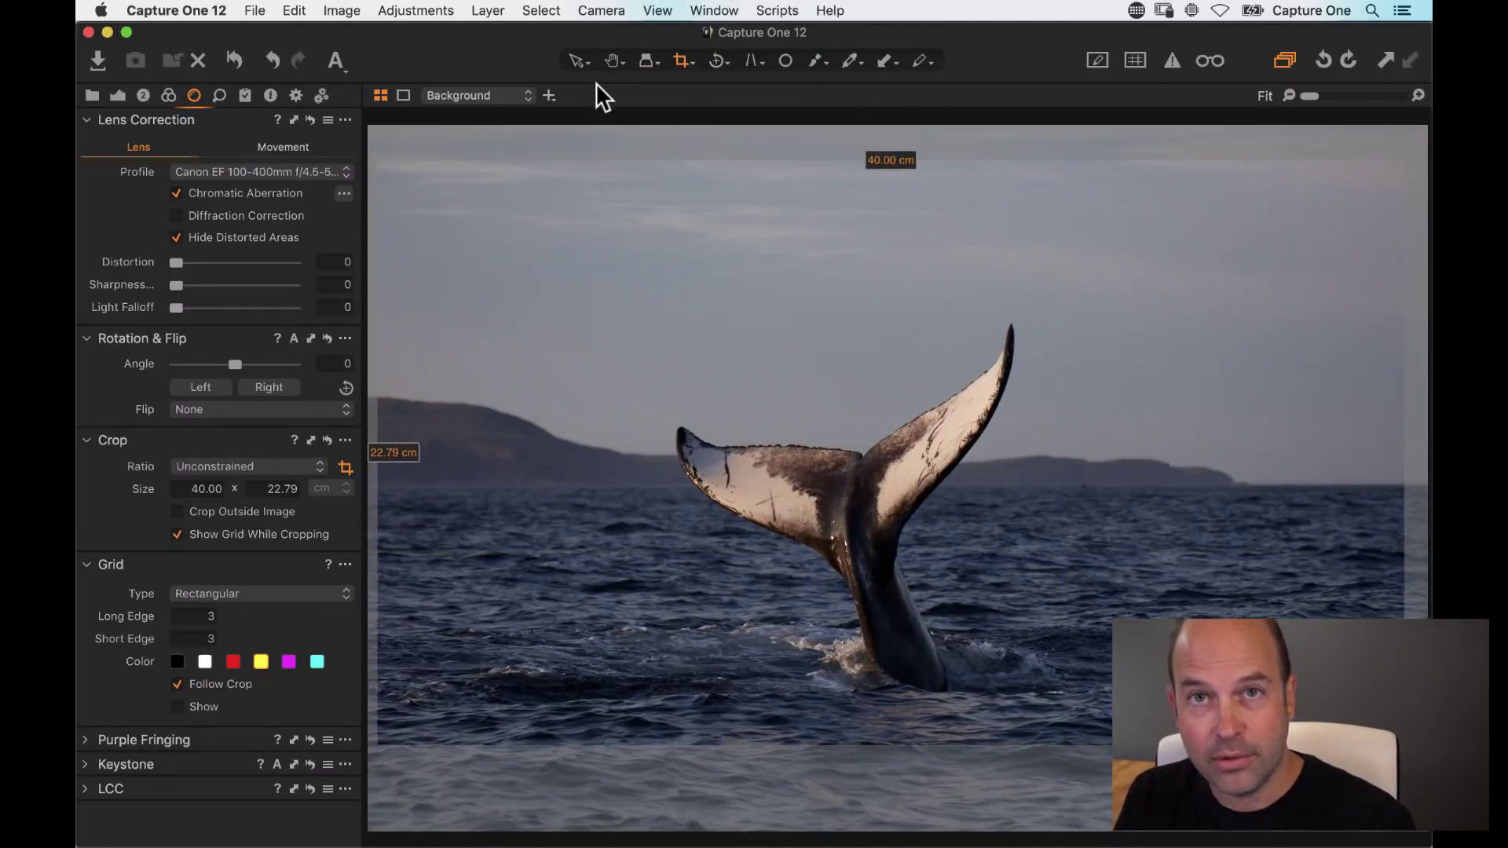
key(h)
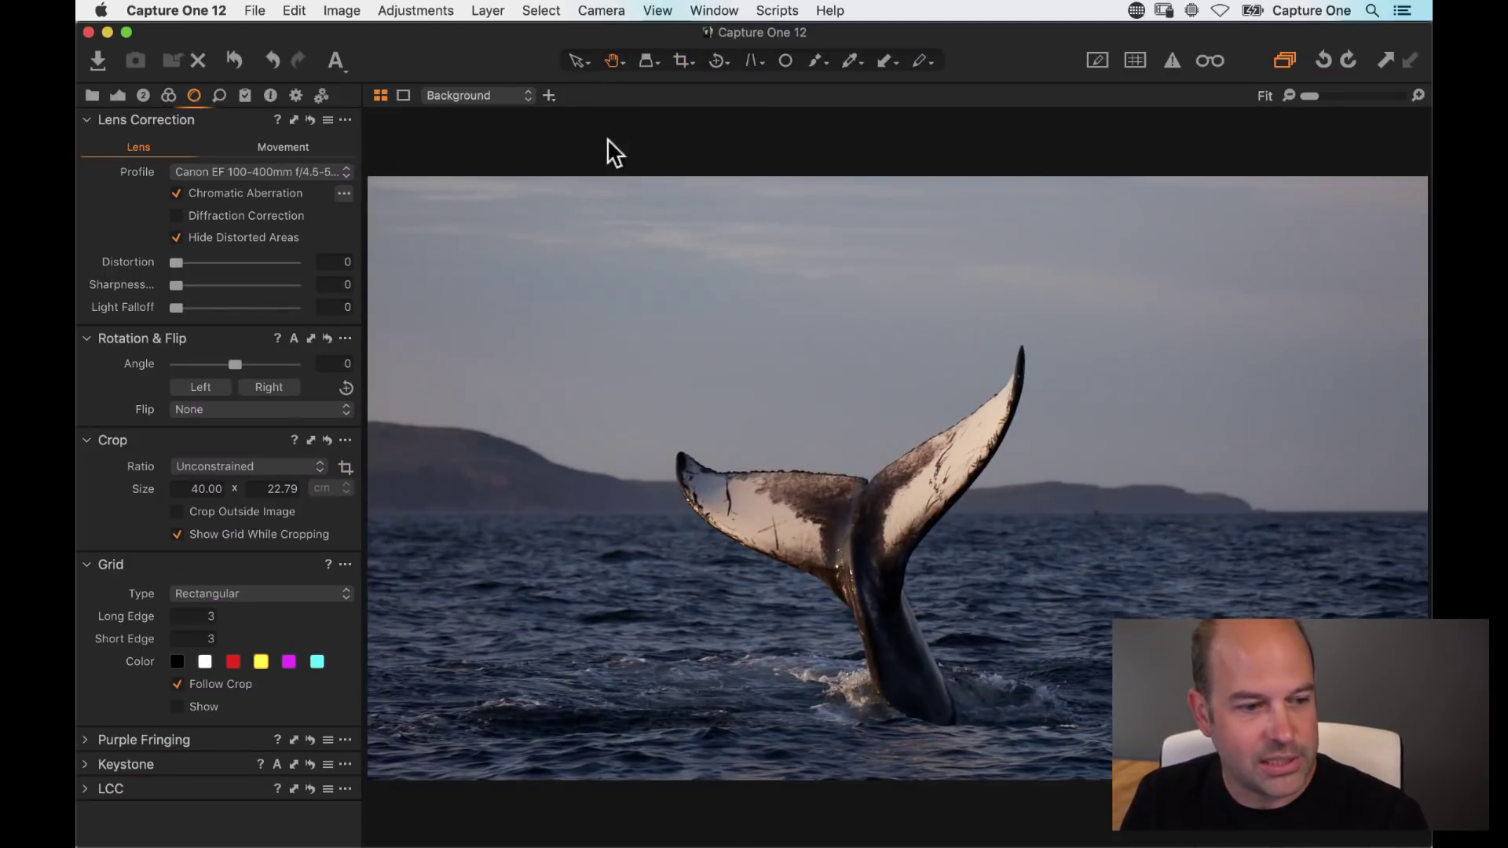
Step: Turn on the proof margin around the whale image in the viewer
click(402, 95)
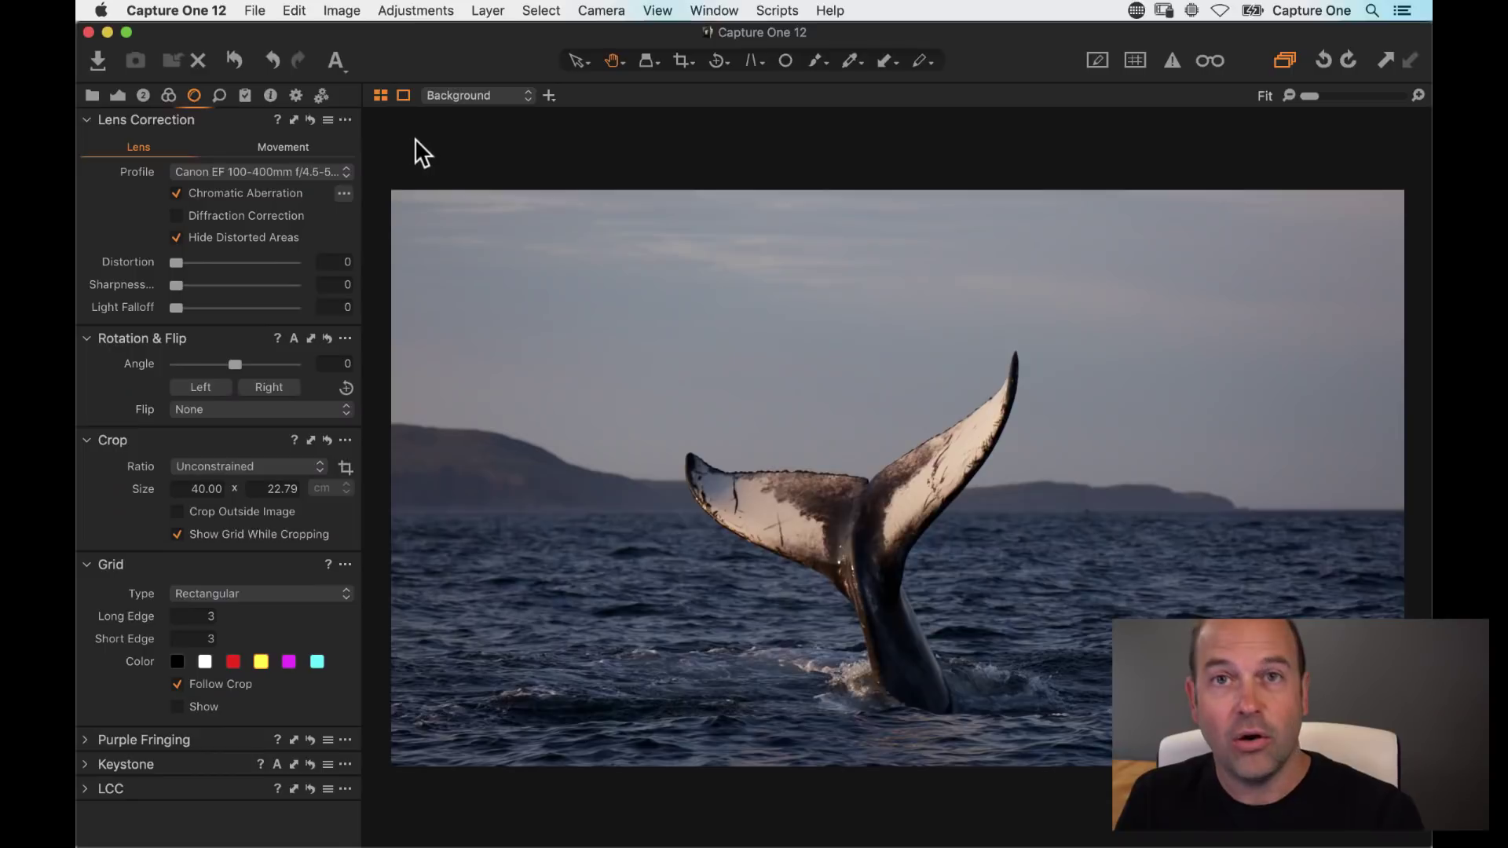
click(403, 95)
click(404, 95)
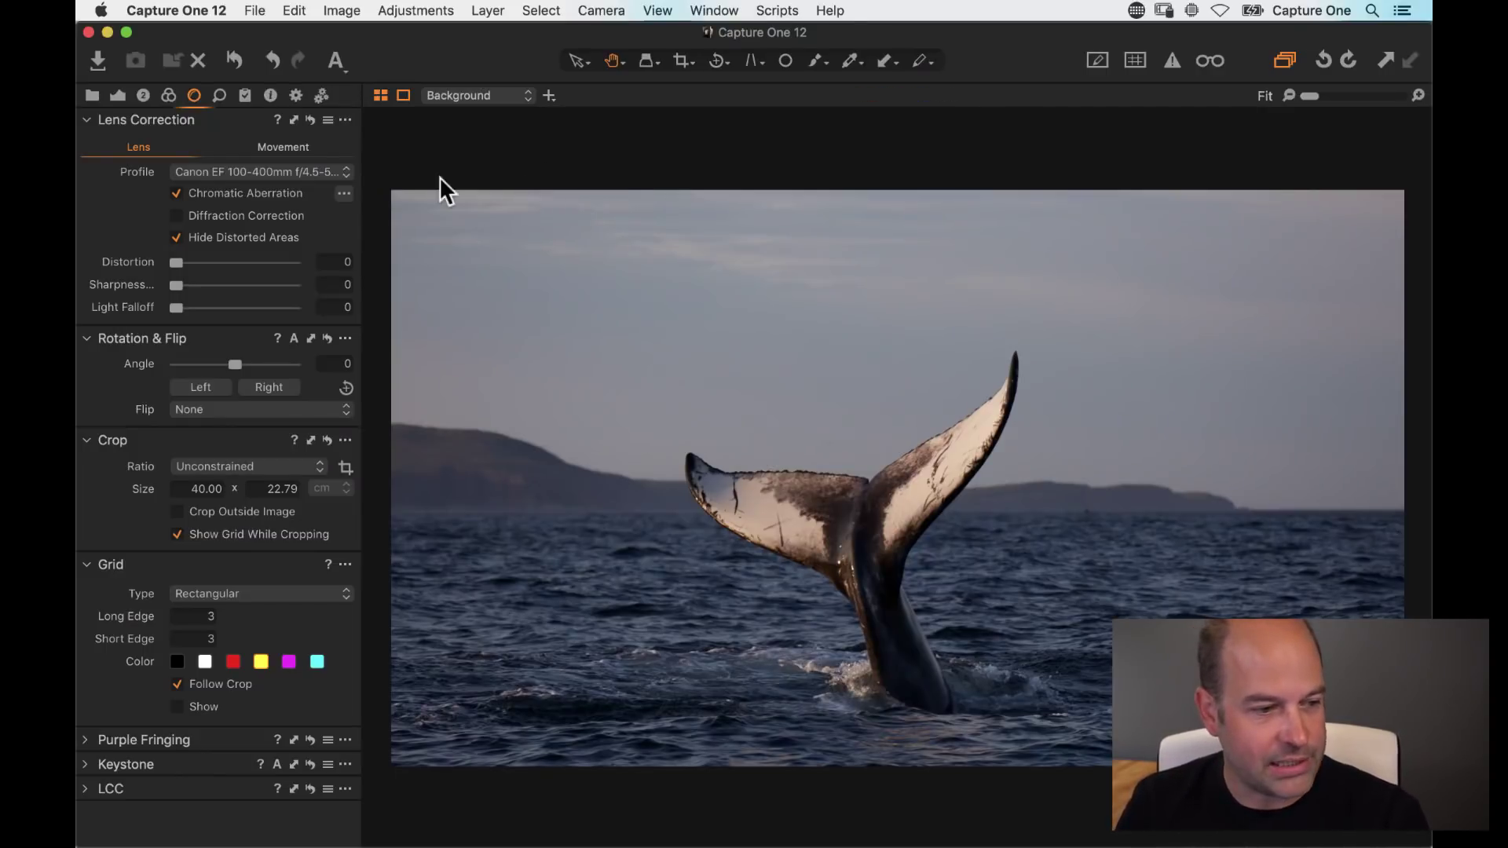
Step: Raise the whale image's exposure to 0.44 and auto-adjust its levels
click(117, 95)
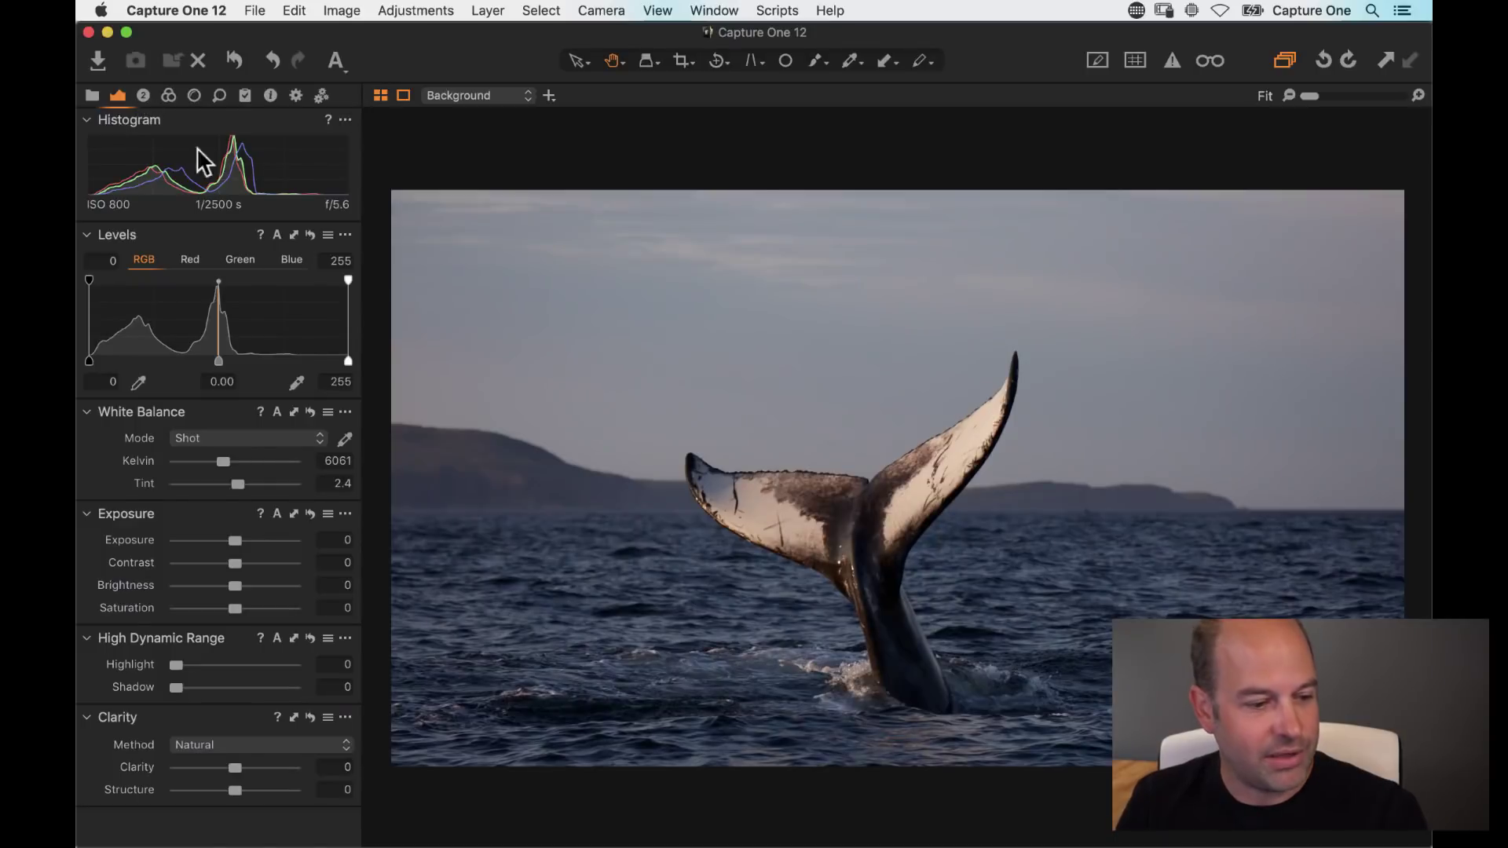
drag(232, 540, 240, 542)
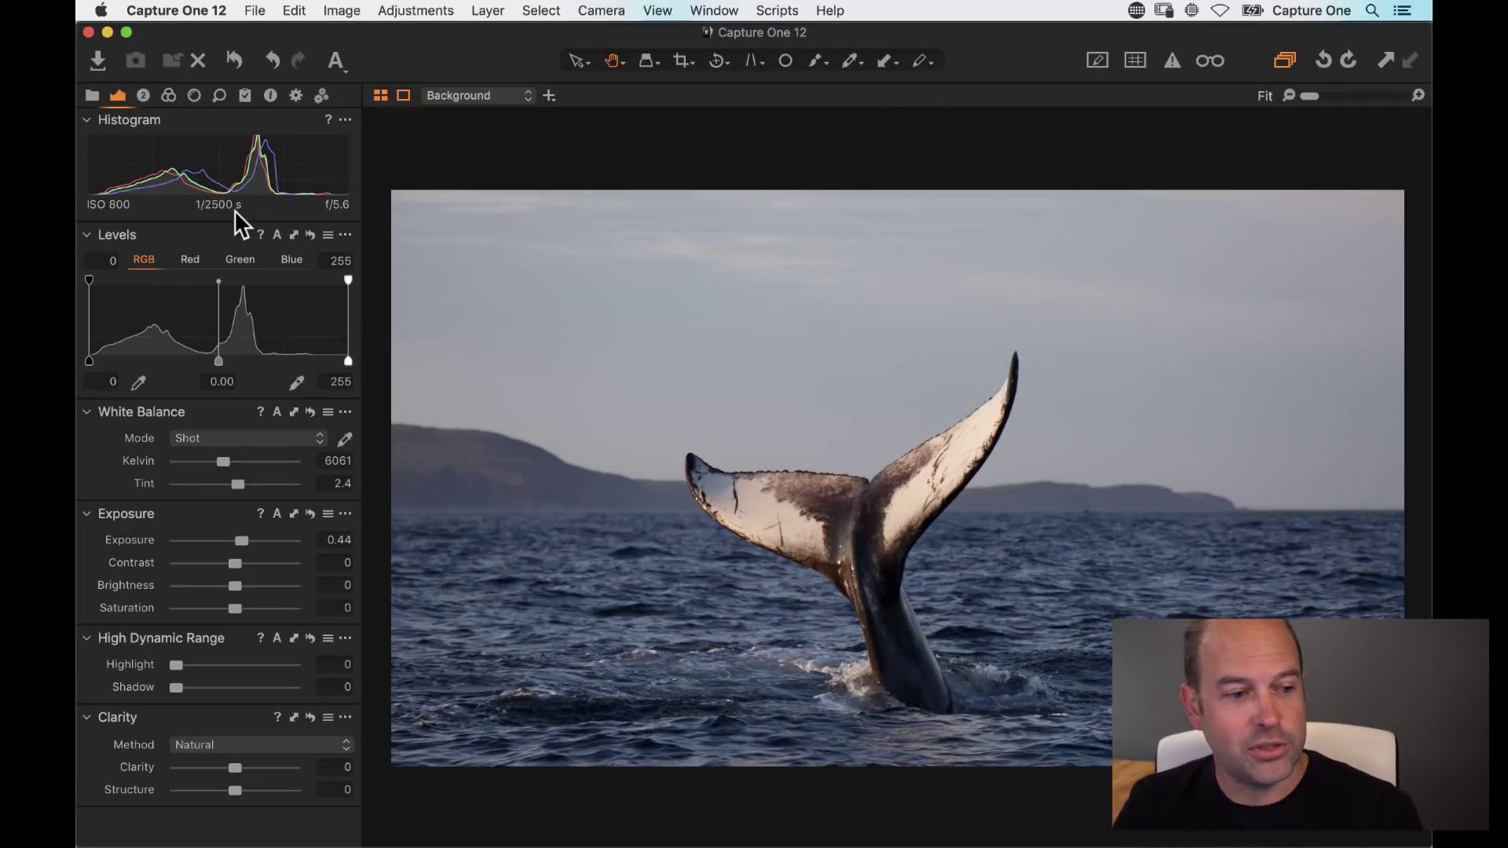
click(277, 235)
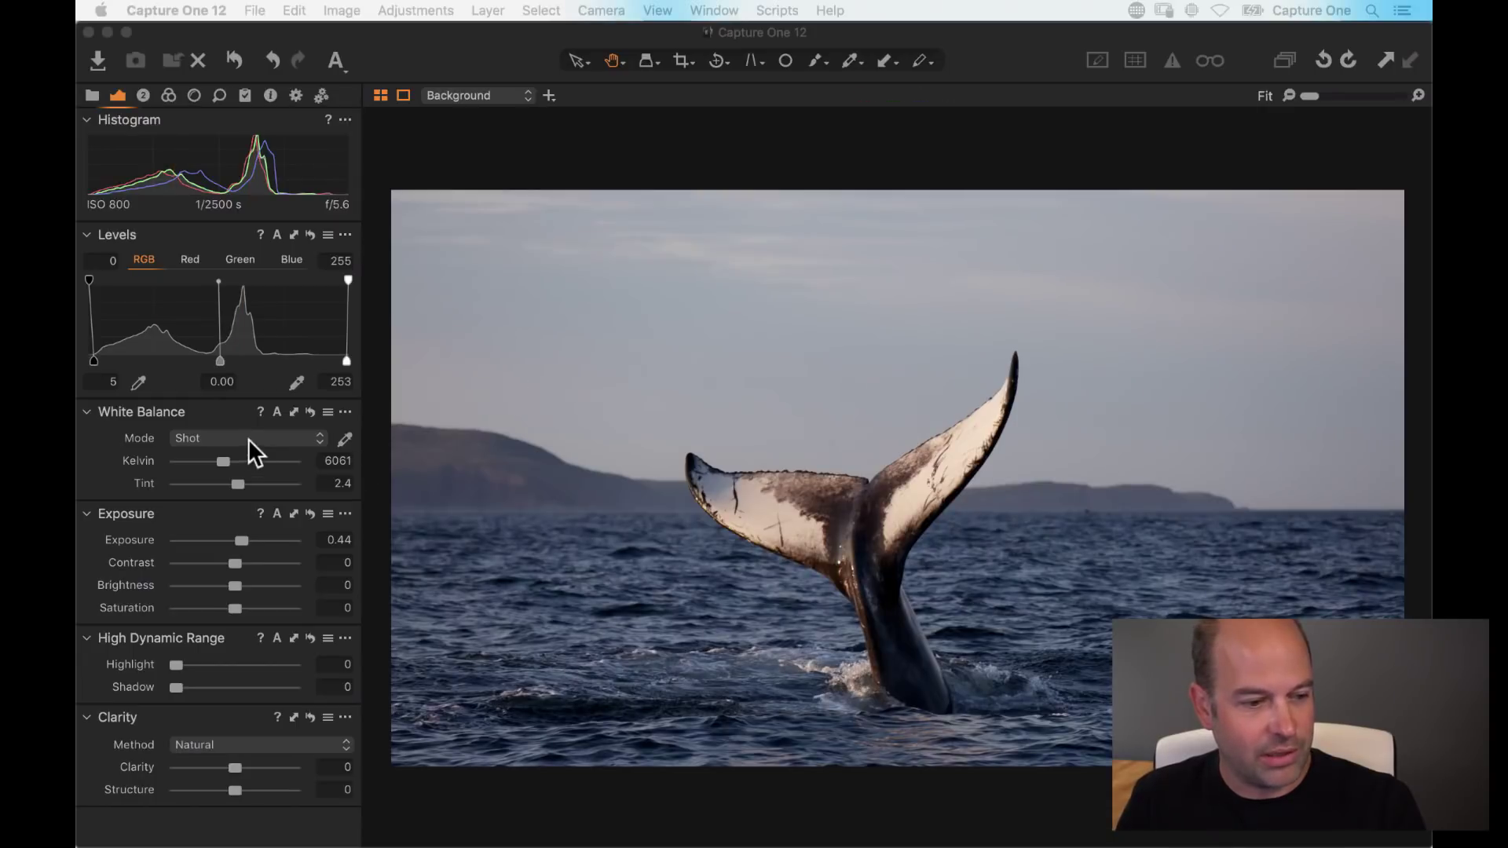
Step: Warm the white balance to 6536 Kelvin and set the contrast to 4
drag(223, 460, 235, 465)
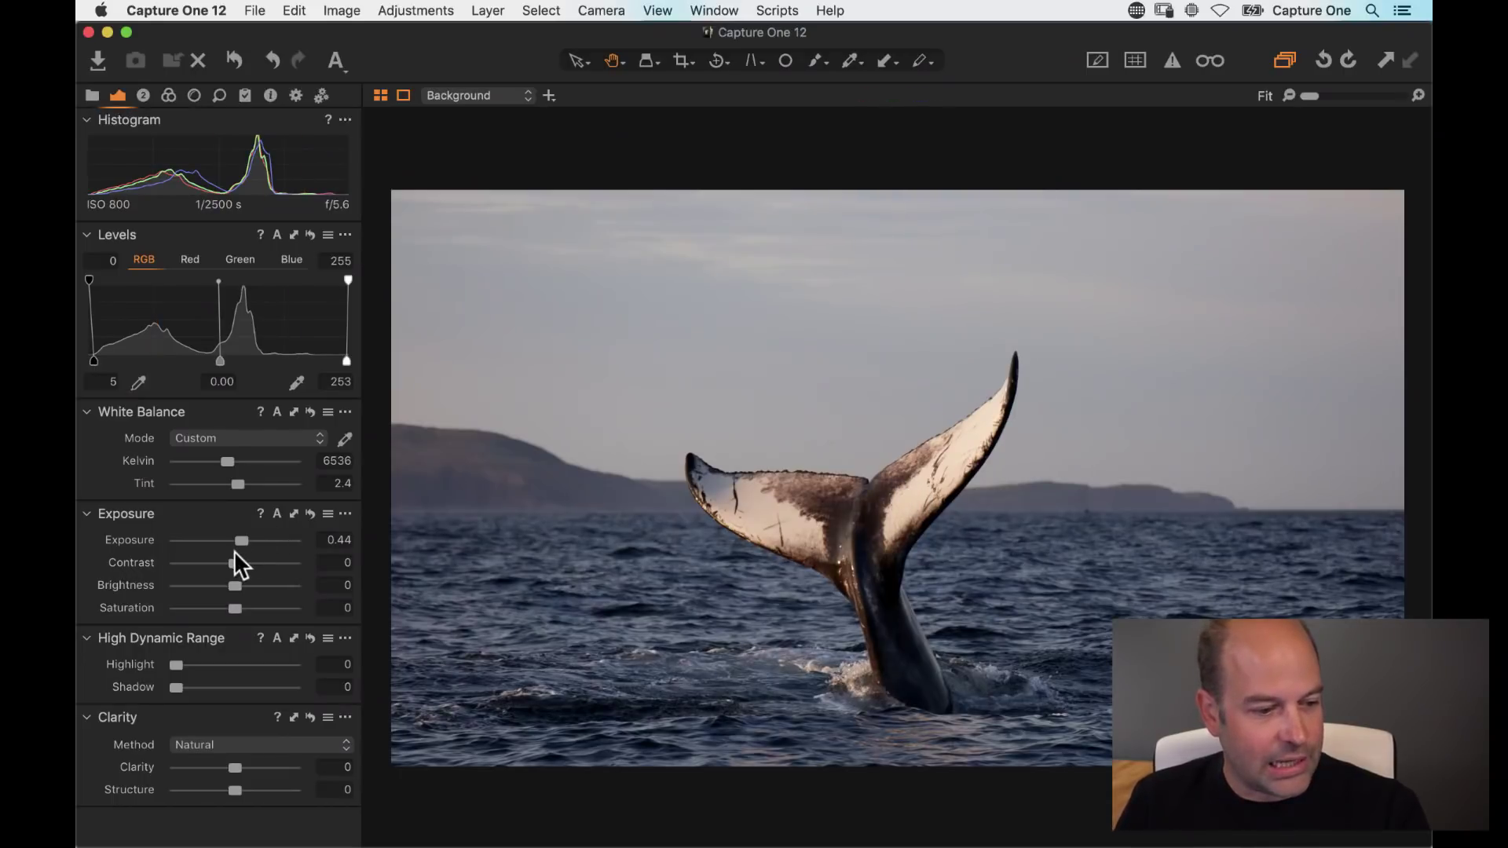
drag(233, 563, 238, 563)
Step: Set Clarity to 50 with the Natural method and compare the image with Clarity temporarily reset
drag(234, 768, 265, 771)
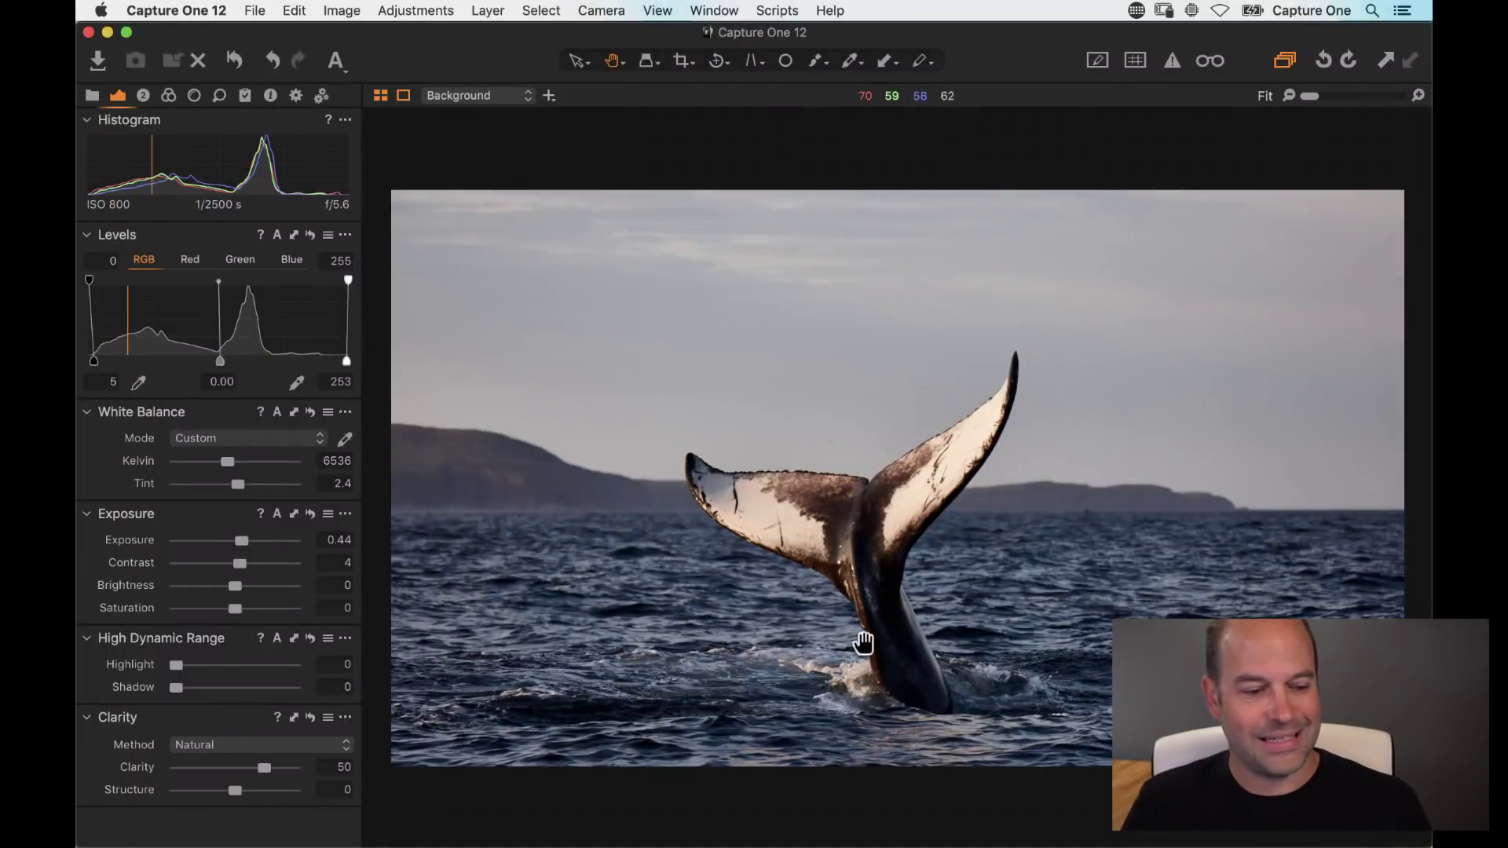
double_click(138, 766)
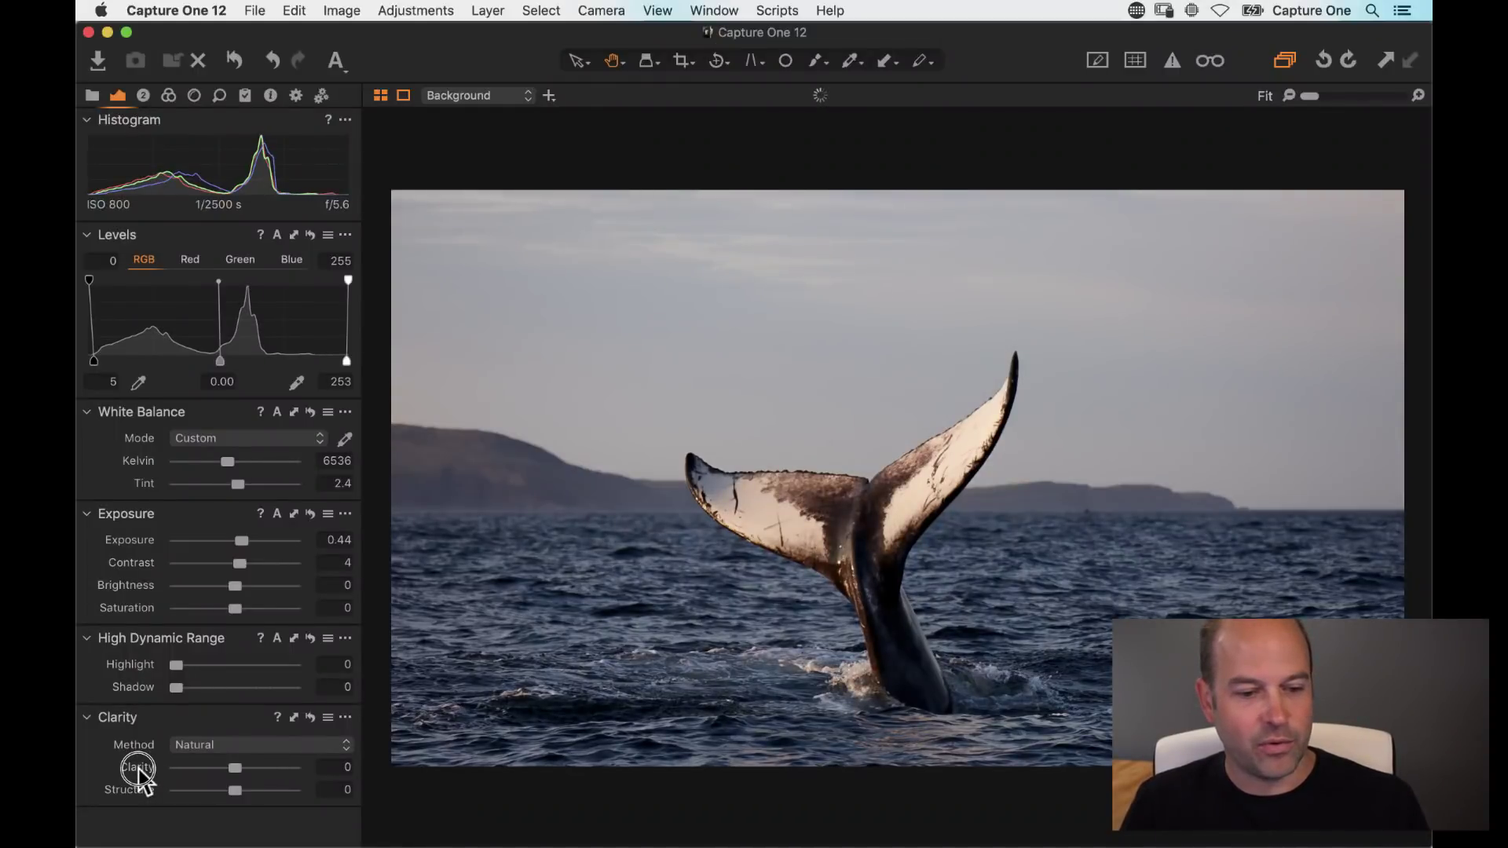
double_click(137, 767)
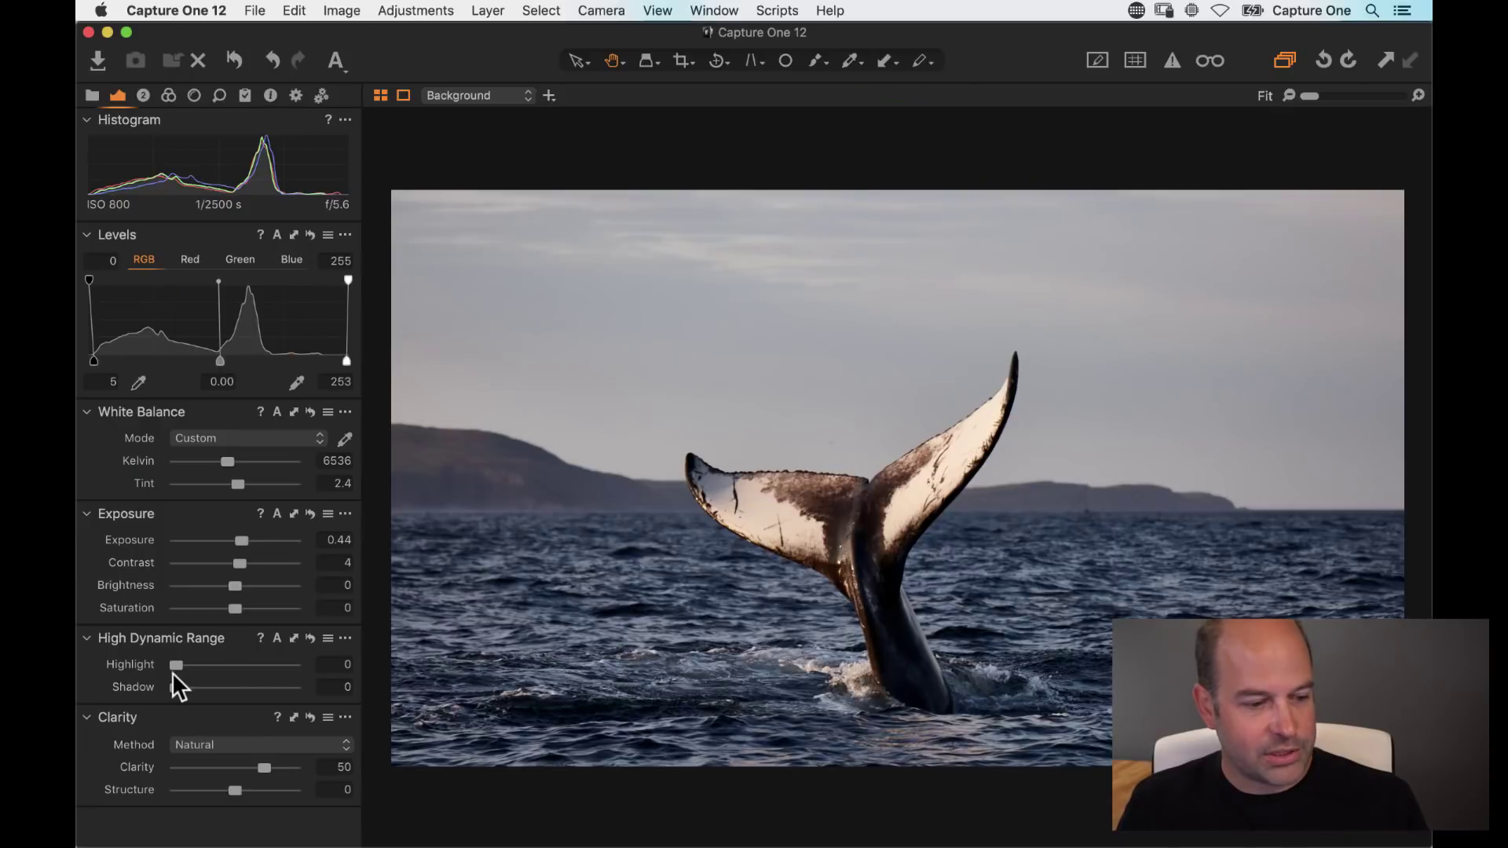
Step: Set the High Dynamic Range Highlight to 25 and inspect the whale's tail at 100%
drag(176, 665, 206, 667)
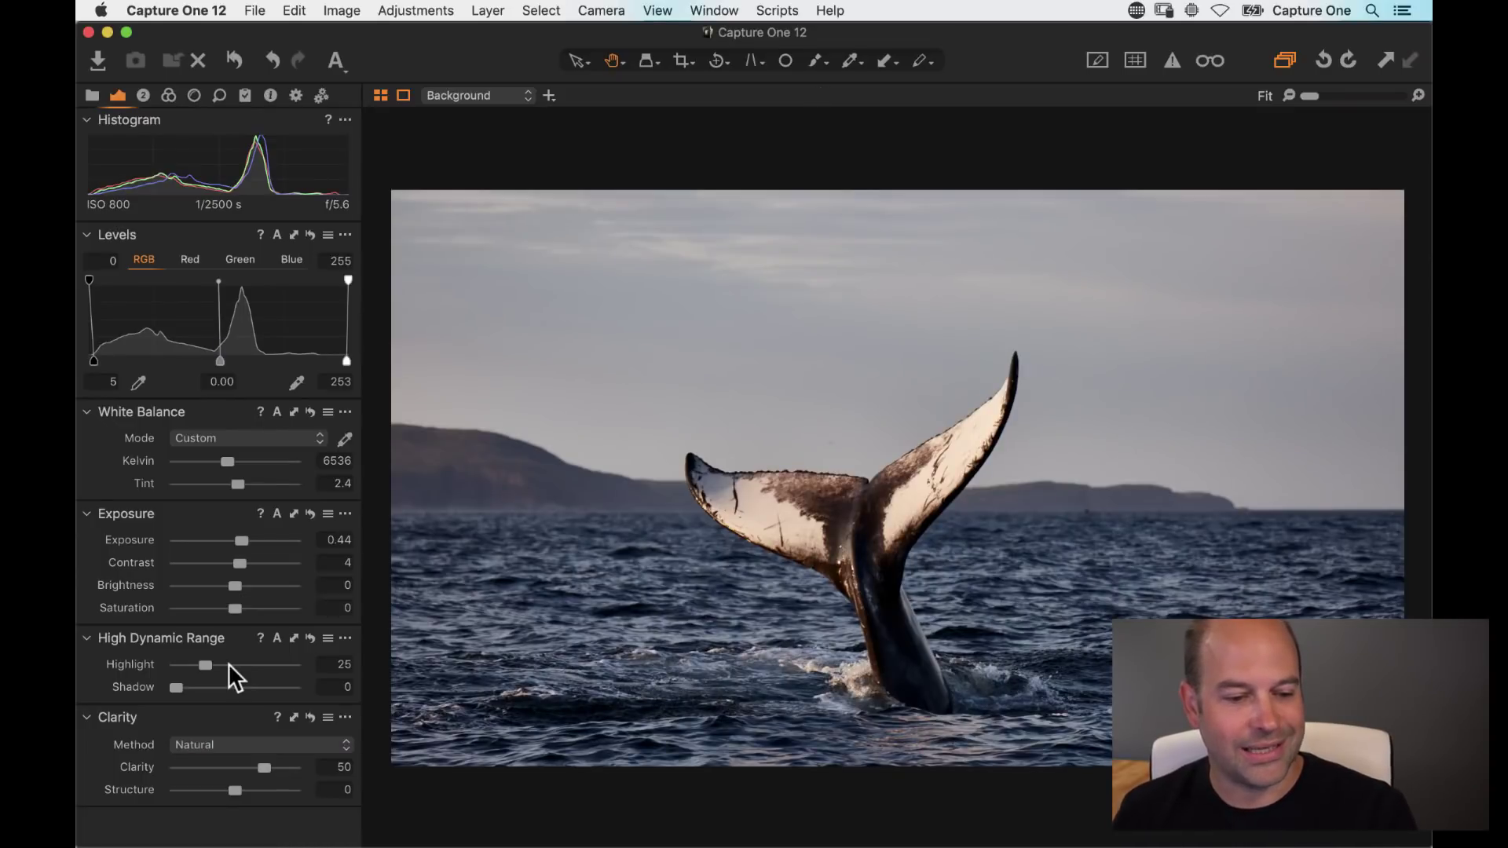
double_click(800, 522)
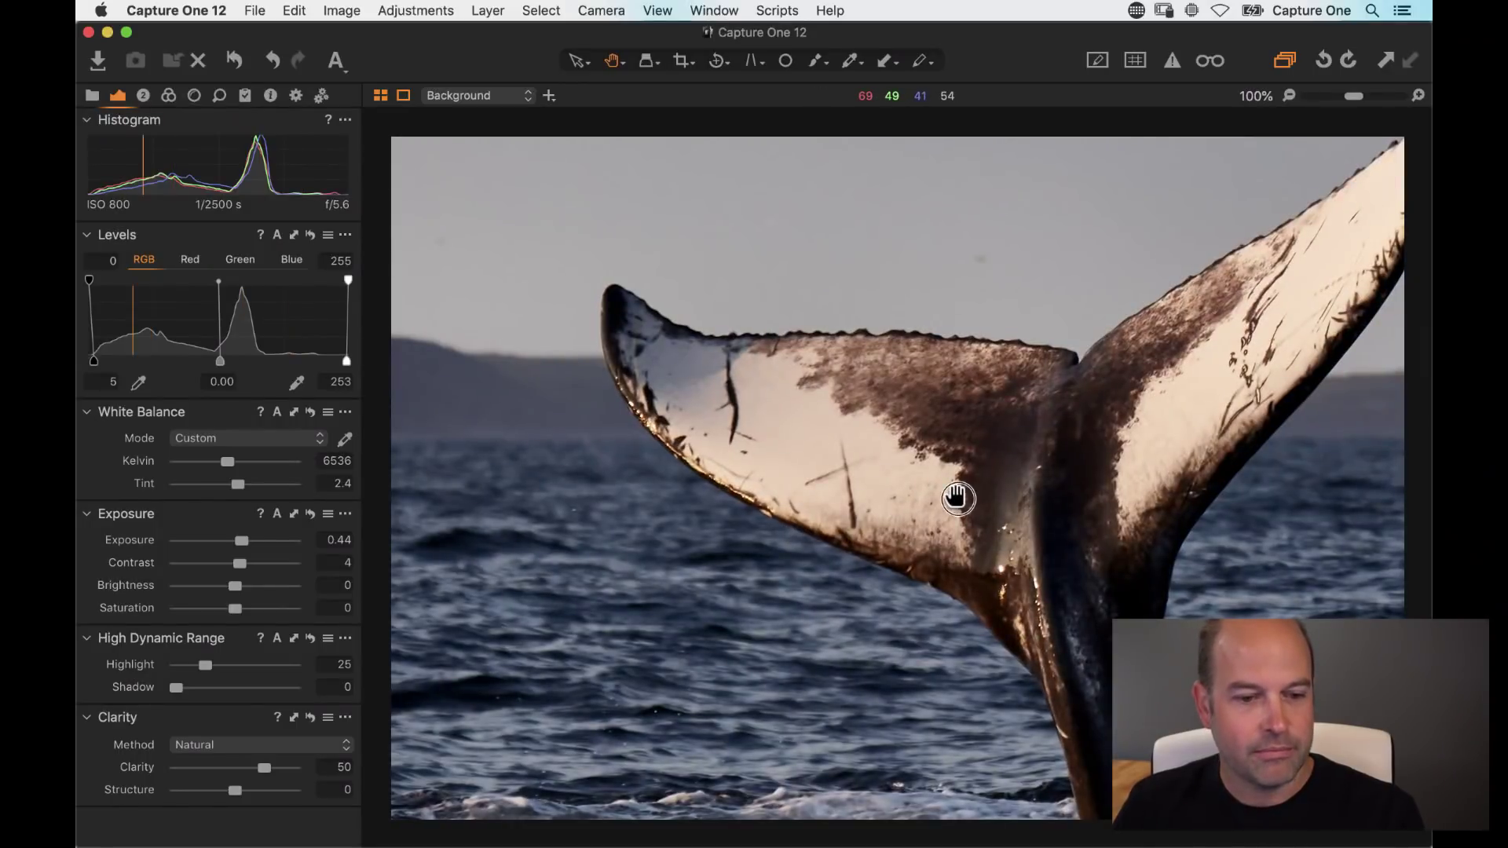
scroll(894, 486, right, 3)
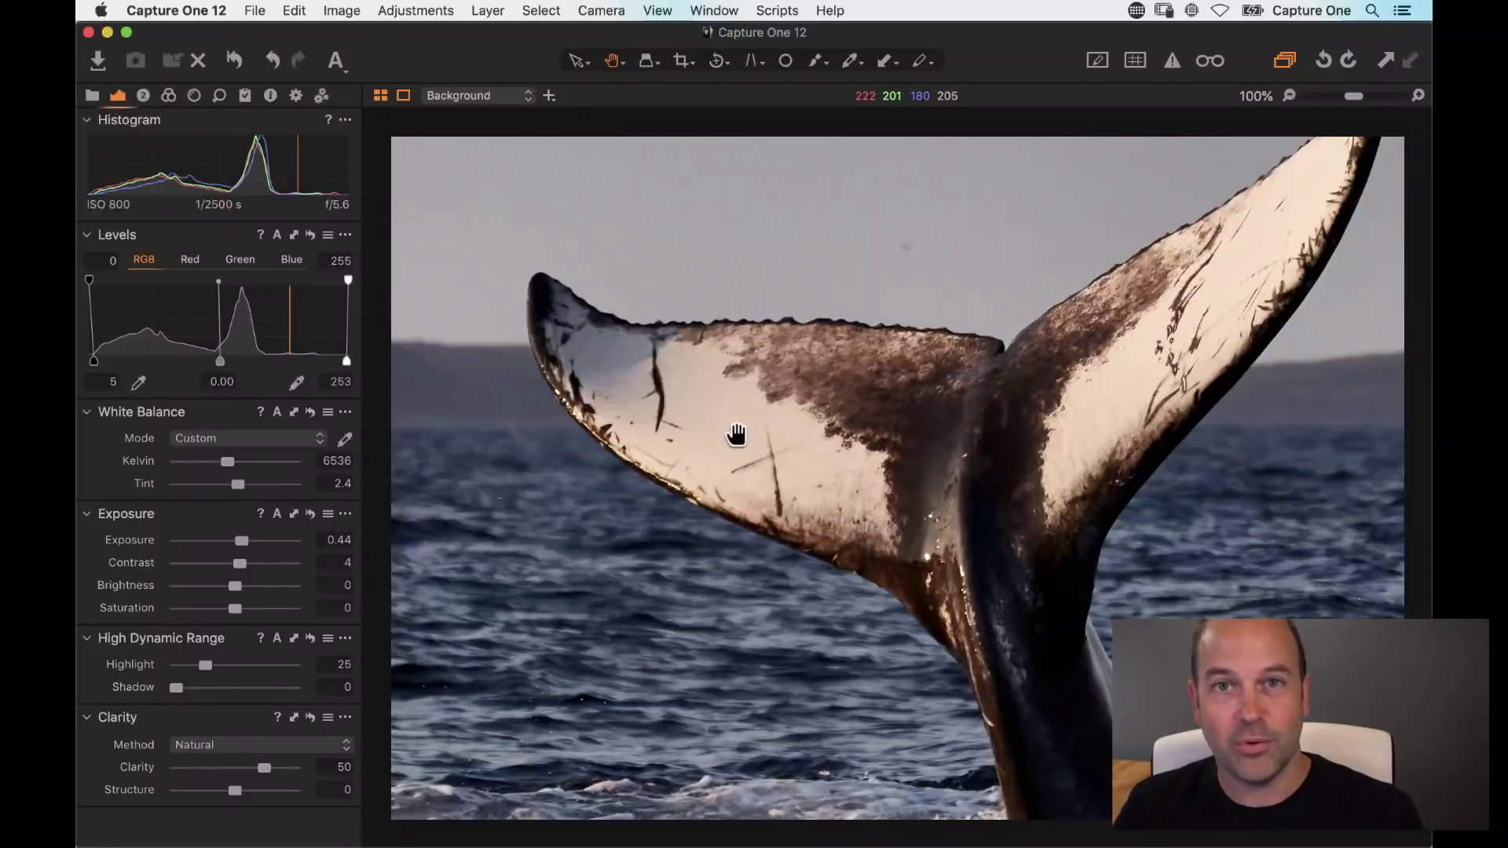
Step: Show the viewer labels with the shooting data and file name beneath the image
click(658, 10)
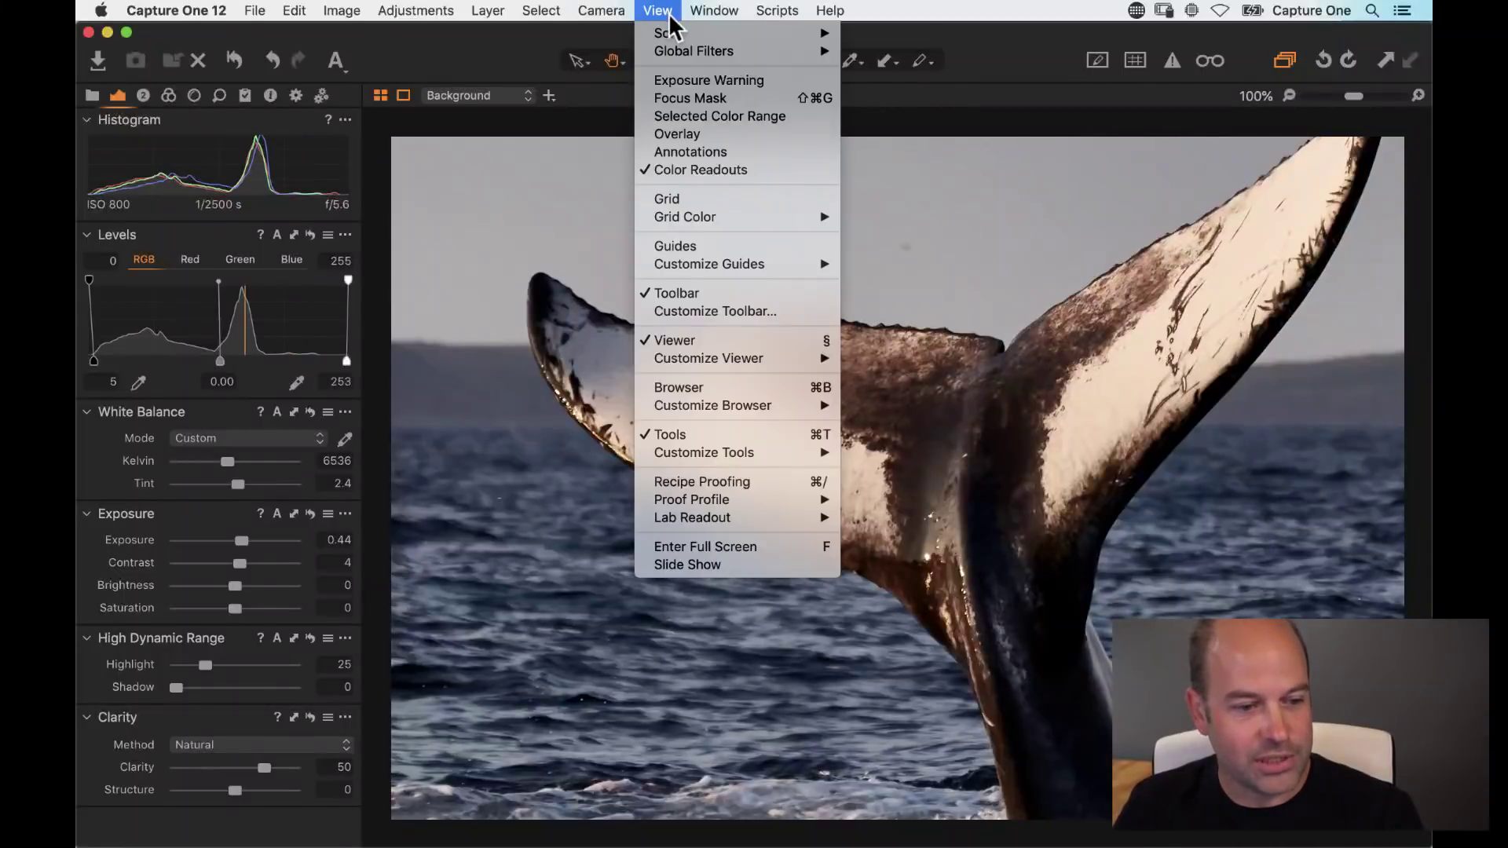
mouse_move(836, 360)
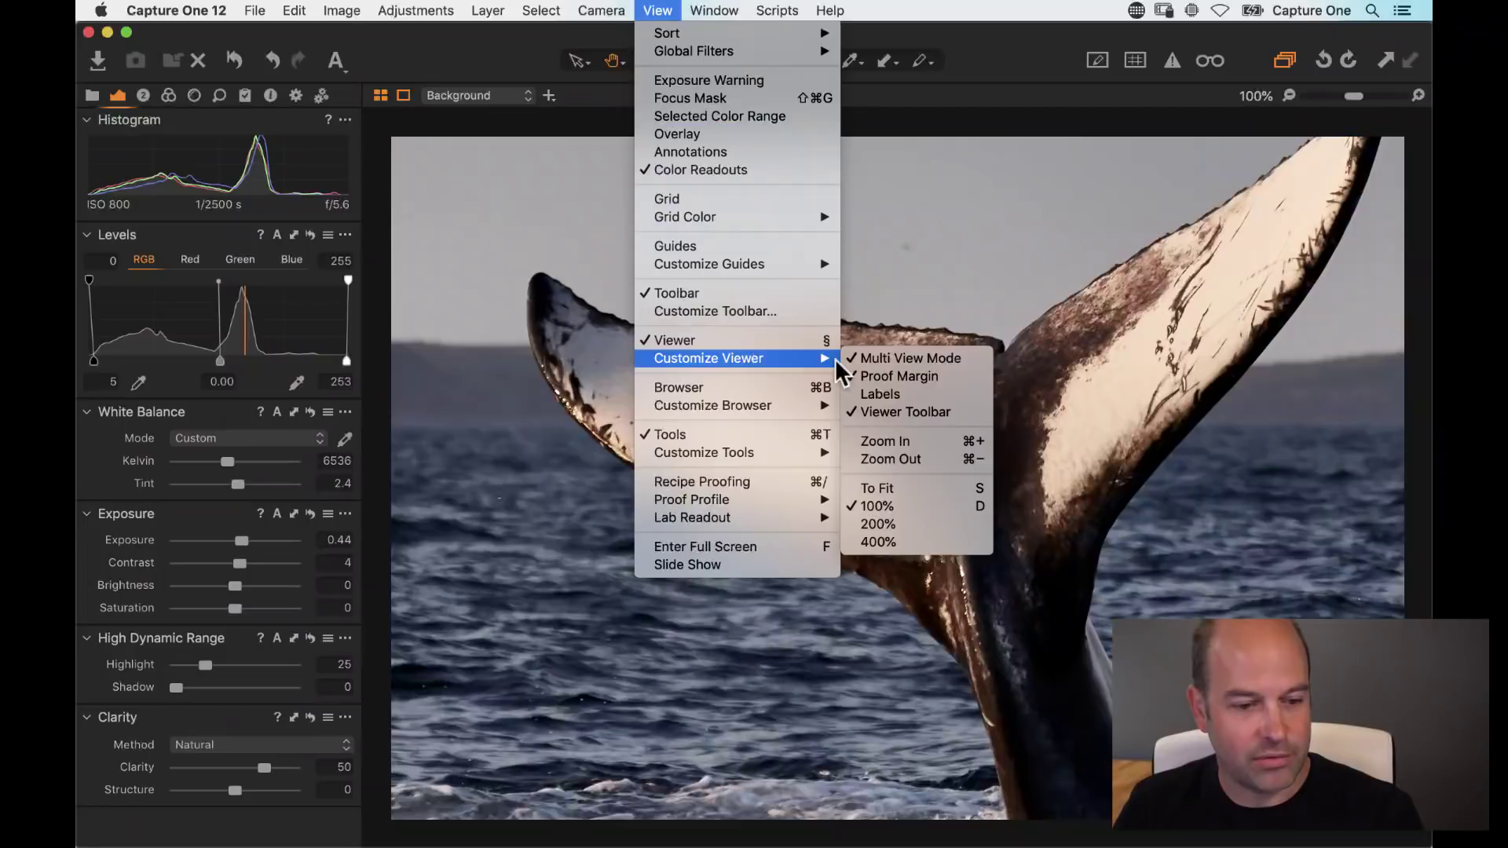
click(897, 395)
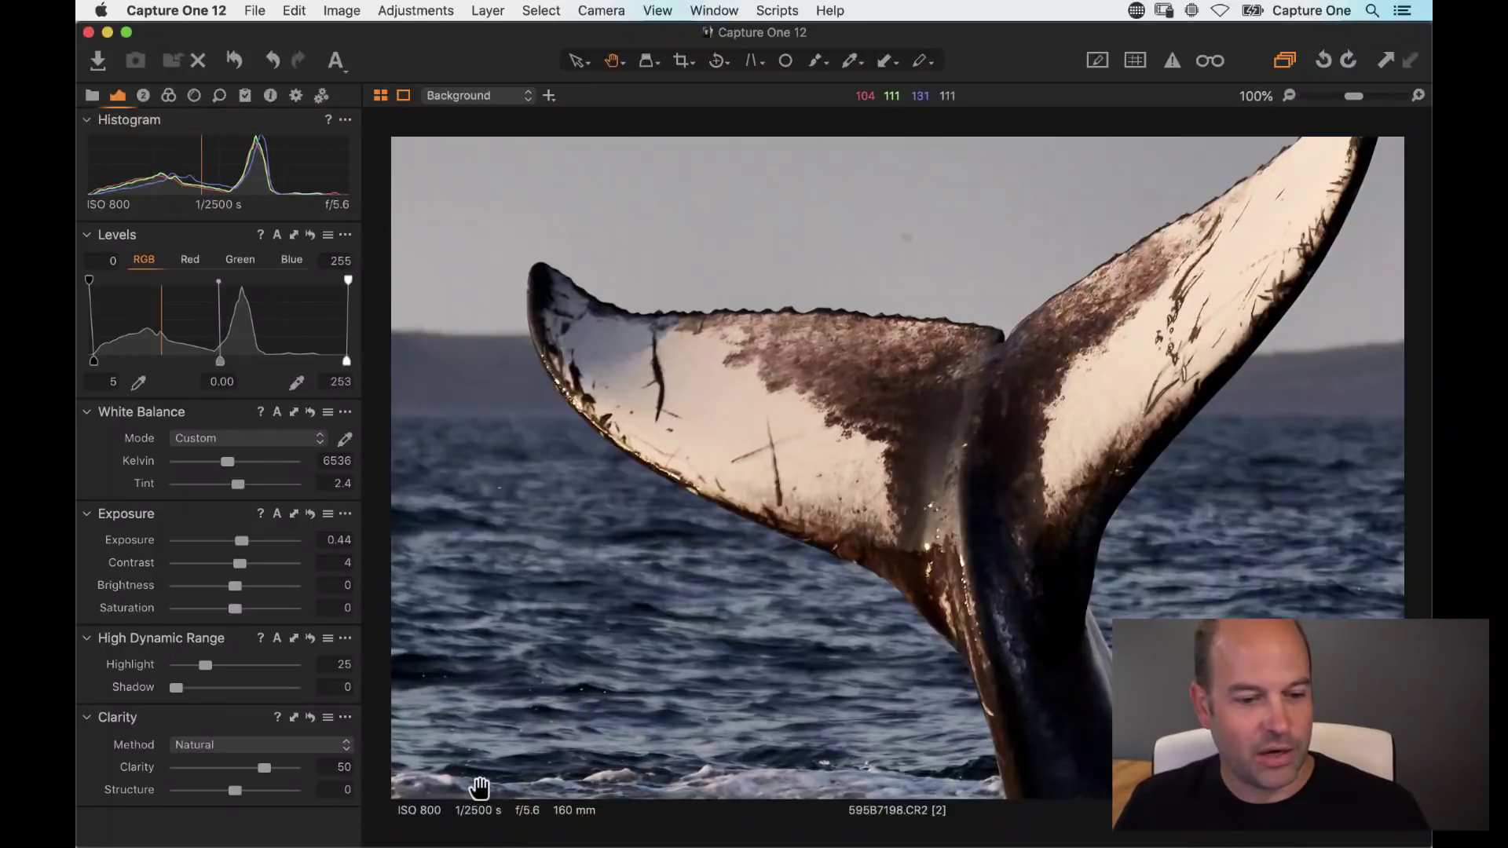
Step: Hide the labels beneath the image in the viewer
click(657, 10)
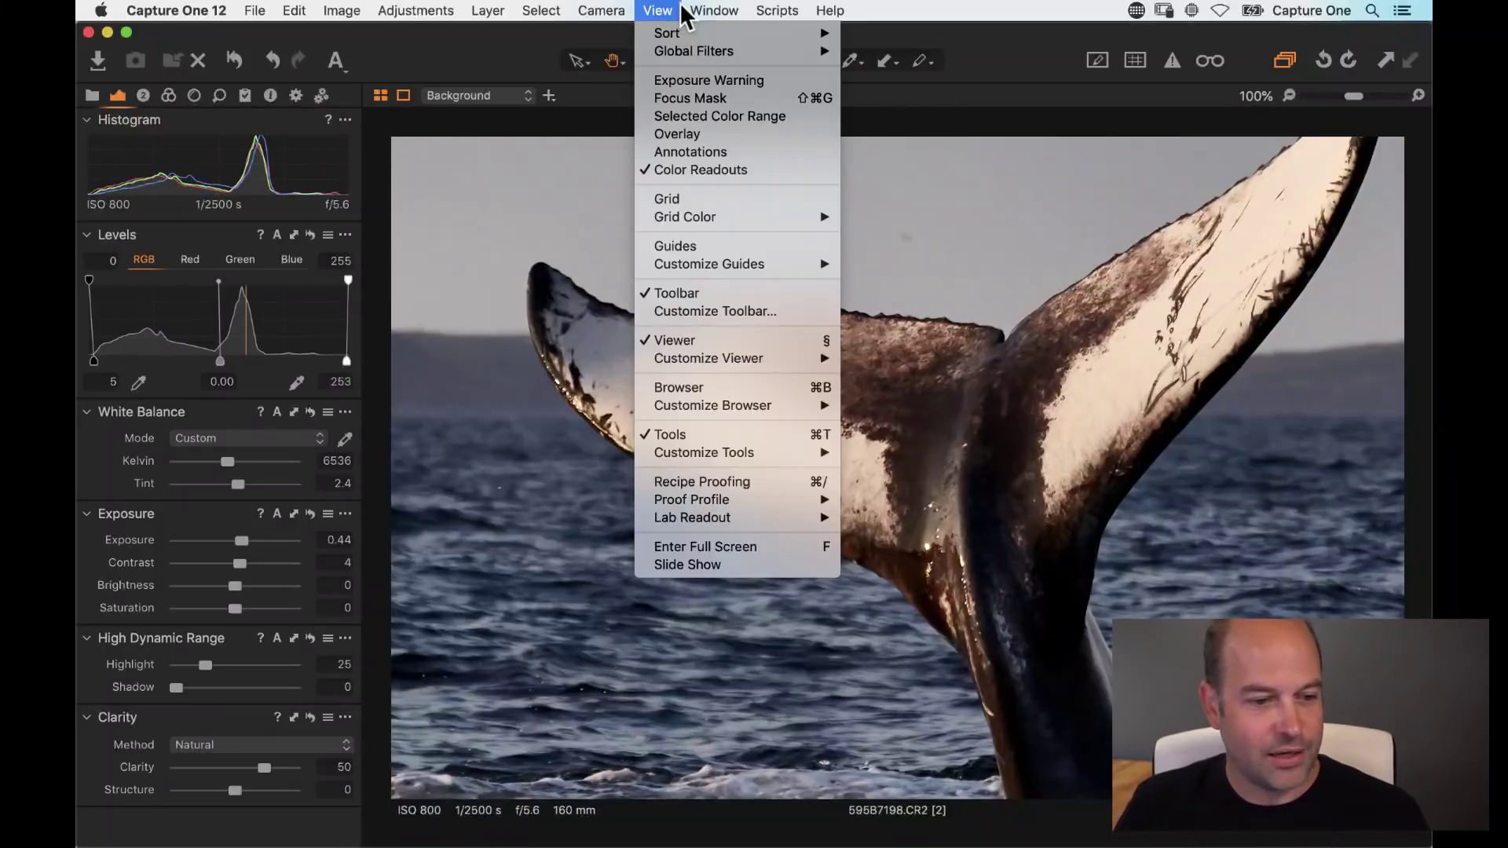
mouse_move(750, 360)
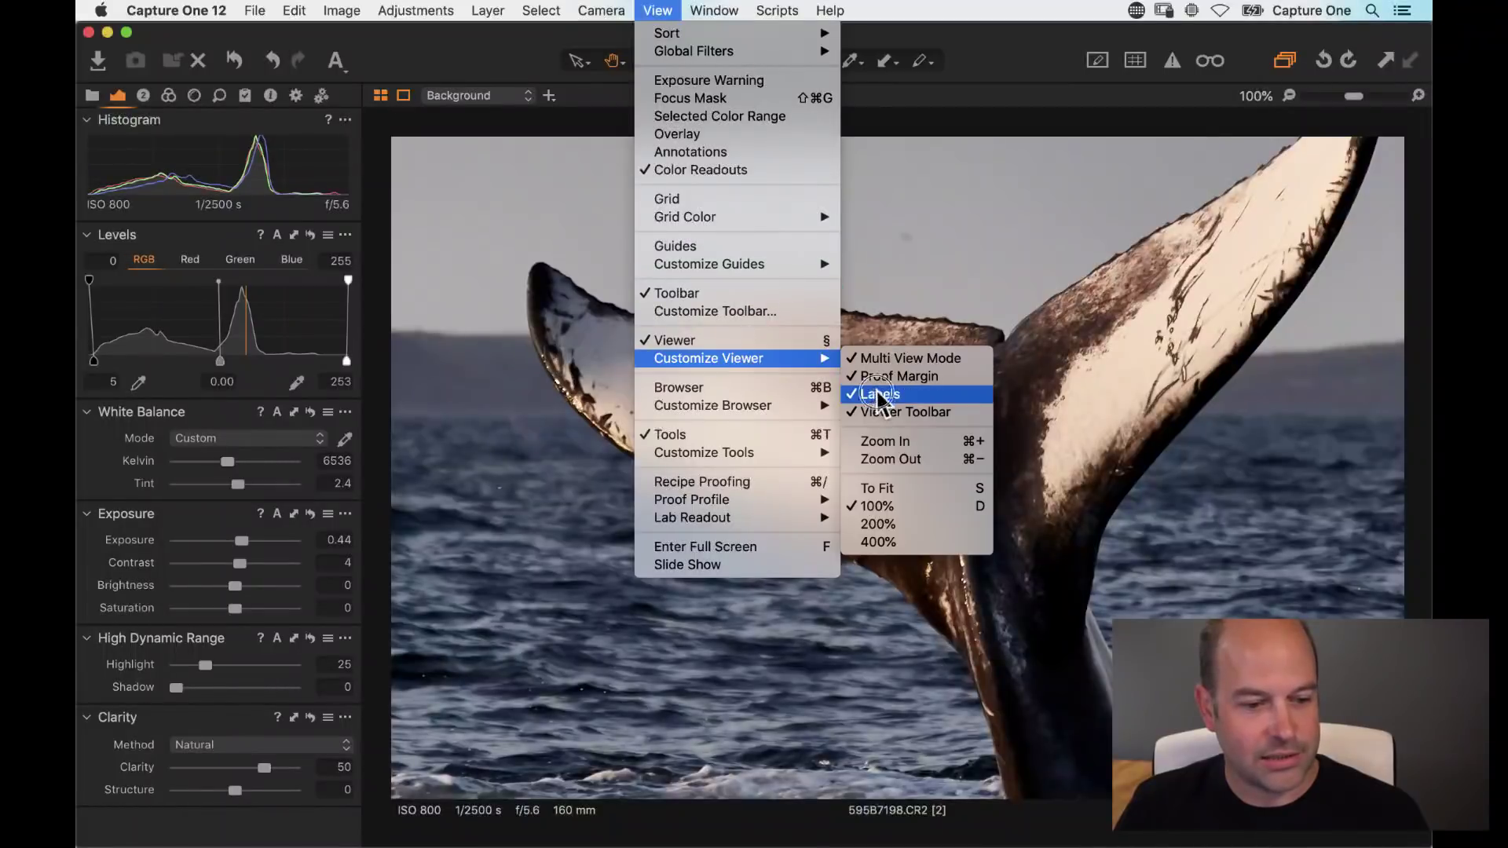
click(875, 389)
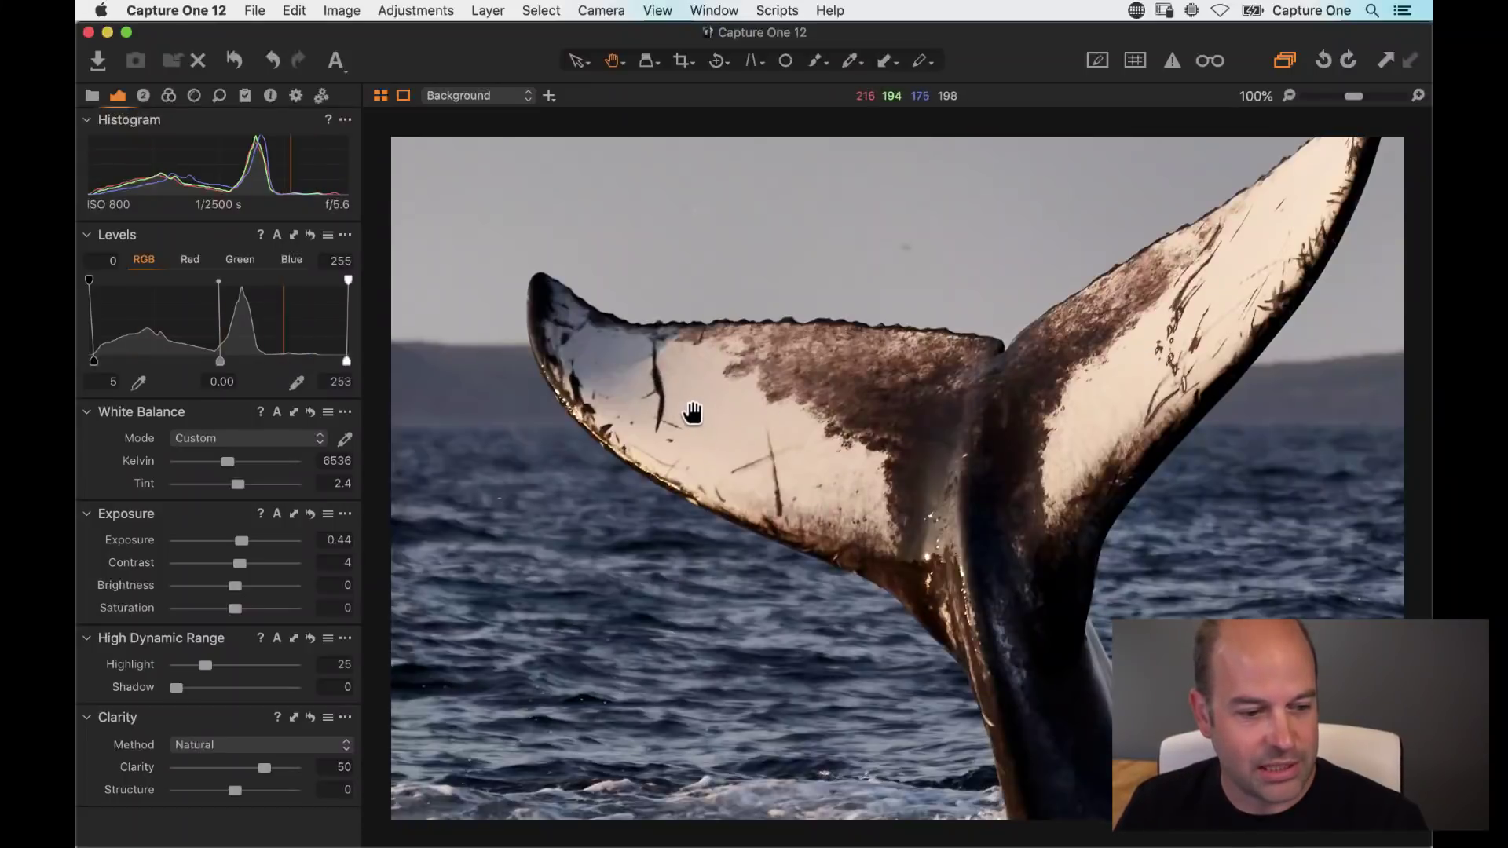
Step: Float the Clarity tool over the image and try a Structure of 53, inspecting the tail's texture at 200%
drag(197, 721, 628, 200)
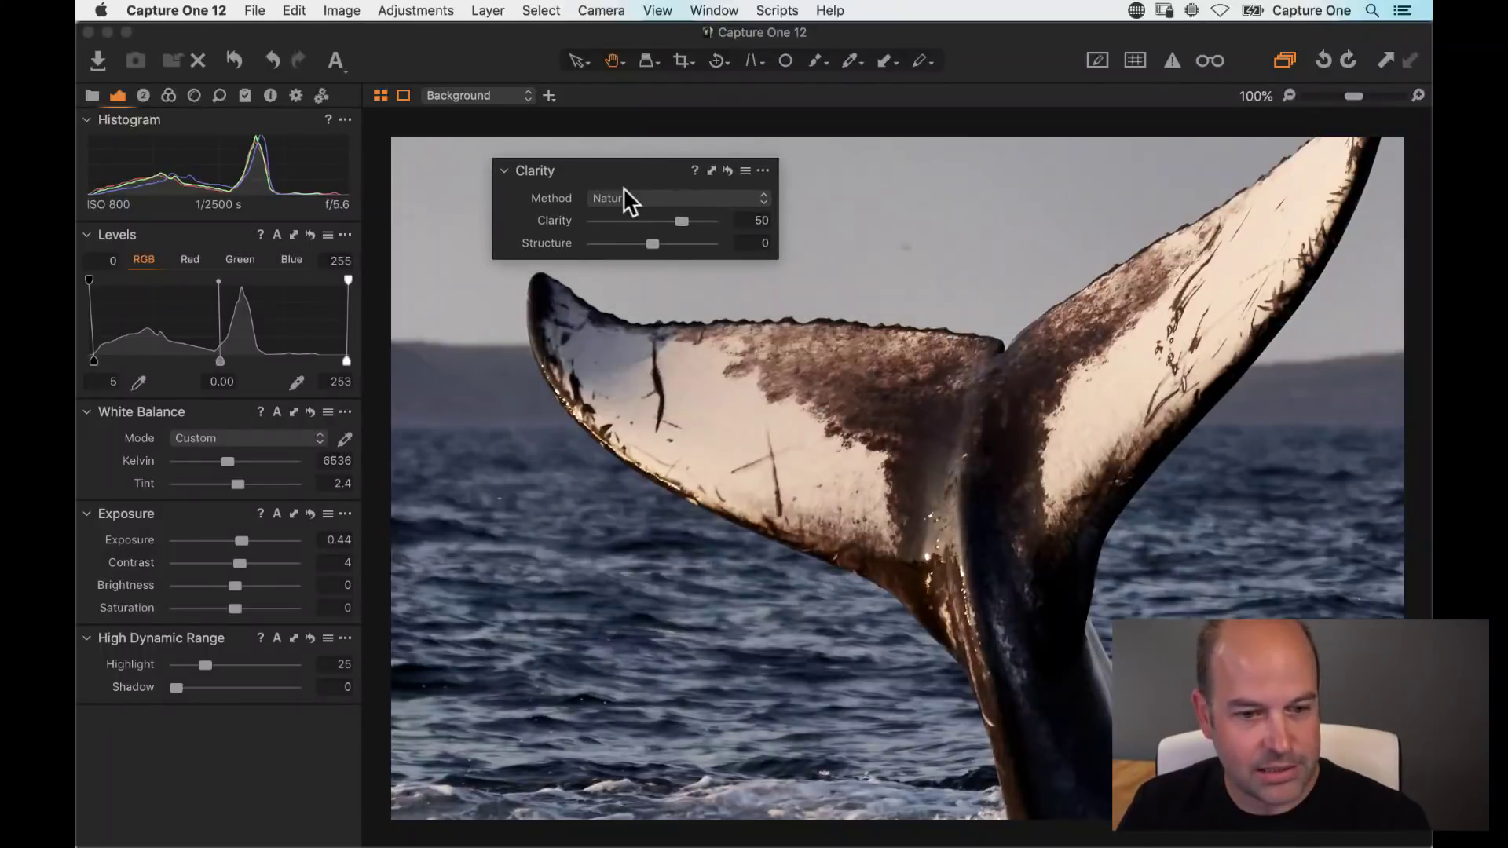
click(1357, 96)
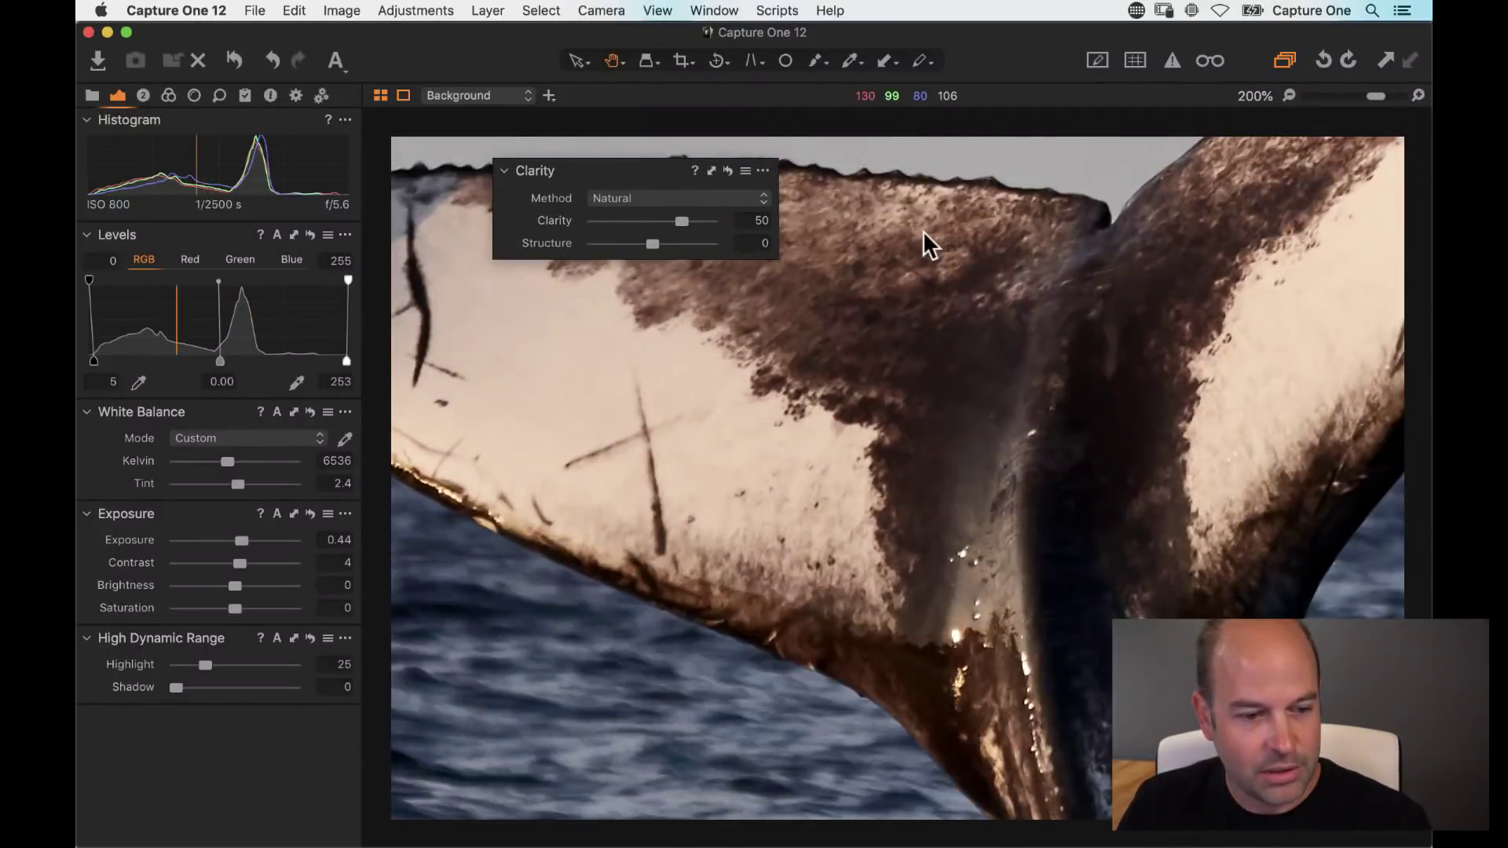
drag(925, 242, 922, 376)
drag(652, 244, 684, 253)
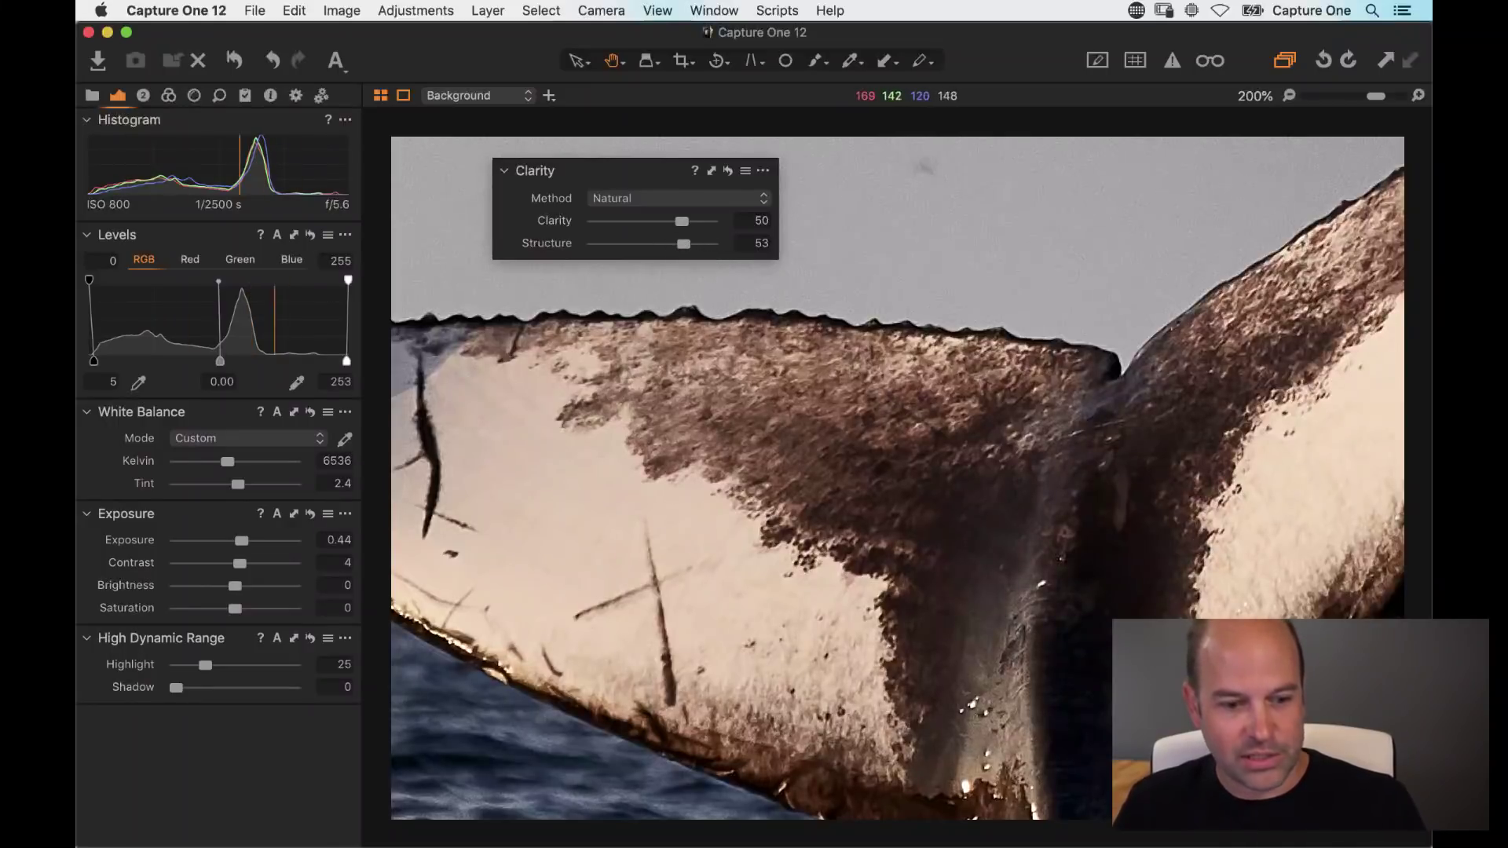
scroll(1019, 262, down, 10)
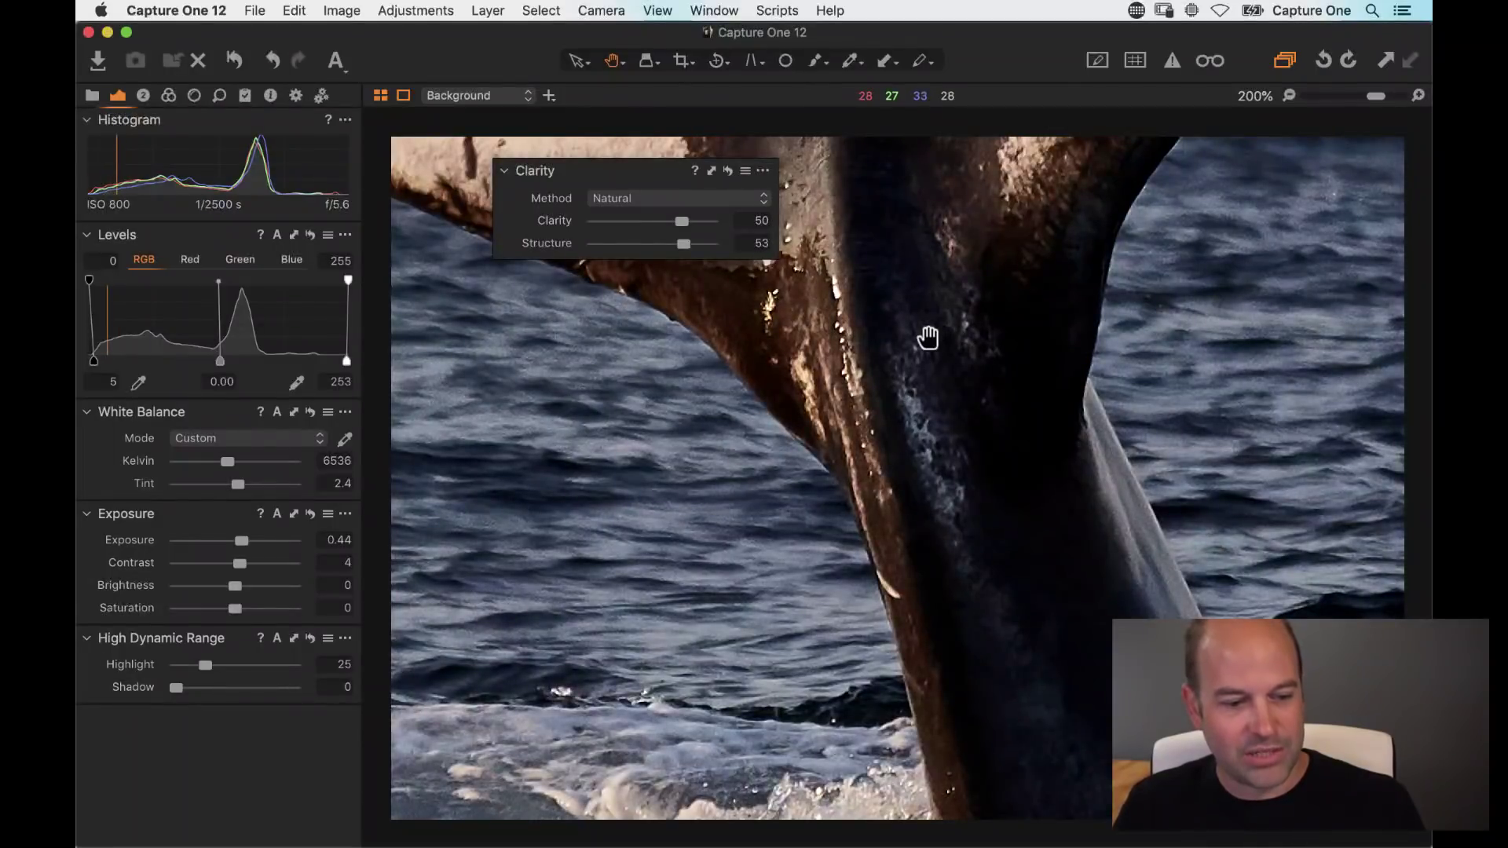
scroll(885, 320, up, 10)
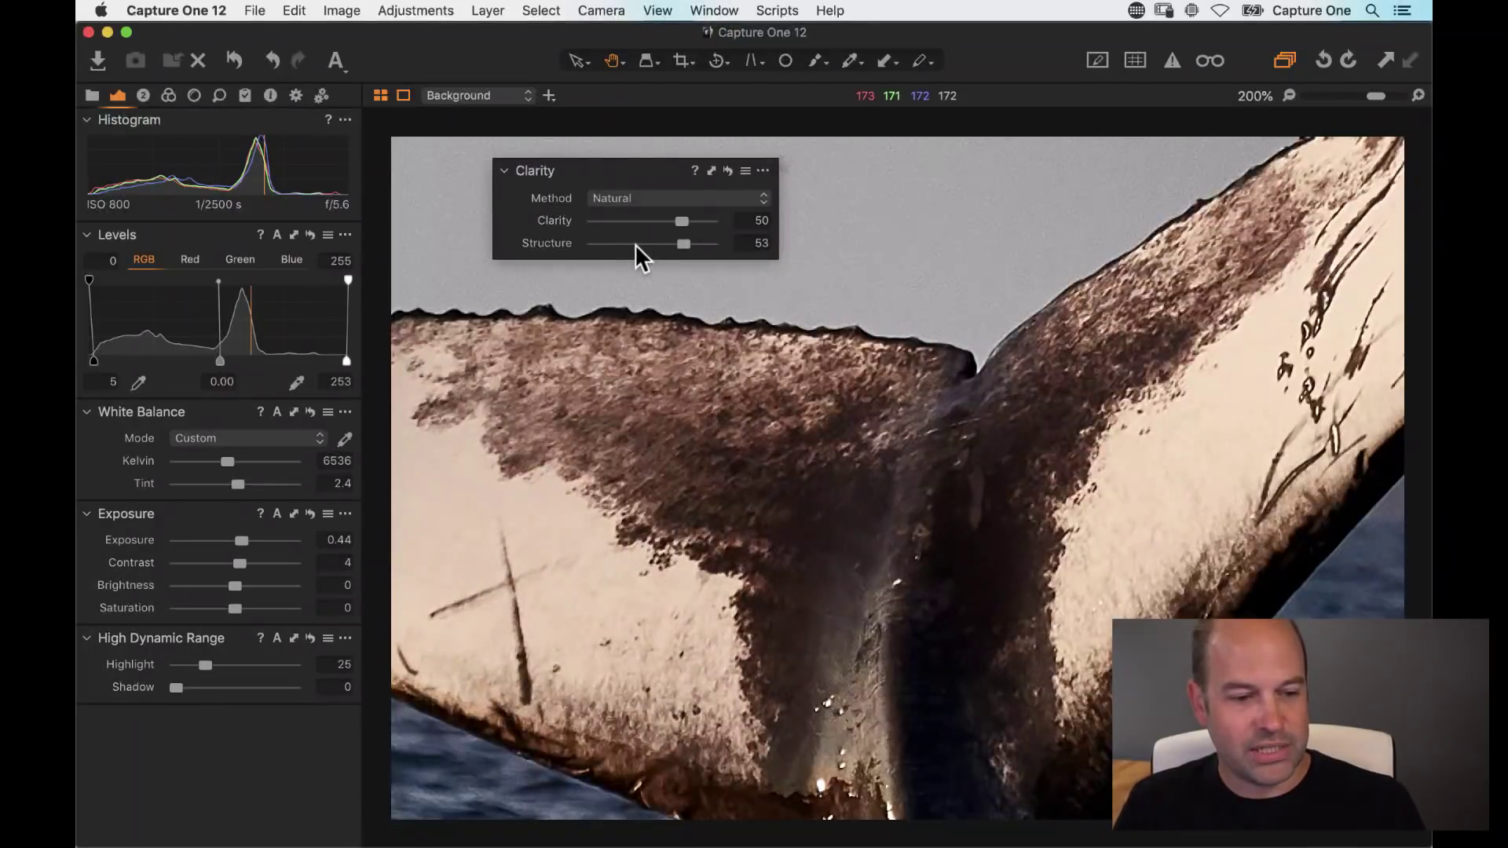
Step: Reset Structure to 0, dock the Clarity tool below High Dynamic Range, and fit the whole image in the viewer
double_click(635, 245)
drag(609, 169, 229, 711)
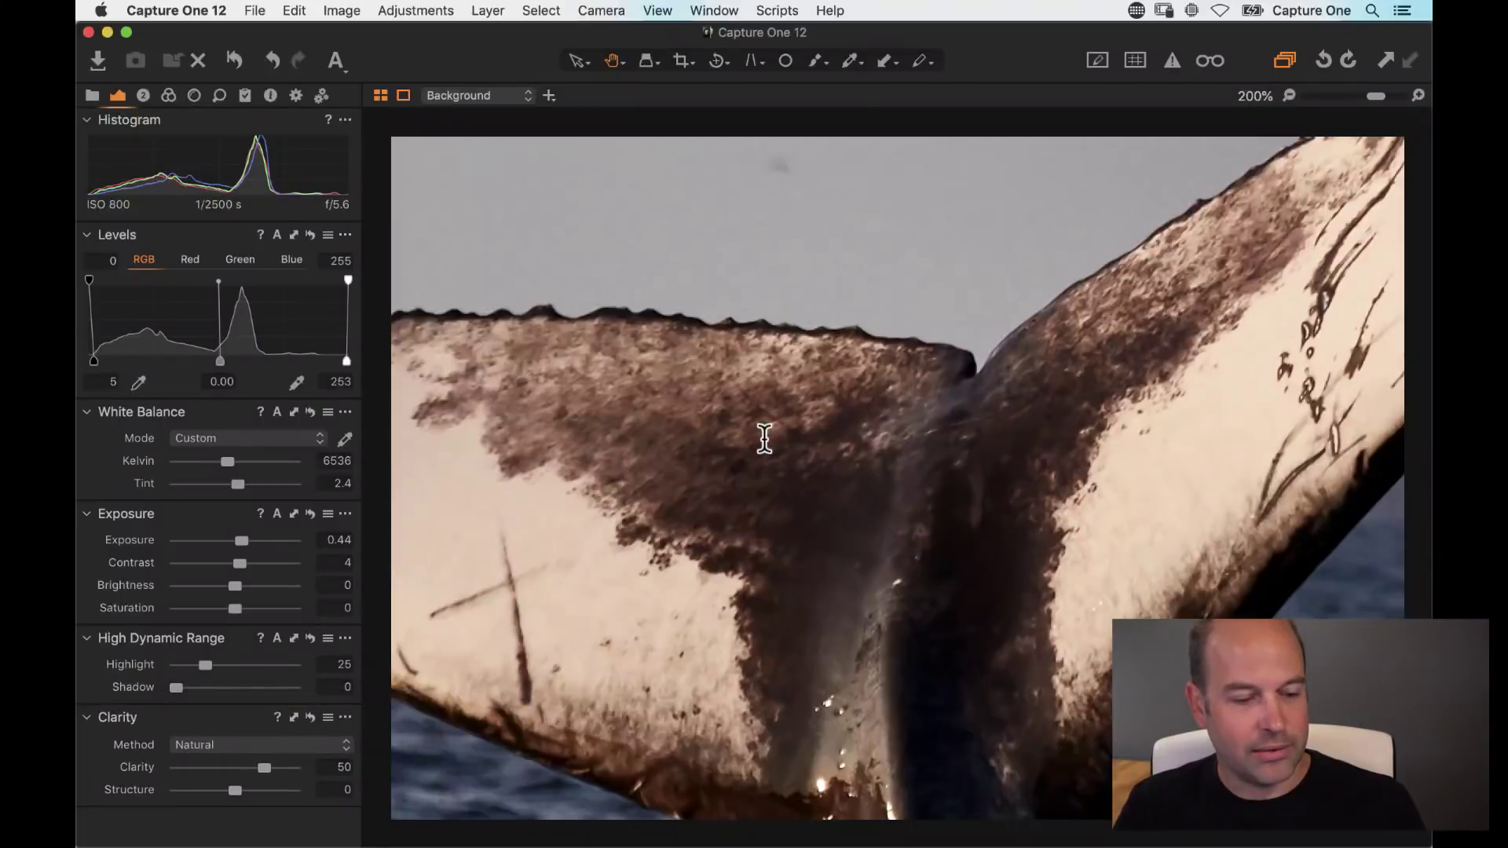
click(757, 438)
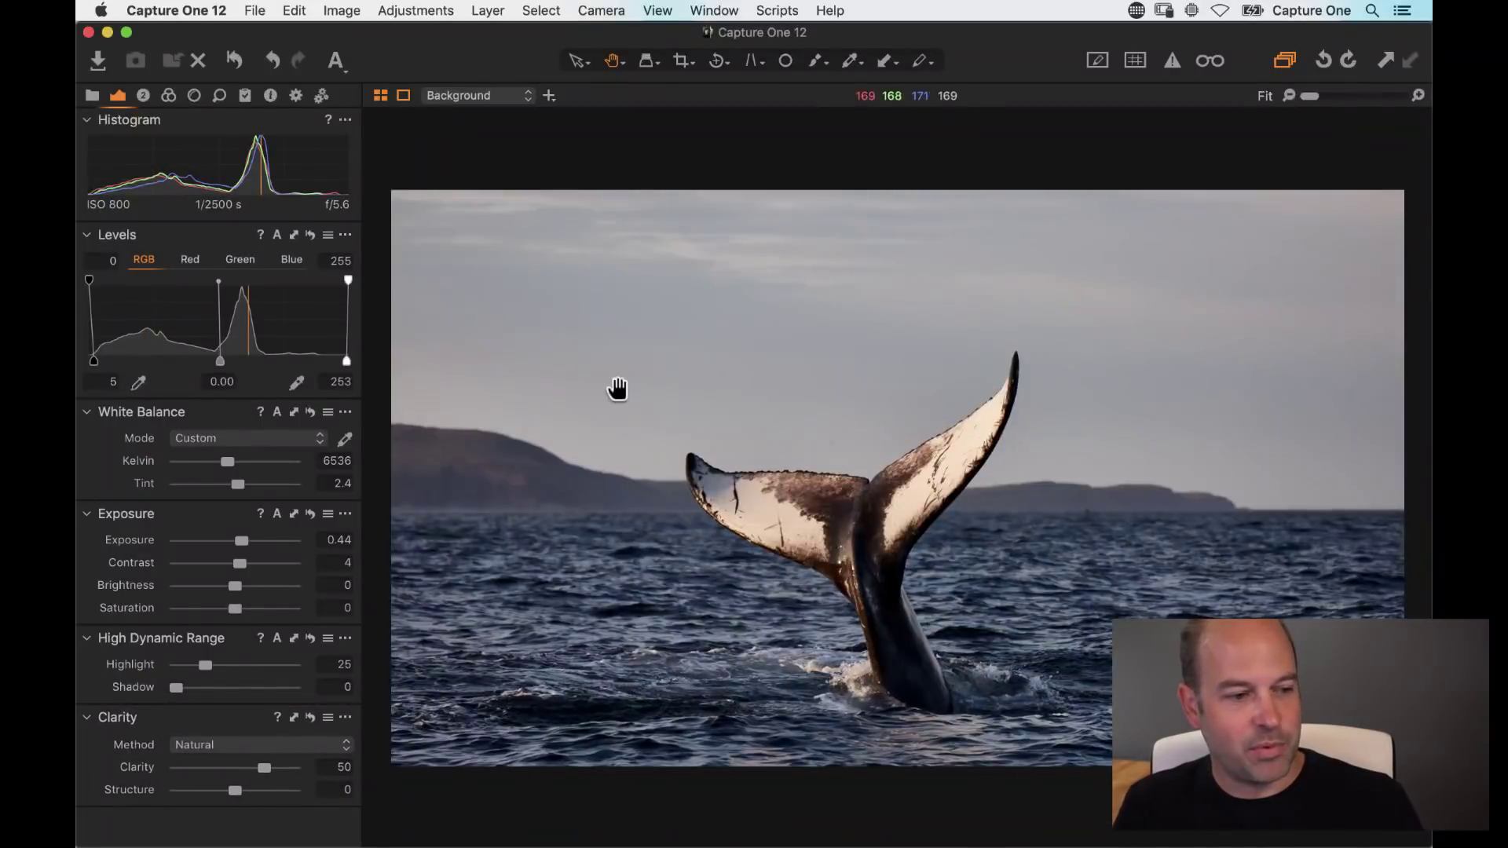
Step: Add a new adjustment layer and name it "whale tail"
key(super+alt+3)
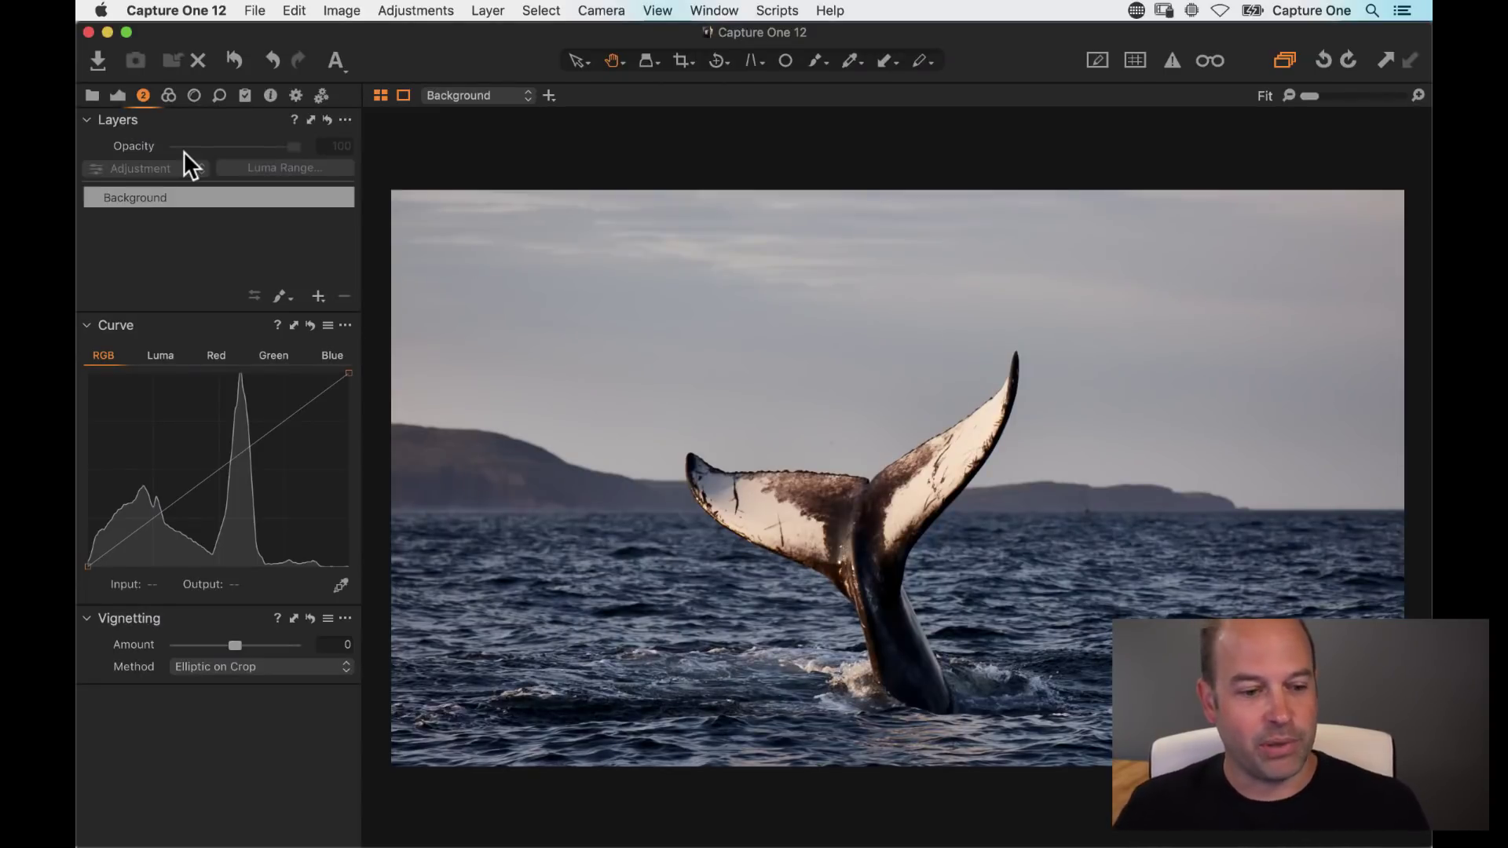
click(318, 296)
text(whale tail)
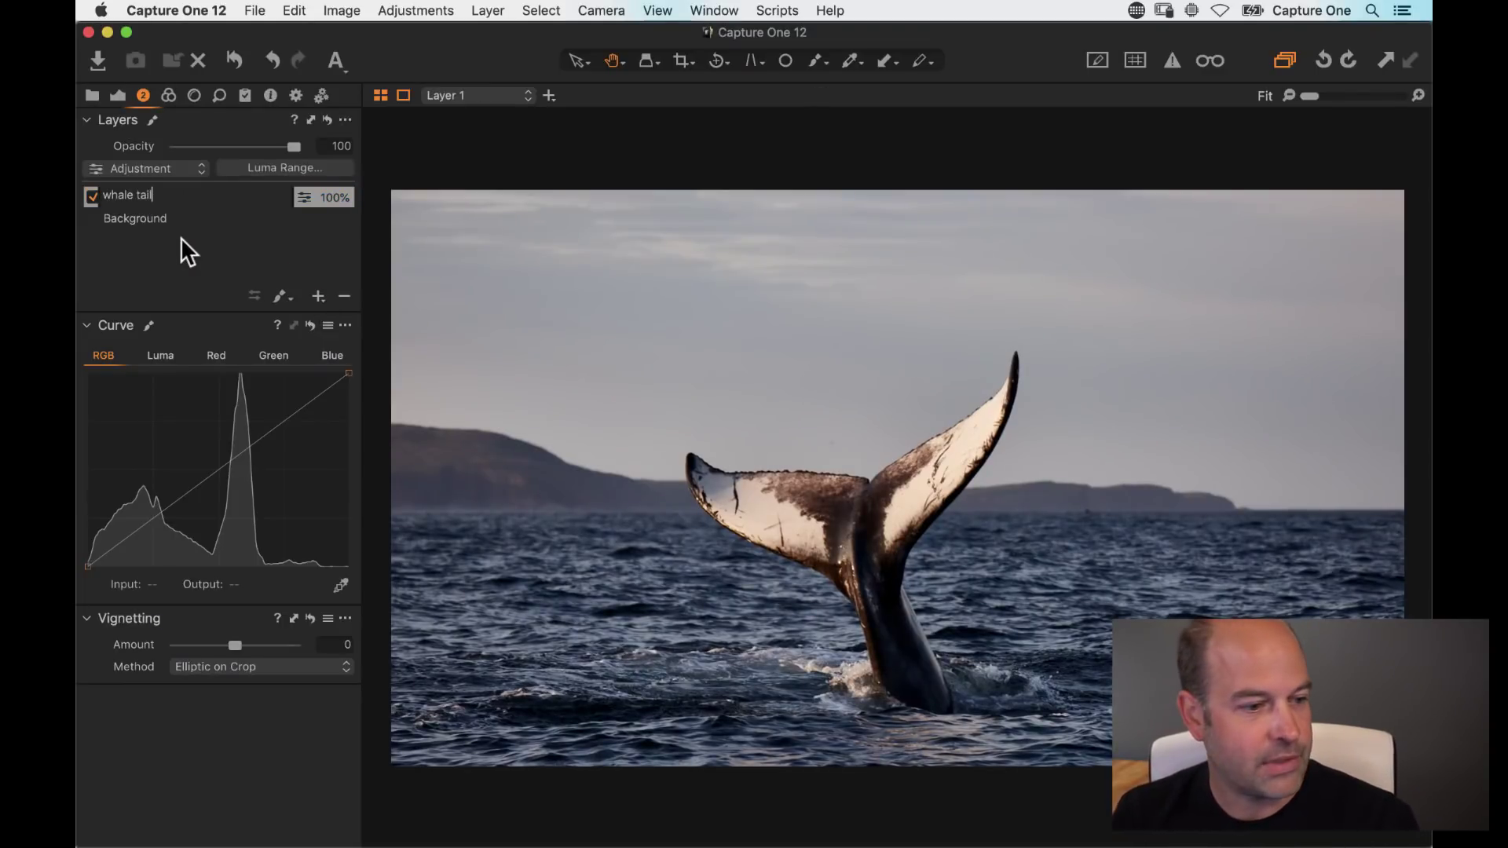
key(Return)
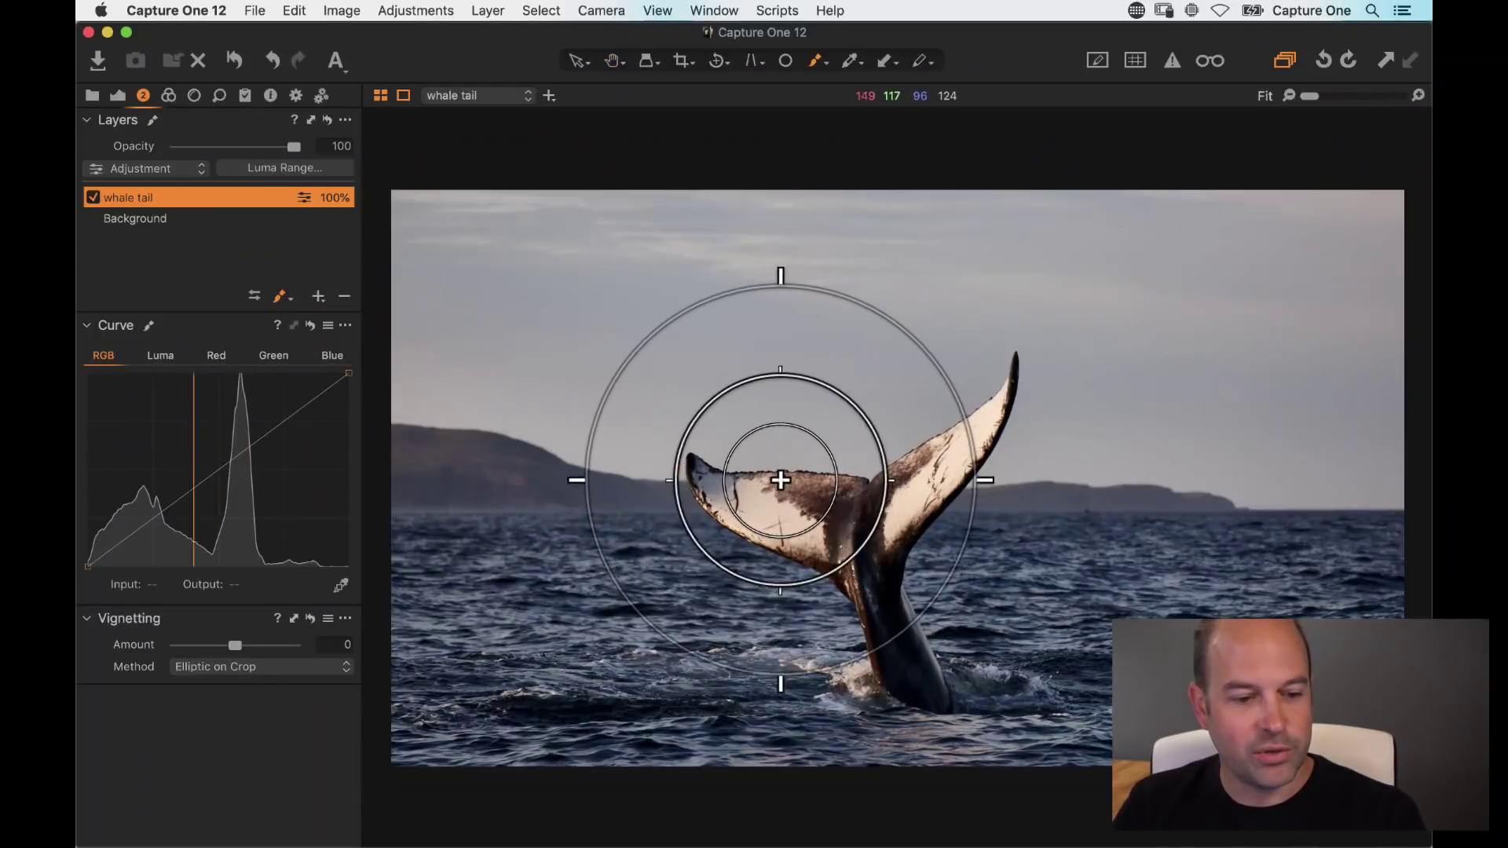
Step: Set the mask brush to size 393 with a flow of 100
key(])
key(])
key(])
key(])
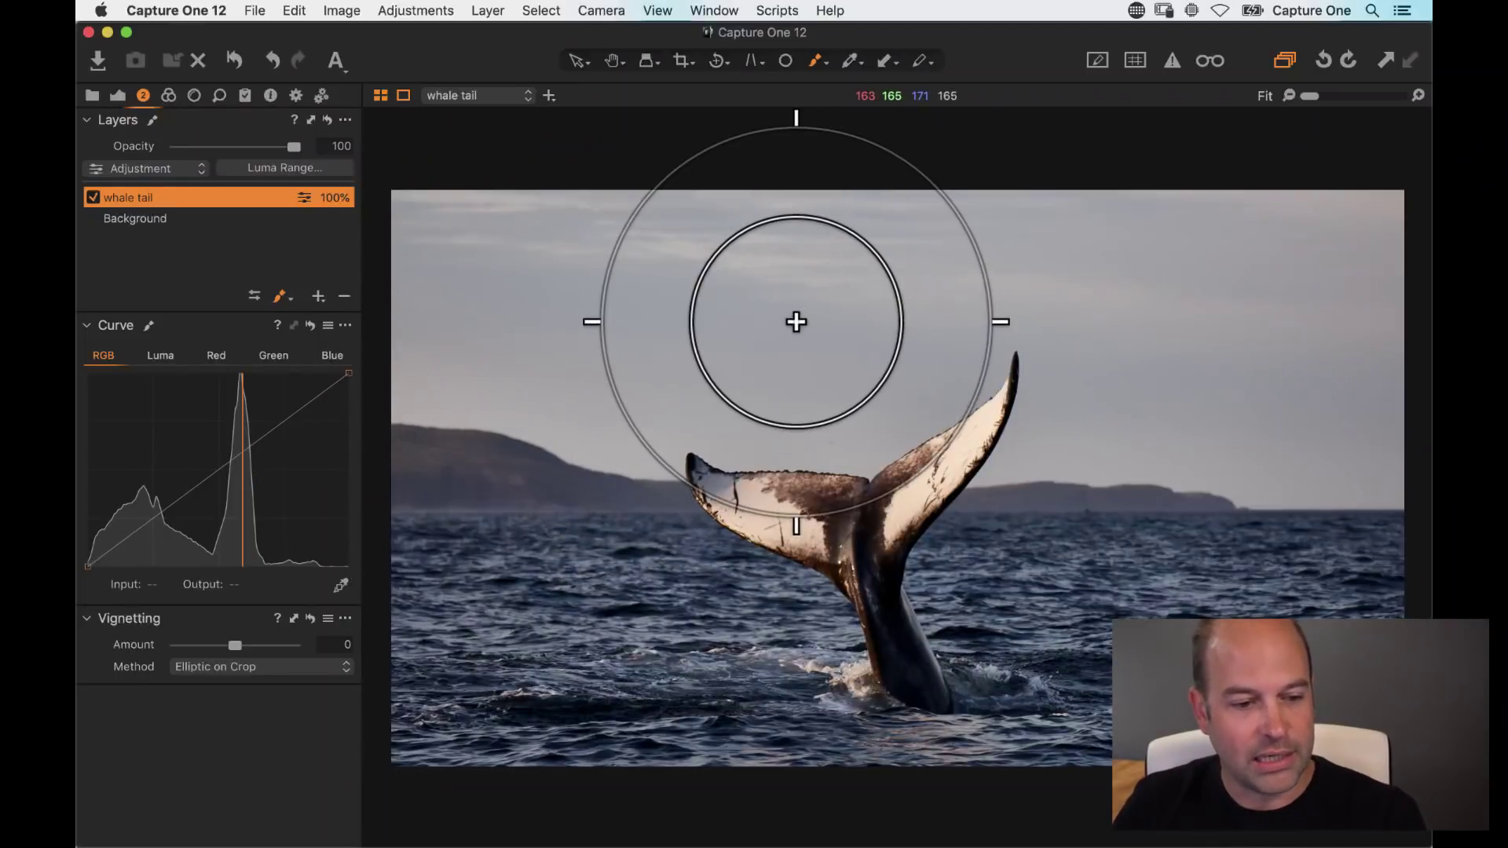
right_click(794, 322)
mouse_move(814, 403)
mouse_down()
mouse_move(1016, 403)
mouse_move(858, 382)
mouse_move(1021, 385)
mouse_up()
drag(862, 336, 838, 340)
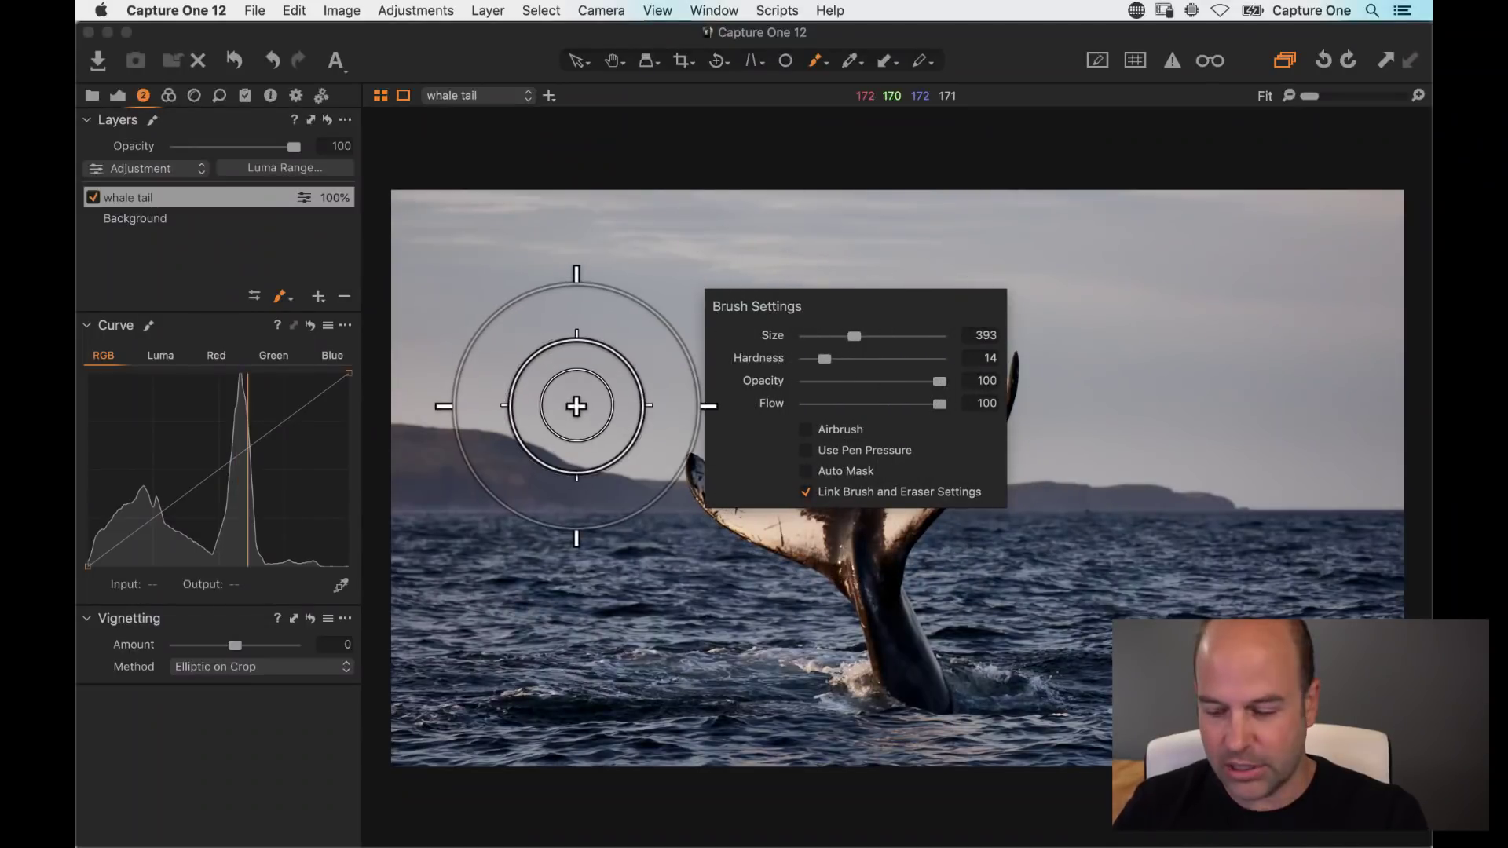
Step: Paint the whale tail layer's mask over both flukes at 100%, reducing the brush size to 89 for narrow areas, and hide the mask overlay
key(super+alt+0)
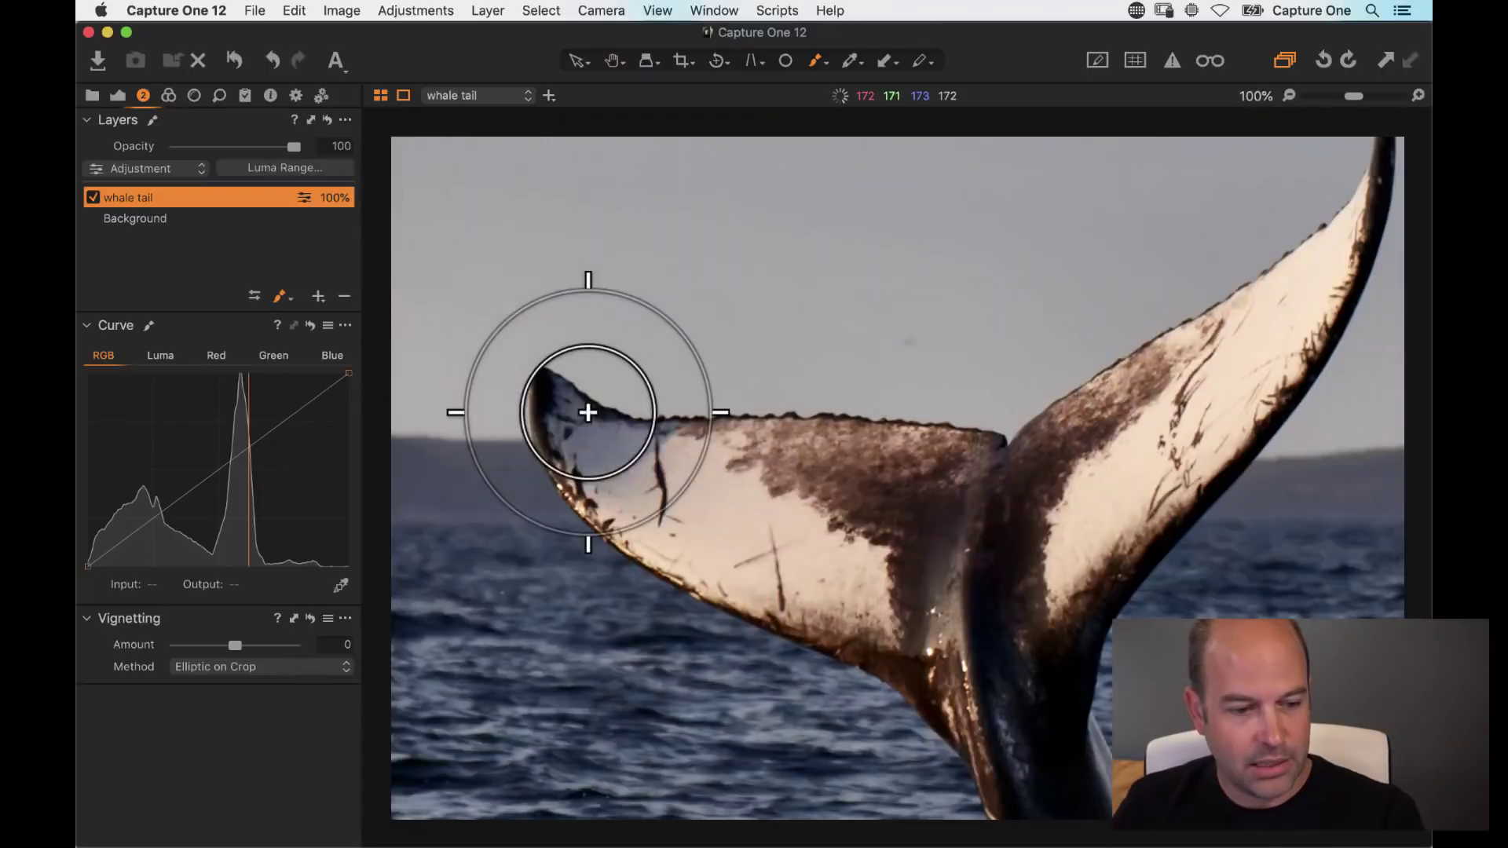
right_click(801, 500)
drag(799, 525, 801, 525)
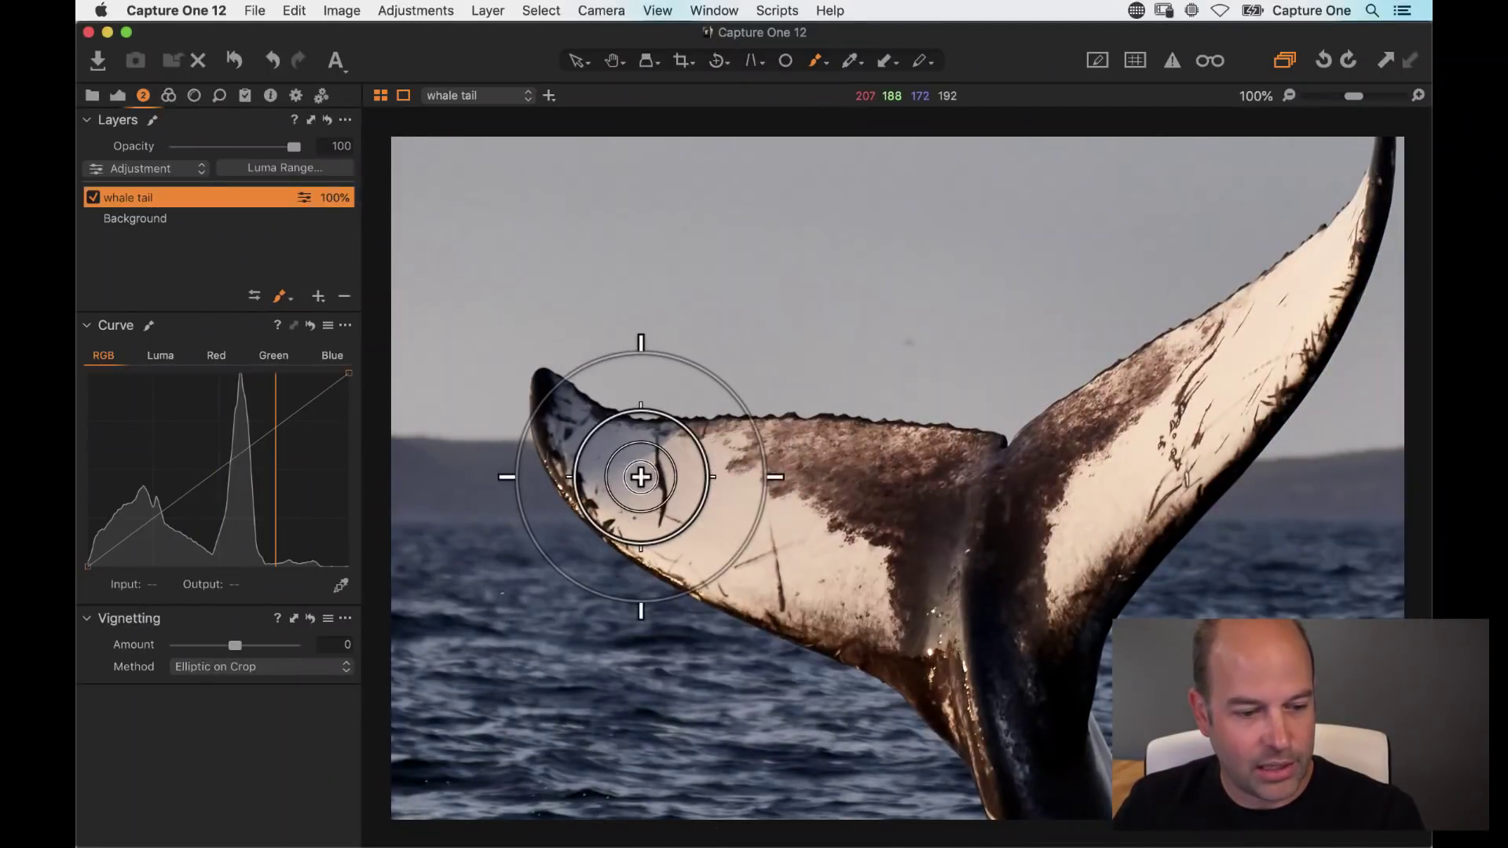
mouse_move(615, 481)
mouse_down()
mouse_move(787, 574)
mouse_move(927, 611)
mouse_move(1125, 508)
mouse_move(1265, 339)
mouse_move(949, 498)
mouse_move(633, 471)
mouse_move(903, 525)
mouse_move(874, 533)
mouse_move(680, 484)
mouse_move(729, 520)
mouse_move(891, 574)
mouse_move(1025, 541)
mouse_move(1252, 349)
mouse_move(1223, 380)
mouse_move(1244, 357)
mouse_move(1214, 370)
mouse_up()
right_click(1231, 359)
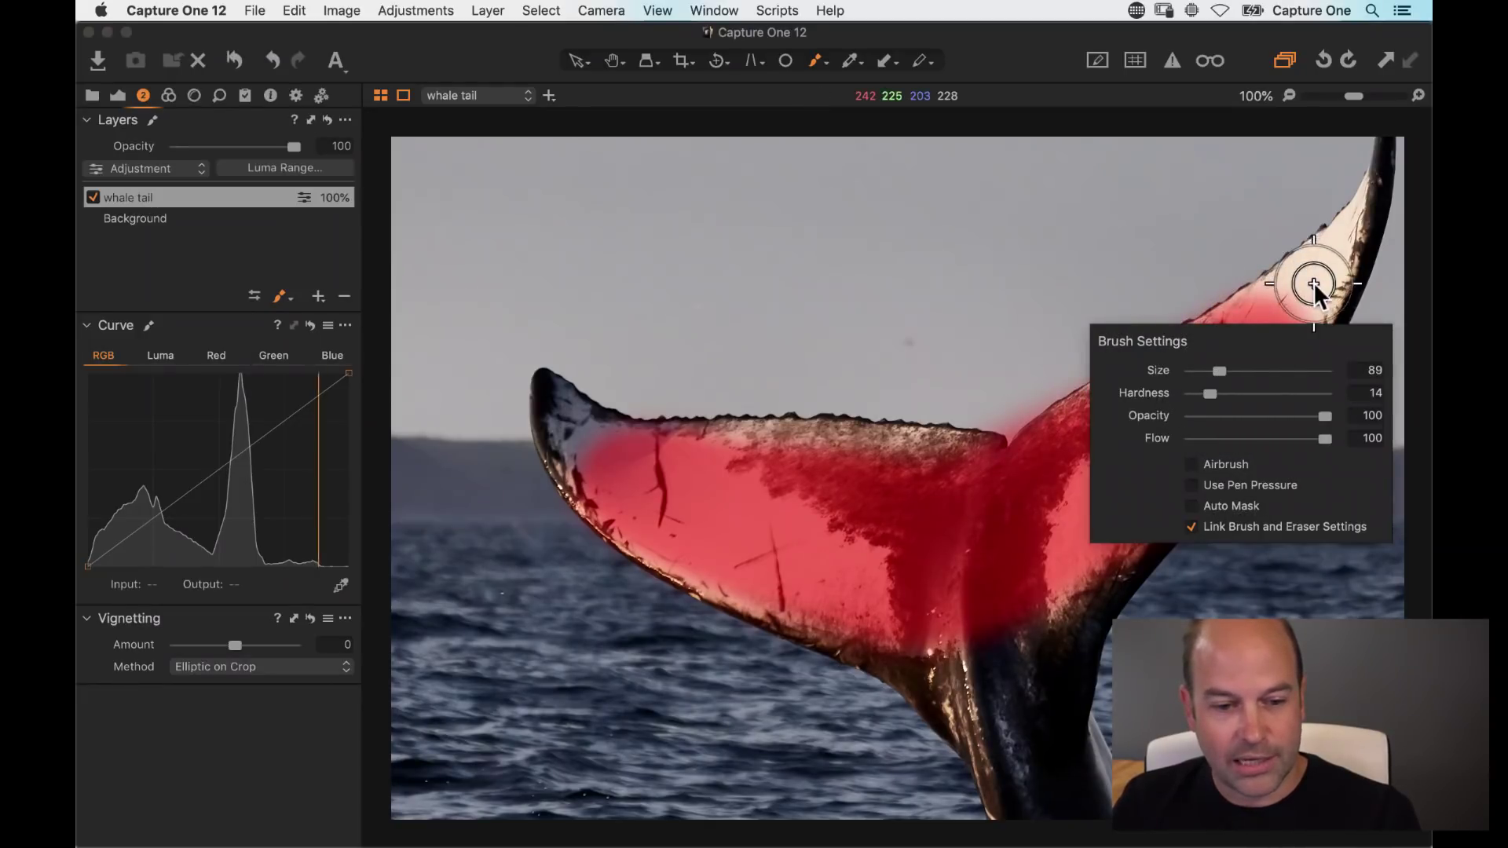
mouse_move(1327, 281)
mouse_down()
mouse_move(1296, 330)
mouse_move(1283, 314)
mouse_move(1252, 327)
mouse_move(1299, 316)
mouse_move(1138, 488)
mouse_move(1037, 436)
mouse_up()
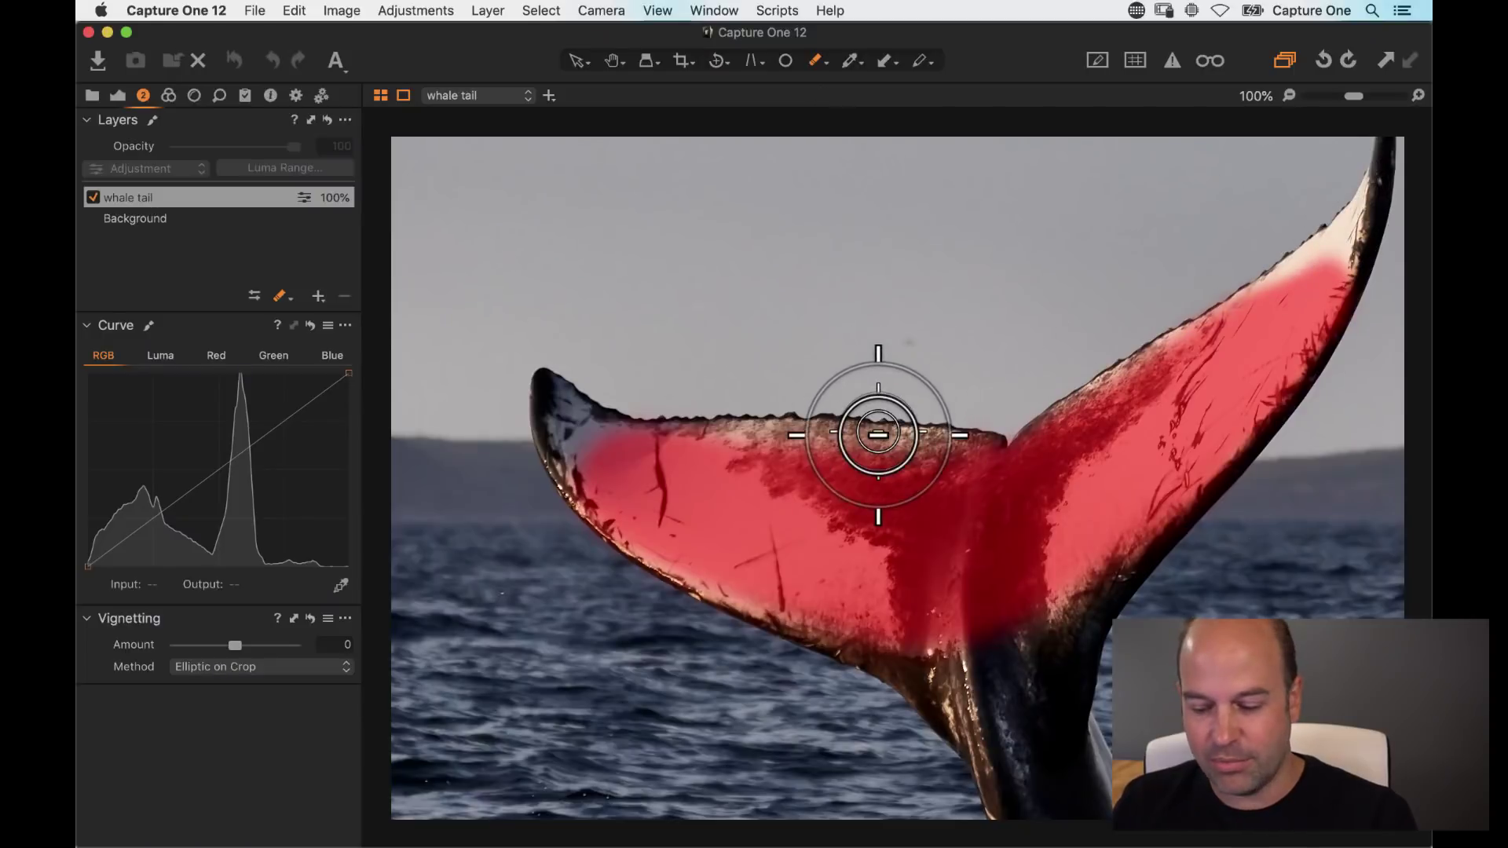
mouse_move(808, 490)
mouse_down()
mouse_move(857, 468)
mouse_move(724, 454)
mouse_up()
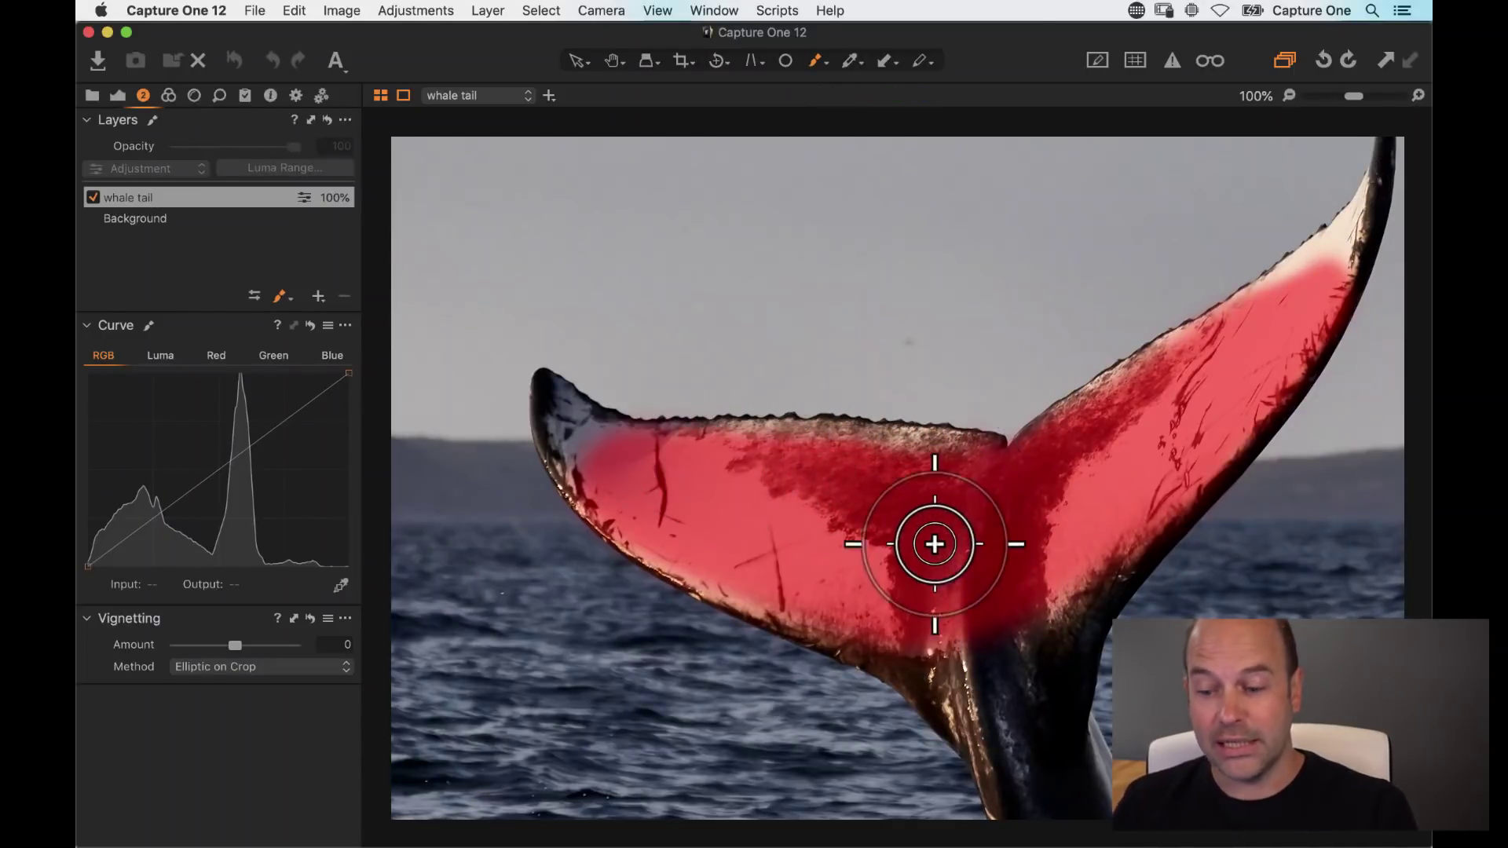
key(m)
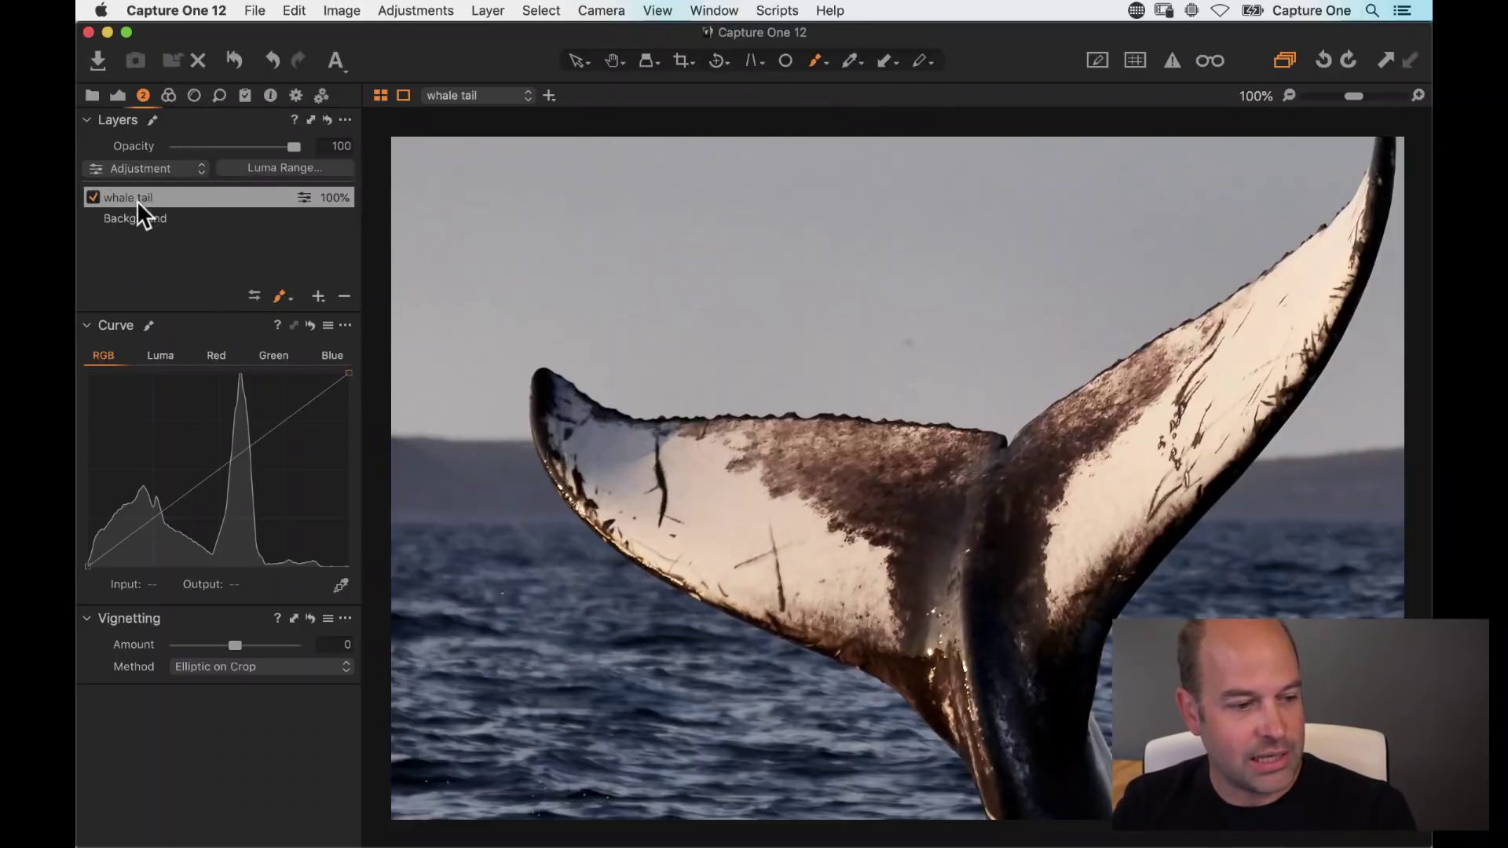
Step: Set Structure to 41 on the whale tail layer and dock the Clarity tool above High Dynamic Range
click(117, 95)
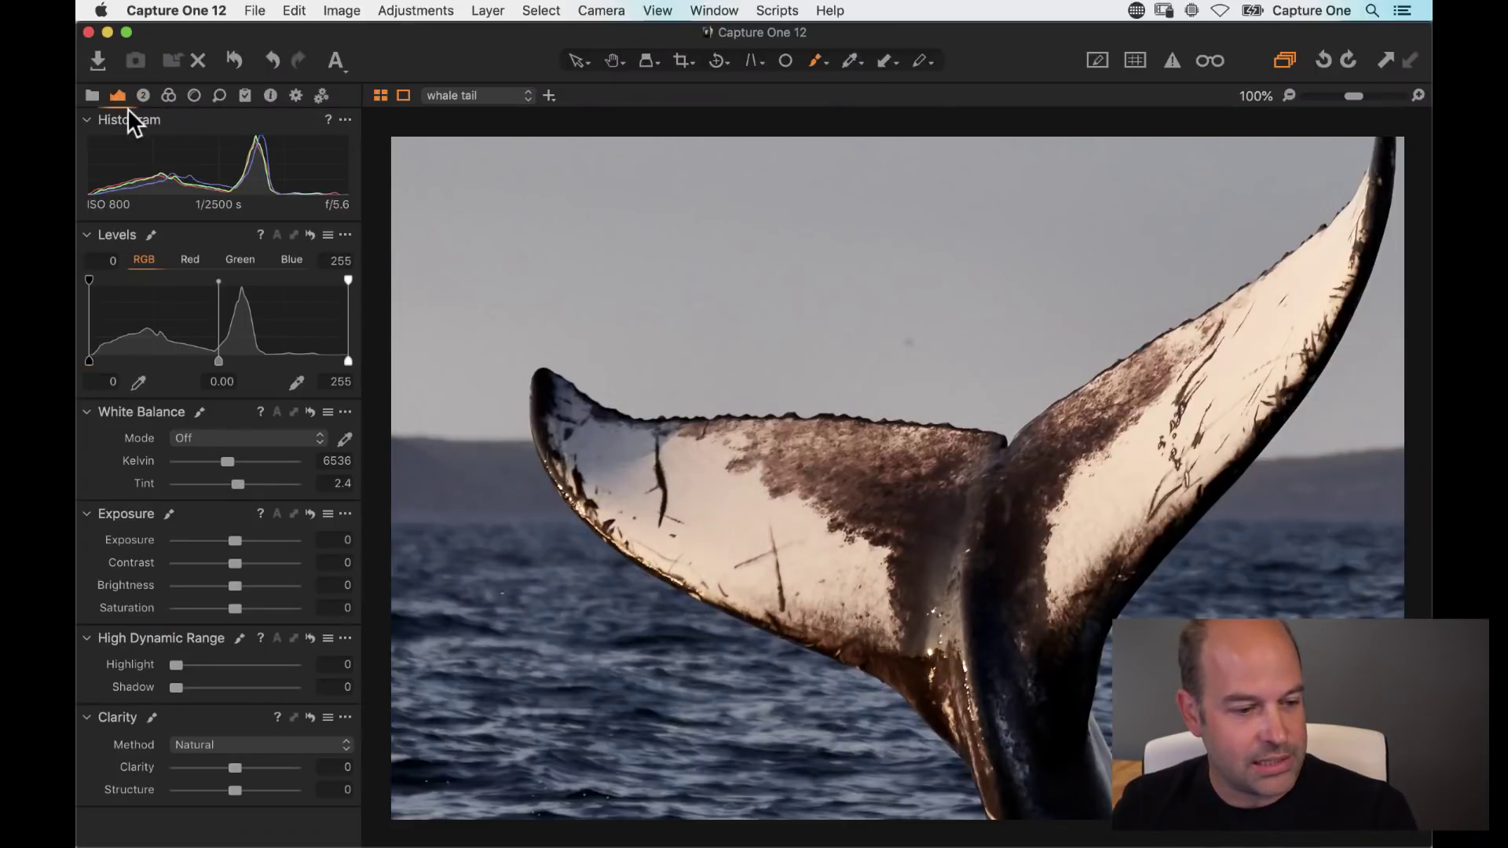
drag(201, 723, 689, 236)
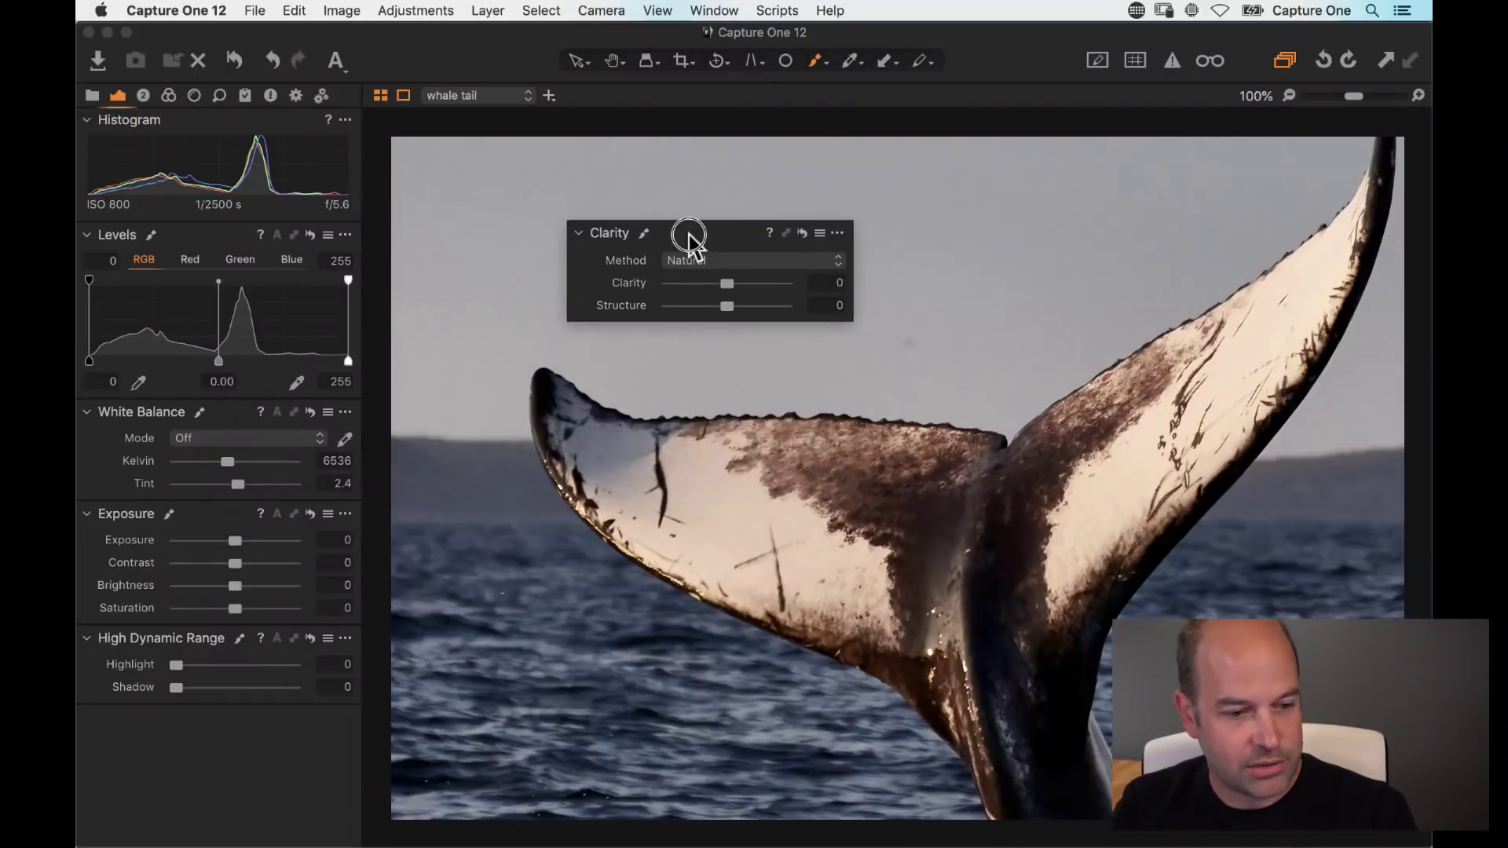
drag(726, 303, 748, 306)
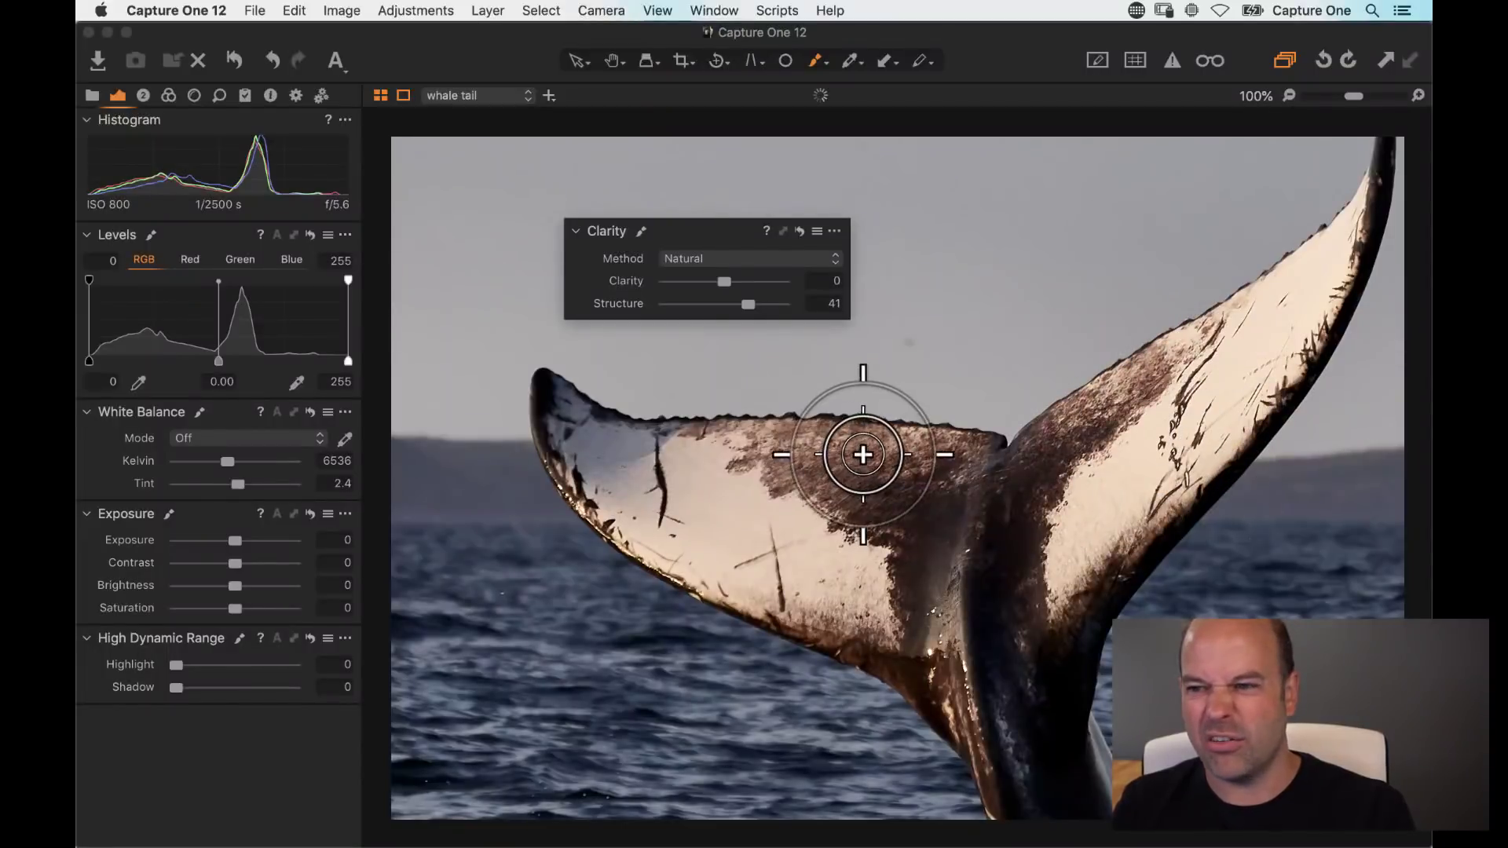
drag(688, 235, 221, 650)
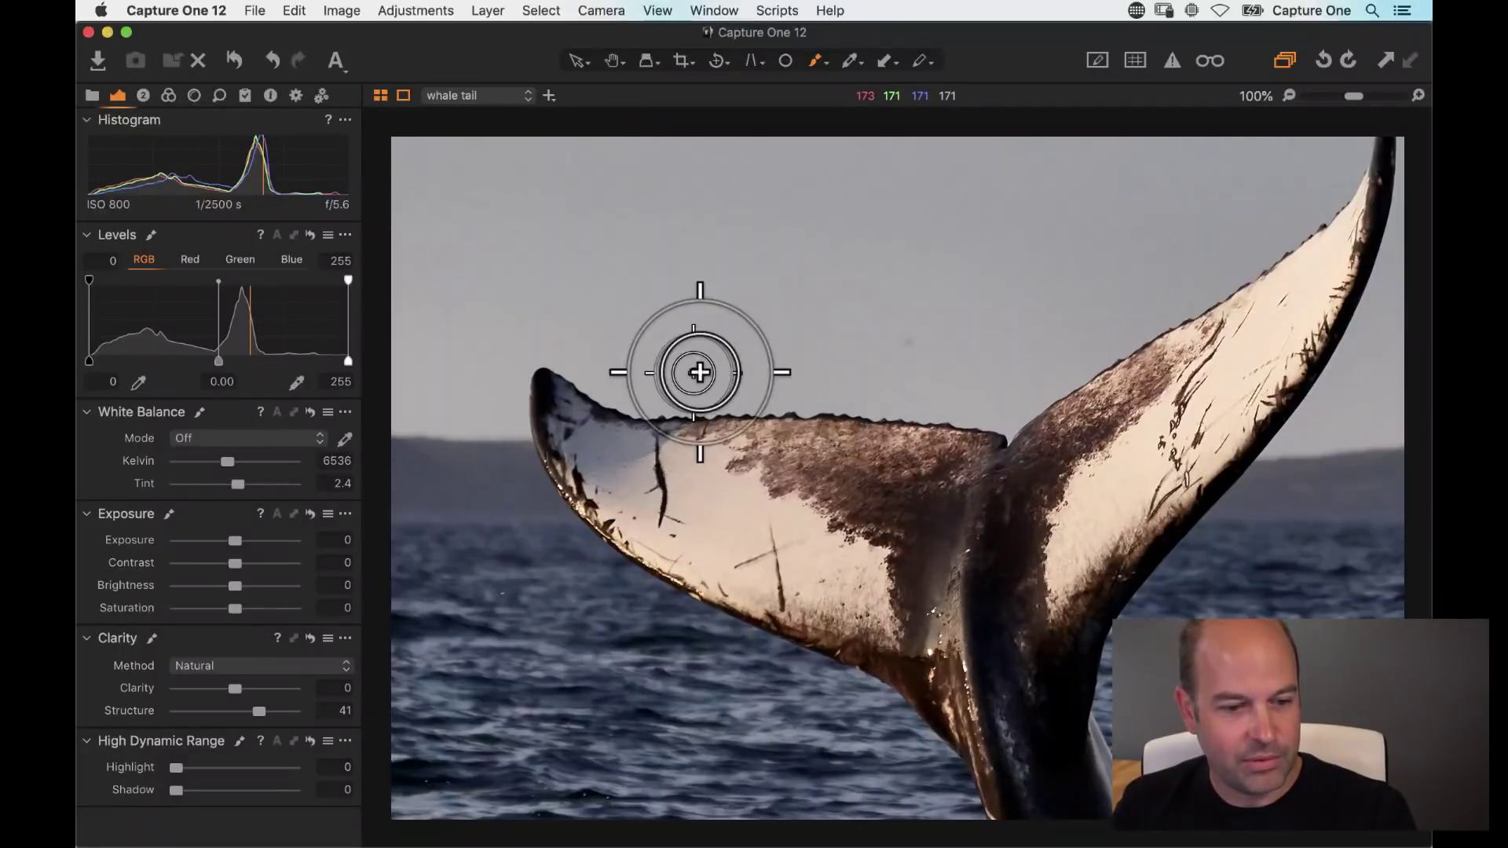
Step: Remove the dark spot in the sky above the tail using Spot Removal with the Spot type and radius 38
click(220, 98)
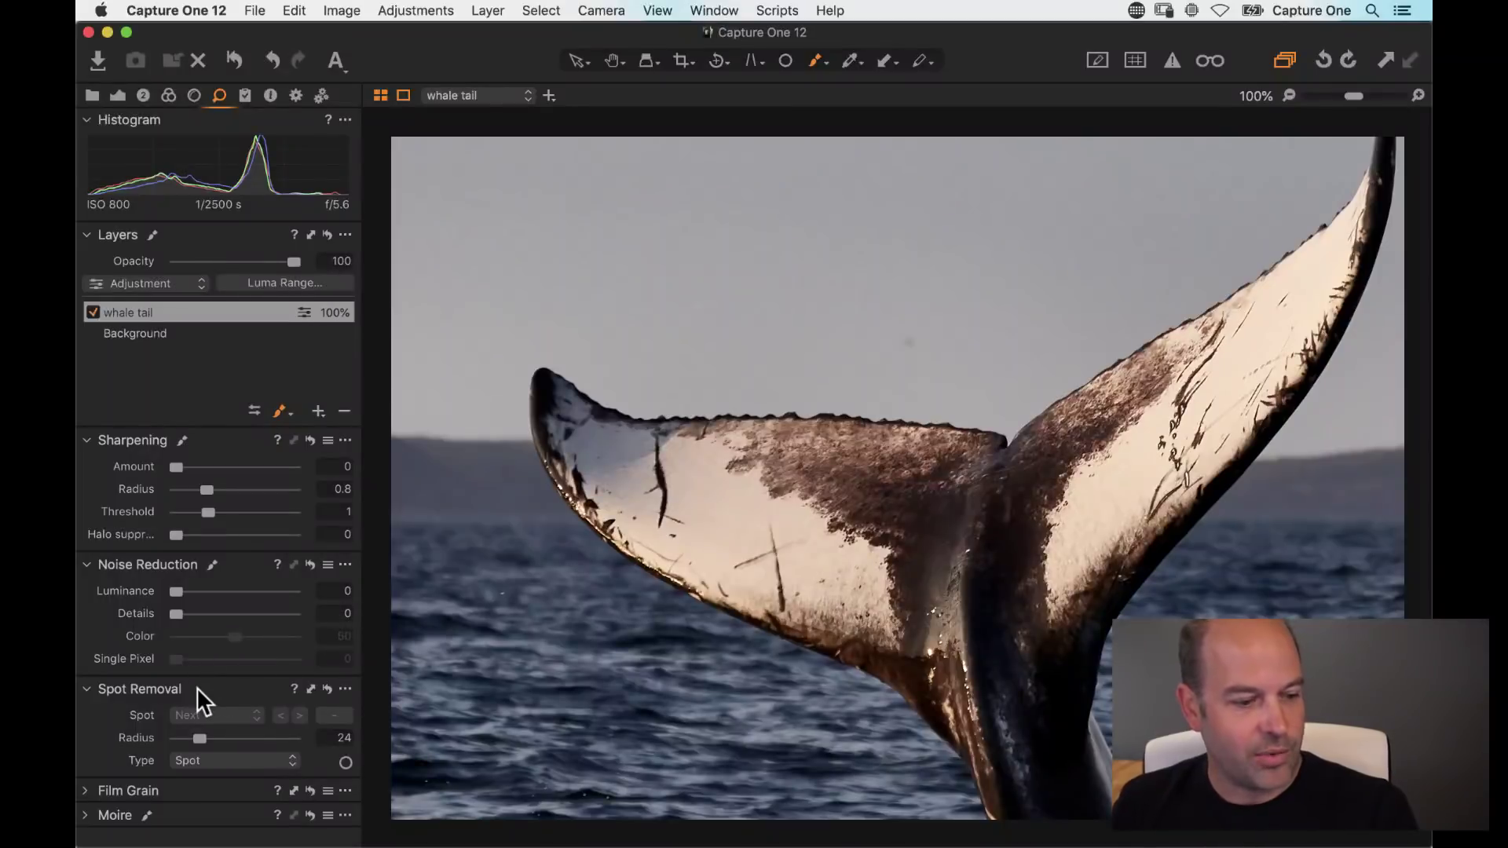
click(229, 759)
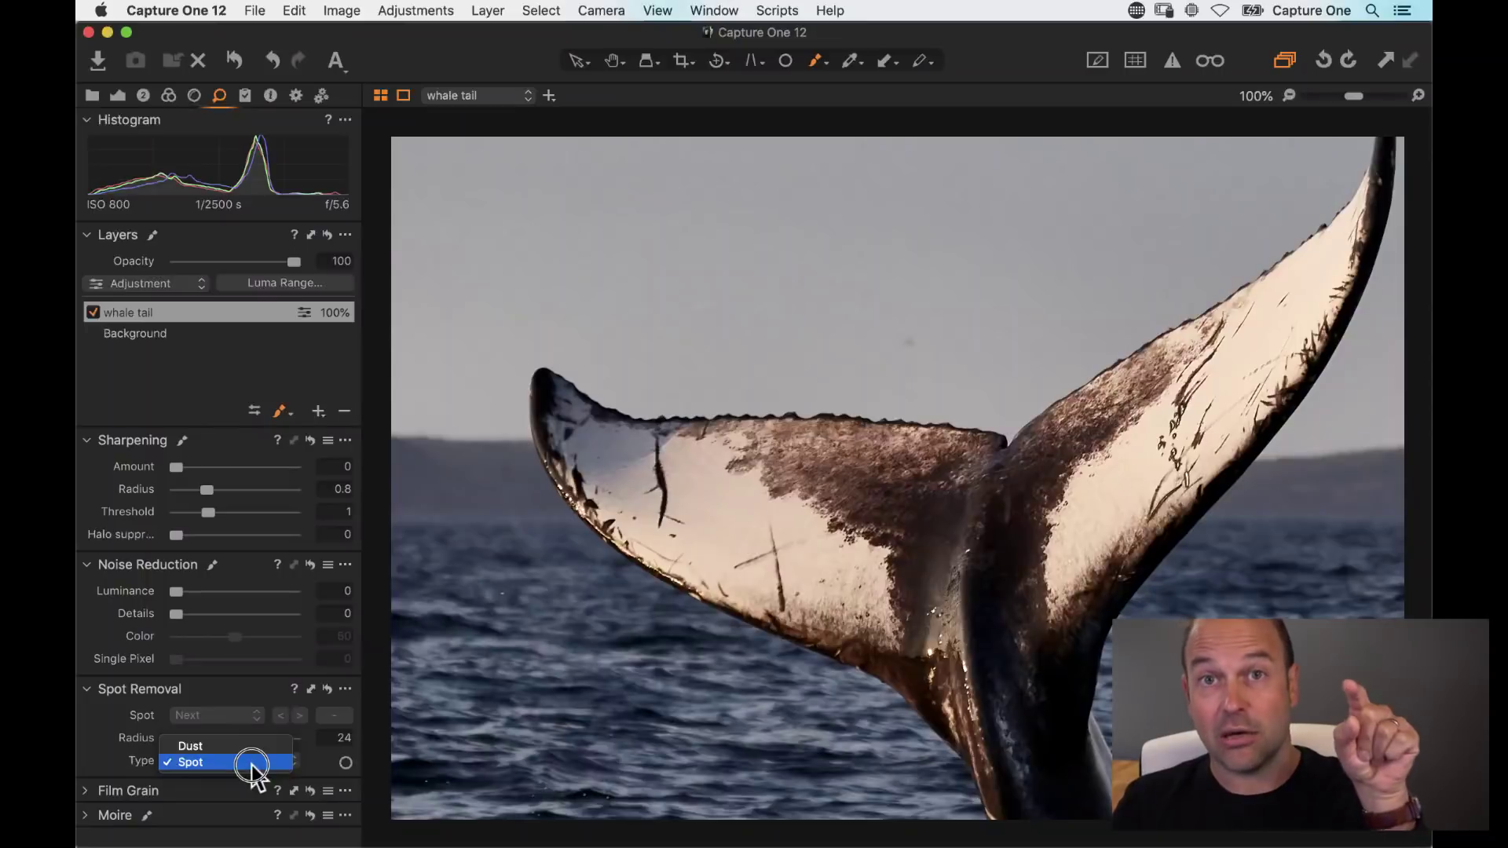
click(251, 763)
click(345, 763)
click(909, 344)
drag(908, 344, 907, 347)
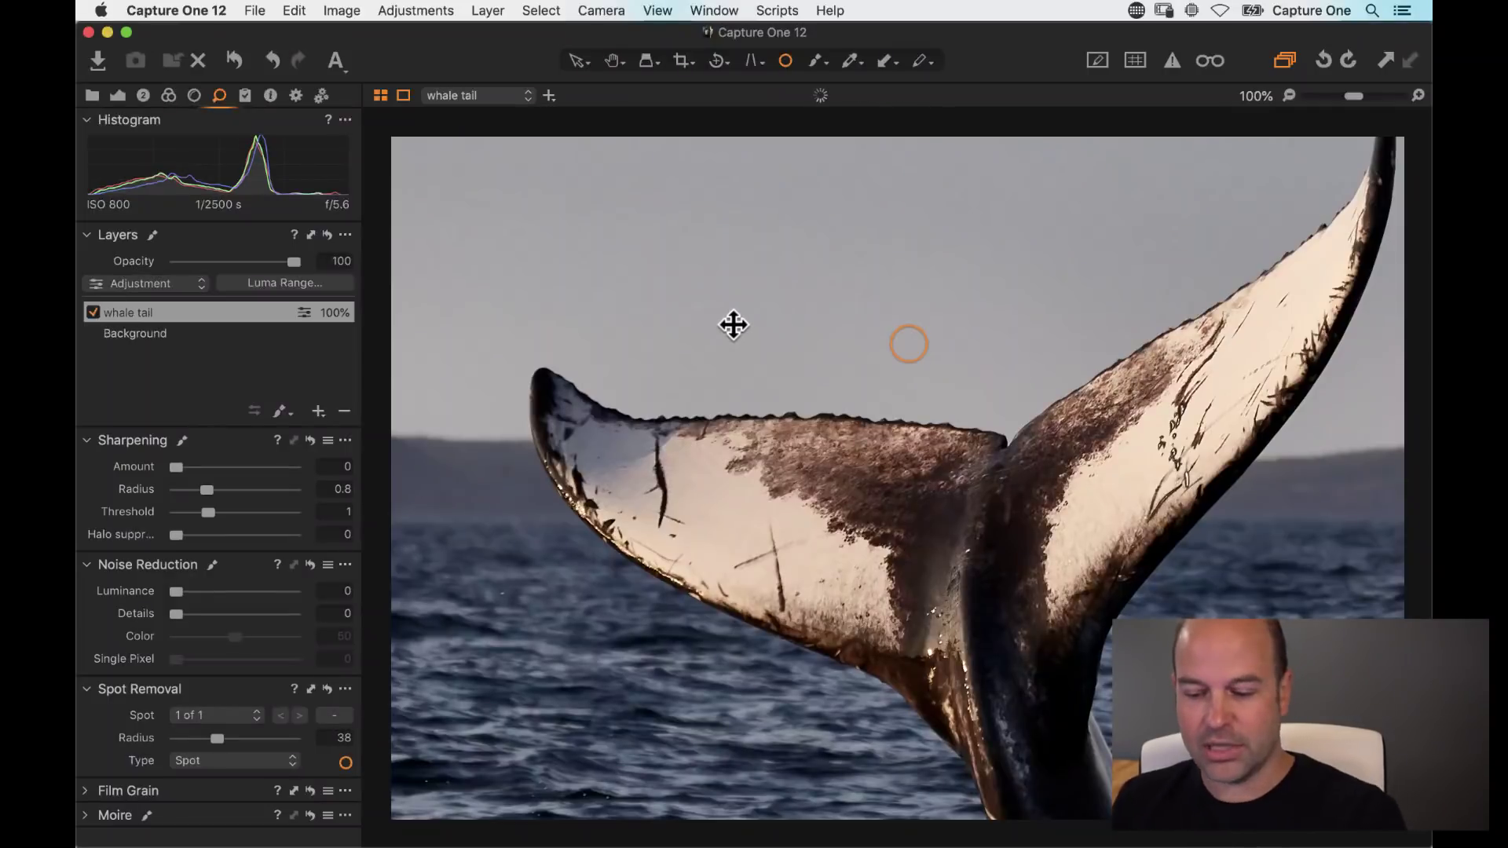
key(h)
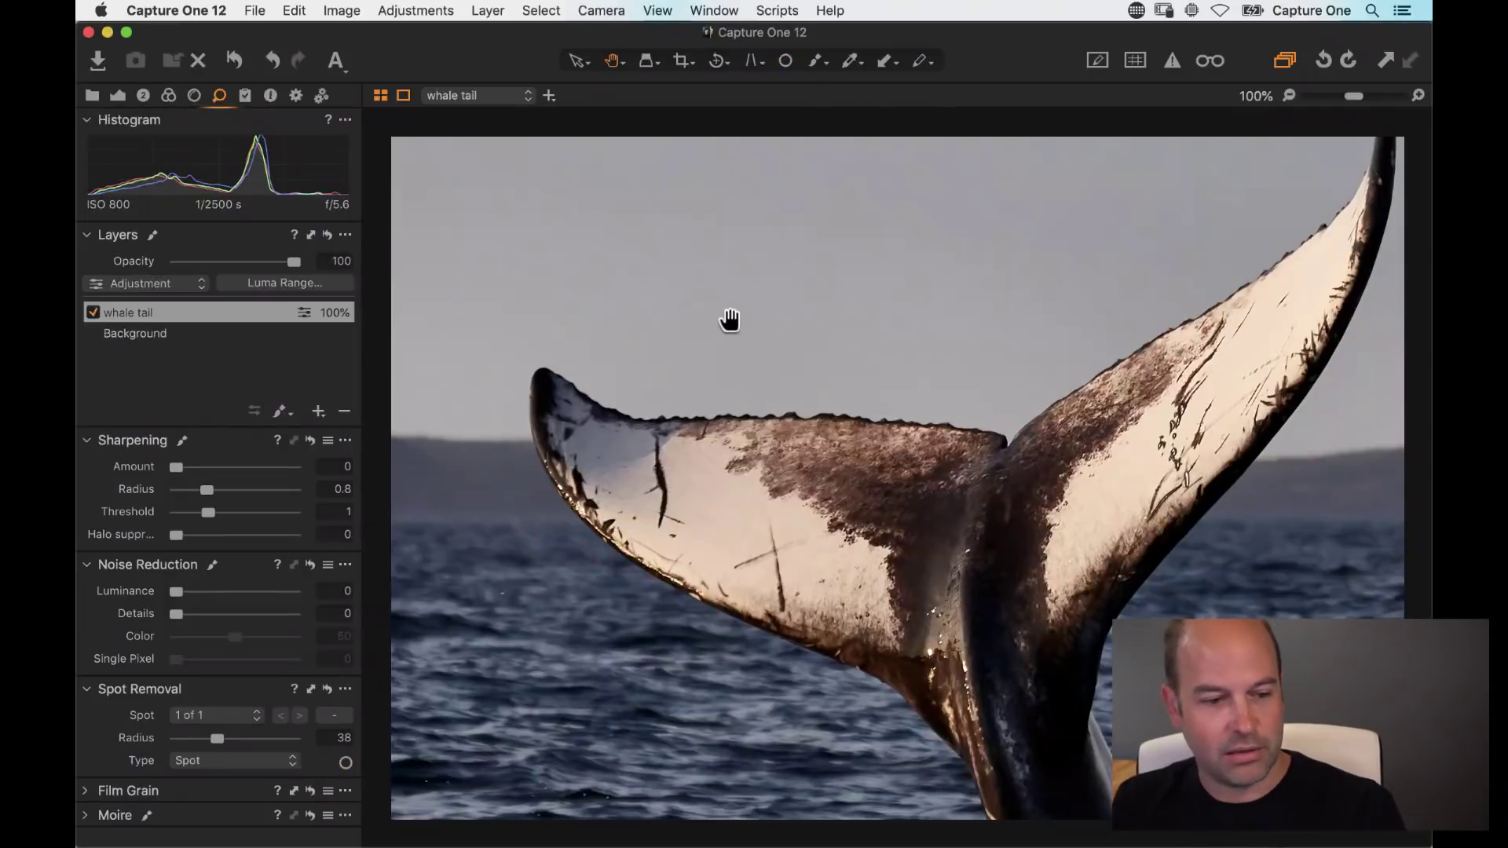
Step: Compare the tail's detail at 200% with the whale tail layer switched off and on again
double_click(676, 440)
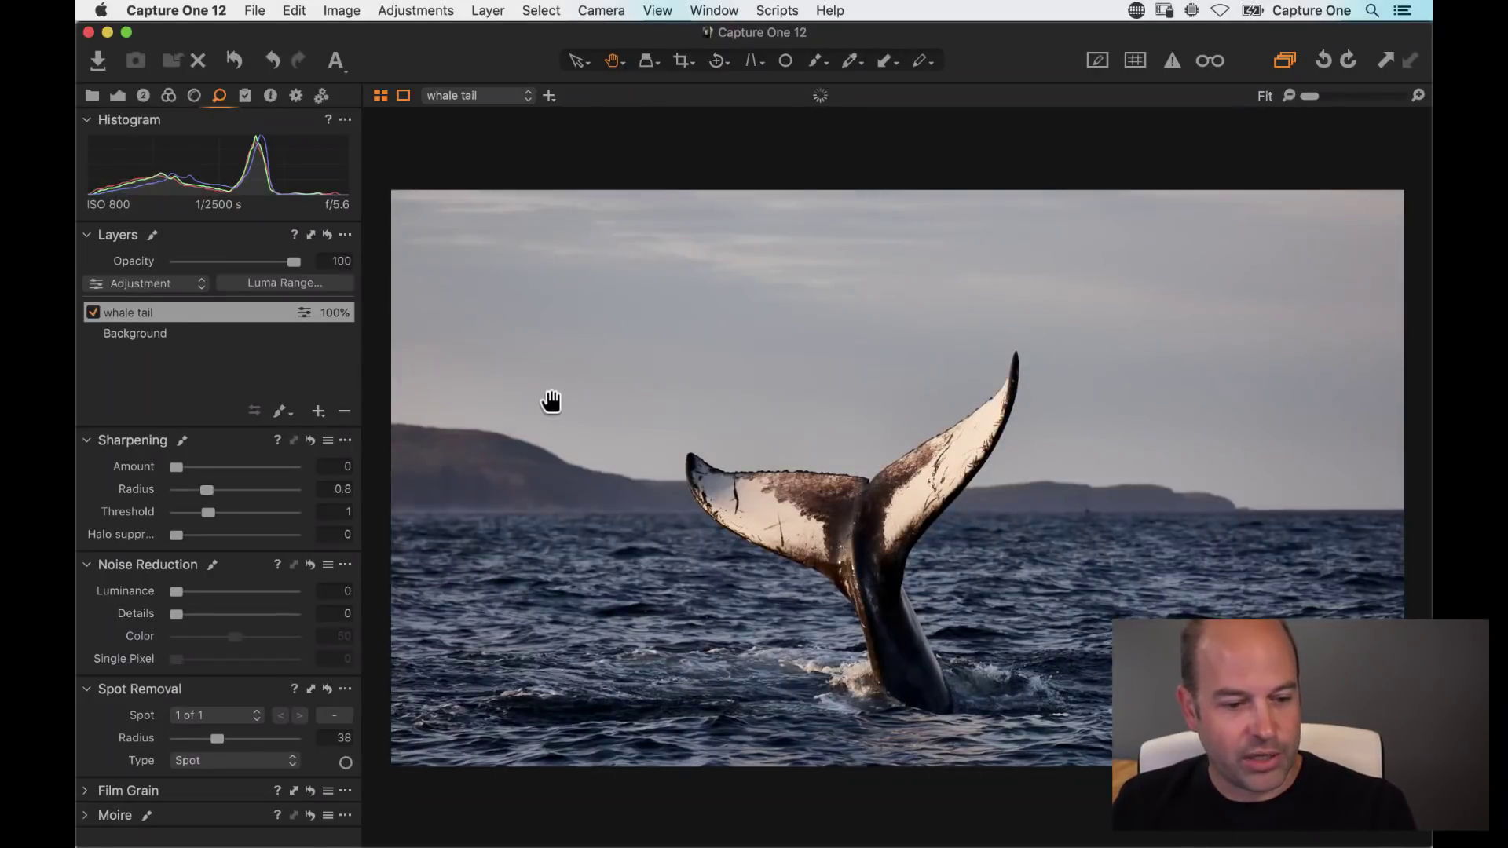
double_click(789, 528)
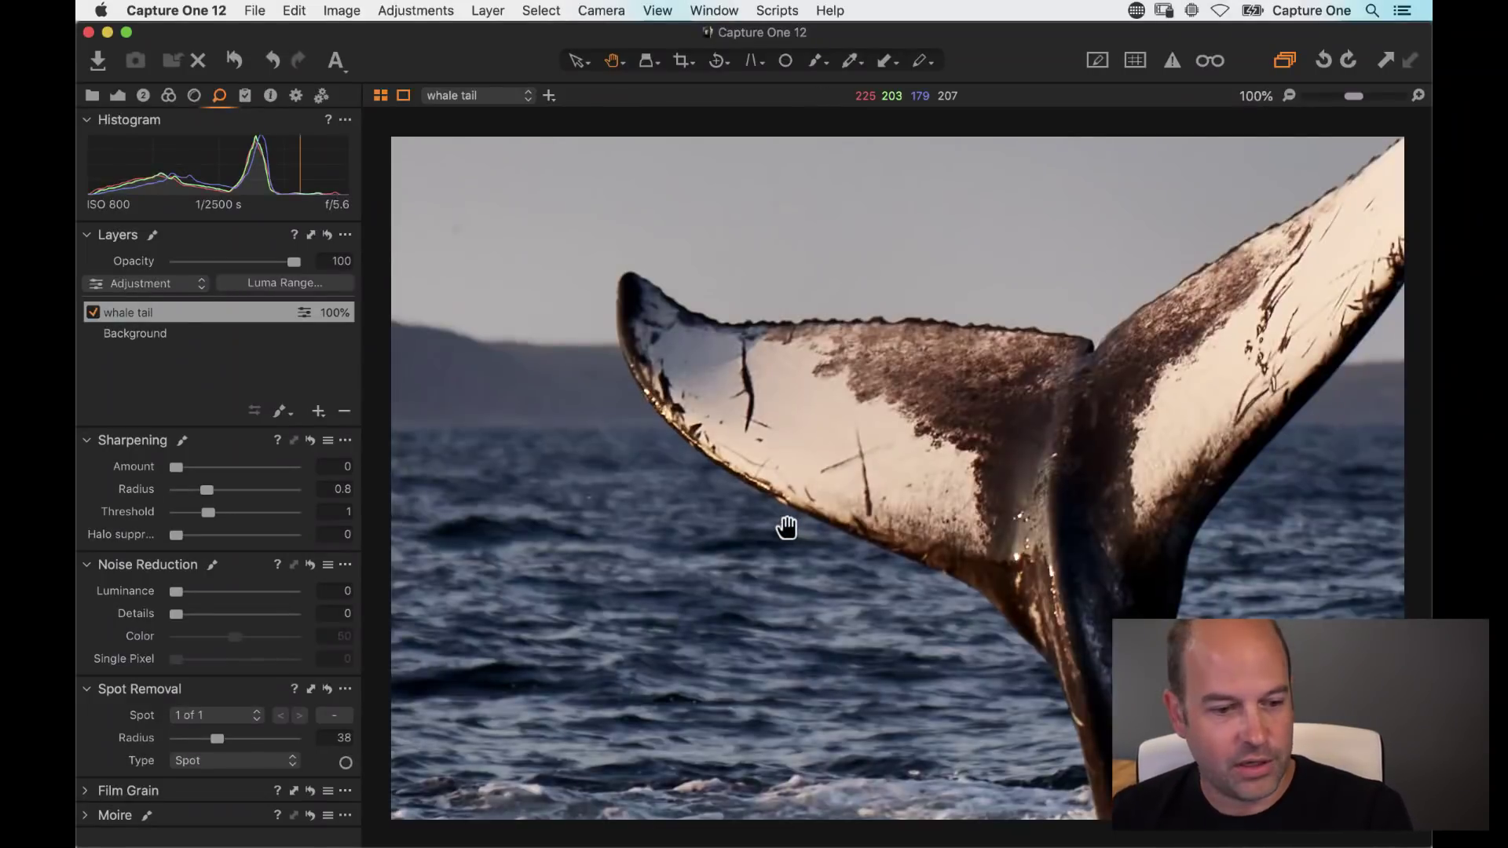
key(super+plus)
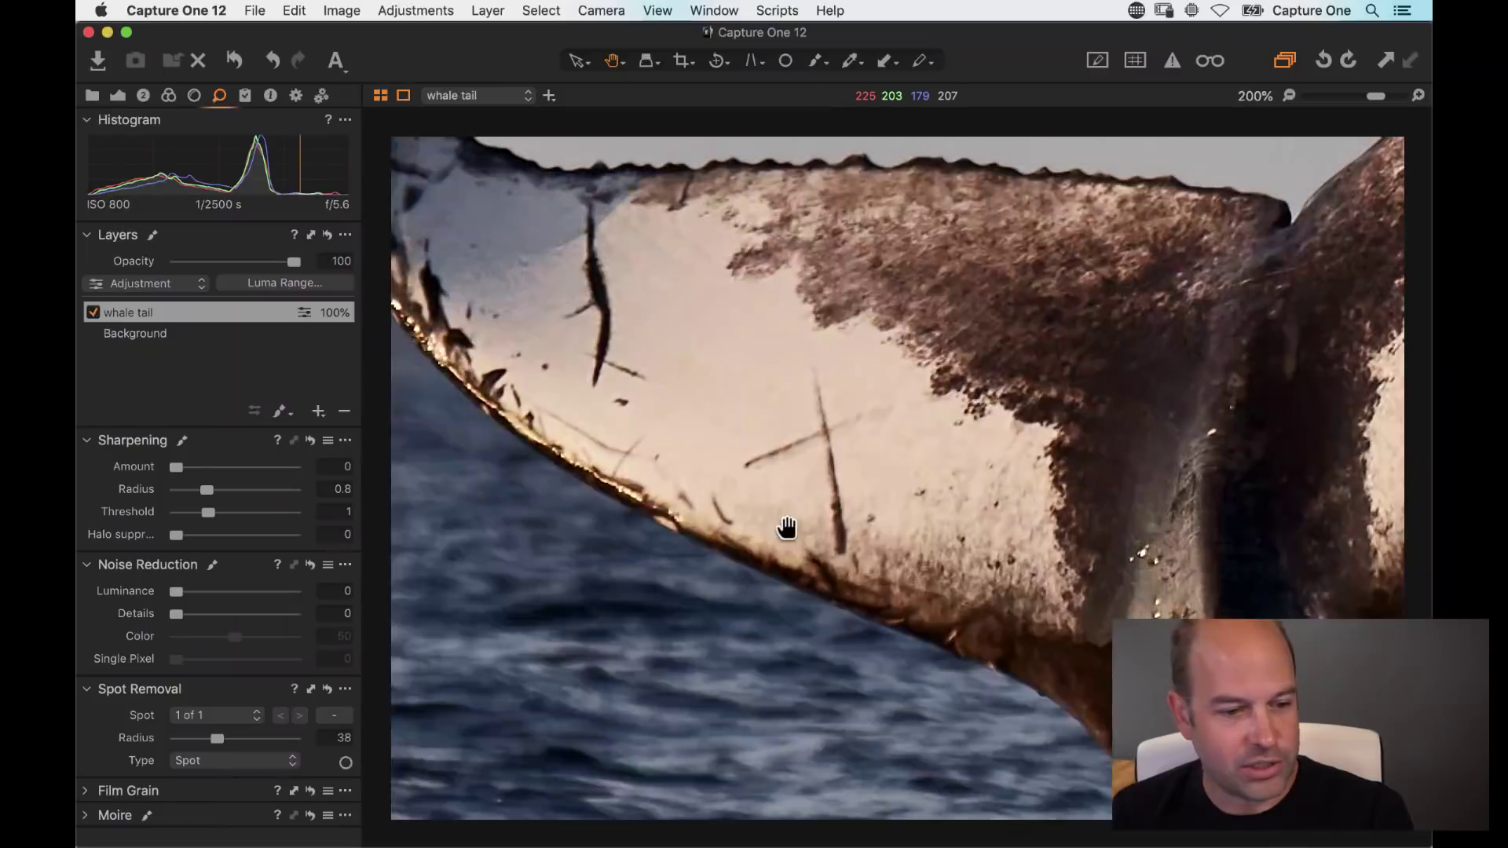
click(93, 311)
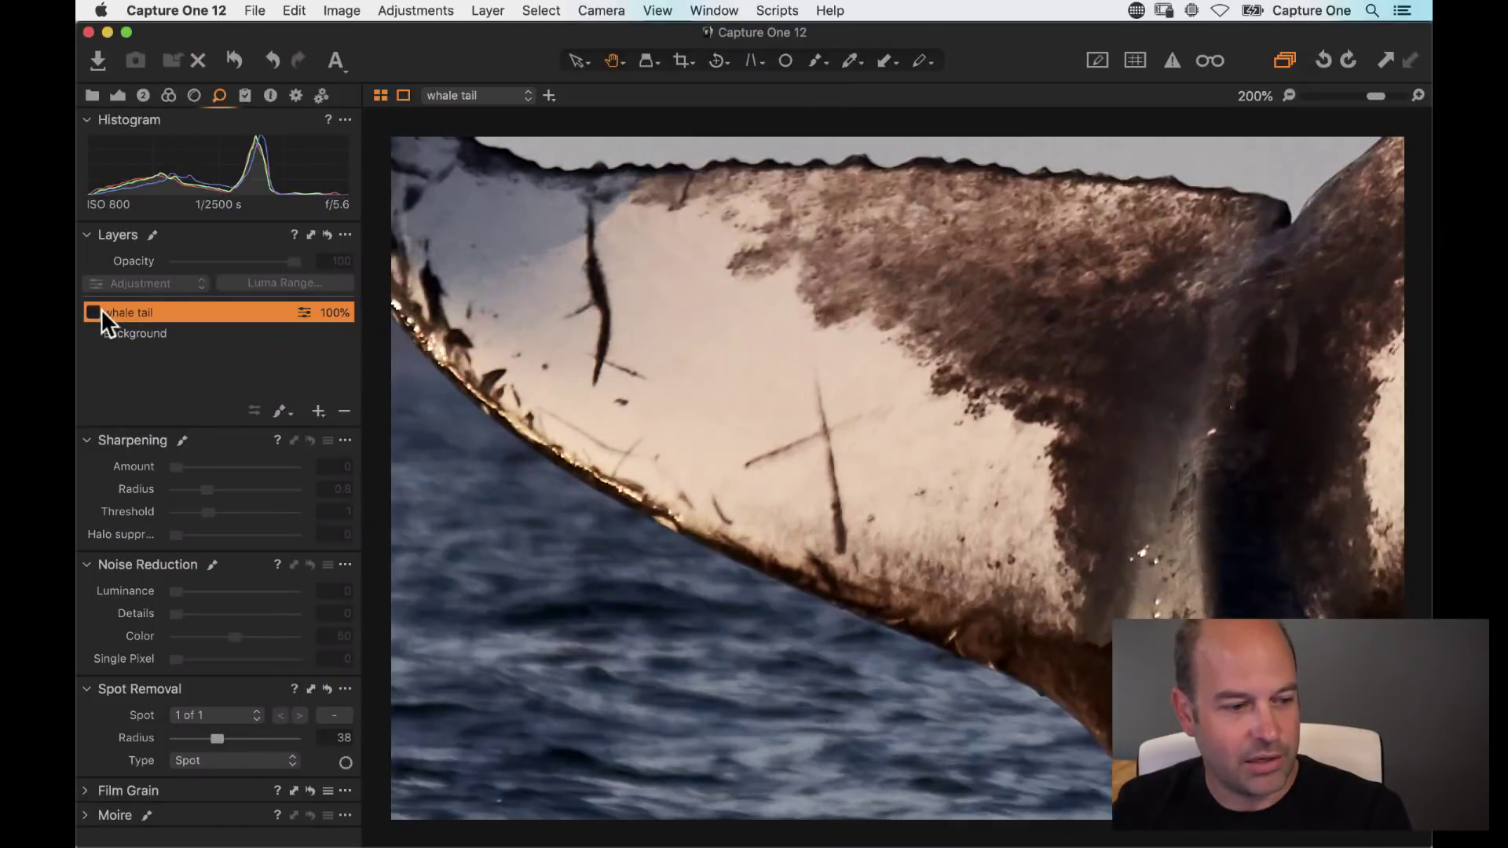
click(93, 312)
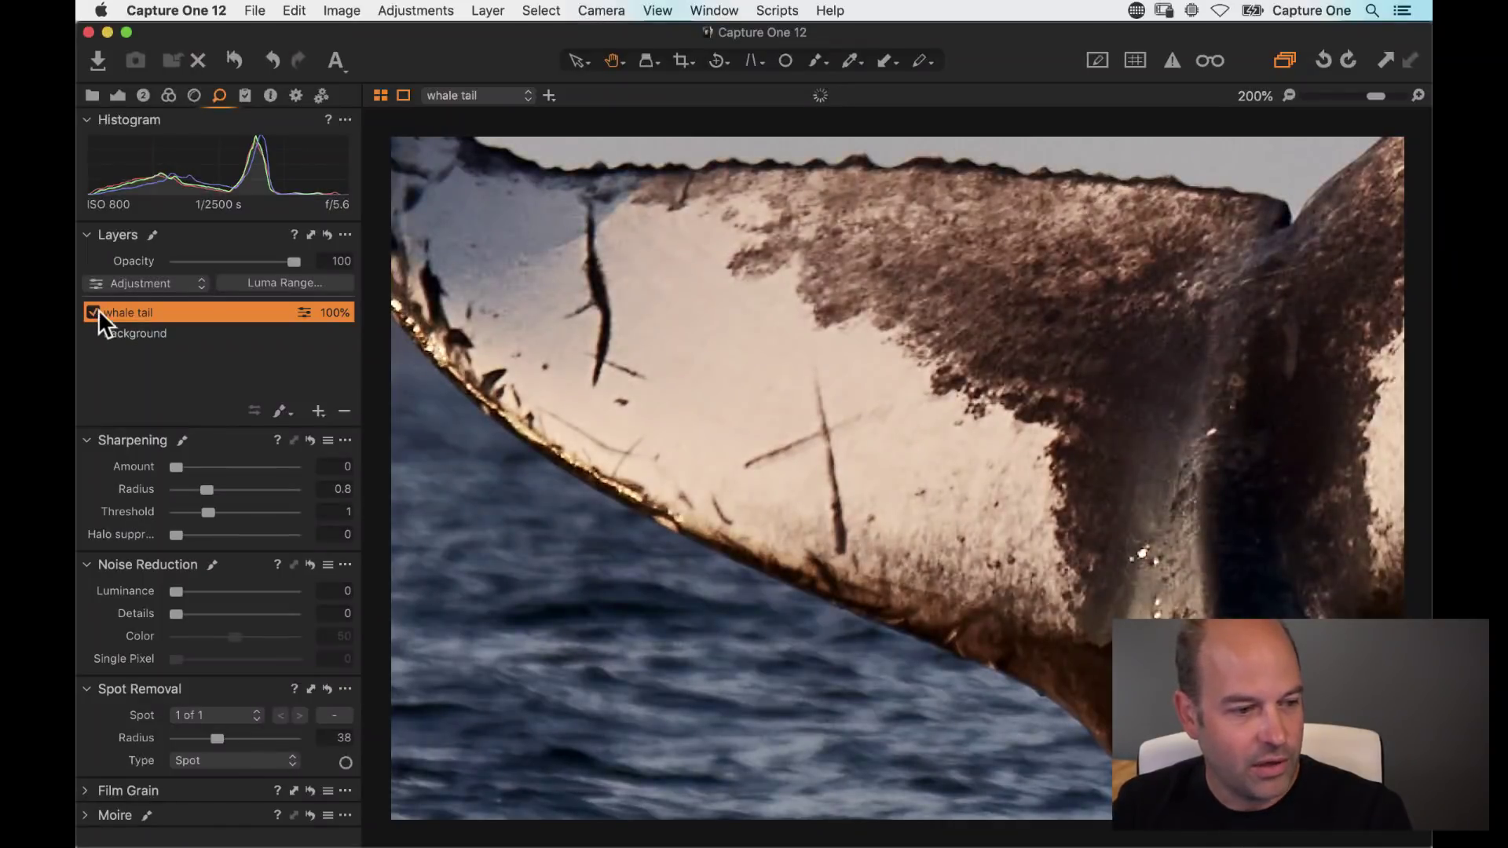
Step: Set the Sharpening amount to 119 on the whale tail layer
click(194, 95)
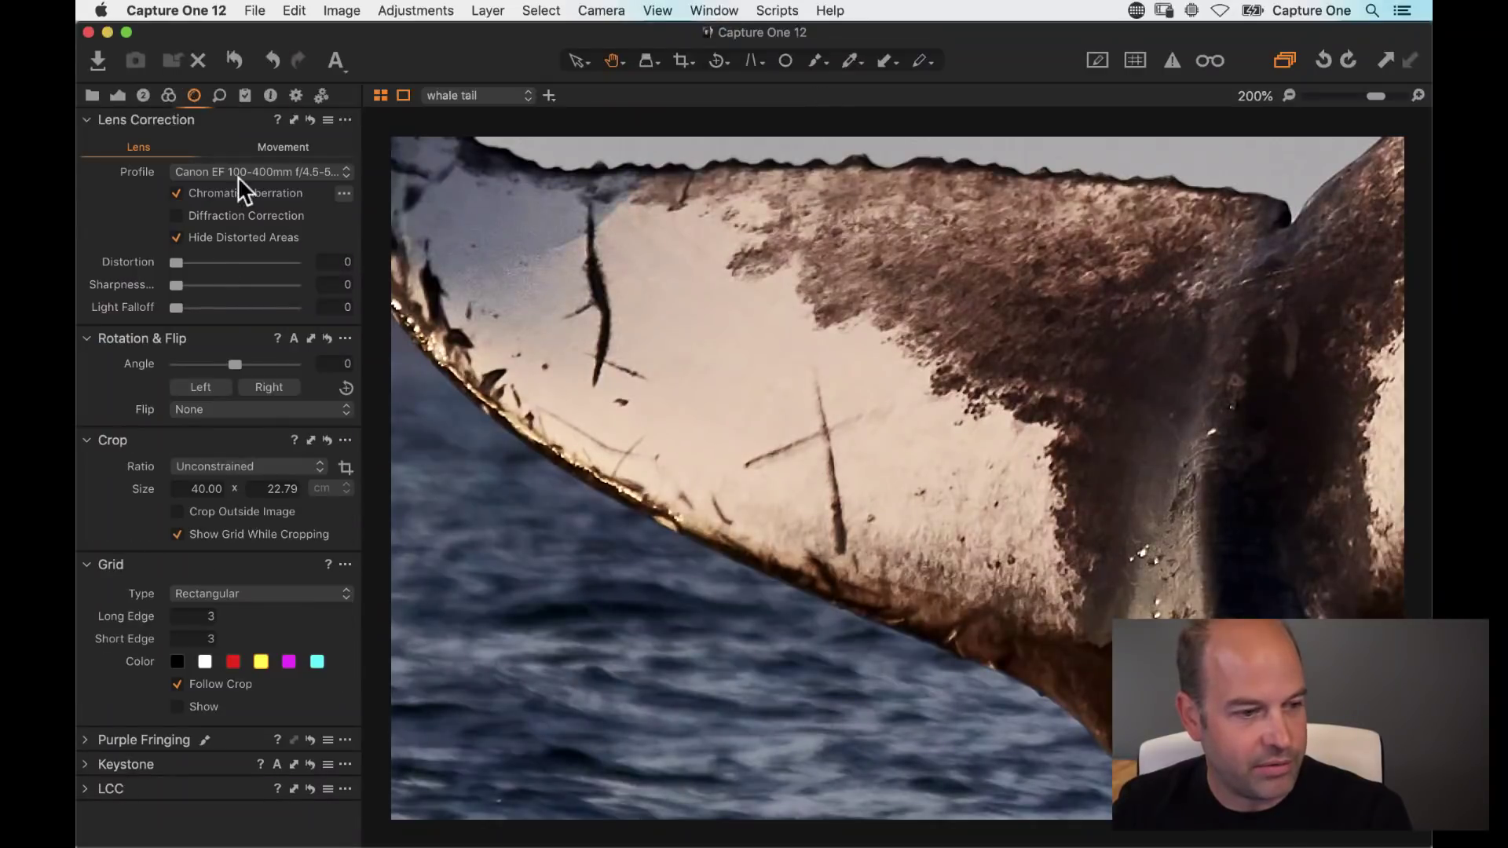
click(220, 95)
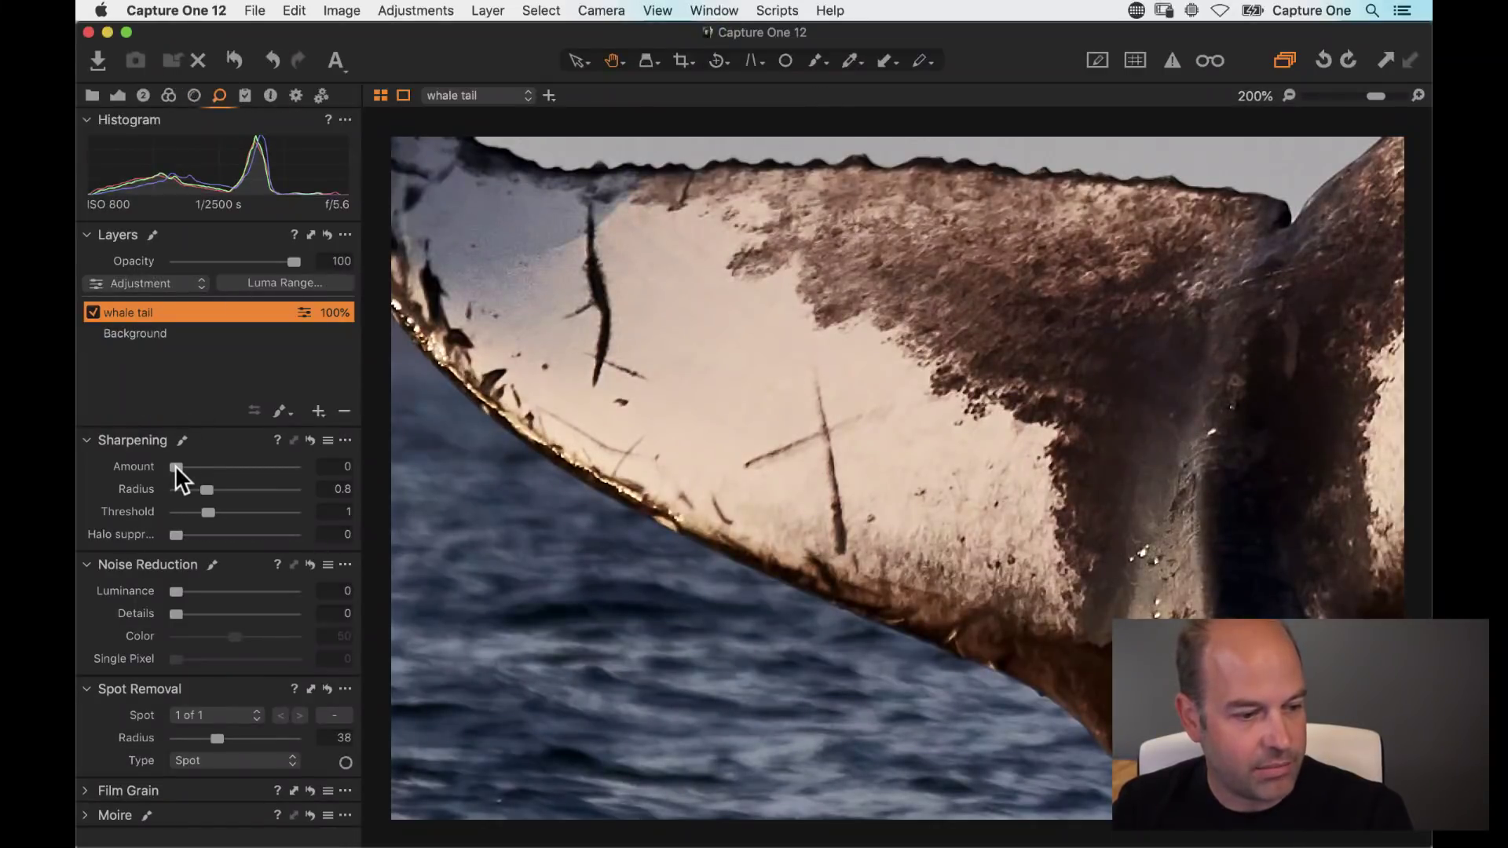
drag(176, 465, 198, 469)
click(120, 94)
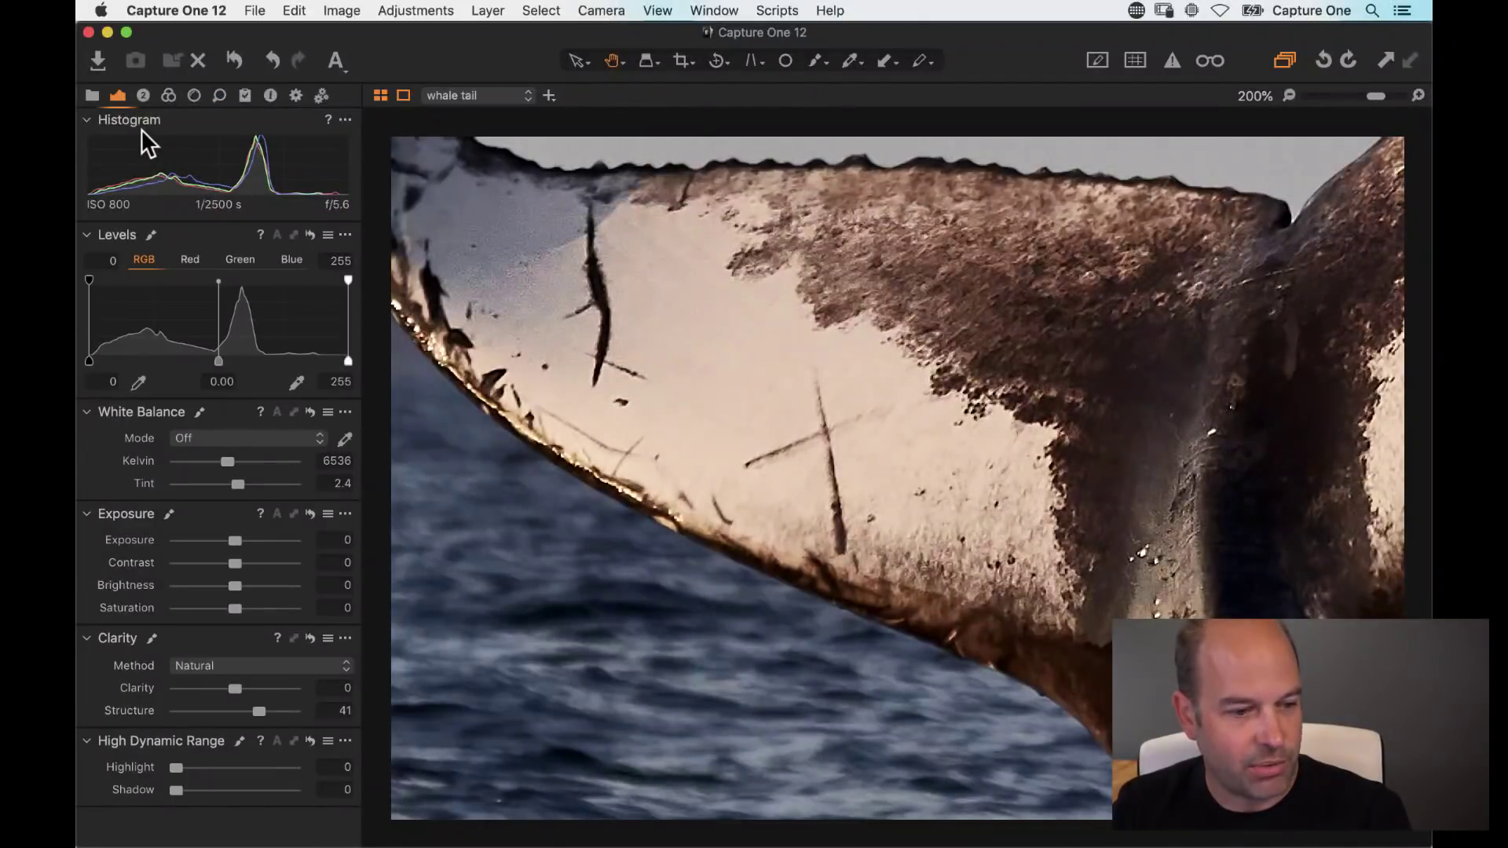
click(220, 95)
drag(193, 465, 189, 469)
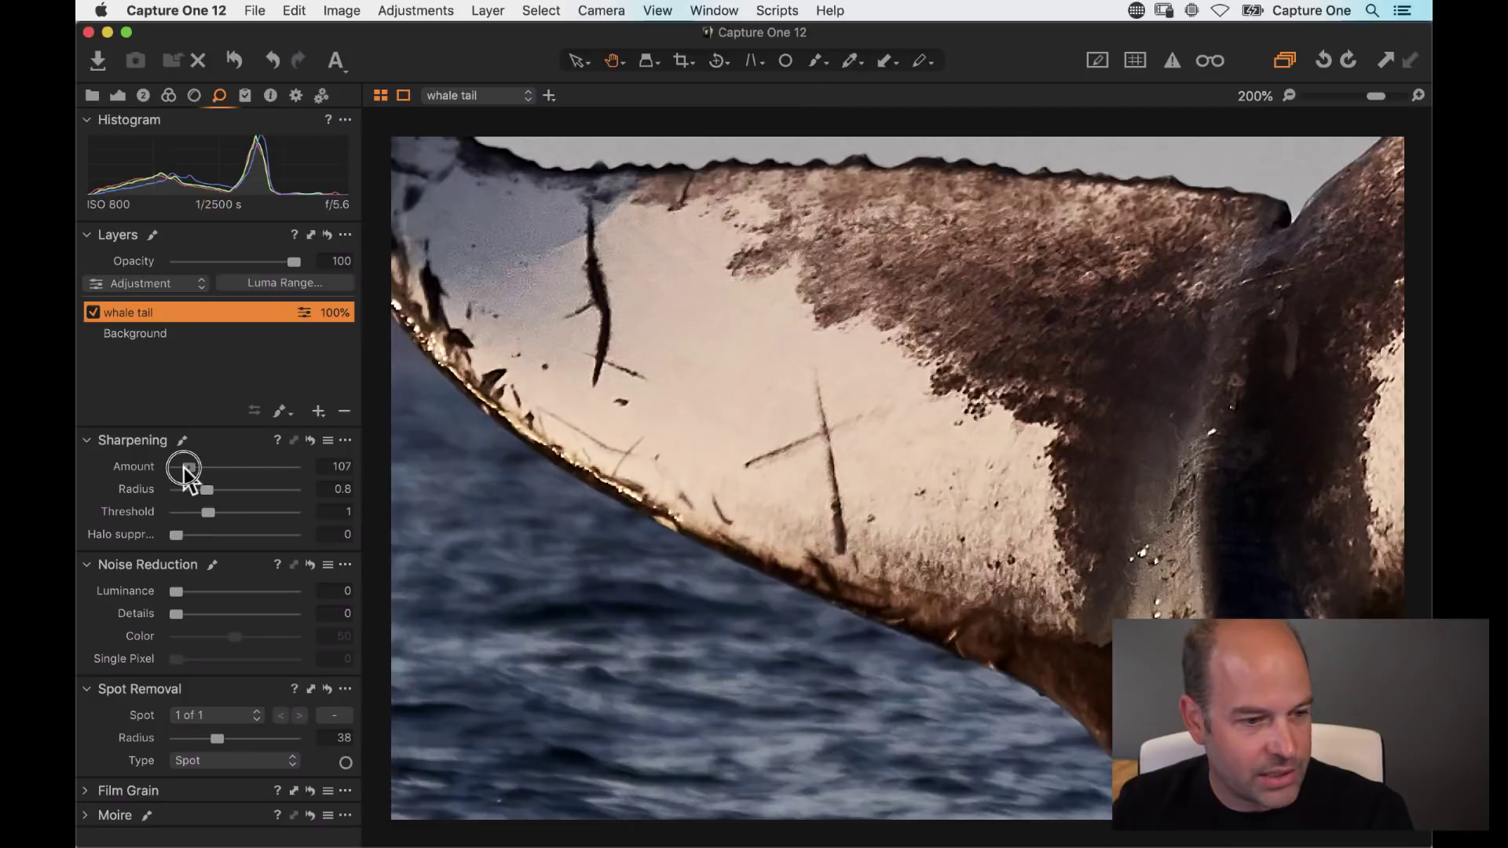
Step: Brush the whale tail layer's mask over the missed grainy patch beside the dark scar near the left fluke's tip, and fit the image
drag(652, 314, 690, 320)
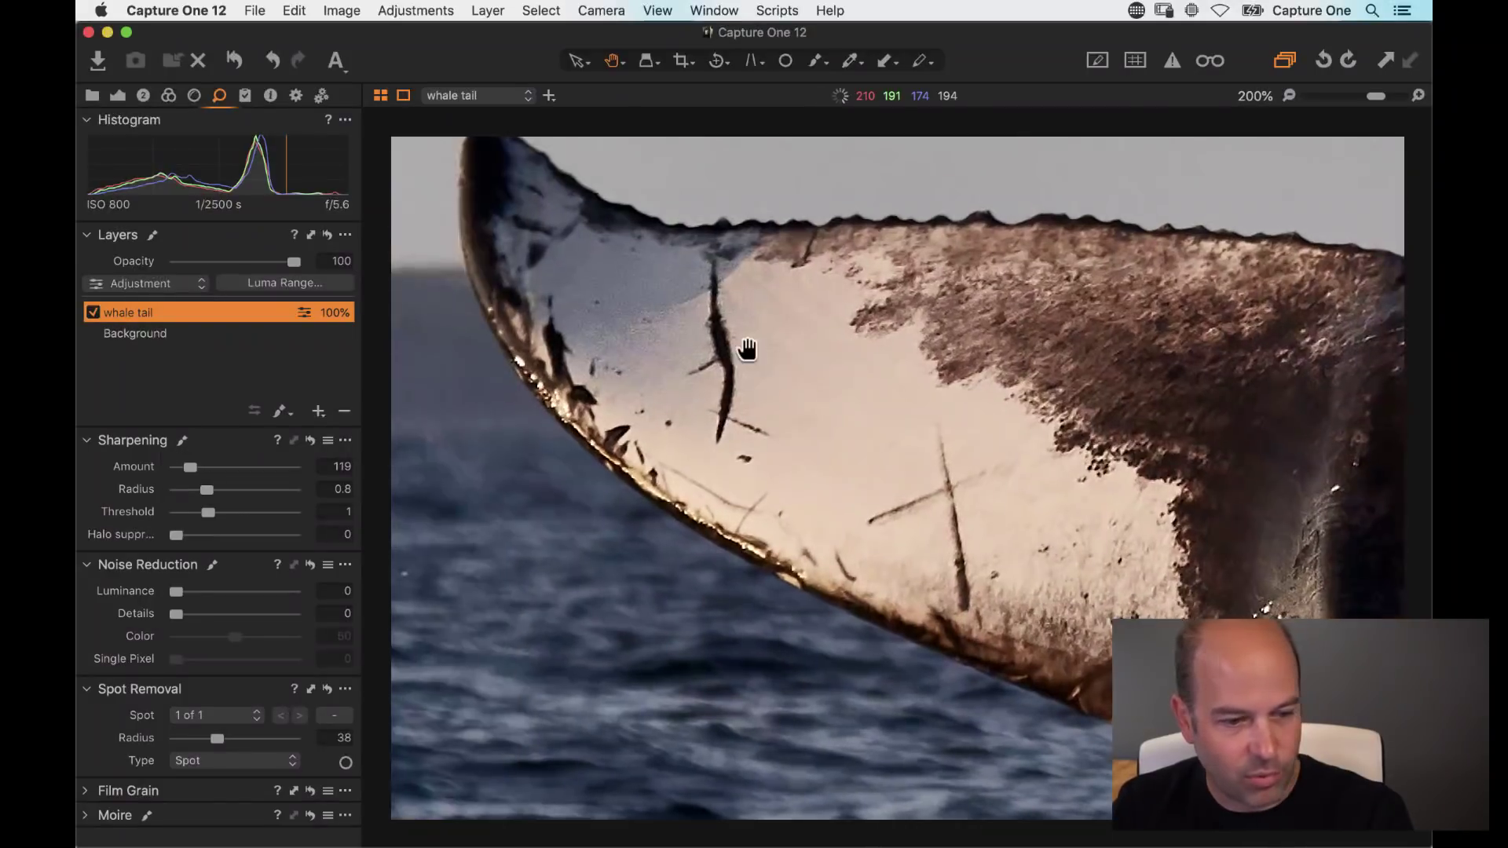
key(b)
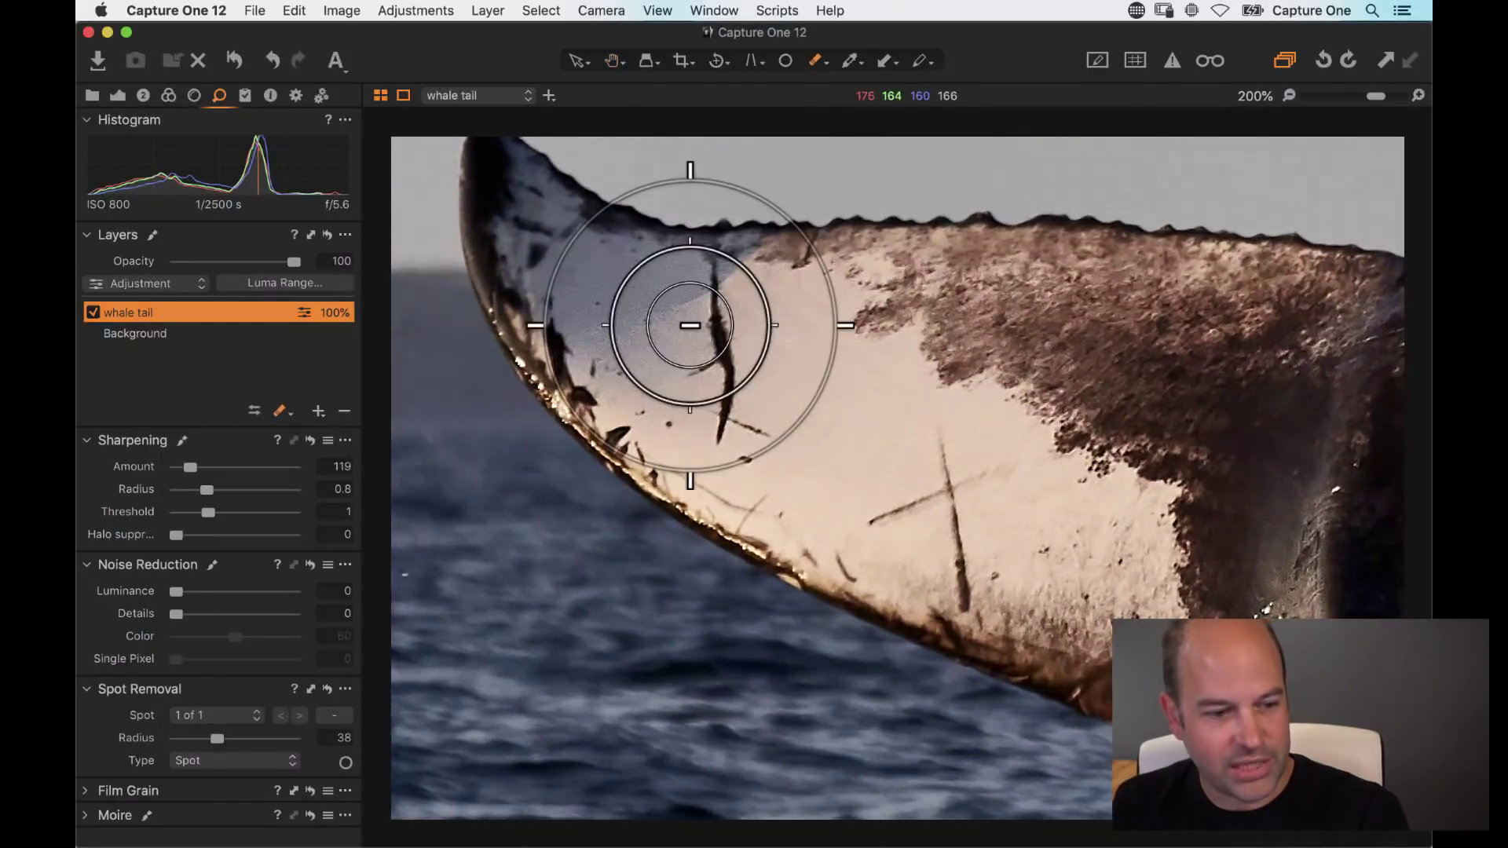
mouse_move(653, 342)
mouse_down()
mouse_move(594, 297)
mouse_move(626, 323)
mouse_move(716, 307)
mouse_move(604, 317)
mouse_move(595, 303)
mouse_move(630, 327)
mouse_up()
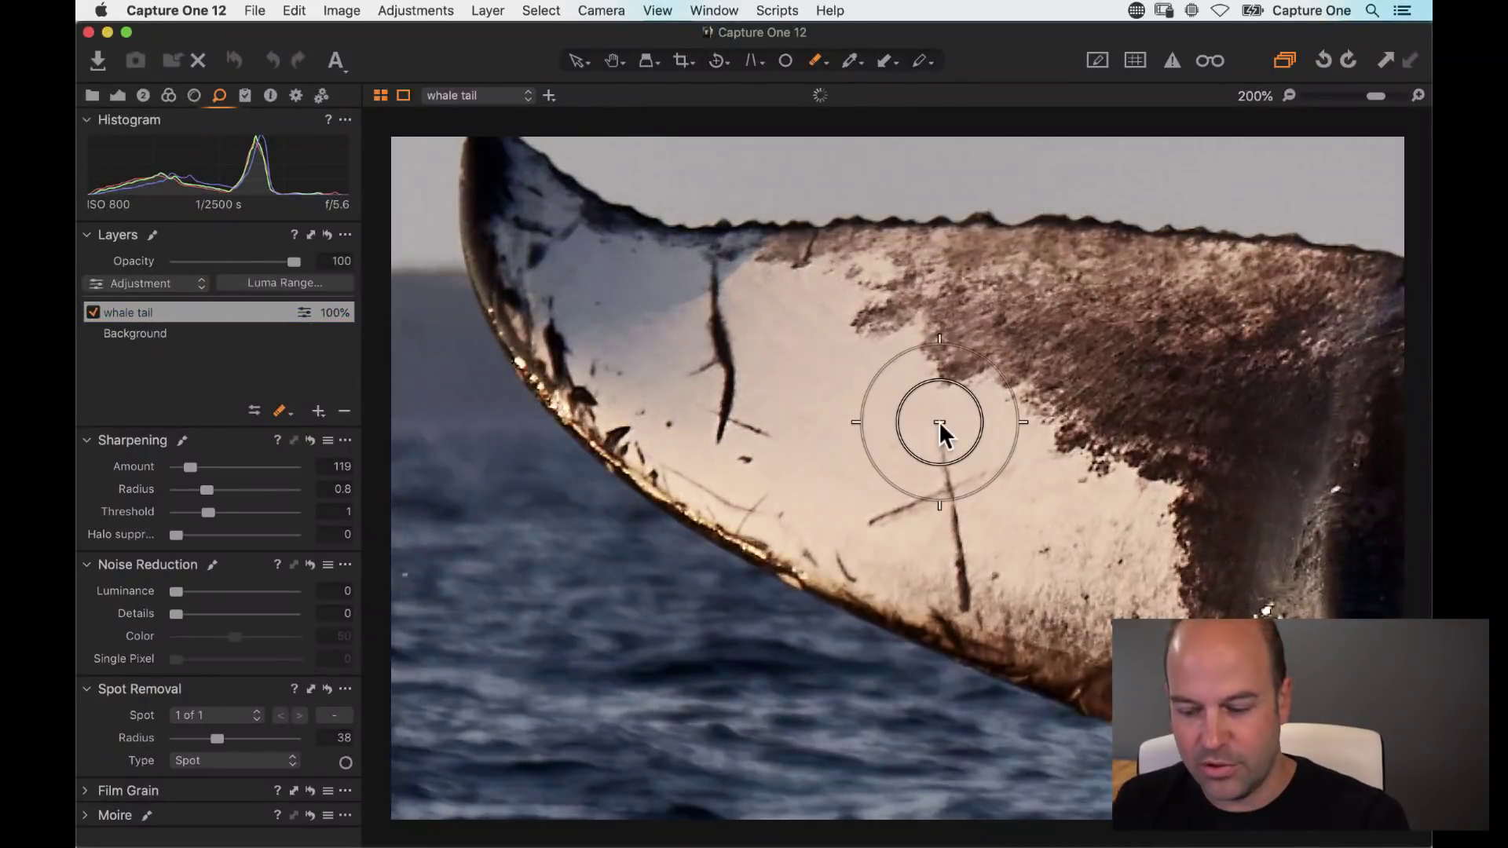
key(h)
key(super+0)
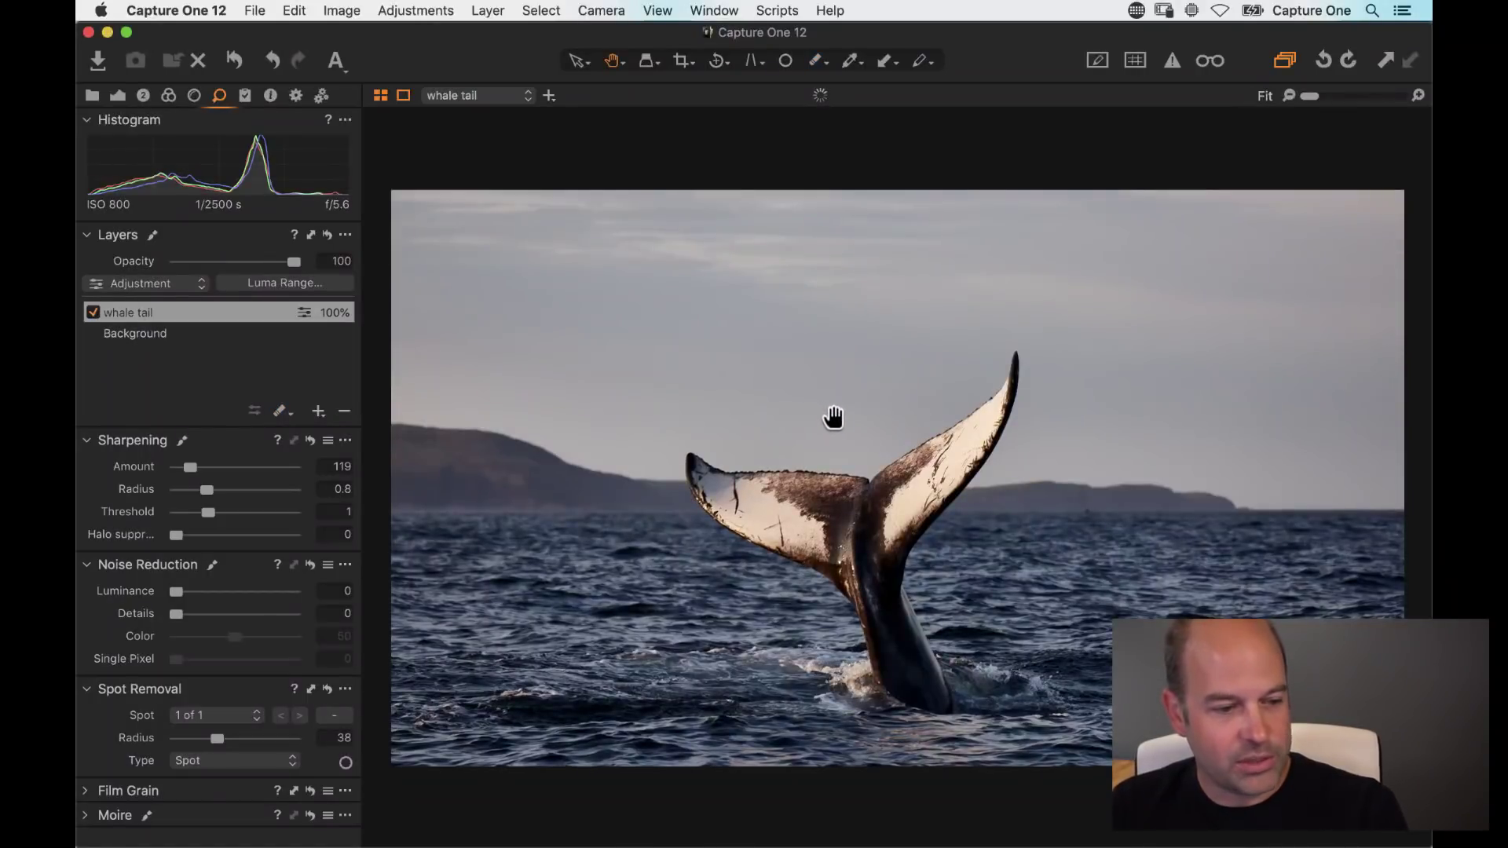
Step: On the Background layer, pick the fluke's cream colour in the advanced Color Editor and expand its range across the full saturation
click(147, 330)
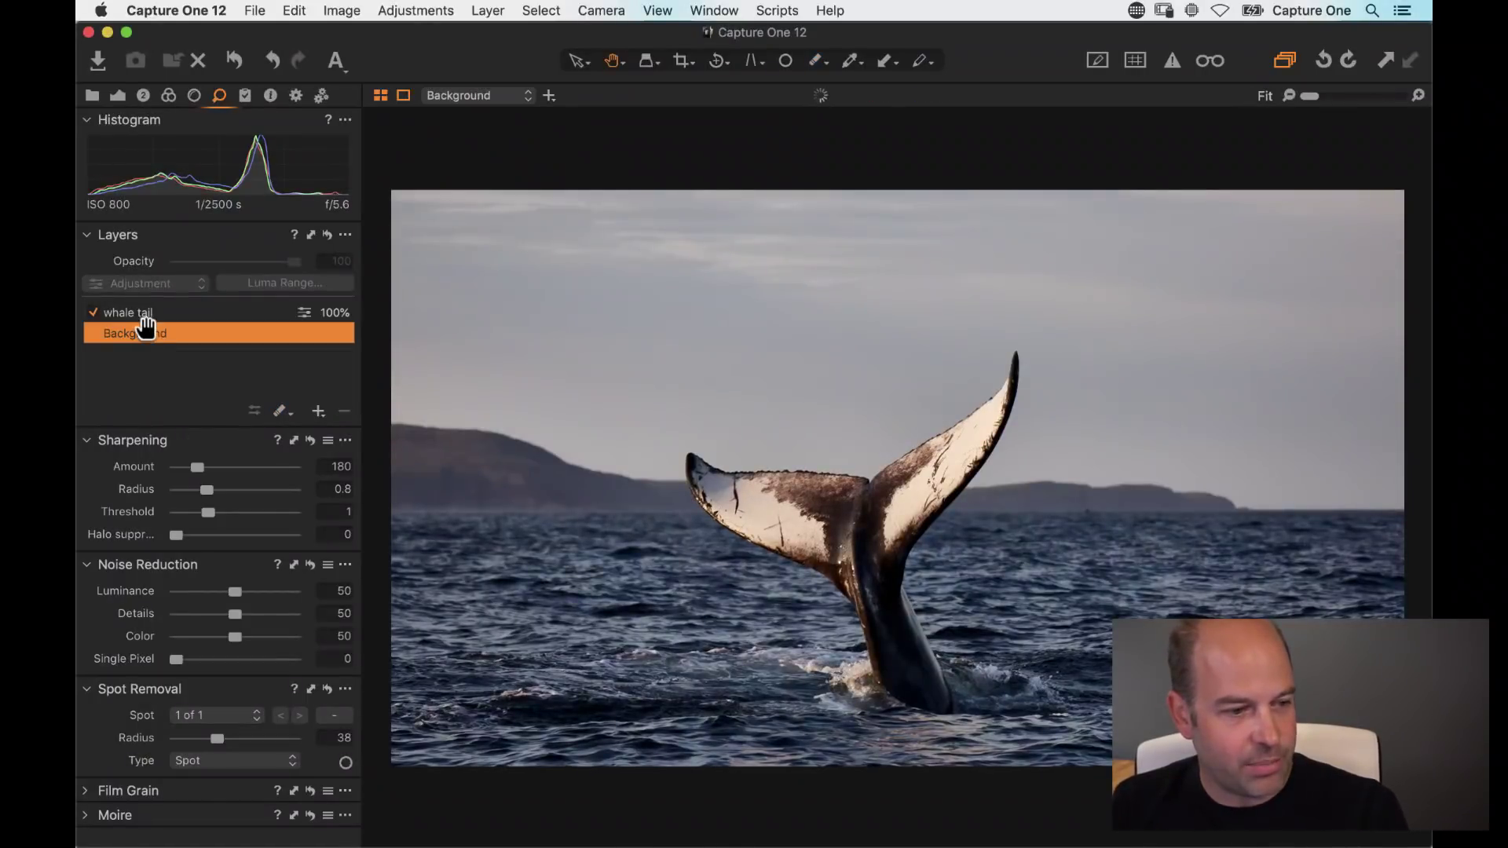
click(168, 95)
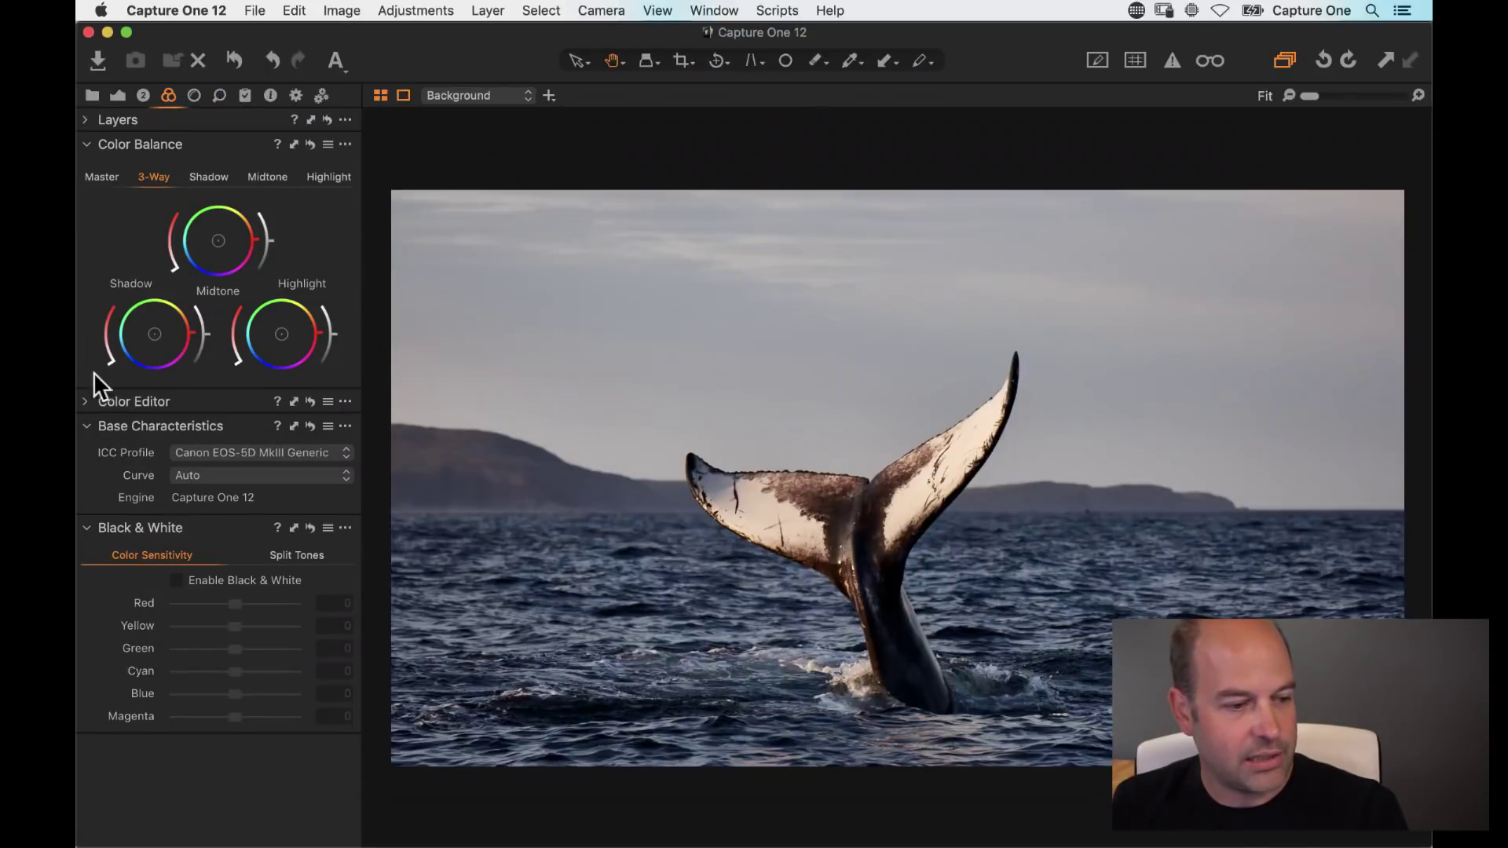
click(84, 402)
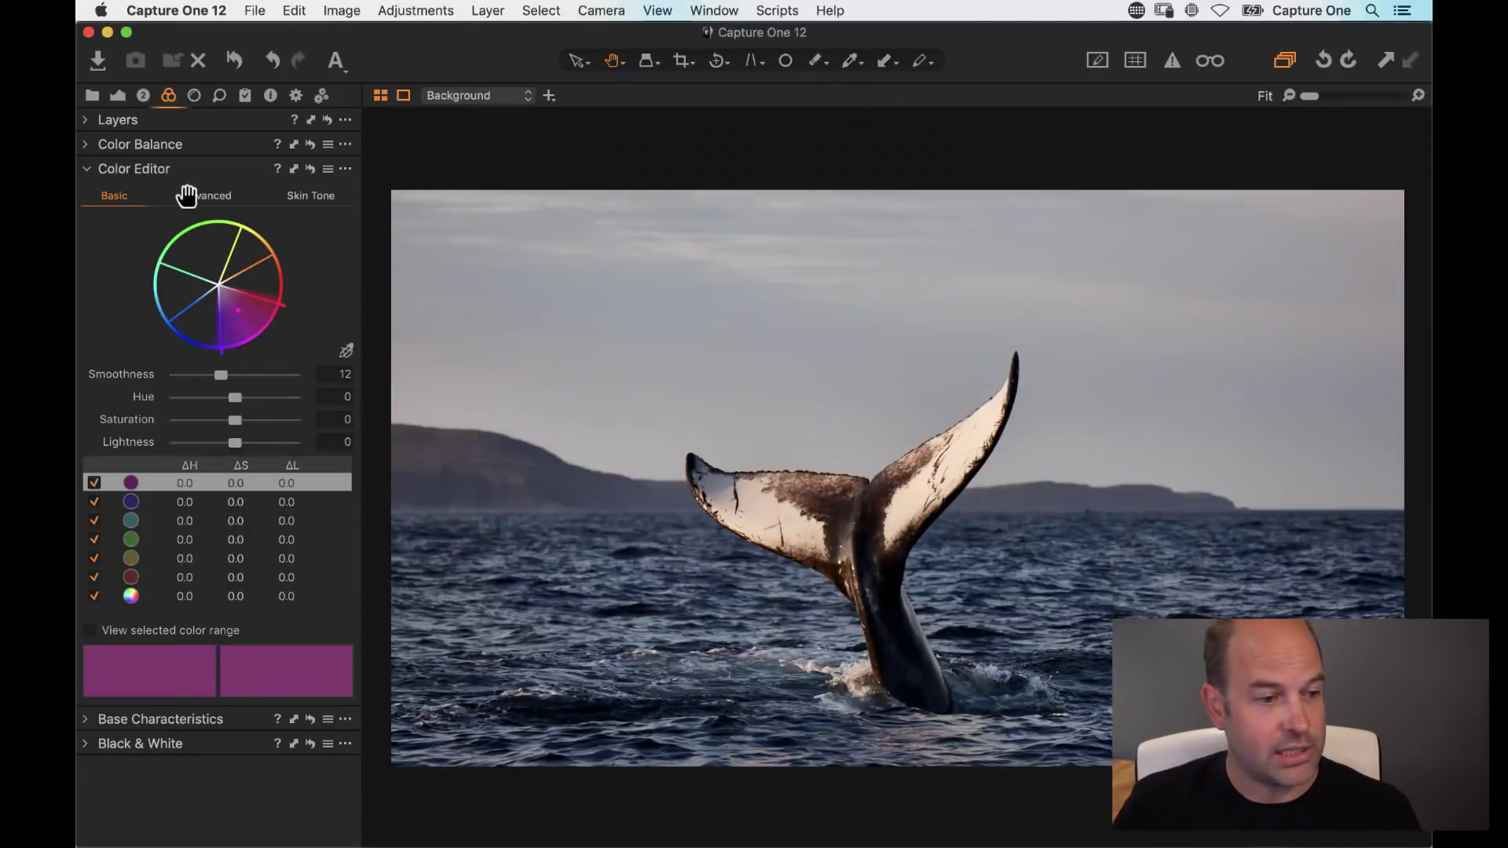
click(189, 196)
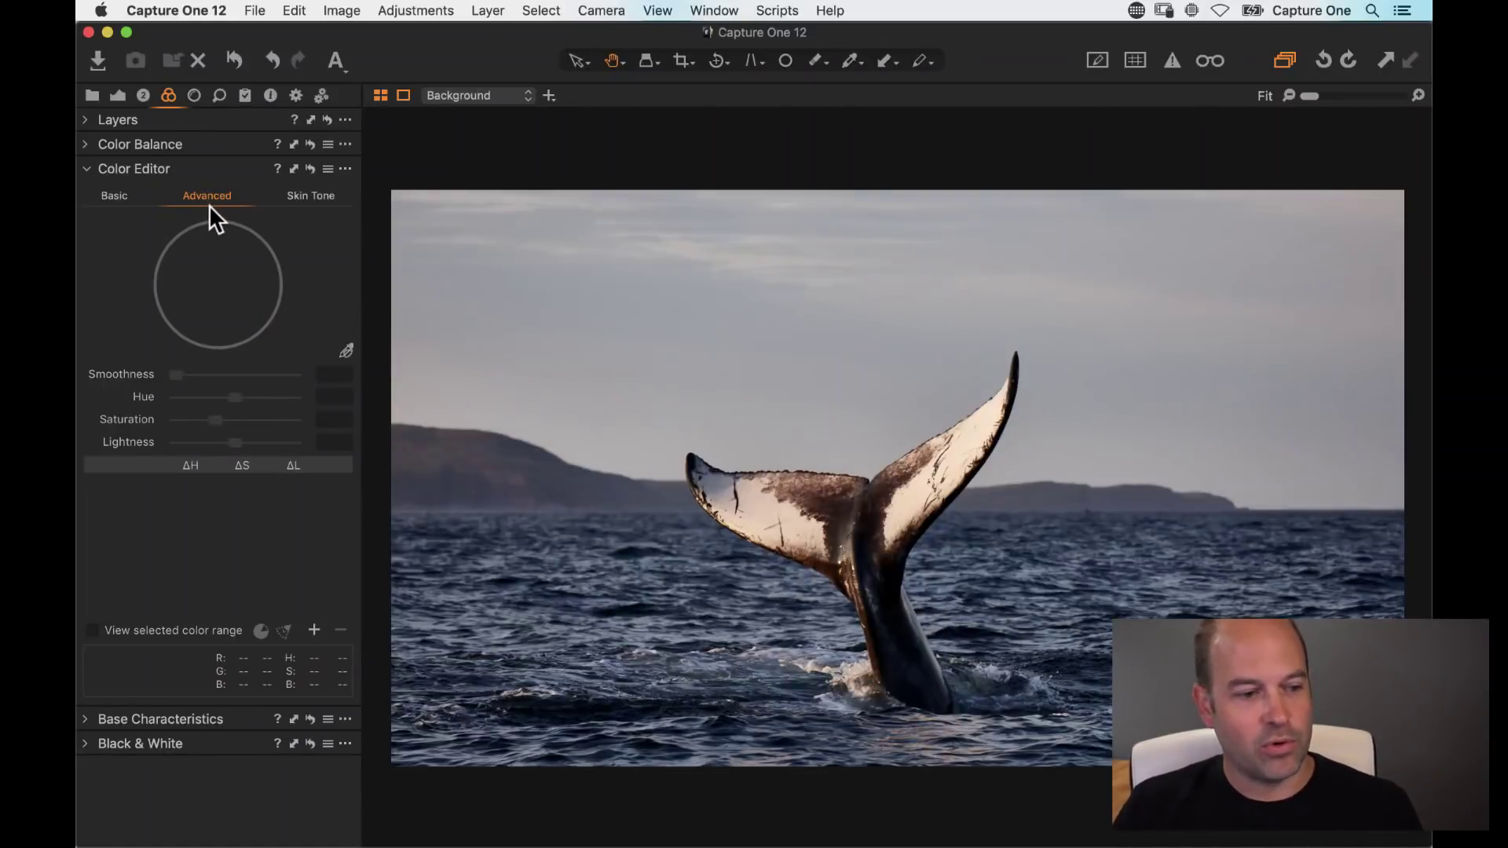
click(117, 196)
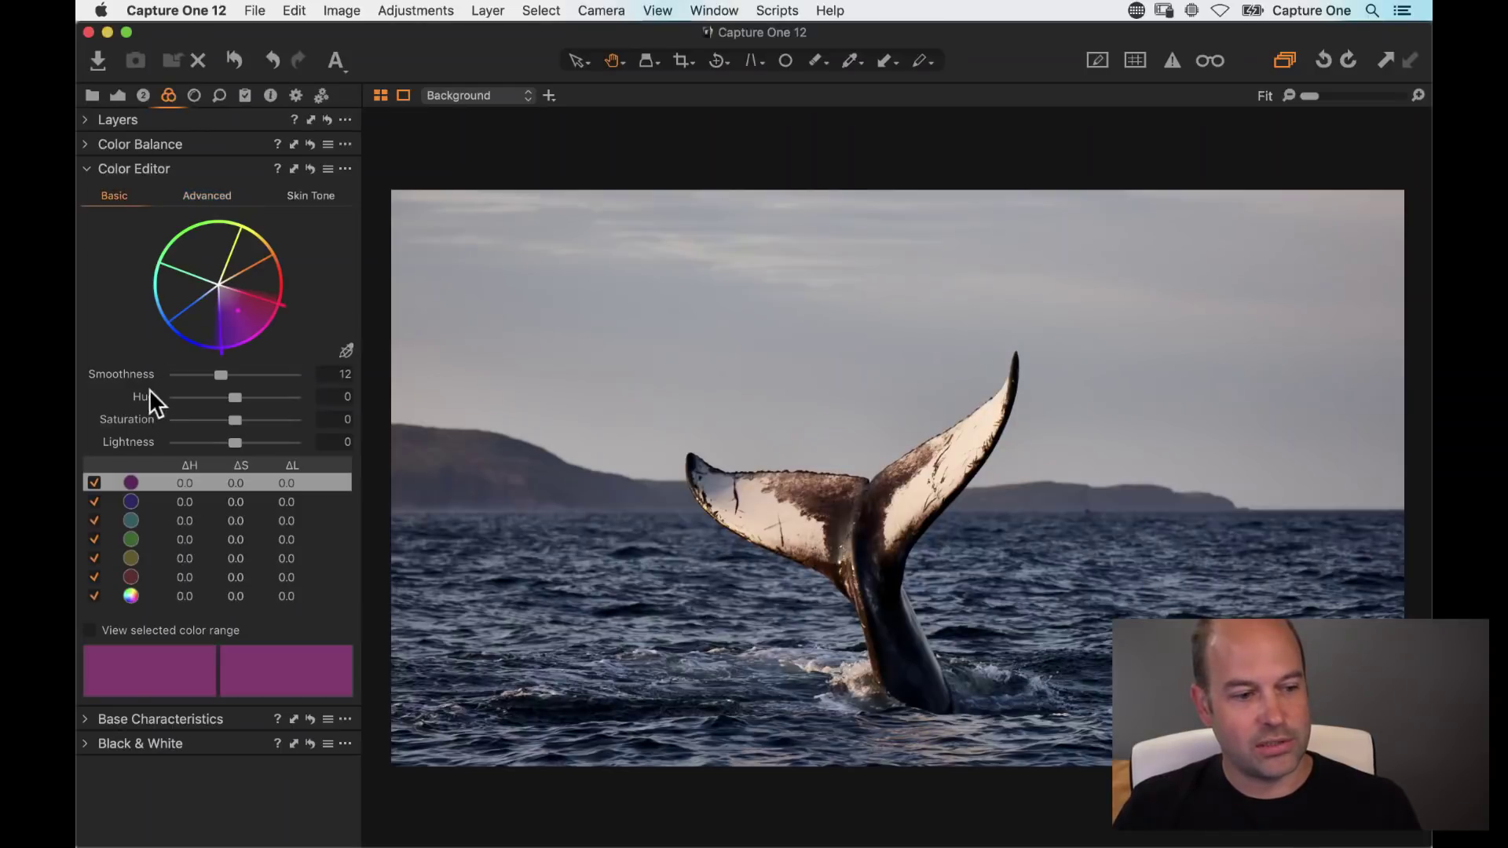
click(203, 208)
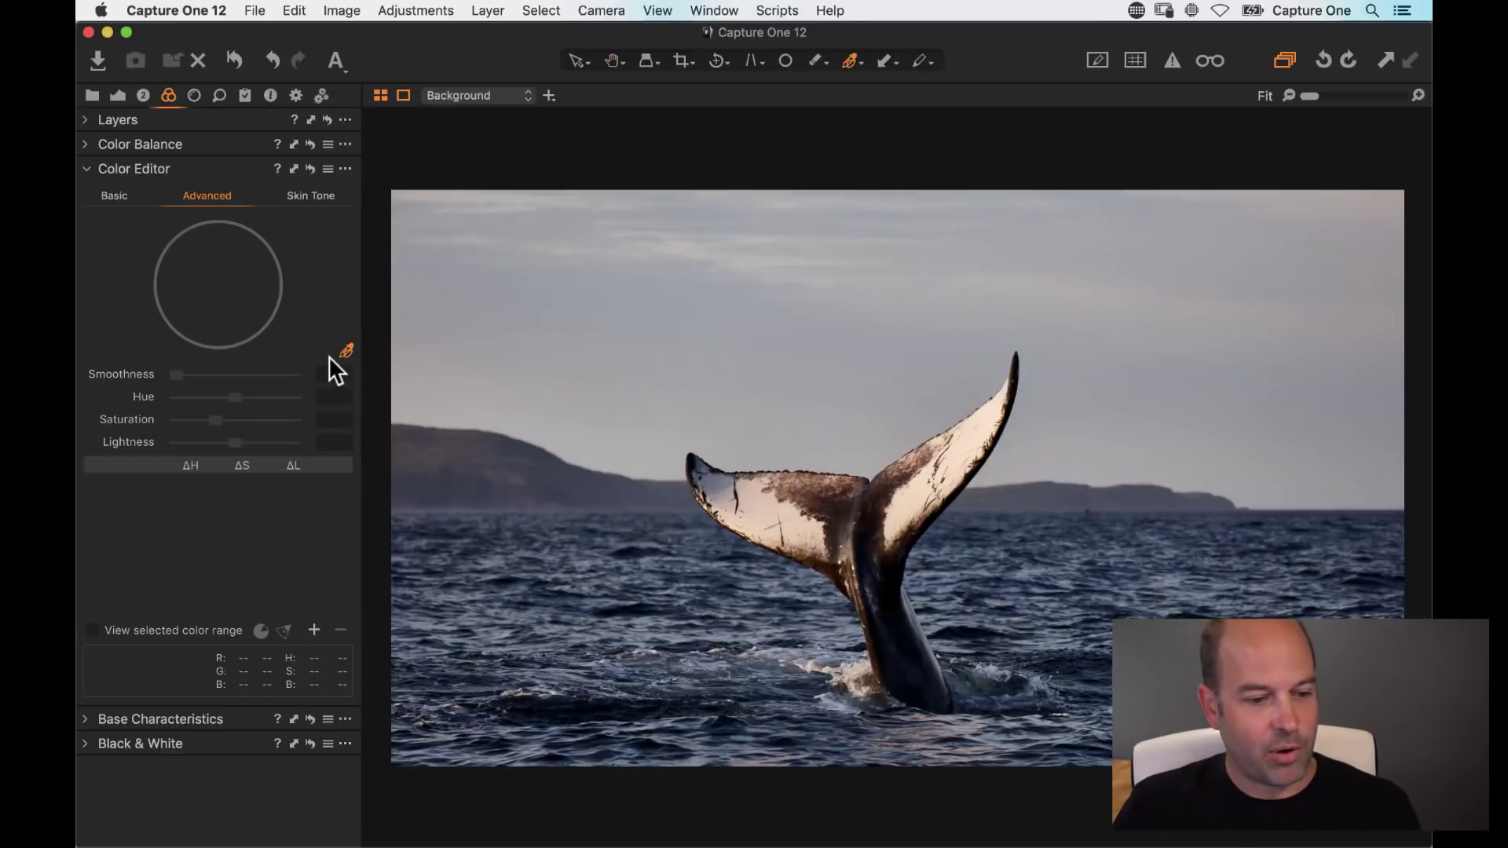
click(783, 527)
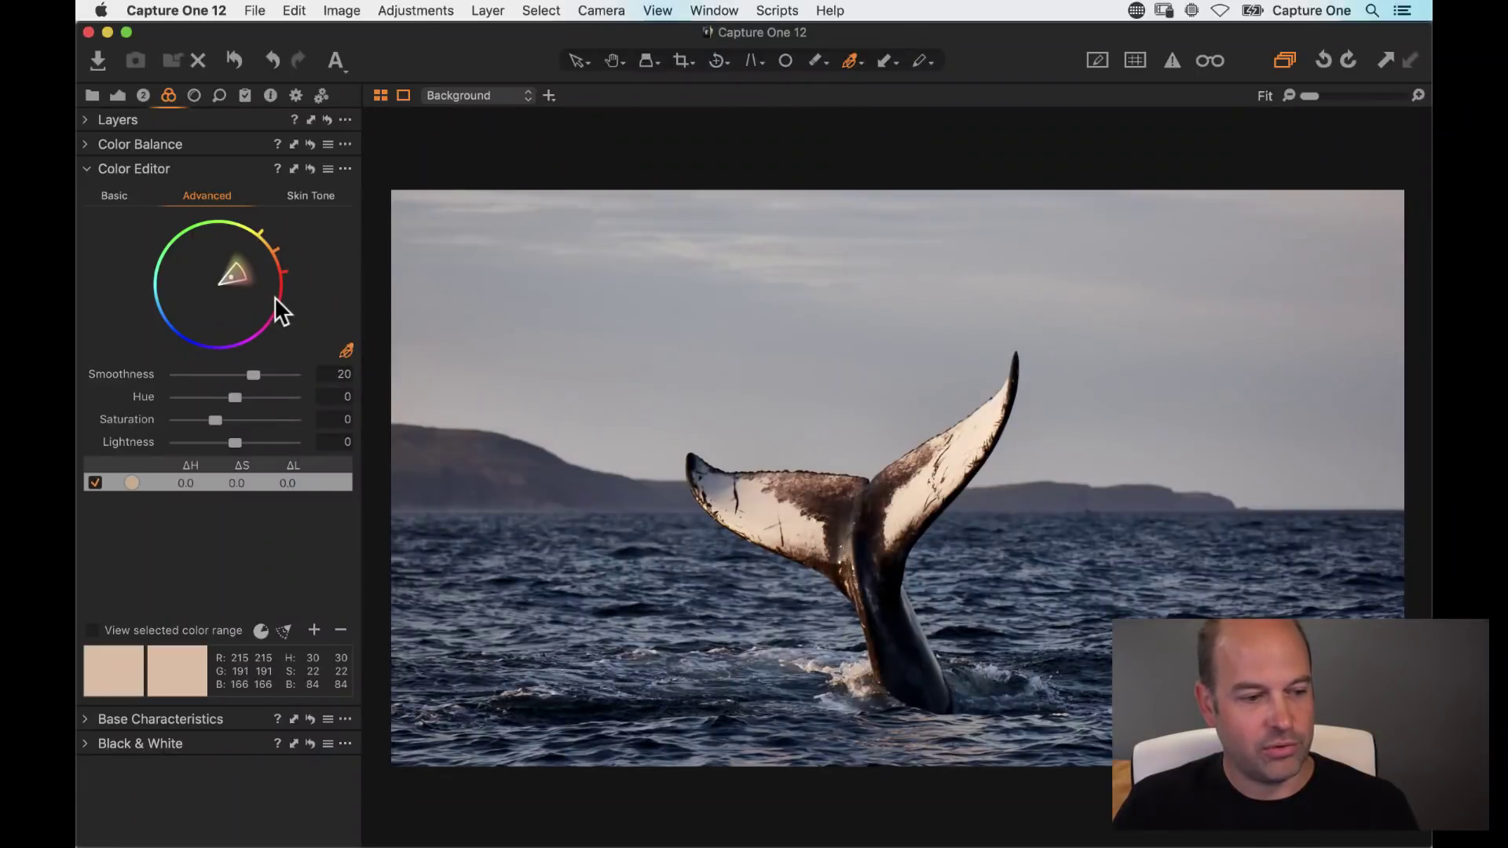
drag(246, 268, 277, 251)
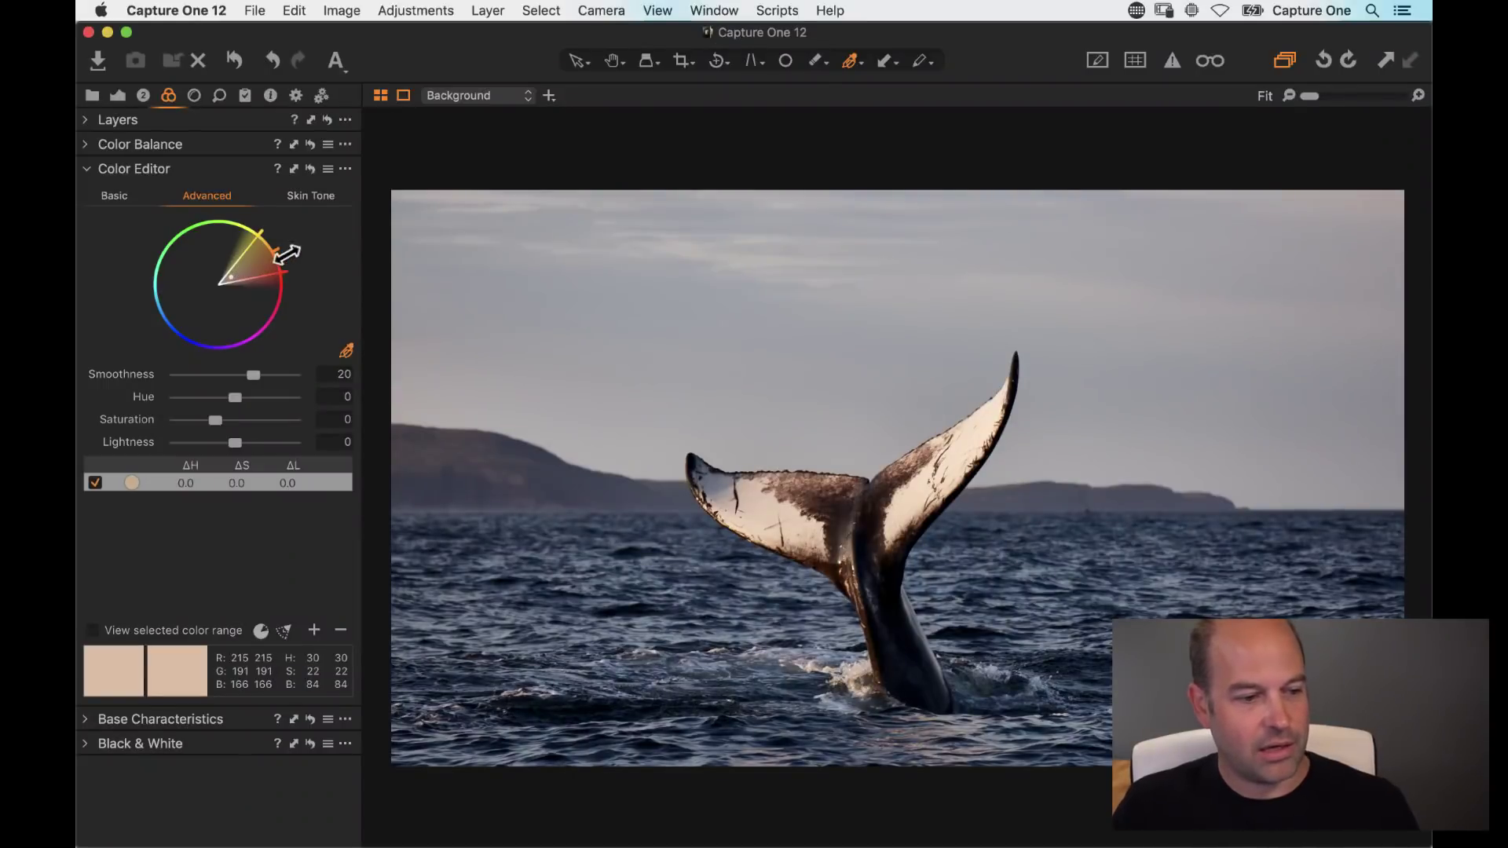
Step: Set the picked cream colour range's saturation to 26.6 and compare the image with the correction off and on
drag(212, 417, 75, 431)
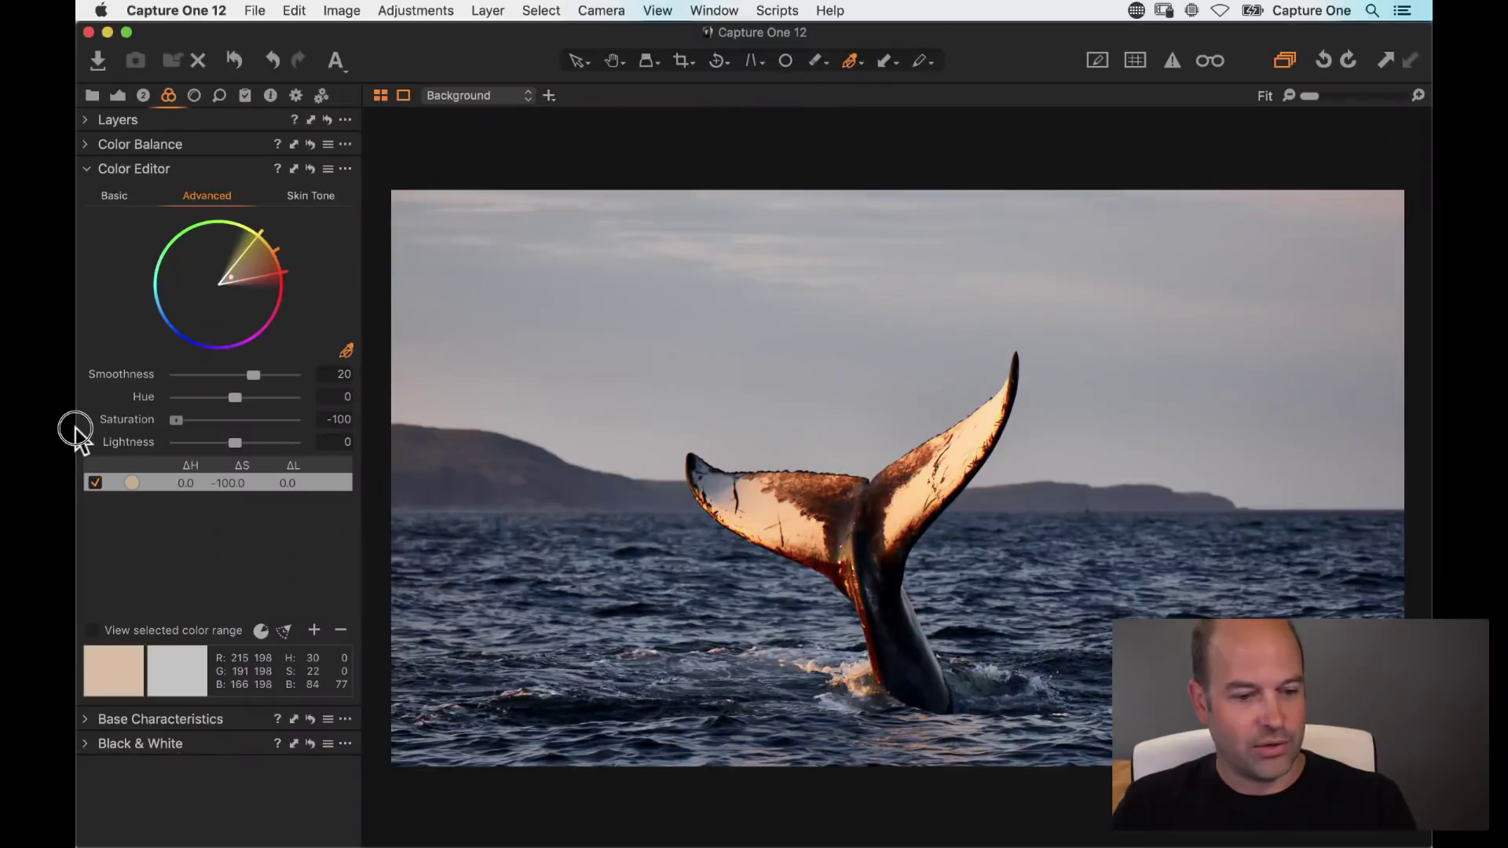
drag(170, 421, 225, 420)
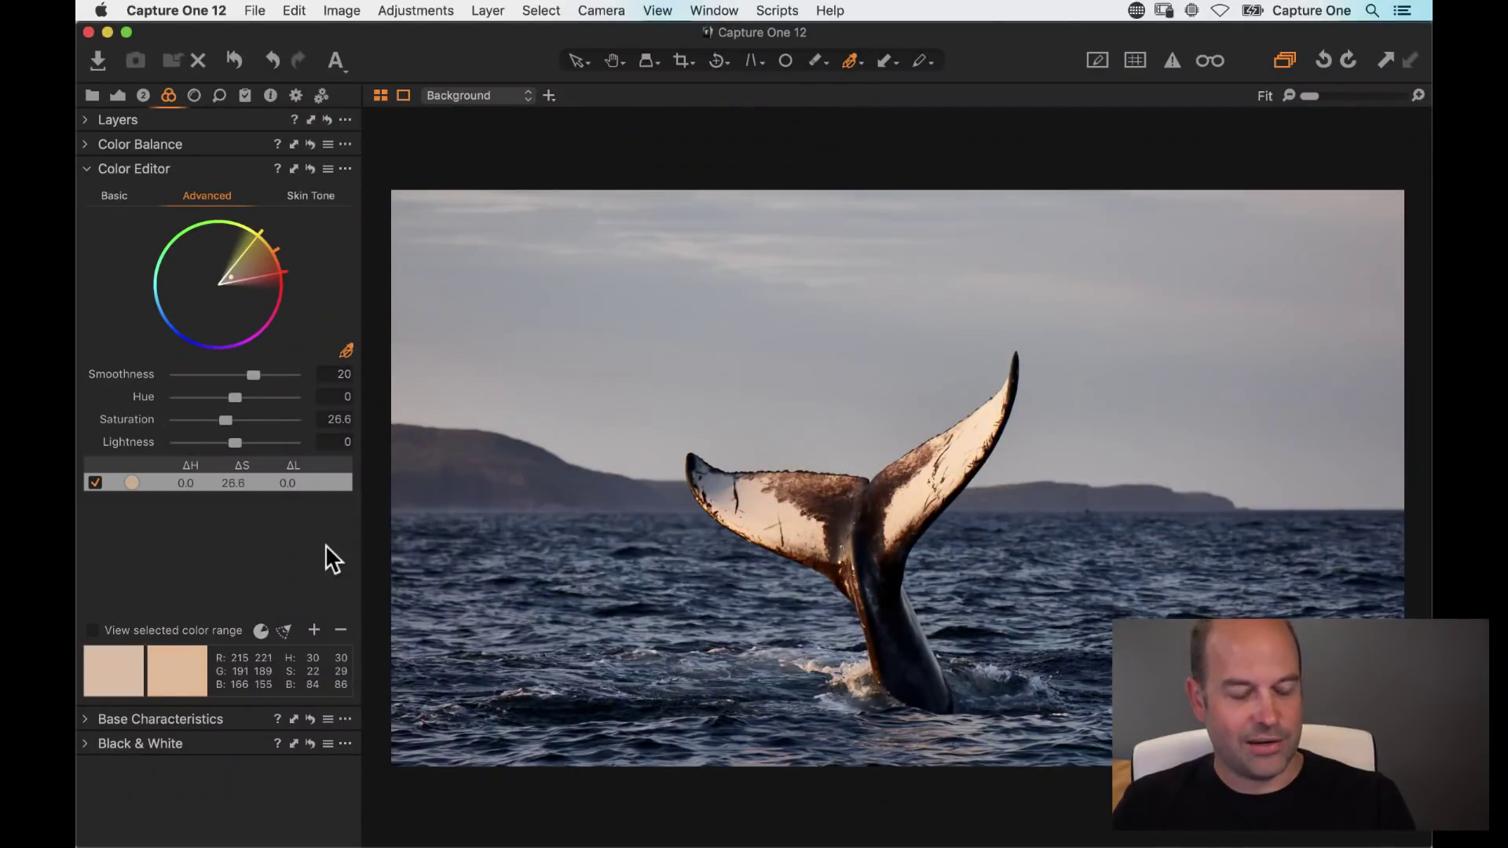
click(94, 482)
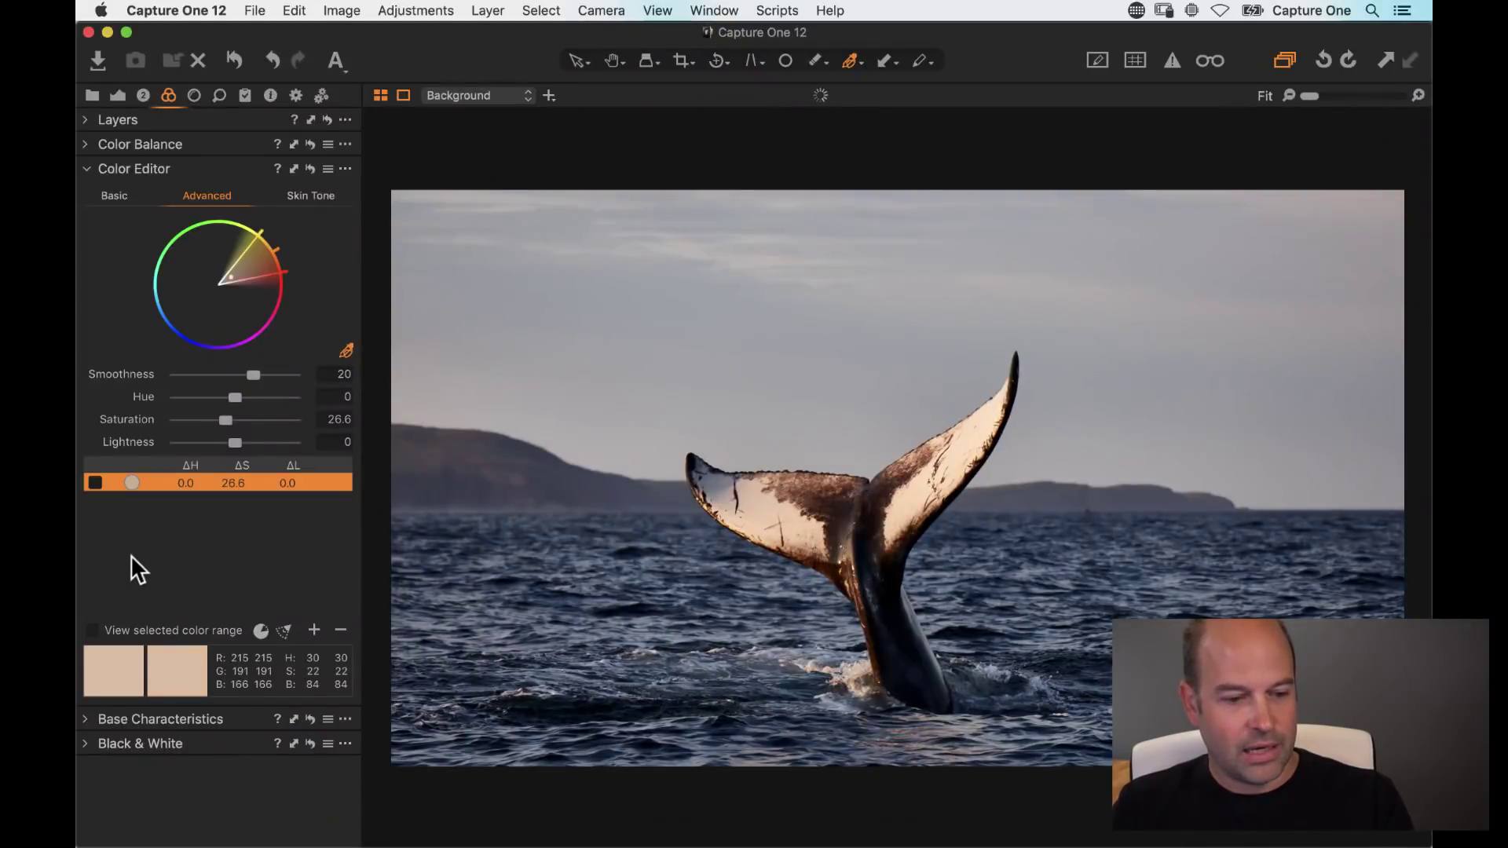
click(95, 482)
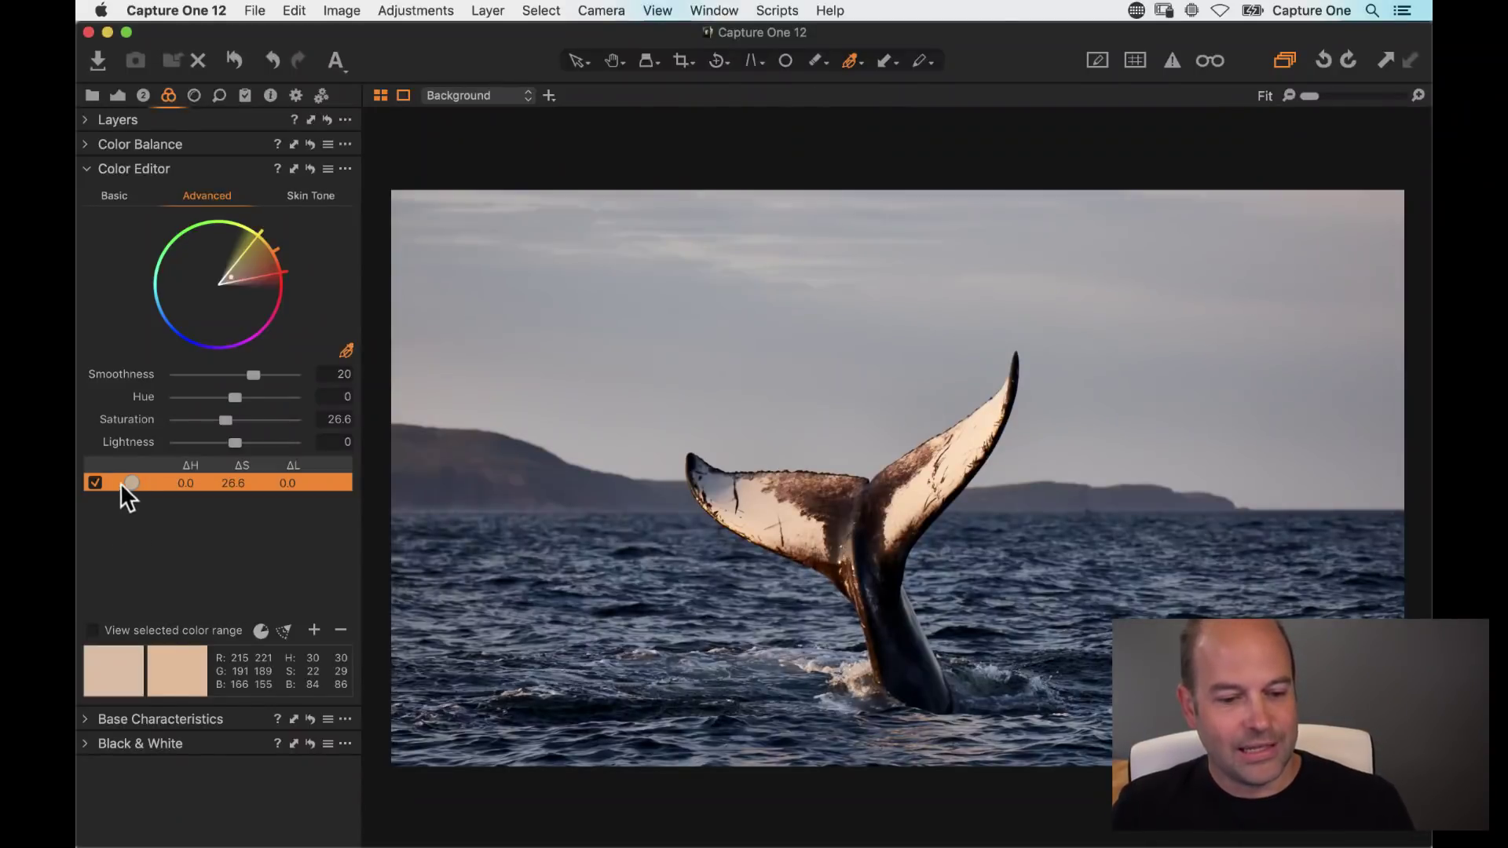
Step: Inspect the whale's dark stem at 100%, try a High Dynamic Range Shadow value of 69 on the Background, and return it to 0
click(117, 94)
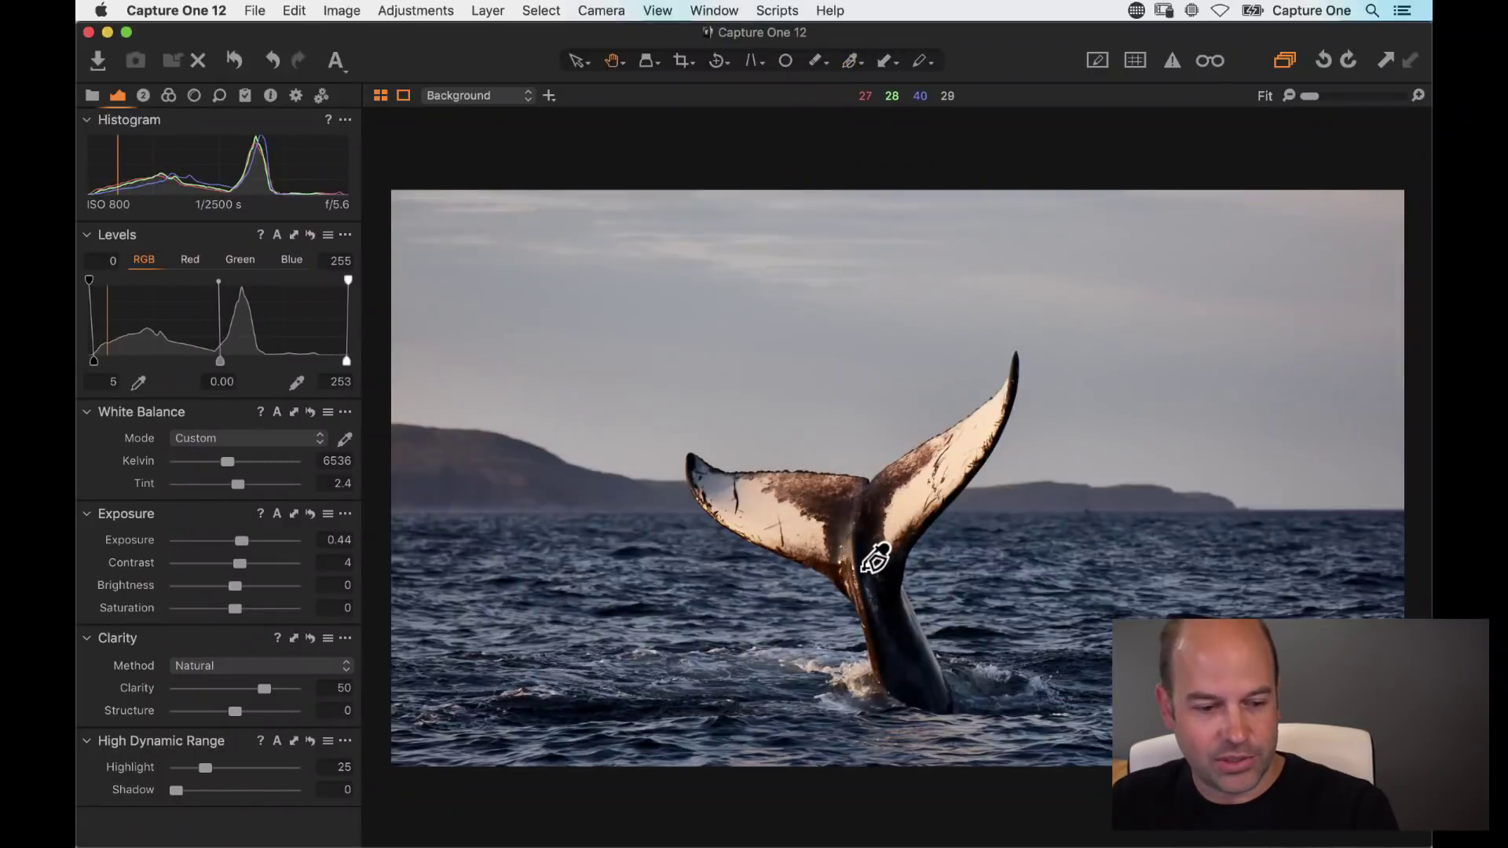
key(h)
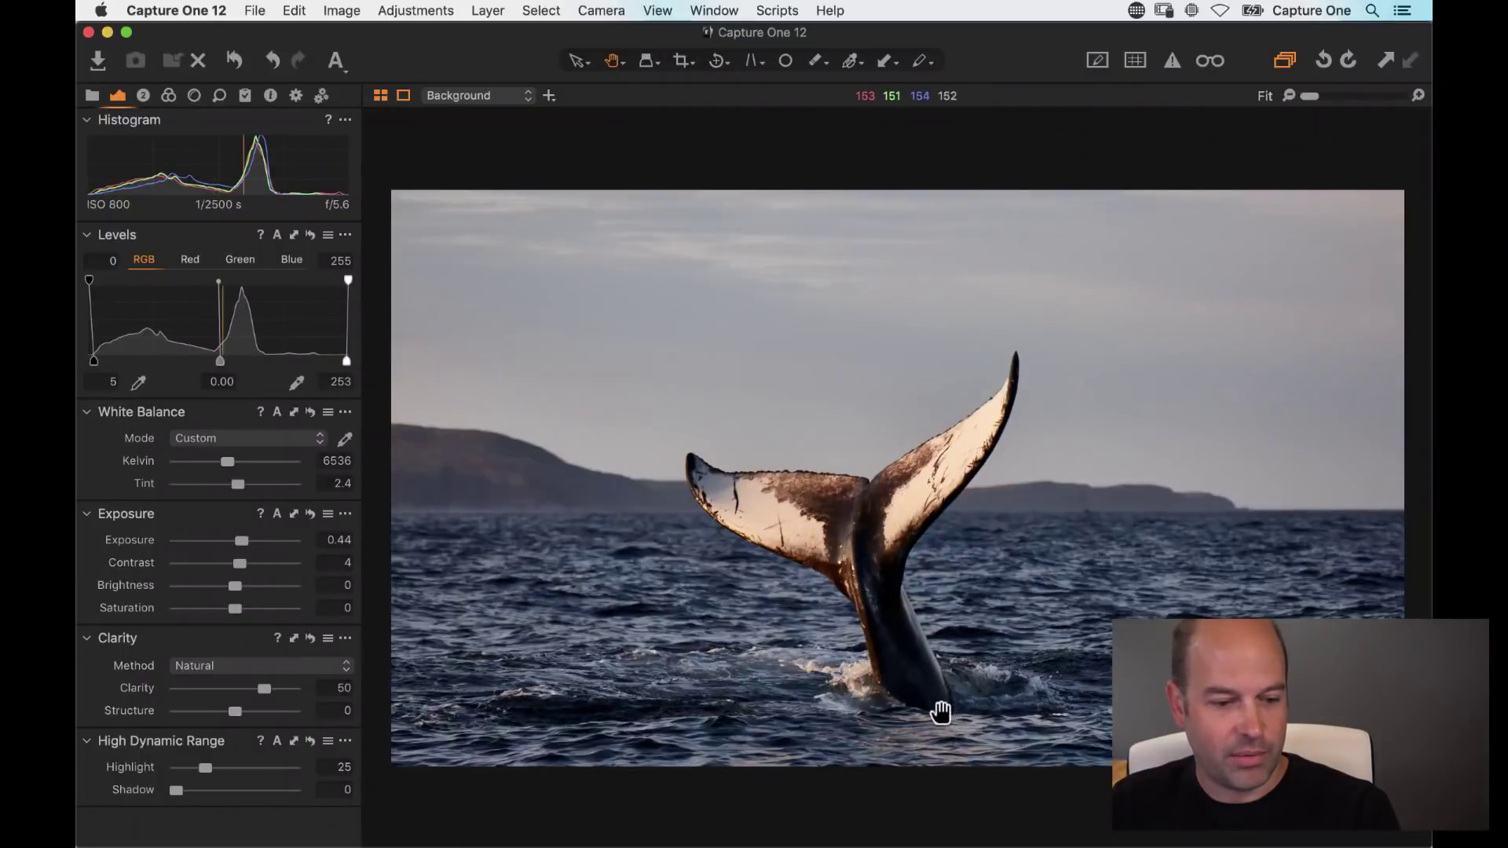
click(892, 647)
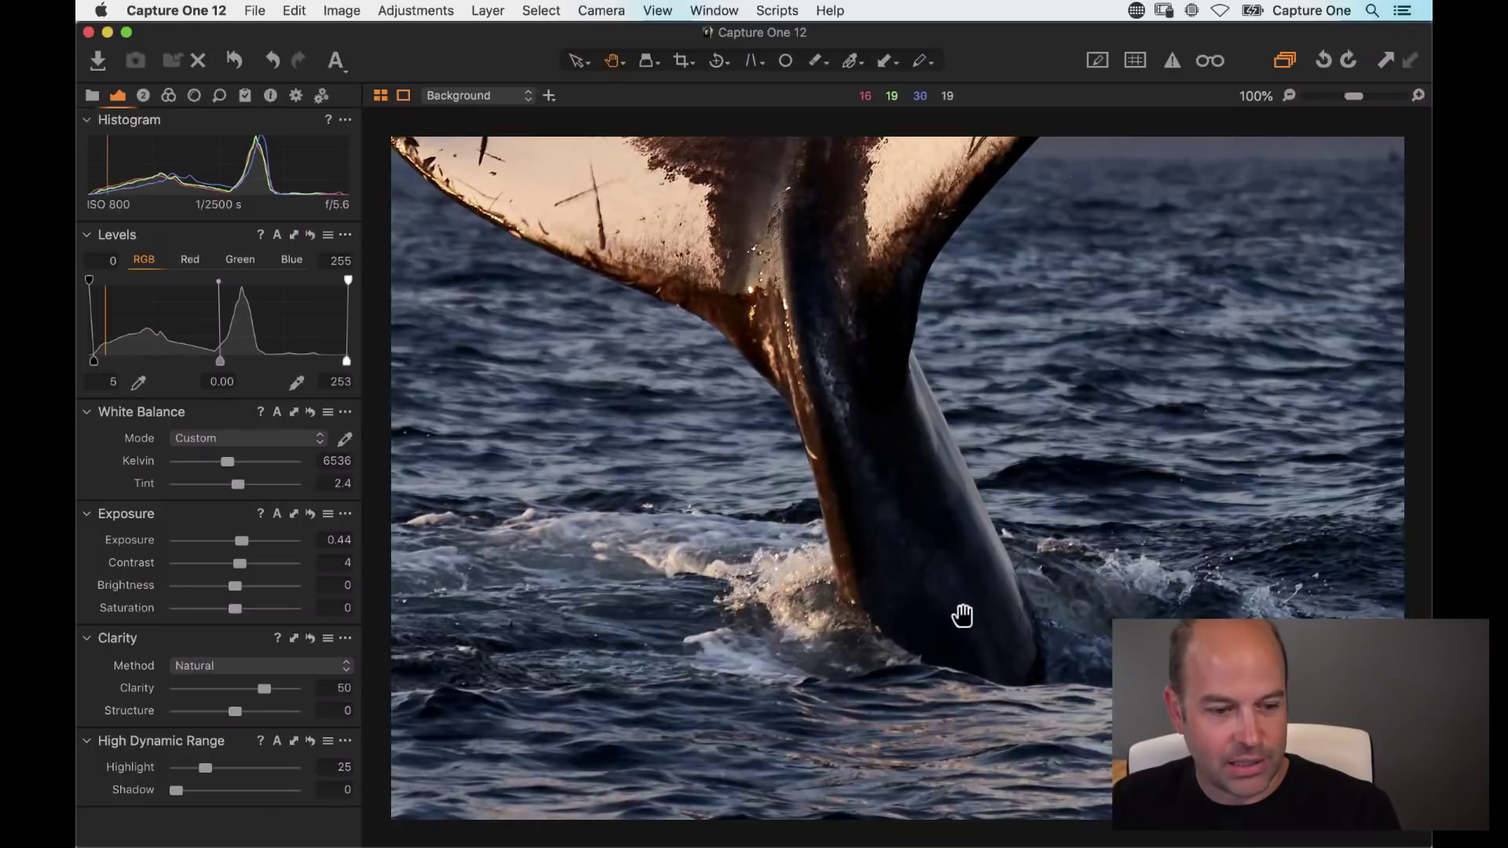
click(917, 564)
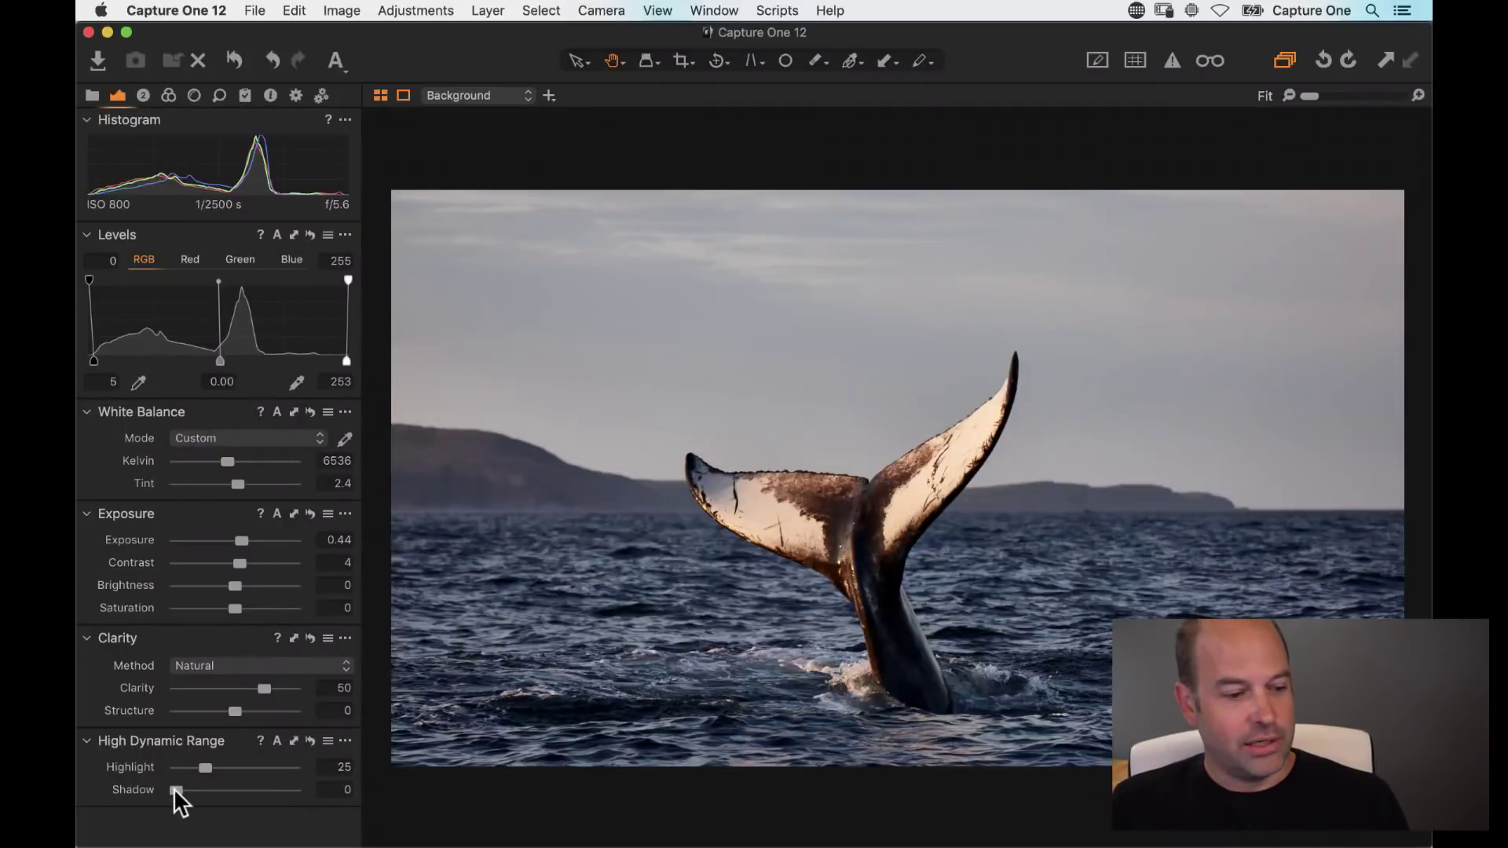
drag(178, 791, 258, 802)
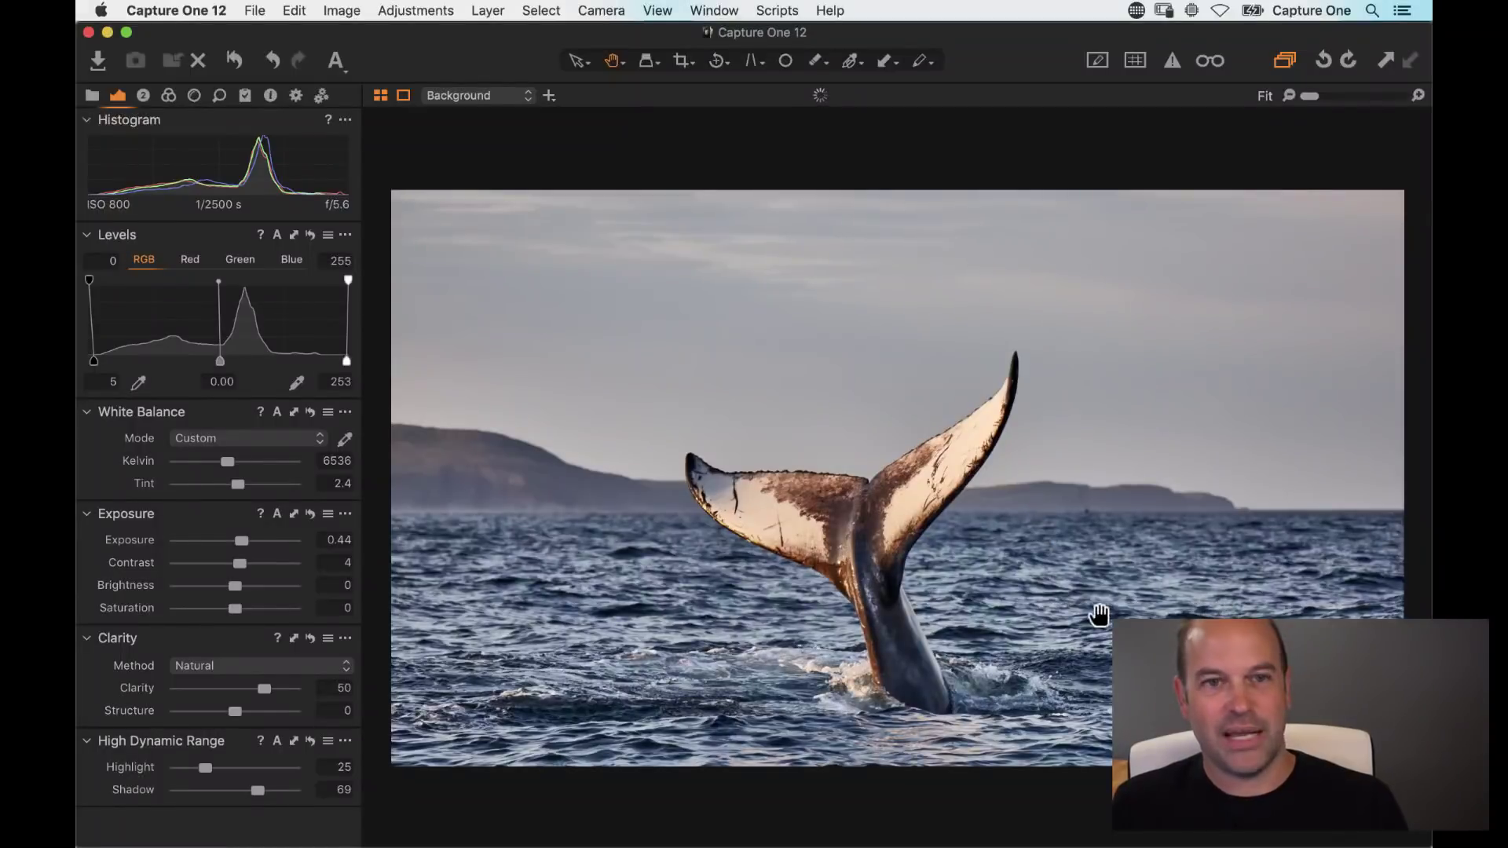
drag(269, 792, 94, 796)
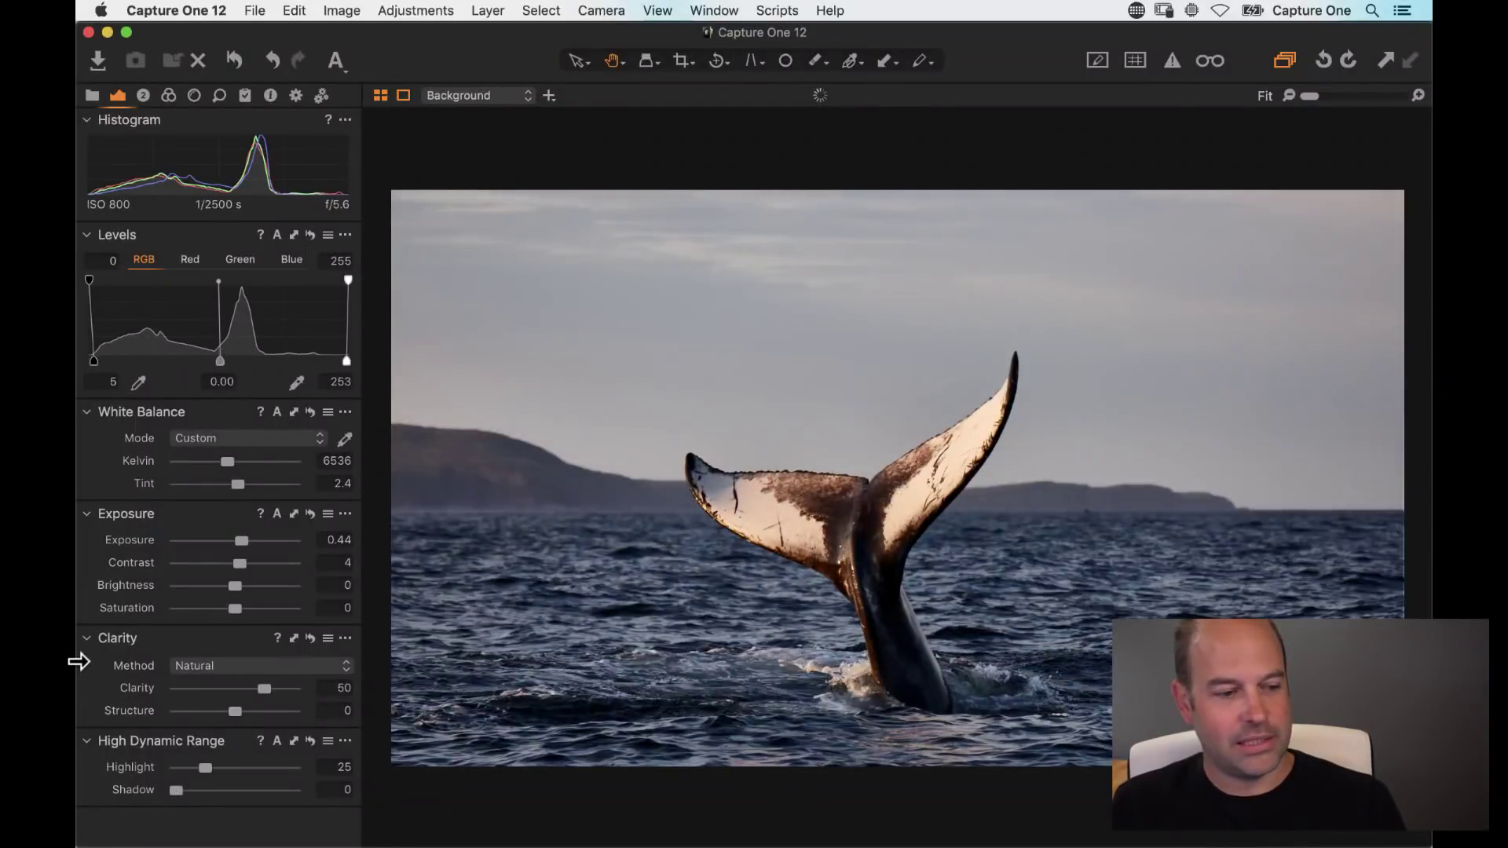
Step: Add a new filled adjustment layer above the whale tail layer and hide its mask overlay
click(144, 95)
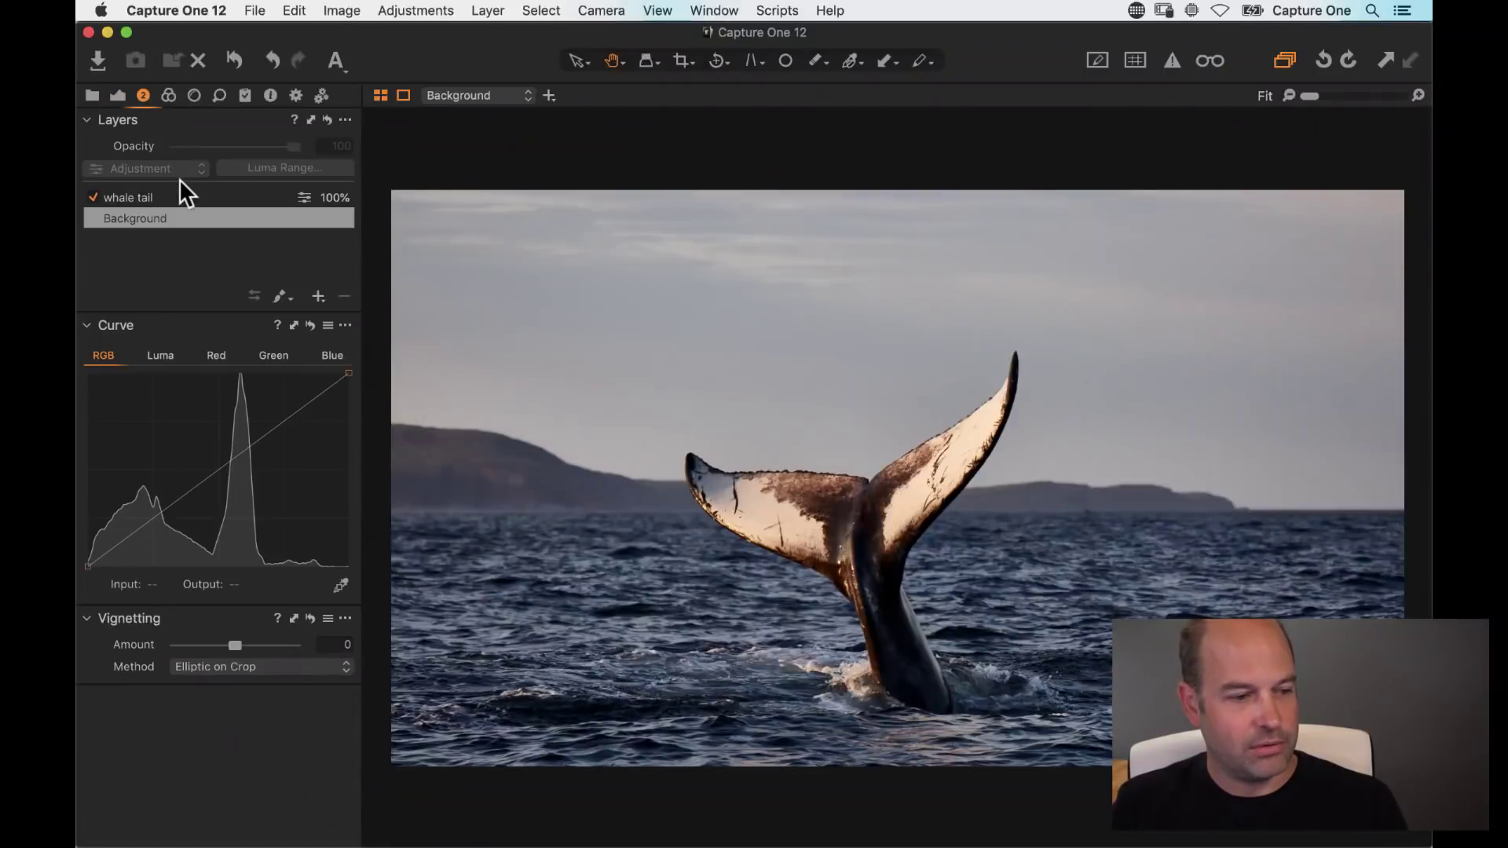
click(319, 297)
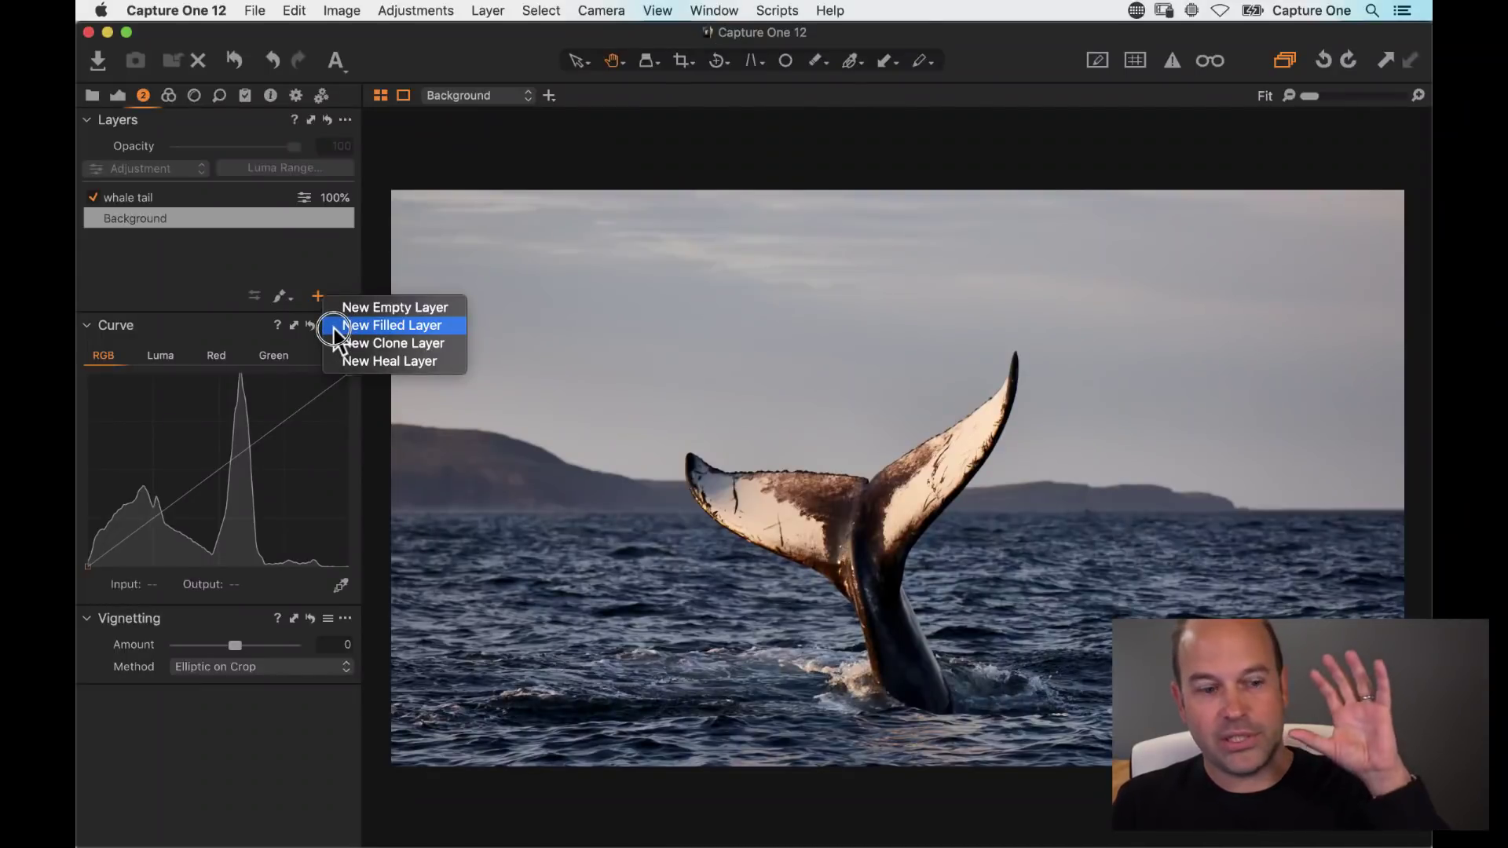
click(350, 325)
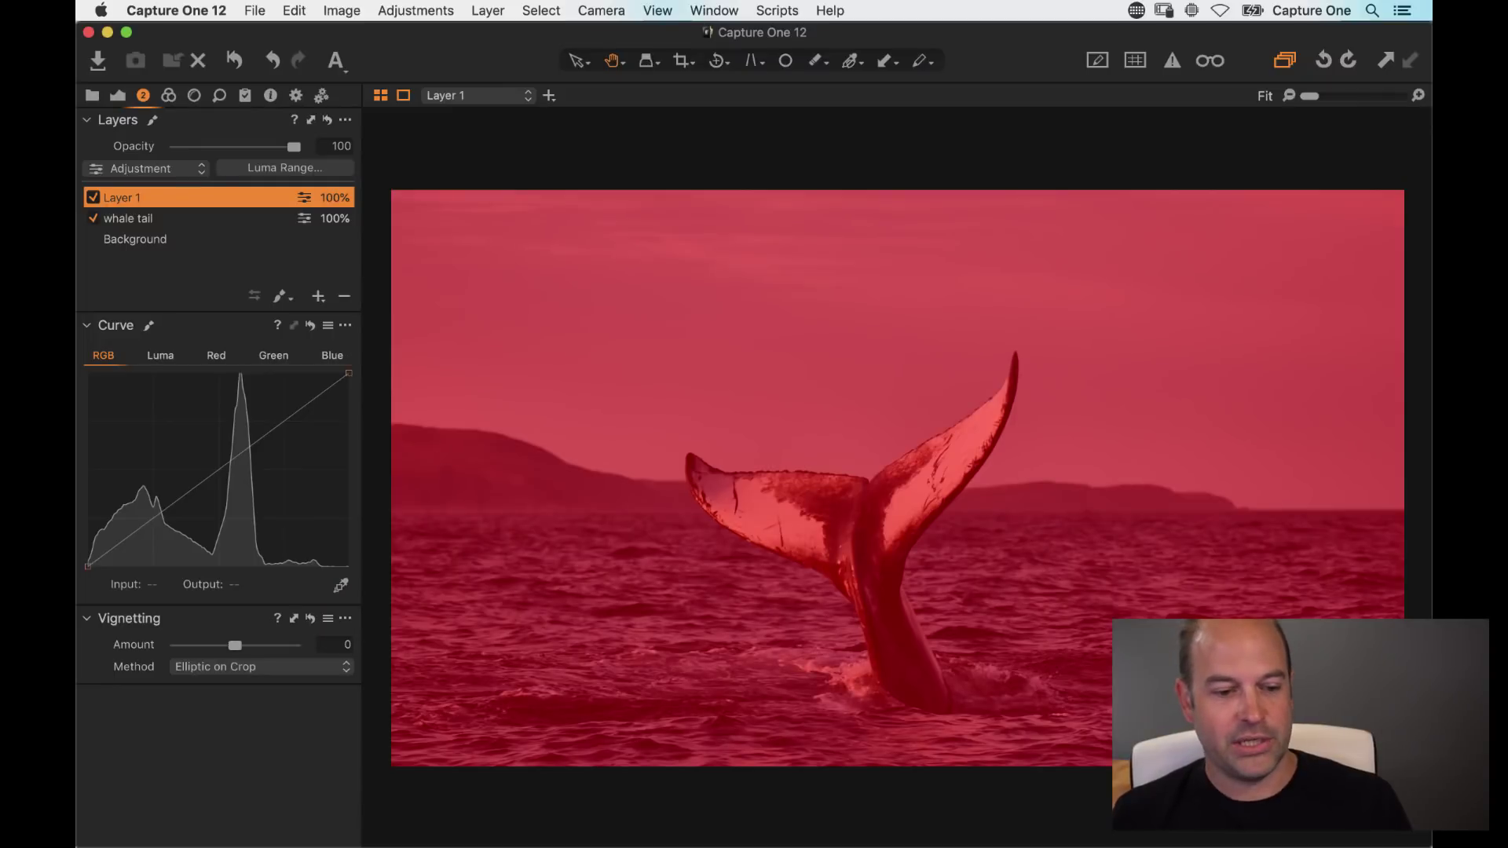
key(m)
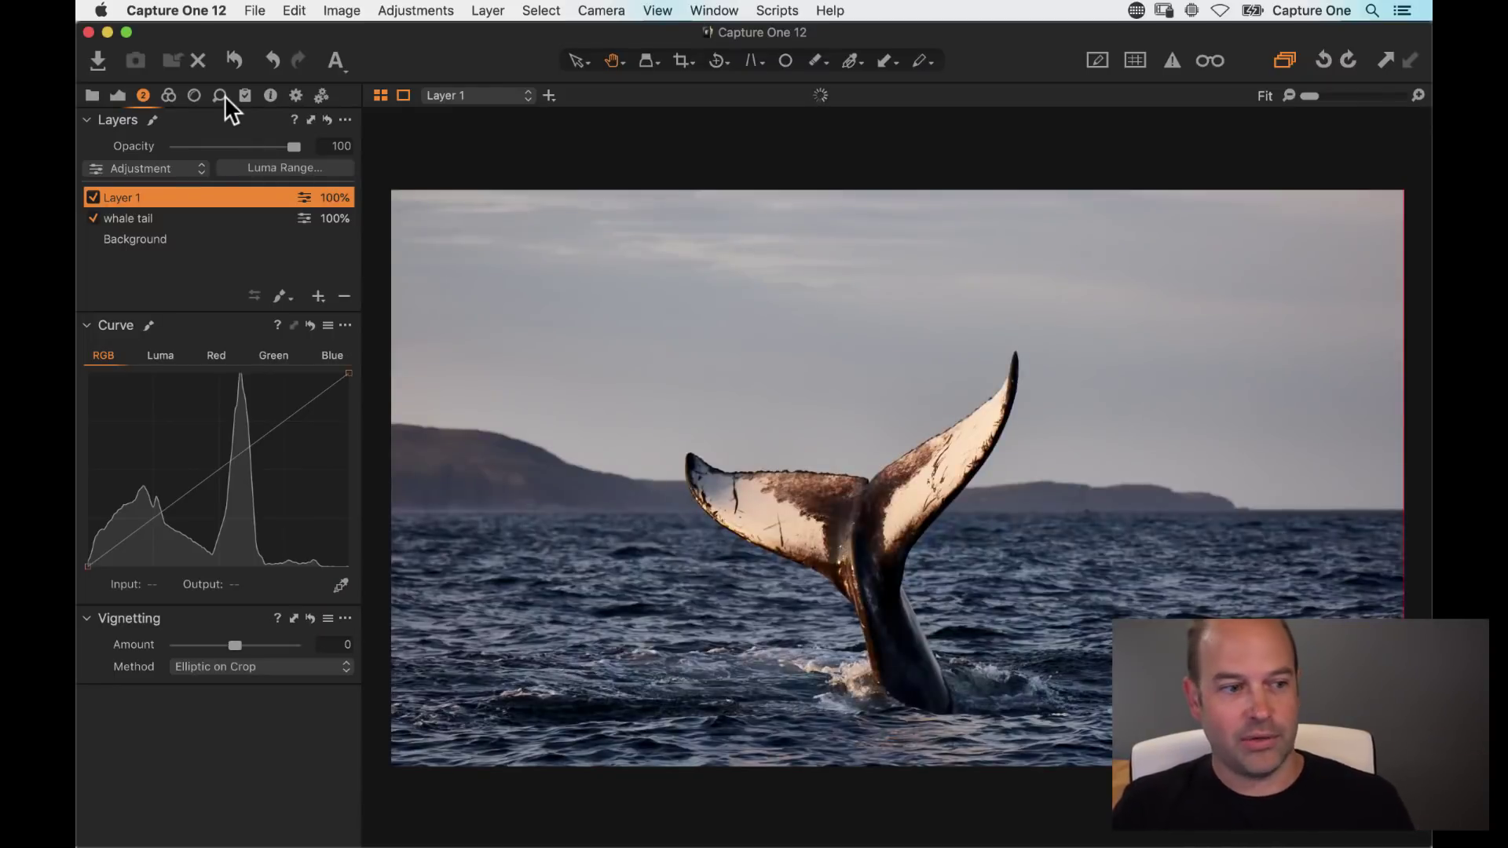
Step: Set the High Dynamic Range Shadow value to 37 on the new filled layer
click(105, 95)
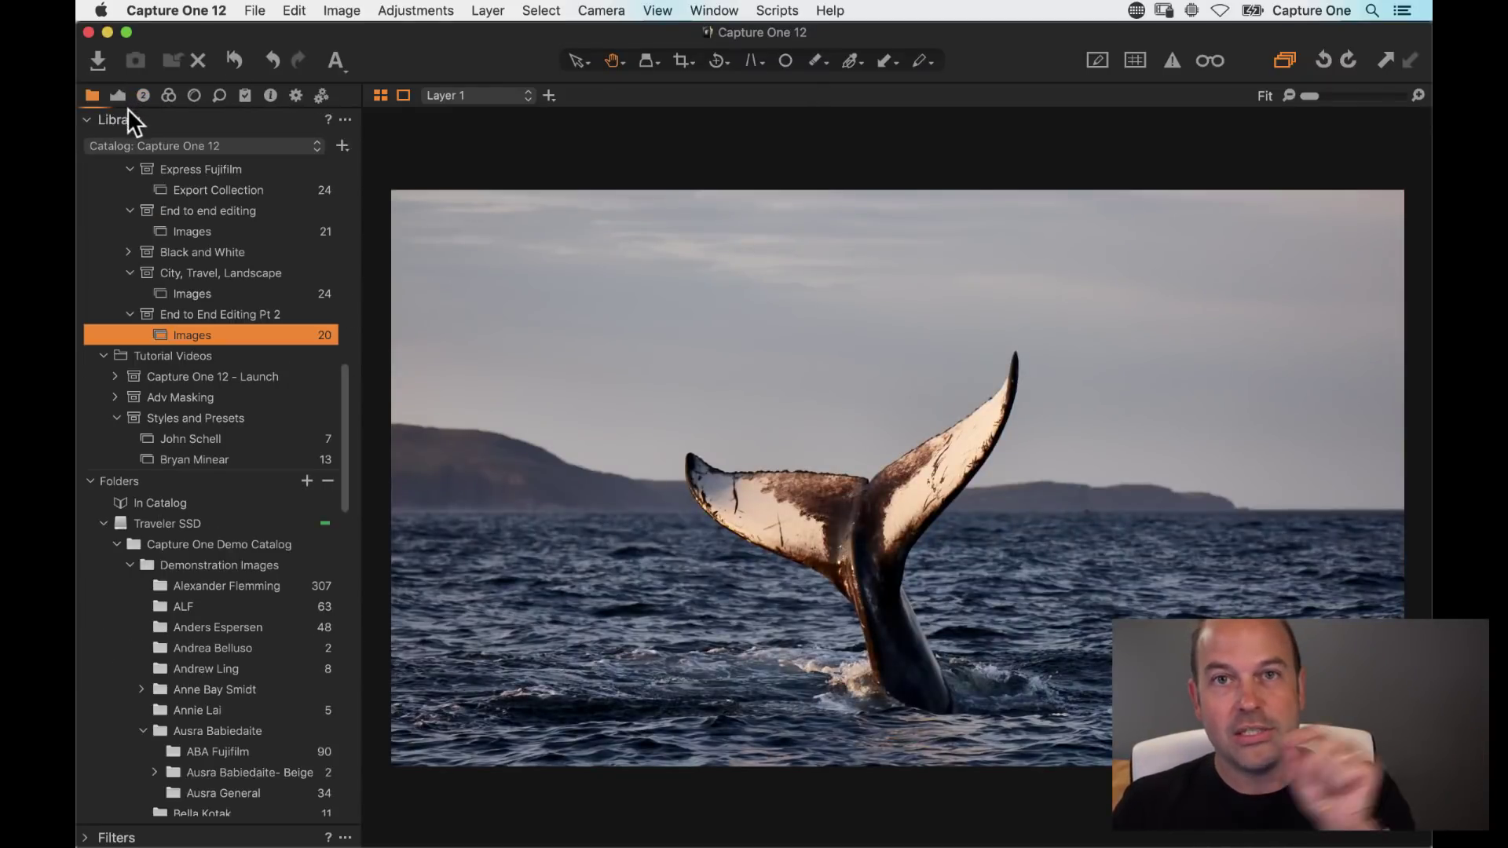
click(119, 95)
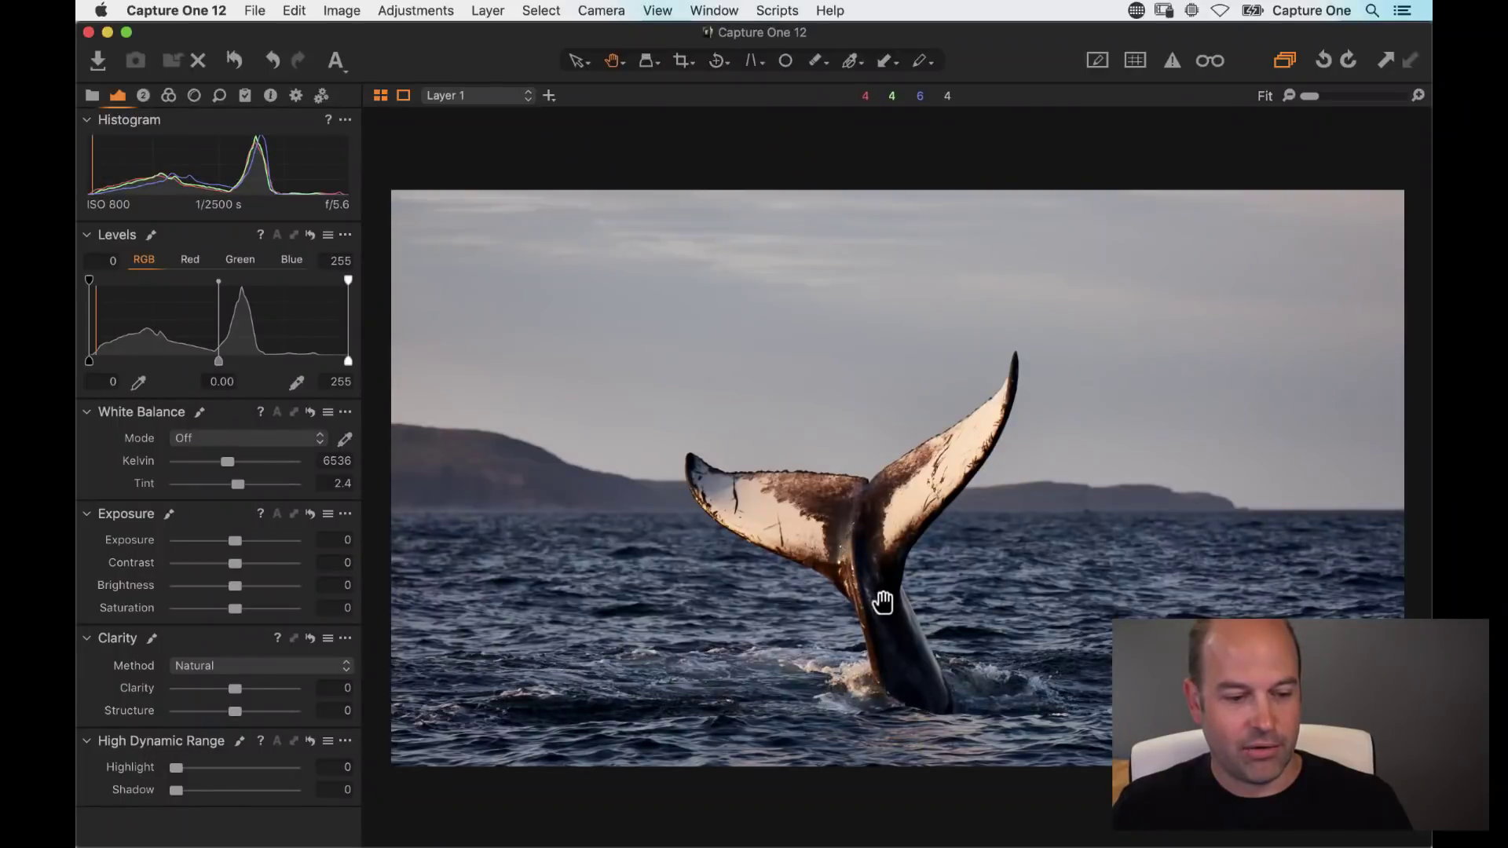
drag(176, 791, 226, 788)
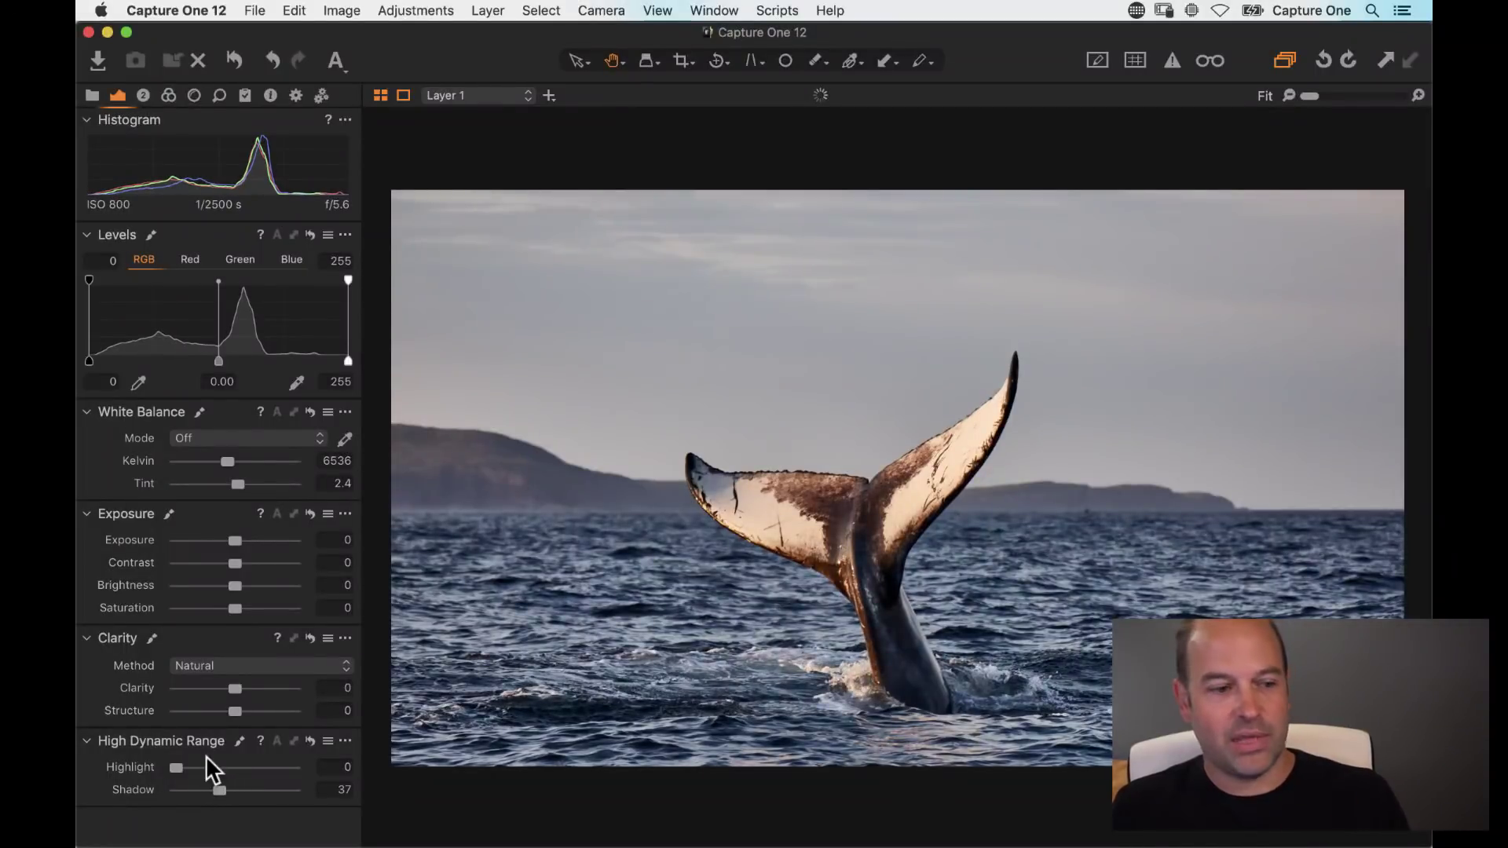
Step: Rename the new filled adjustment layer to "whale spine" and clear its mask
click(143, 94)
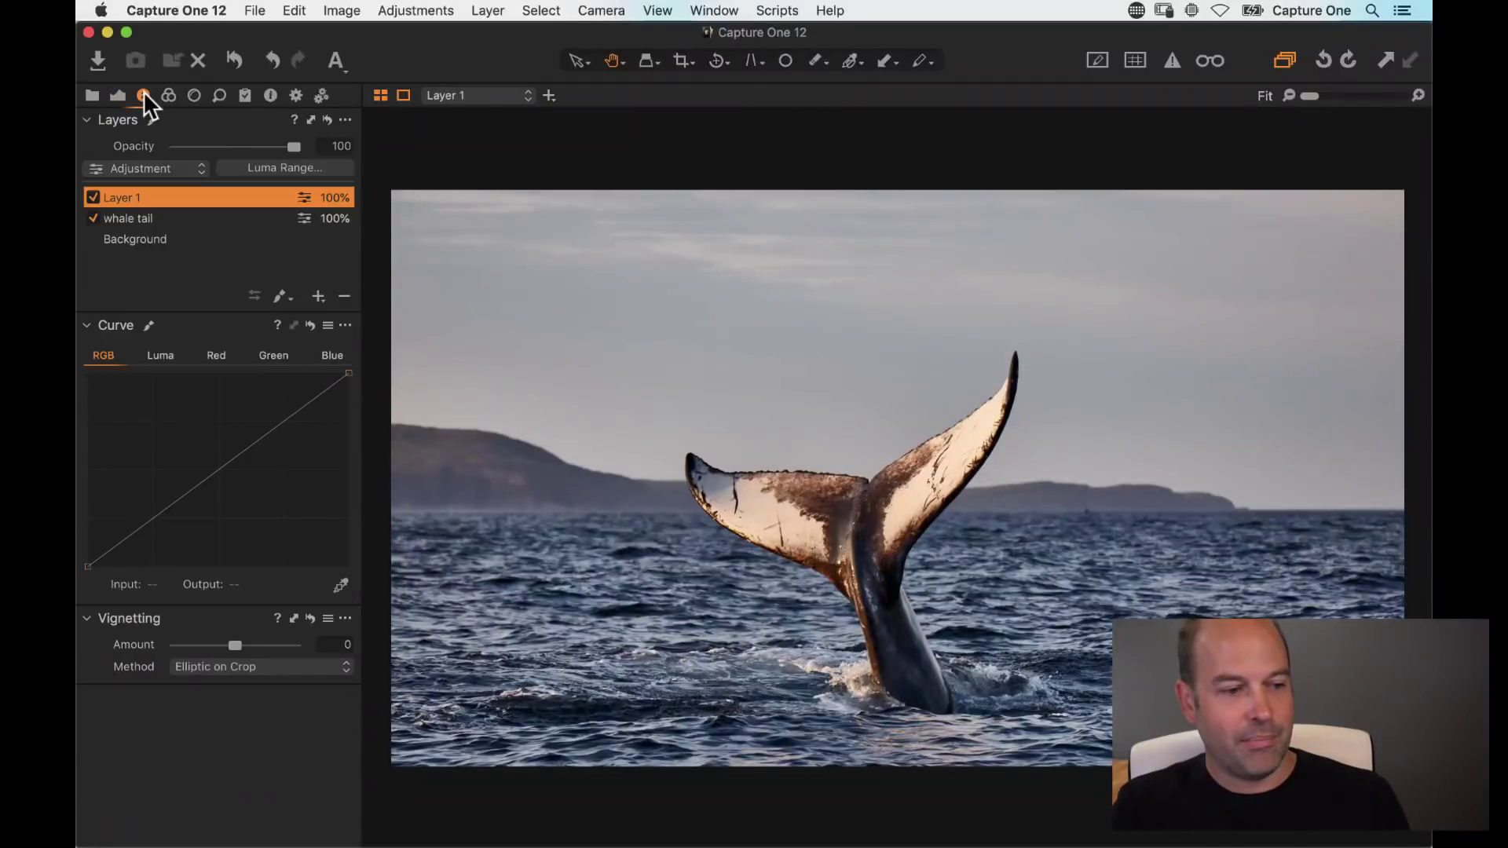
double_click(126, 195)
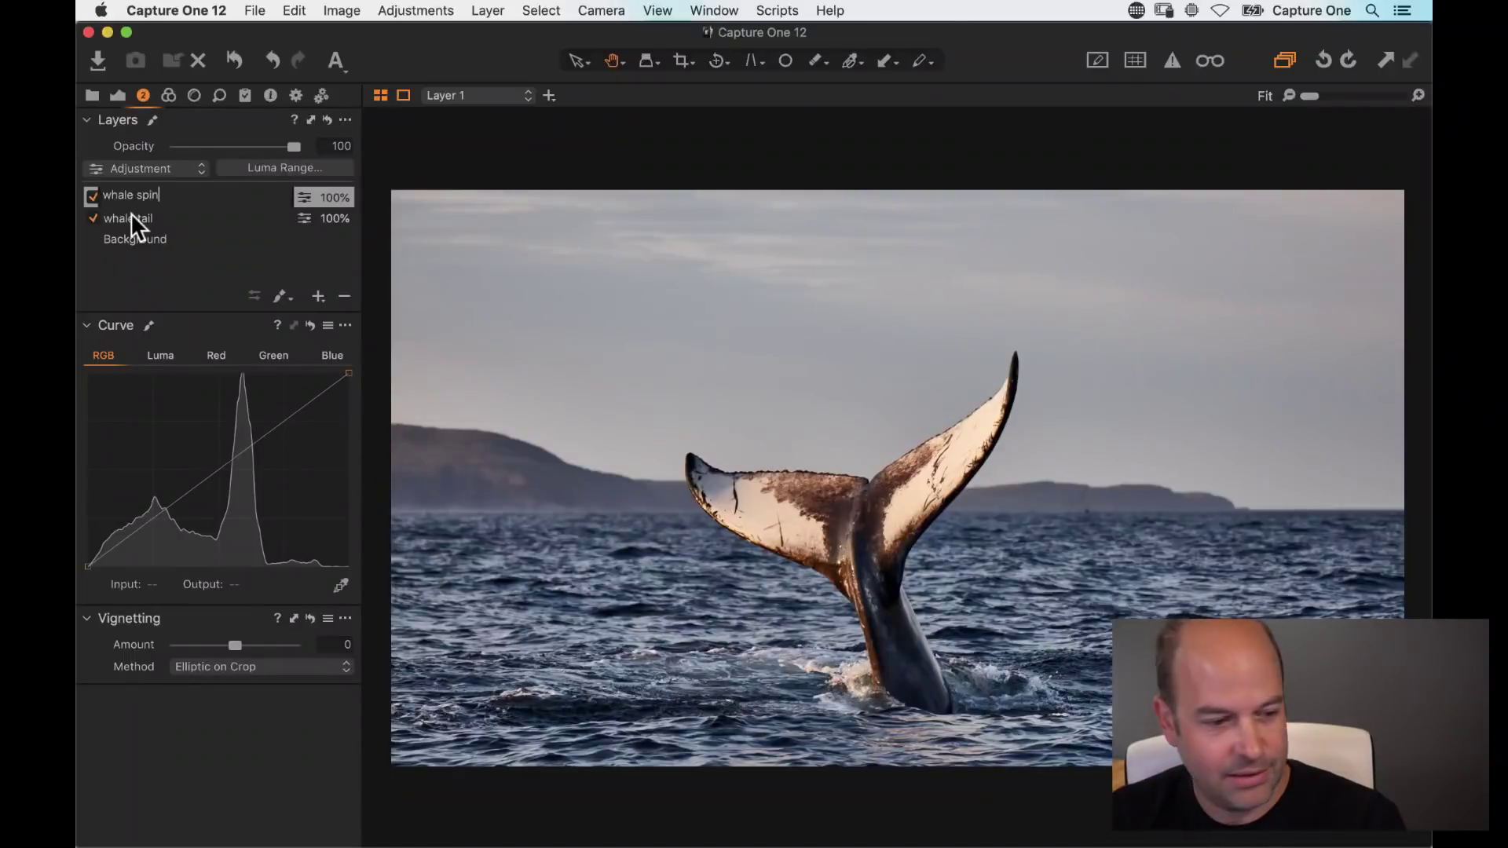
text(e)
key(Return)
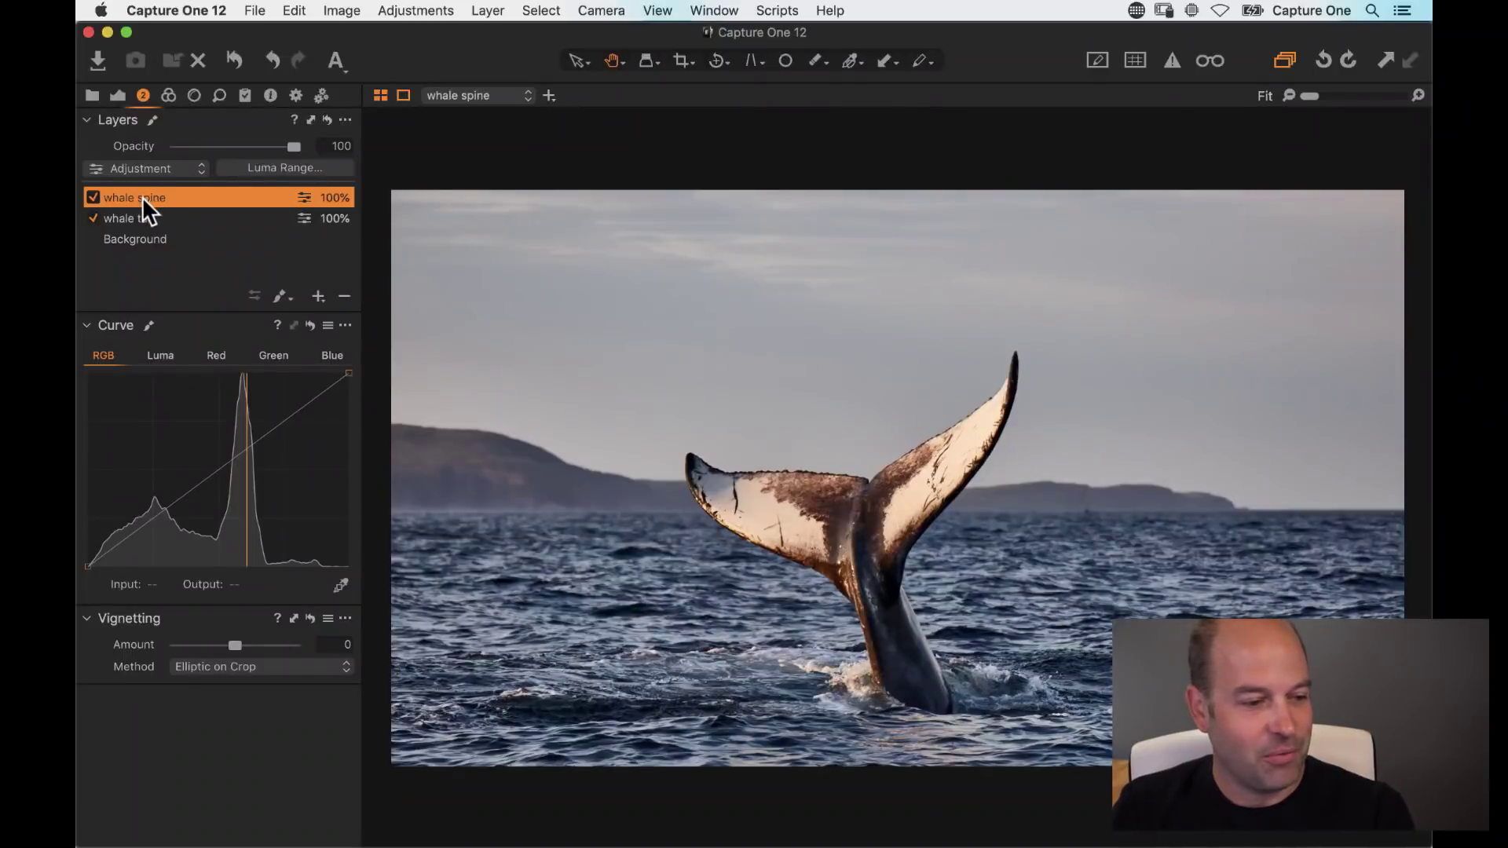
right_click(143, 196)
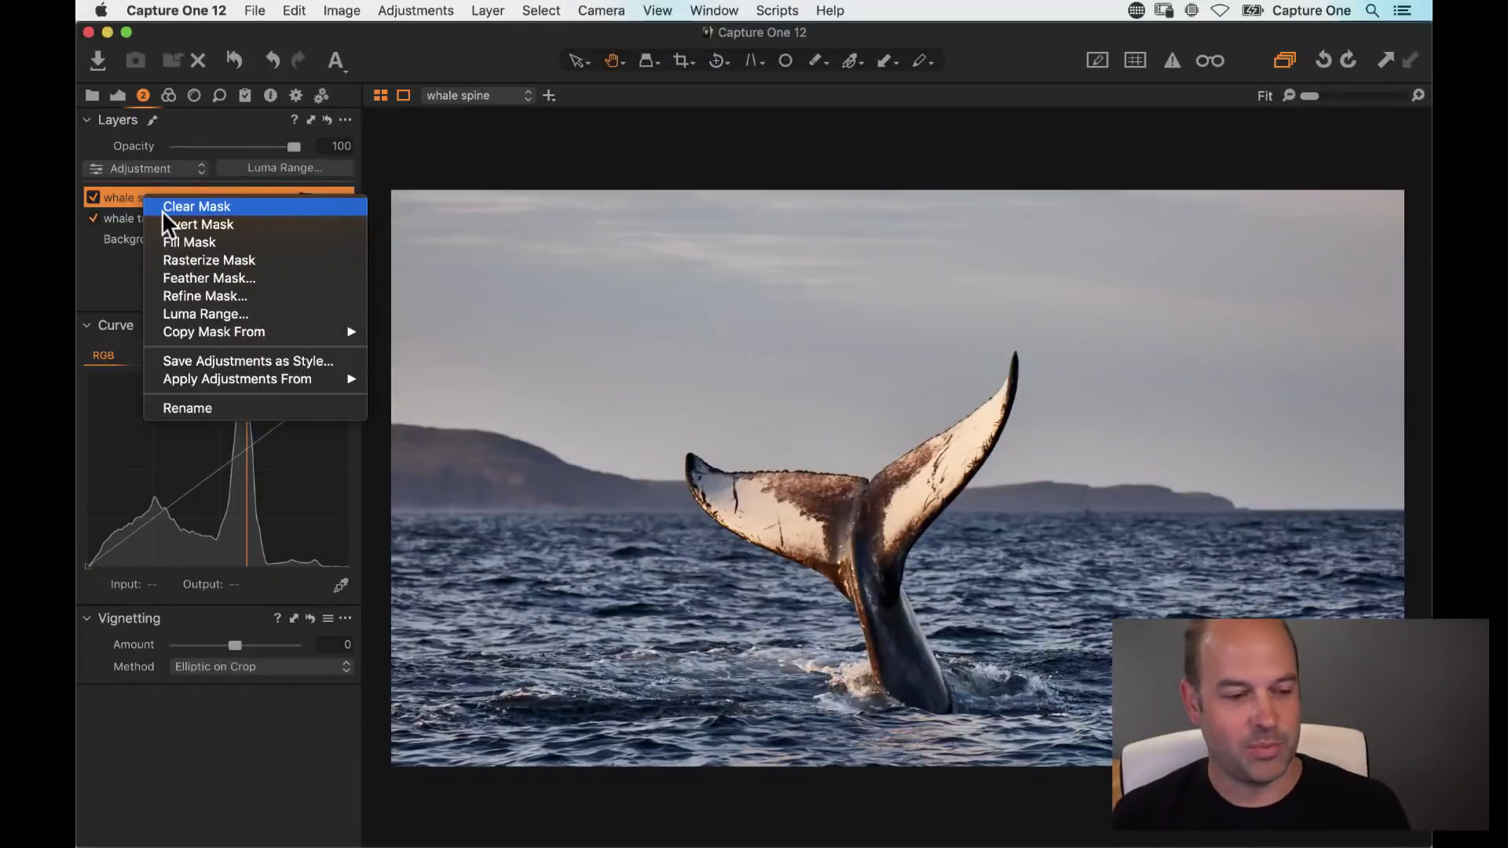
click(257, 206)
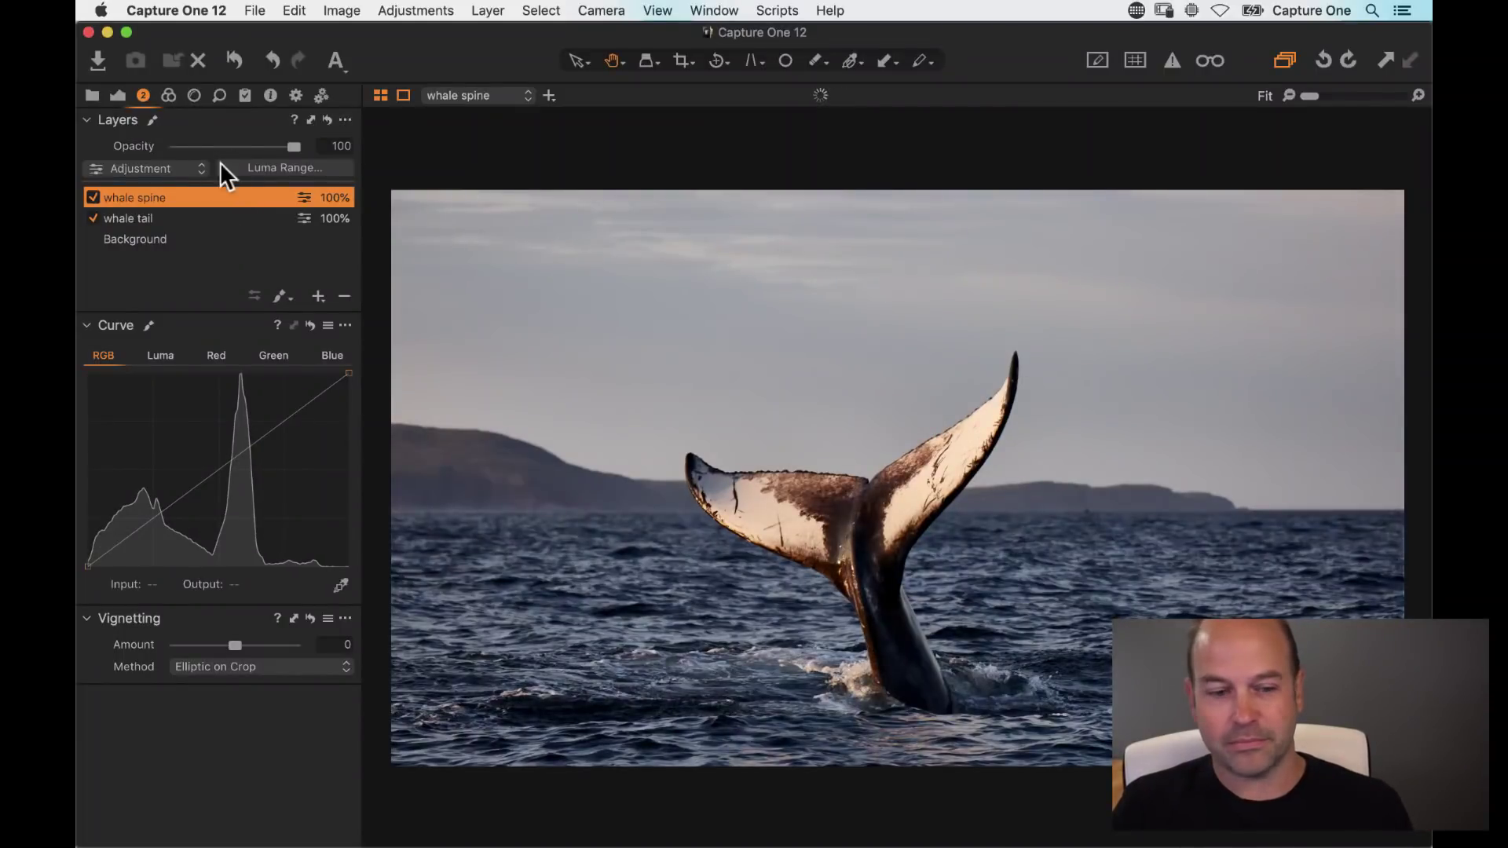
Step: Brush the whale spine layer's mask over the whale's dark stem with a soft brush of hardness 13, opacity 100 and flow 5
click(281, 297)
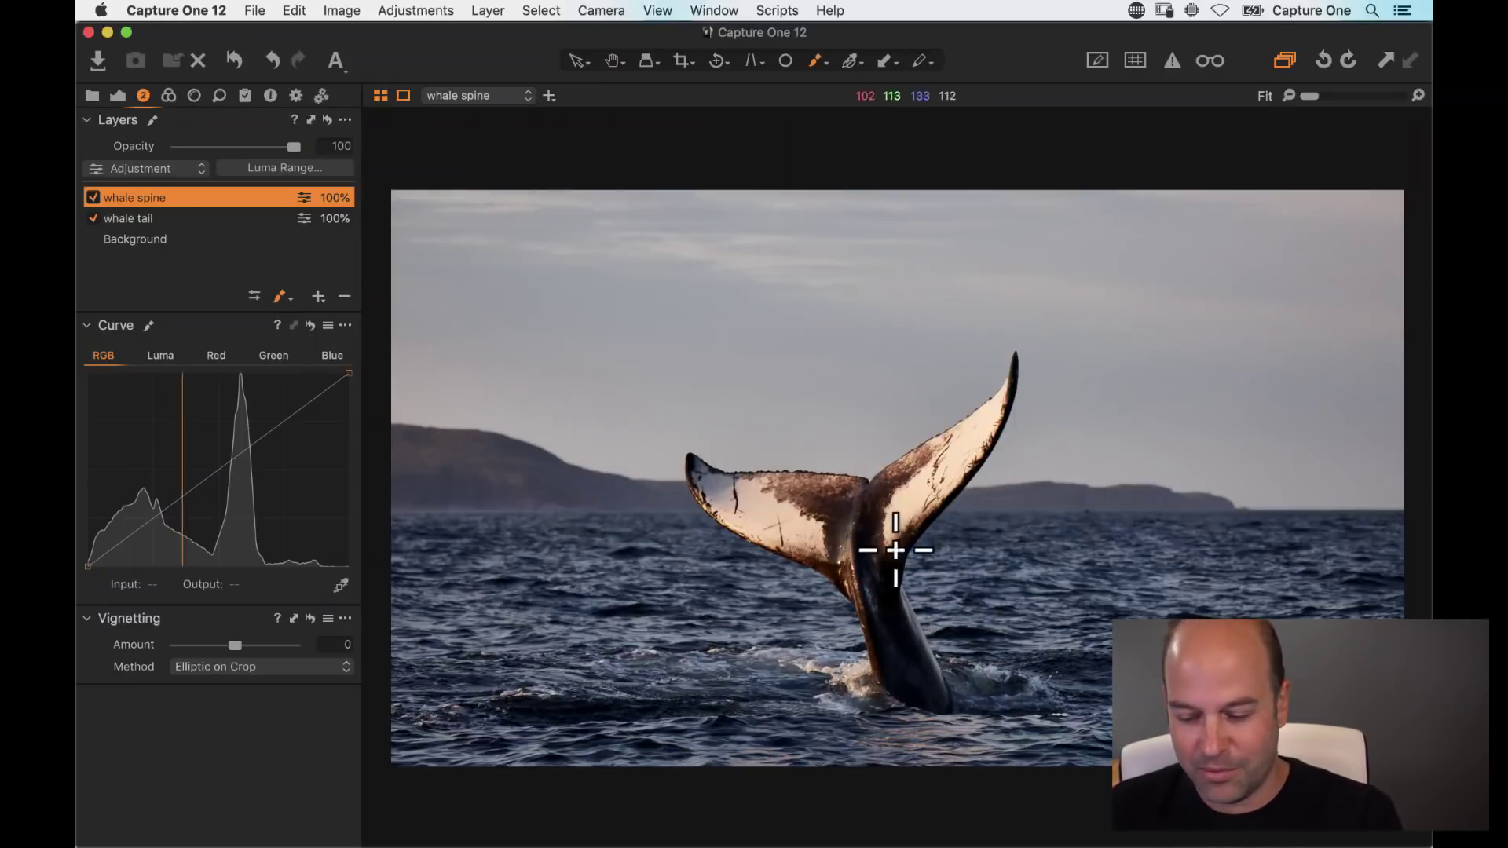
scroll(916, 558, up, 3)
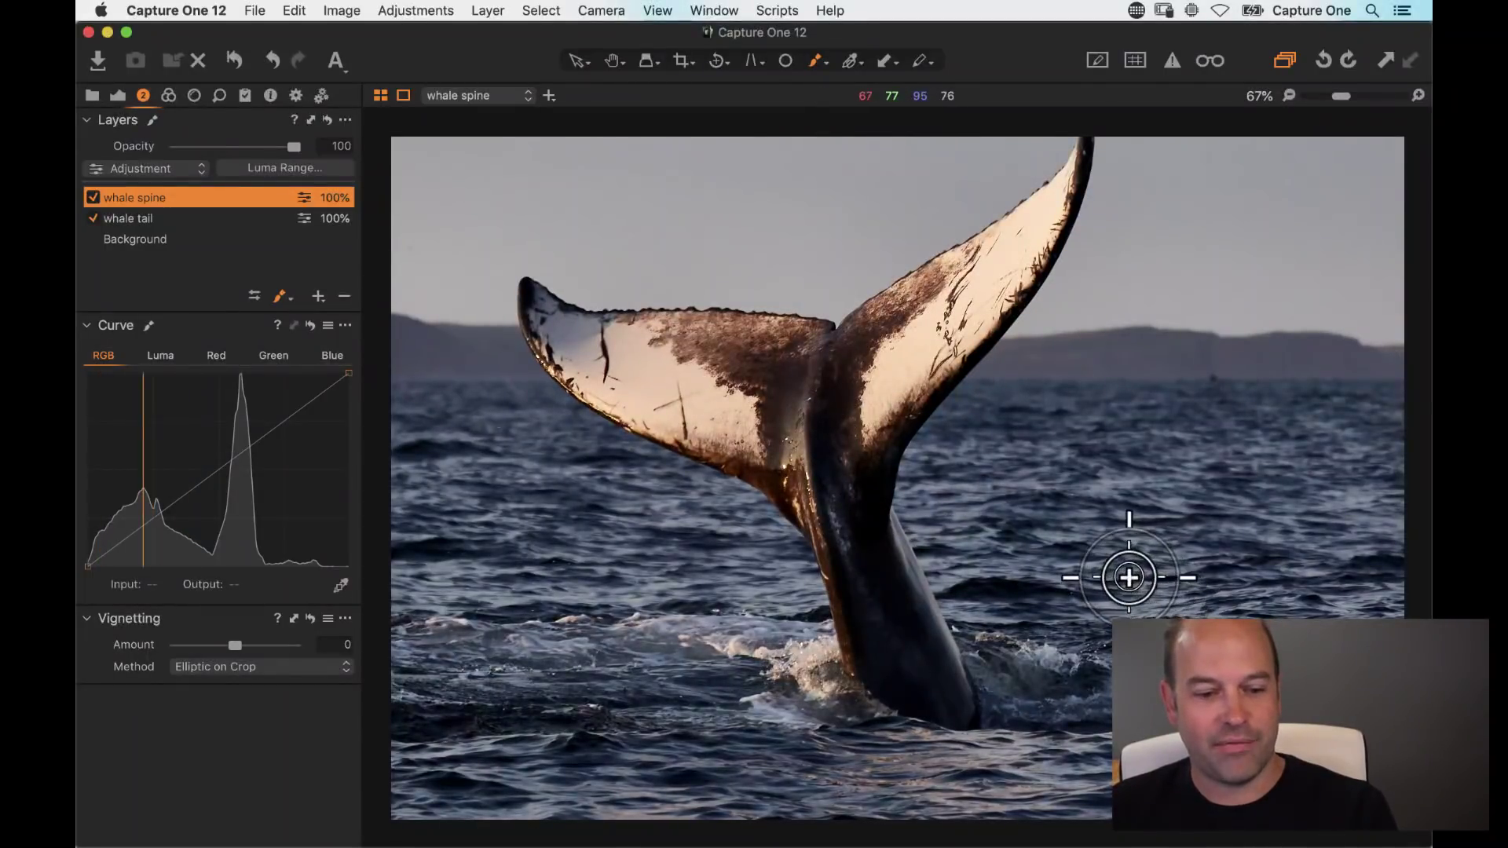
right_click(1094, 515)
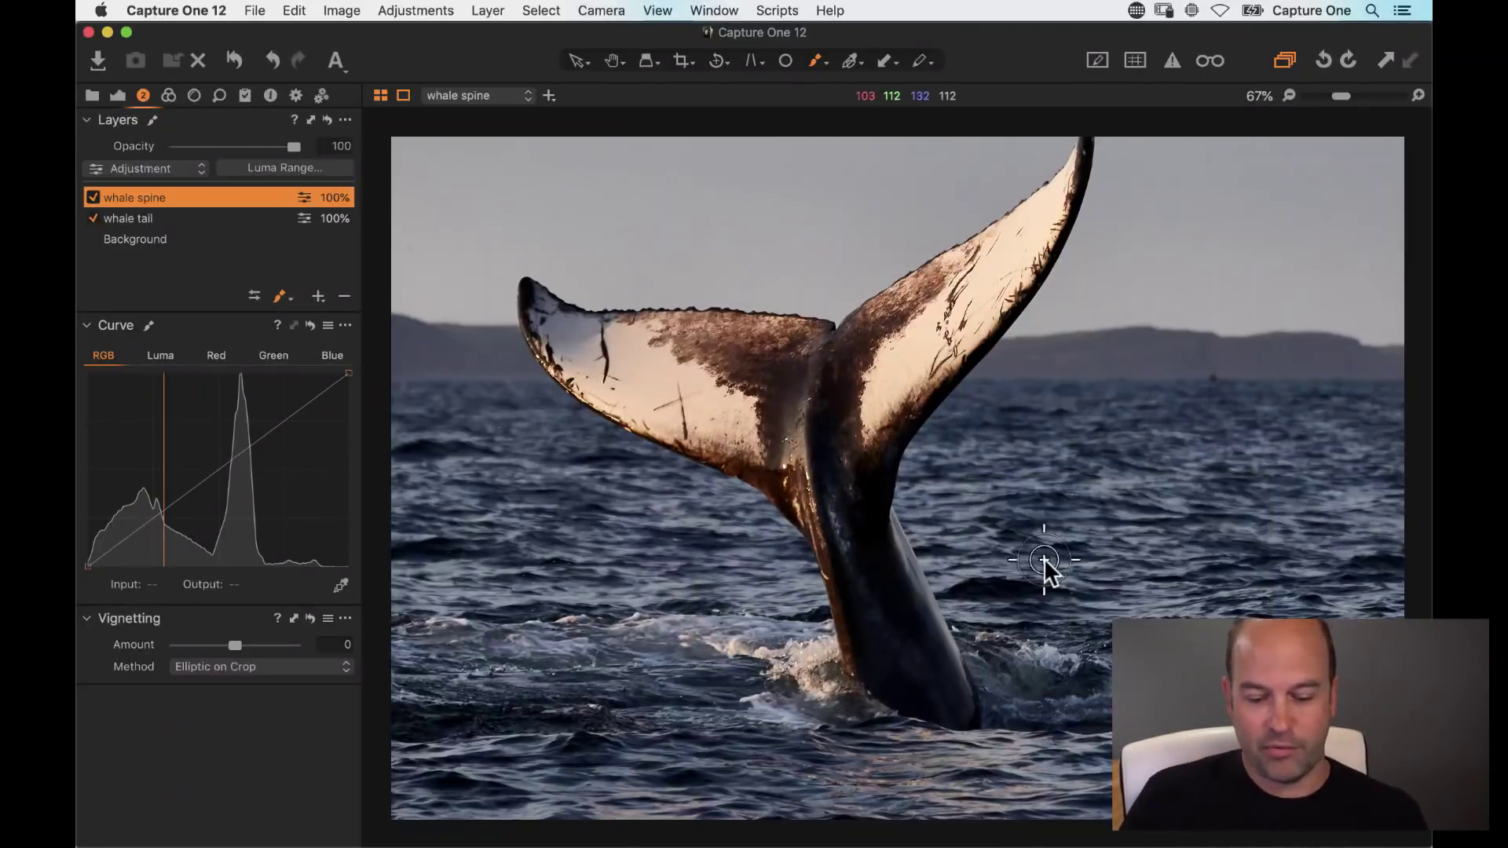
right_click(1068, 589)
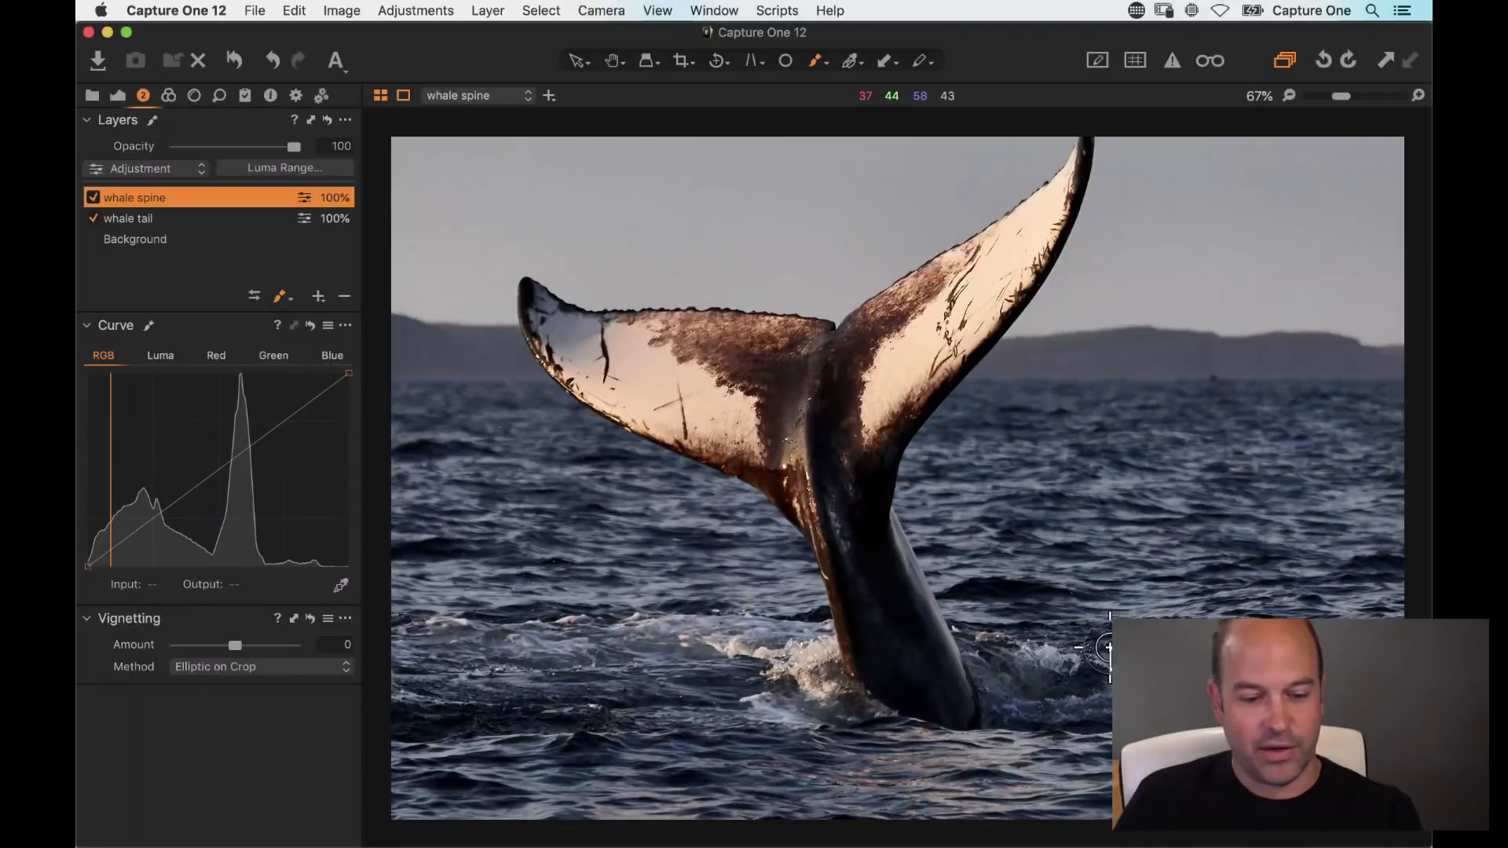
right_click(1098, 640)
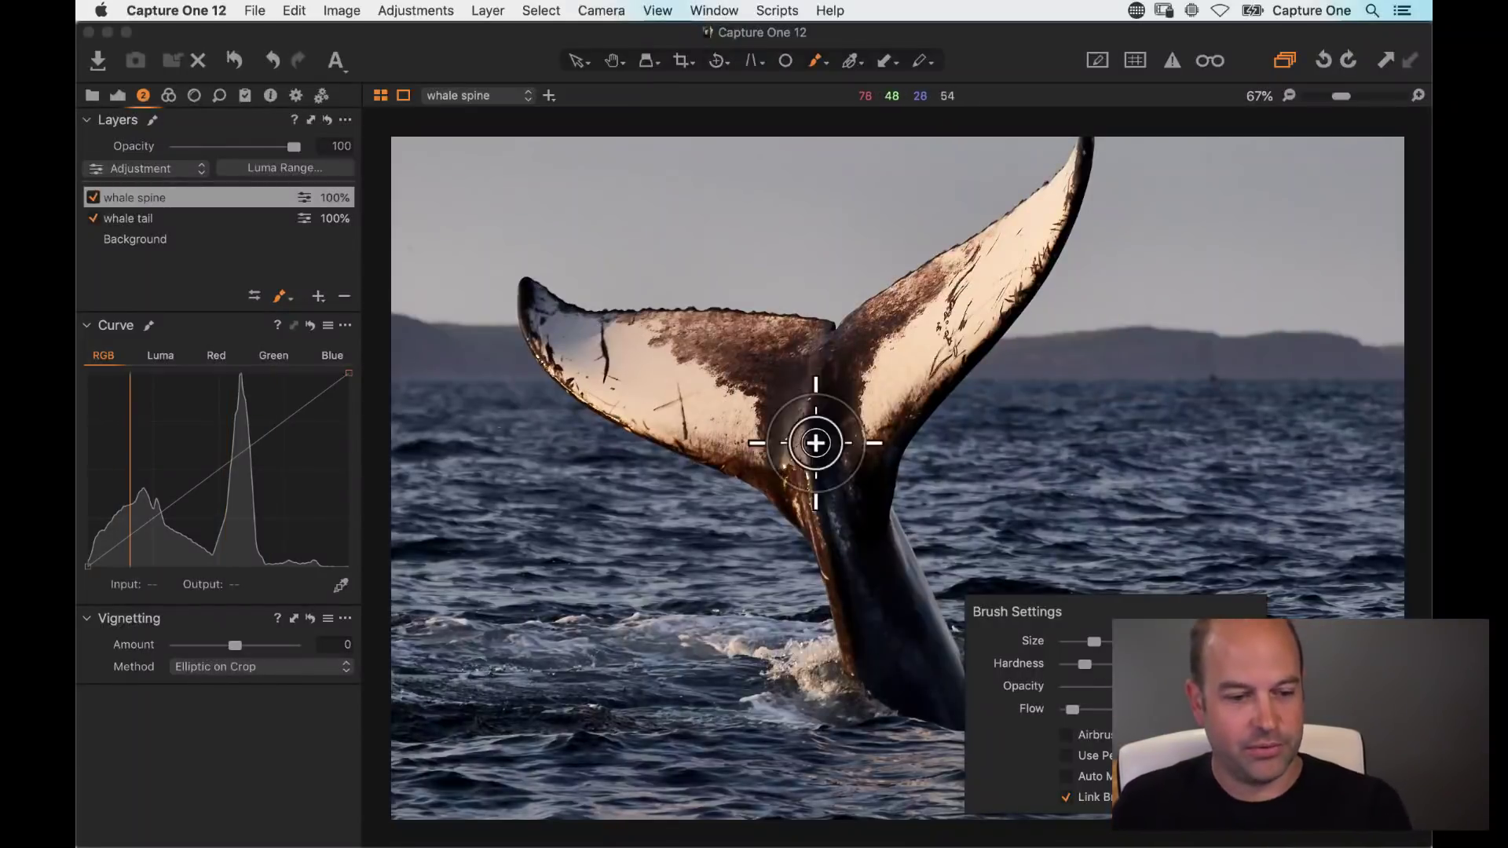
drag(837, 462, 849, 482)
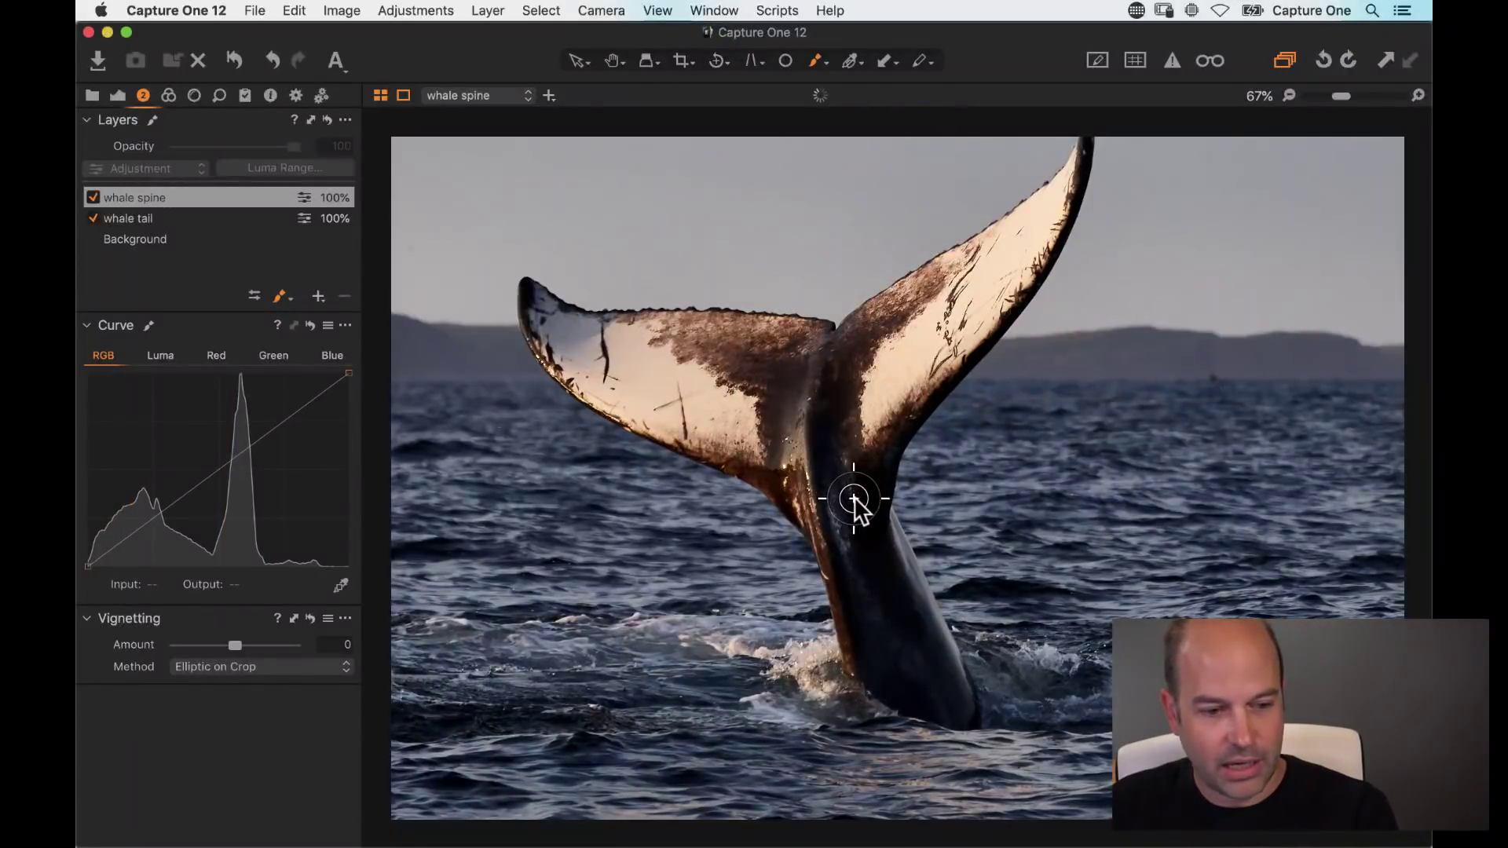
right_click(854, 497)
scroll(856, 504, up, 5)
scroll(856, 510, down, 3)
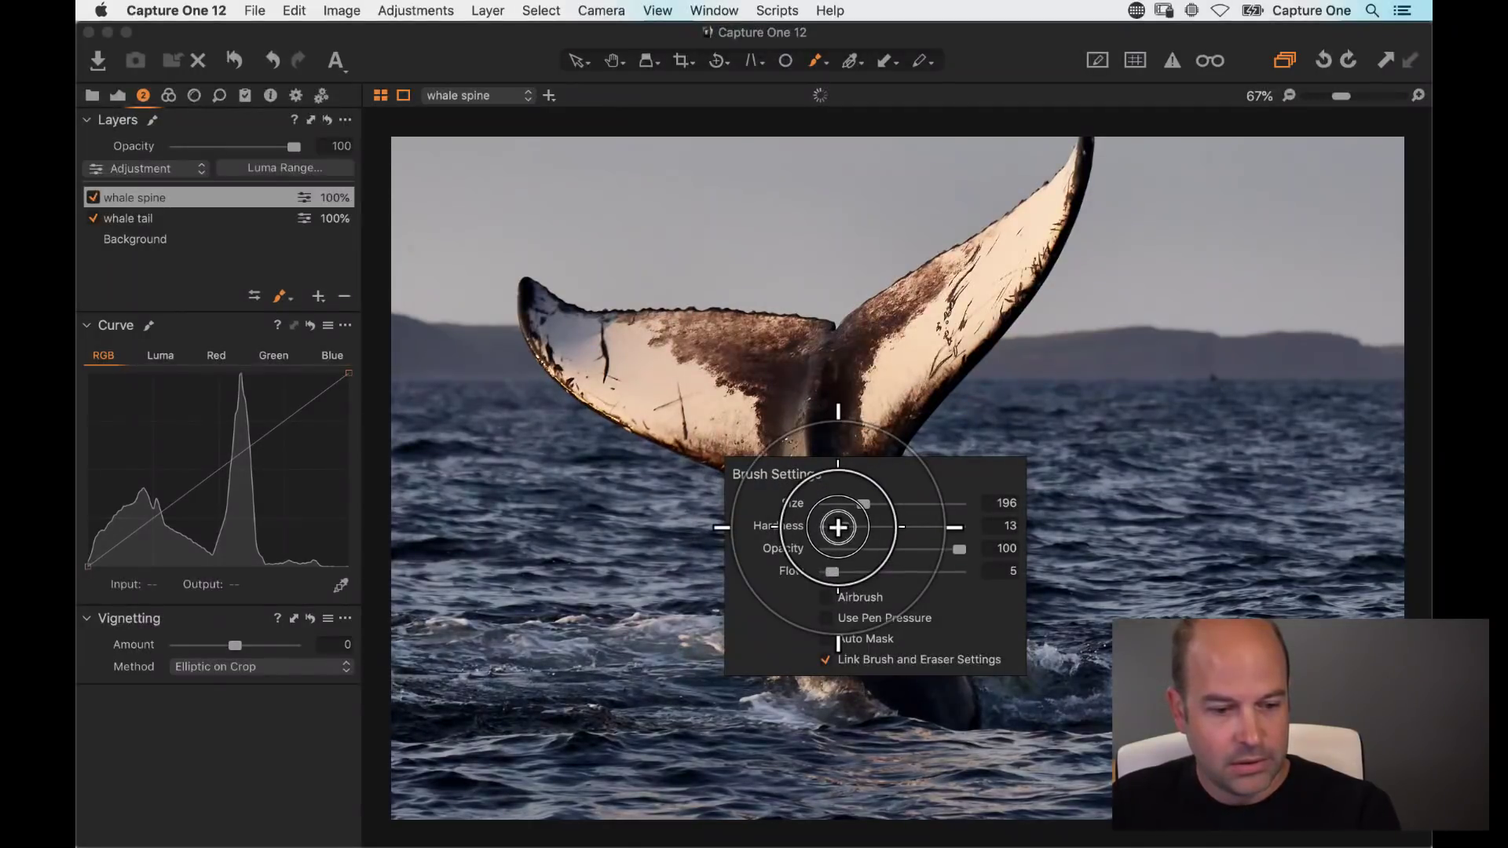
mouse_move(797, 346)
mouse_down()
mouse_move(828, 481)
mouse_move(902, 662)
mouse_move(832, 435)
mouse_move(915, 690)
mouse_move(855, 447)
mouse_move(861, 500)
mouse_move(900, 397)
mouse_move(852, 513)
mouse_move(954, 718)
mouse_move(845, 505)
mouse_up()
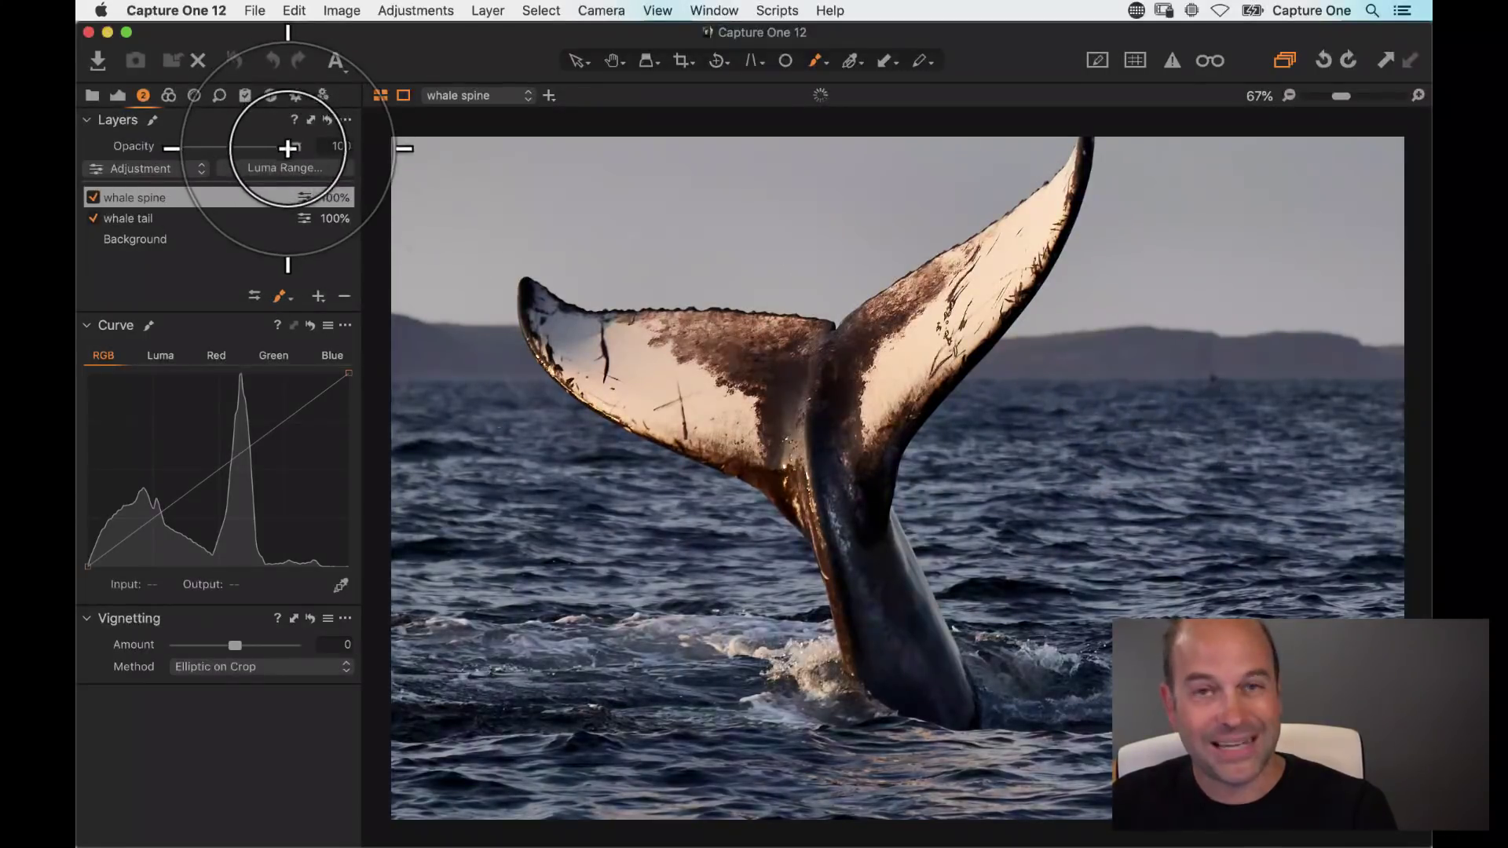
Step: Reduce the whale spine layer's opacity to 69, compare the image with the layer off and on, and fit the whole photo in view
drag(289, 145, 256, 146)
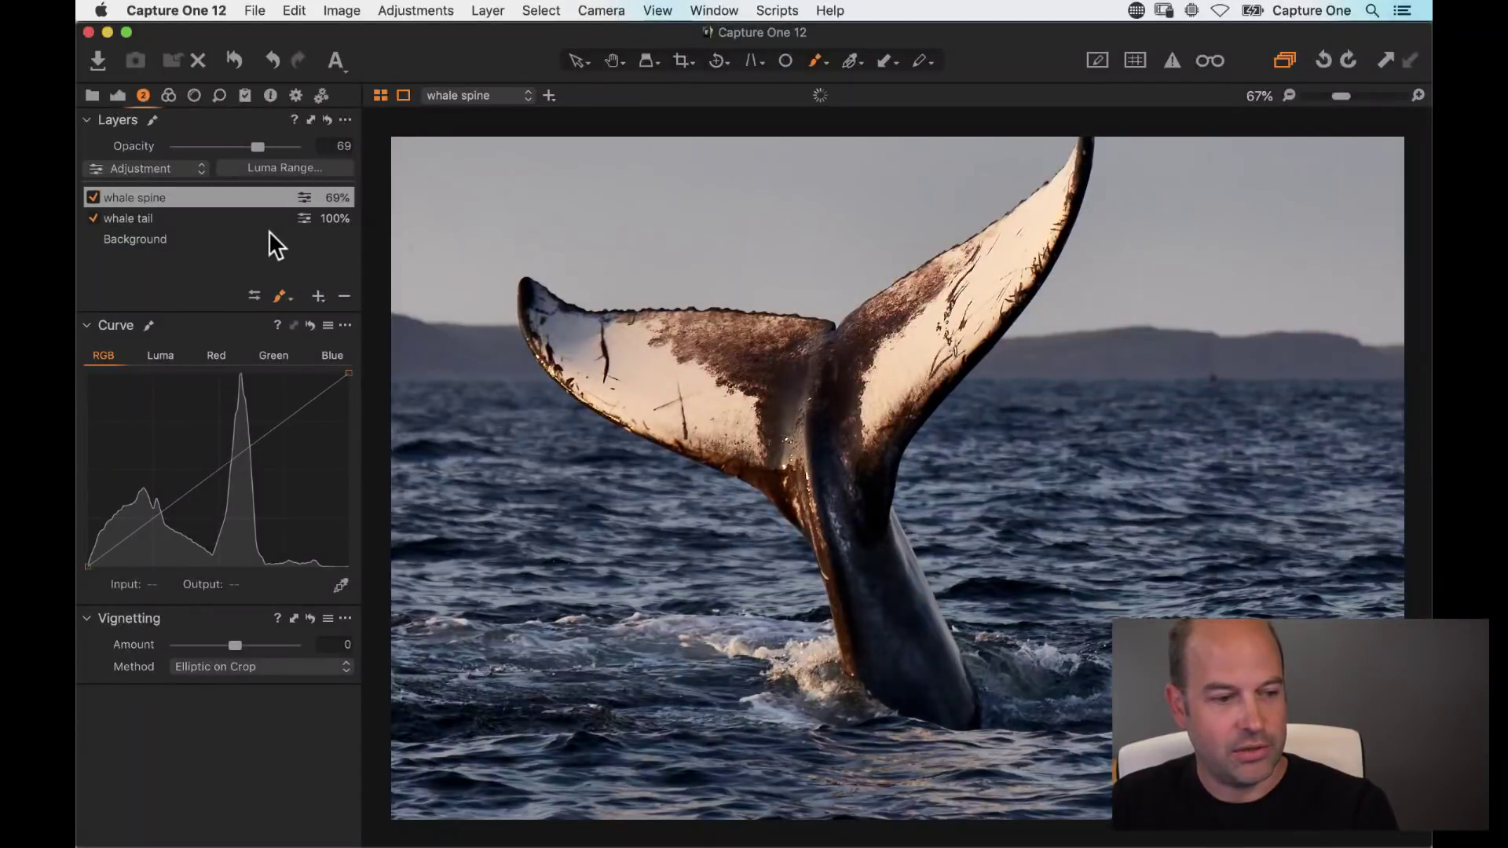
click(93, 197)
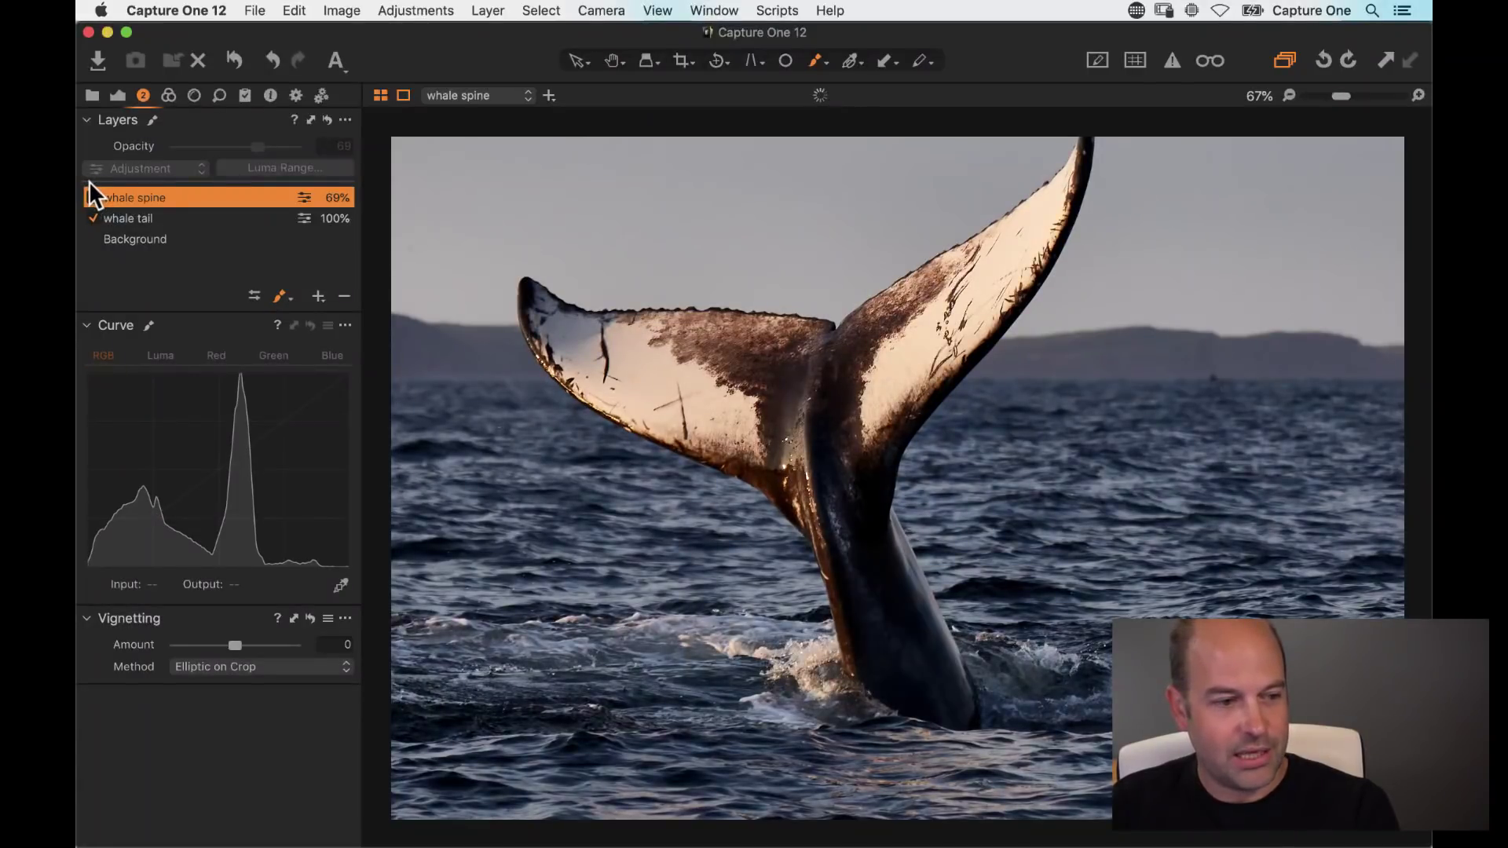
click(93, 197)
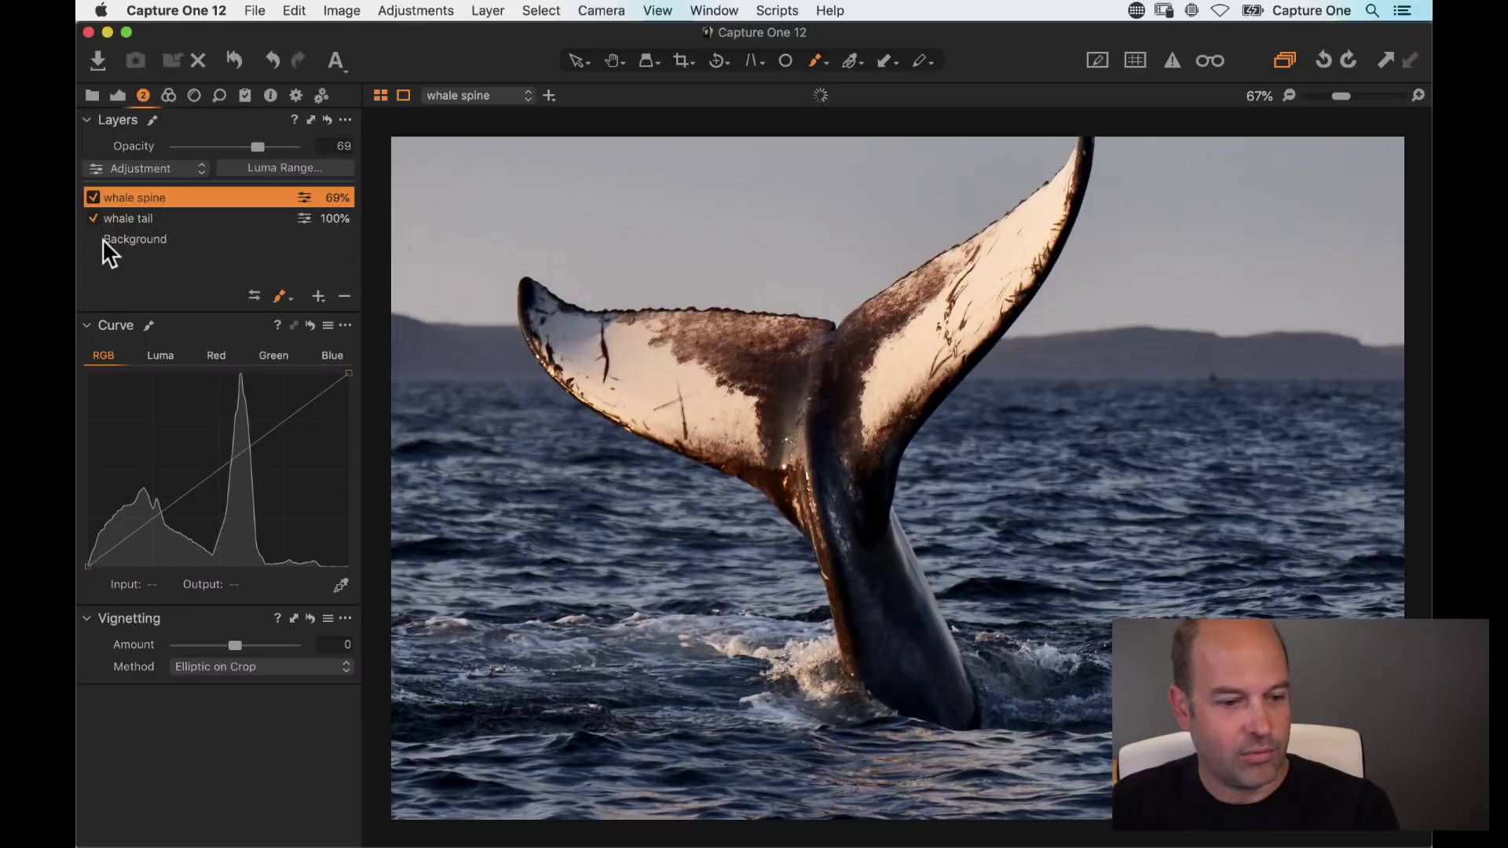
key(h)
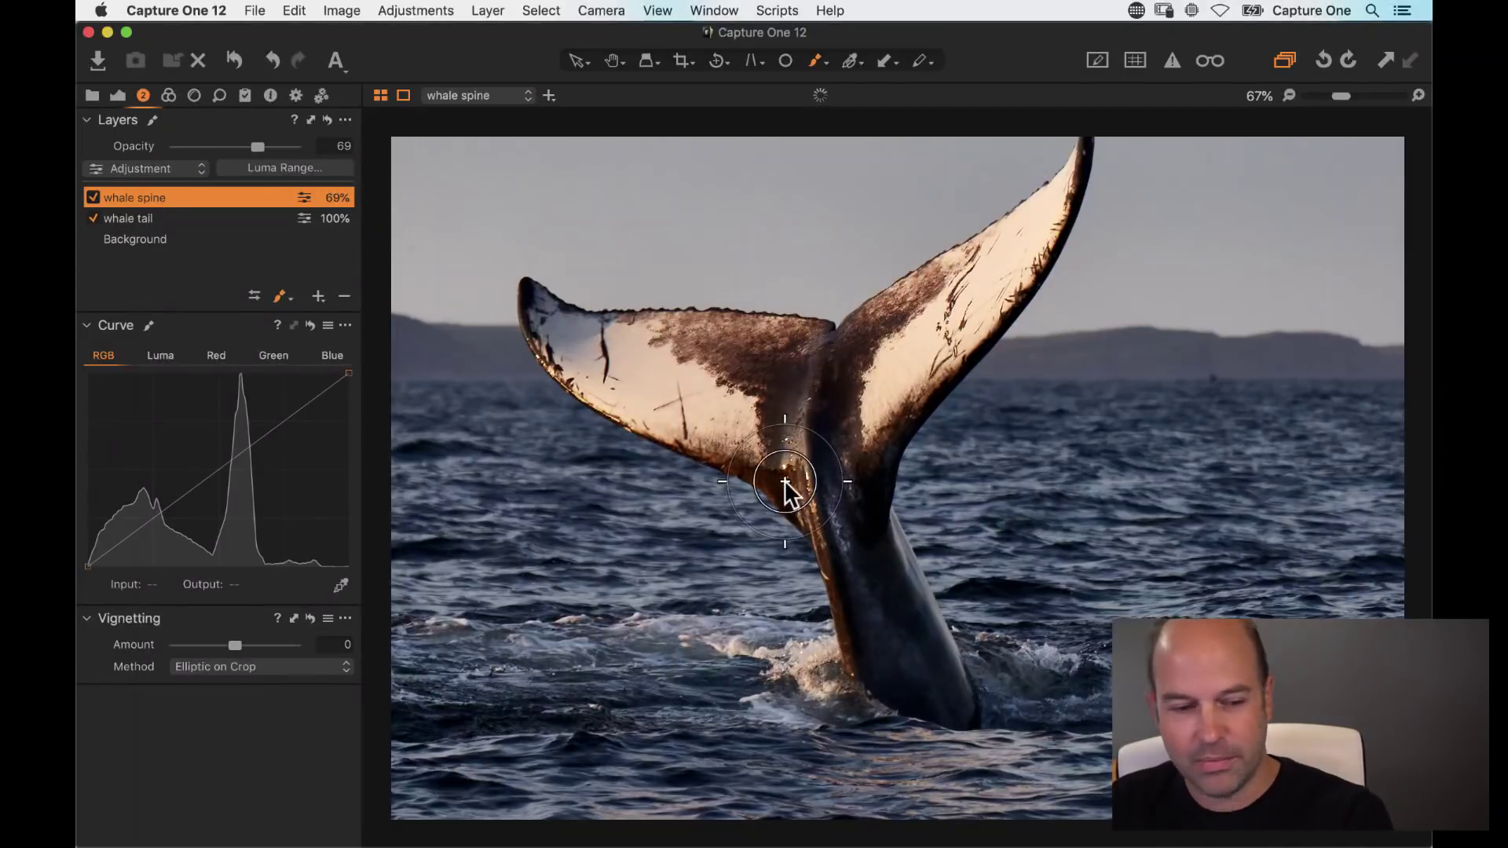
key(super+0)
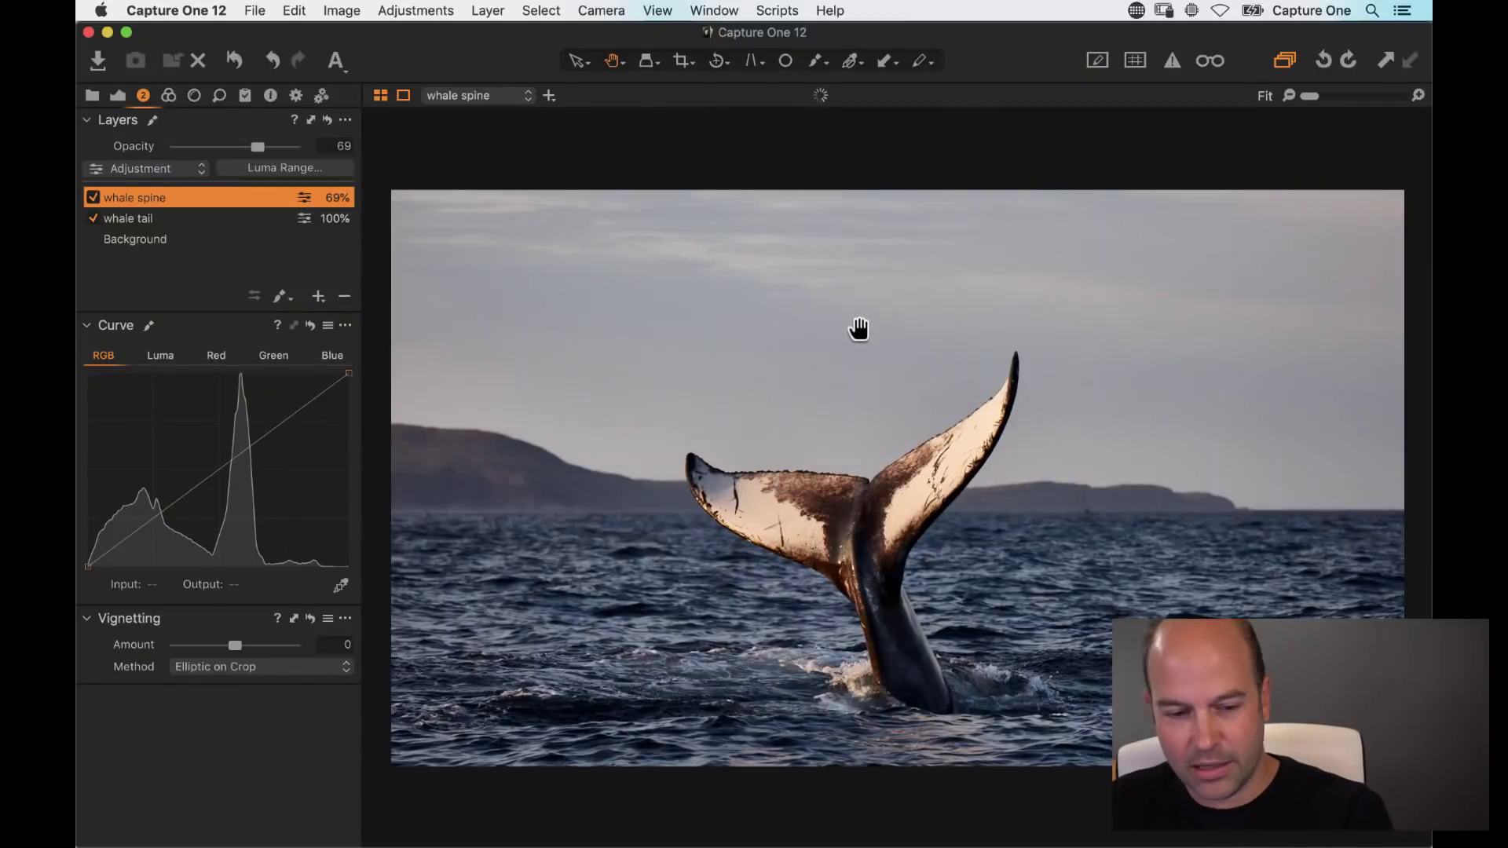
Step: Show the image browser and create a new unadjusted variant of the whale tail photo
key(super+b)
click(344, 10)
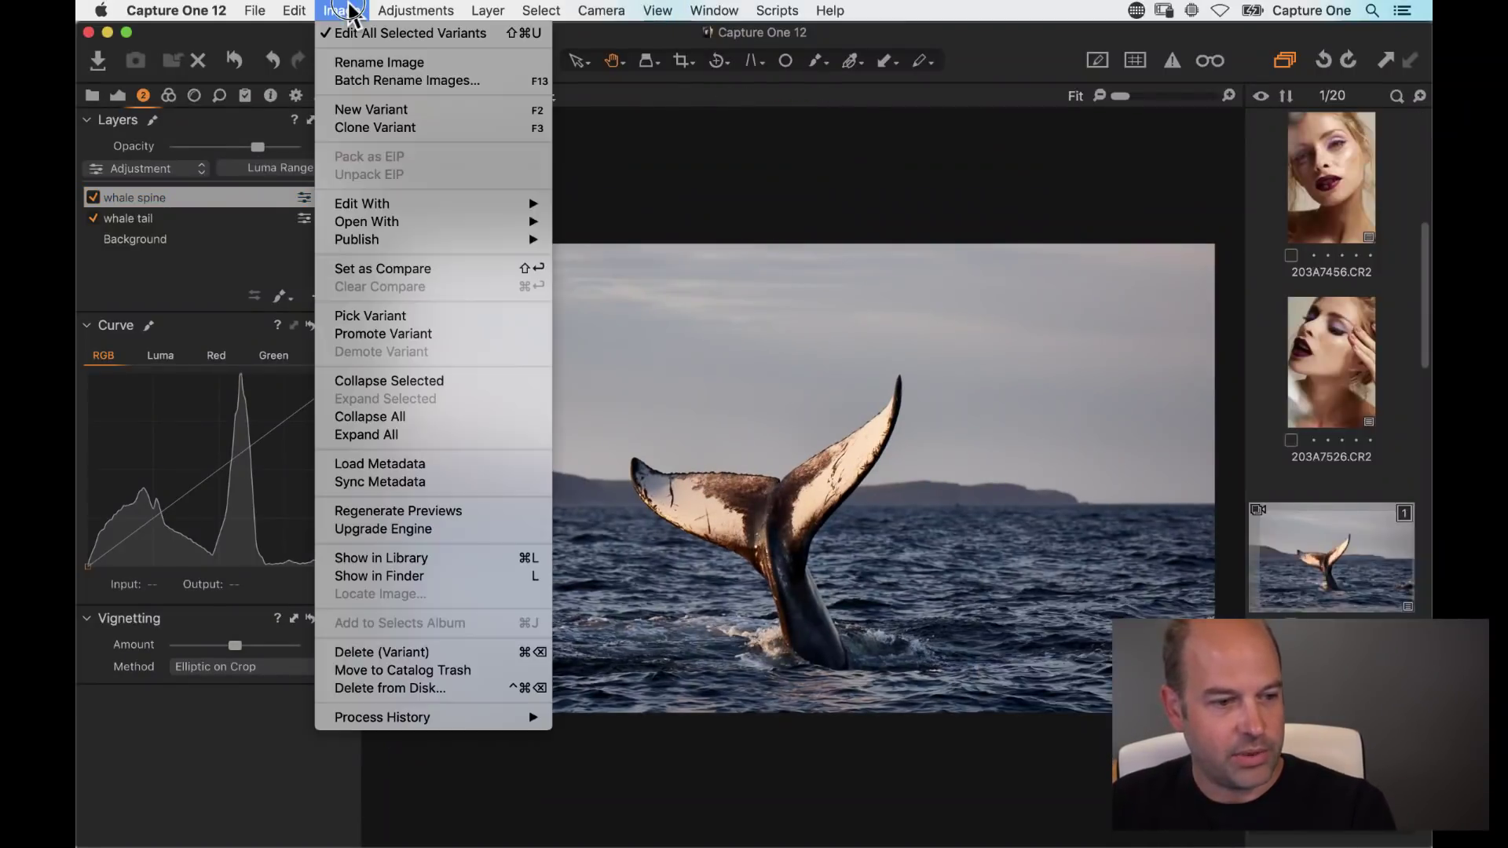
click(371, 110)
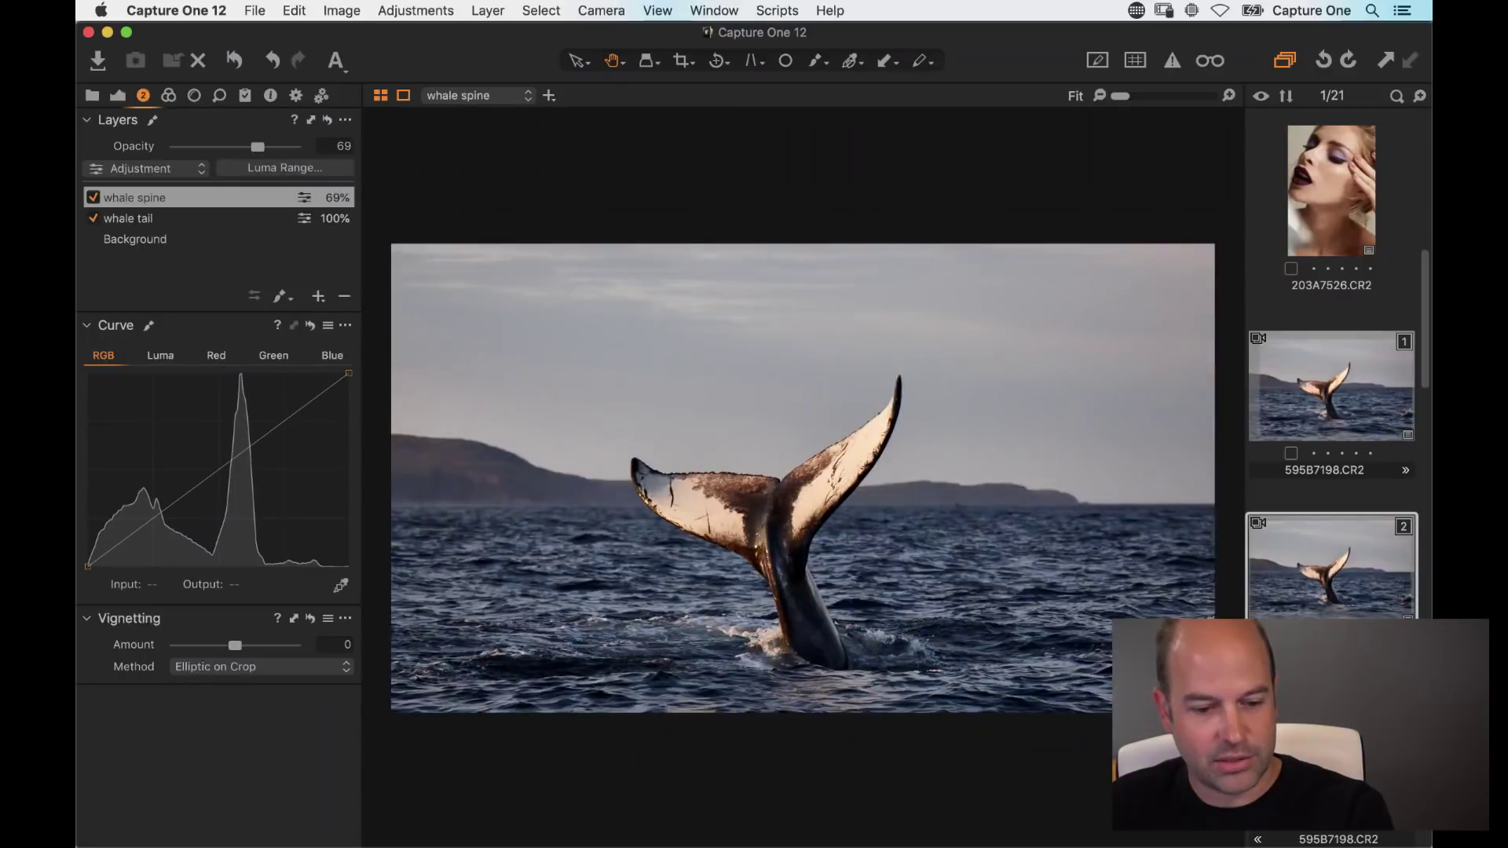
Step: Display the edited and unadjusted whale tail variants side by side, with the browser and tools hidden
shift+click(1331, 754)
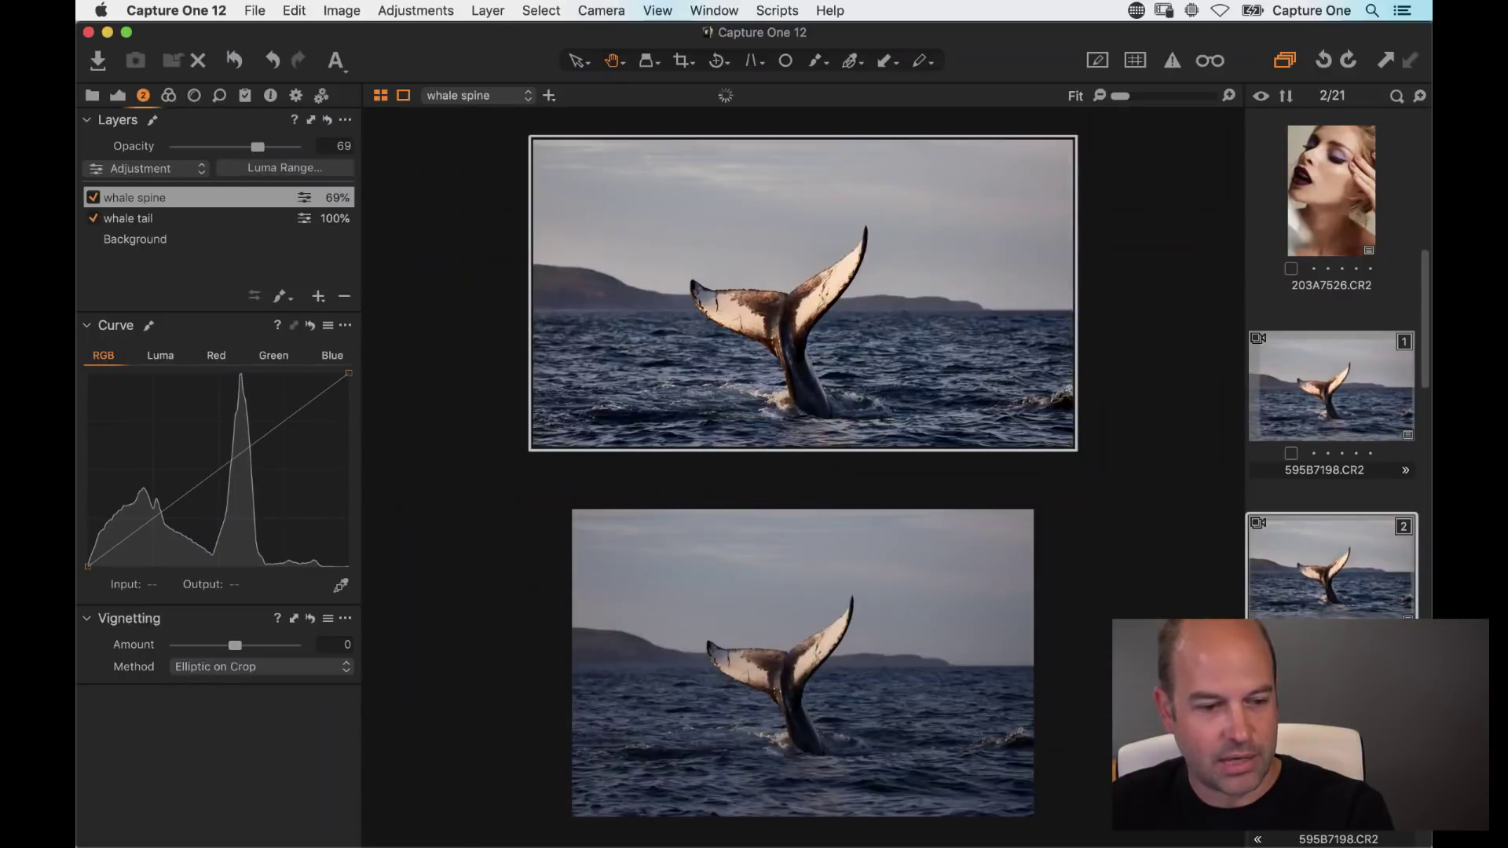
click(403, 96)
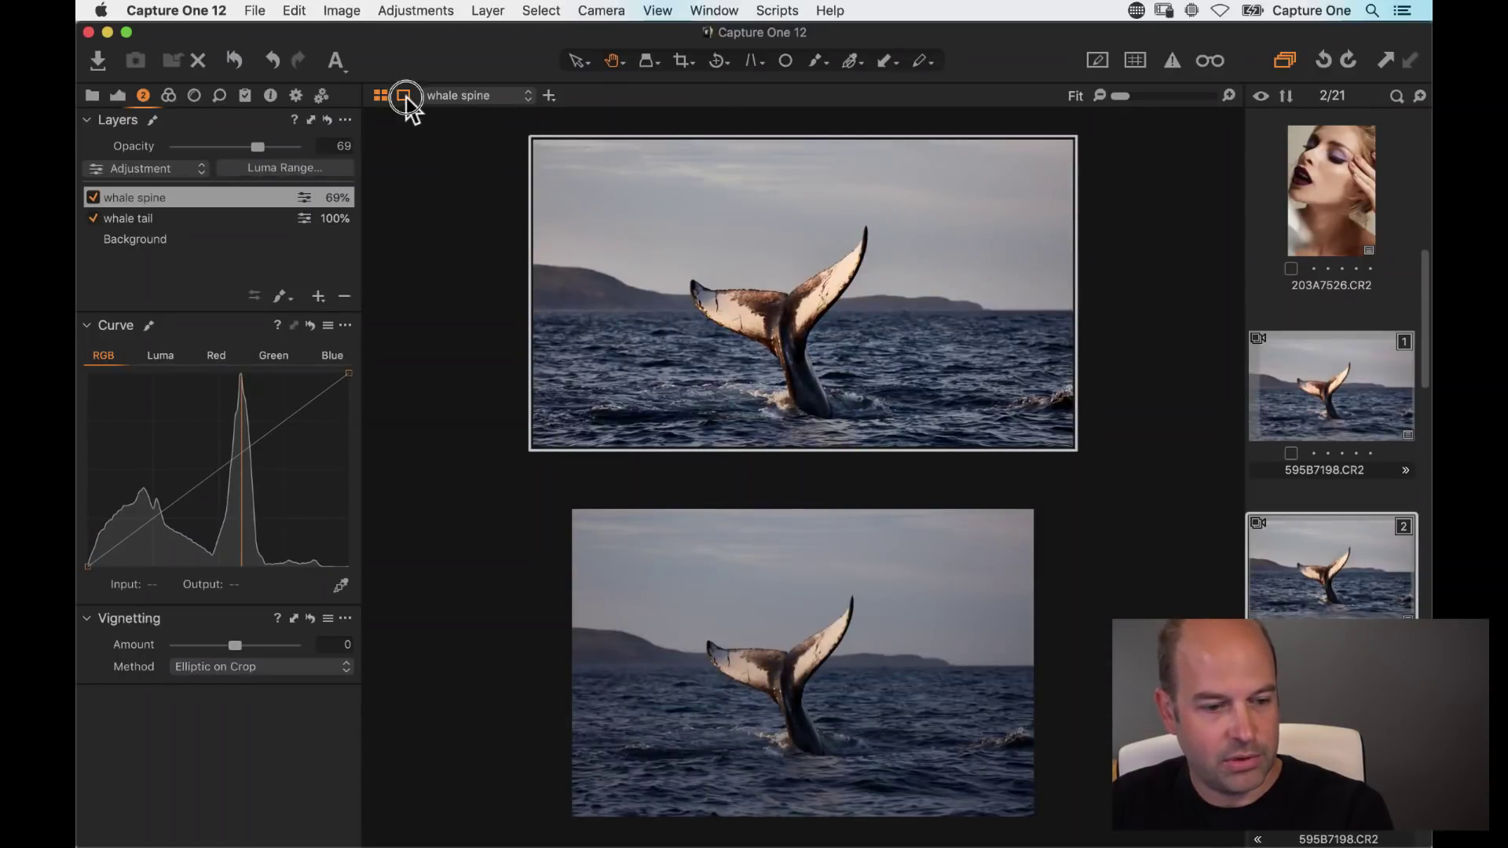
key(super+b)
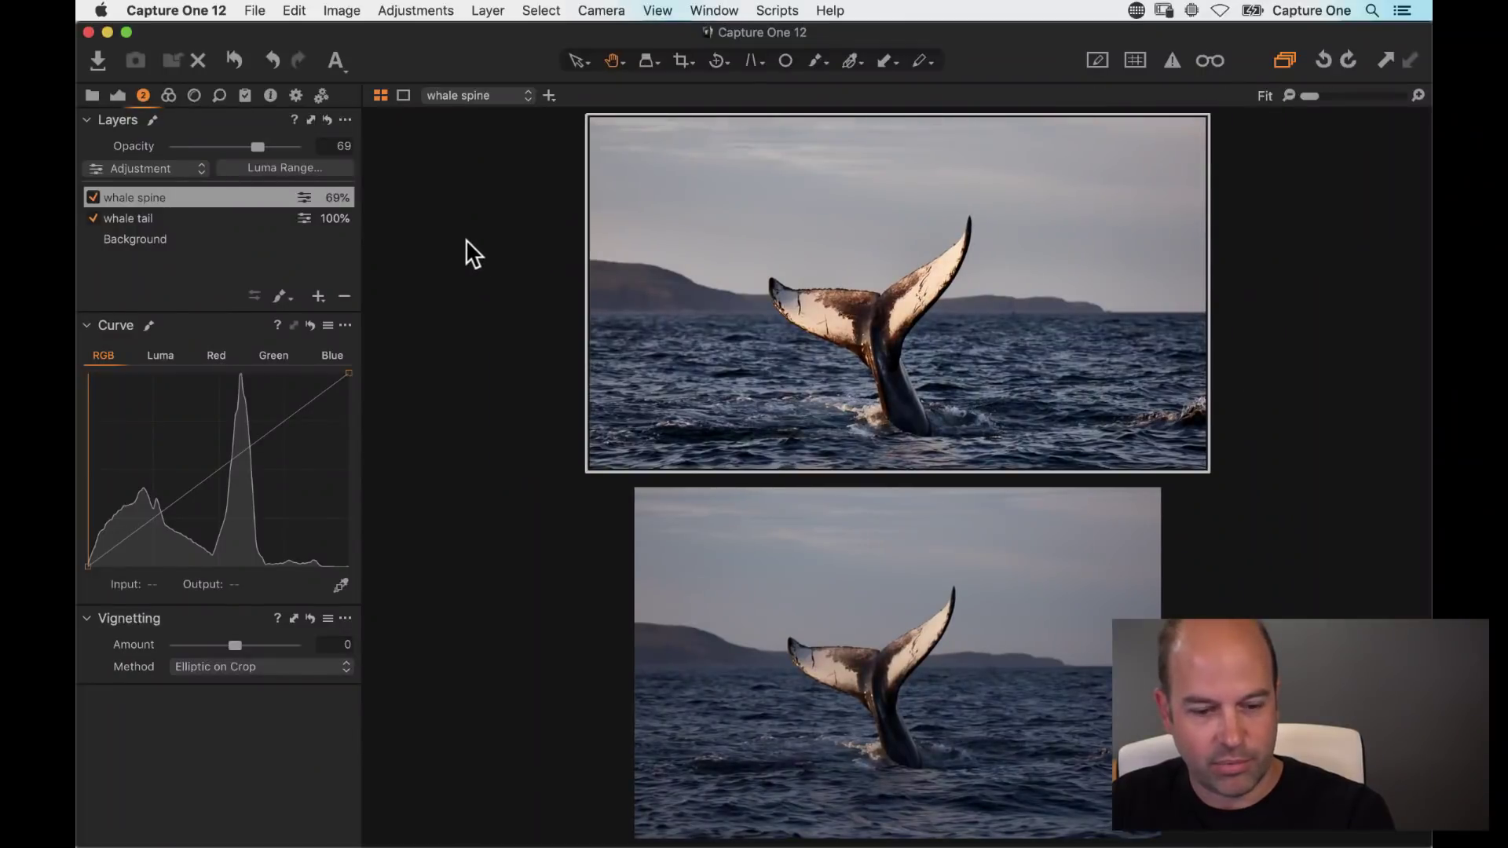
key(super+t)
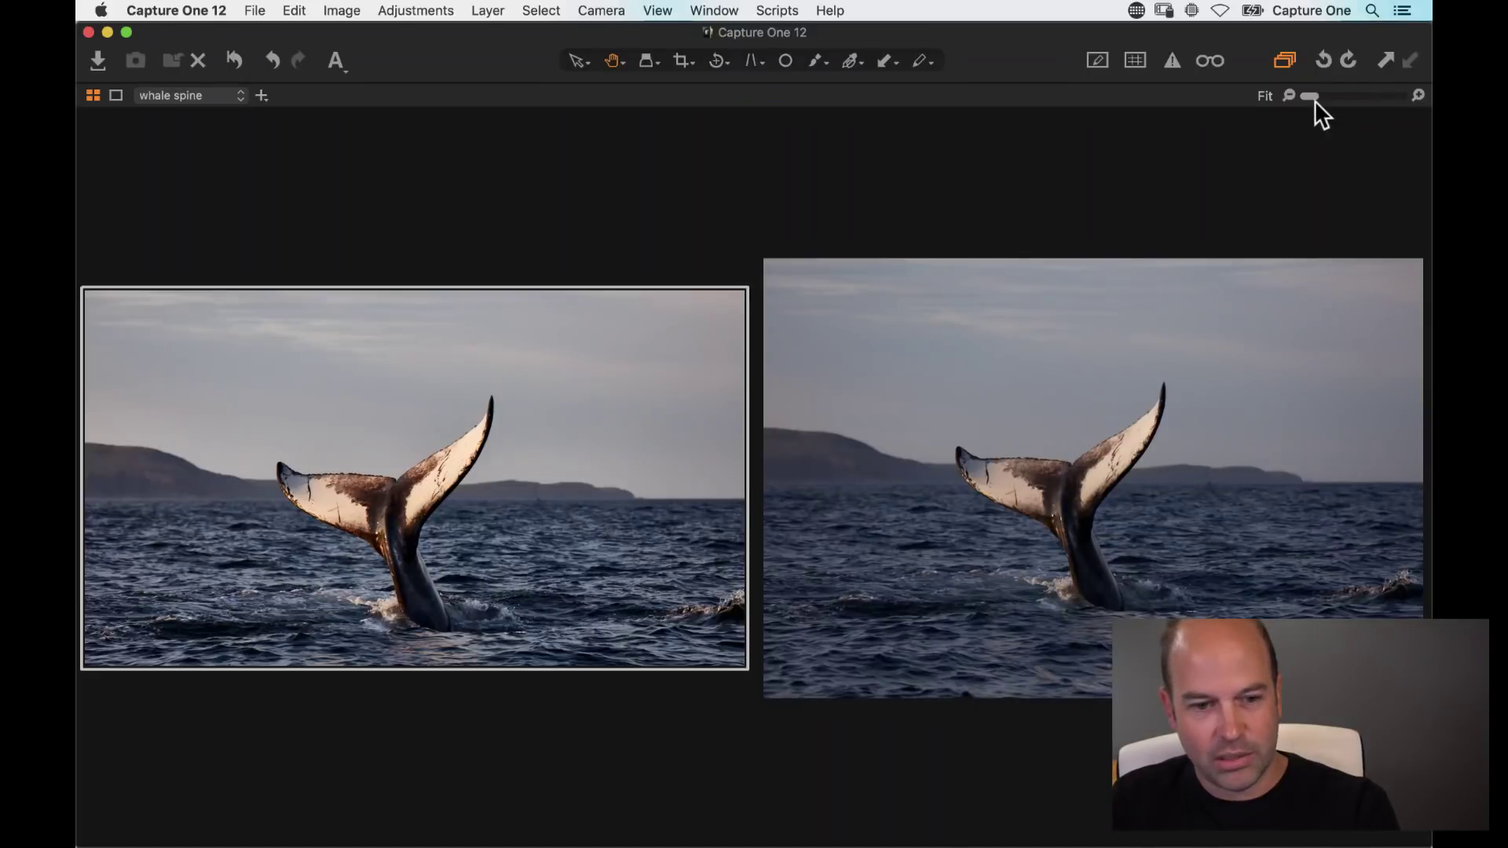
Step: Compare the tail's flukes and stem at 100% in both variants, lining up the edited one with the unadjusted one
click(1418, 95)
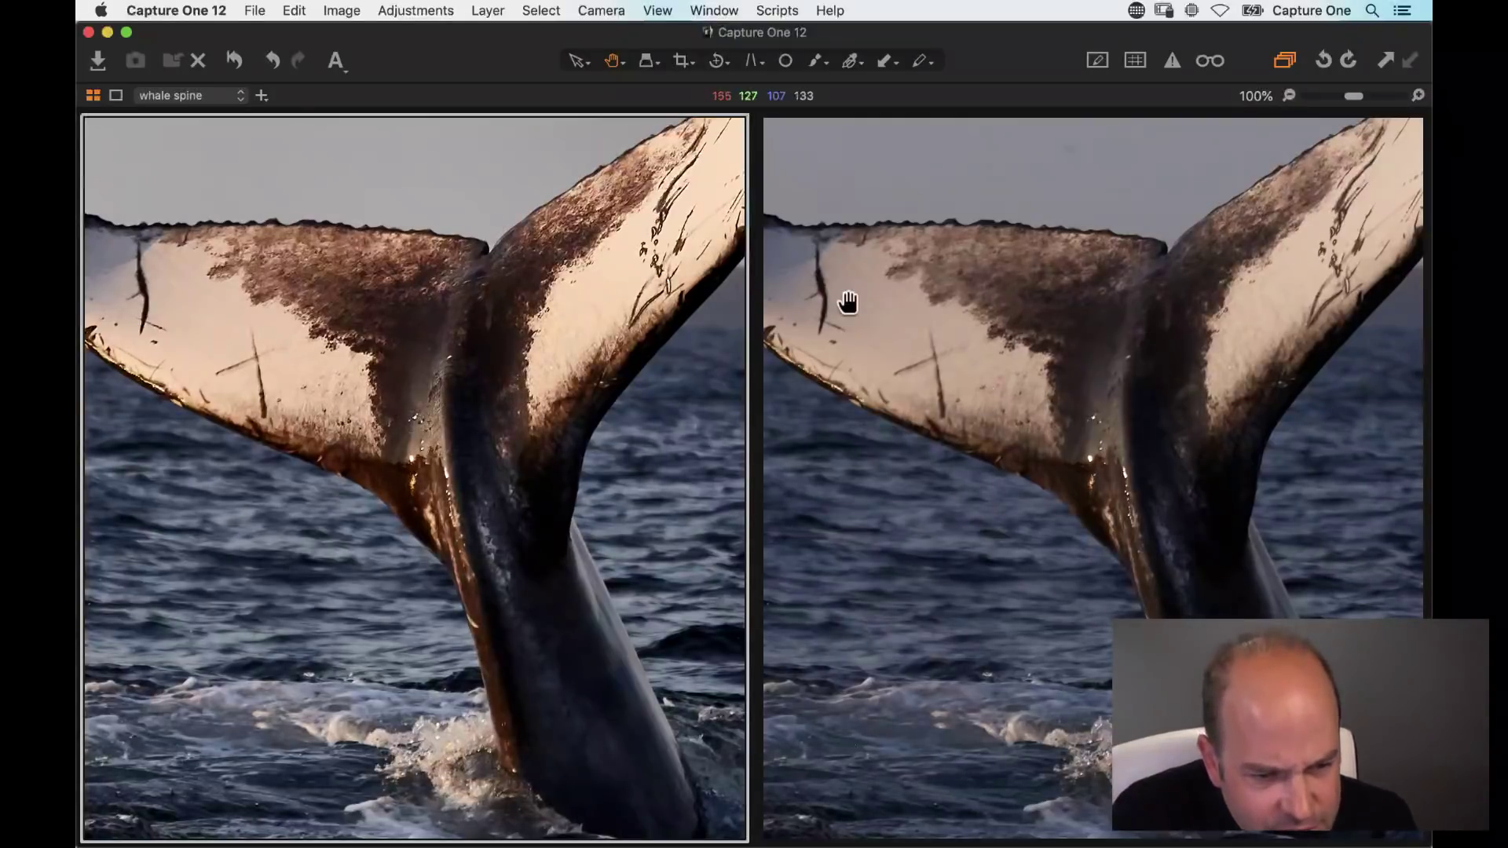
drag(1027, 198, 1018, 279)
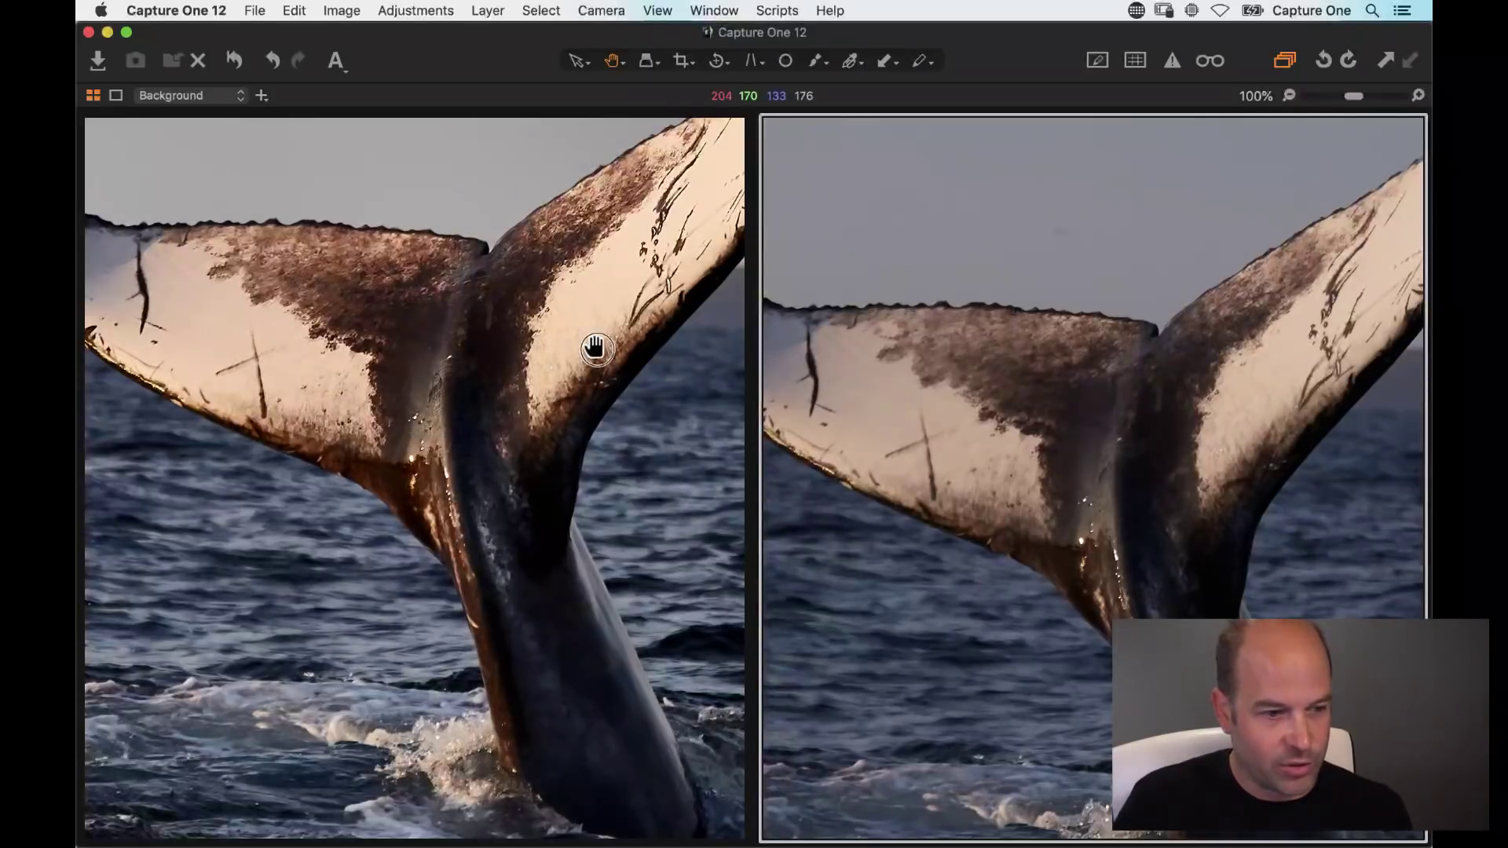
drag(596, 349, 610, 427)
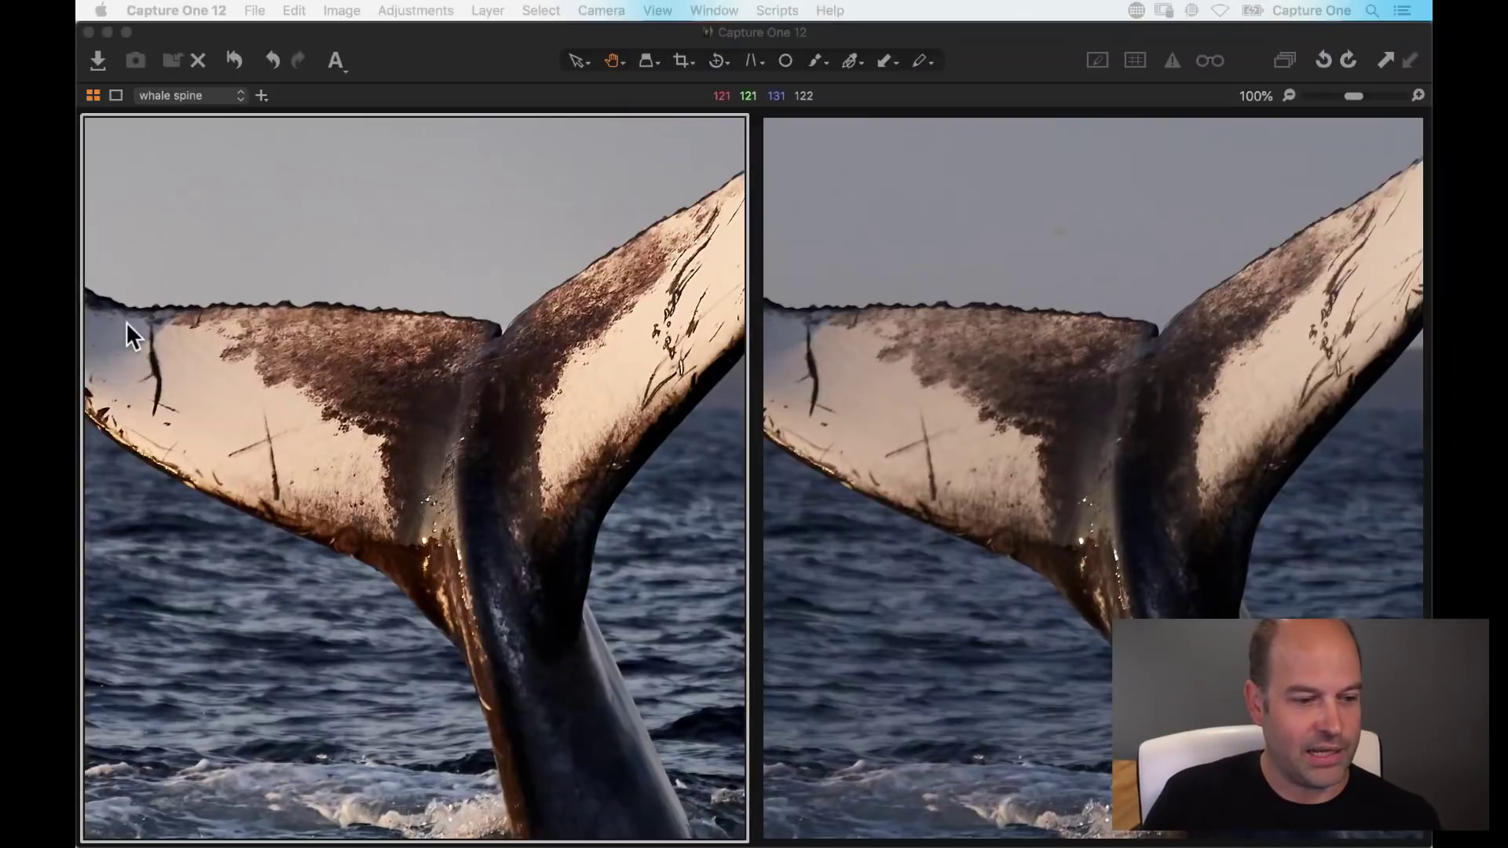
drag(390, 429, 370, 403)
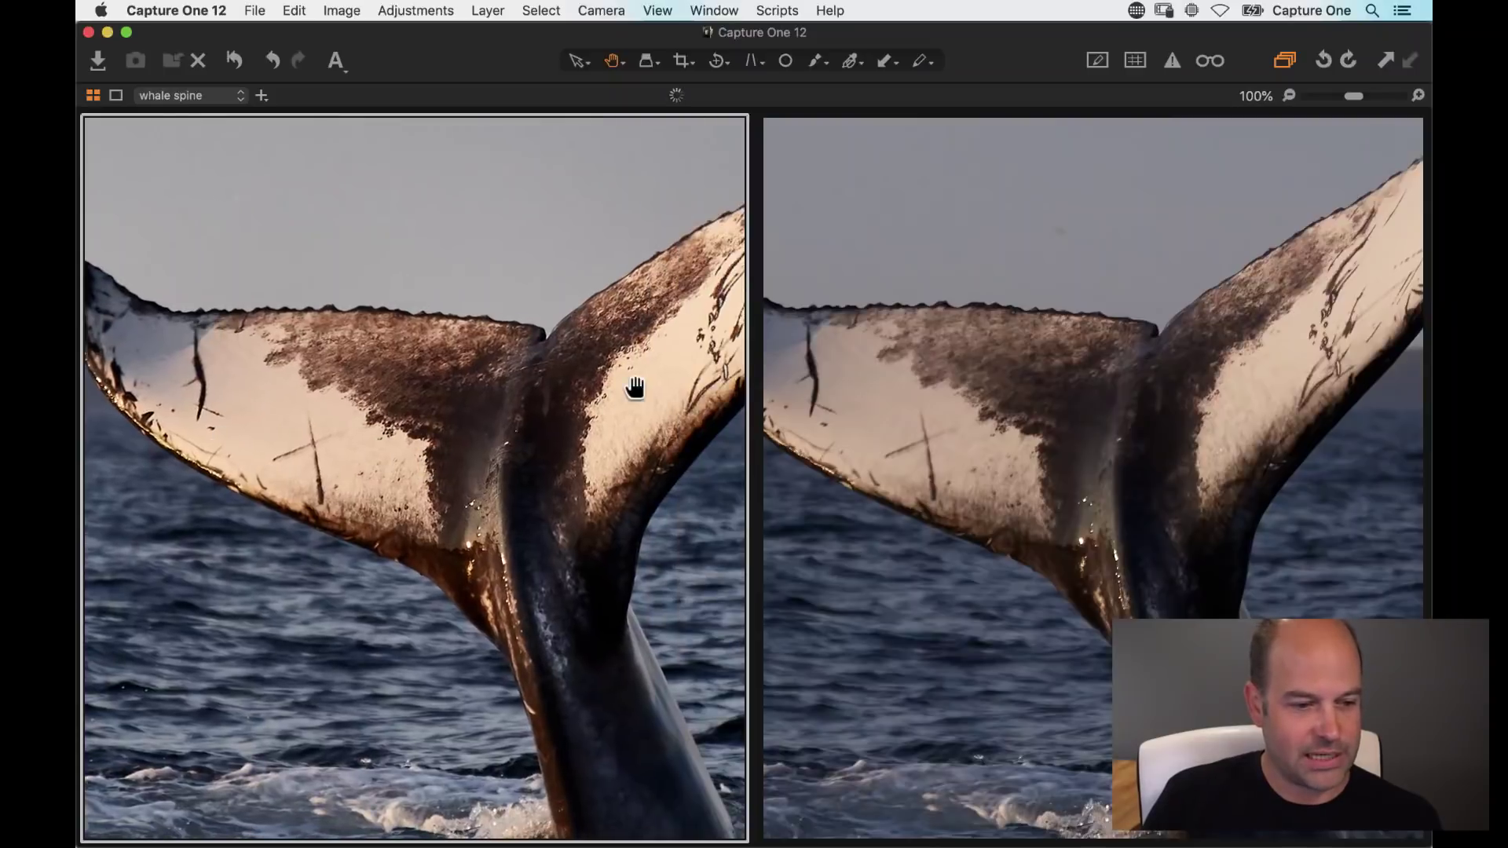
drag(639, 377, 546, 385)
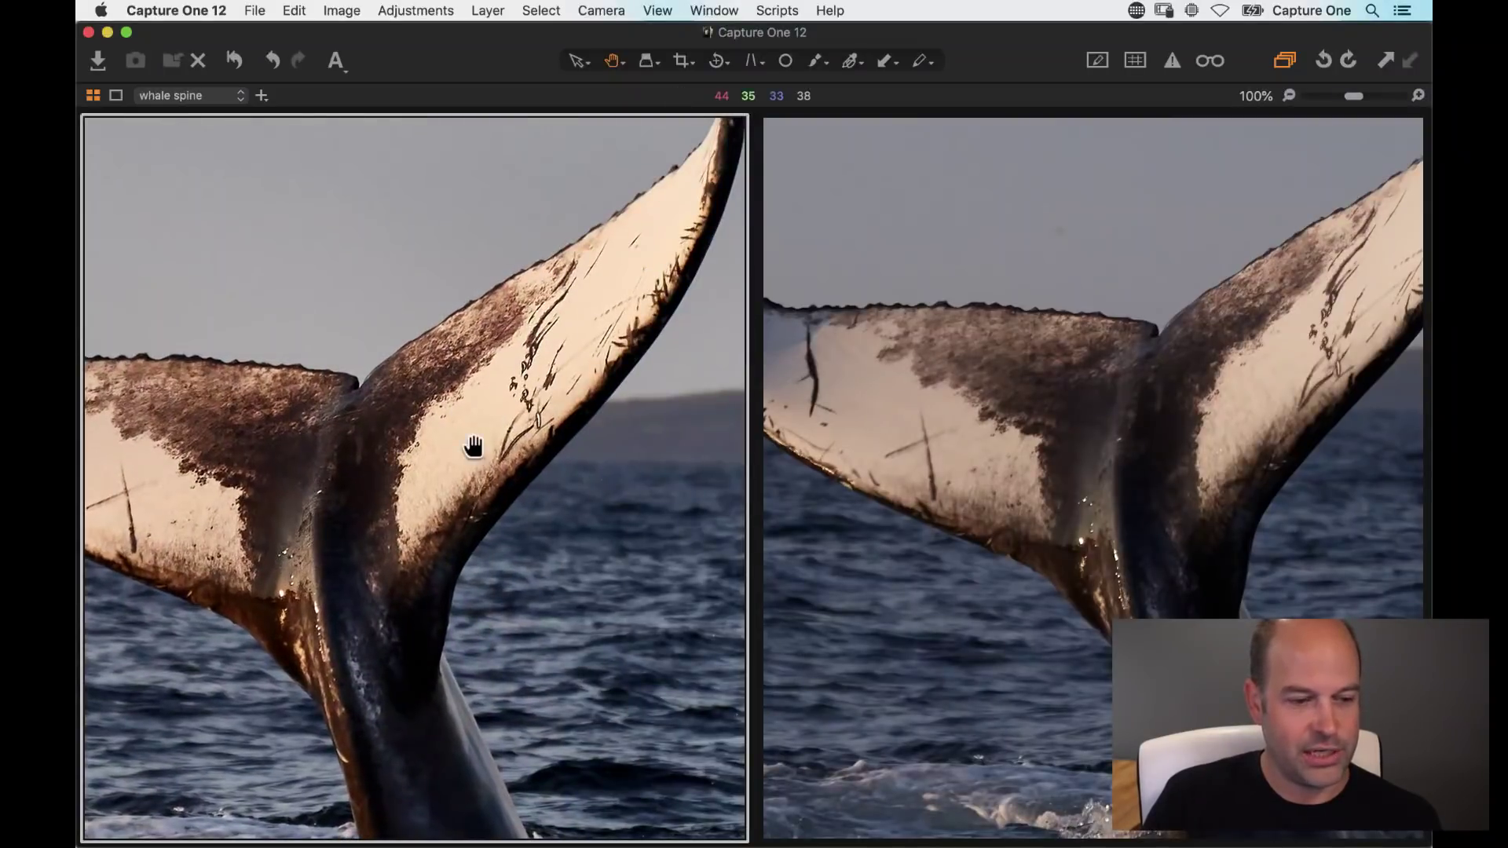
drag(322, 495, 516, 447)
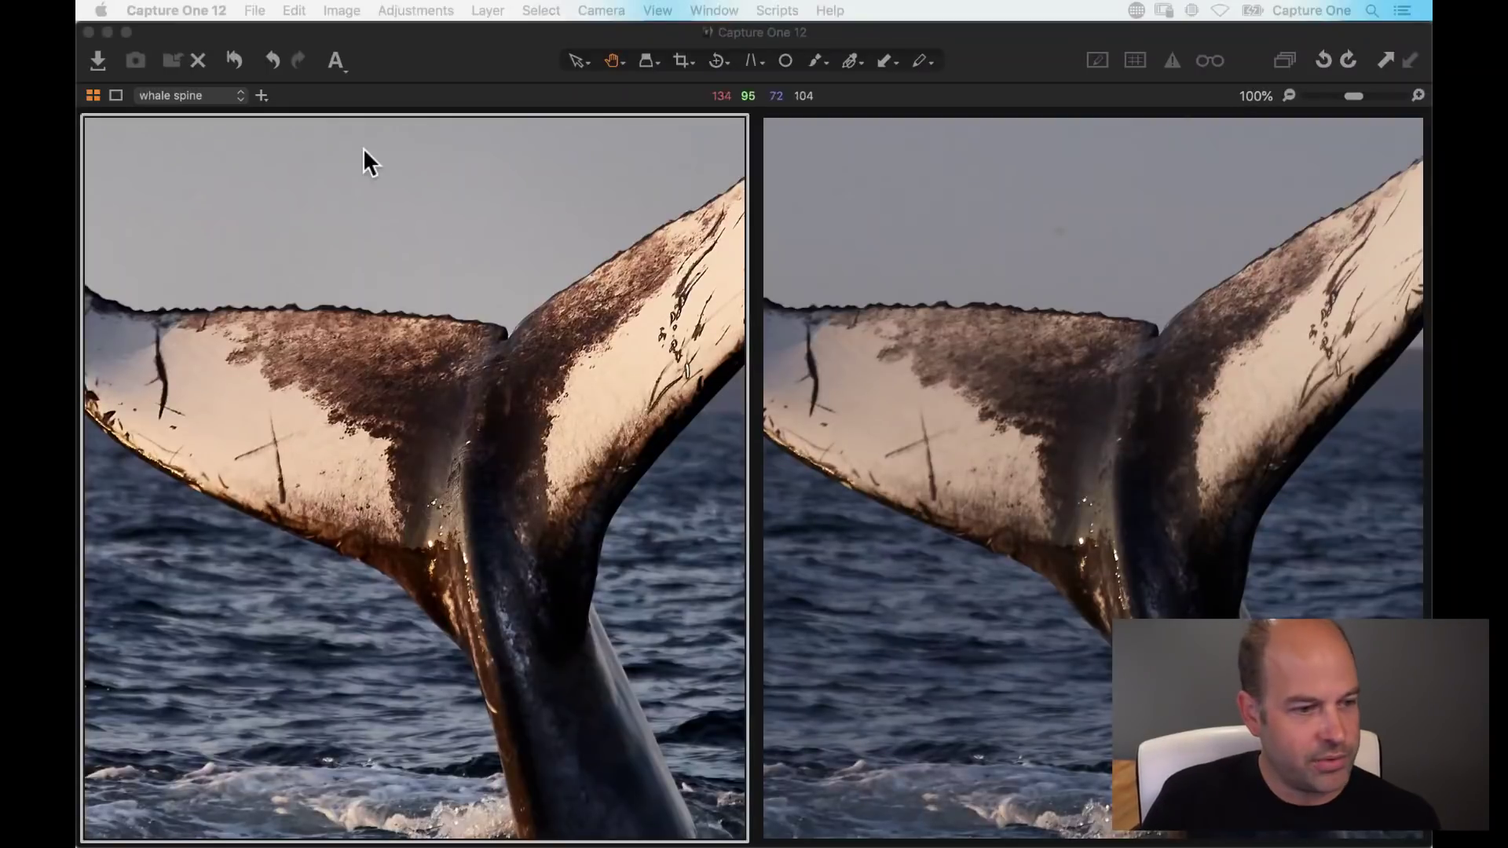
Step: Check the connected displays and their graphics cards in the Mac's system information, and close it
click(437, 26)
click(101, 11)
click(105, 28)
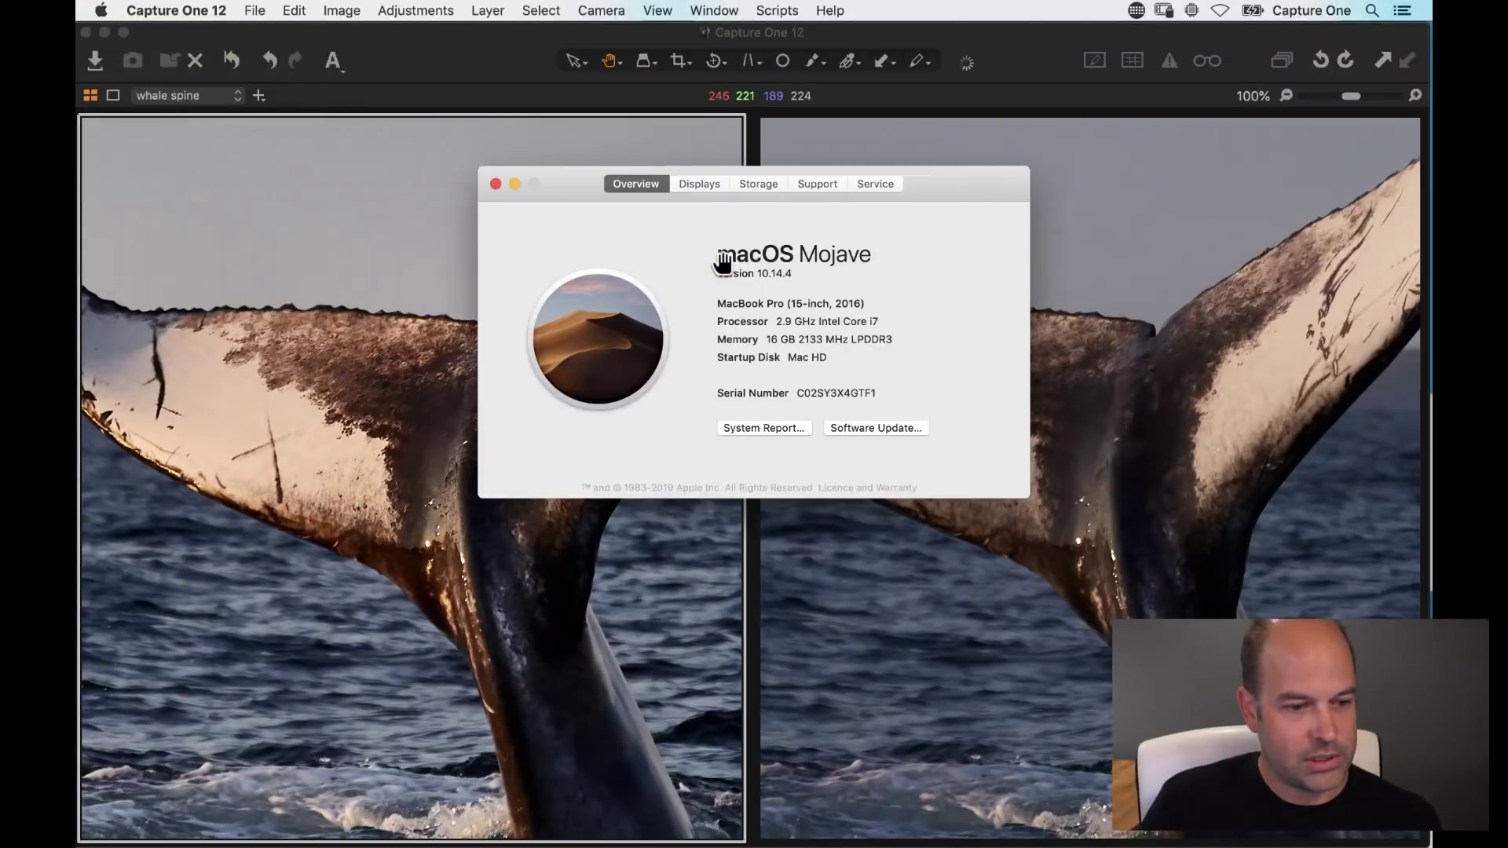
click(701, 185)
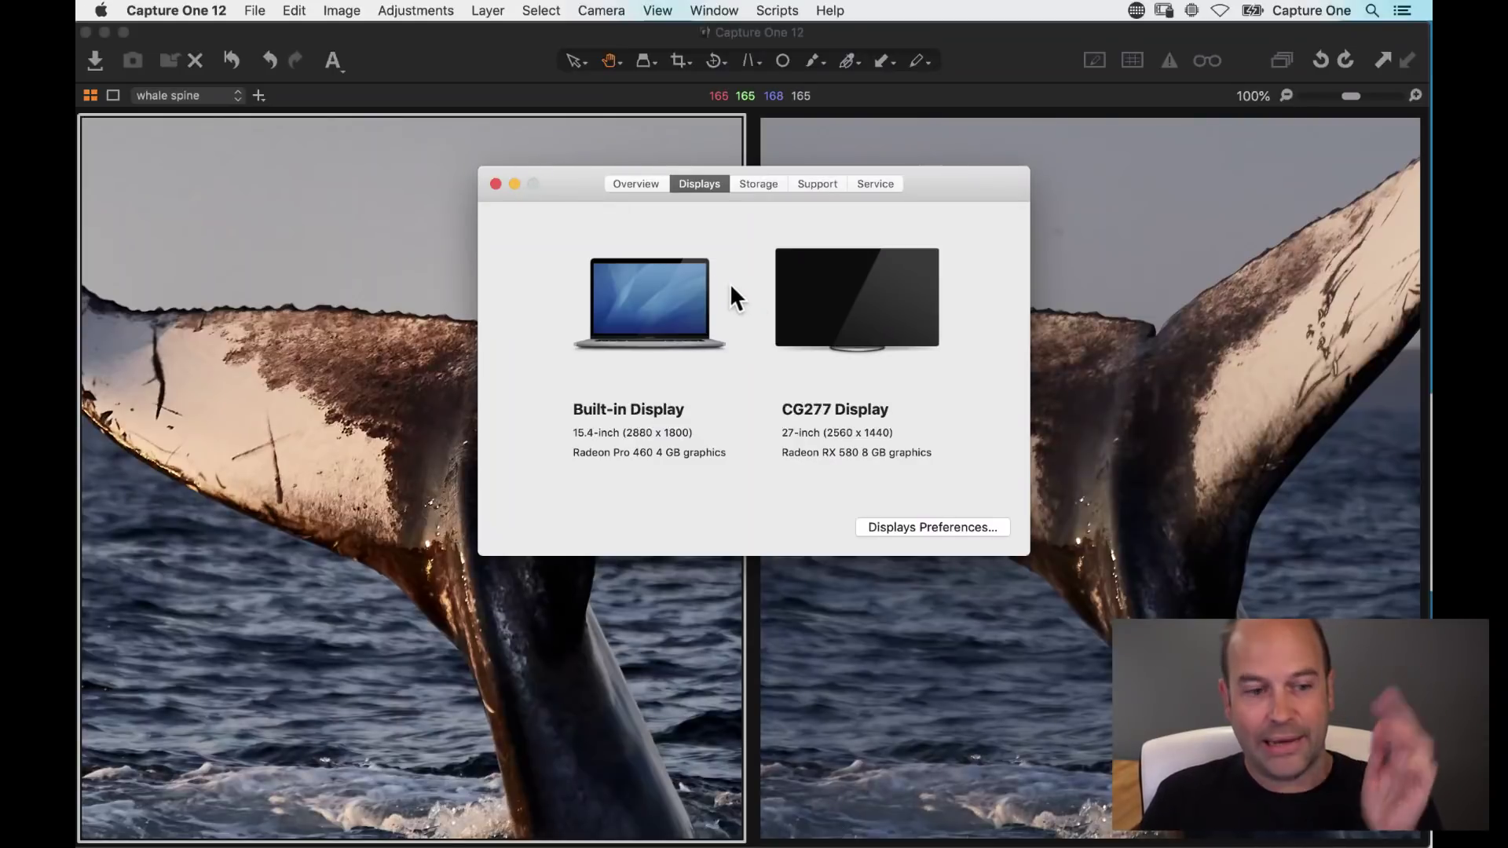
click(495, 183)
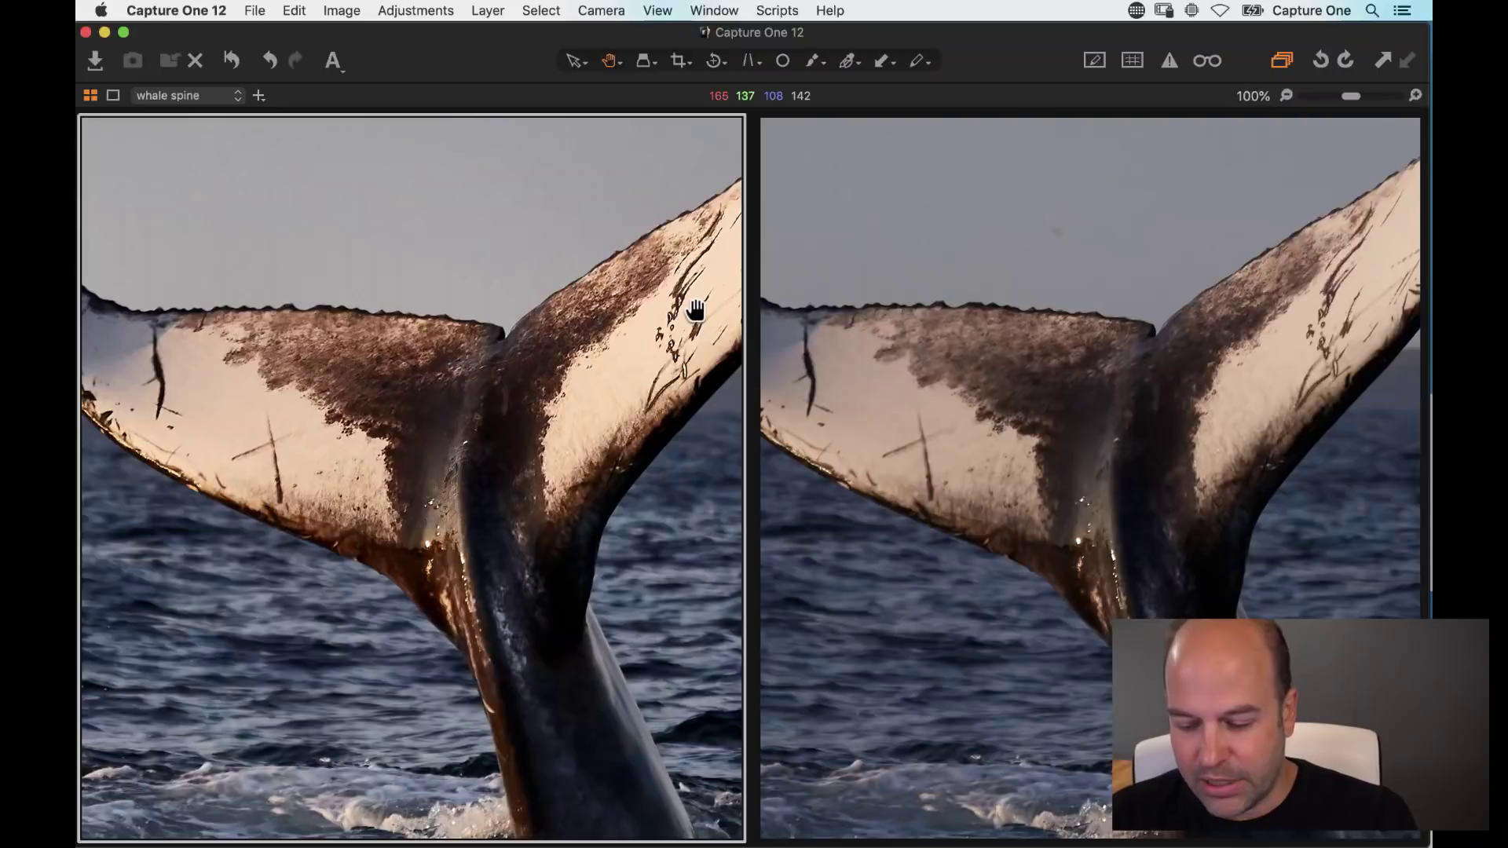
Step: Show the image browser and the tools again beside the two whale tail variants
key(super+b)
key(super+t)
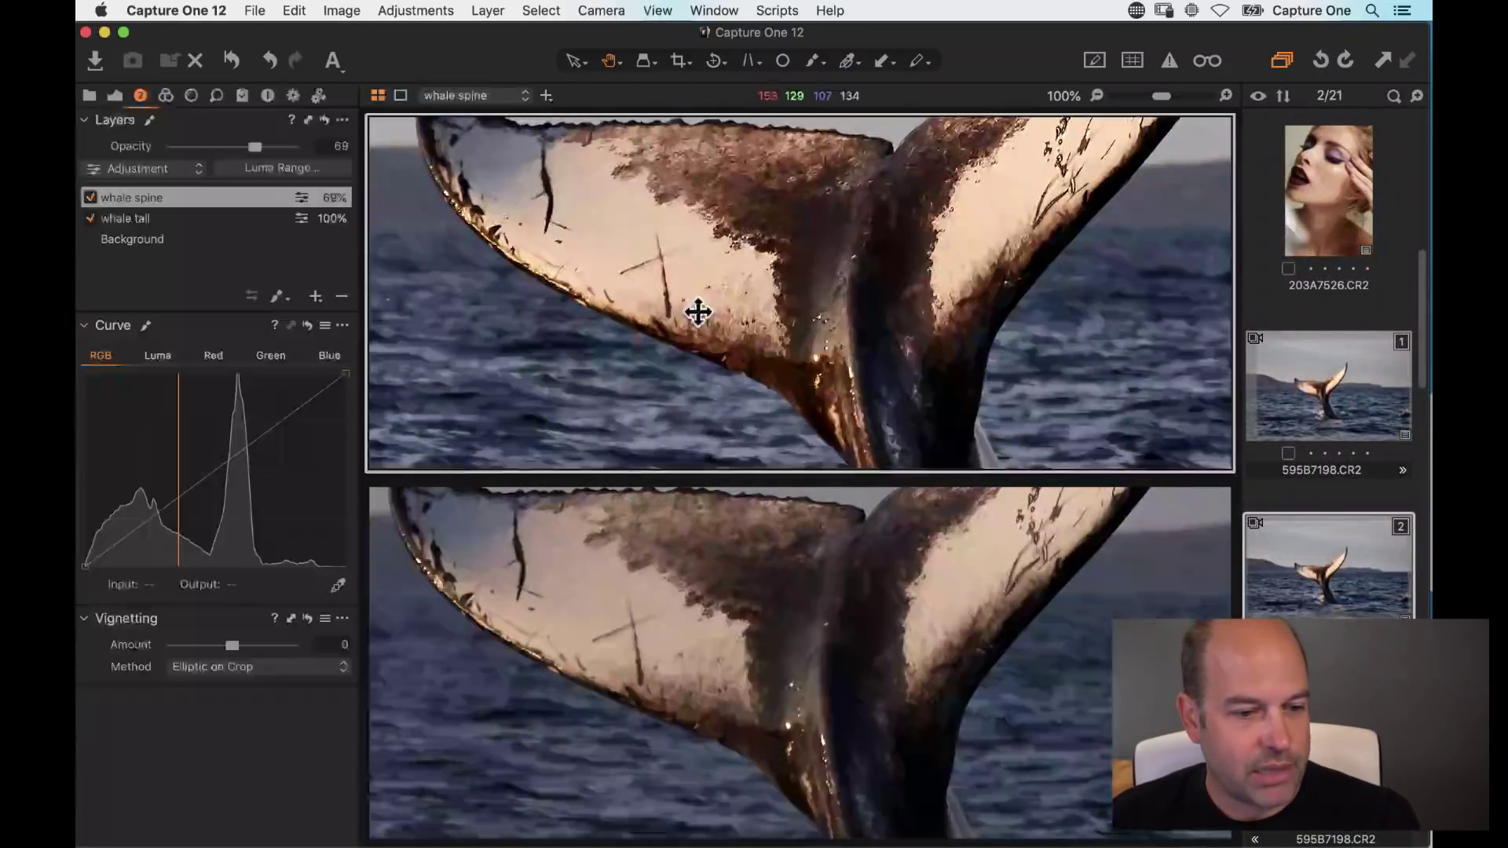
click(657, 10)
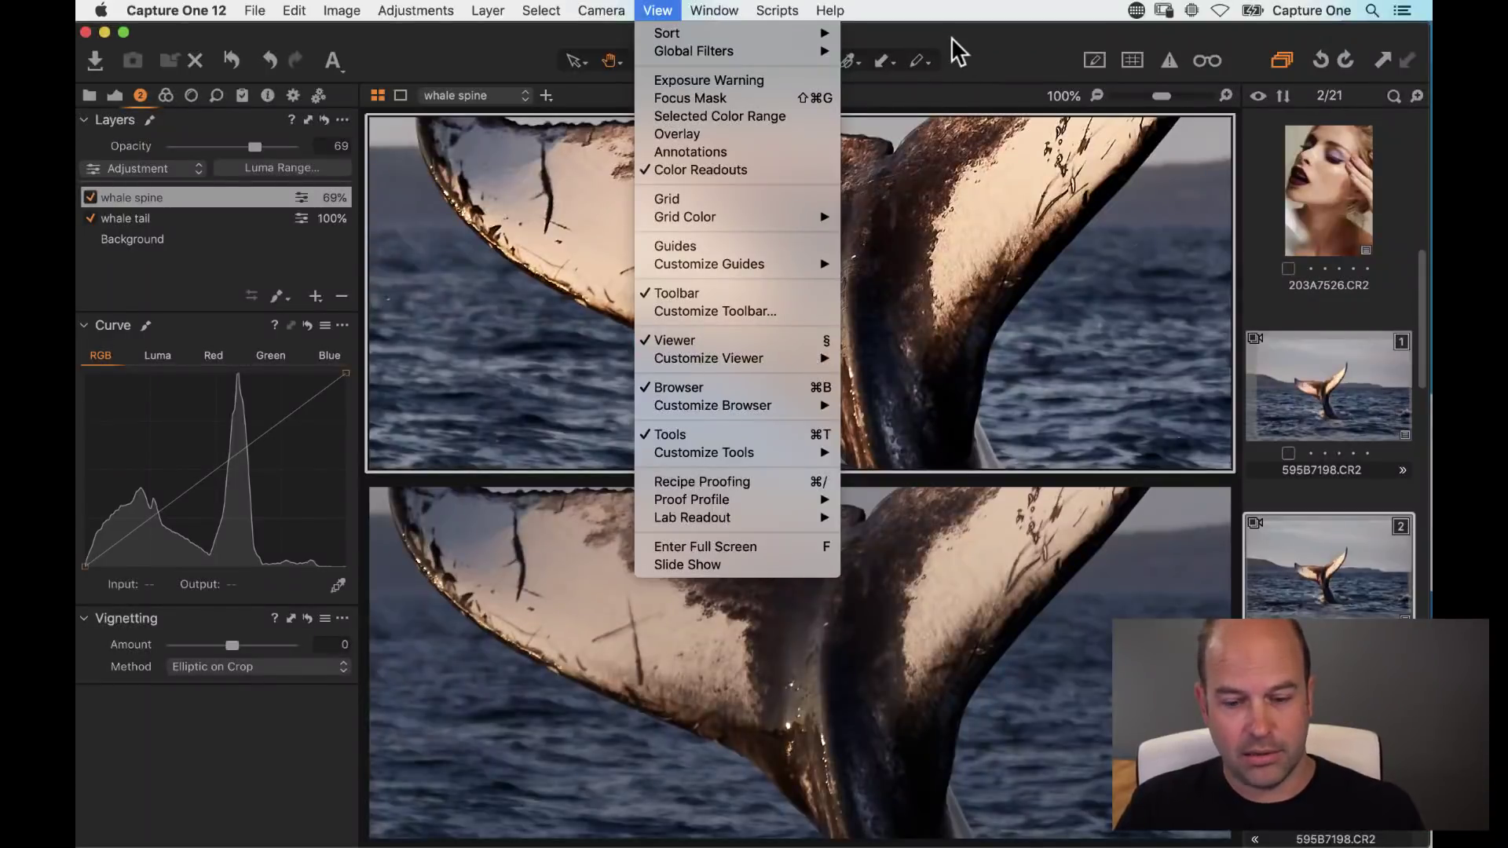
click(962, 55)
Step: Find the portrait DSC01976.ARW among the full-window thumbnails and display it fitted in the viewer with the browser hidden
key(section)
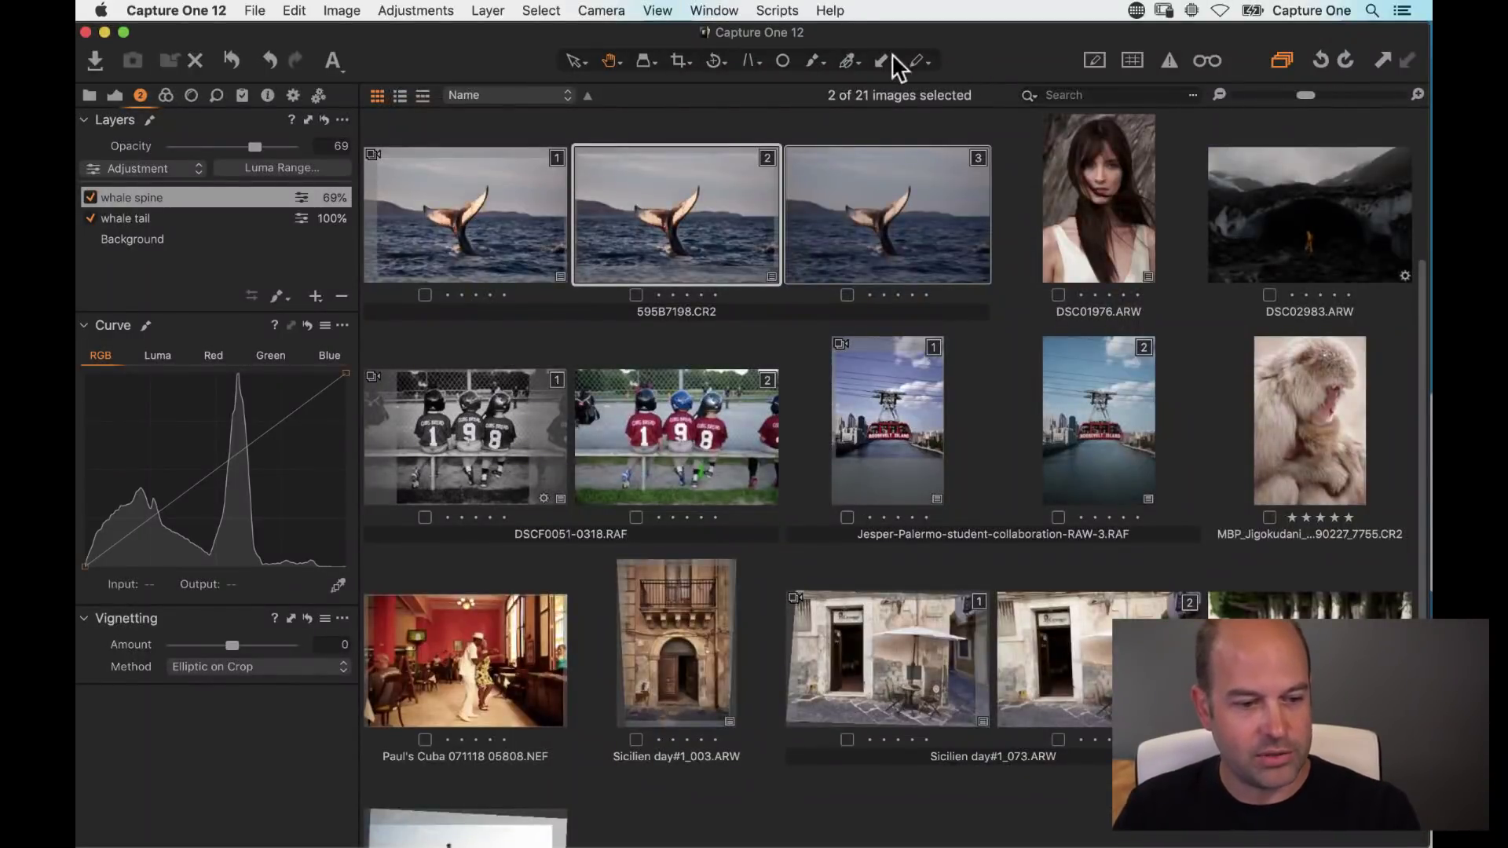
scroll(871, 460, up, 3)
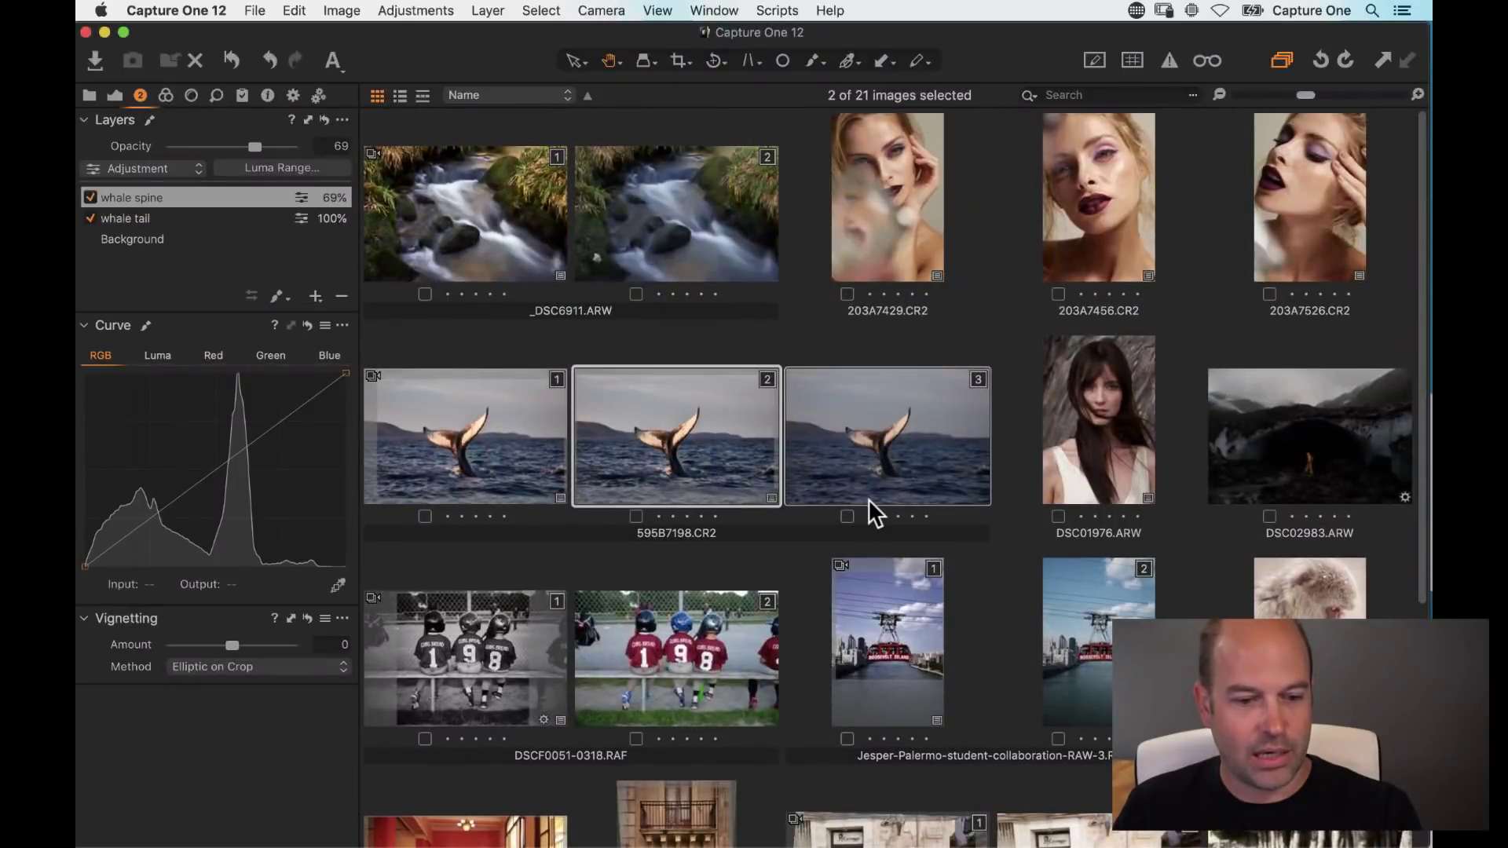
click(1082, 440)
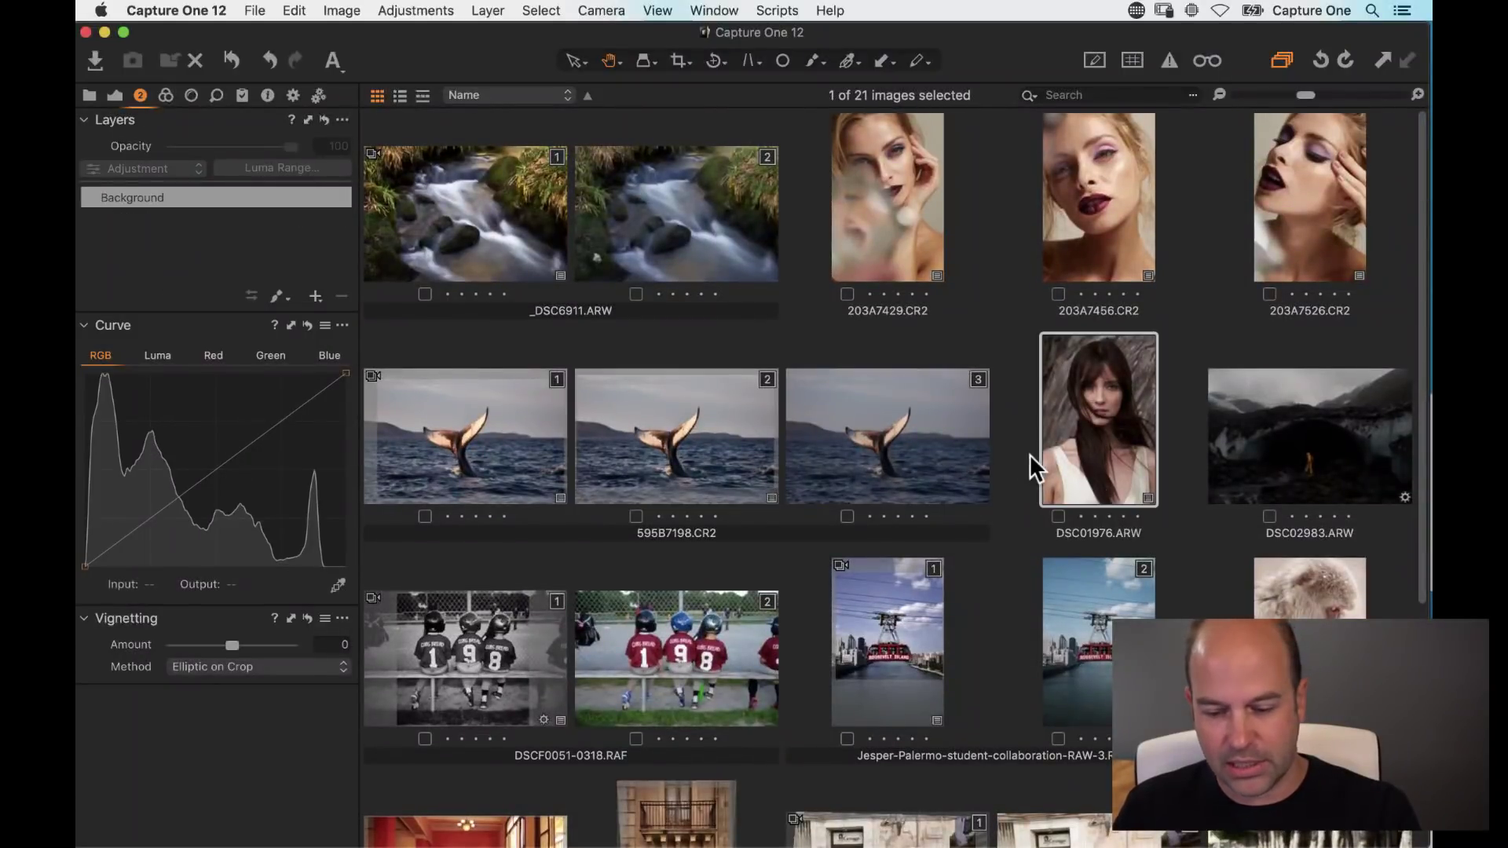
key(section)
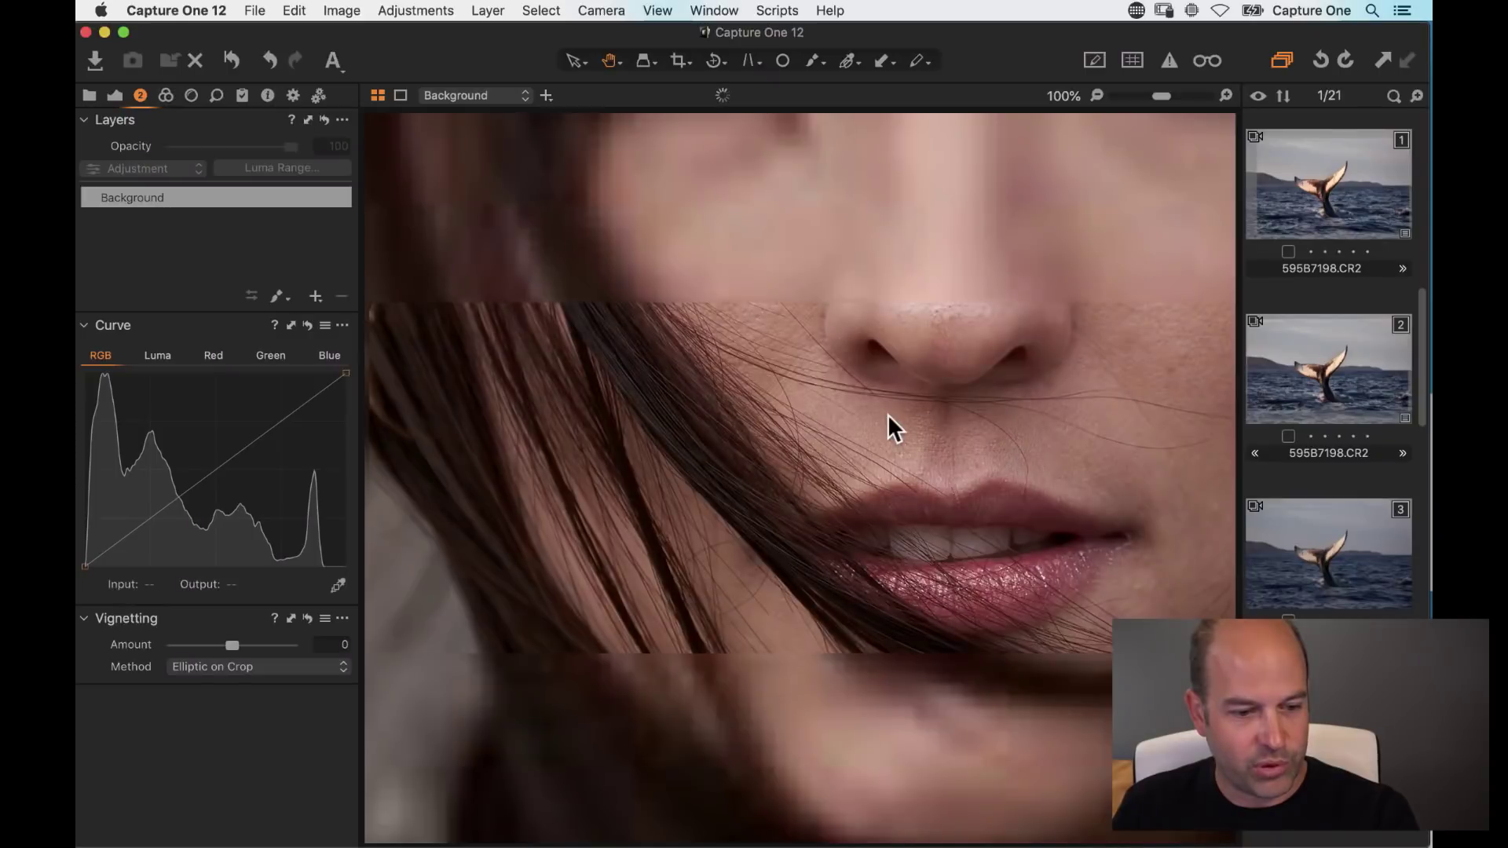
click(883, 410)
click(885, 420)
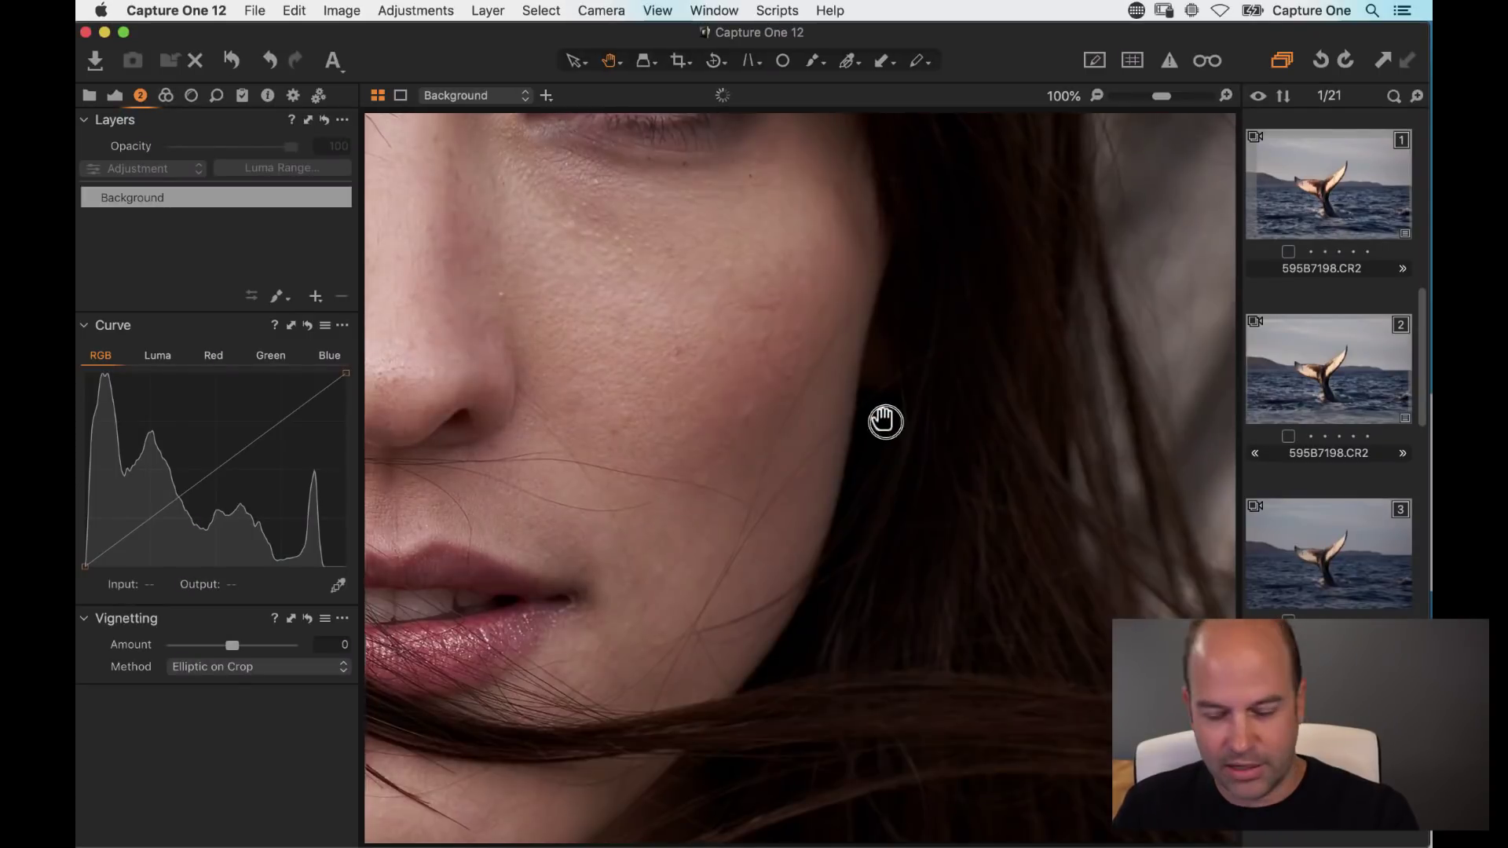
click(884, 424)
key(super+shift+b)
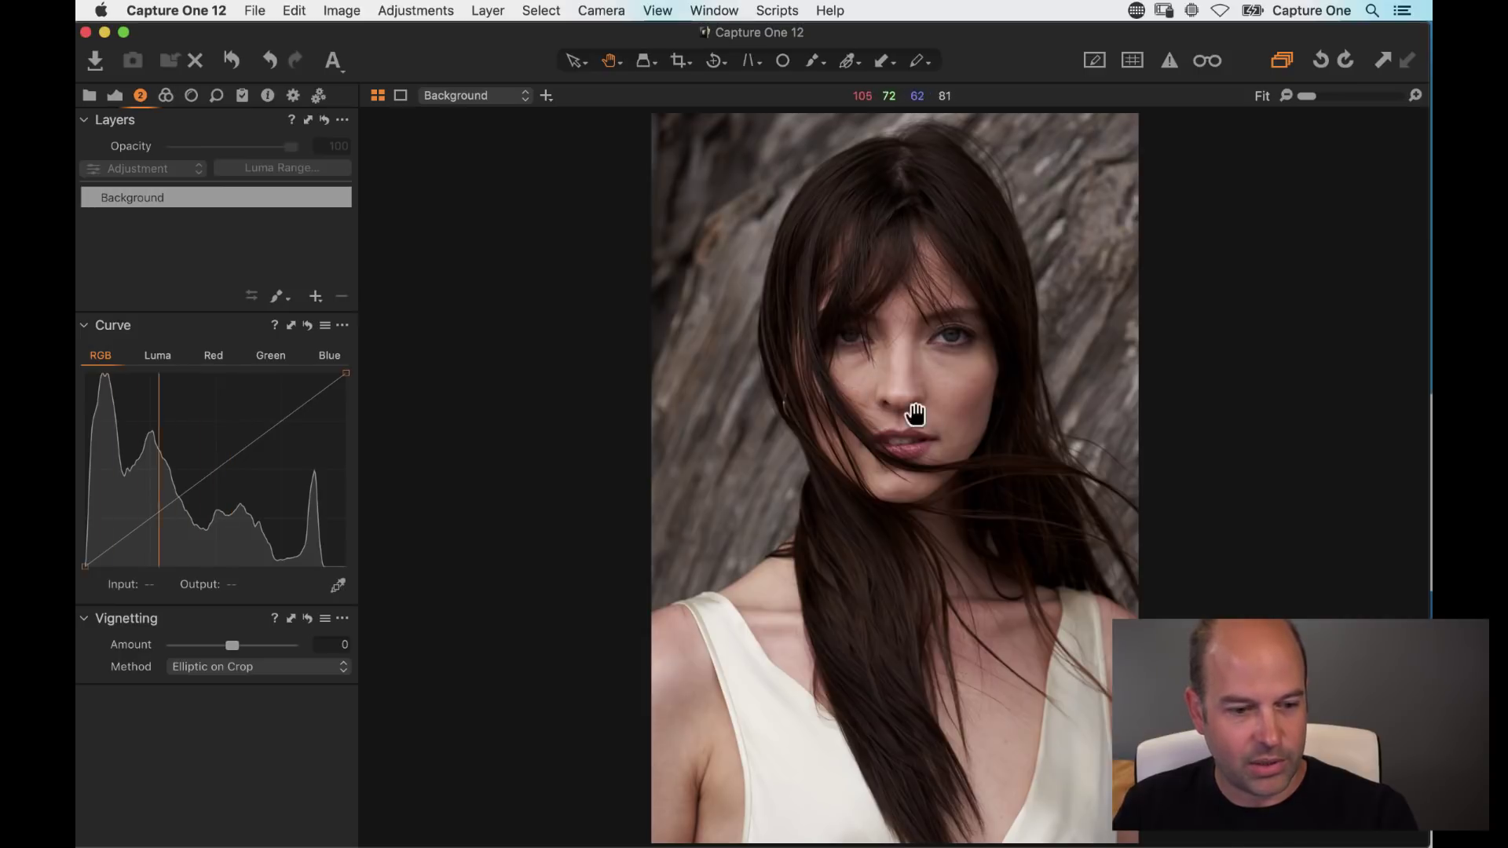
Step: Brighten the portrait with exposure 0.33, auto-adjust its levels, and set the contrast to 7
click(116, 97)
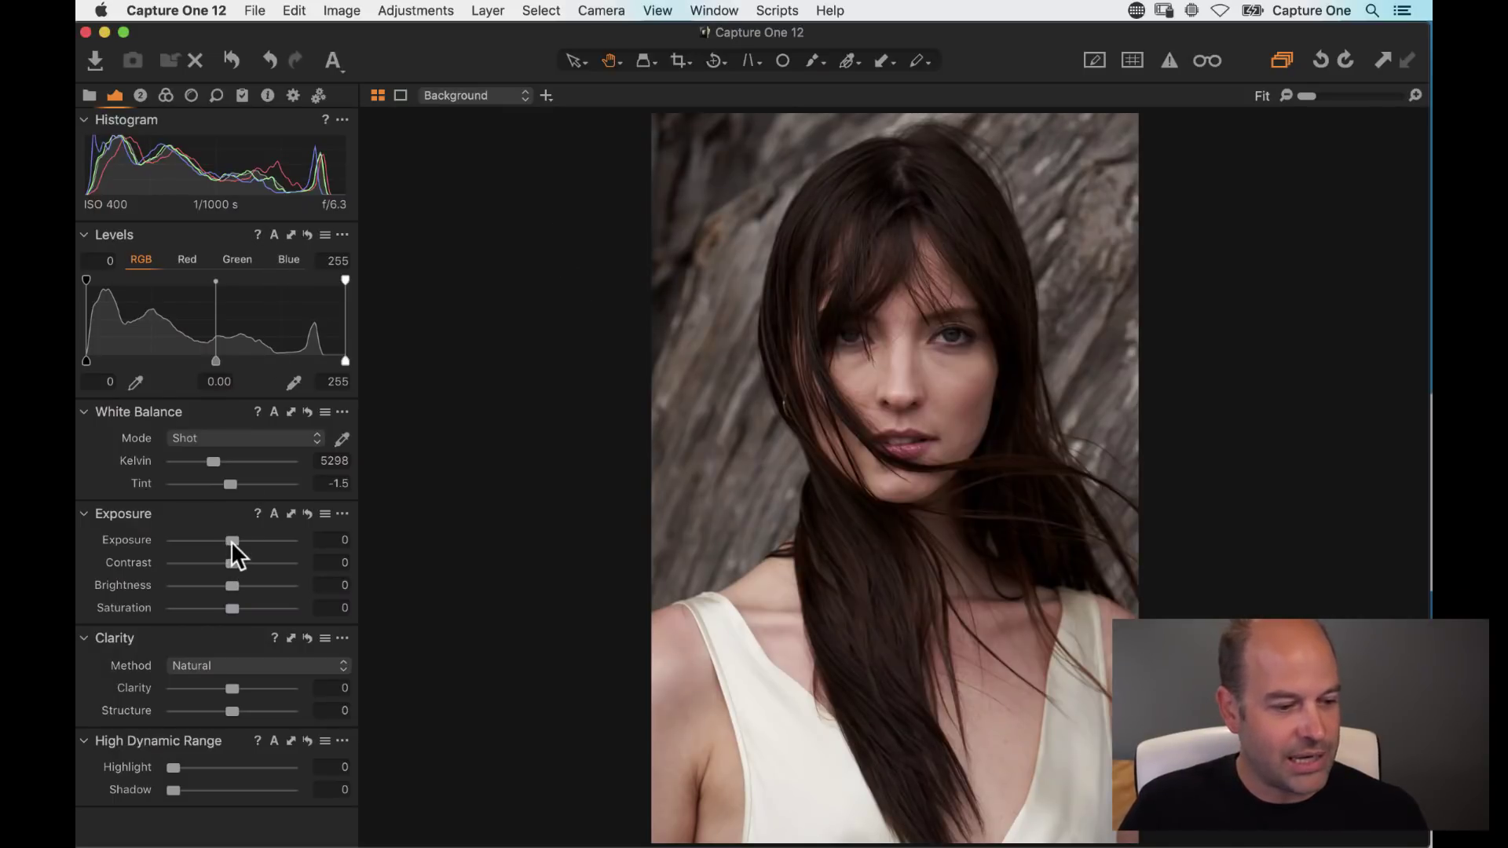
drag(232, 540, 240, 540)
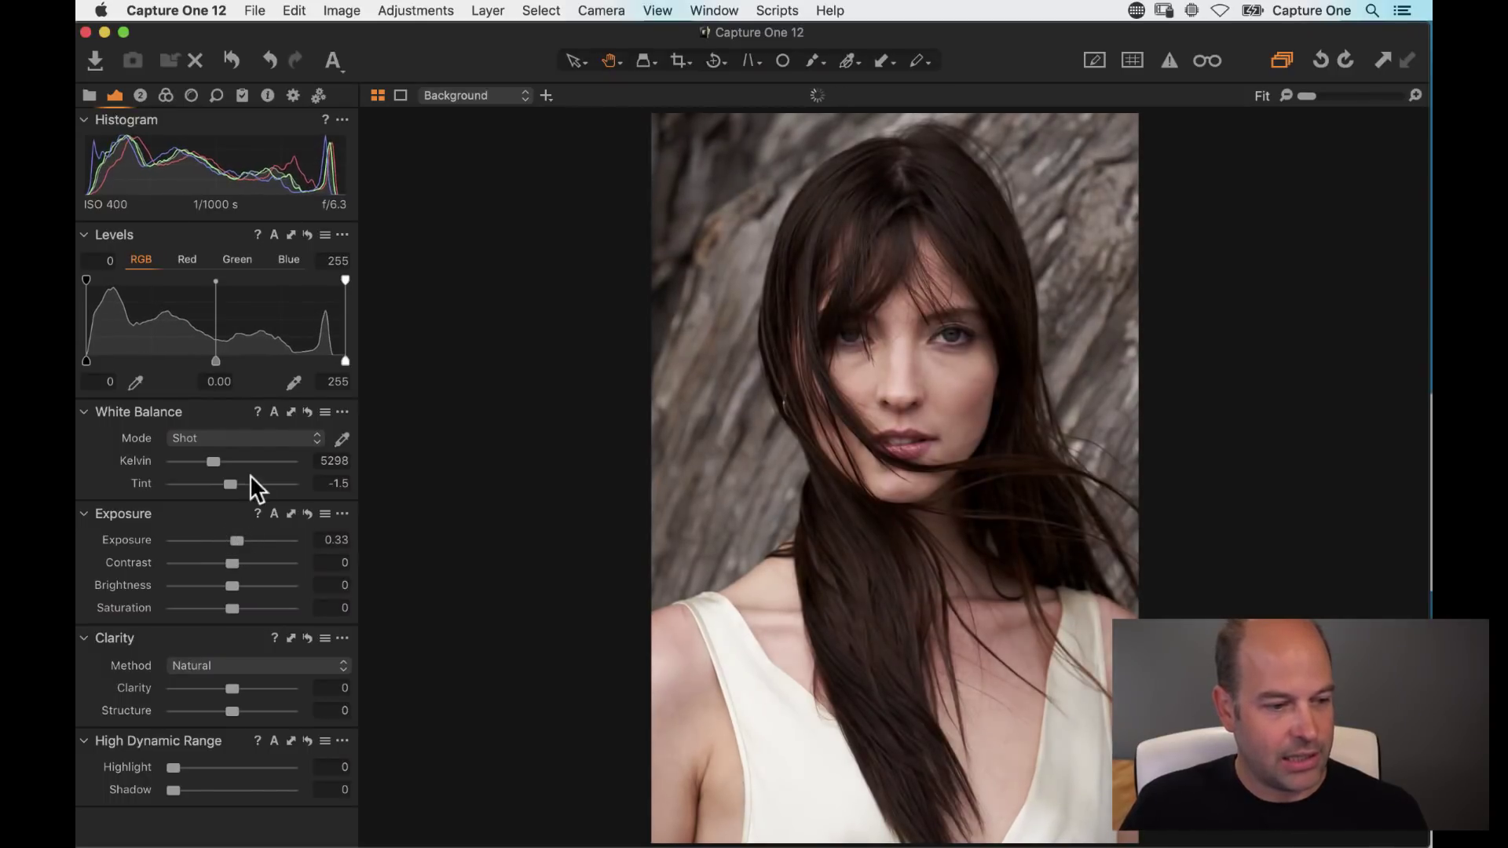
click(274, 235)
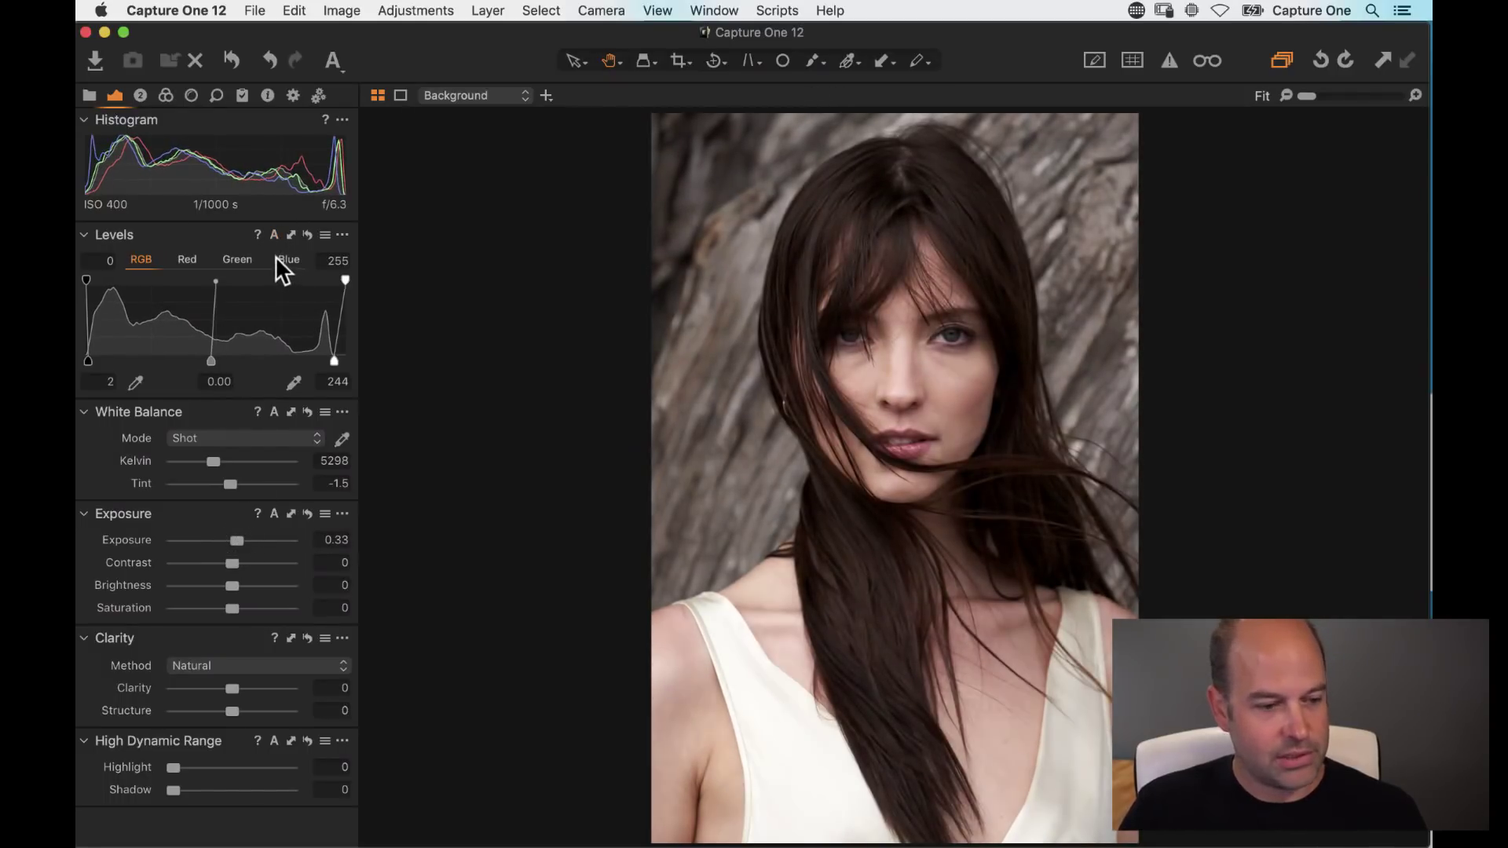
drag(231, 565, 240, 565)
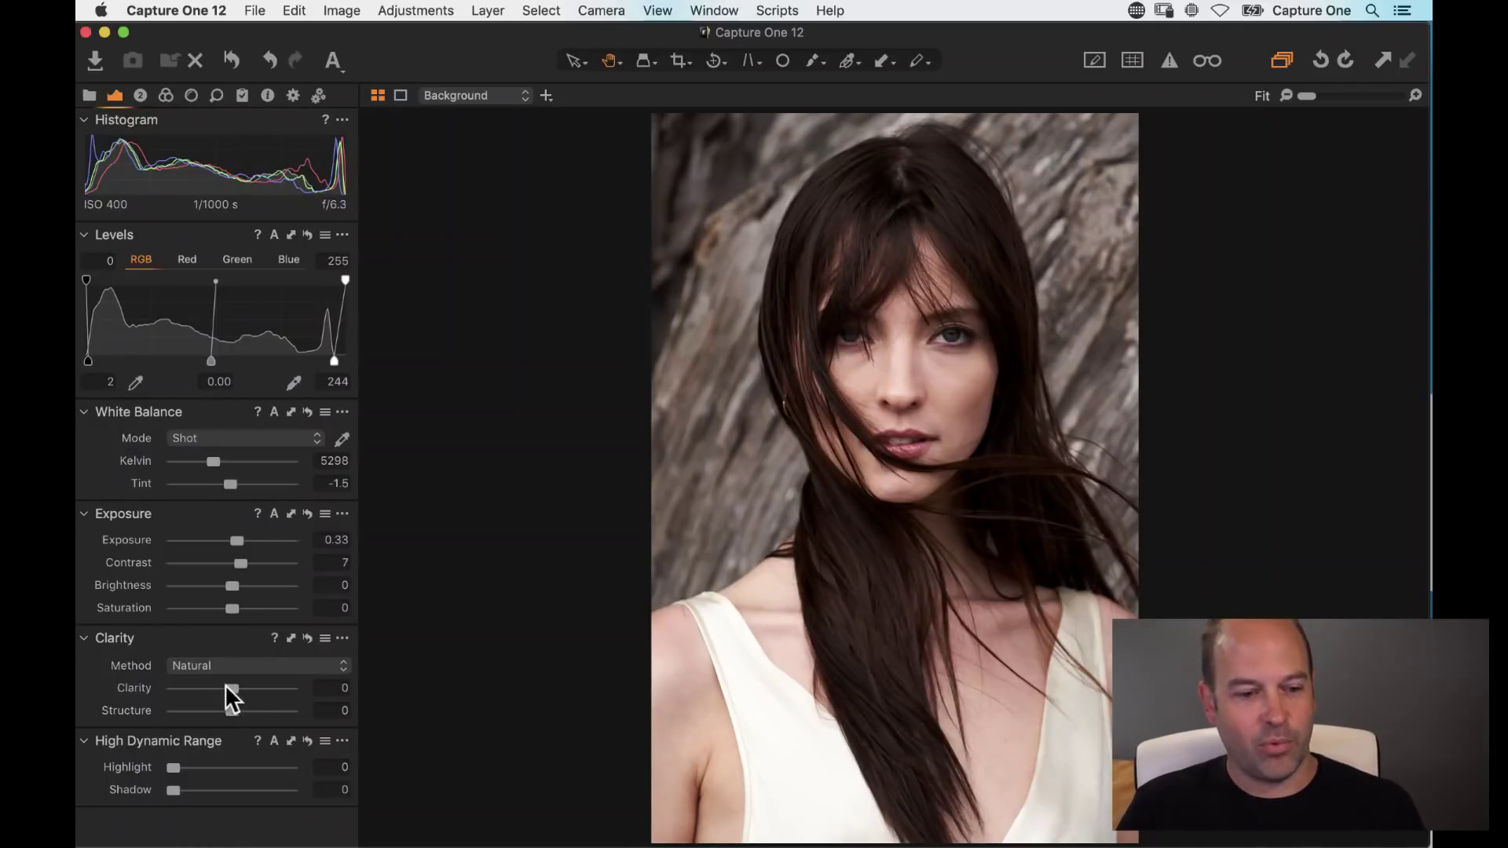
Step: Try a strong Natural clarity of 82 on the portrait, reduce it to 6, and lift the shadows to 8
drag(232, 688, 280, 688)
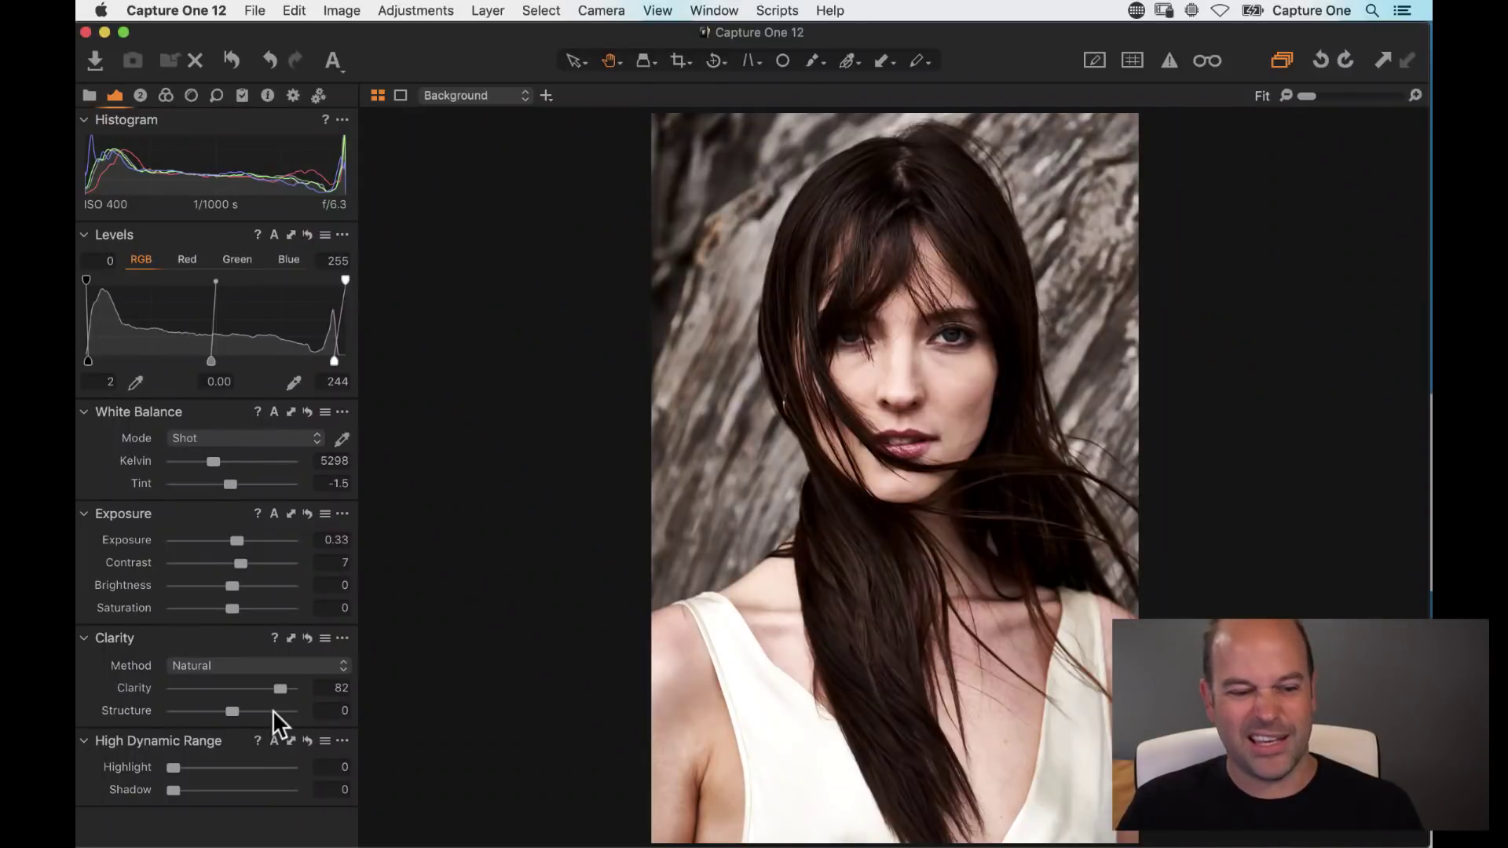
drag(281, 687, 235, 690)
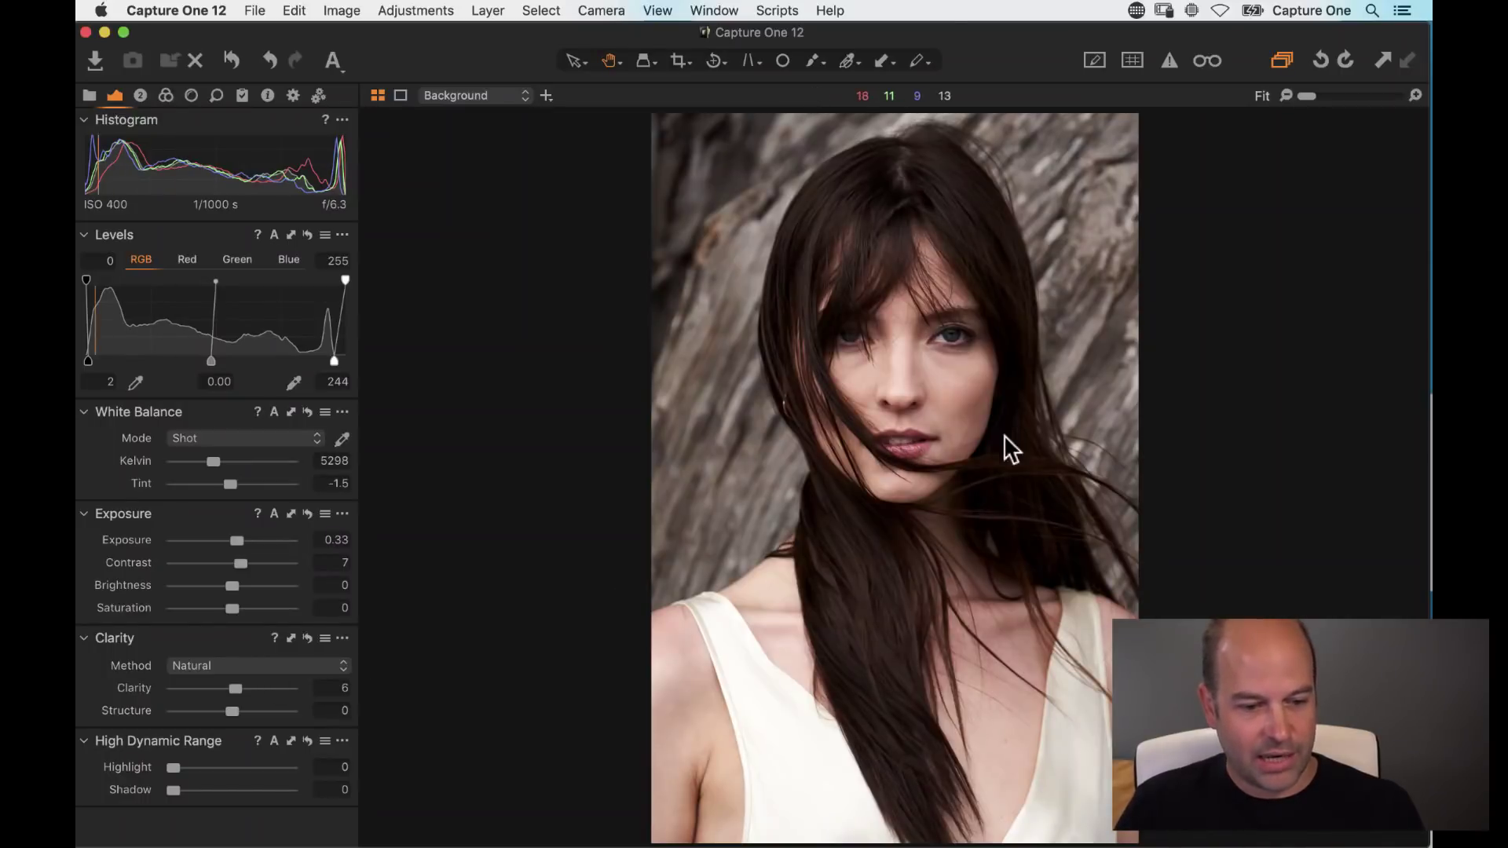
drag(174, 793, 179, 794)
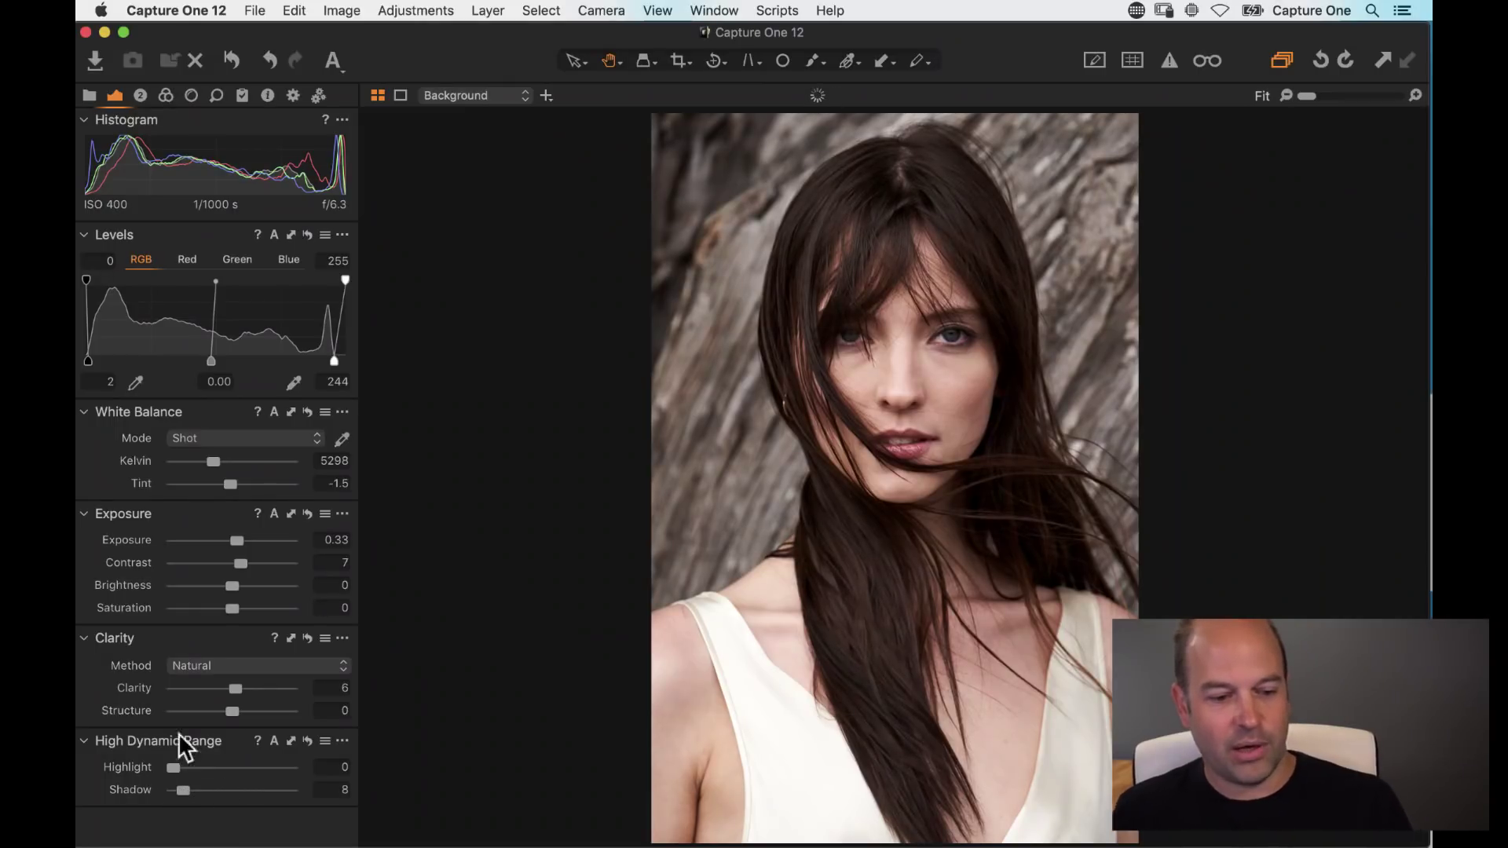
Step: Examine the face at 100% and read the lens and camera details in the portrait's metadata
click(902, 393)
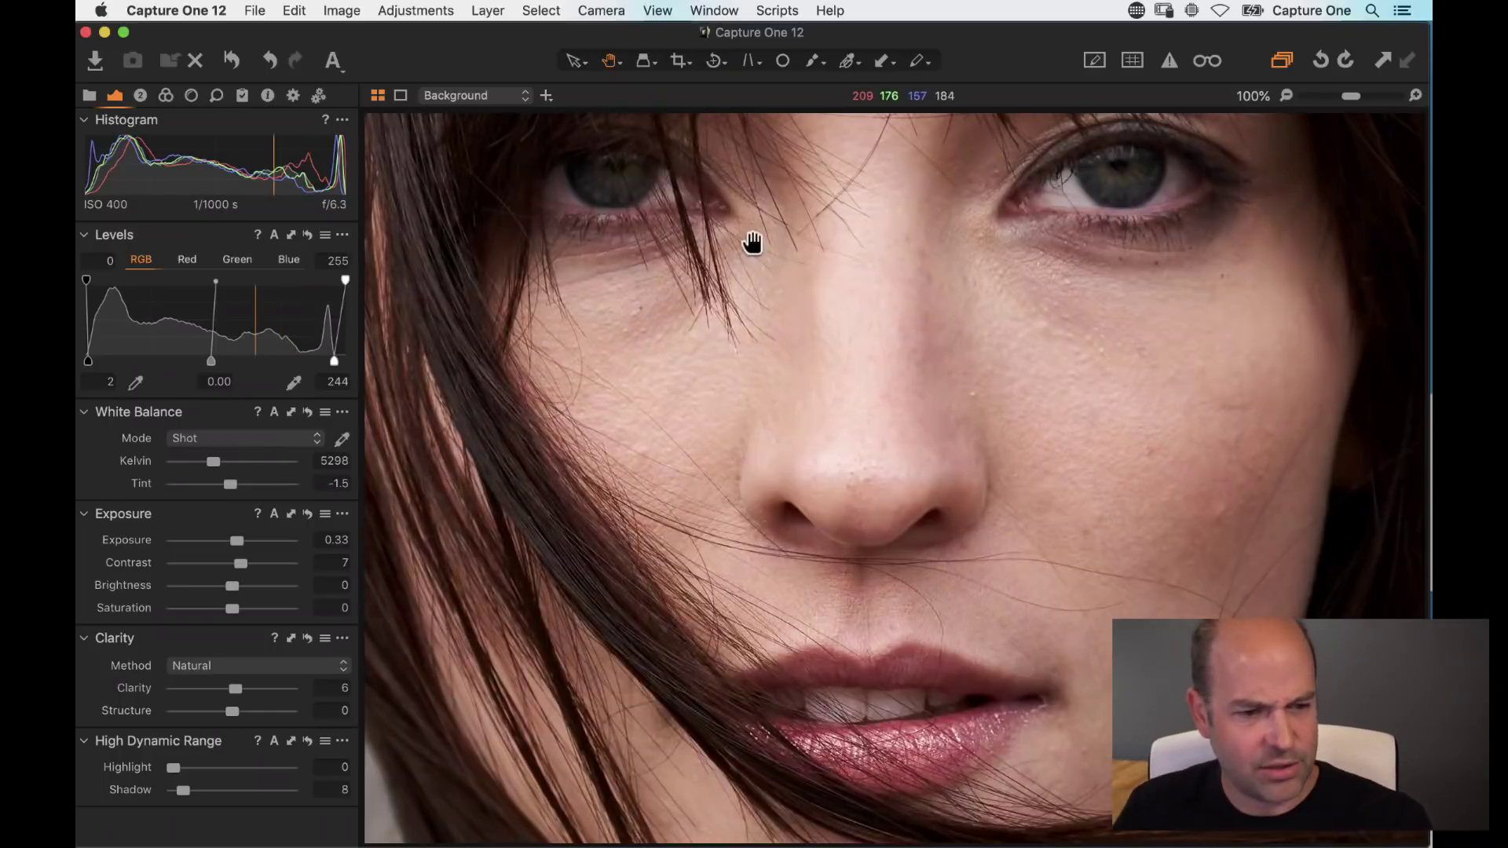
click(267, 95)
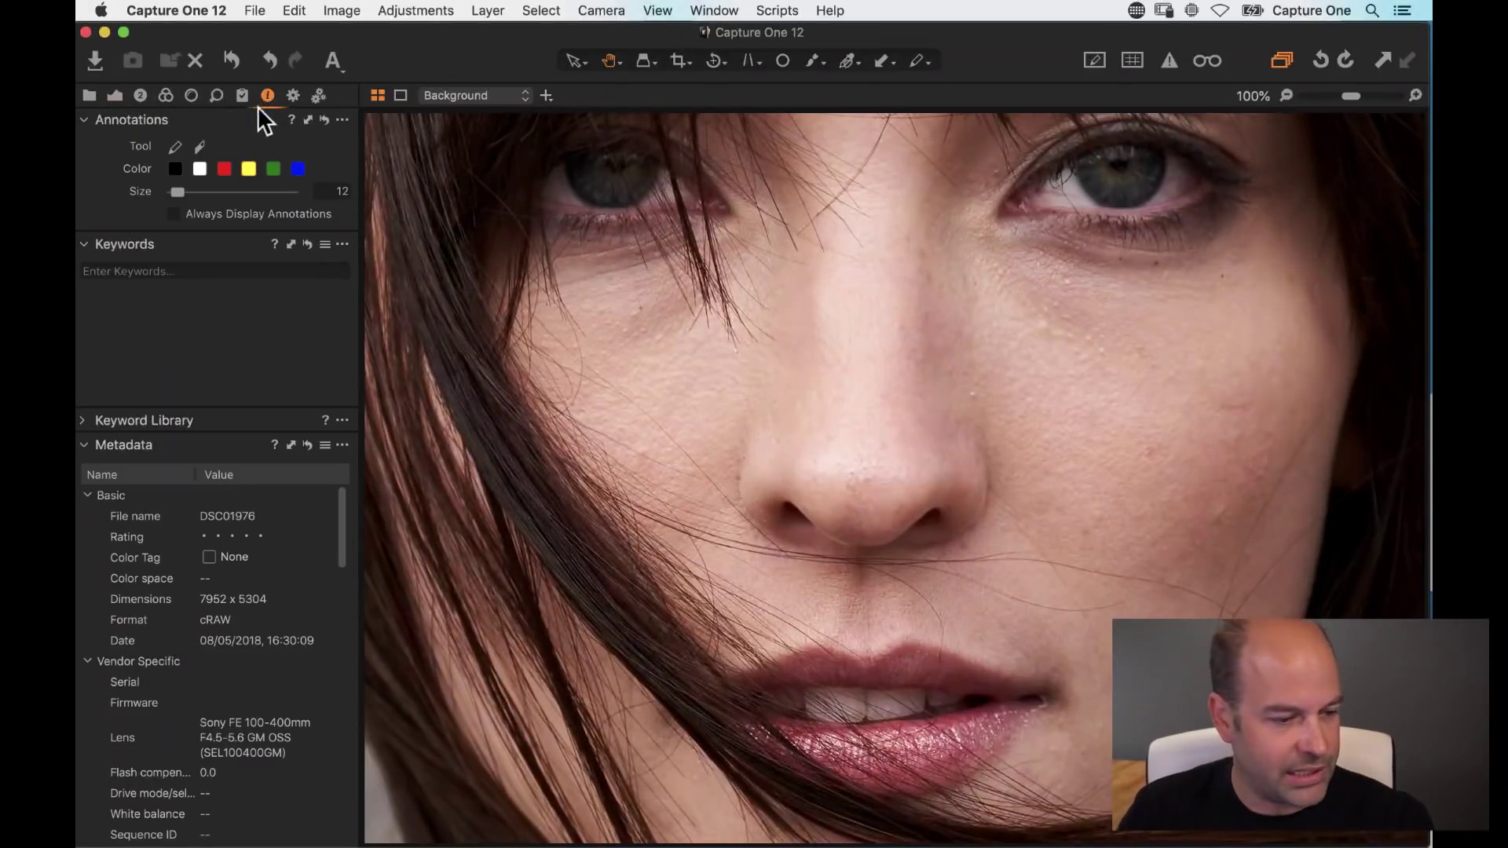
scroll(224, 663, down, 2)
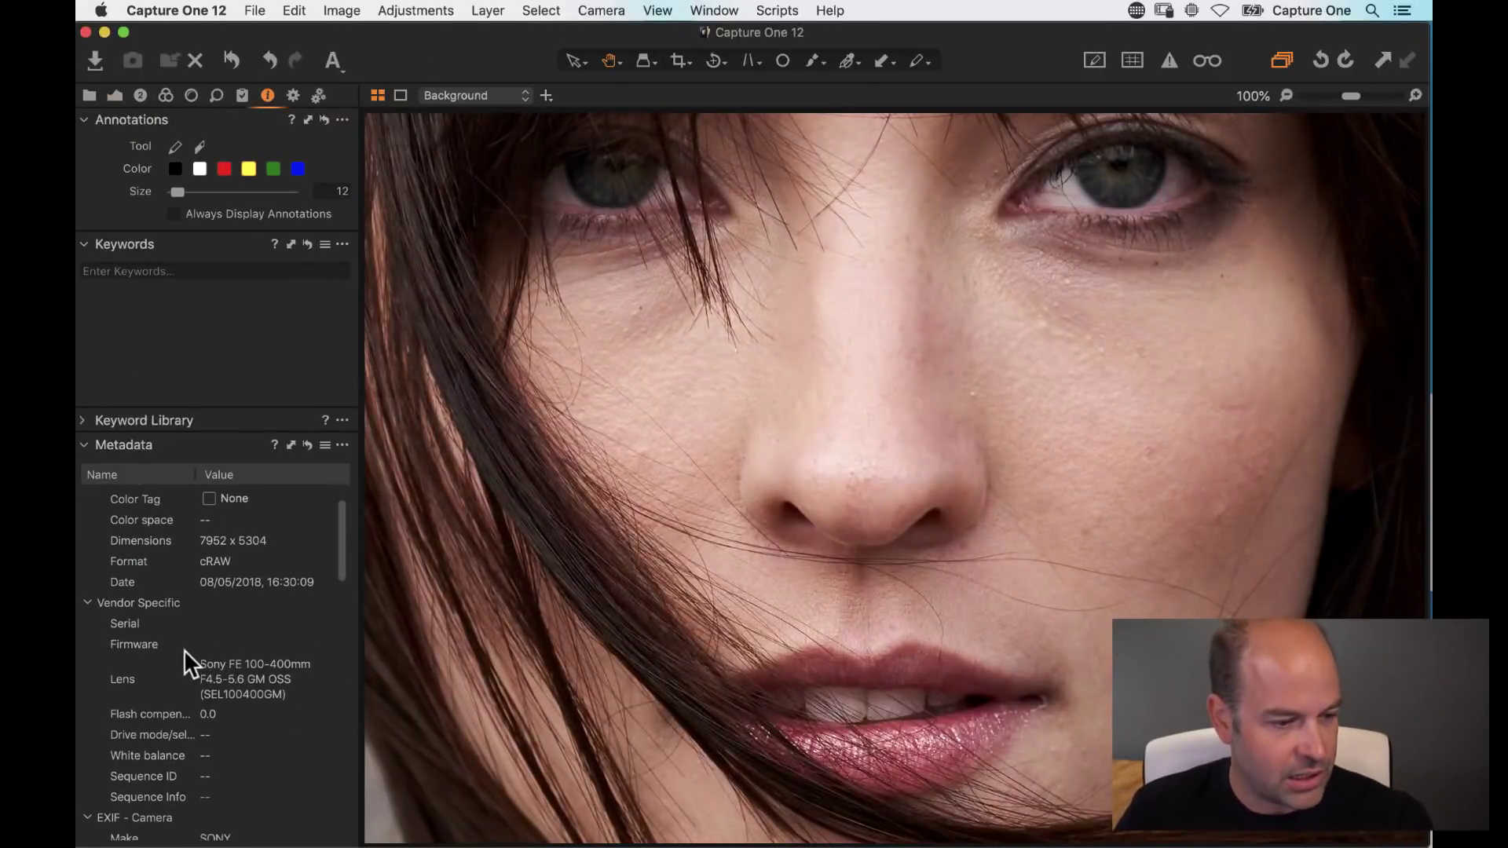
scroll(208, 621, up, 2)
scroll(216, 589, down, 5)
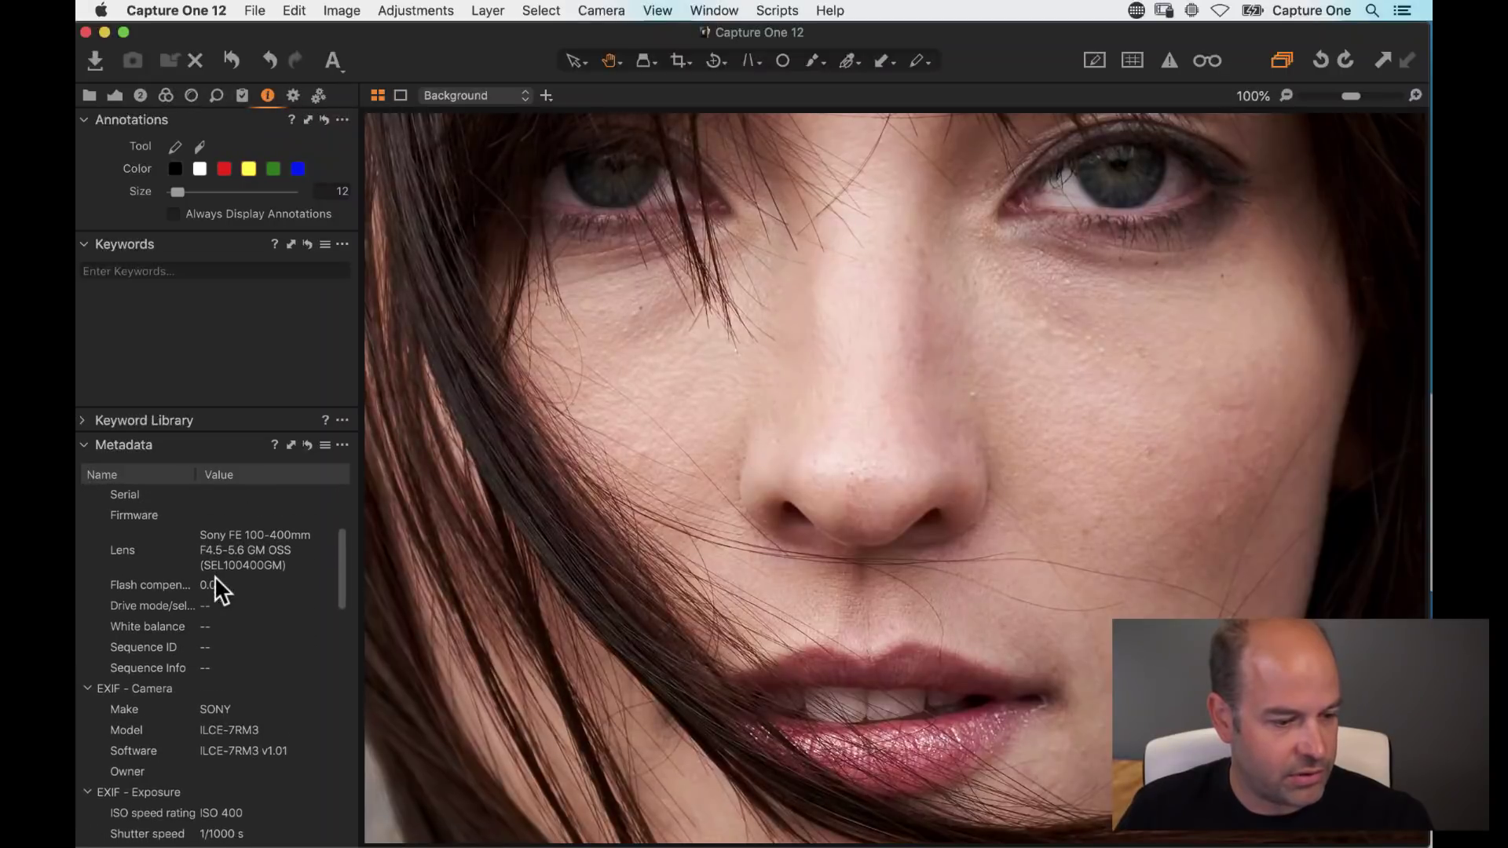
scroll(243, 632, up, 2)
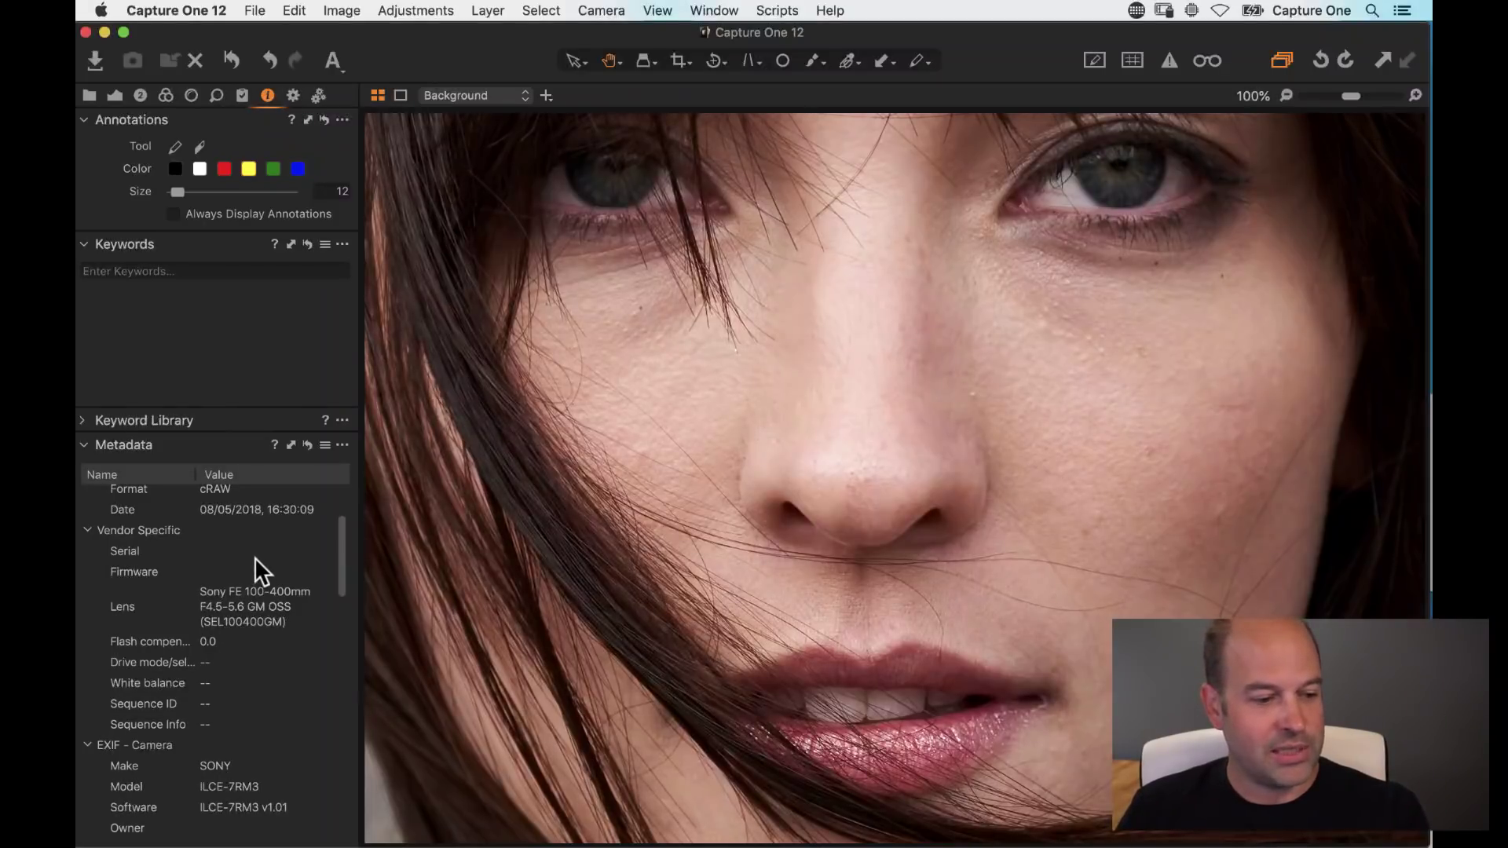
scroll(256, 569, down, 1)
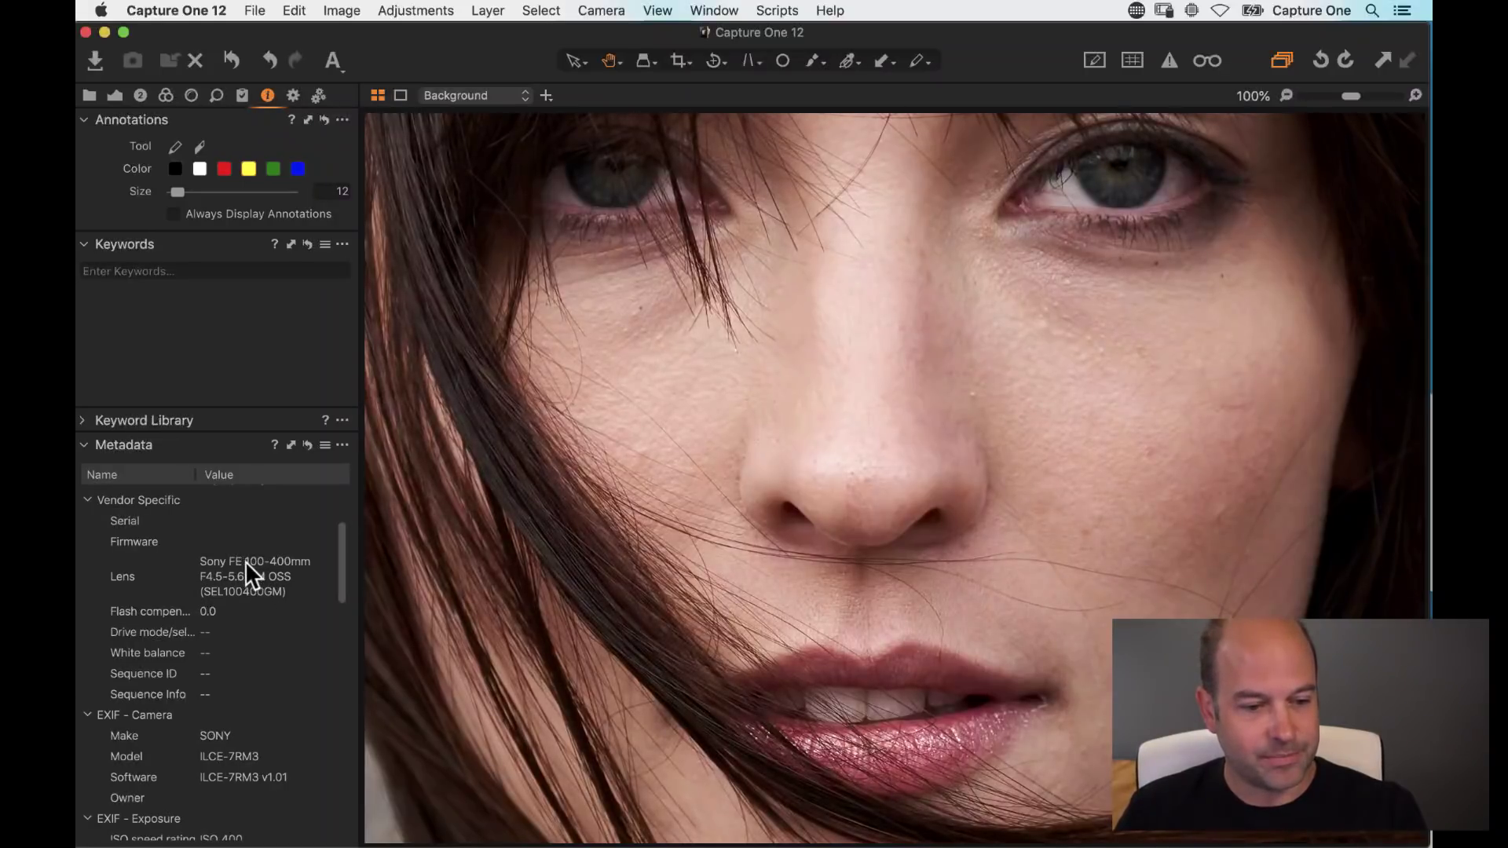
Step: Reduce the portrait's sharpening amount to 102
click(216, 95)
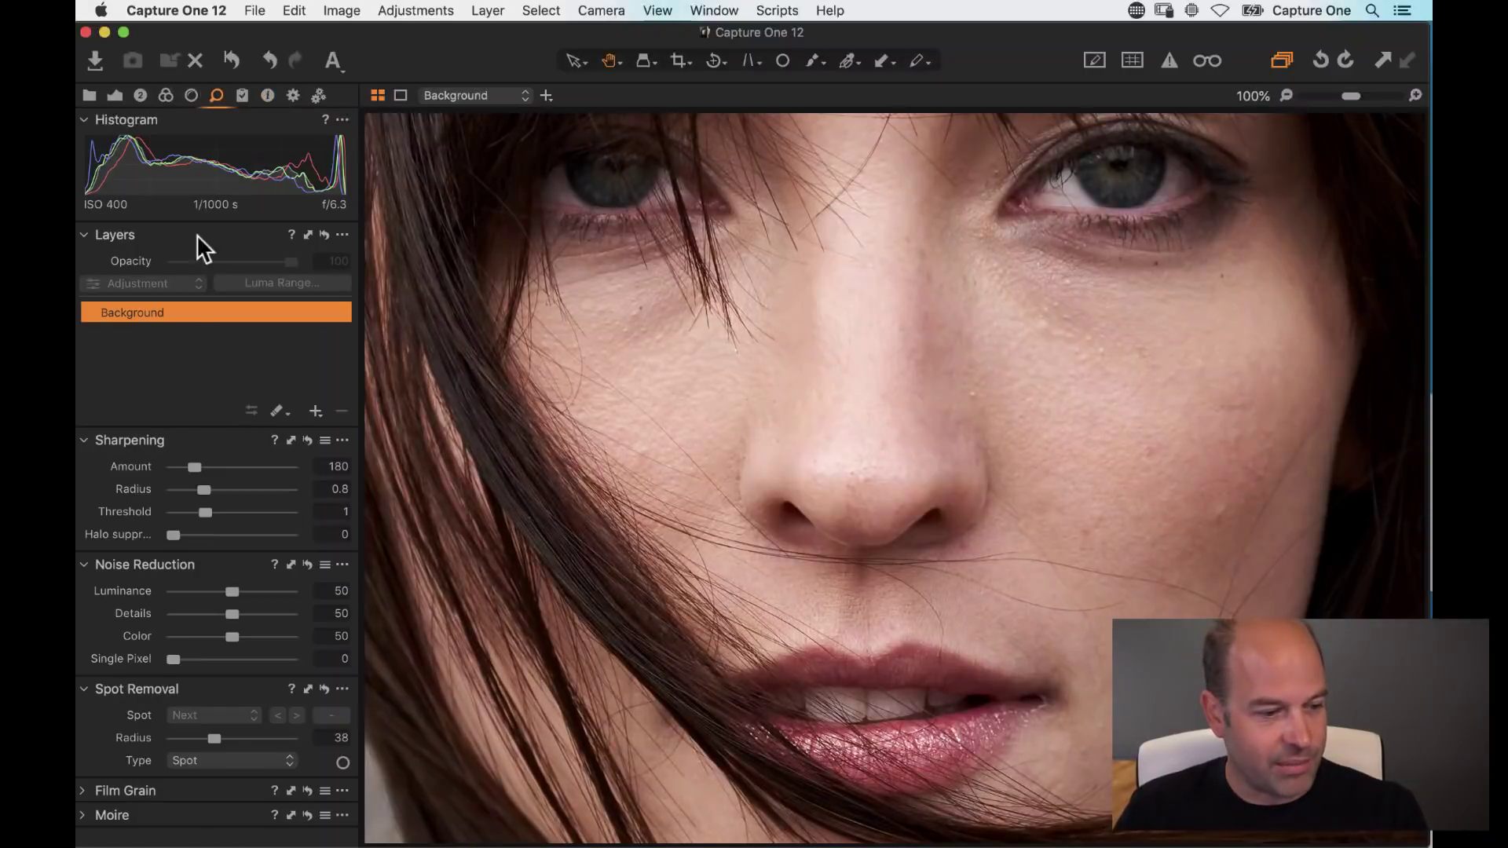
drag(196, 463, 183, 463)
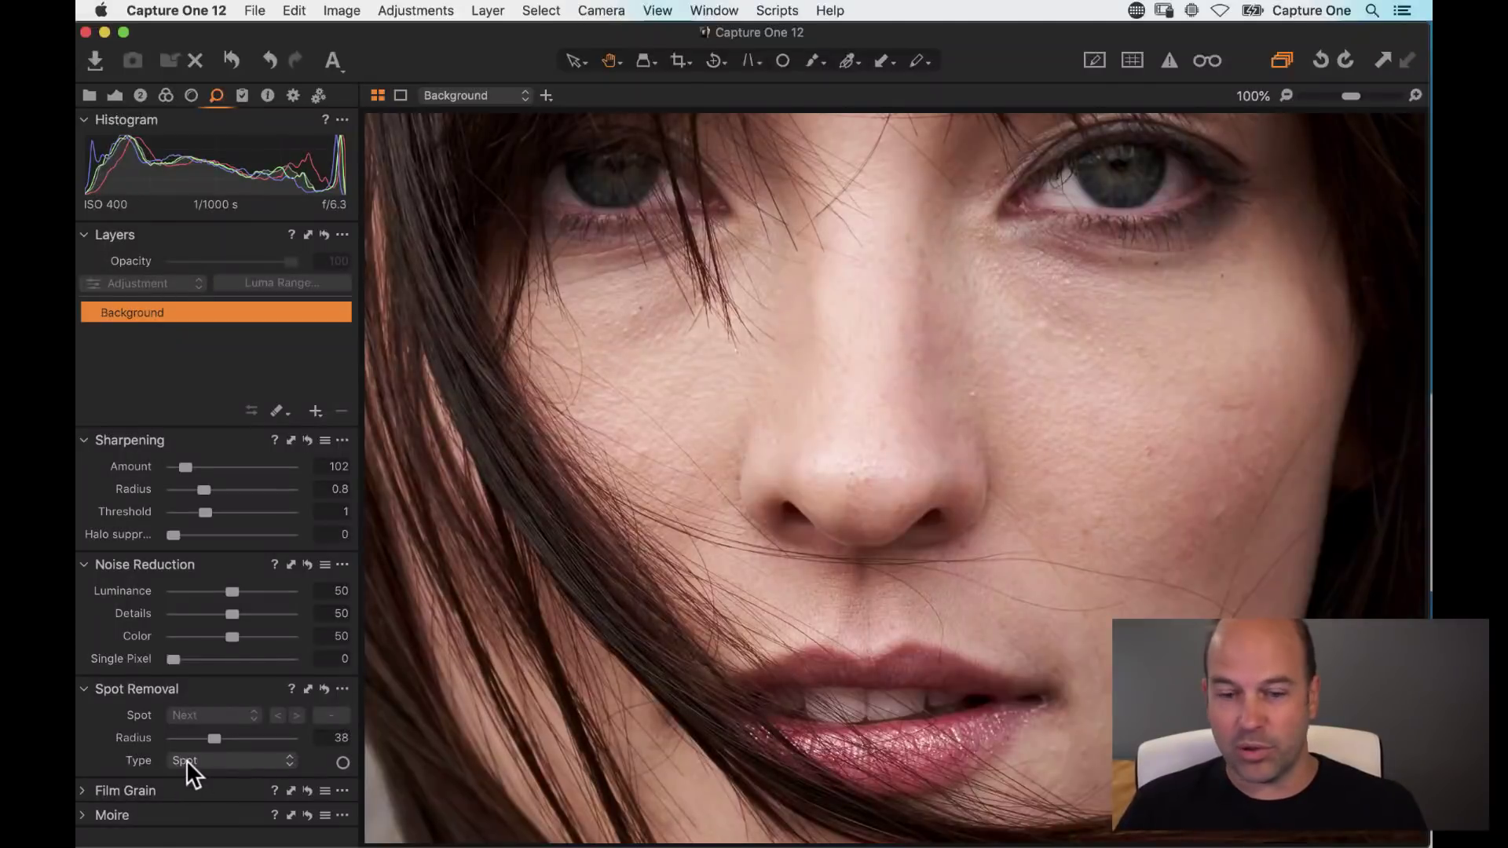
Step: Try to remove the small blemish beside the nose with Spot Removal, and return to the Hand tool
click(342, 762)
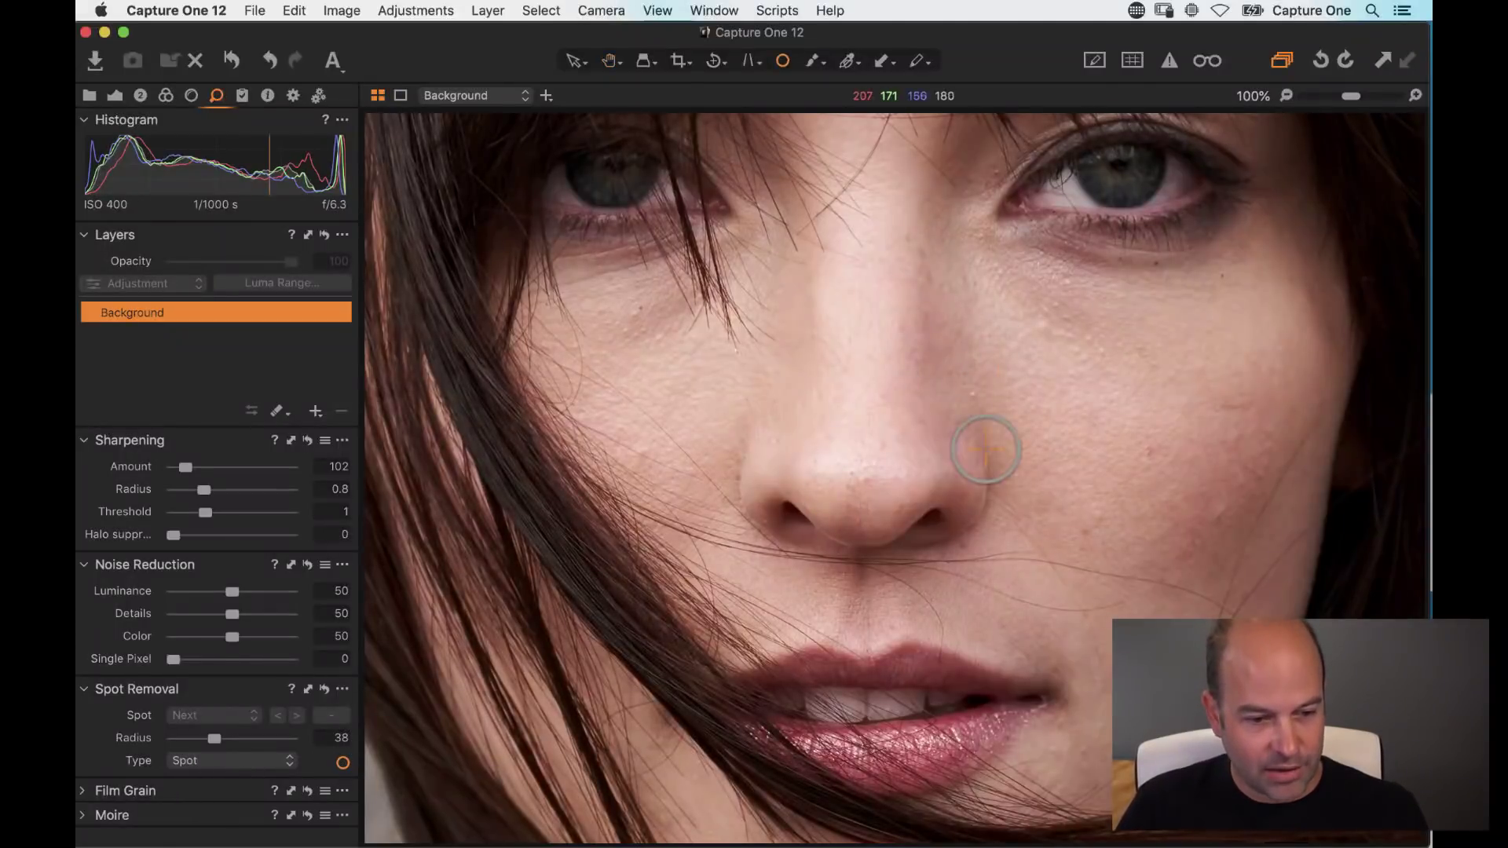
click(972, 395)
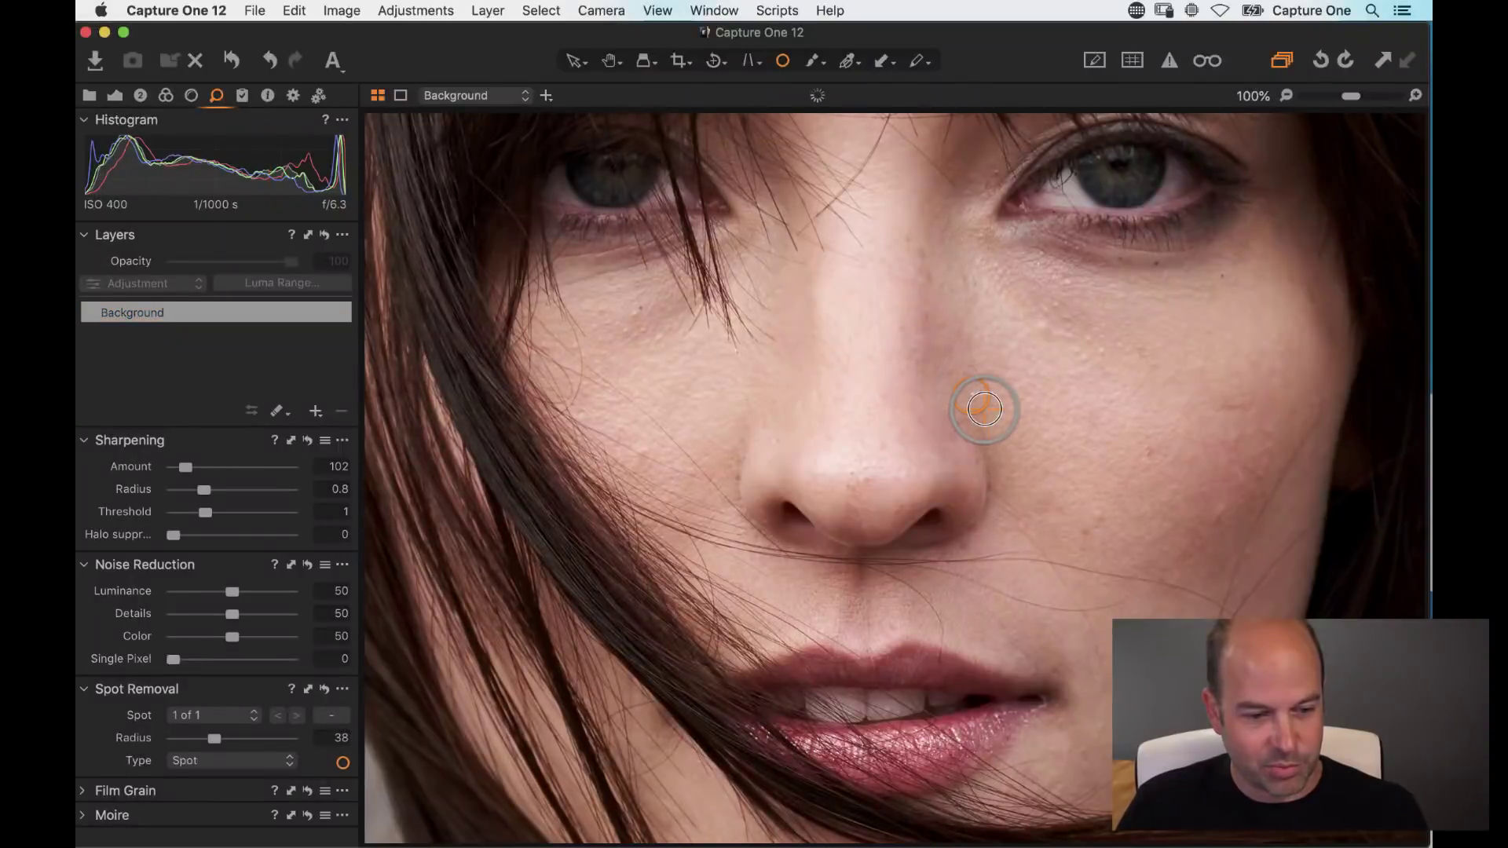
drag(979, 403, 966, 398)
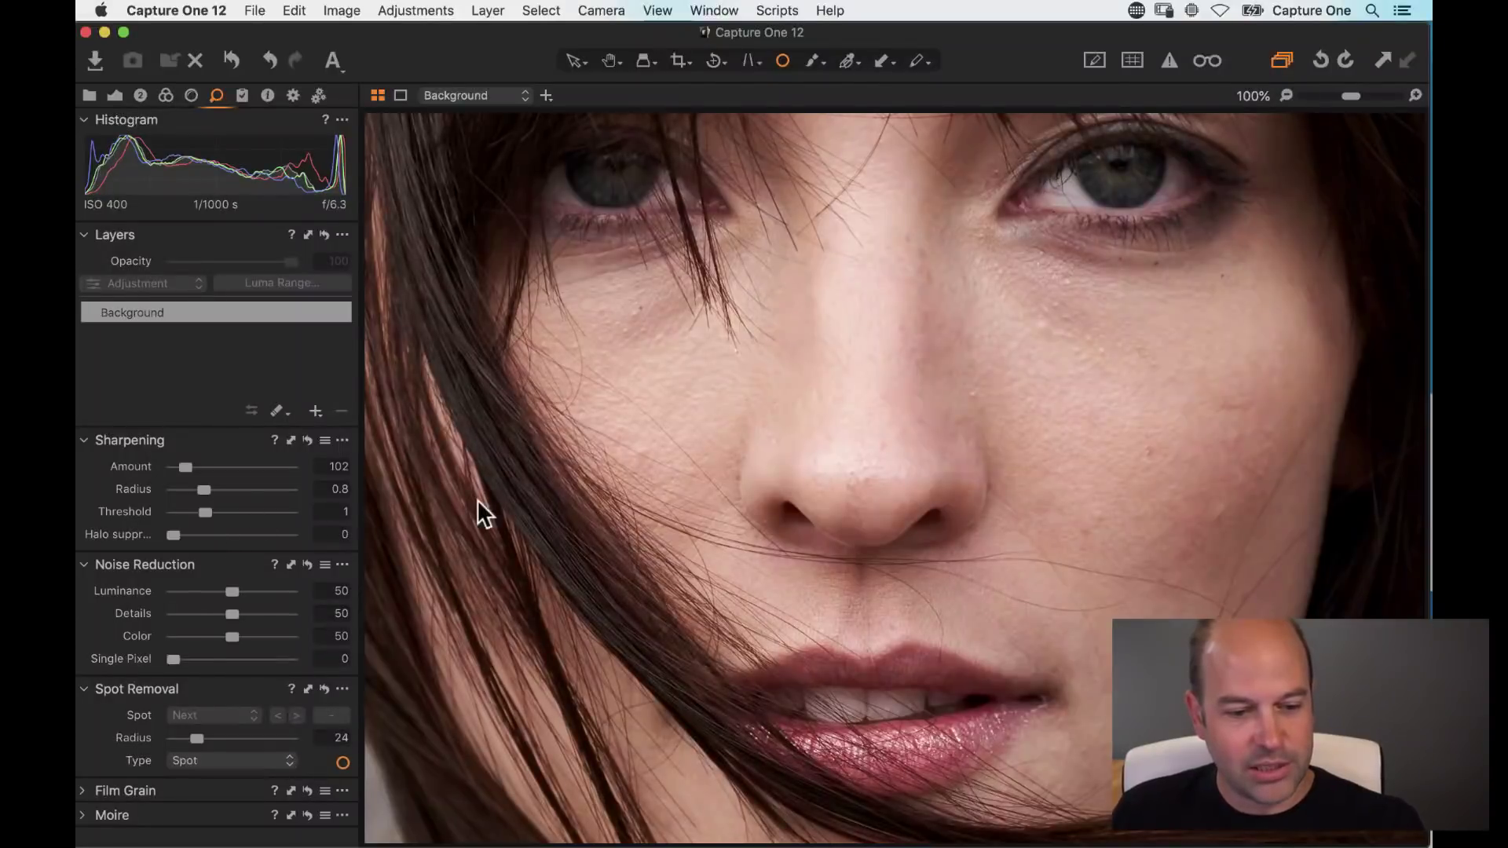
key(h)
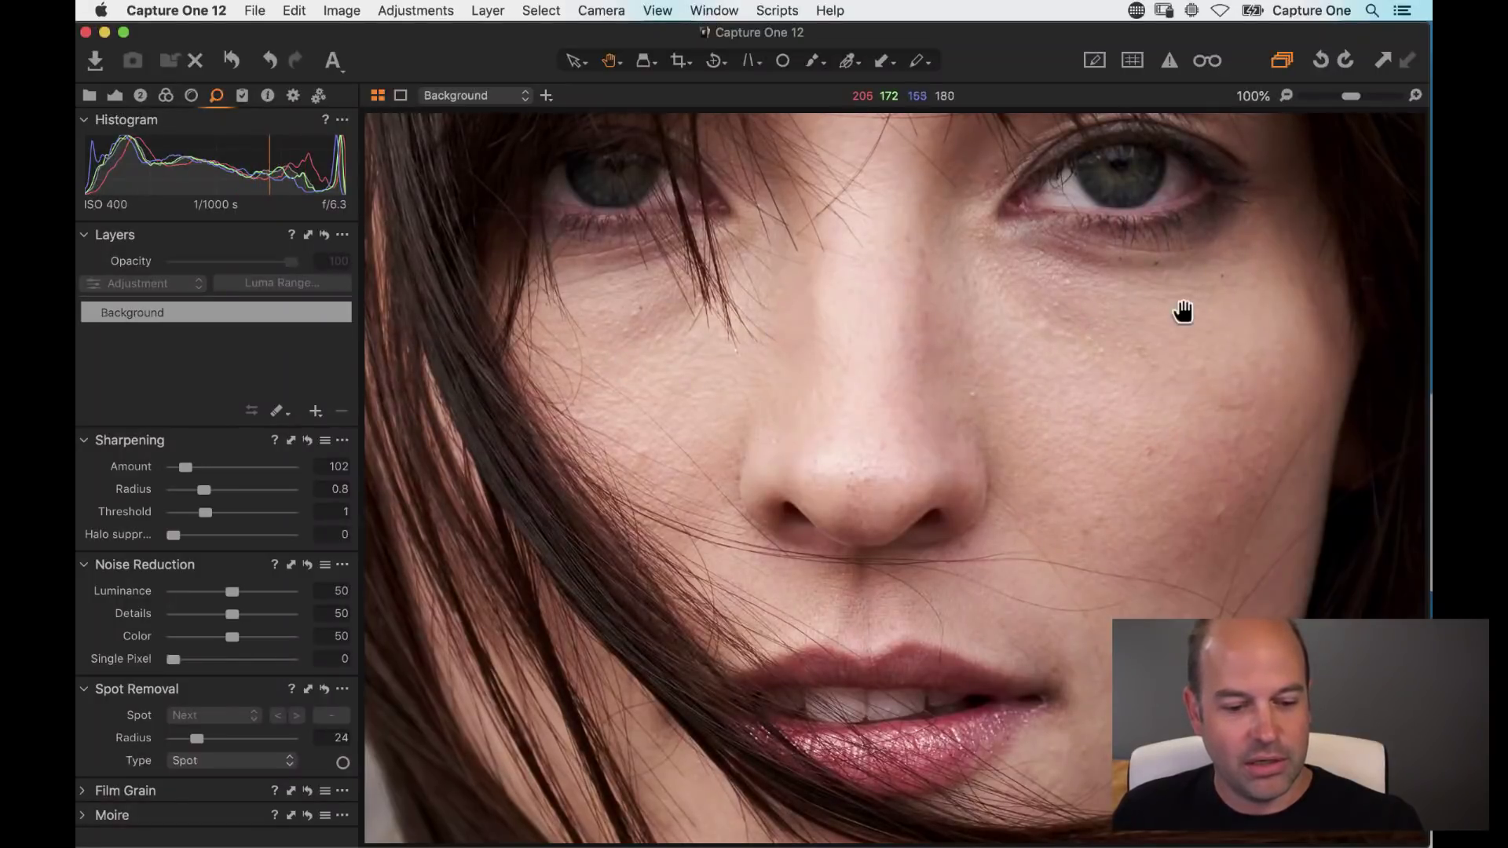
Step: Examine the mouth, chin, shoulders and loose hair at 100%, and return to the full portrait
drag(1105, 428, 1100, 219)
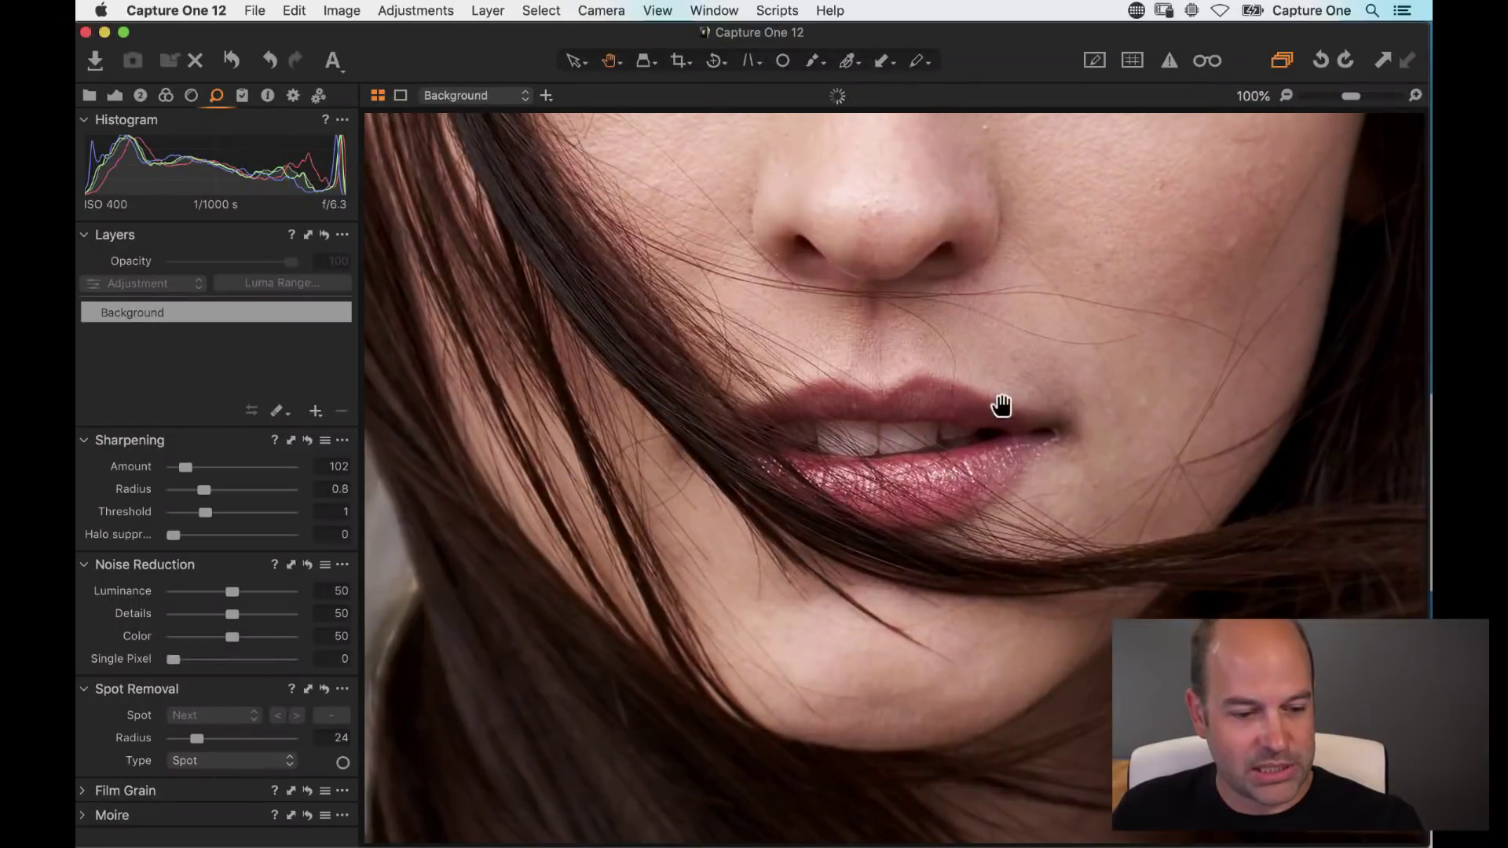
key(super+0)
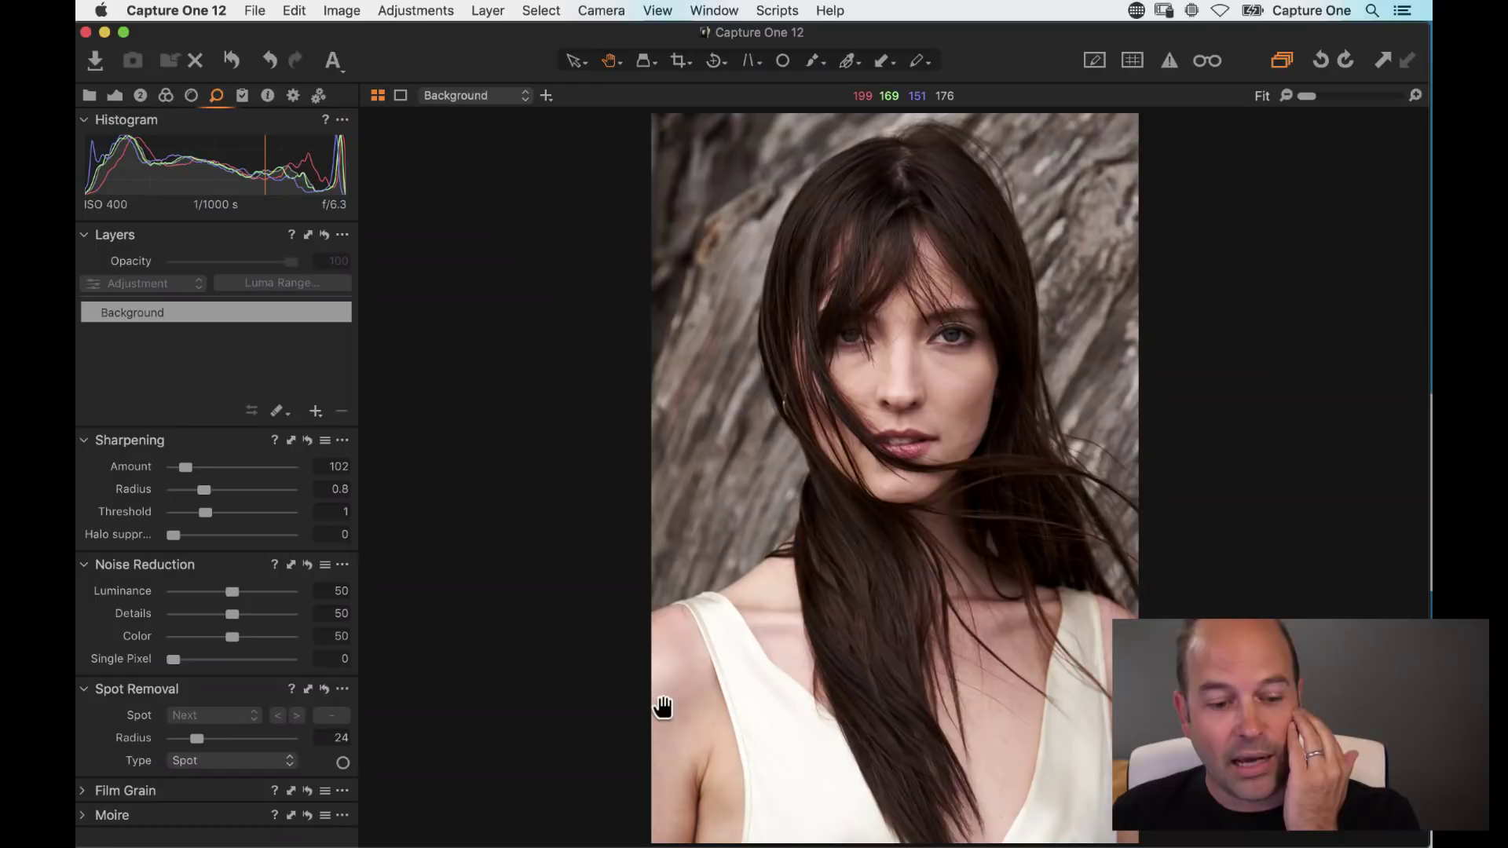
click(777, 638)
drag(797, 508, 757, 622)
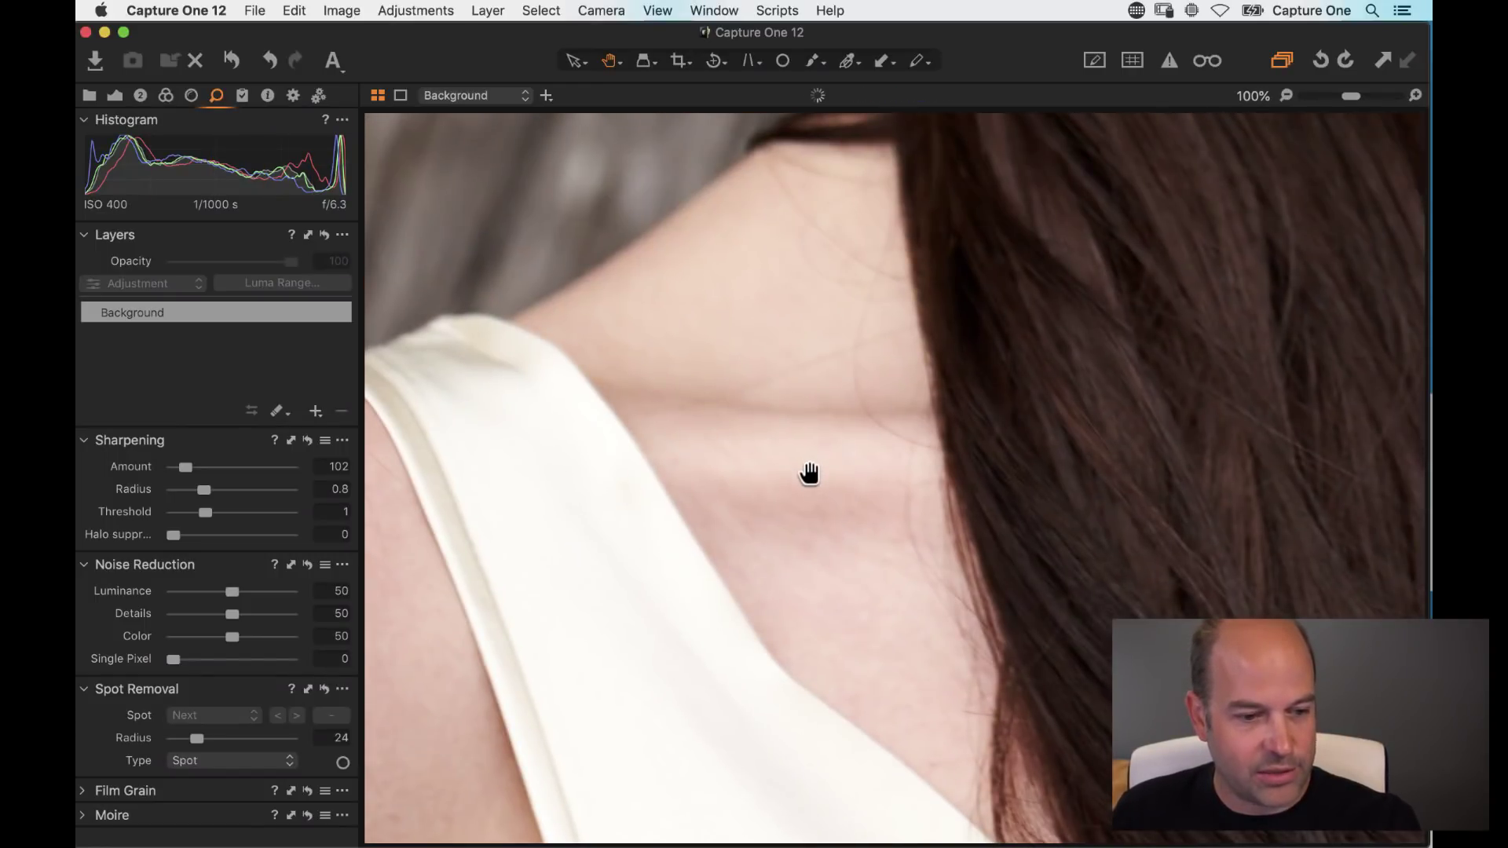
drag(865, 620, 403, 647)
drag(1115, 557, 869, 555)
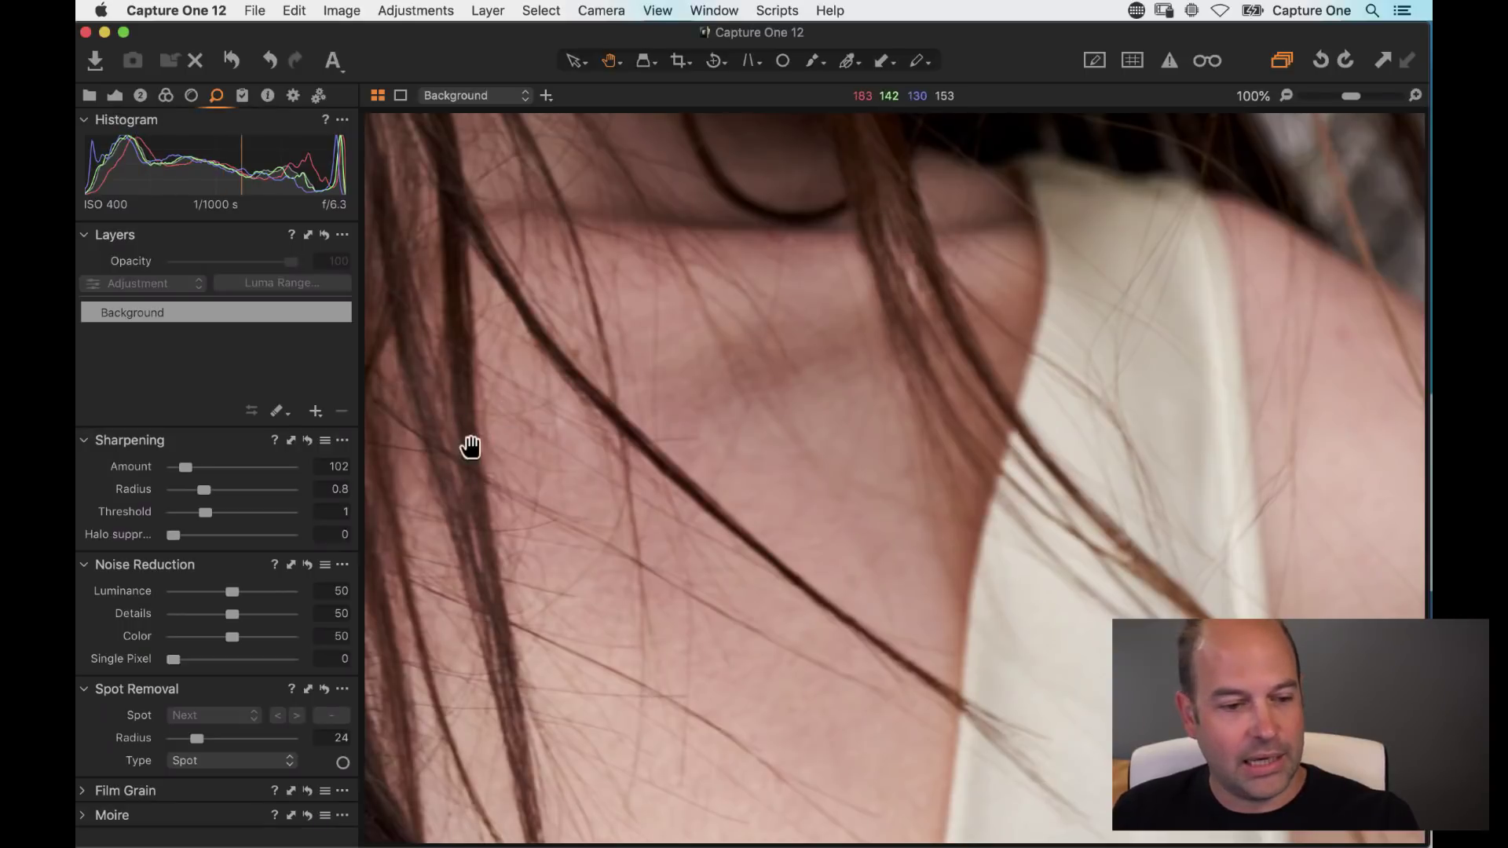
key(super+0)
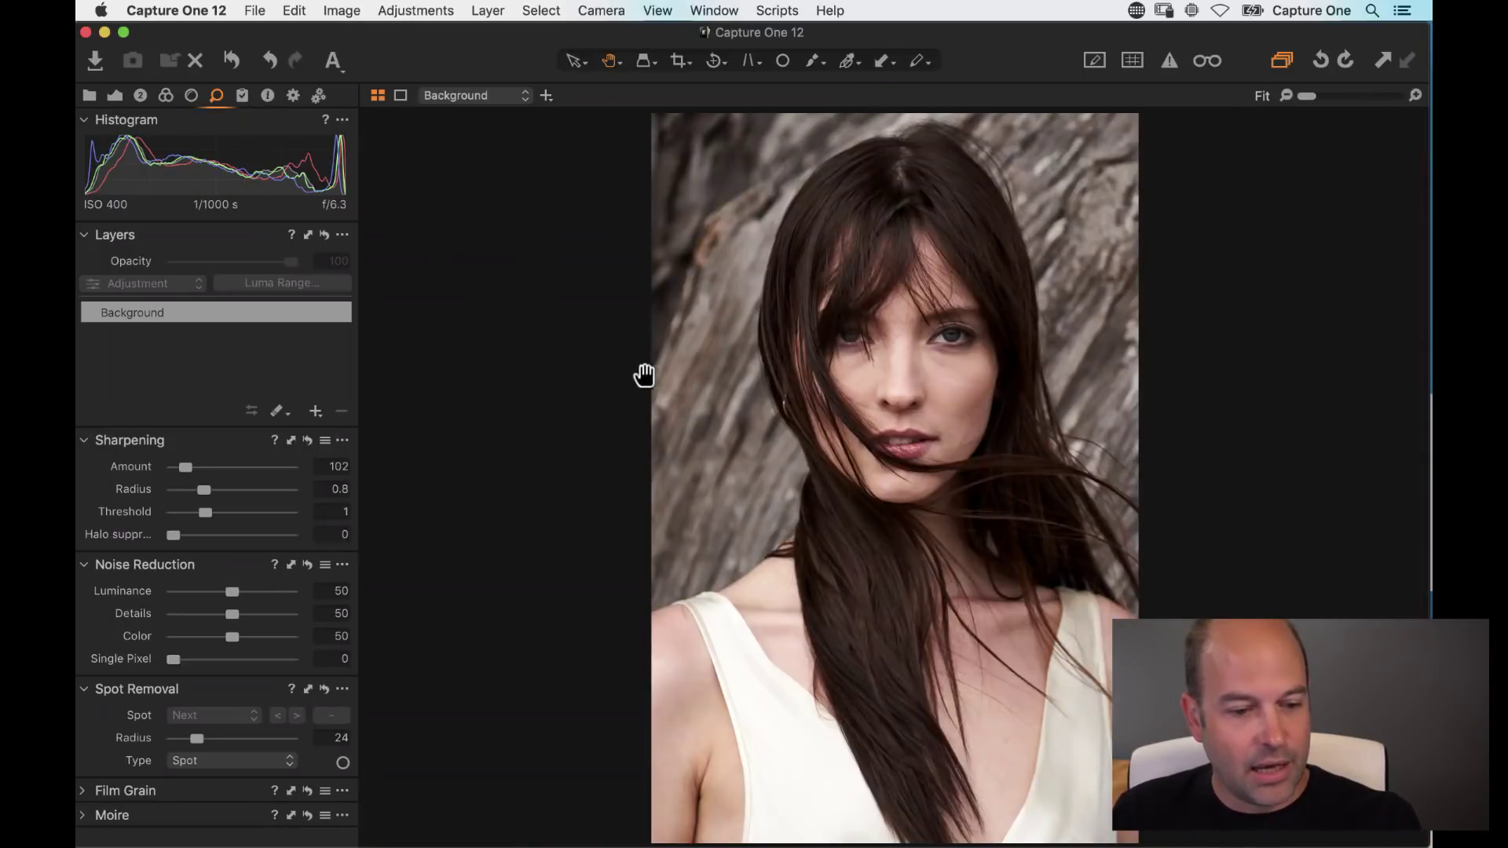
Step: Detach the Color Editor as a floating panel, enlarge it, and show its Skin Tone controls
key(super+plus)
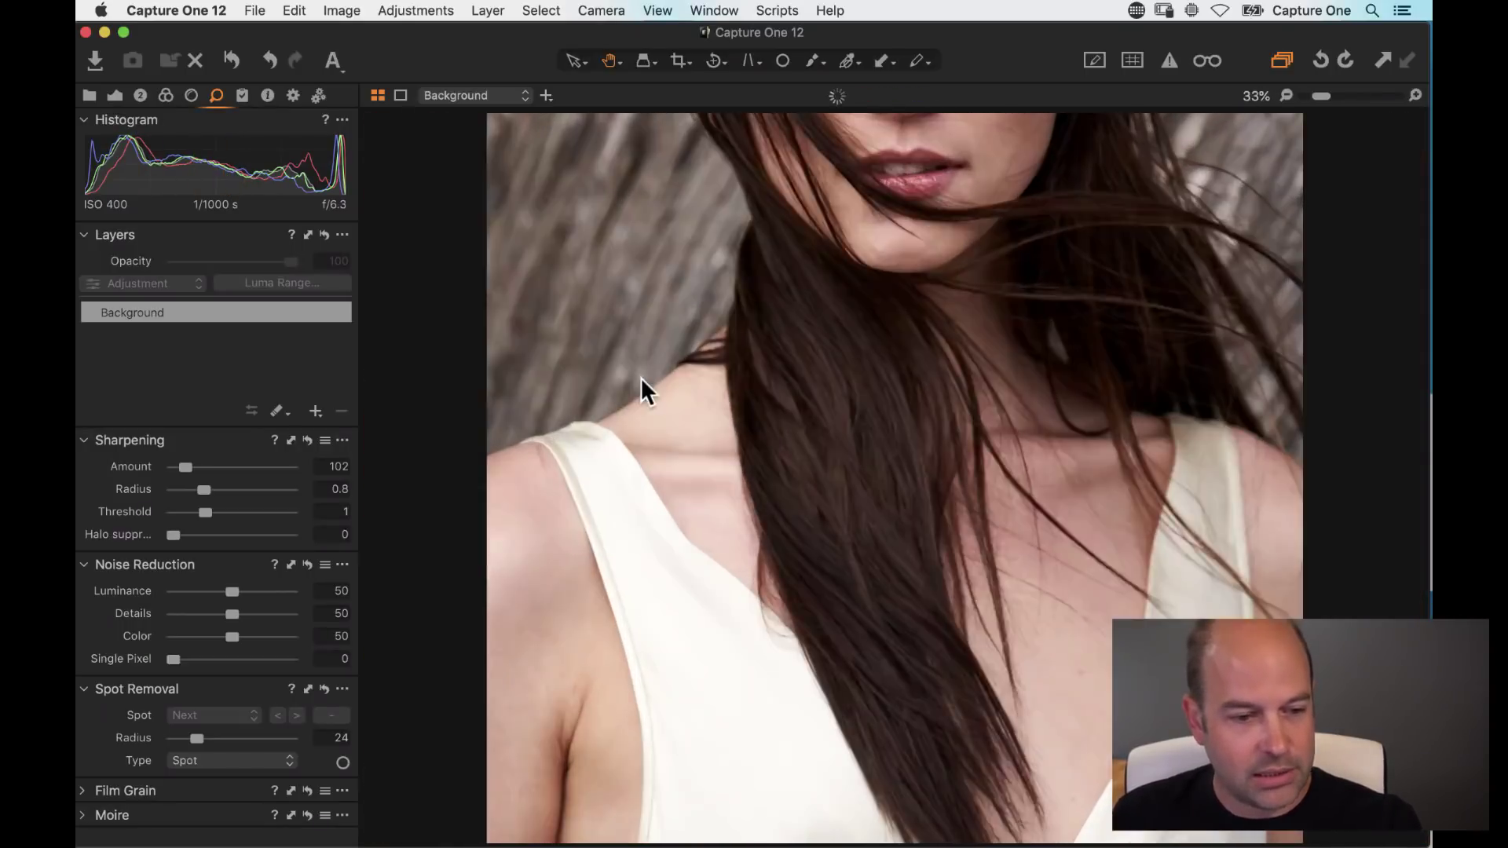
scroll(909, 271, up, 5)
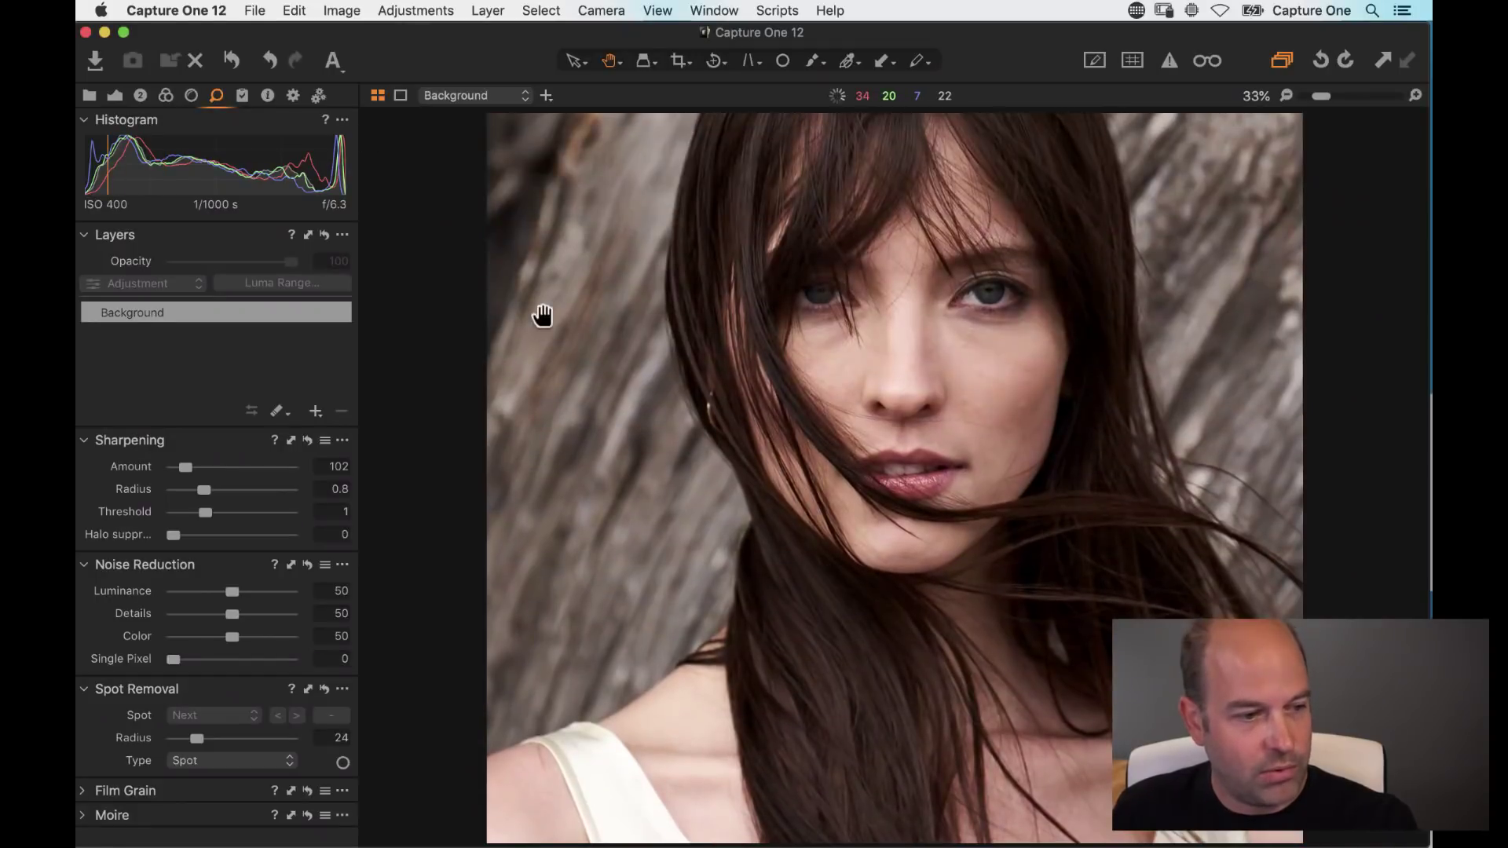
click(166, 95)
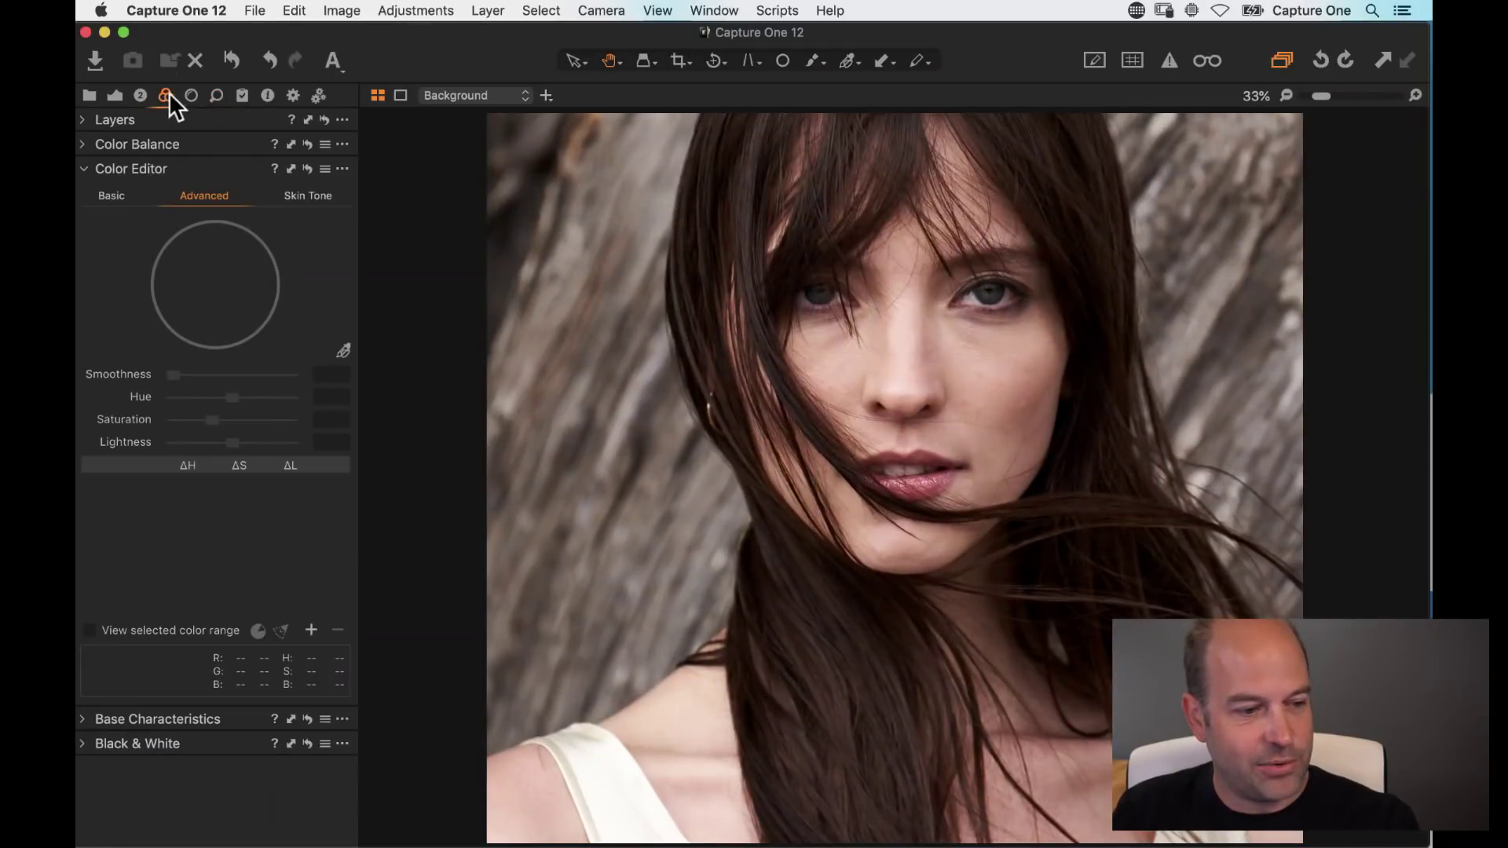
click(314, 198)
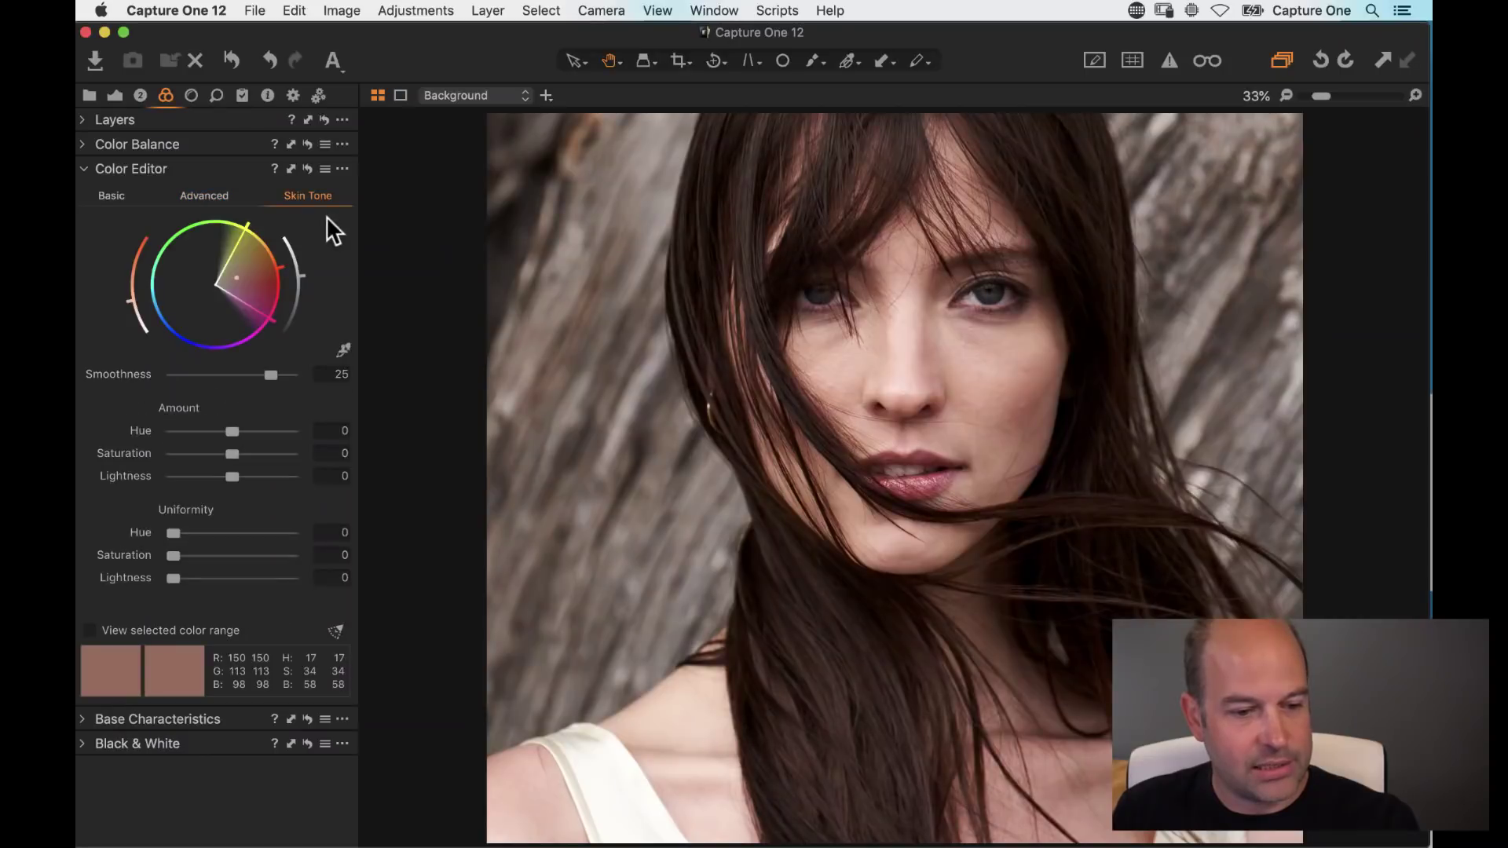
click(308, 170)
drag(195, 167, 206, 38)
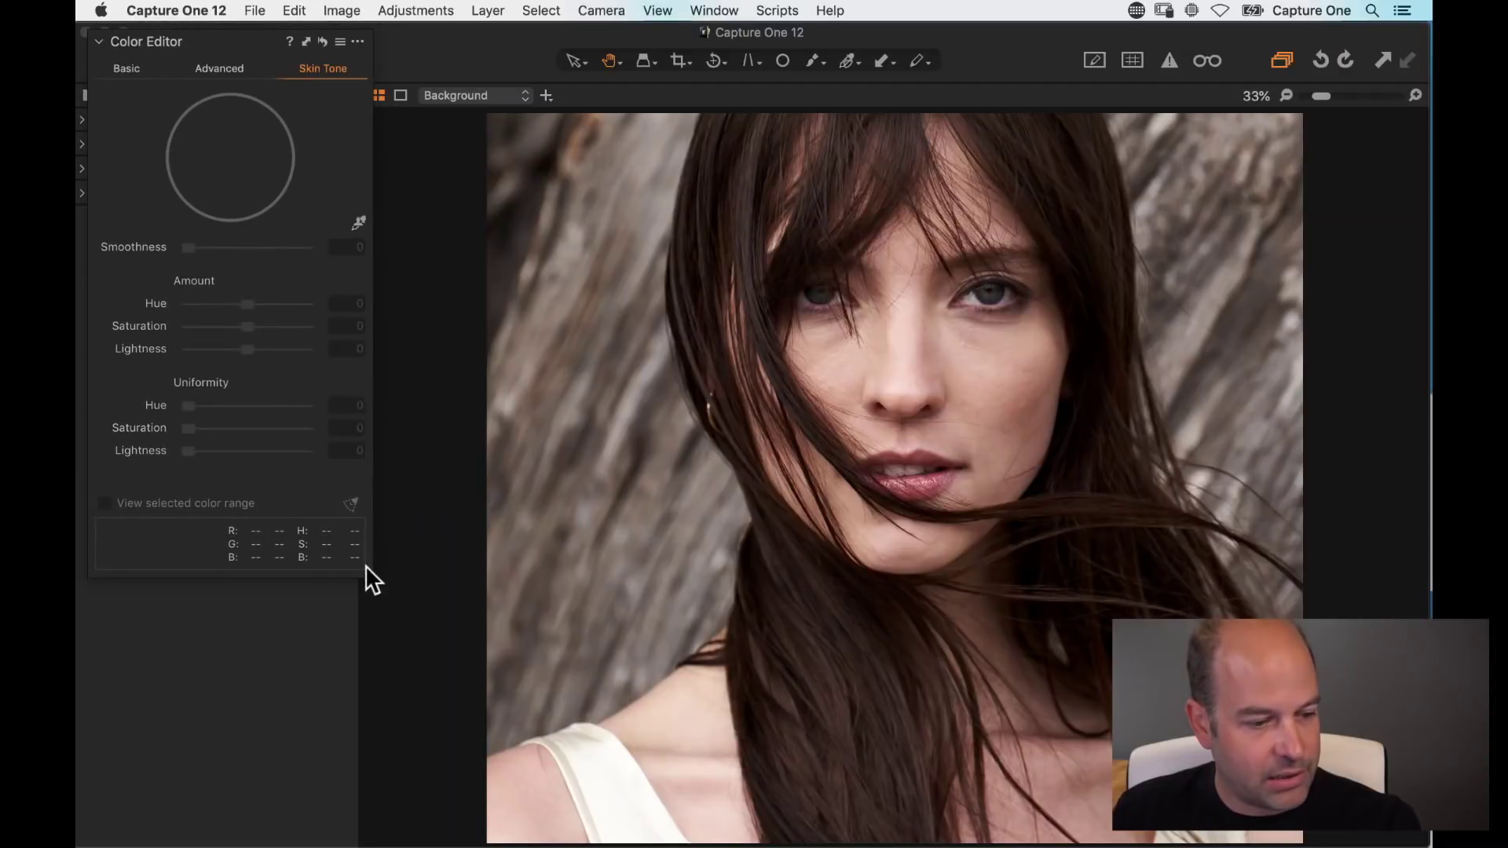
drag(369, 572, 606, 799)
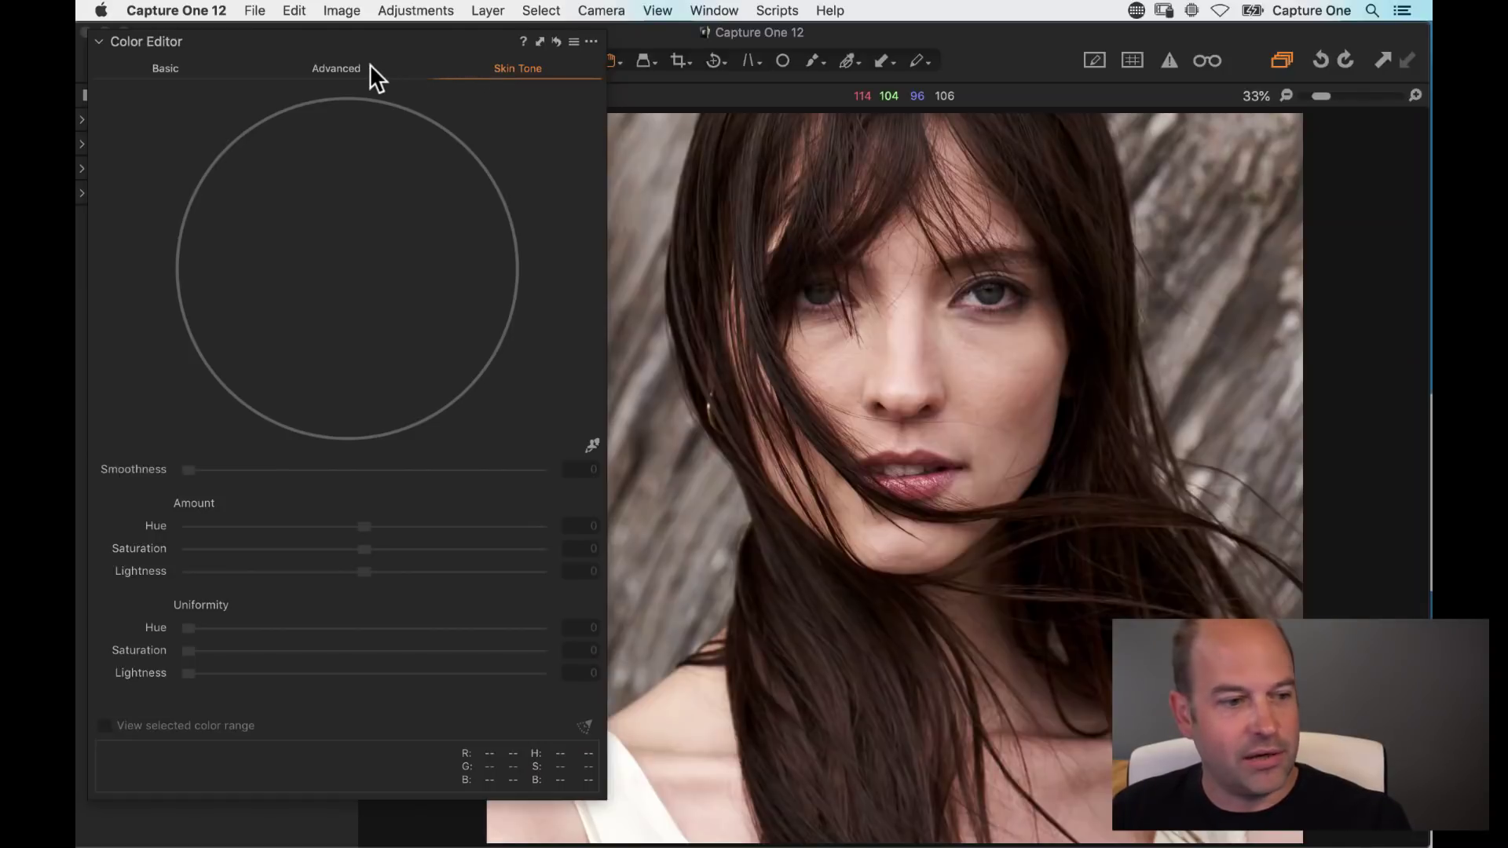
click(349, 70)
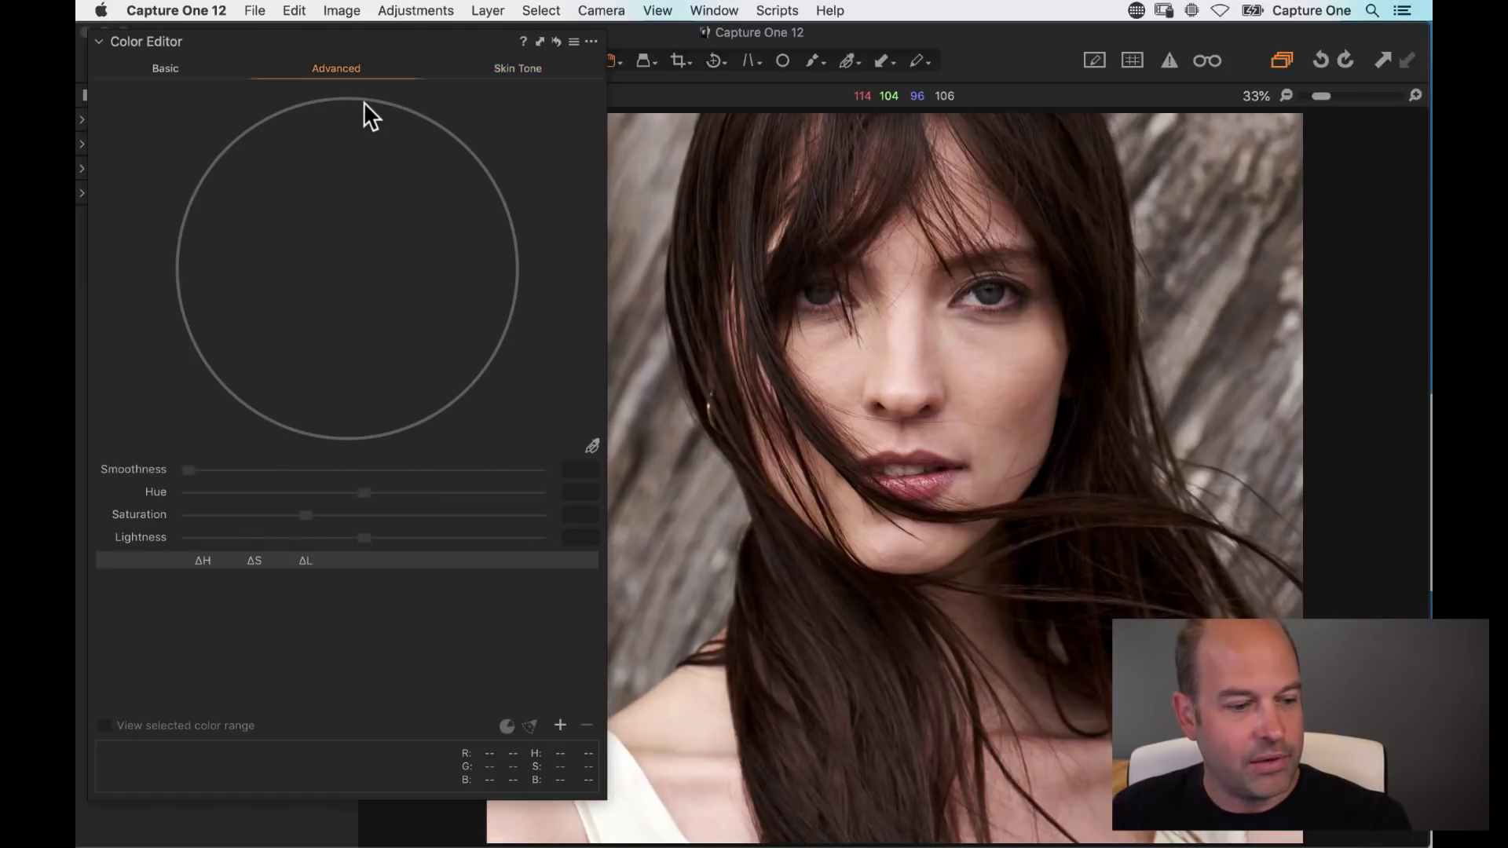
click(506, 67)
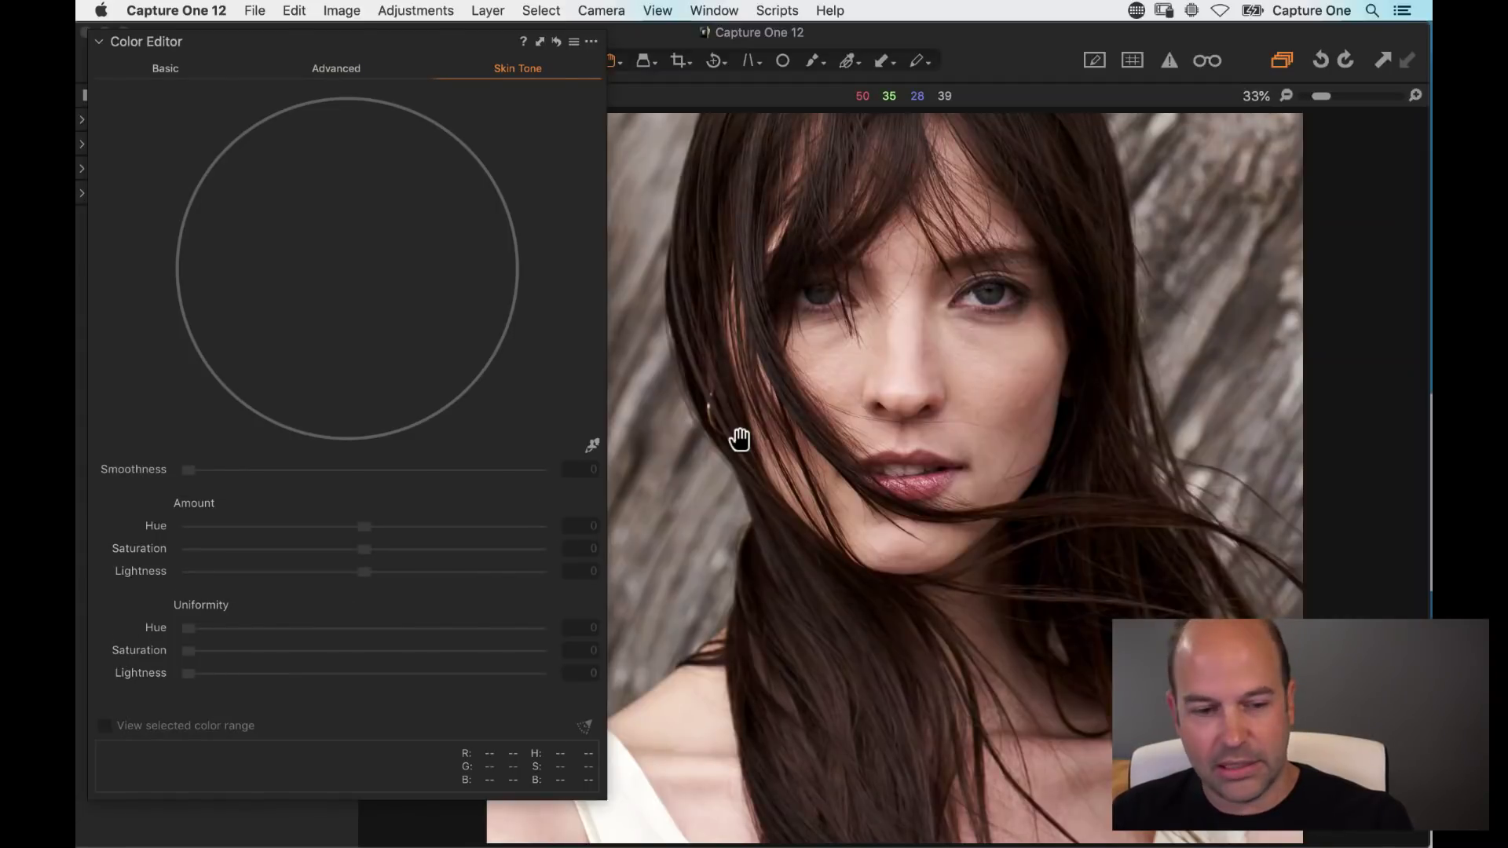
Step: Sample the skin colour on the cheek for Skin Tone and widen the selected range across full saturation and towards magenta and yellow
key(super+equal)
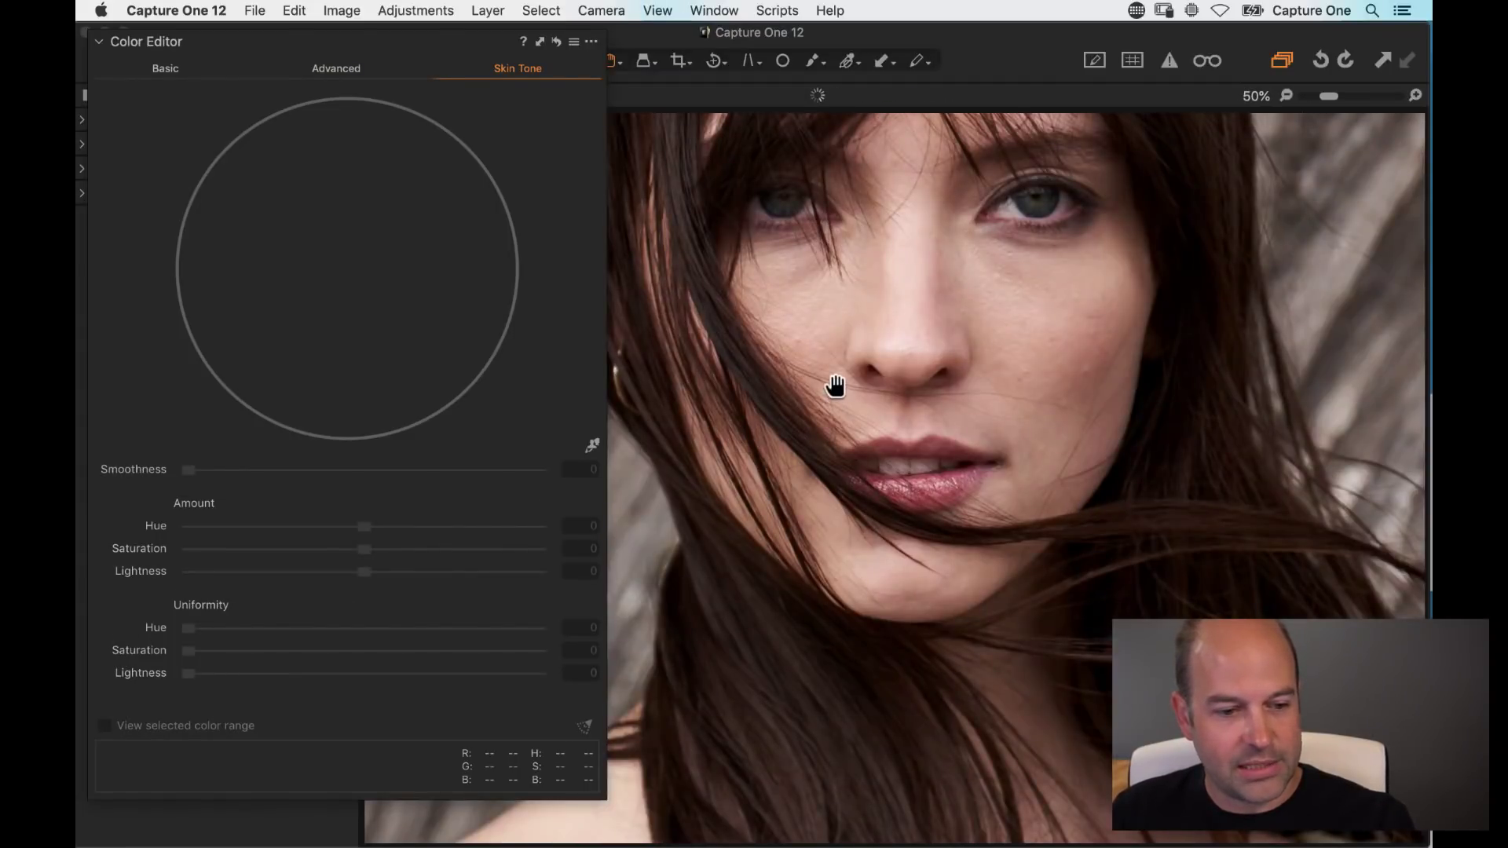
drag(848, 411, 846, 522)
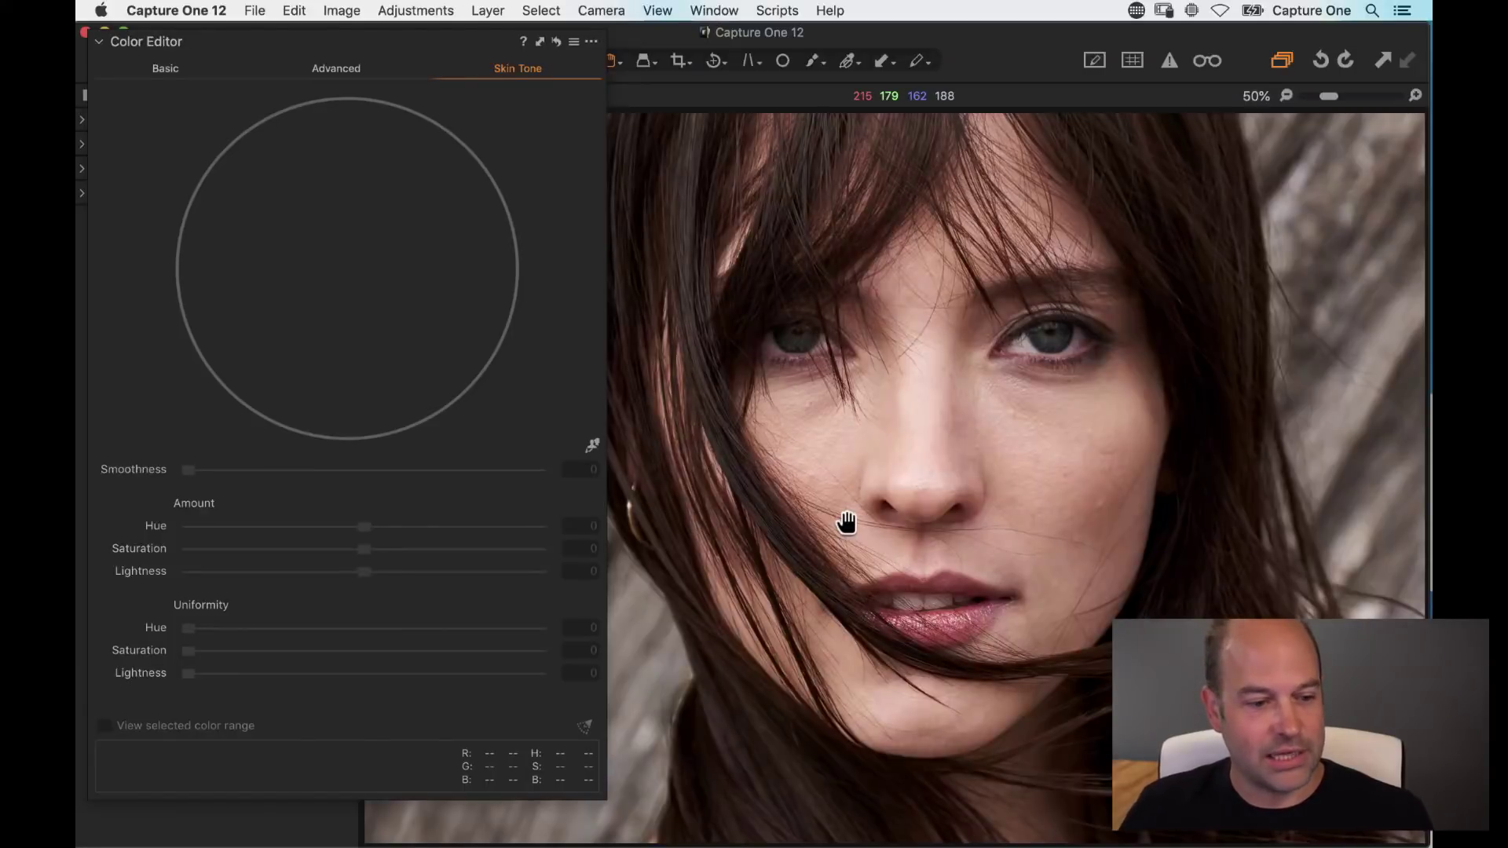
click(592, 446)
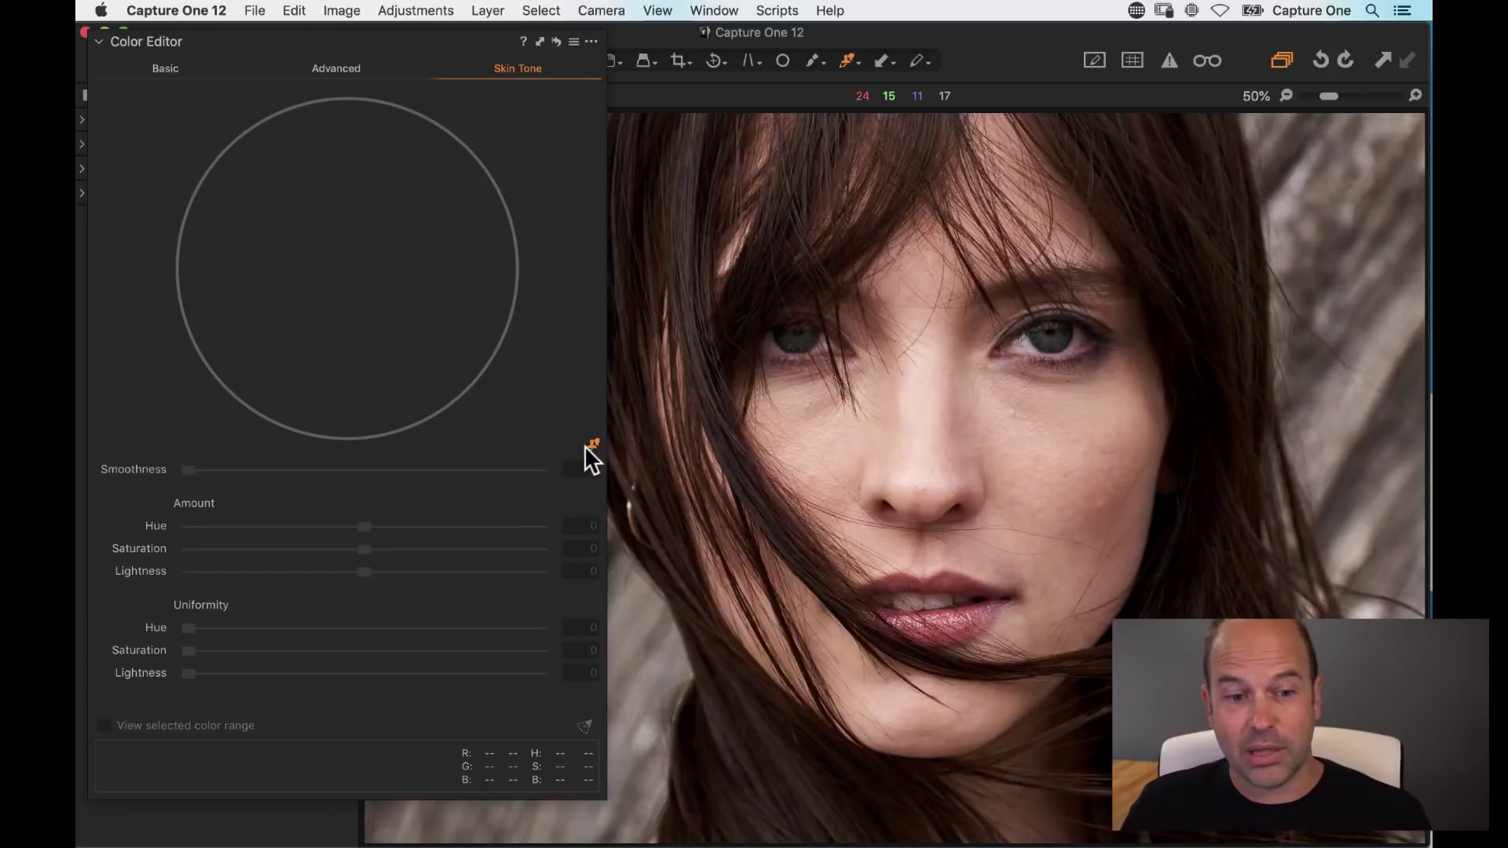
click(1092, 490)
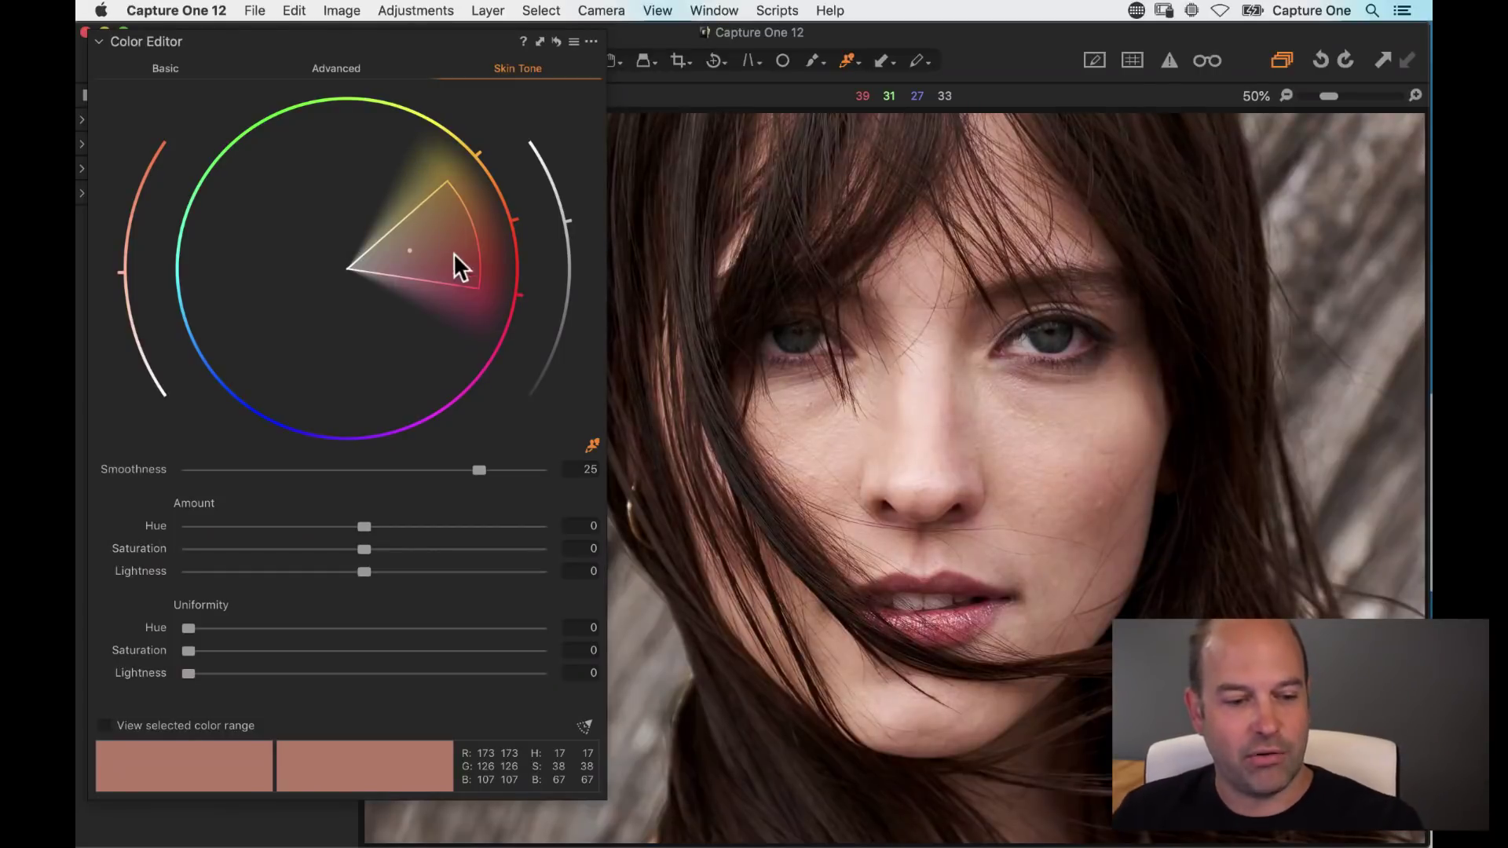
drag(471, 236, 528, 212)
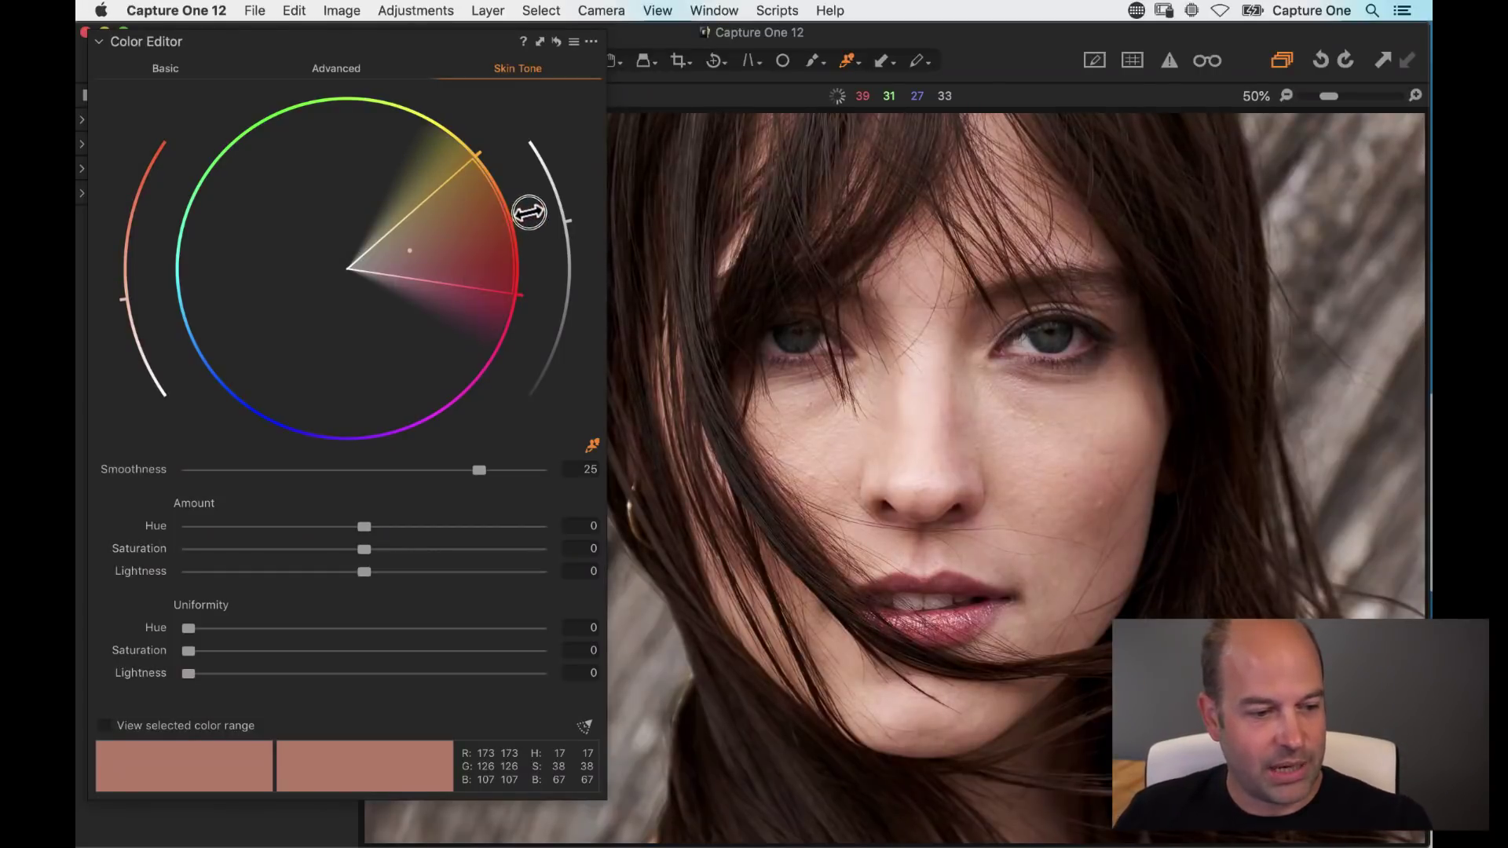
drag(474, 289, 487, 306)
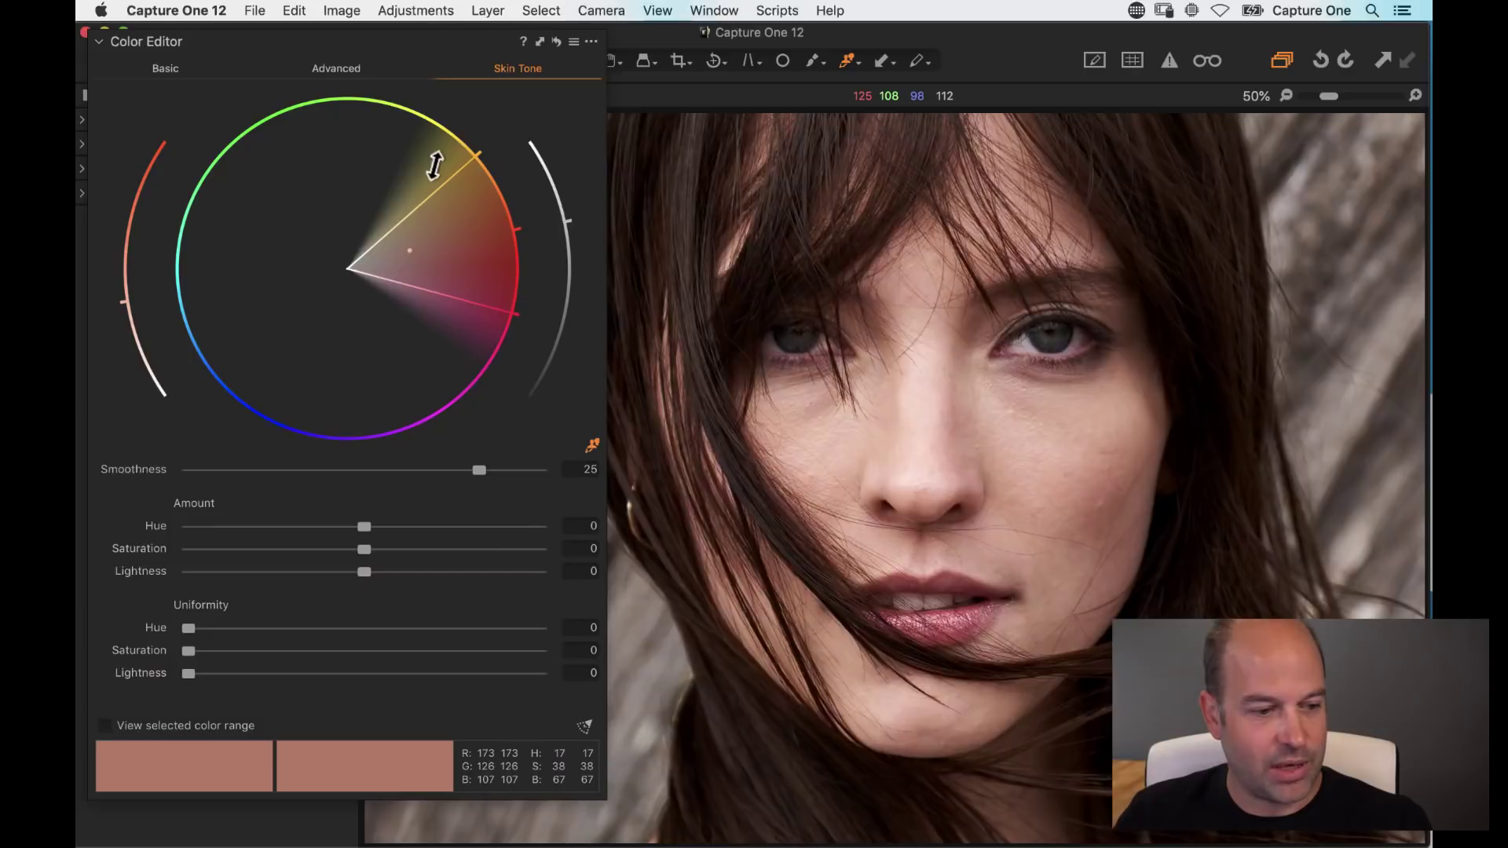
drag(444, 168, 421, 195)
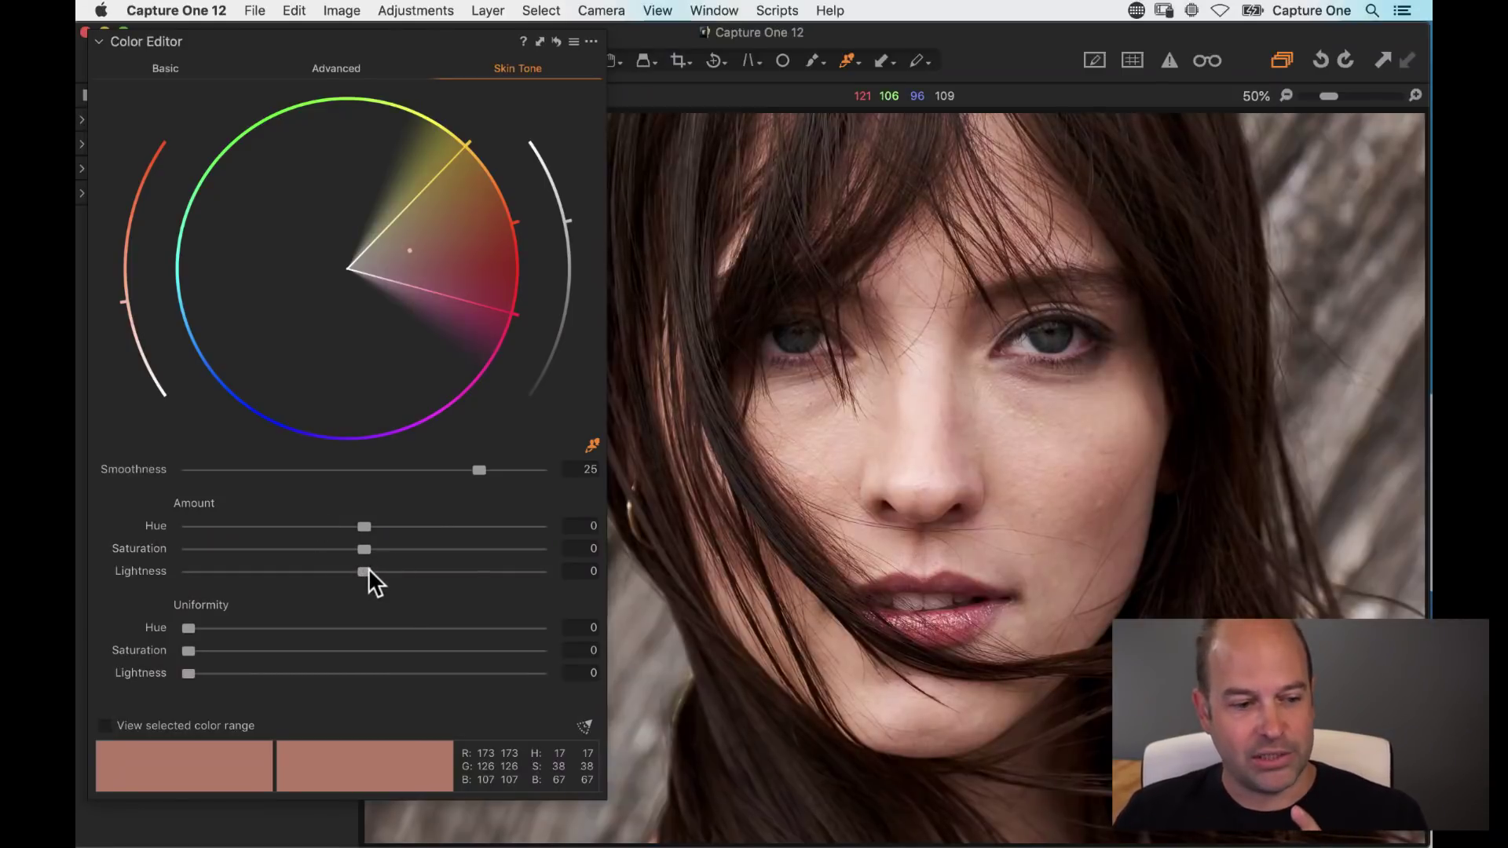
mouse_move(366, 579)
mouse_down()
mouse_move(112, 577)
mouse_move(563, 558)
mouse_move(367, 571)
mouse_up()
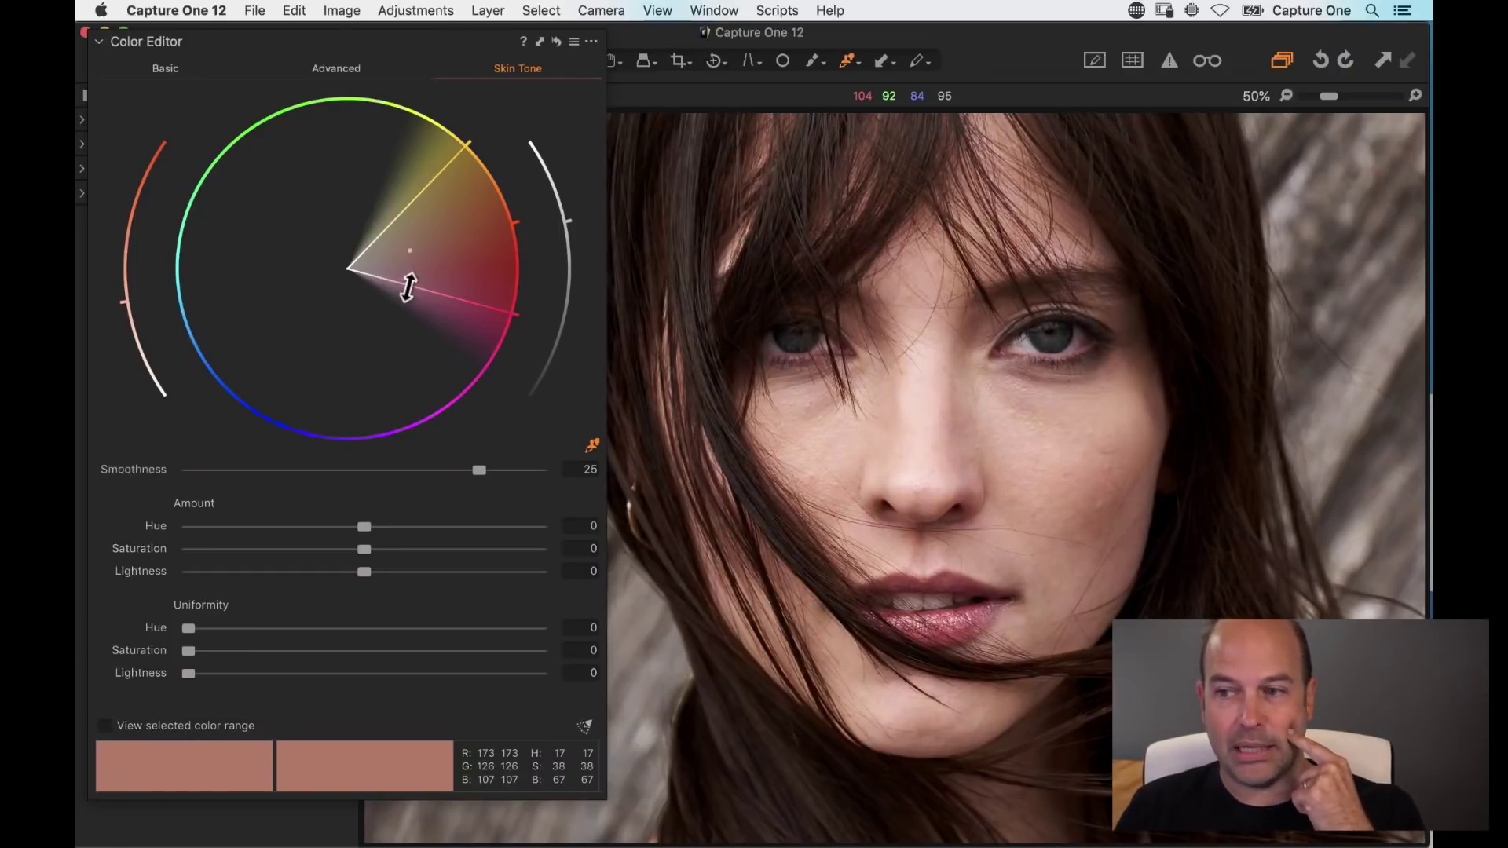
Step: Try Hue Uniformity at 100 on the background, return it to 0, and reset the Color Editor
click(189, 628)
drag(189, 628, 627, 622)
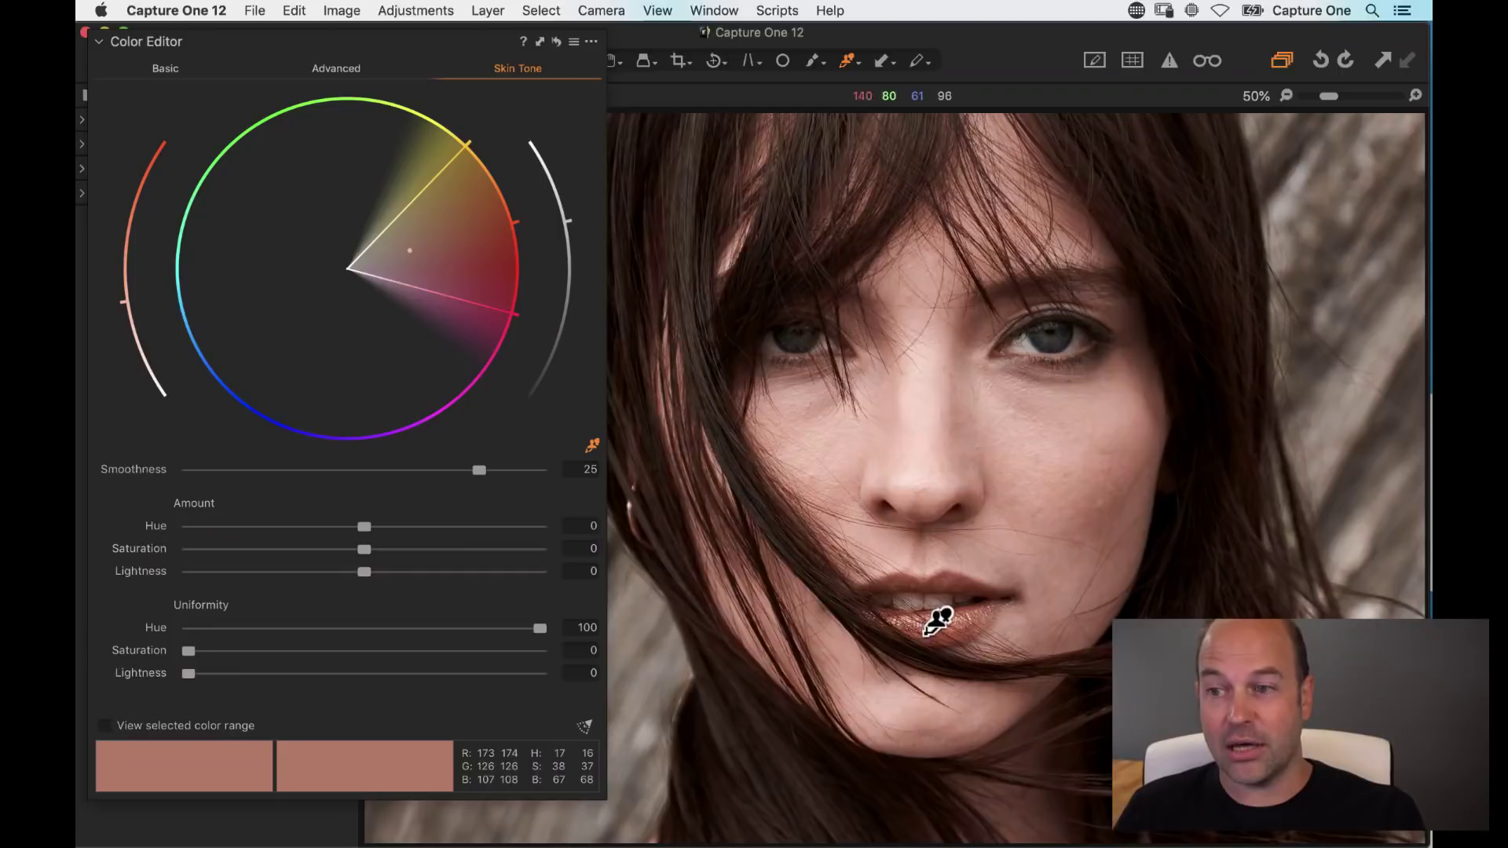
drag(539, 627, 89, 652)
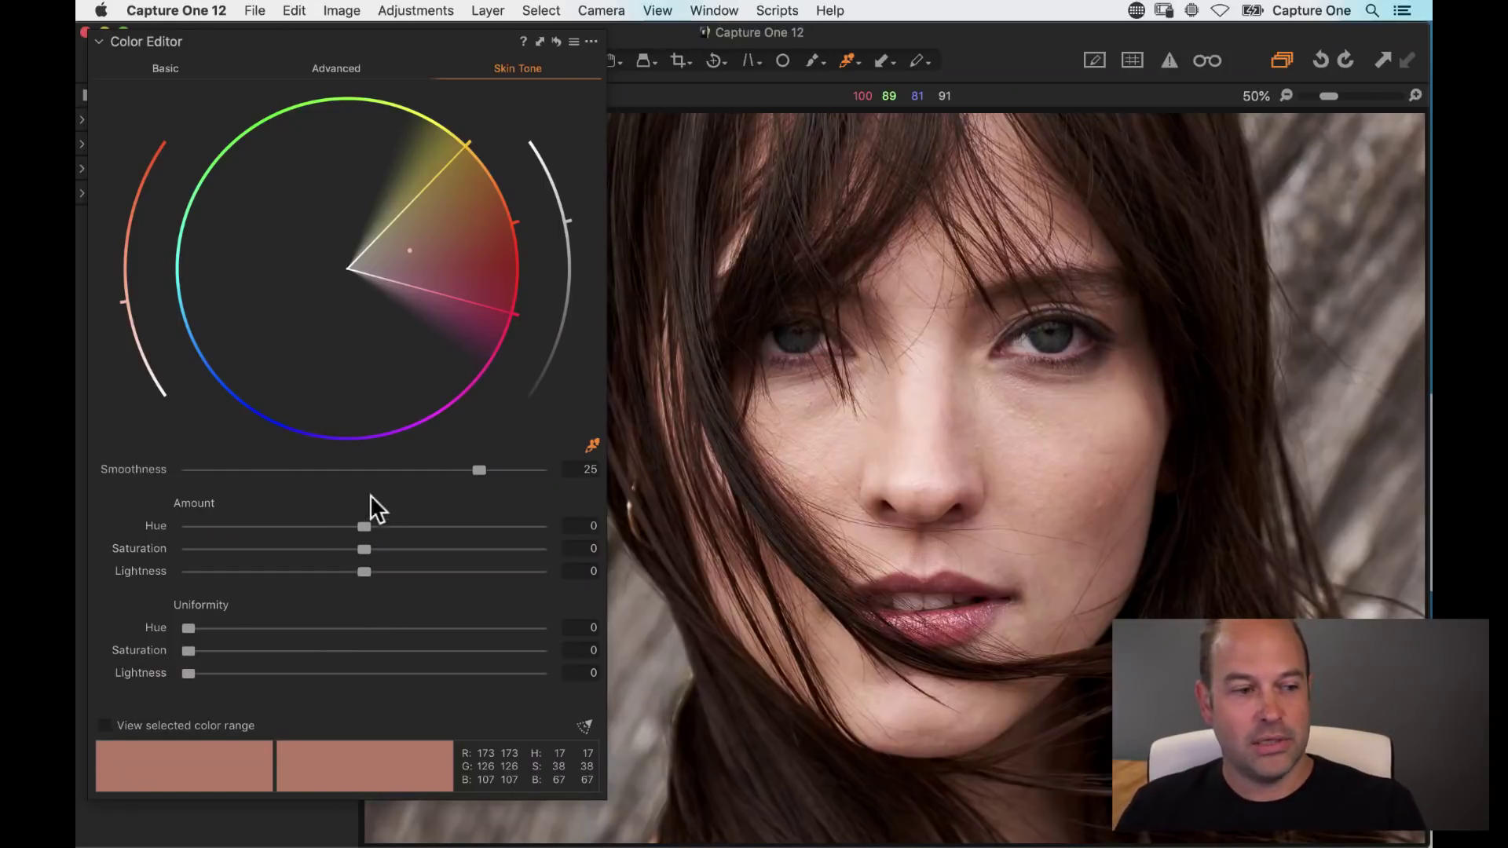
click(556, 41)
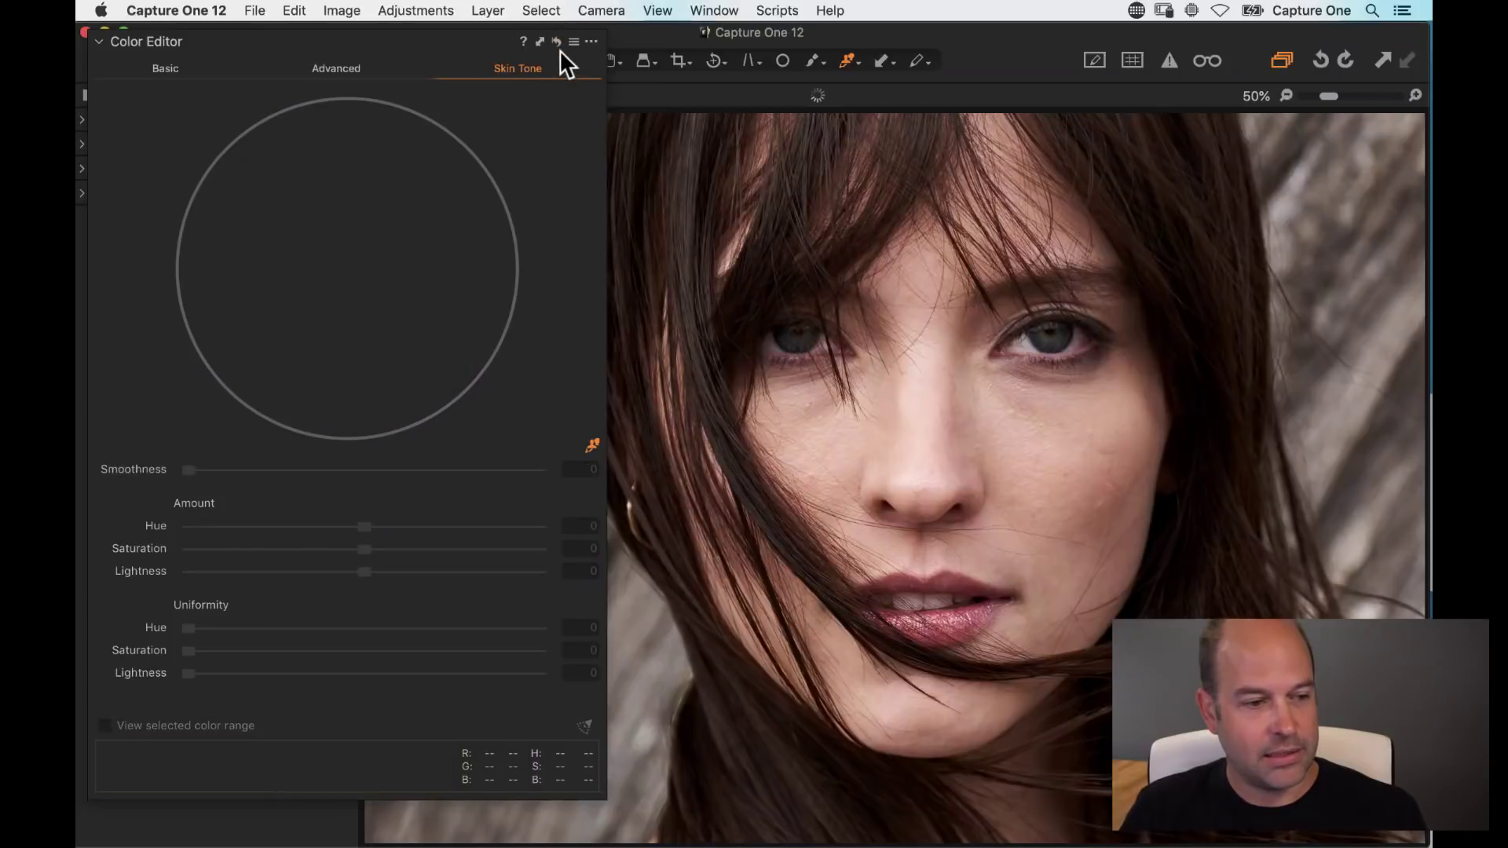
Step: Collapse the Color Editor and add a new filled layer named "skin tone"
click(99, 41)
click(83, 120)
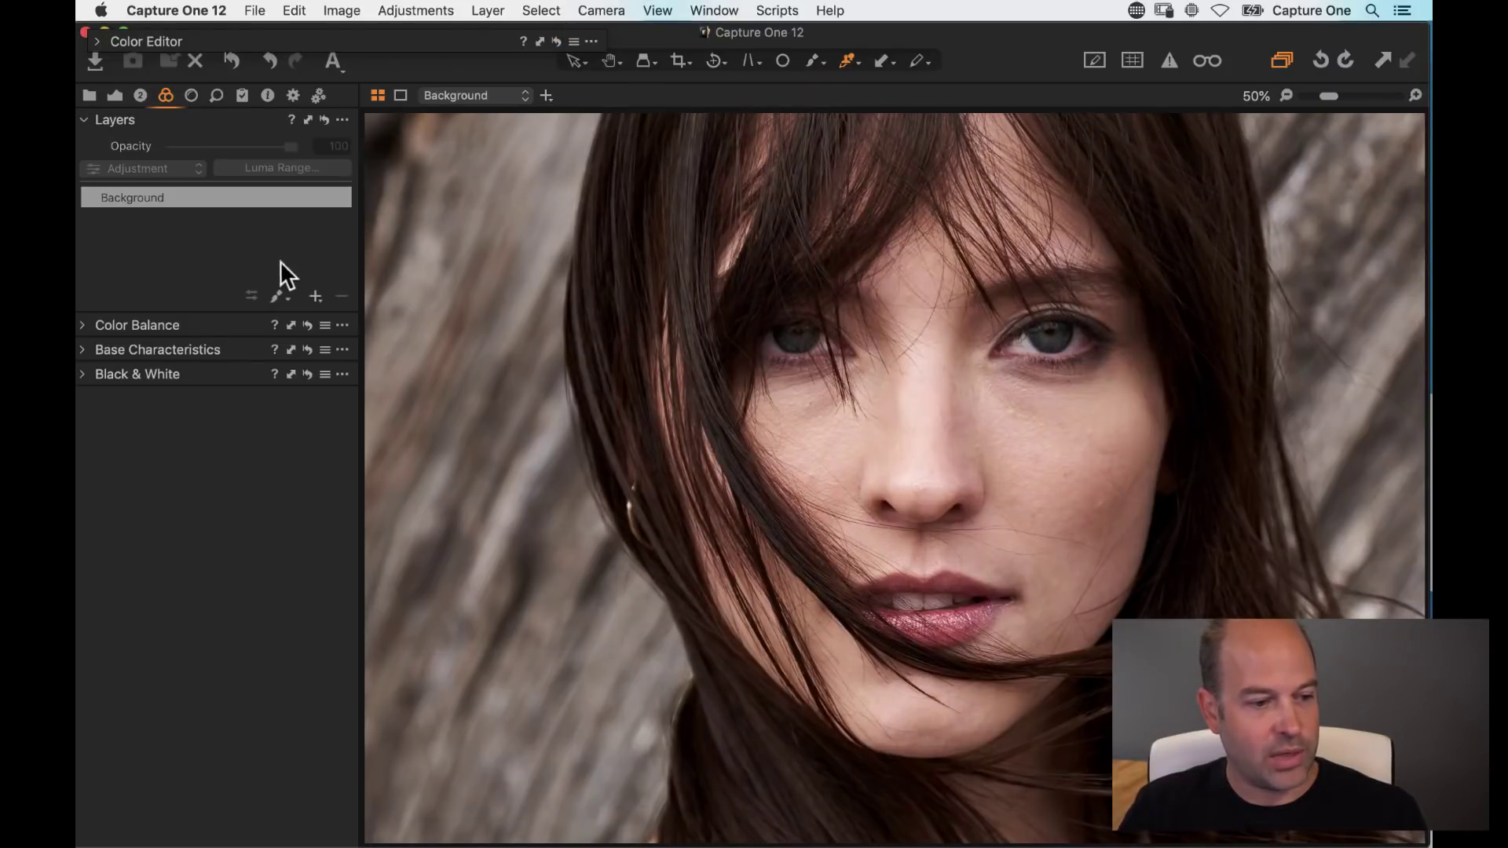
click(315, 298)
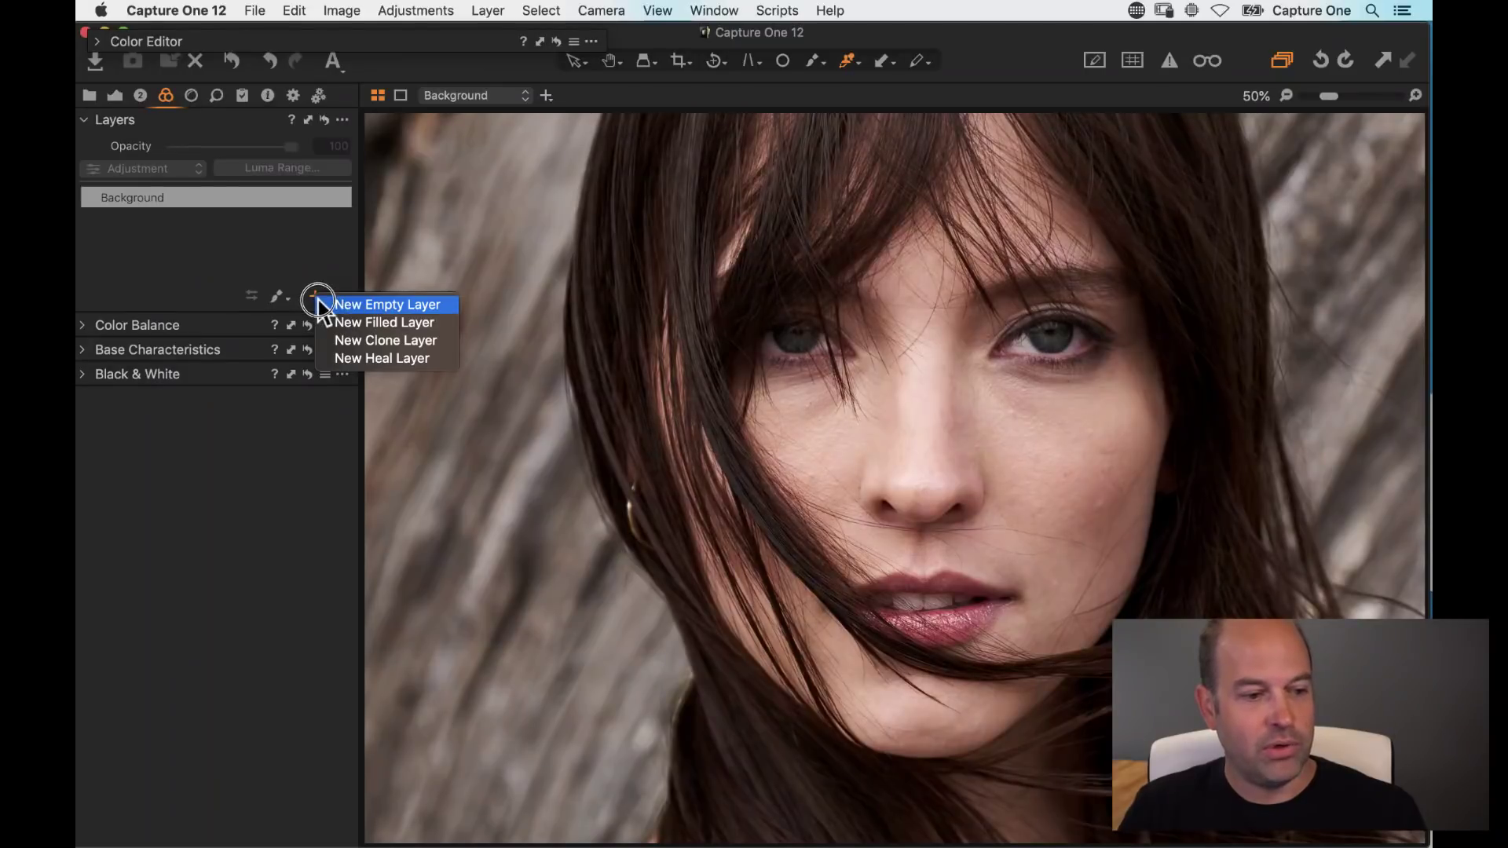
click(347, 329)
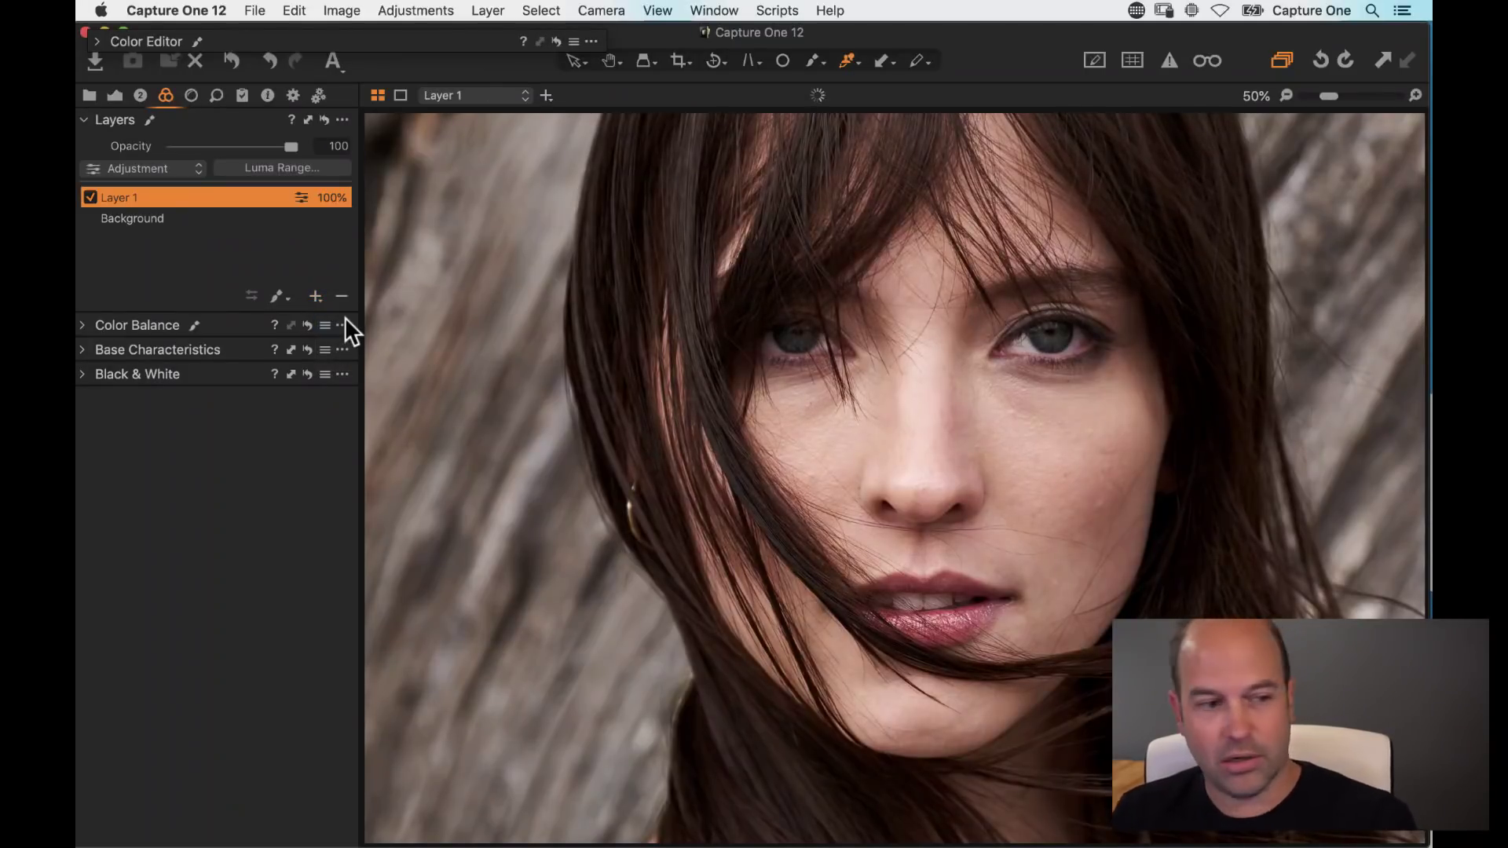
text(skin tone)
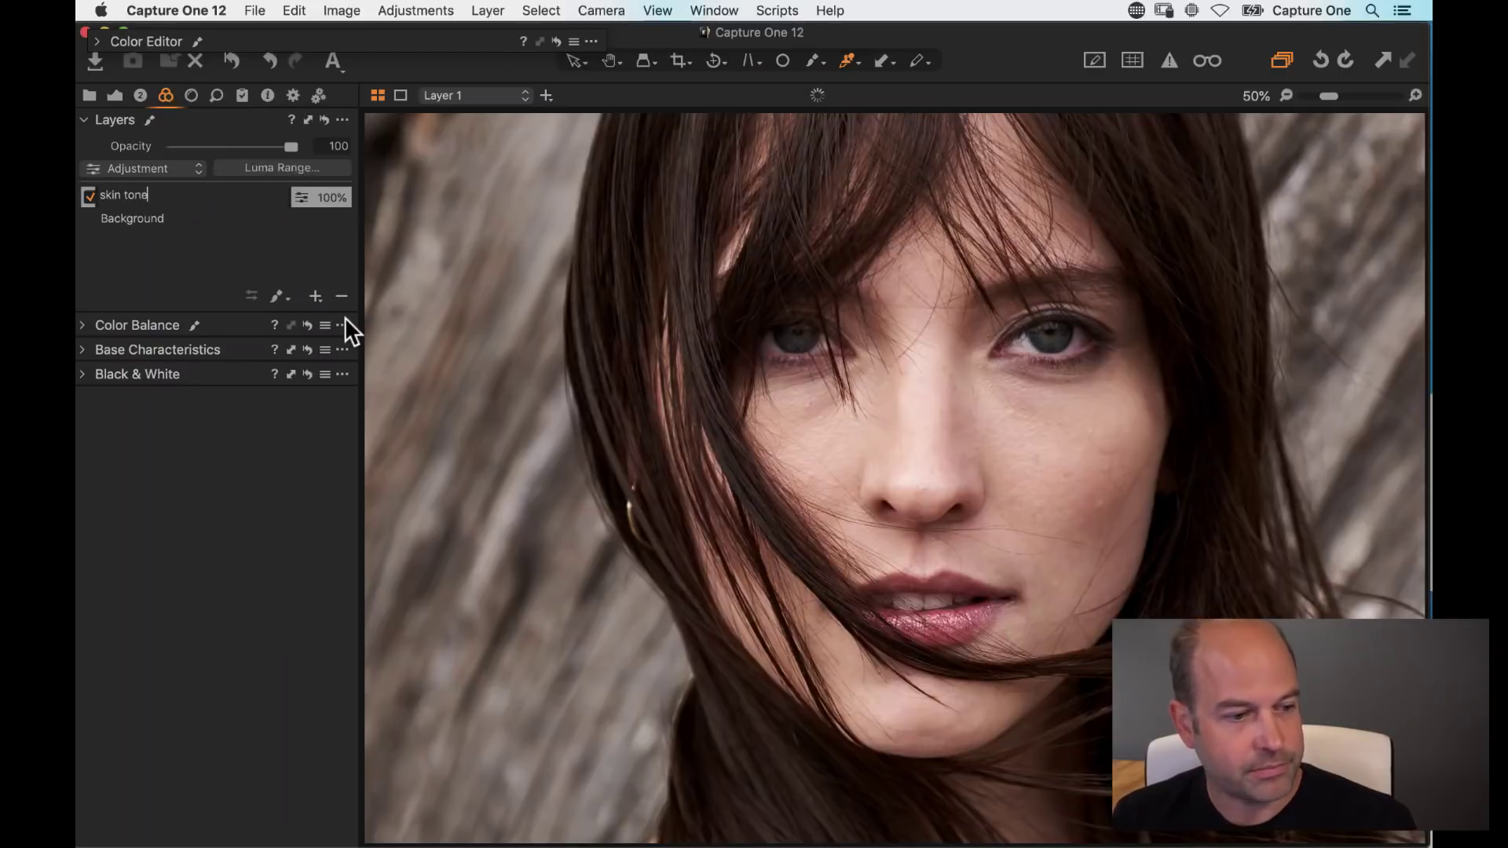
key(Return)
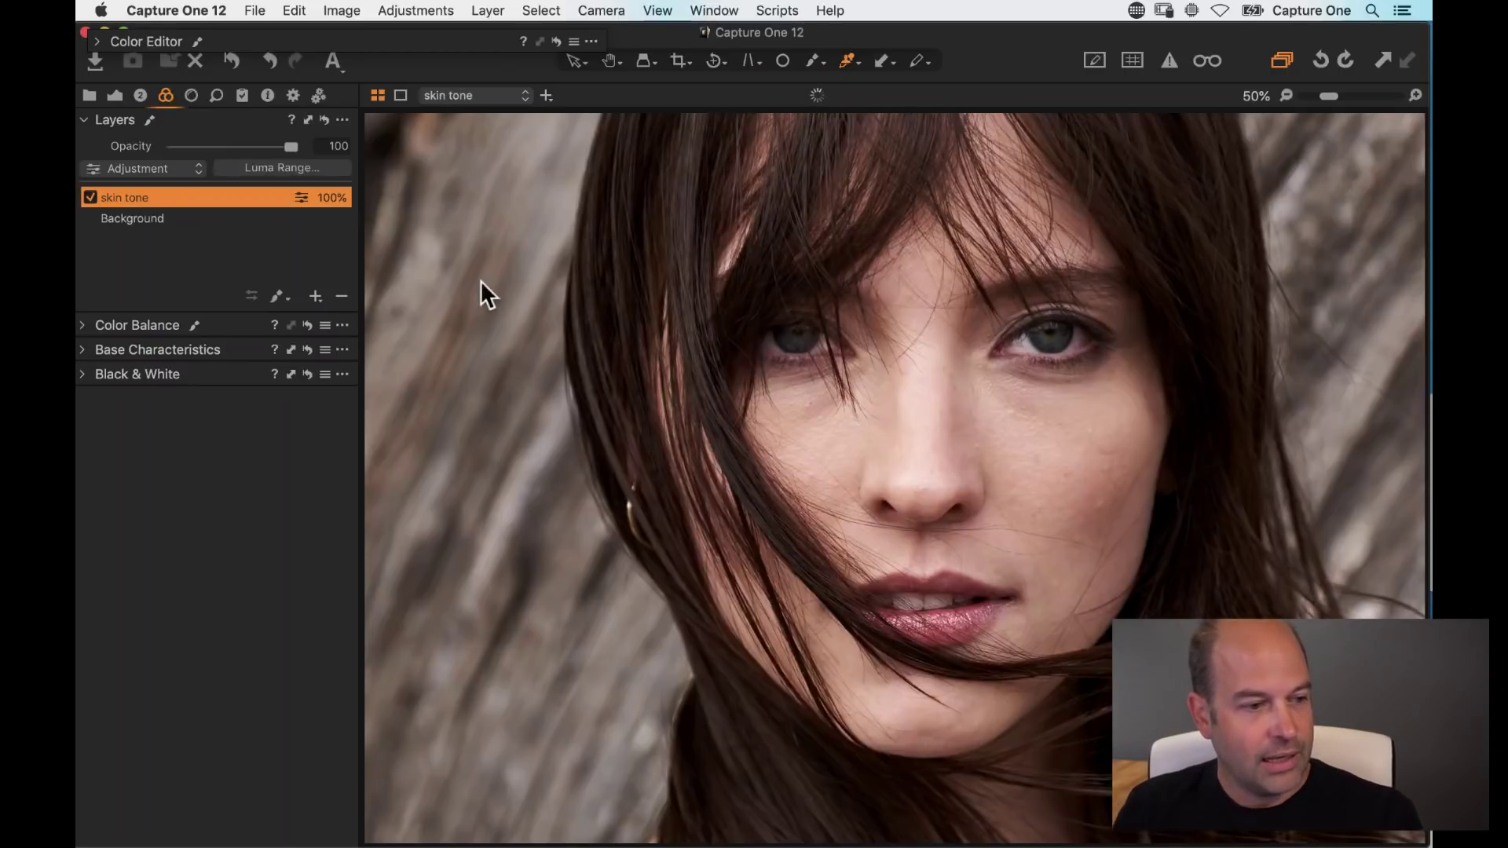
Step: Sample the cheek's skin colour for Skin Tone on the skin tone layer, and widen the range to full saturation and more magenta and yellow
click(96, 41)
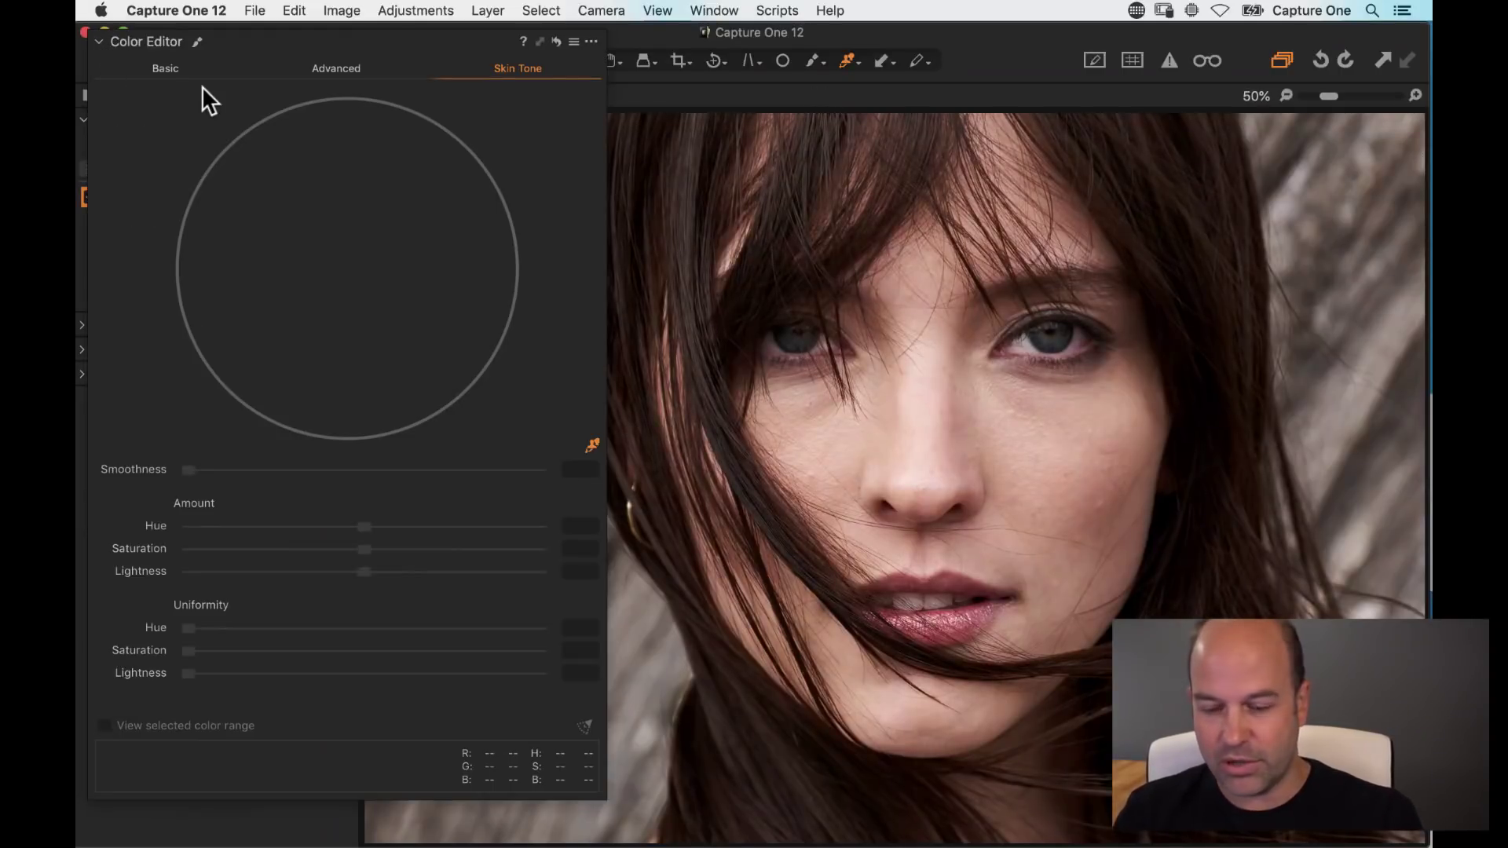
key(super+m)
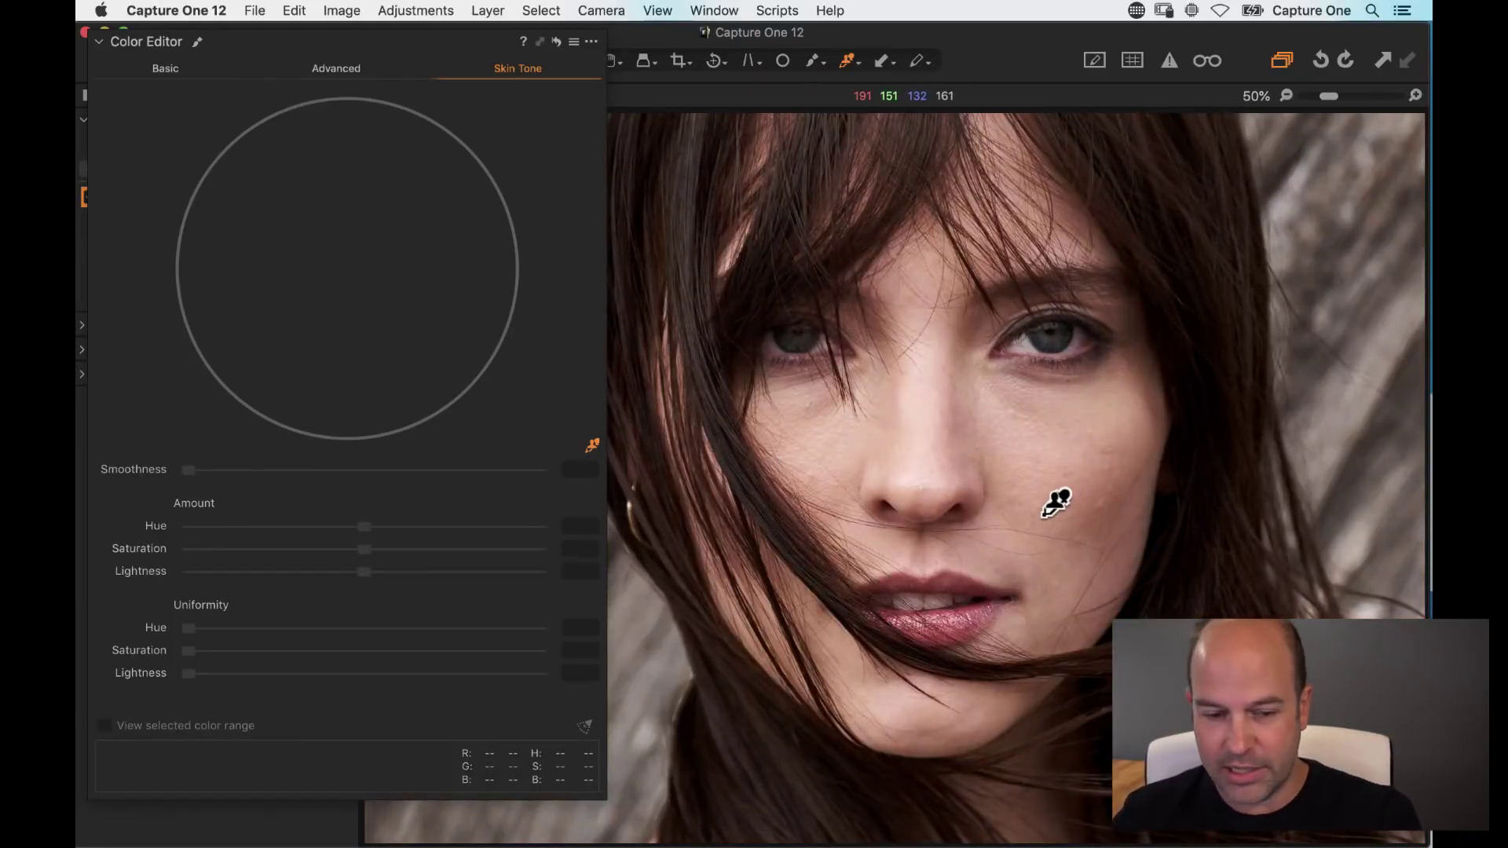
key(super+plus)
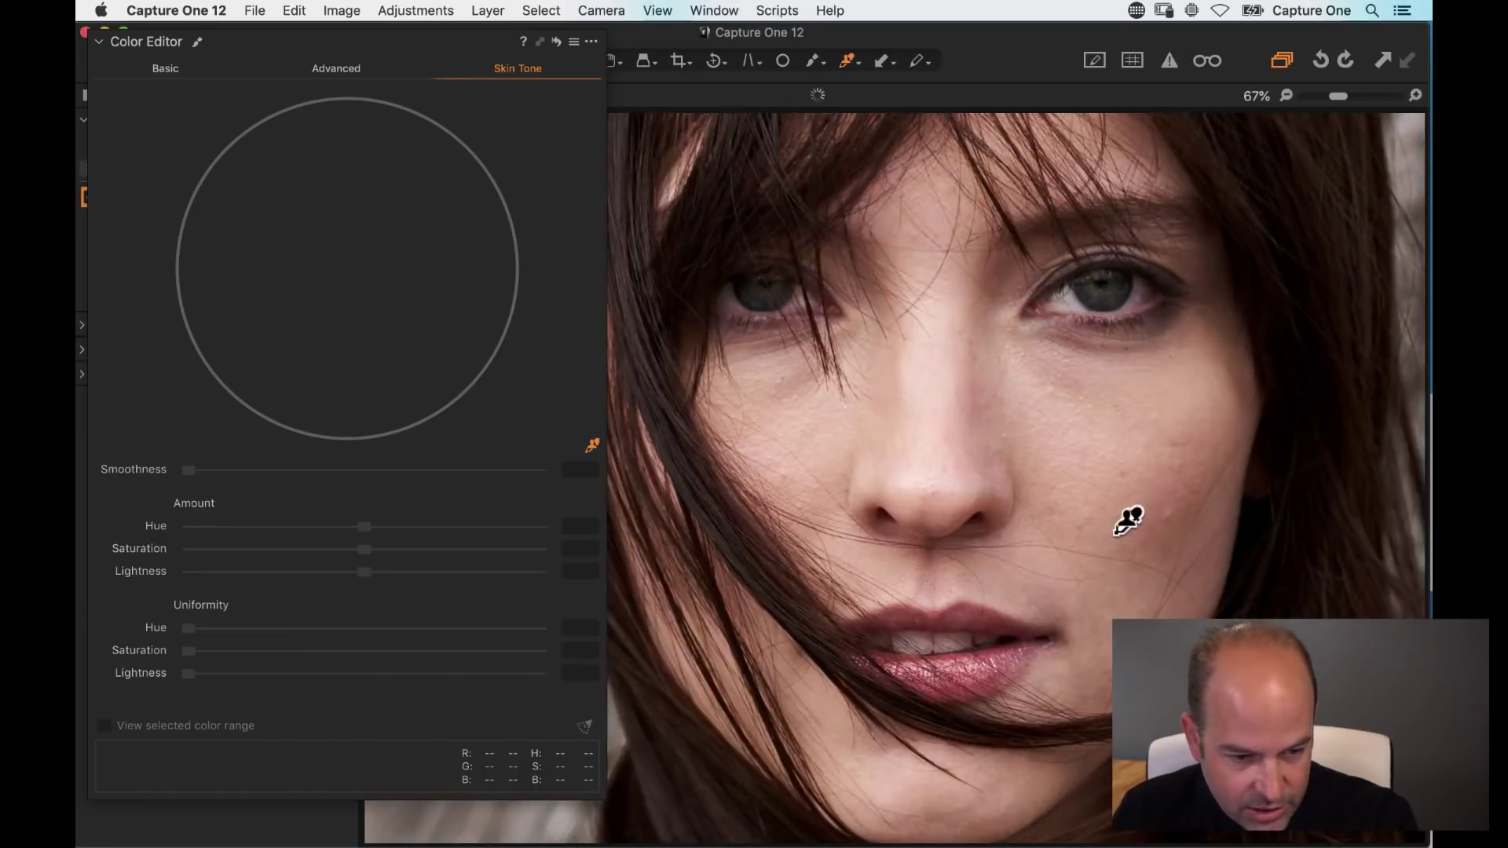
click(1105, 616)
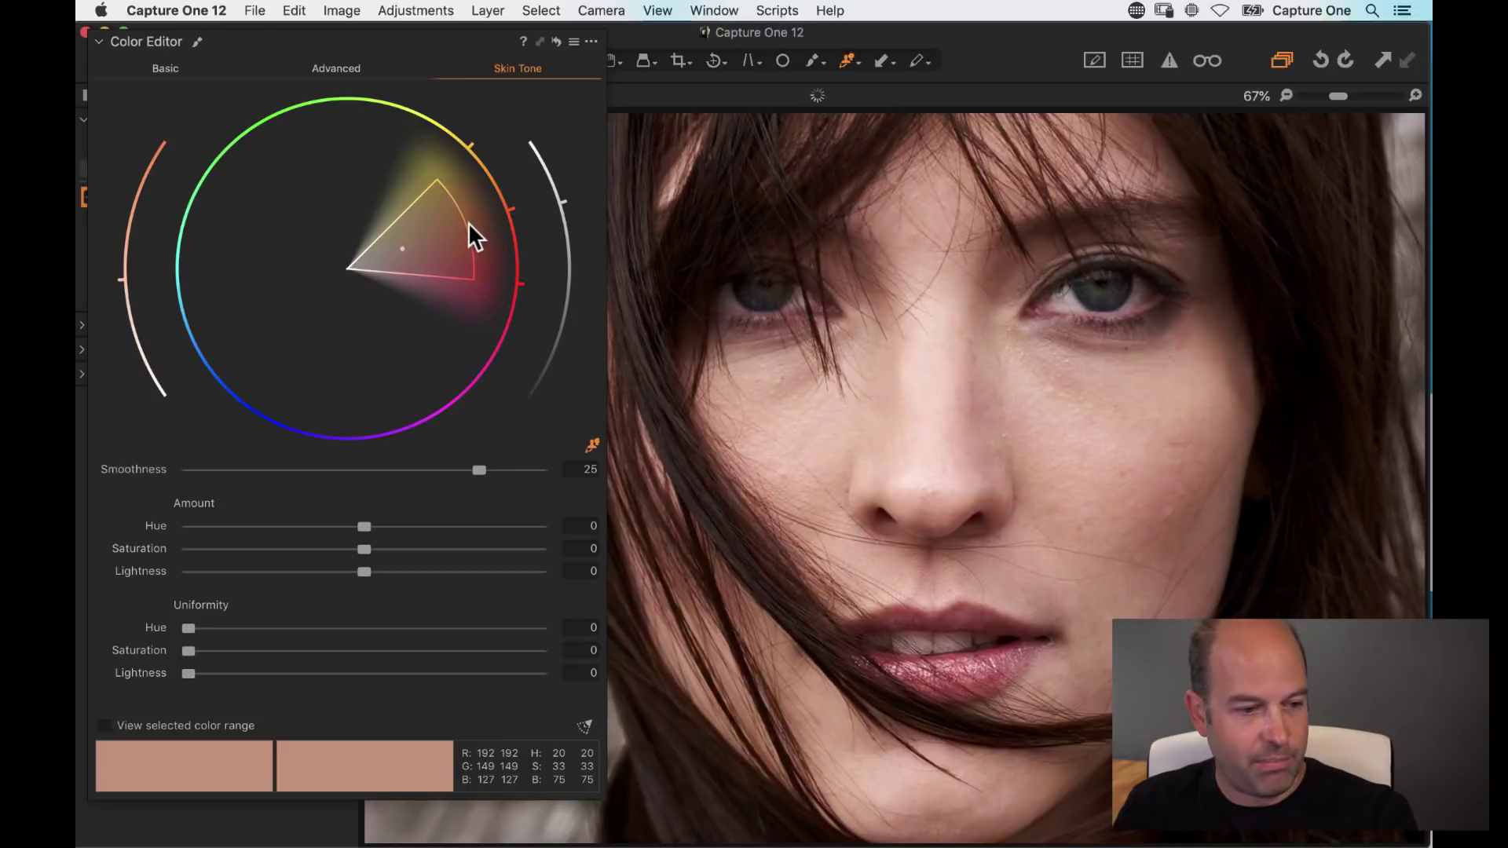
drag(523, 207, 521, 207)
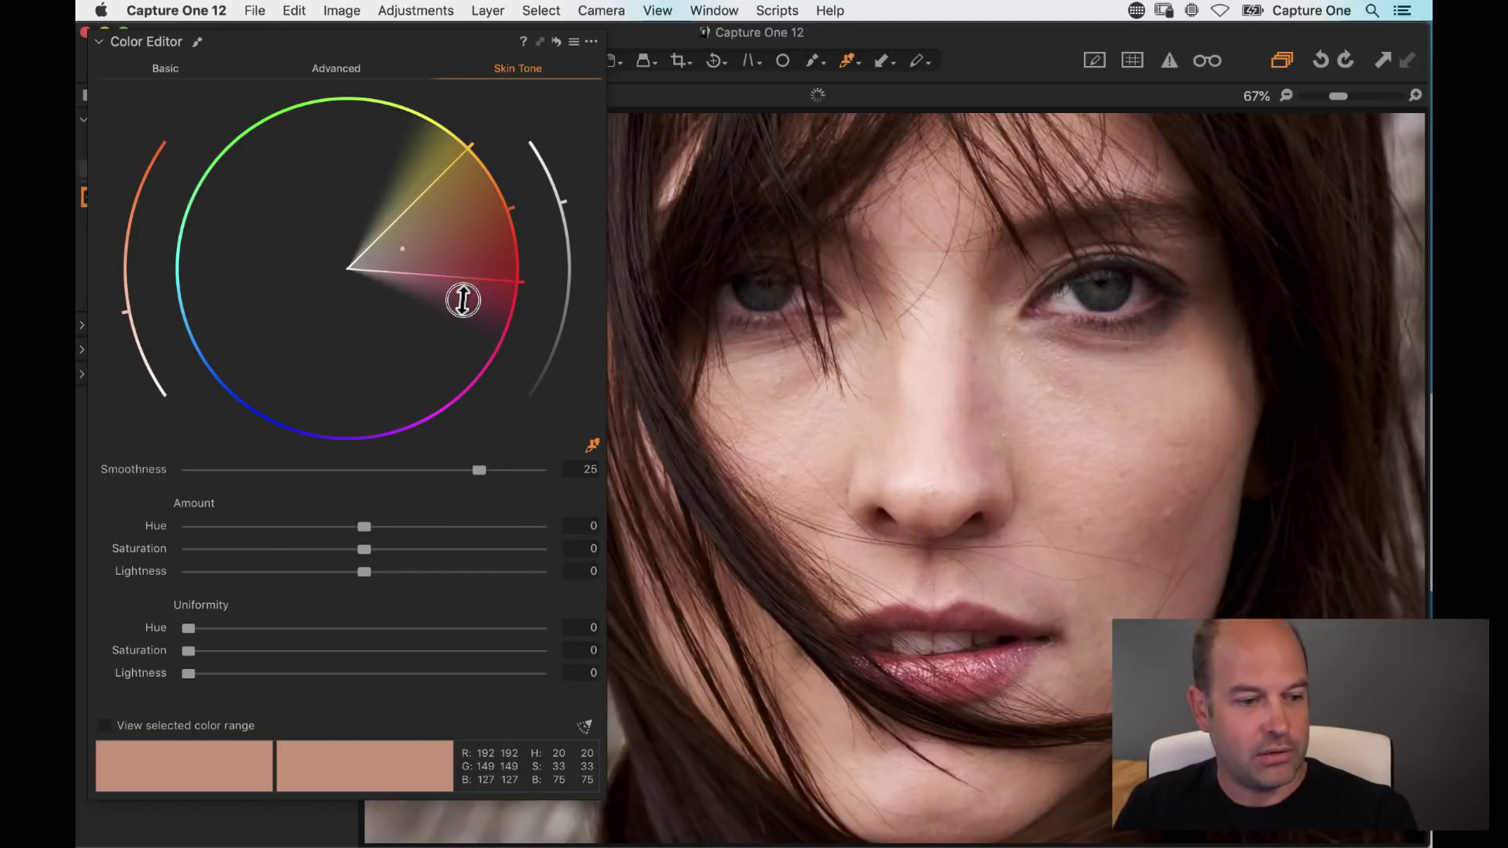
drag(464, 287, 455, 314)
drag(438, 175, 425, 168)
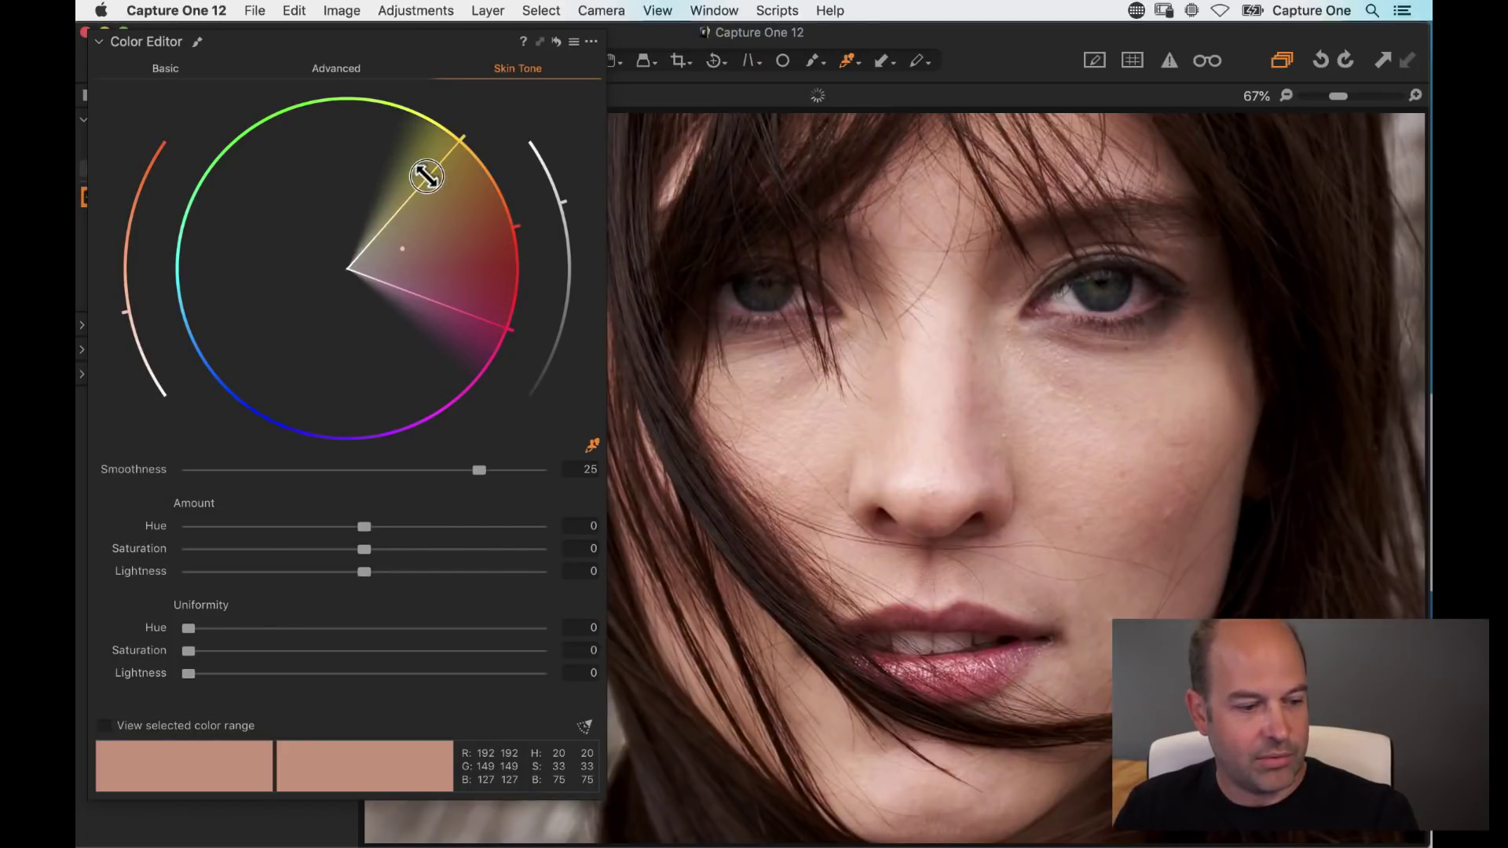
Step: Set the skin tone Uniformity to Hue 84.9, Saturation 62.8 and Lightness 29.4, with the Lightness Amount at -0.5
drag(188, 628, 487, 628)
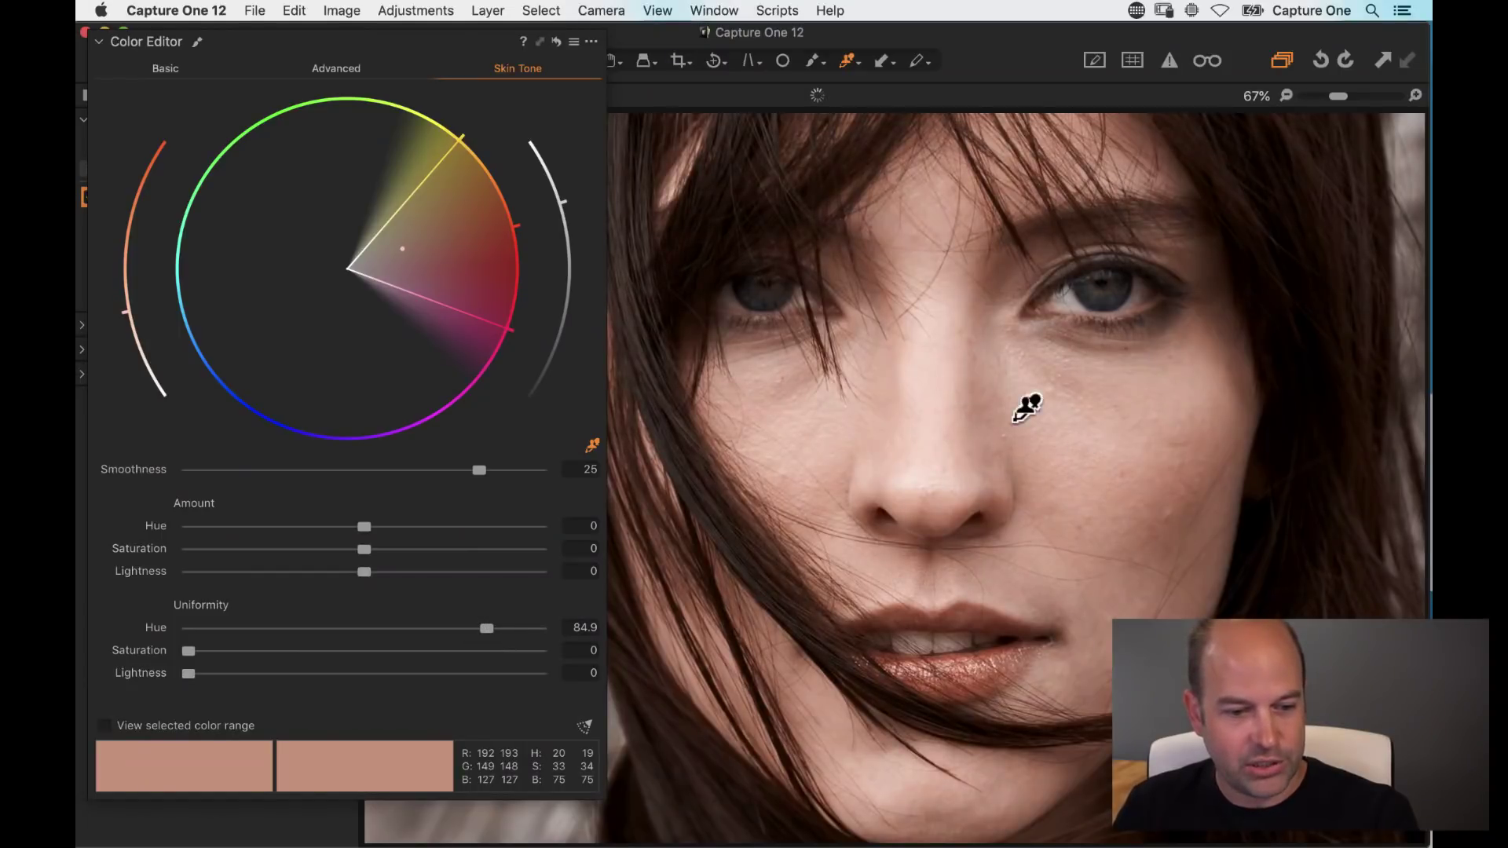
drag(362, 574, 352, 578)
drag(188, 672, 294, 685)
drag(190, 652, 415, 651)
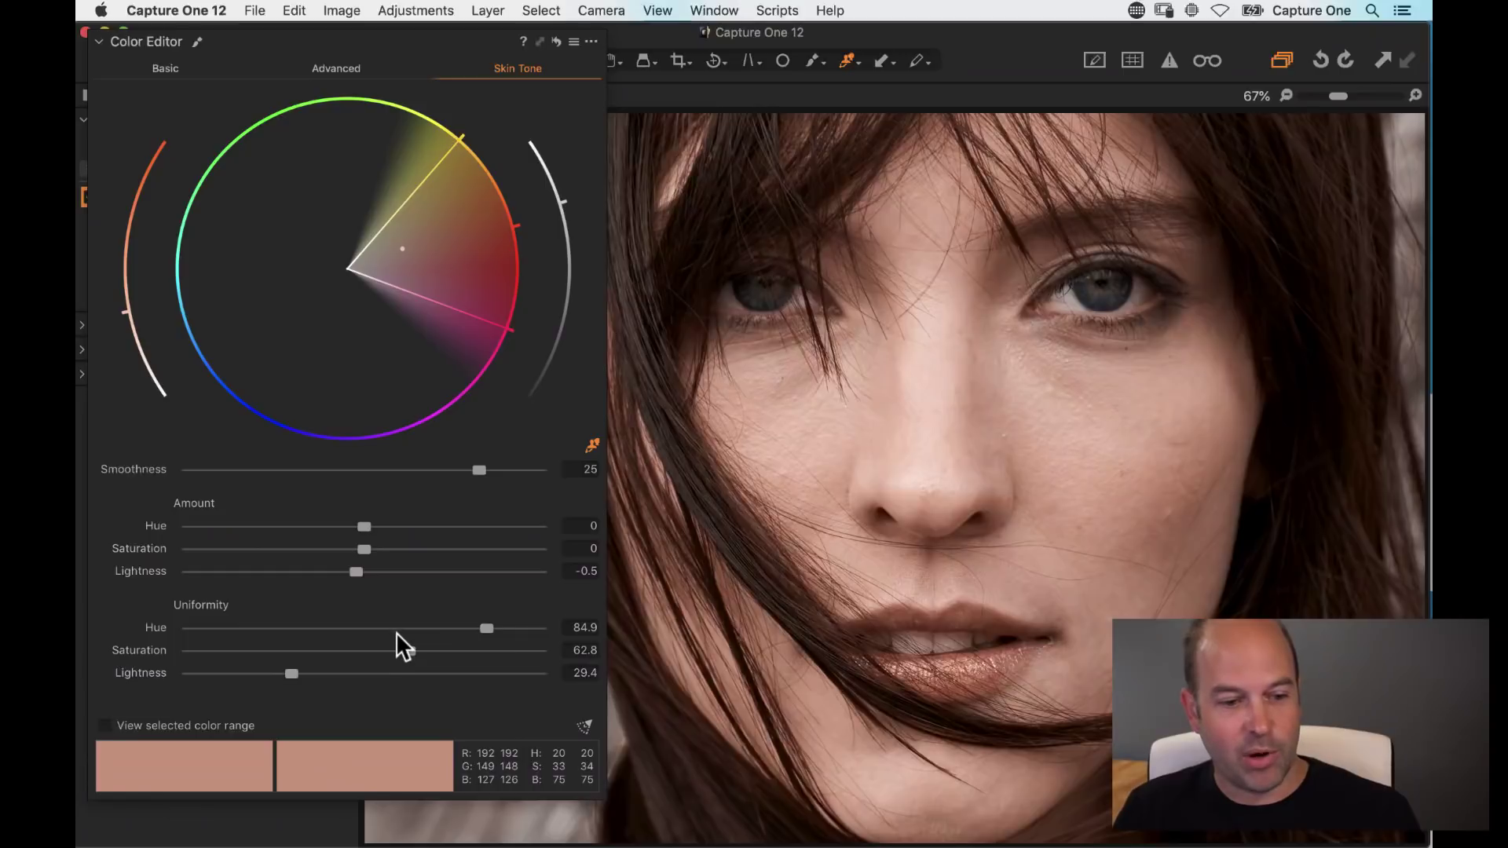
Step: Collapse the Color Editor and clear the mask of the skin tone layer
click(99, 41)
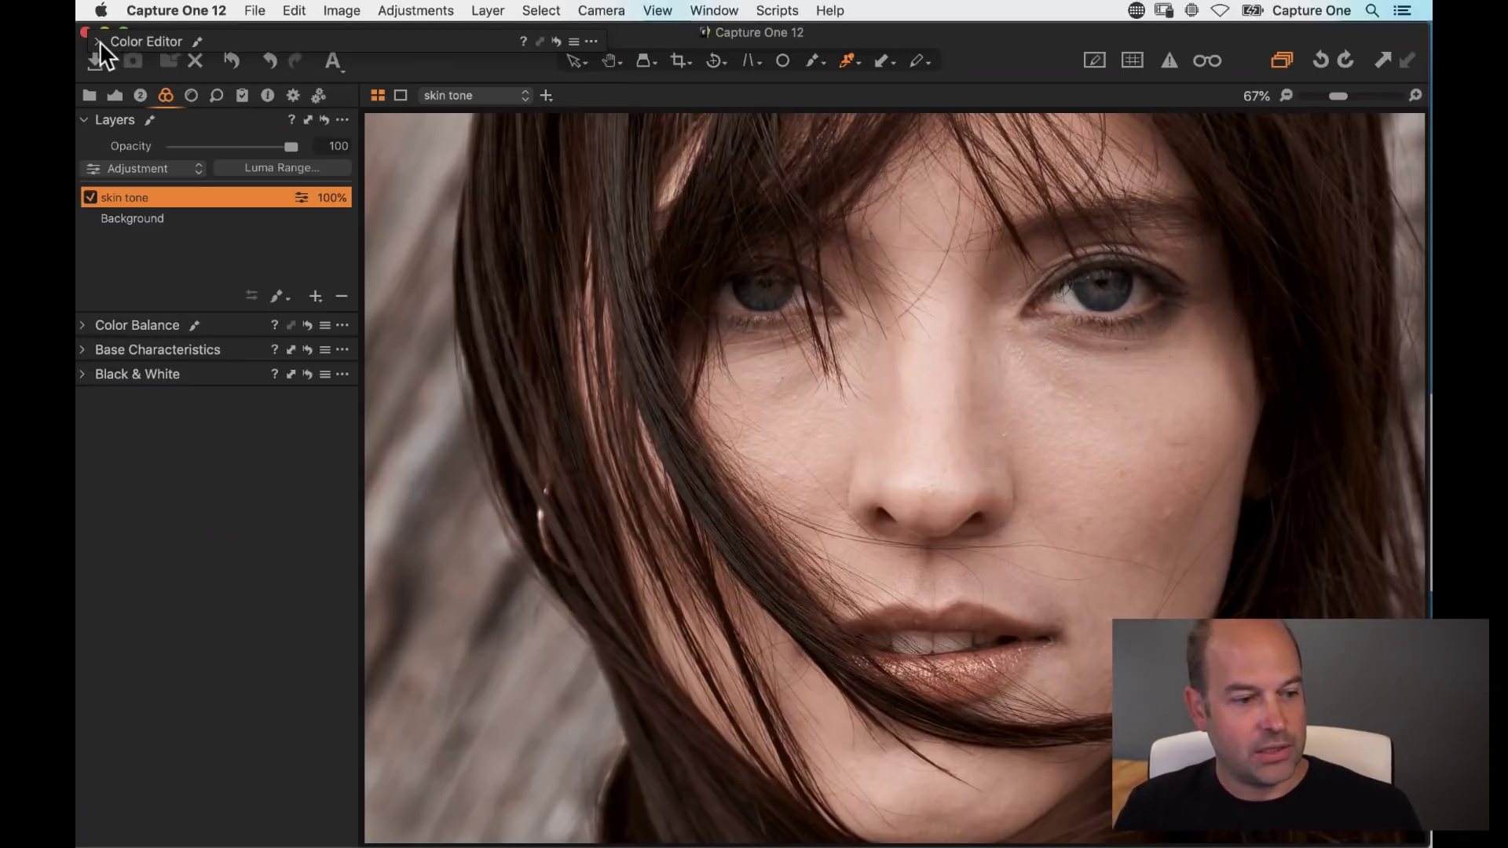
right_click(174, 196)
click(182, 209)
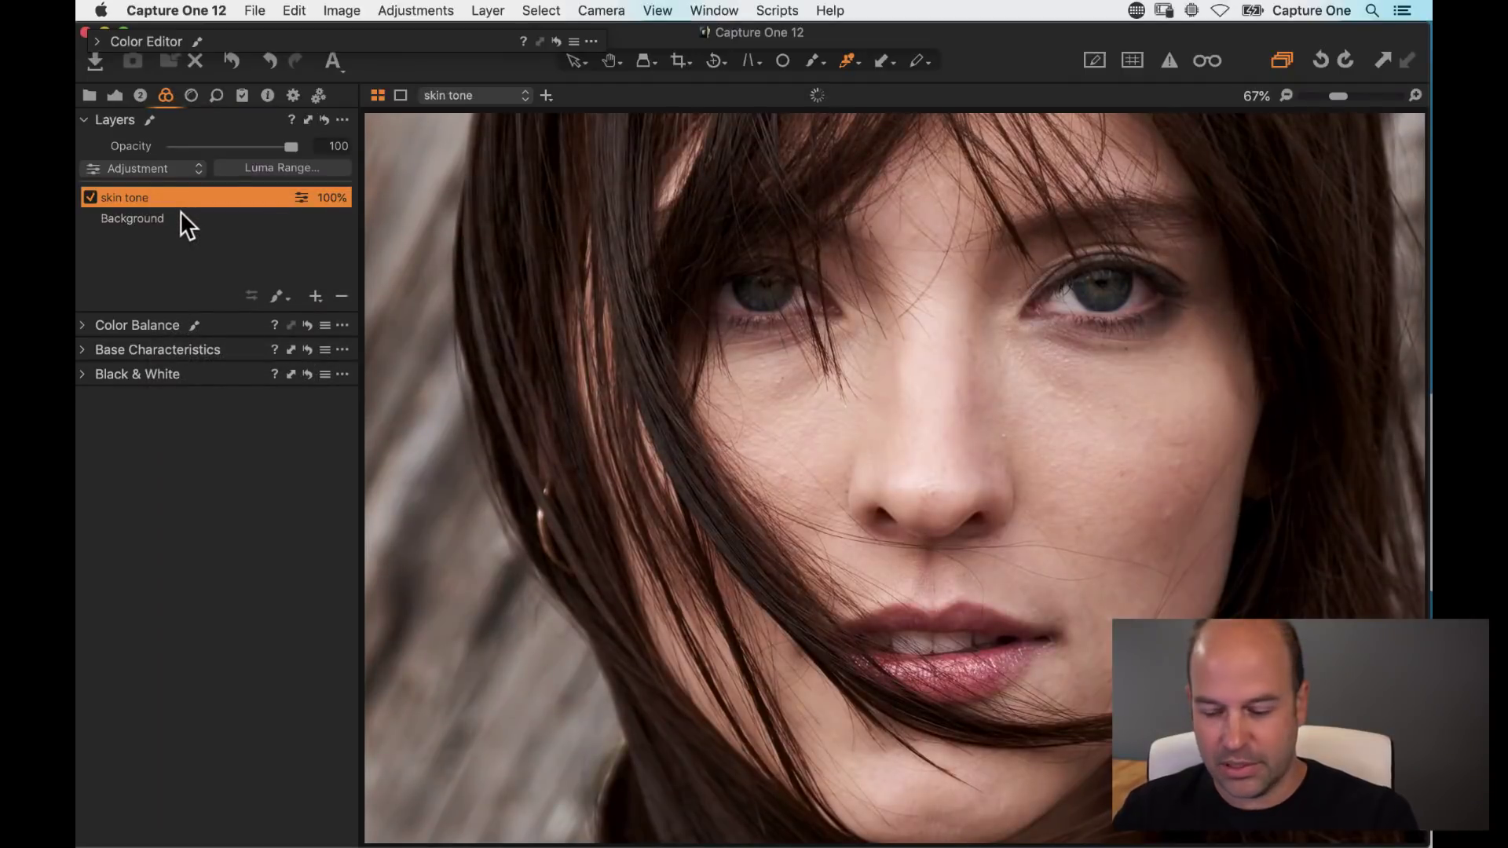
key(super+alt+0)
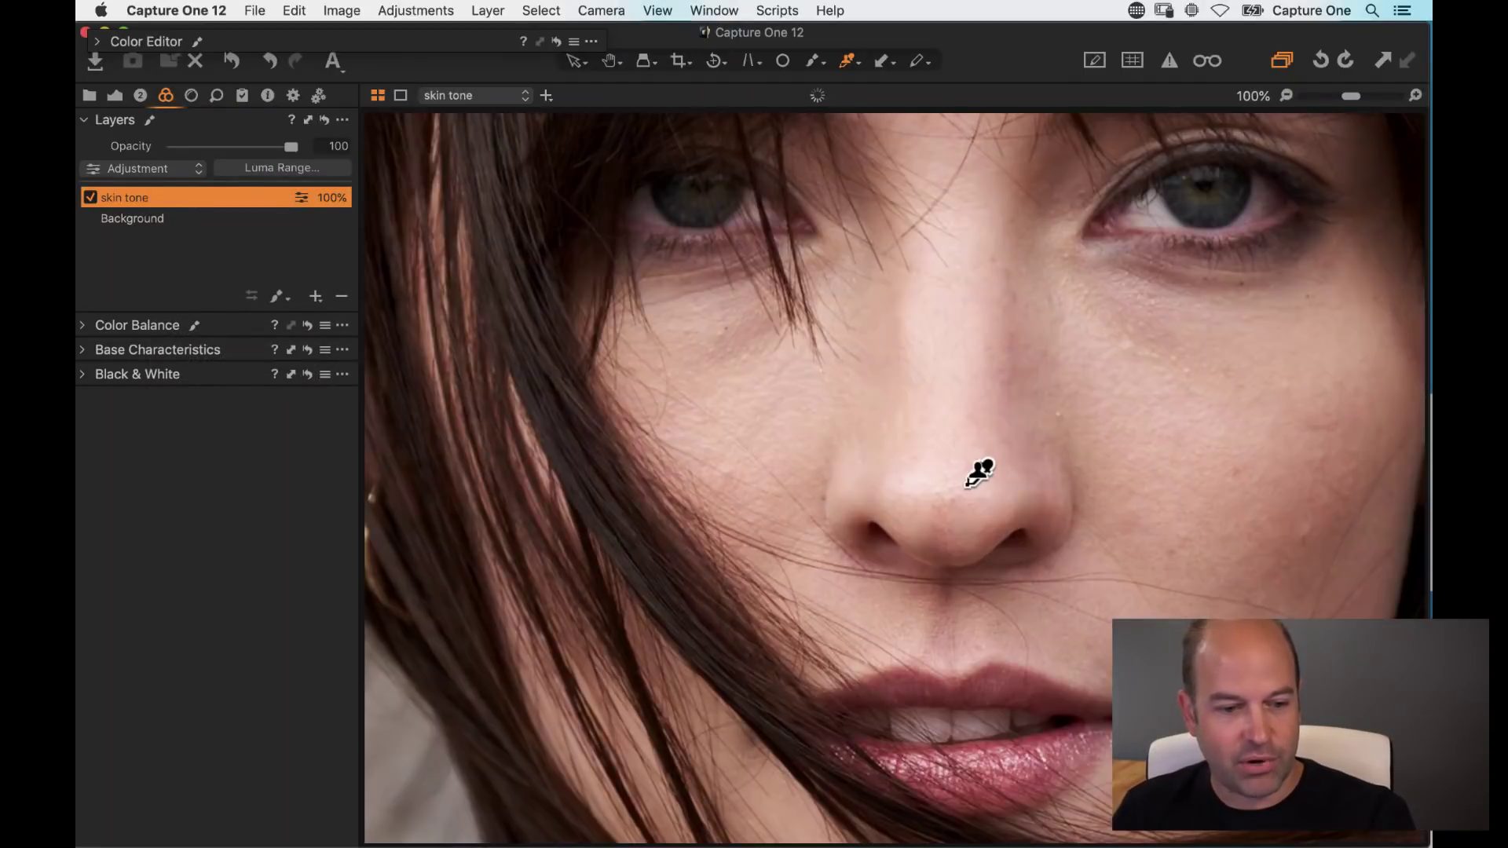
Step: Set up the mask brush for the skin tone layer with Size 285, Hardness 12, Opacity 100 and Flow 16
scroll(723, 485, right, 5)
click(279, 296)
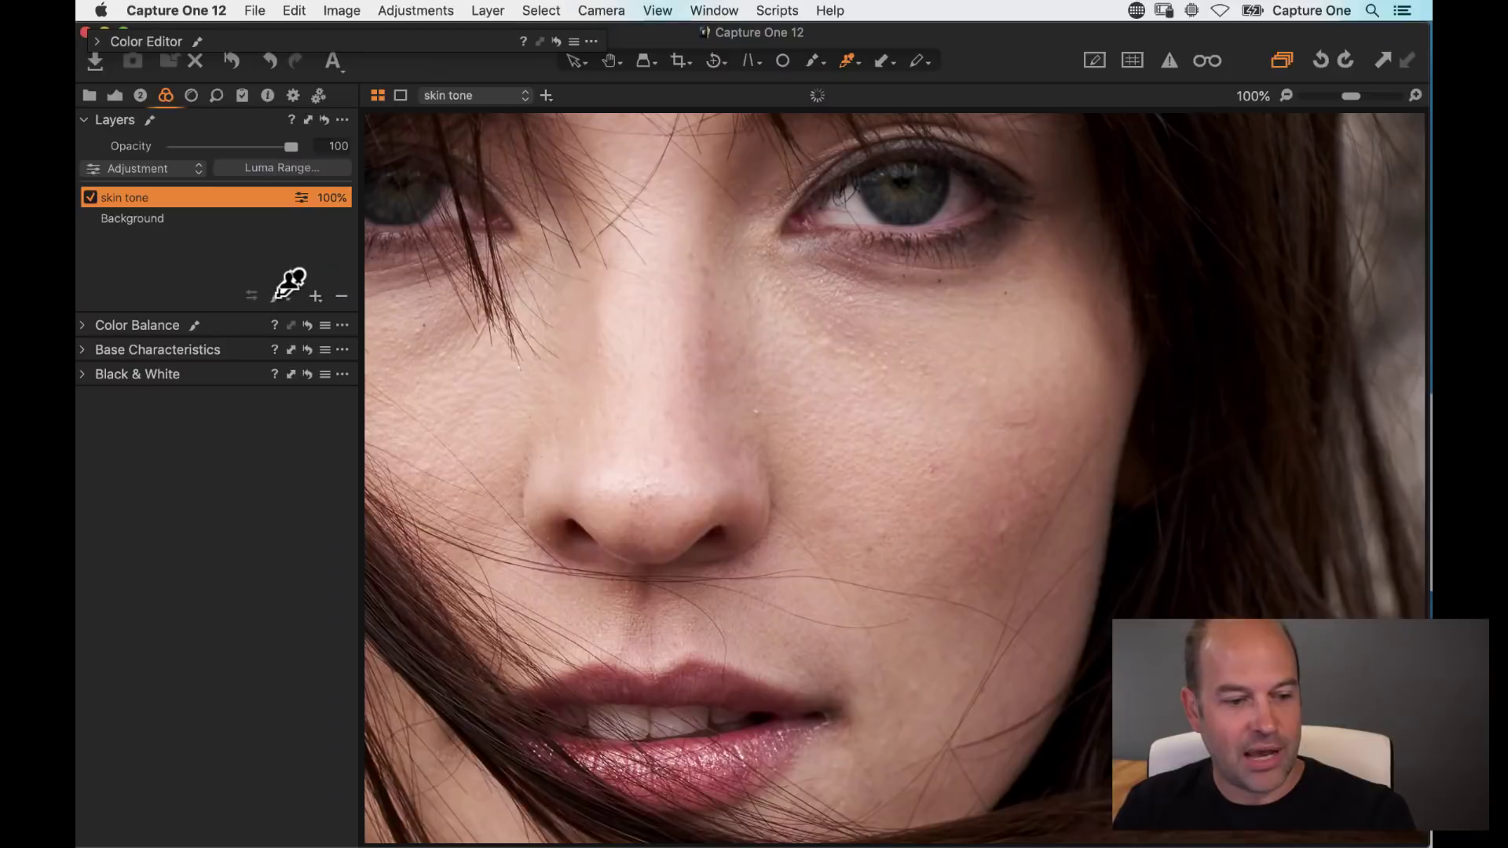
right_click(872, 398)
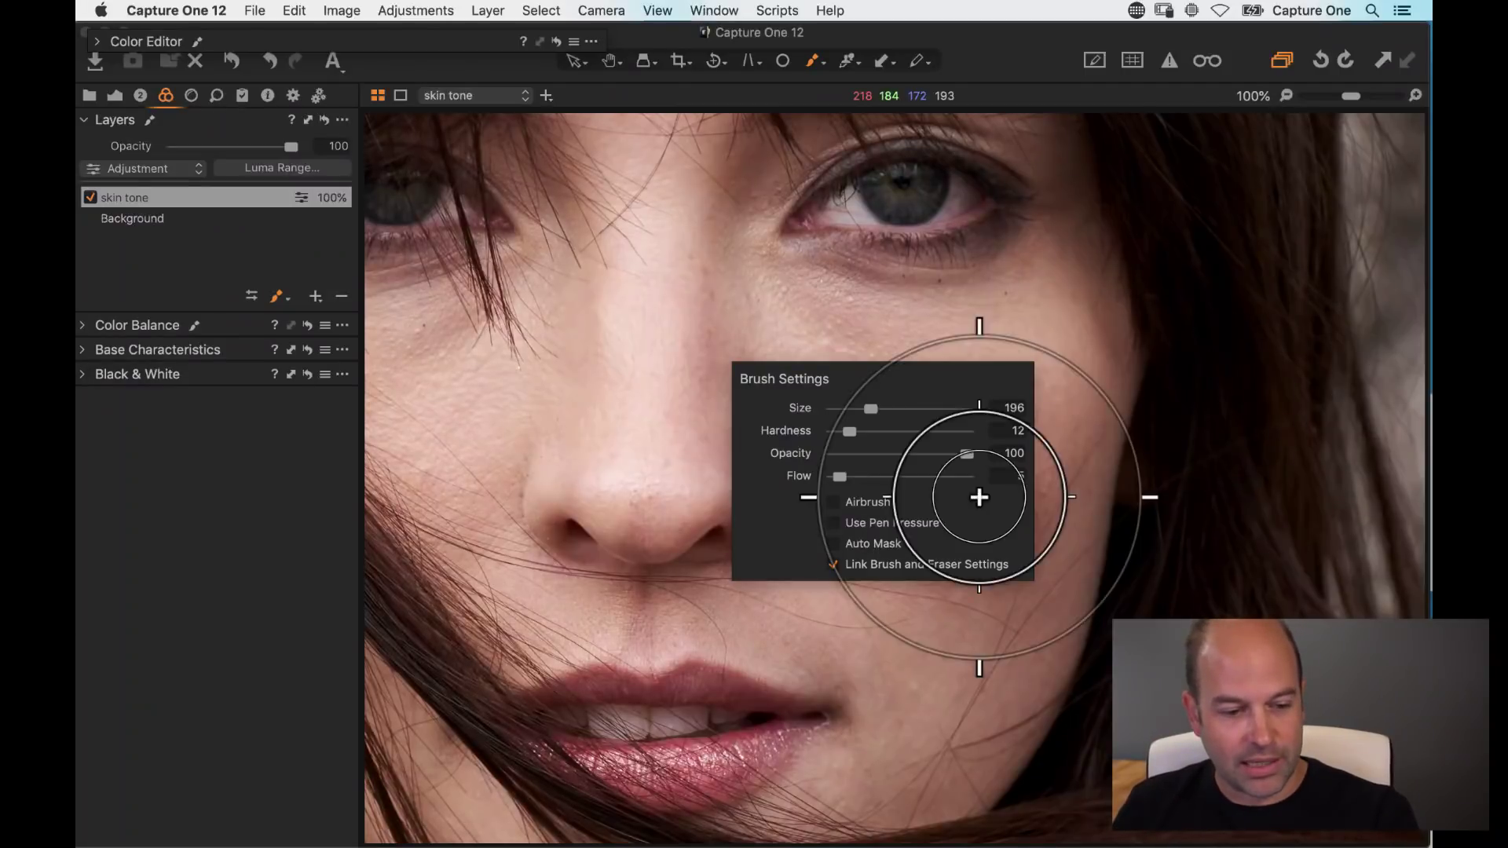
right_click(836, 507)
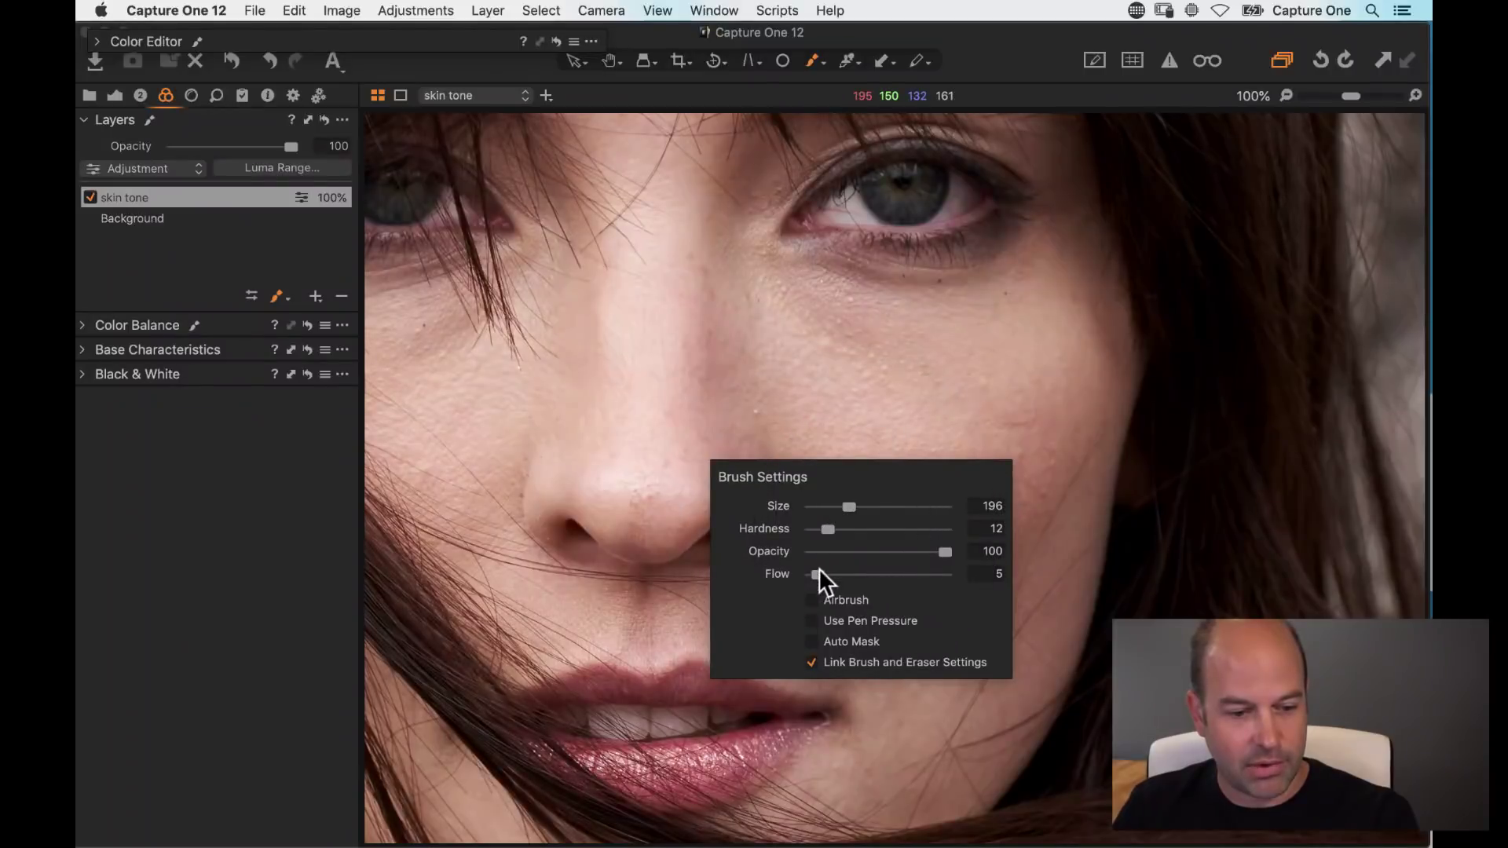
right_click(836, 413)
drag(845, 410, 855, 422)
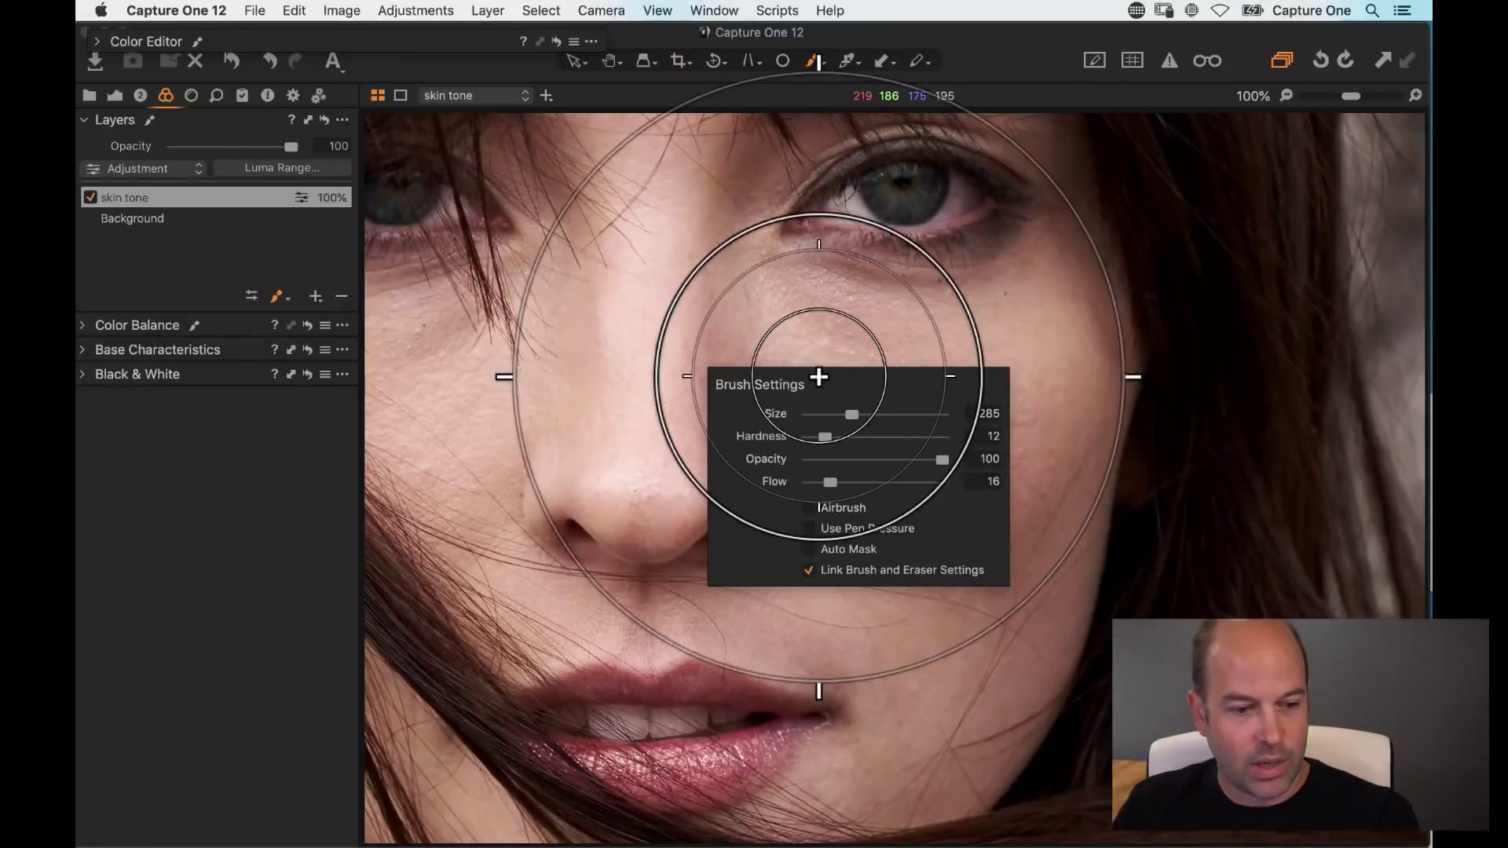
Step: Paint the skin tone layer's mask over the skin of the face, neck, shoulder and chest
mouse_move(709, 333)
mouse_down()
mouse_move(687, 355)
mouse_move(642, 327)
mouse_move(898, 398)
mouse_move(1039, 404)
mouse_move(743, 443)
mouse_move(746, 537)
mouse_move(938, 609)
mouse_move(947, 676)
mouse_move(1028, 454)
mouse_move(1014, 467)
mouse_move(997, 399)
mouse_move(713, 363)
mouse_move(948, 379)
mouse_move(518, 395)
mouse_move(489, 439)
mouse_move(650, 541)
mouse_move(823, 545)
mouse_move(616, 525)
mouse_move(1034, 541)
mouse_move(894, 435)
mouse_move(728, 410)
mouse_move(648, 315)
mouse_move(718, 389)
mouse_move(744, 370)
mouse_up()
scroll(660, 576, down, 10)
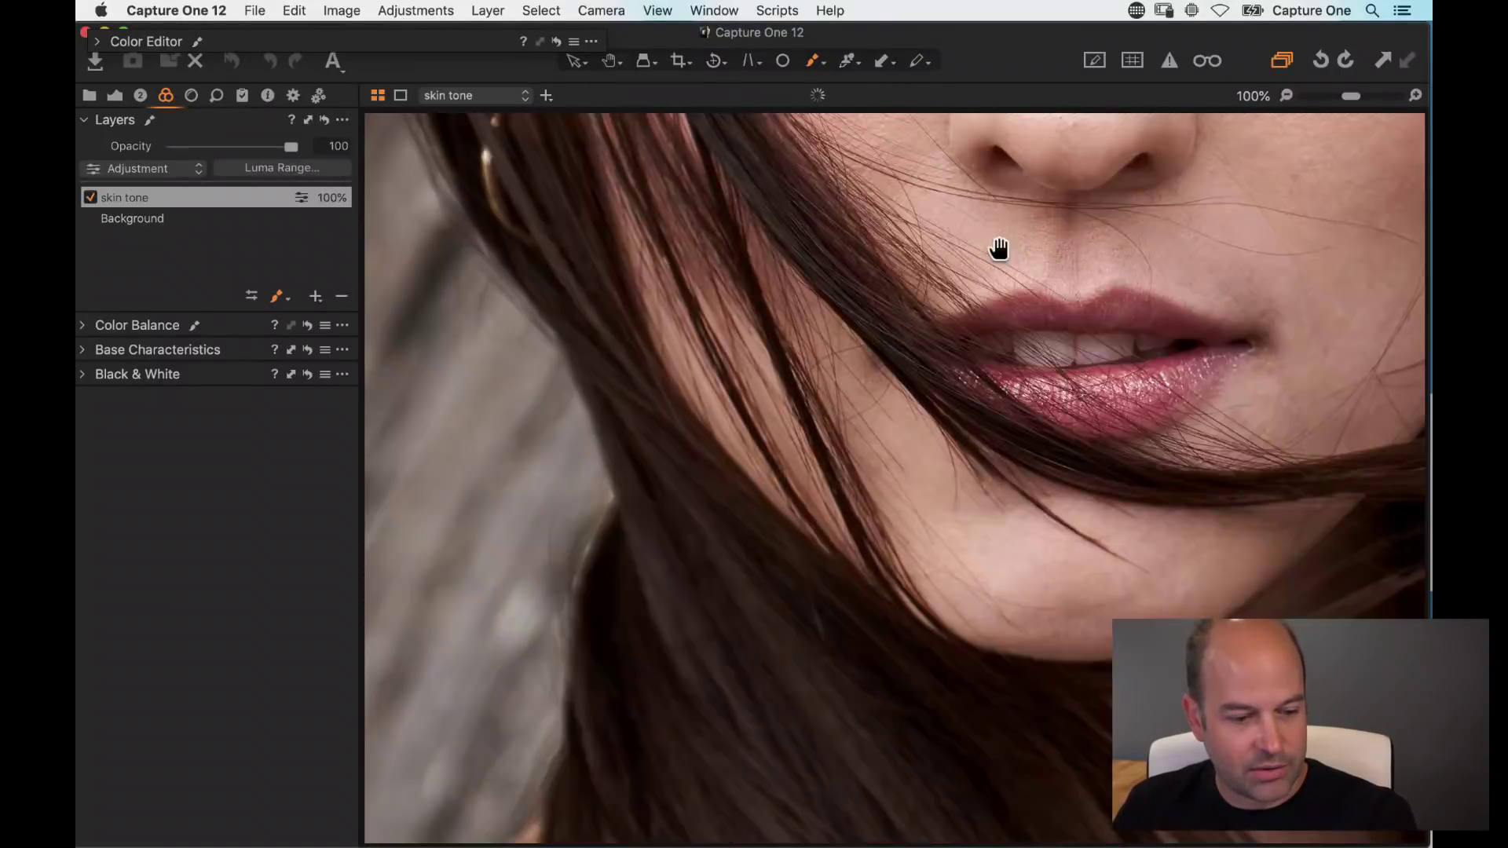
scroll(997, 253, left, 5)
mouse_move(859, 482)
mouse_down()
mouse_move(953, 270)
mouse_move(908, 326)
mouse_up()
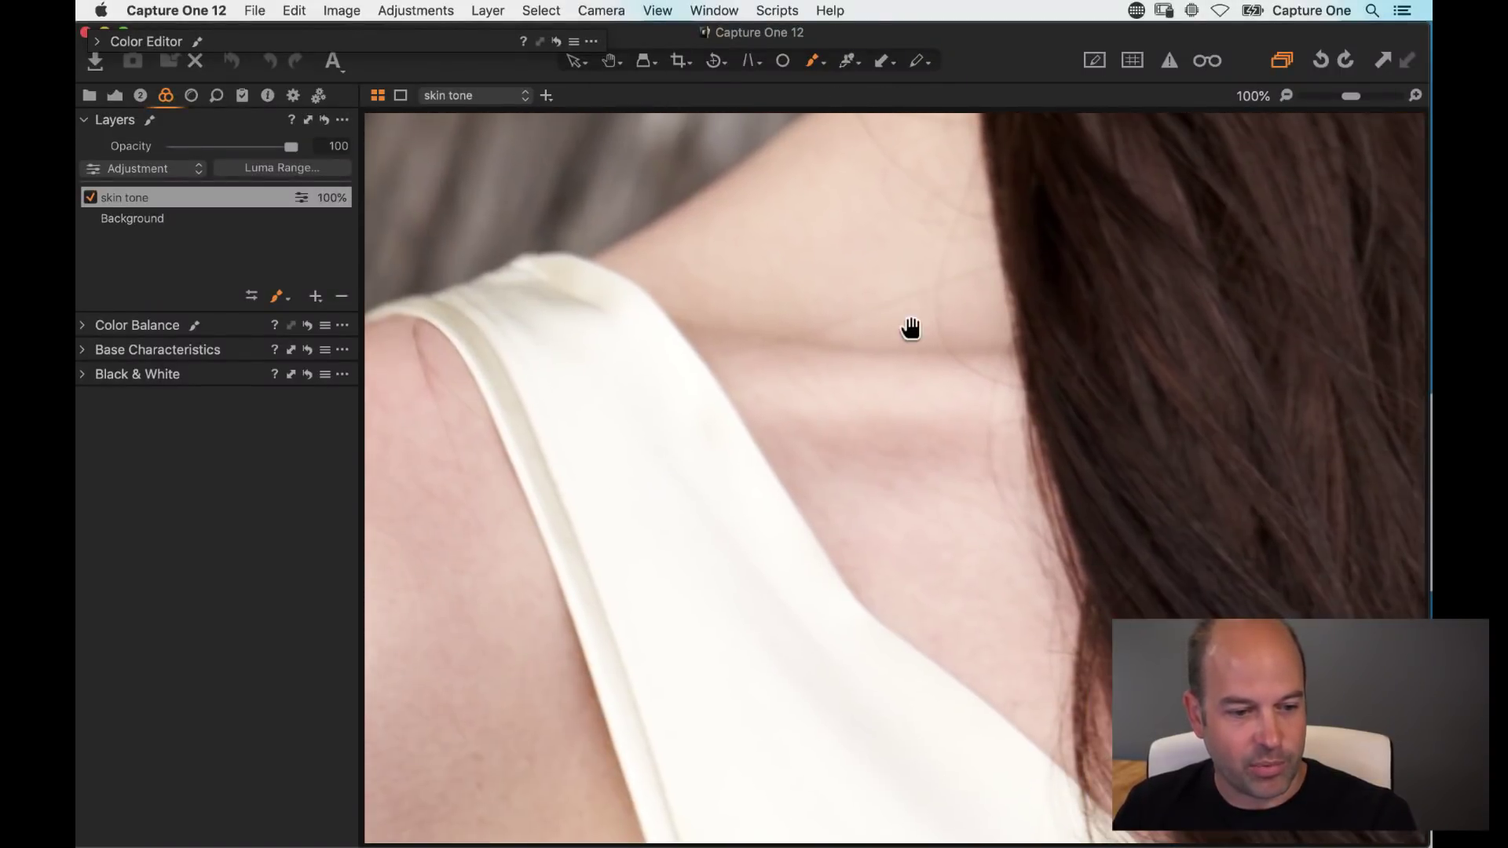
mouse_move(893, 394)
mouse_down()
mouse_move(855, 393)
mouse_move(909, 450)
mouse_move(1017, 633)
mouse_move(877, 458)
mouse_move(979, 545)
mouse_move(885, 226)
mouse_move(926, 340)
mouse_move(898, 402)
mouse_move(956, 521)
mouse_move(940, 492)
mouse_move(437, 538)
mouse_move(428, 479)
mouse_move(498, 814)
mouse_move(441, 578)
mouse_up()
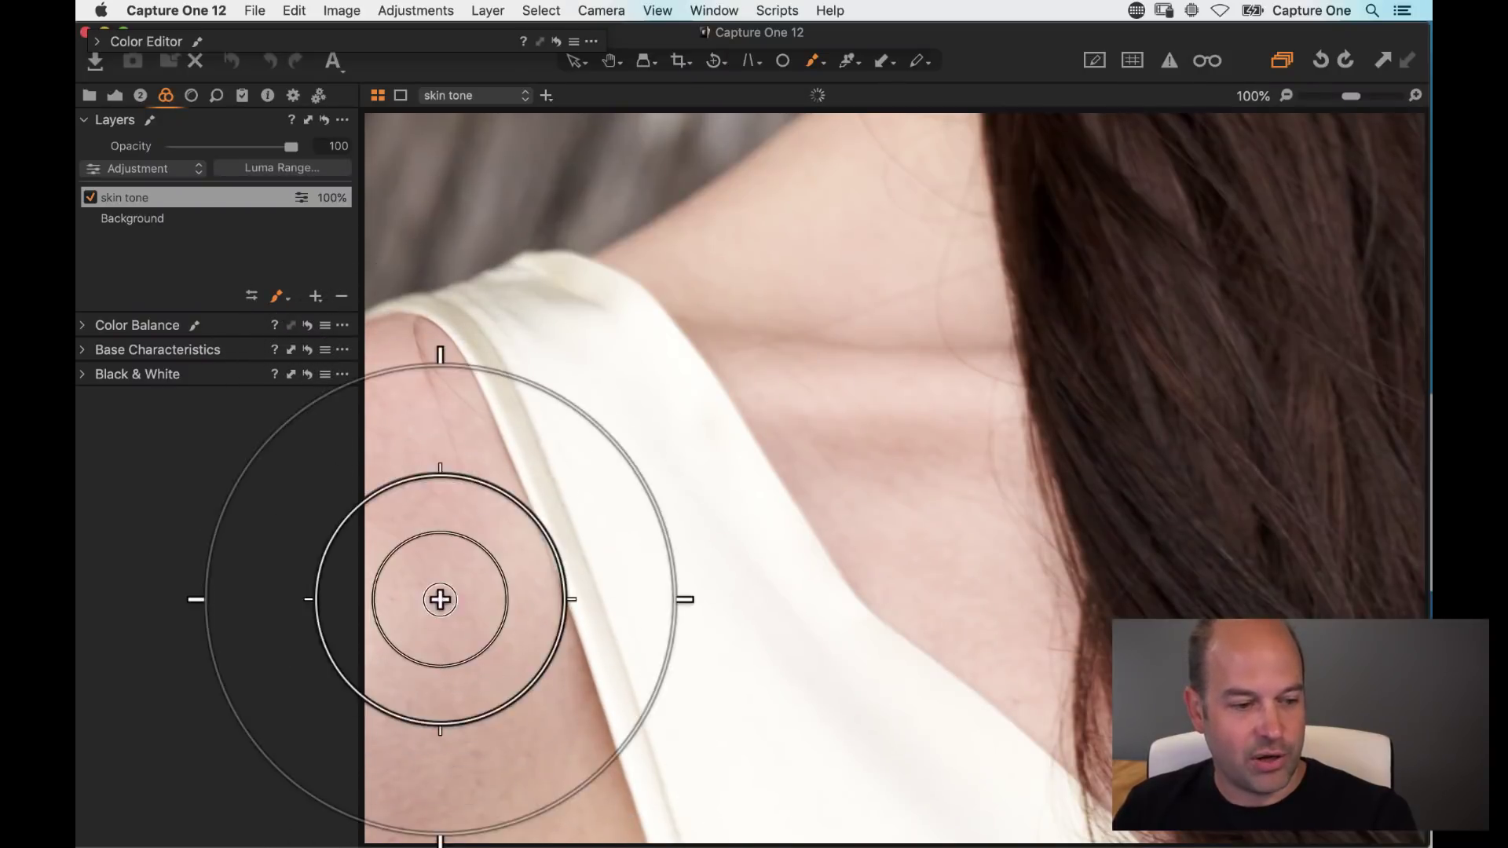
mouse_move(506, 479)
mouse_down()
mouse_move(952, 498)
mouse_move(1063, 620)
mouse_move(982, 609)
mouse_move(890, 250)
mouse_move(1110, 327)
mouse_move(1205, 275)
mouse_move(1130, 333)
mouse_move(734, 402)
mouse_up()
scroll(734, 402, down, 6)
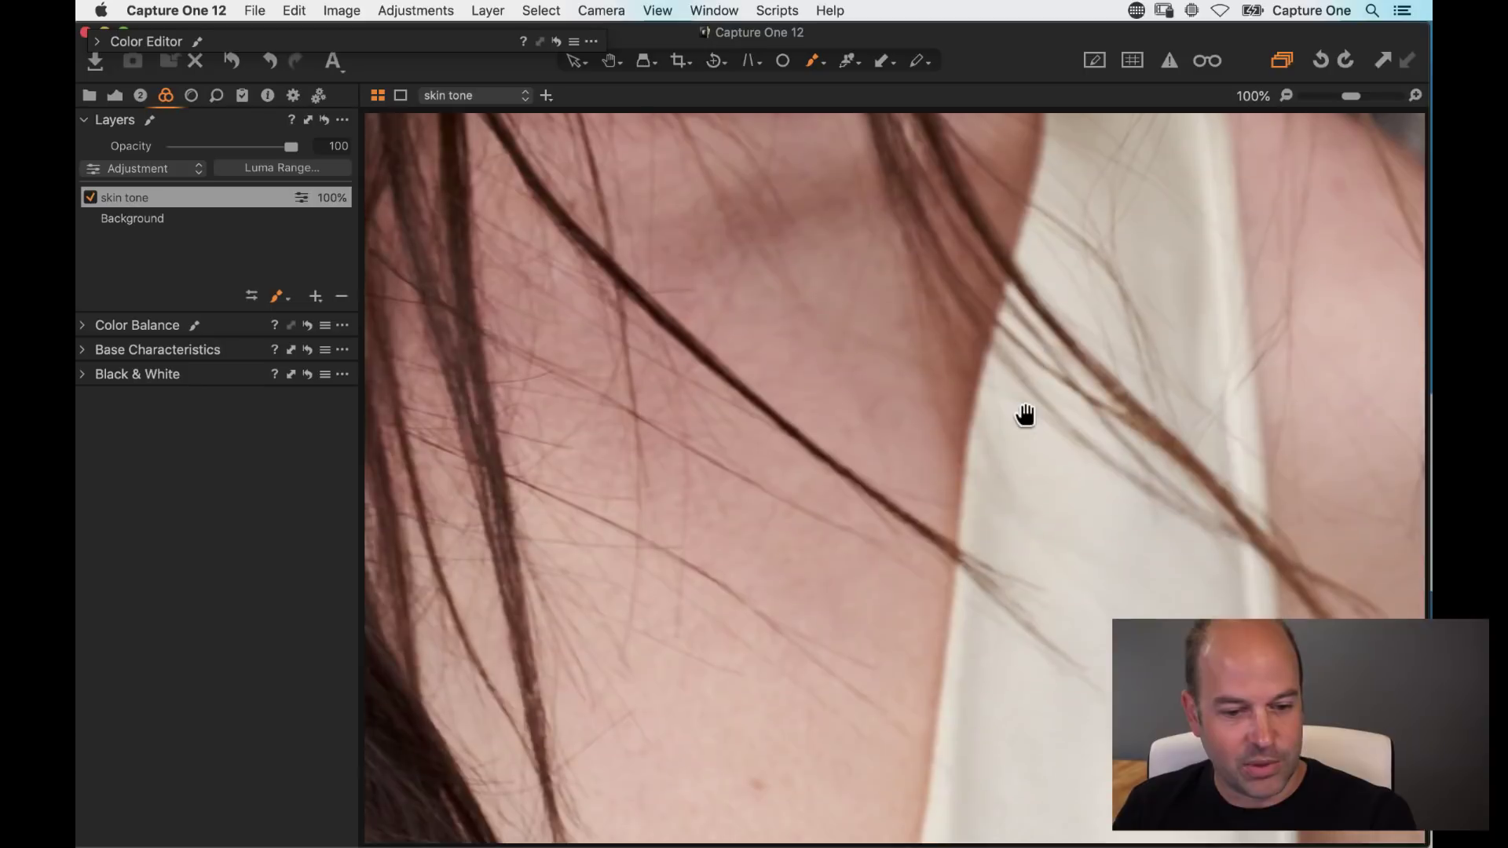
mouse_move(807, 704)
mouse_down()
mouse_move(791, 690)
mouse_move(649, 727)
mouse_move(764, 326)
mouse_move(699, 307)
mouse_move(858, 319)
mouse_move(882, 381)
mouse_up()
scroll(856, 723, up, 15)
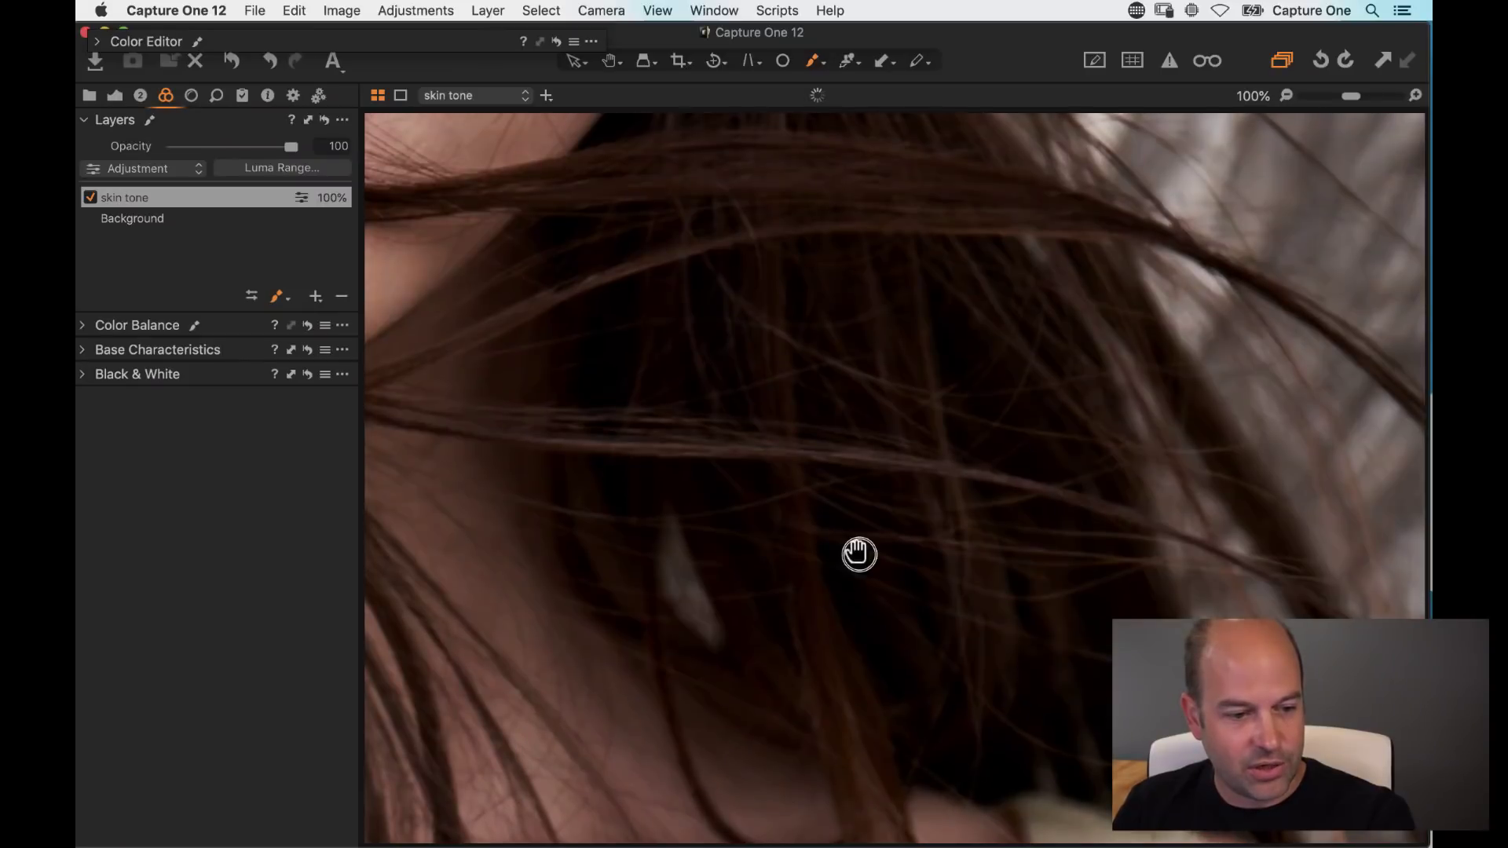
scroll(789, 536, up, 10)
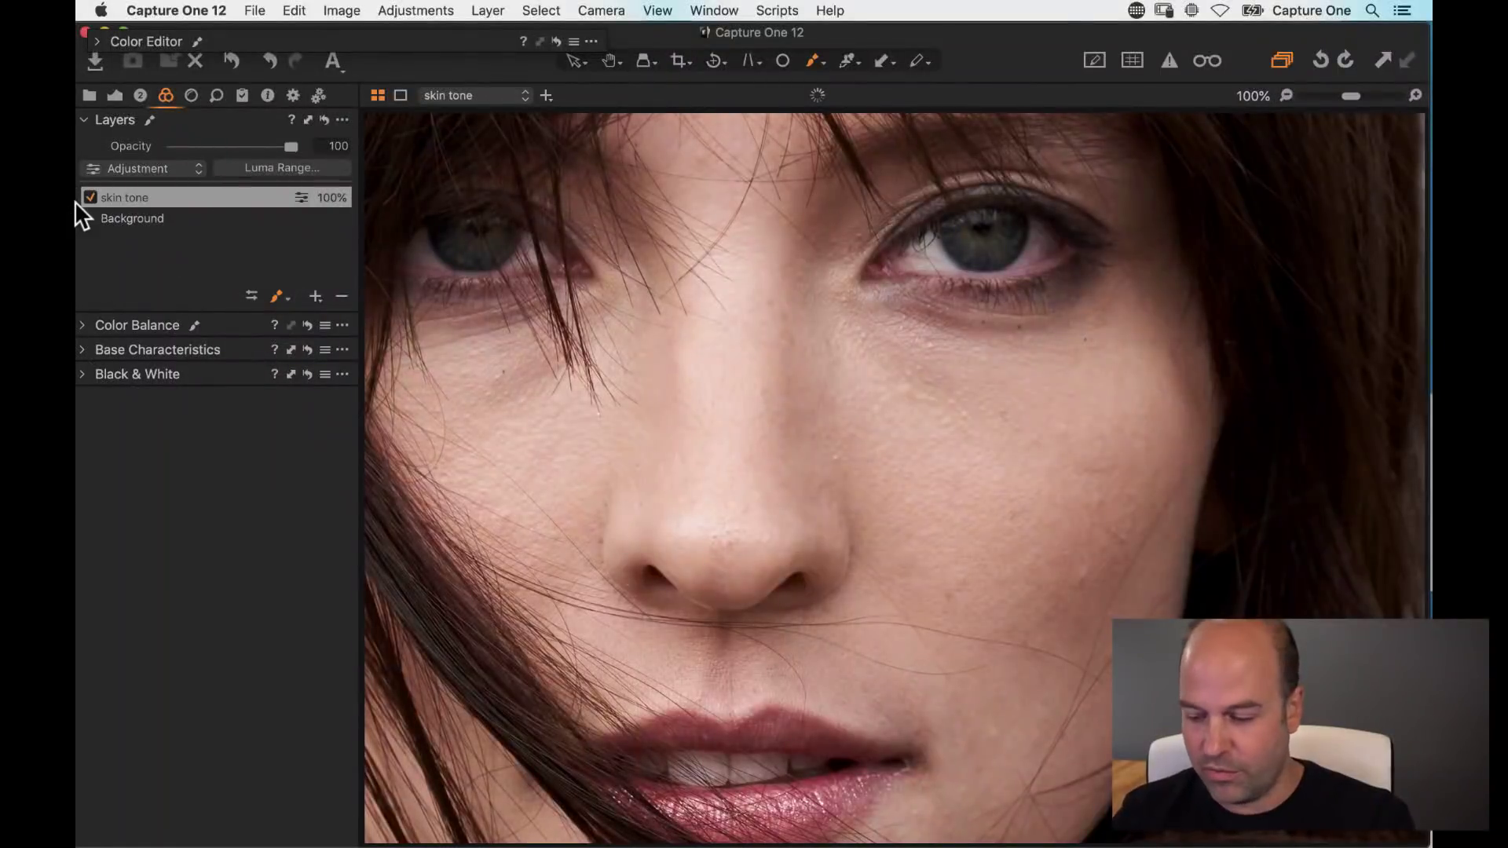
Step: Compare the face with the skin tone layer off and on, and set the layer's opacity to 59
key(super+equal)
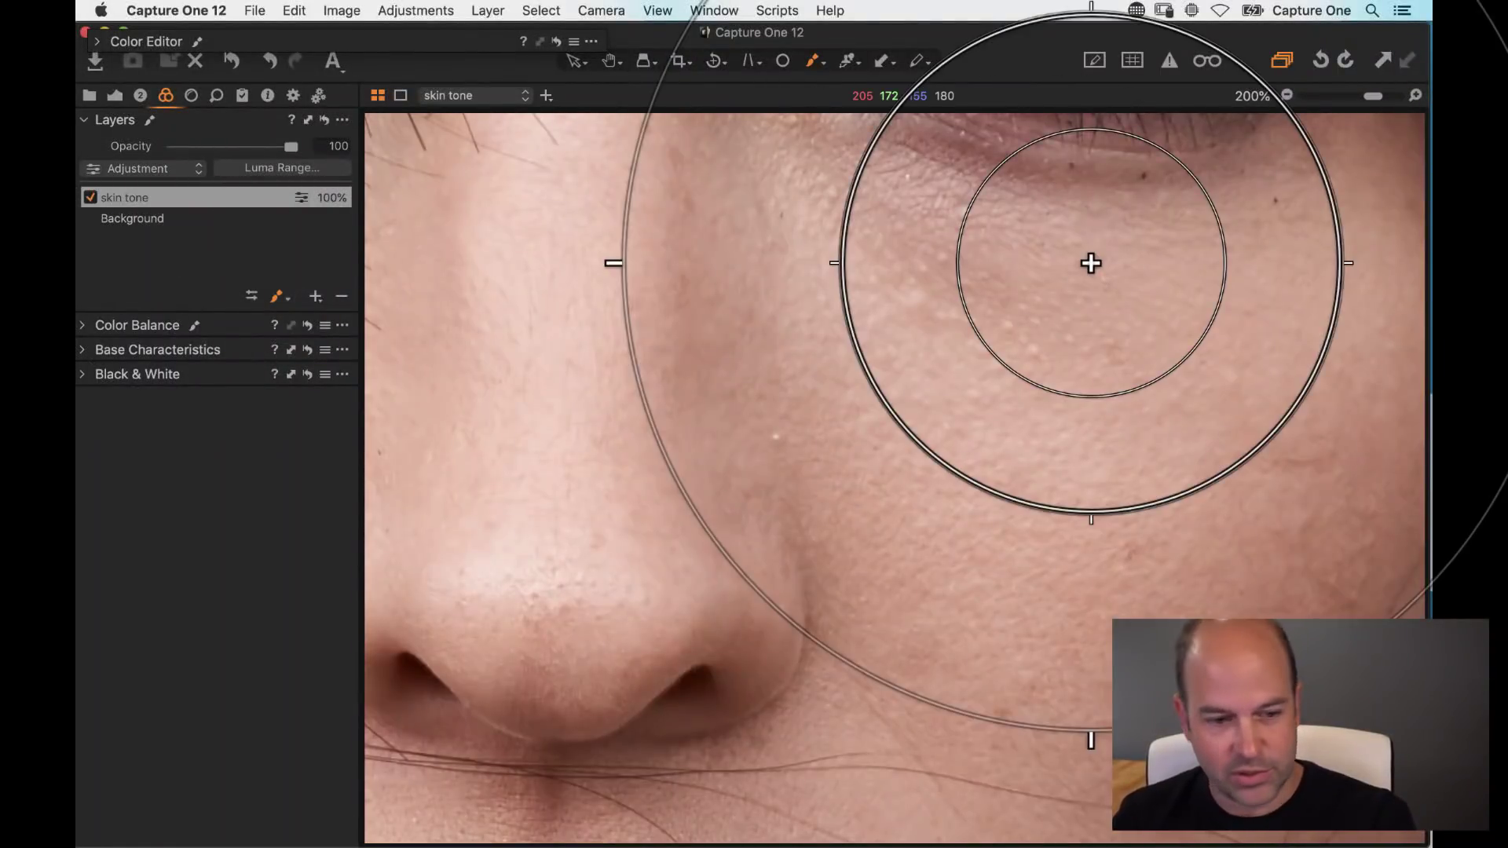
click(88, 197)
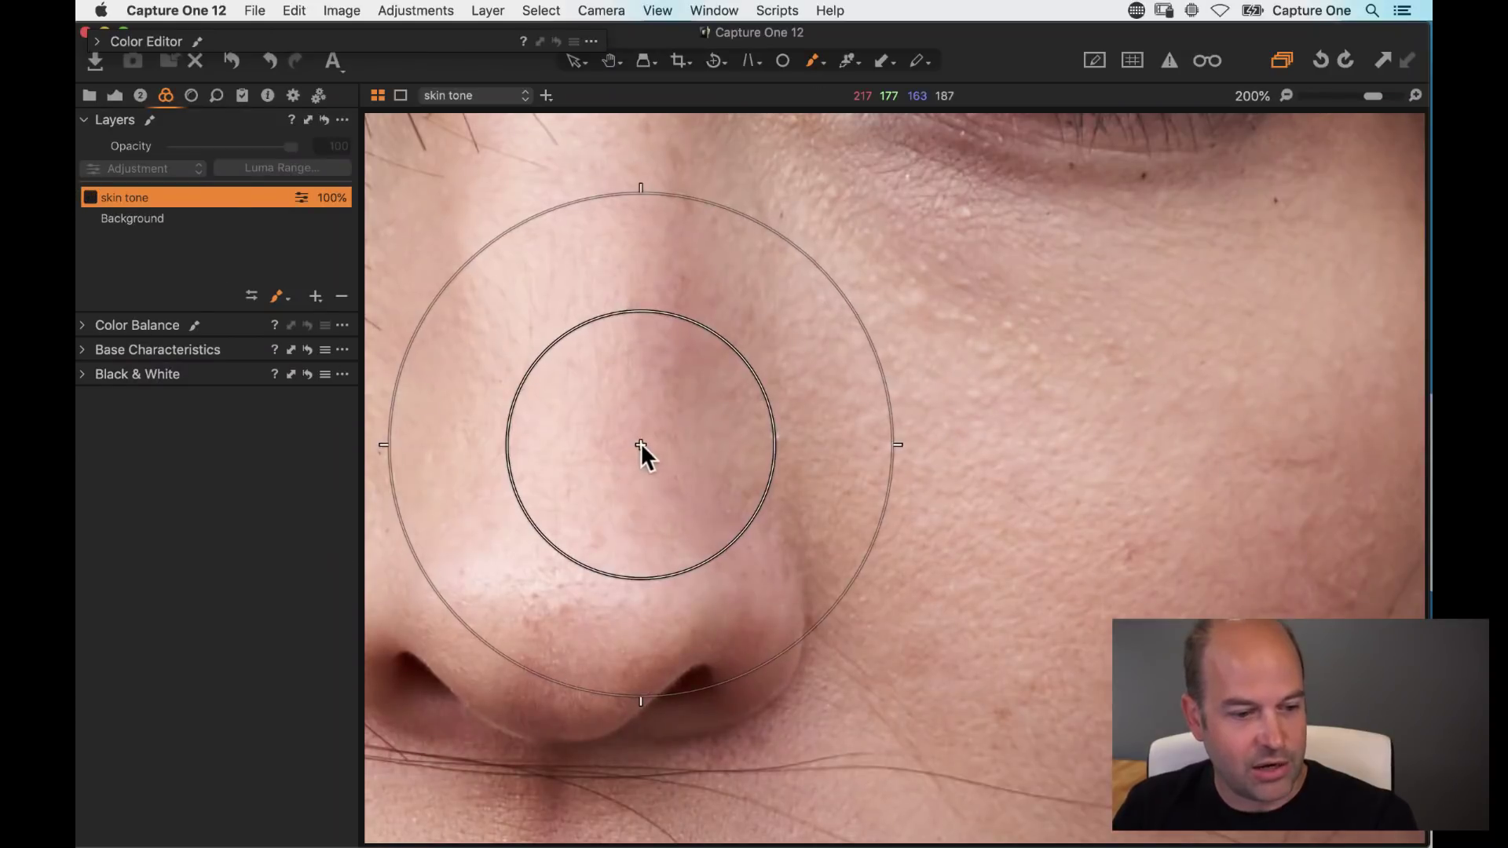
click(90, 197)
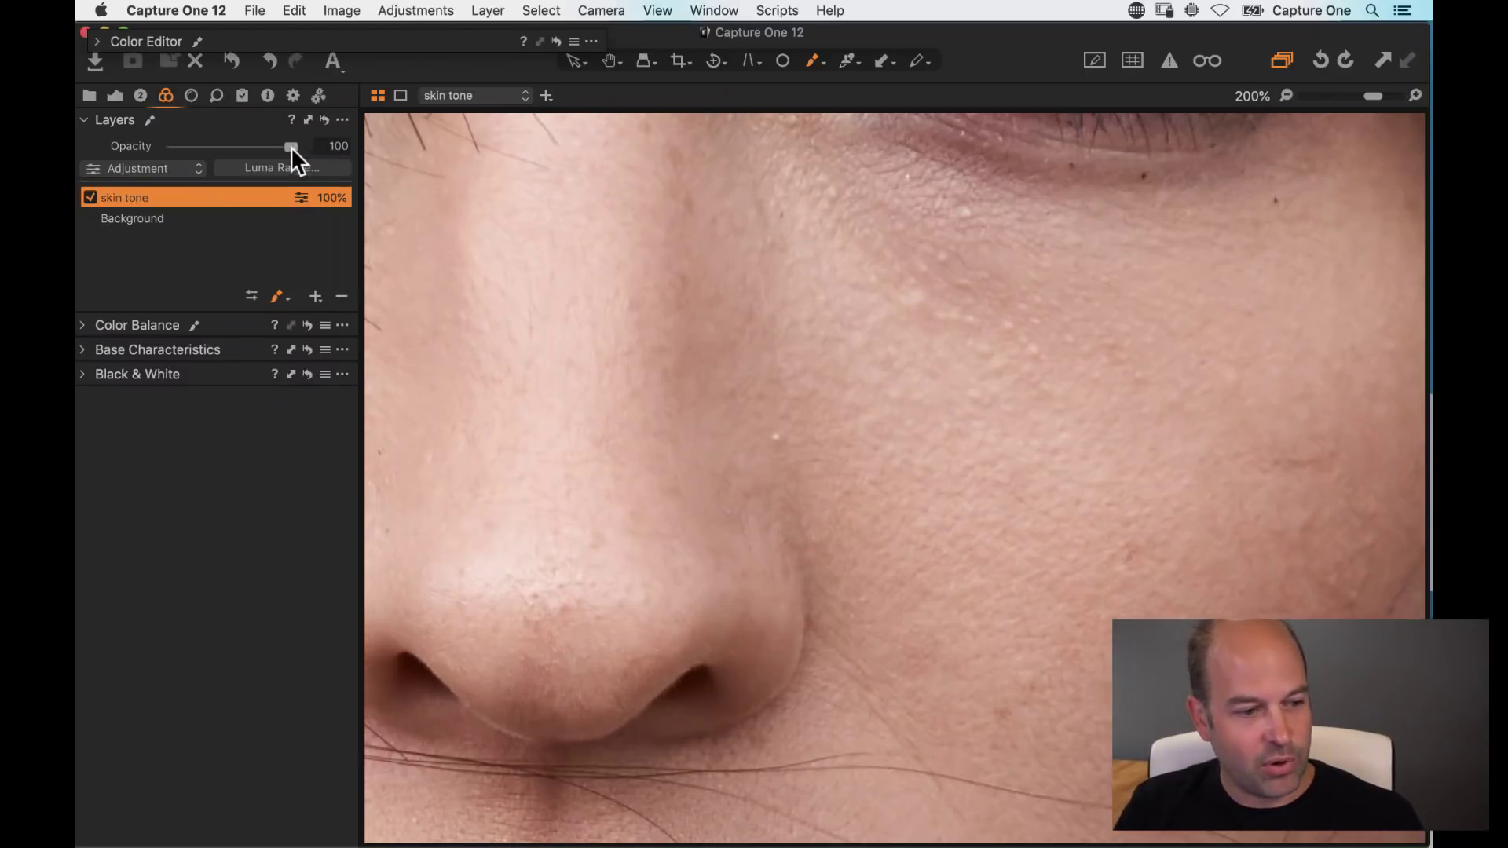
drag(289, 147, 243, 149)
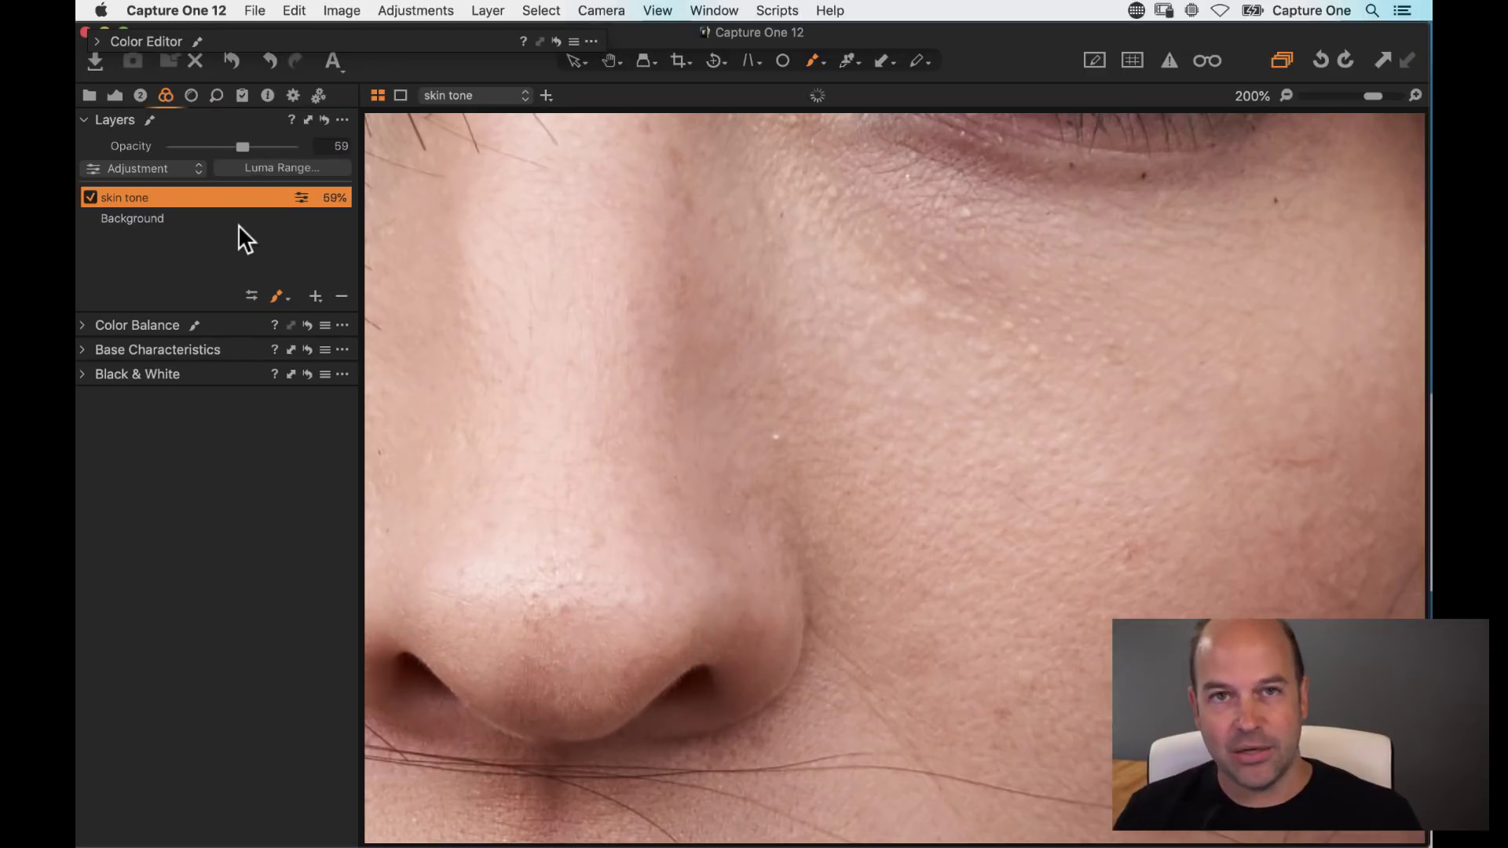
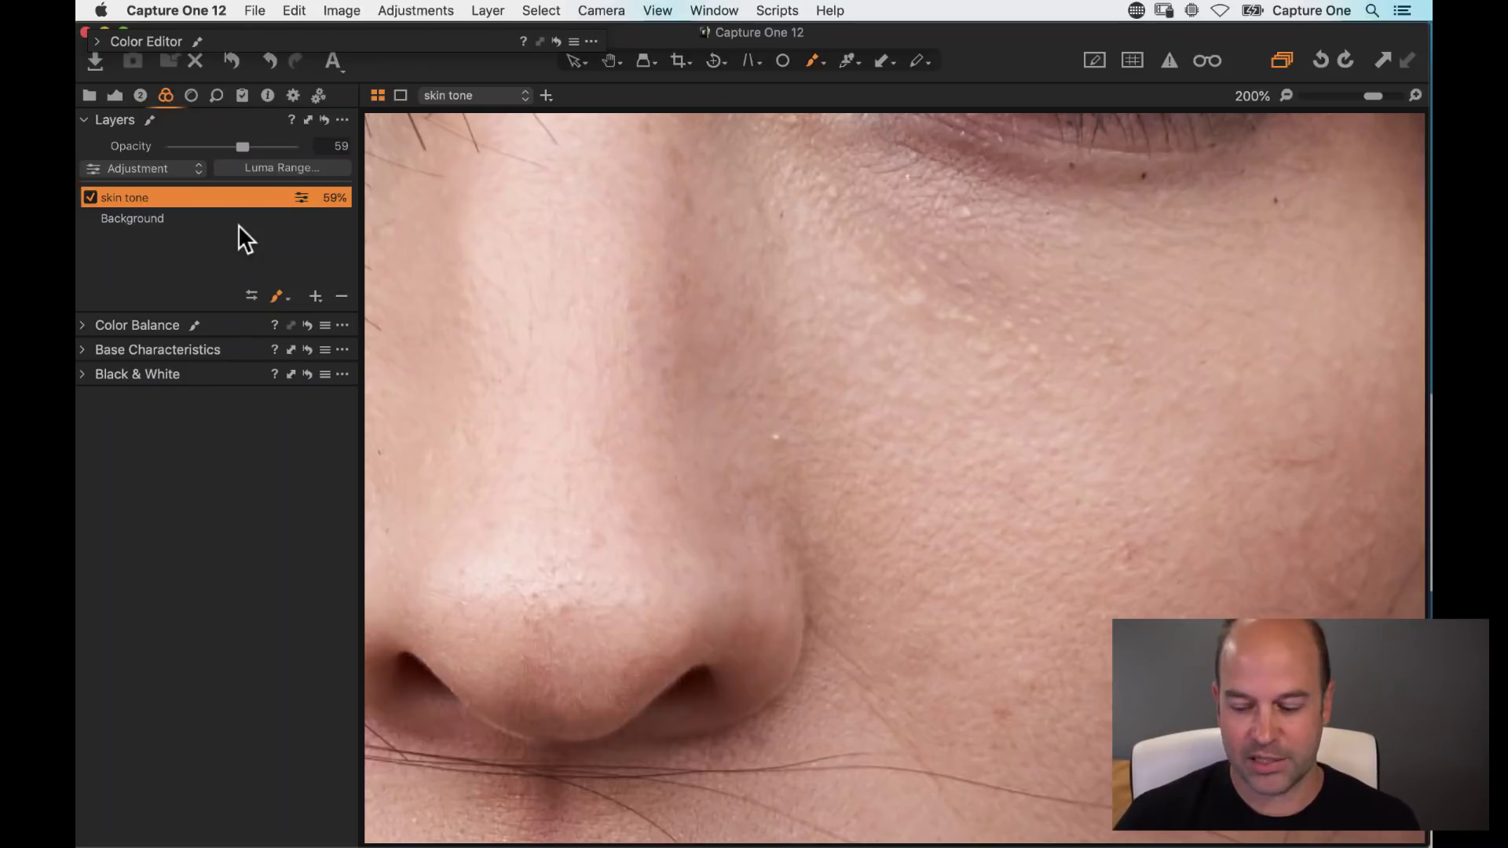
Step: Set the Vignetting Amount to -0.4 for the whole portrait
key(h)
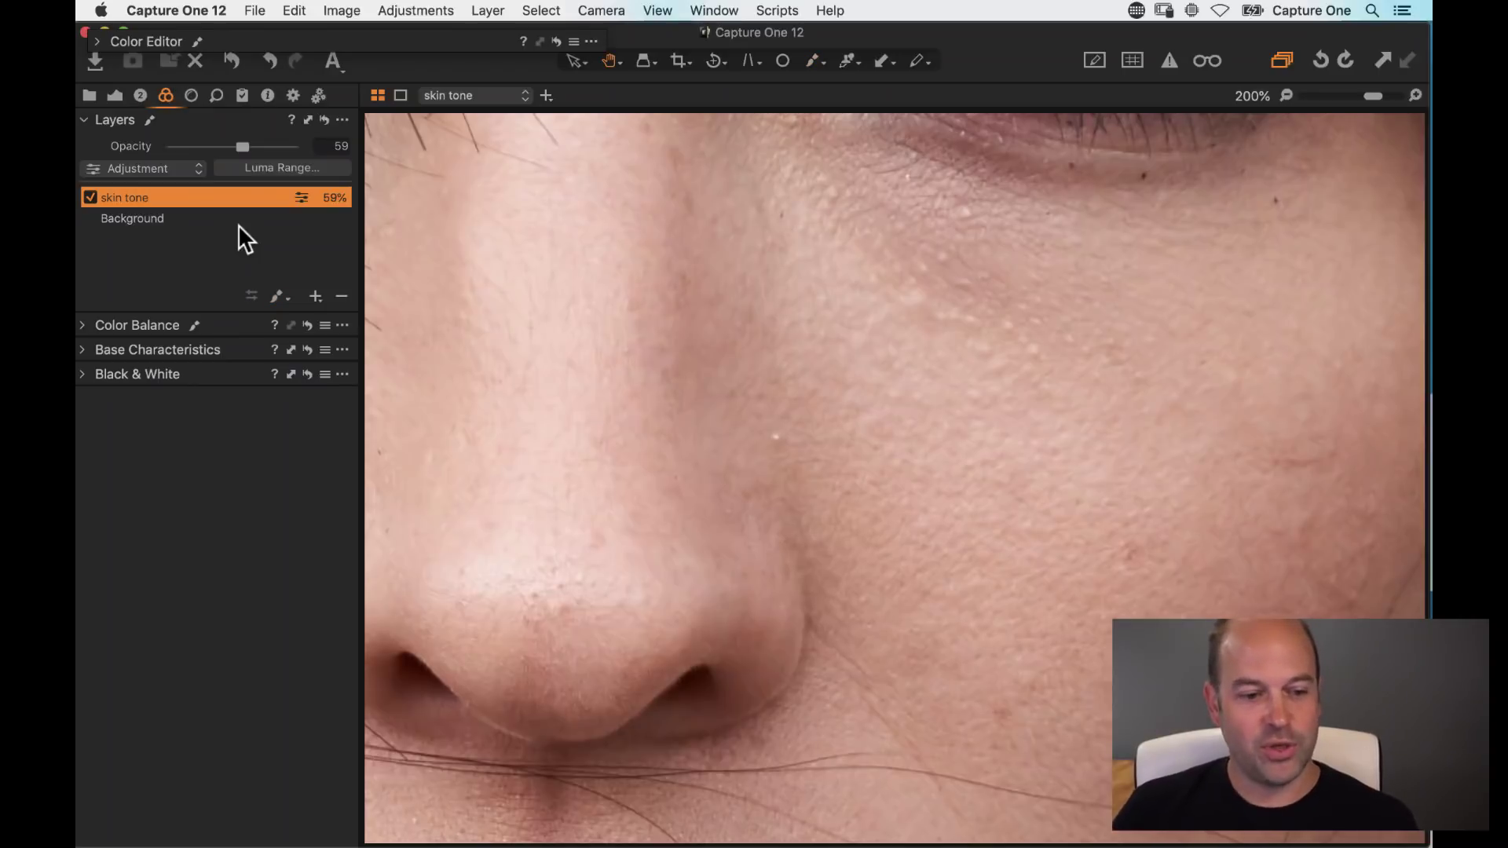
click(834, 397)
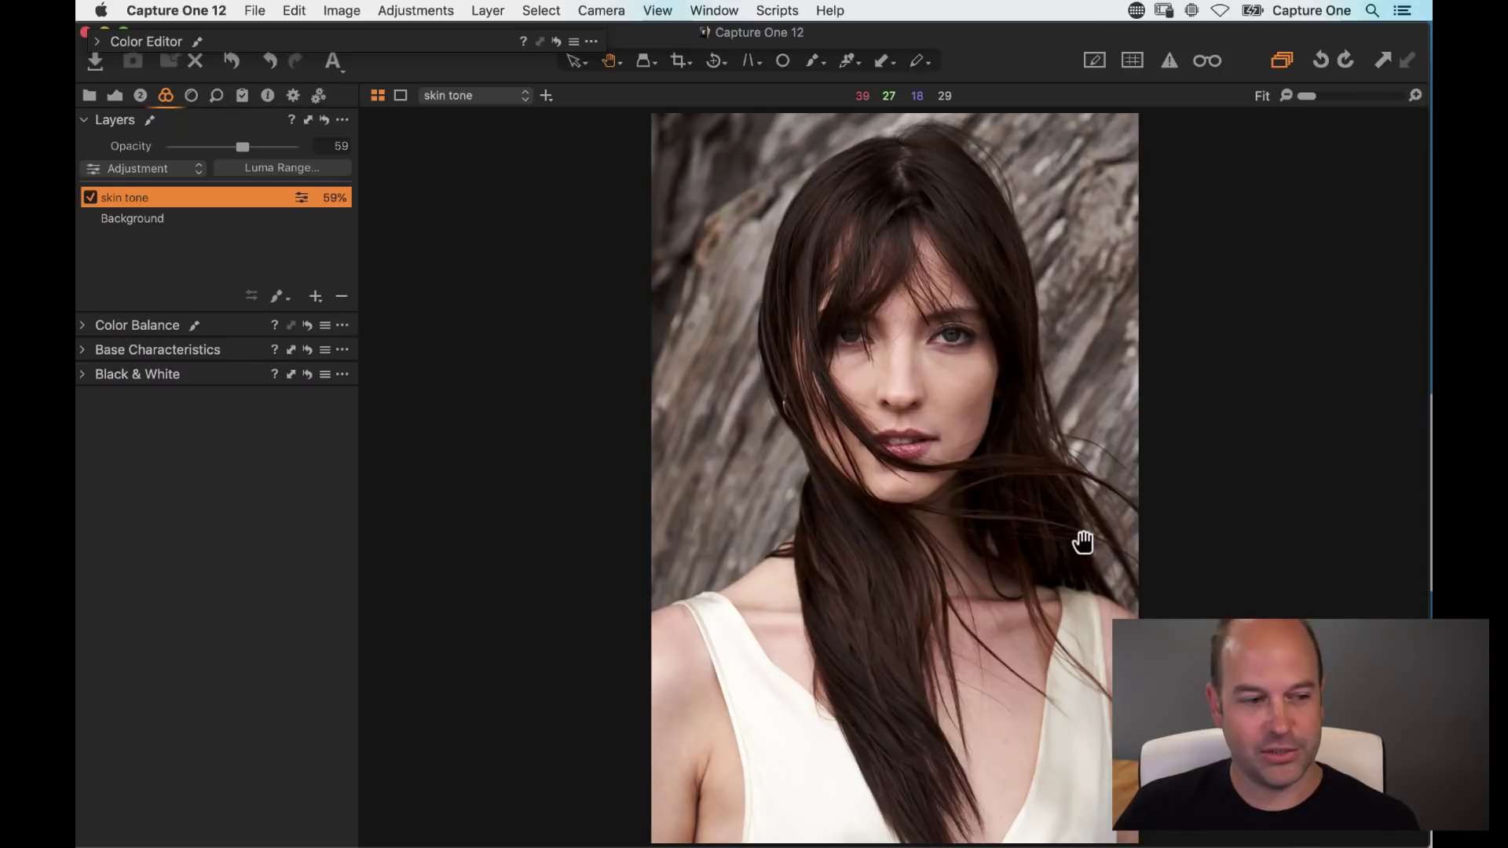
click(118, 94)
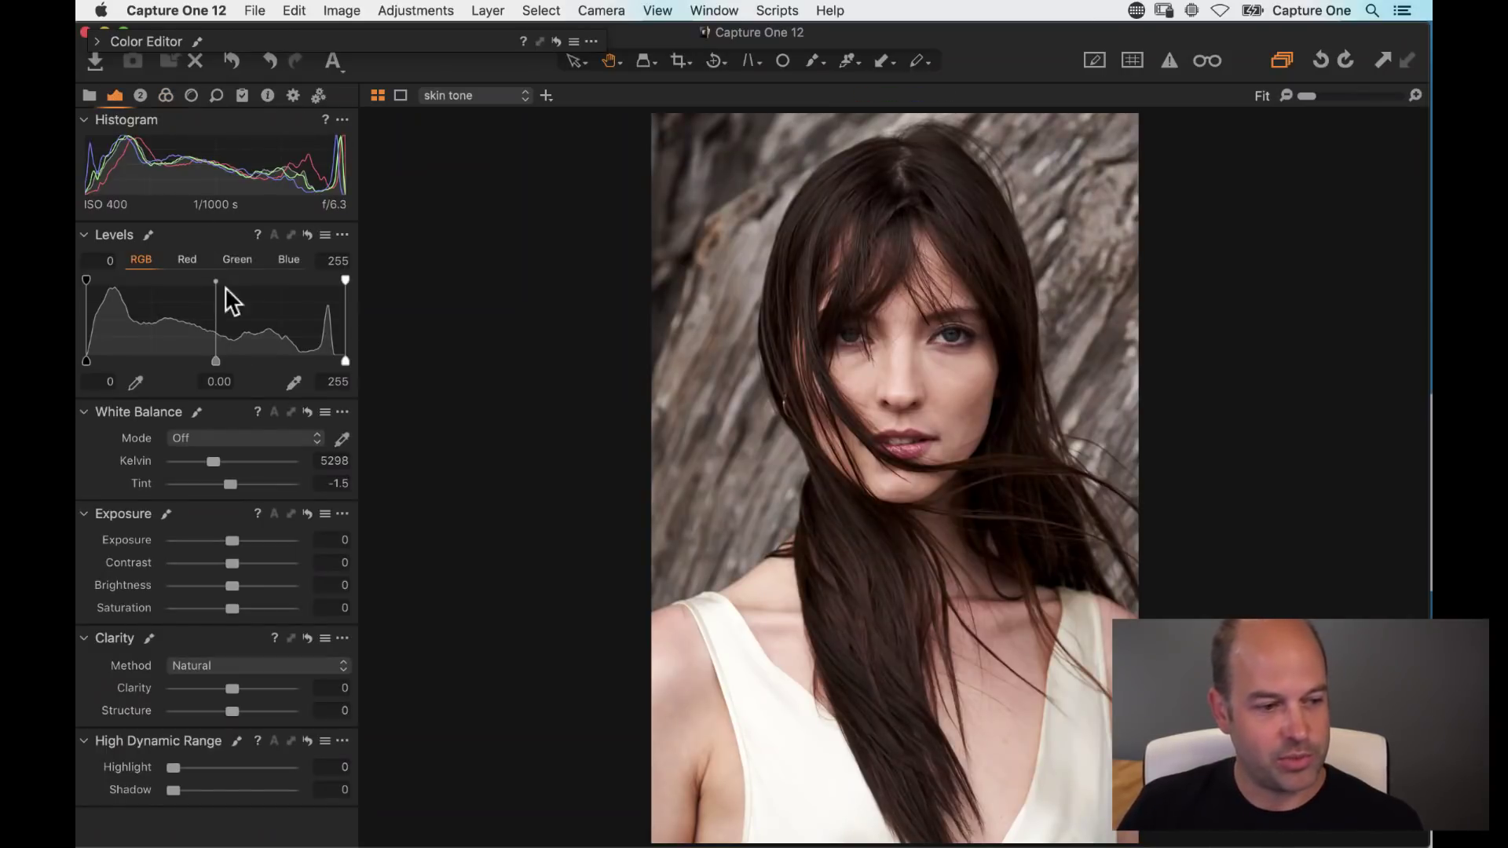
click(141, 96)
drag(232, 646, 228, 646)
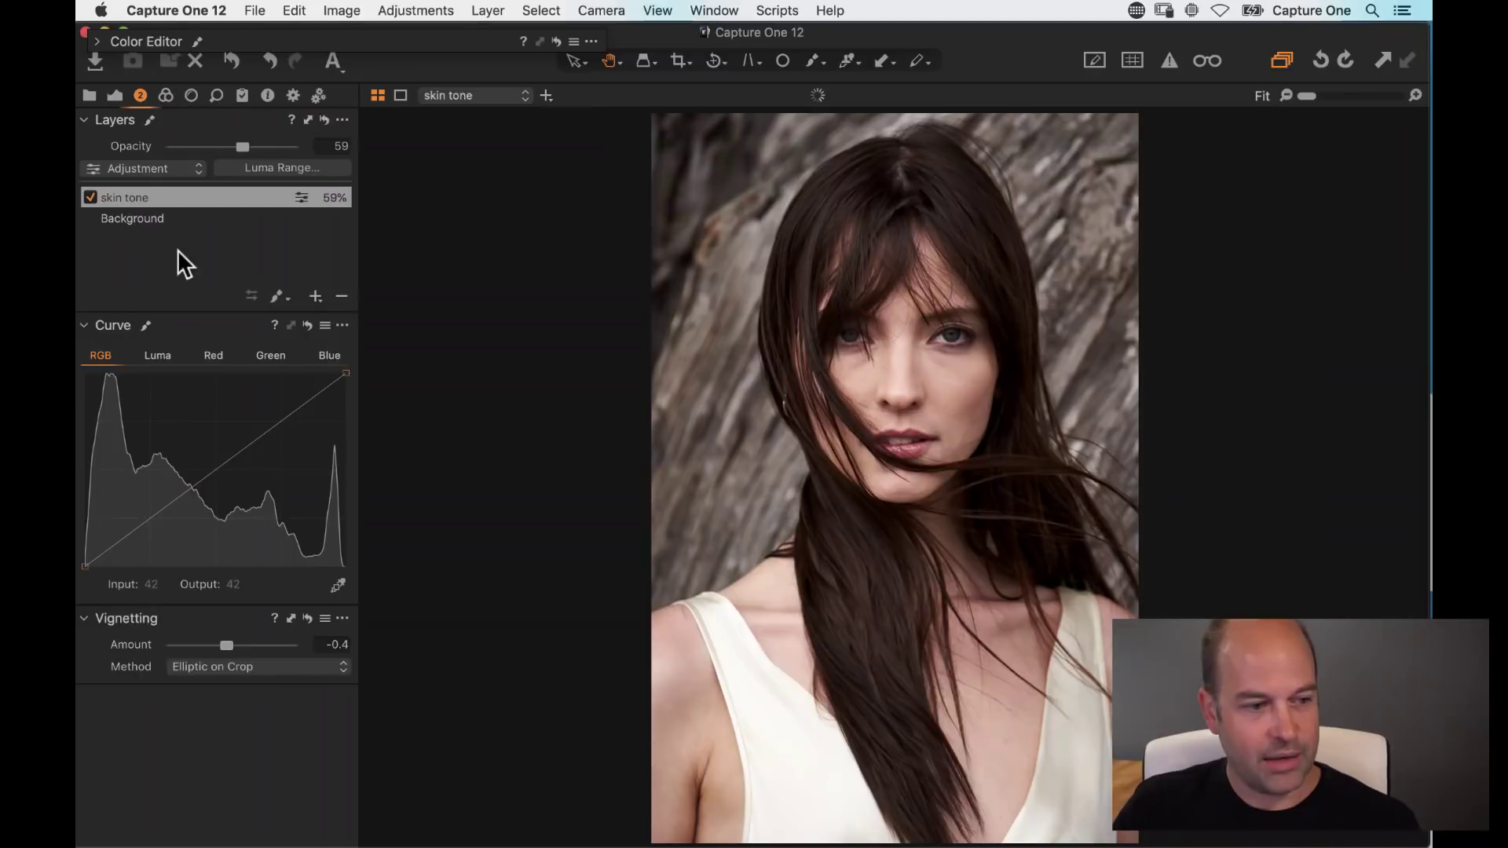
Step: Dock the floating Color Editor above Layers among the color tools, and briefly preview the portrait with its adjustments reset
drag(243, 43, 228, 118)
click(171, 95)
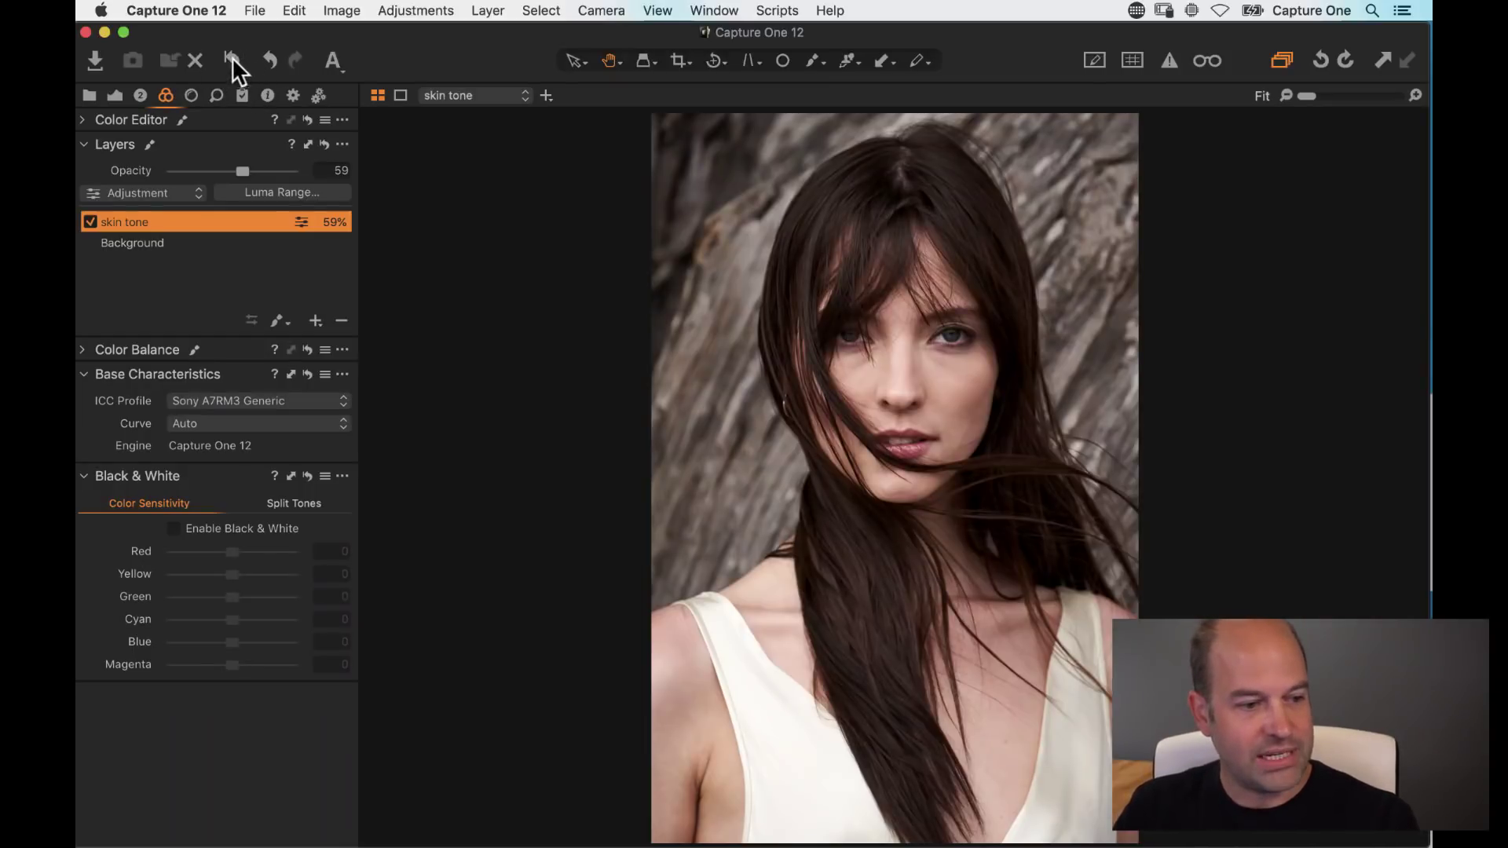
click(237, 60)
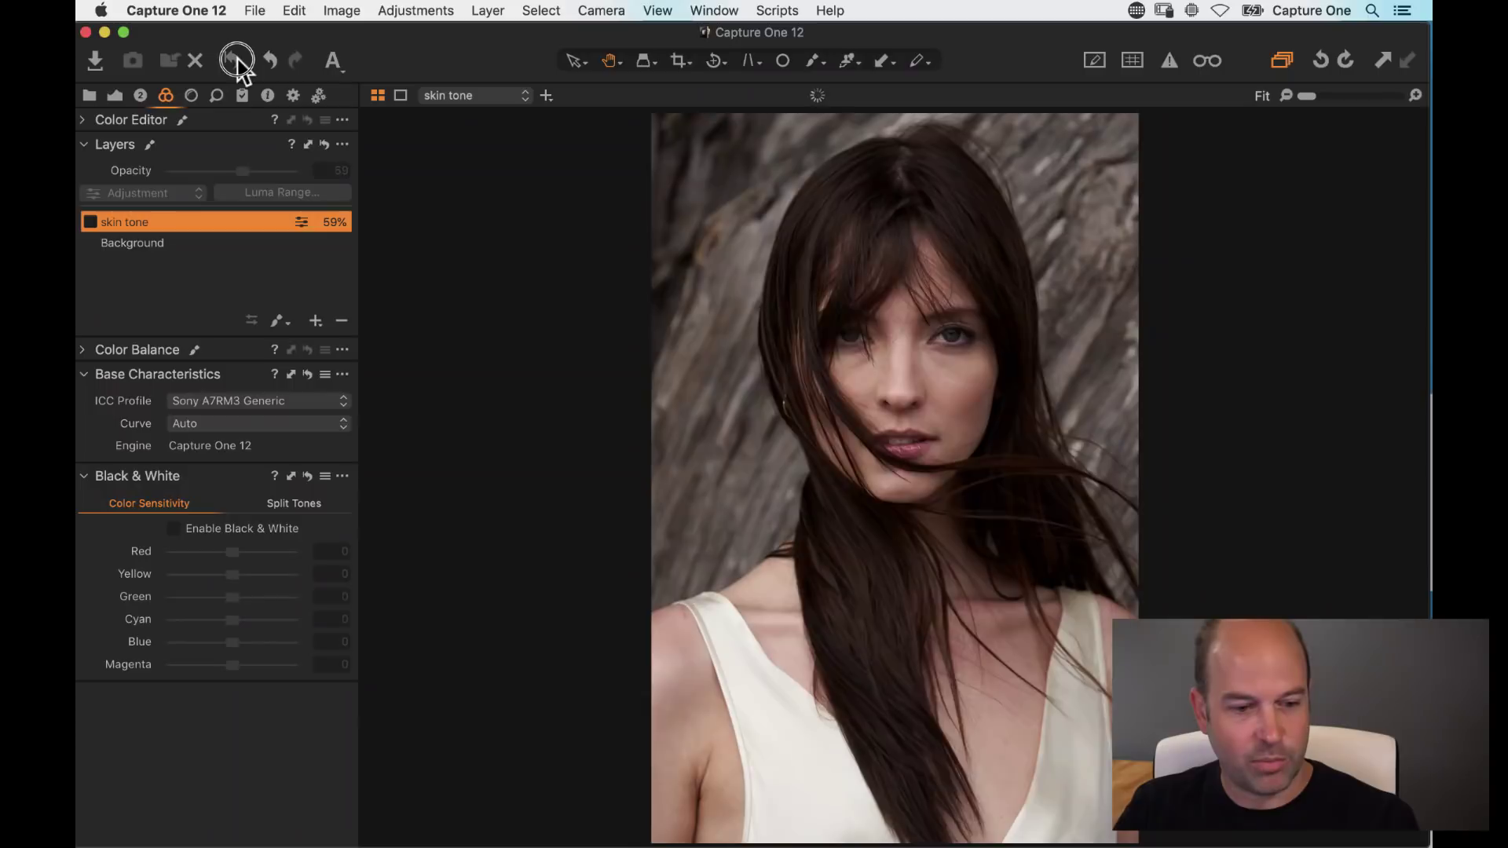
click(237, 60)
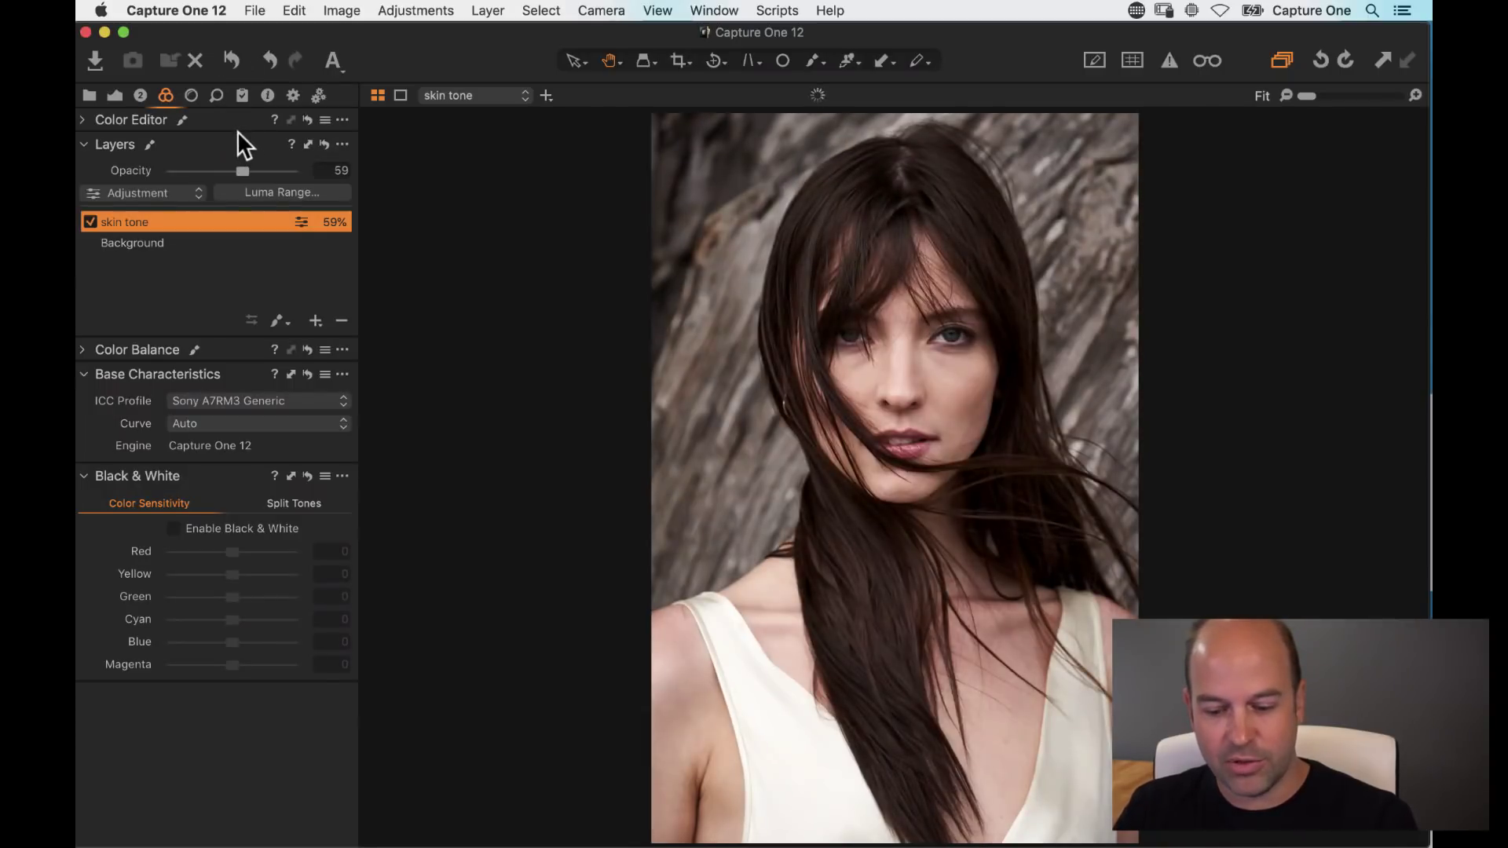
Step: Create a new variant of DSC01976.ARW and open it side by side with the edited variant
key(alt+super+v)
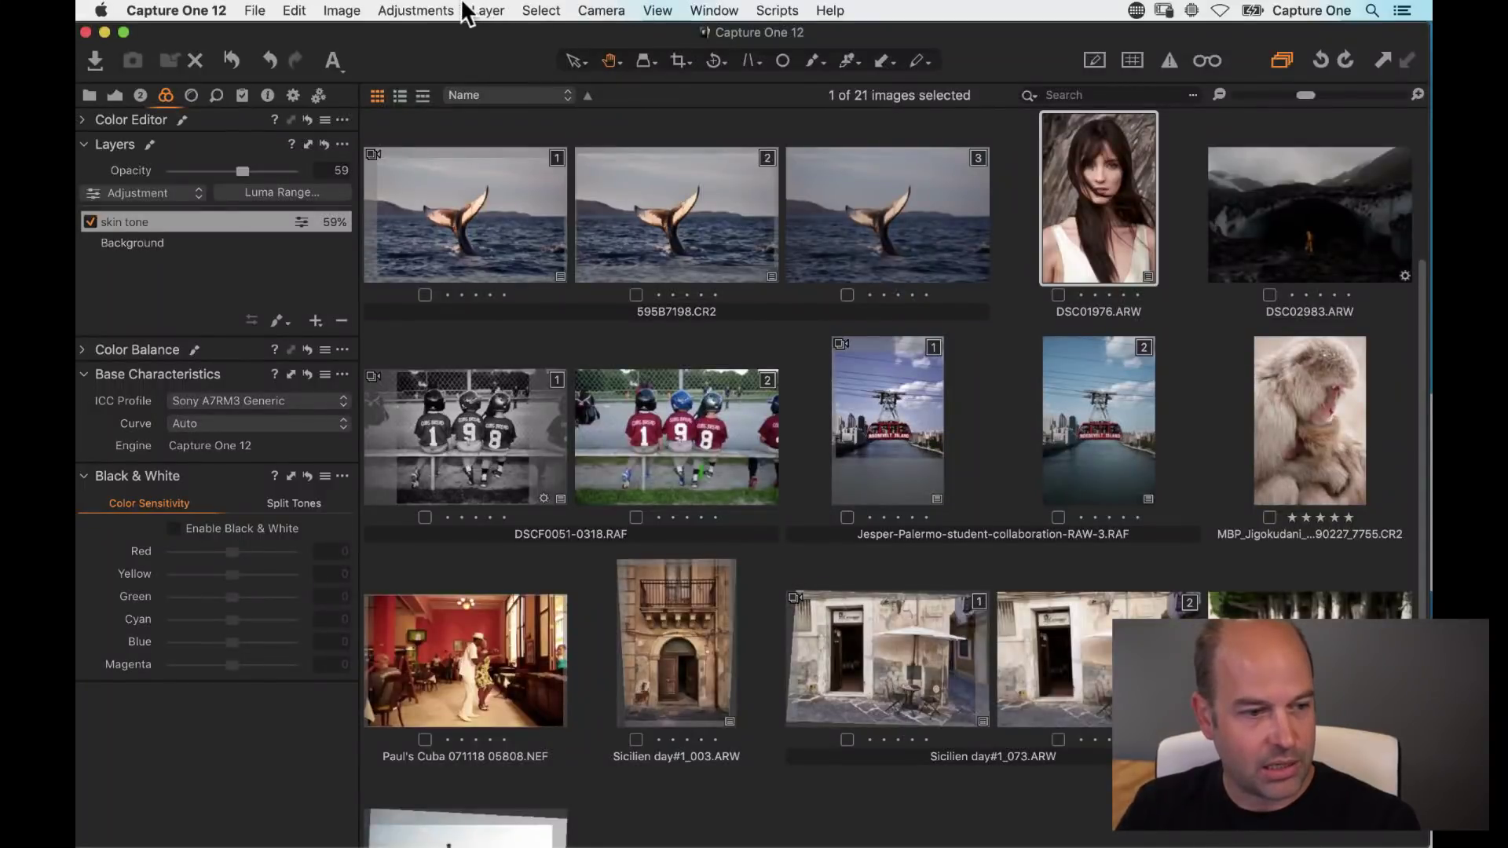
click(345, 10)
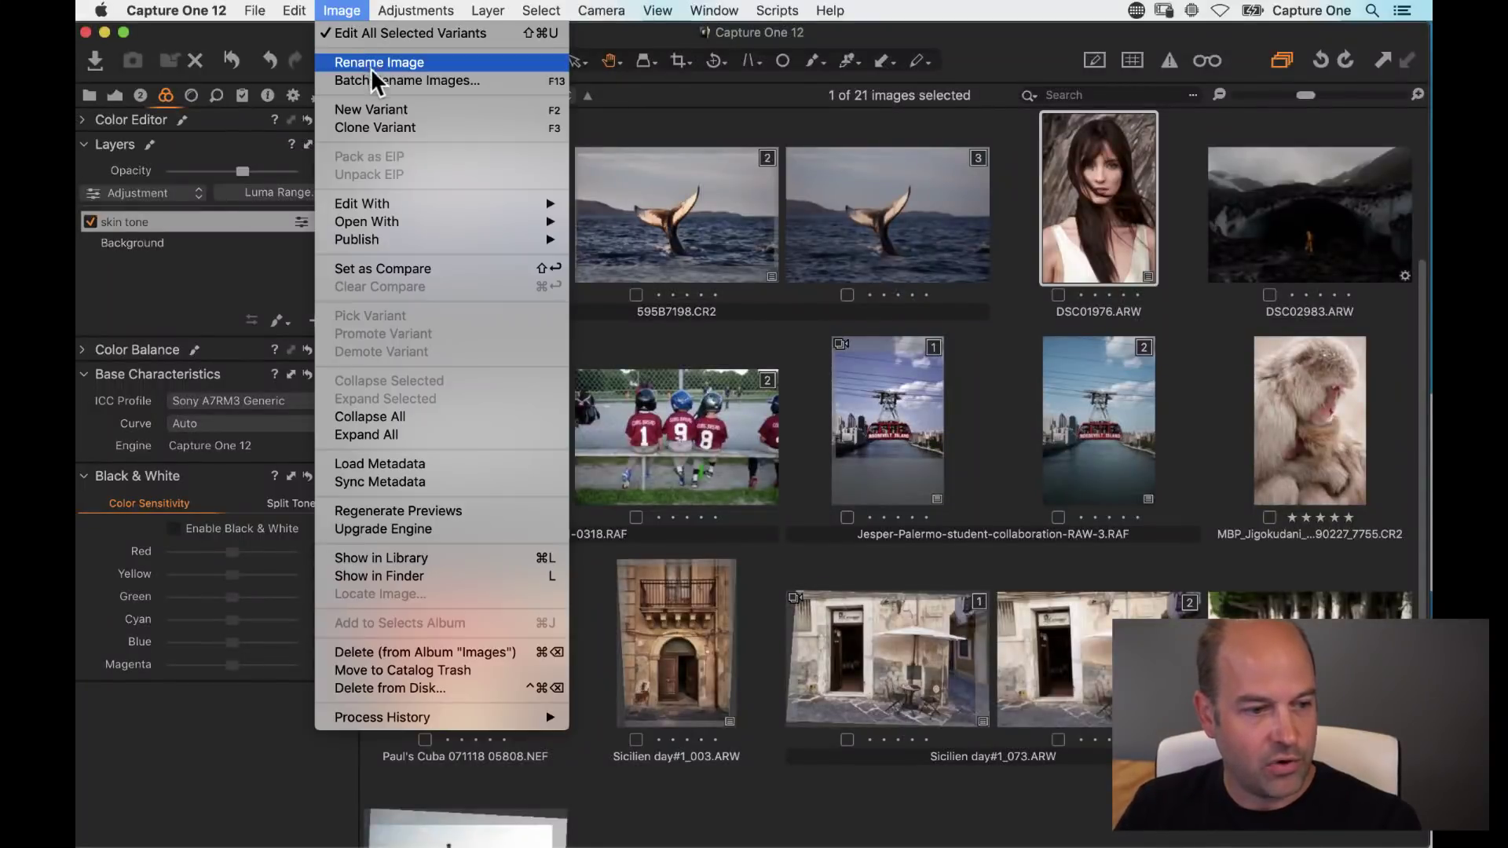
click(384, 109)
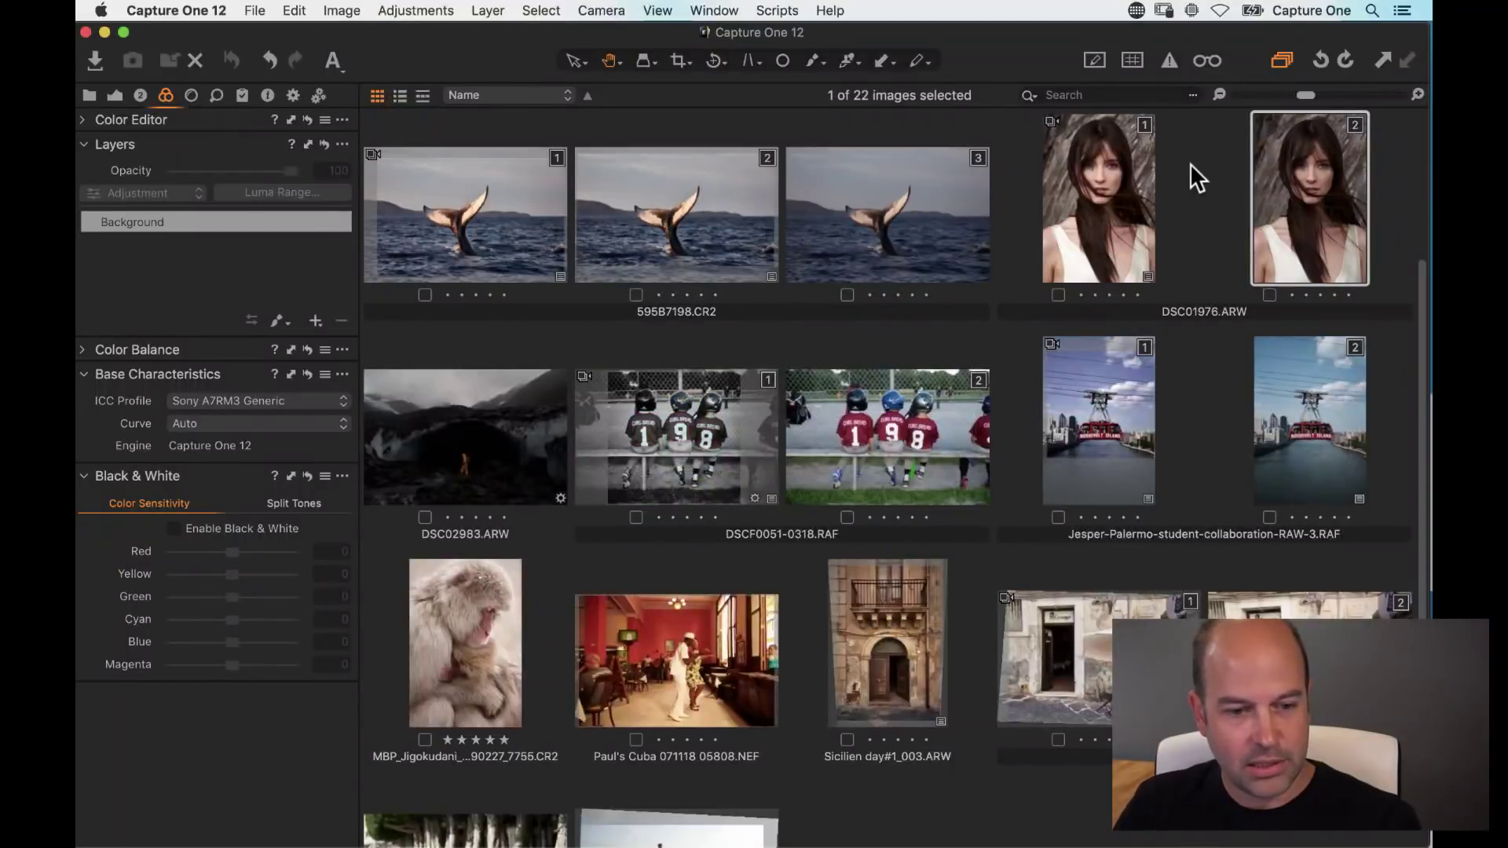
click(1099, 165)
super+click(1283, 201)
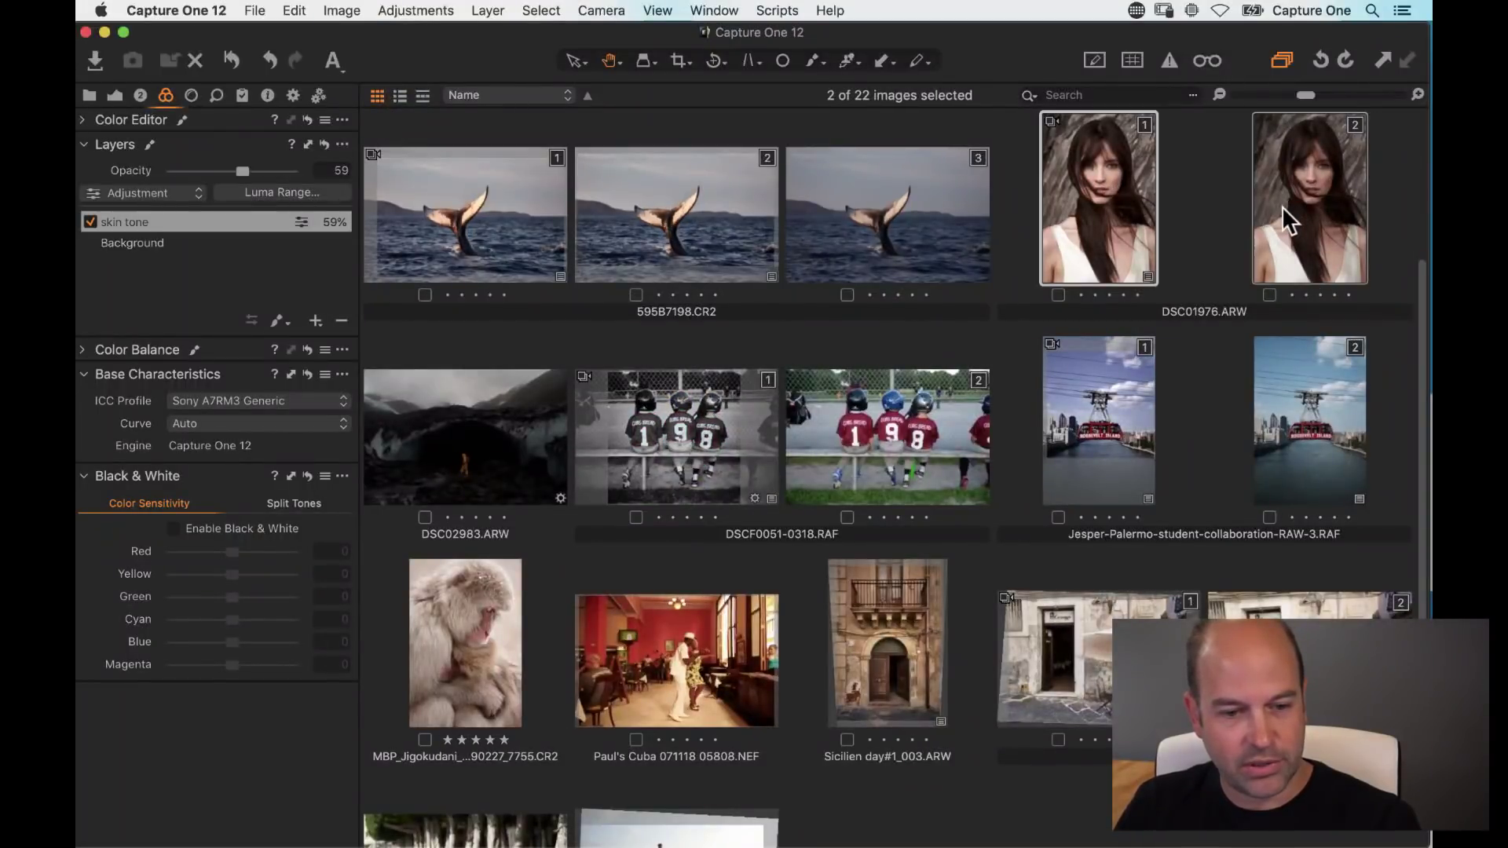
double_click(1274, 209)
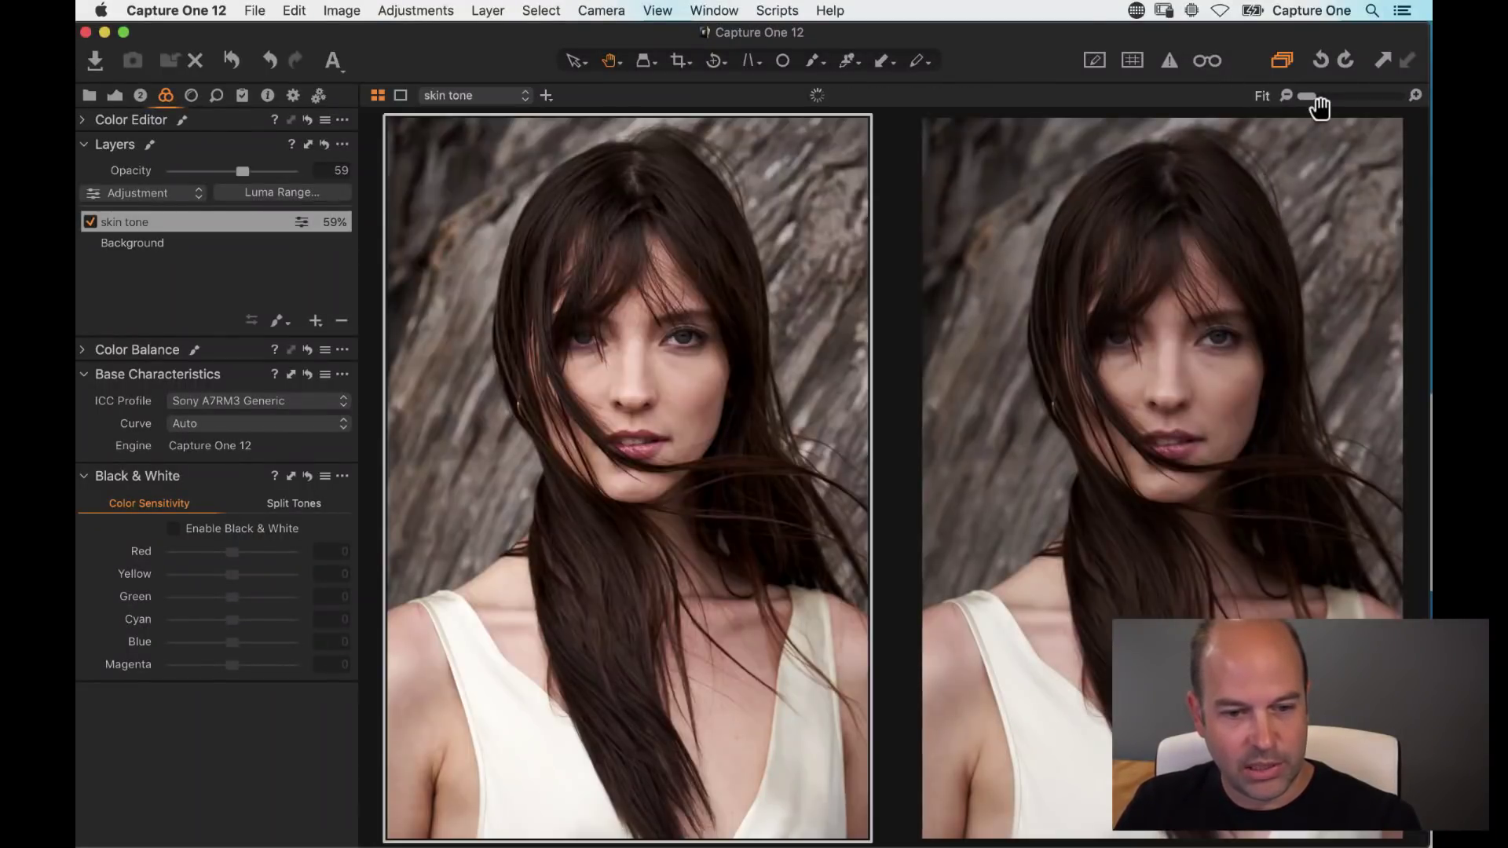
Step: Compare the facial skin of the edited and unedited variants at 100%, and return both to the full view
click(1414, 95)
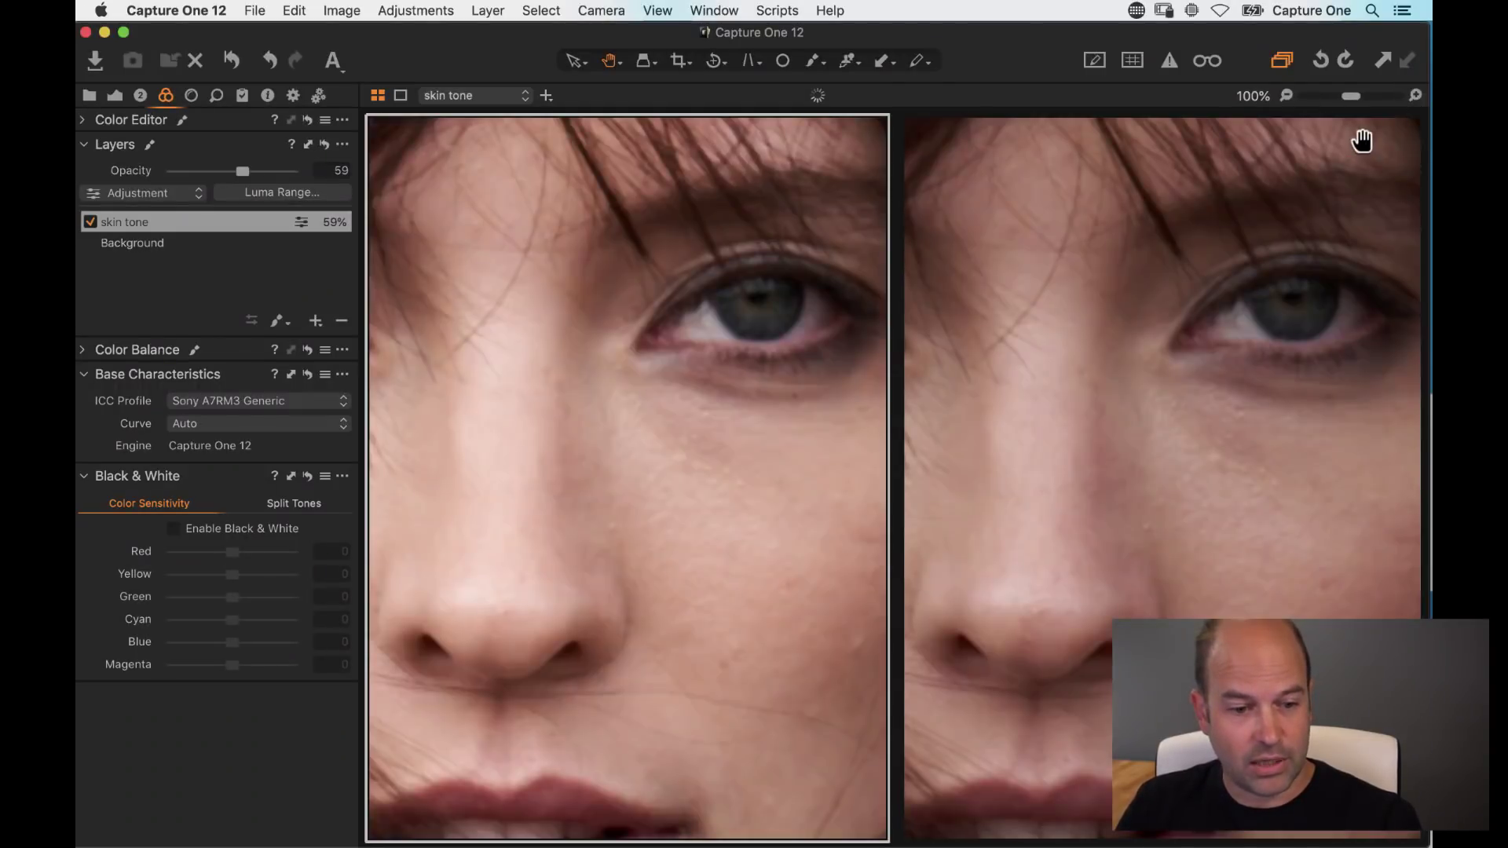
drag(636, 515, 737, 404)
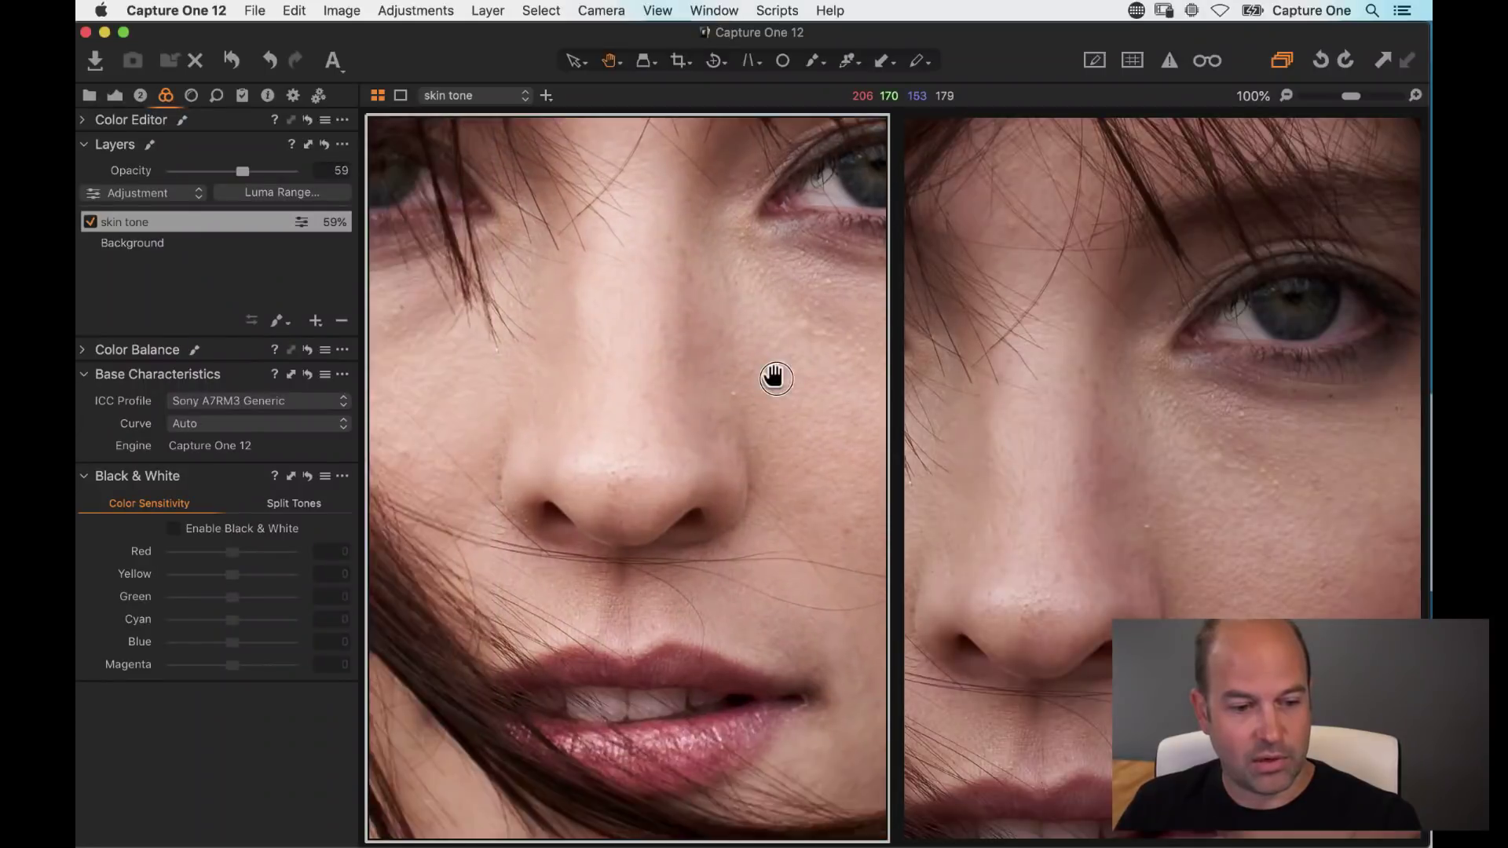
click(1200, 409)
drag(1200, 409, 1057, 397)
click(675, 438)
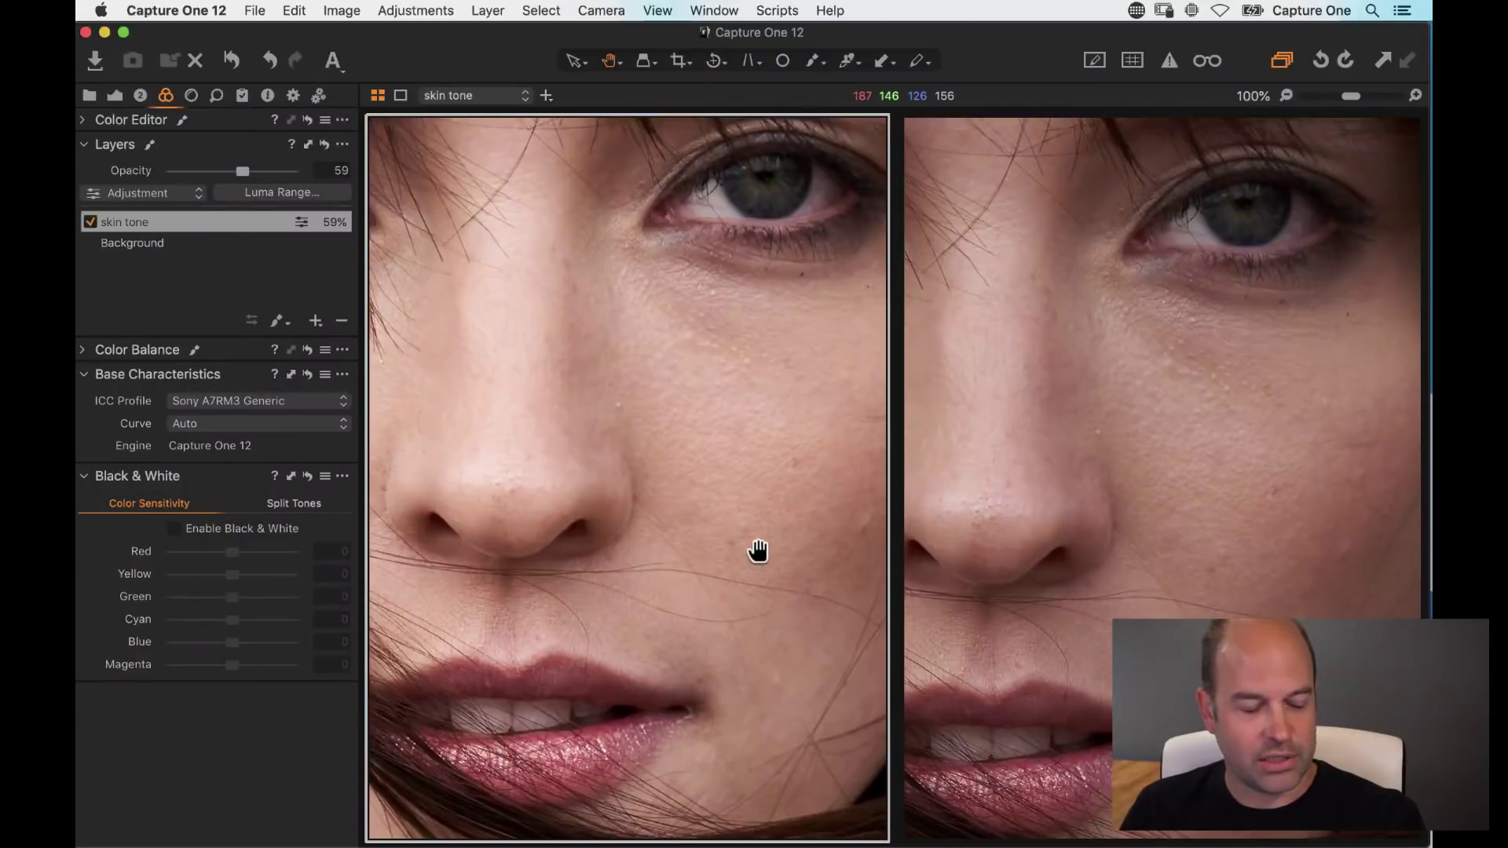
drag(667, 327, 728, 402)
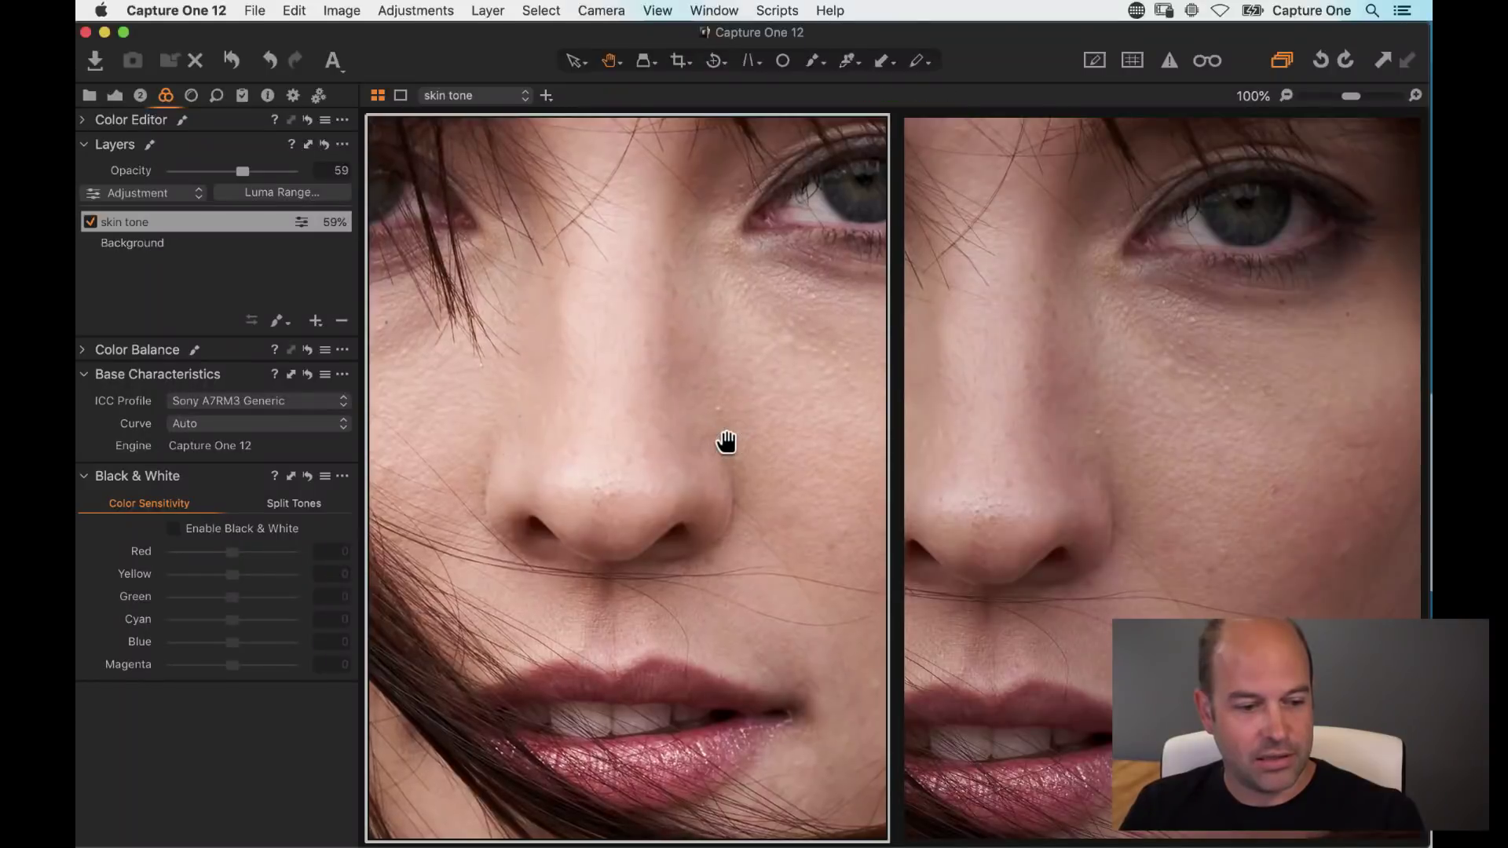
key(super+0)
click(1057, 397)
key(super+0)
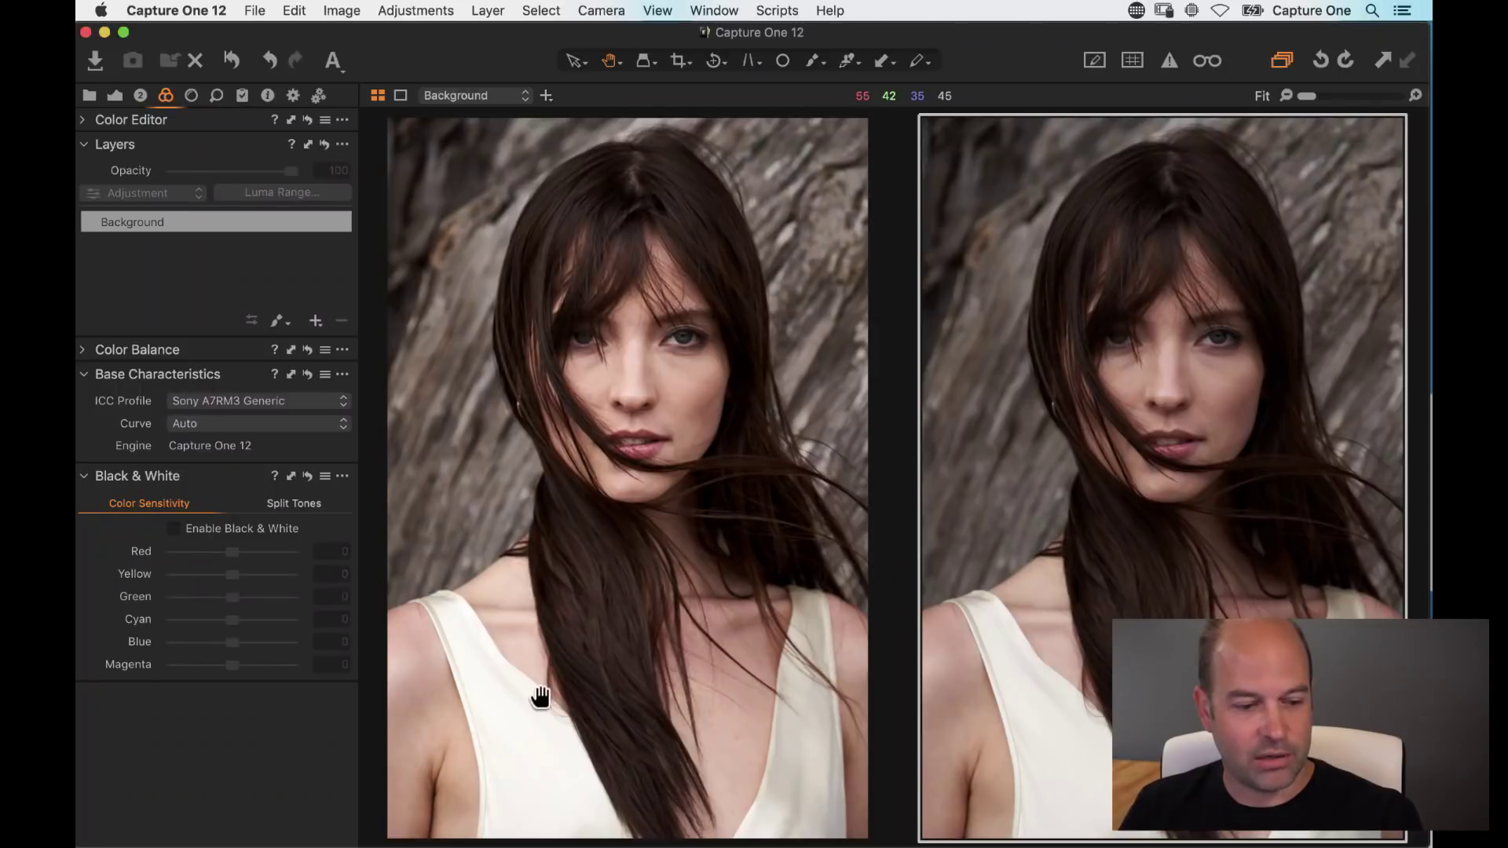
Step: Examine the edited variant's neck and shoulder at 100% with the skin tone layer off and on
double_click(505, 673)
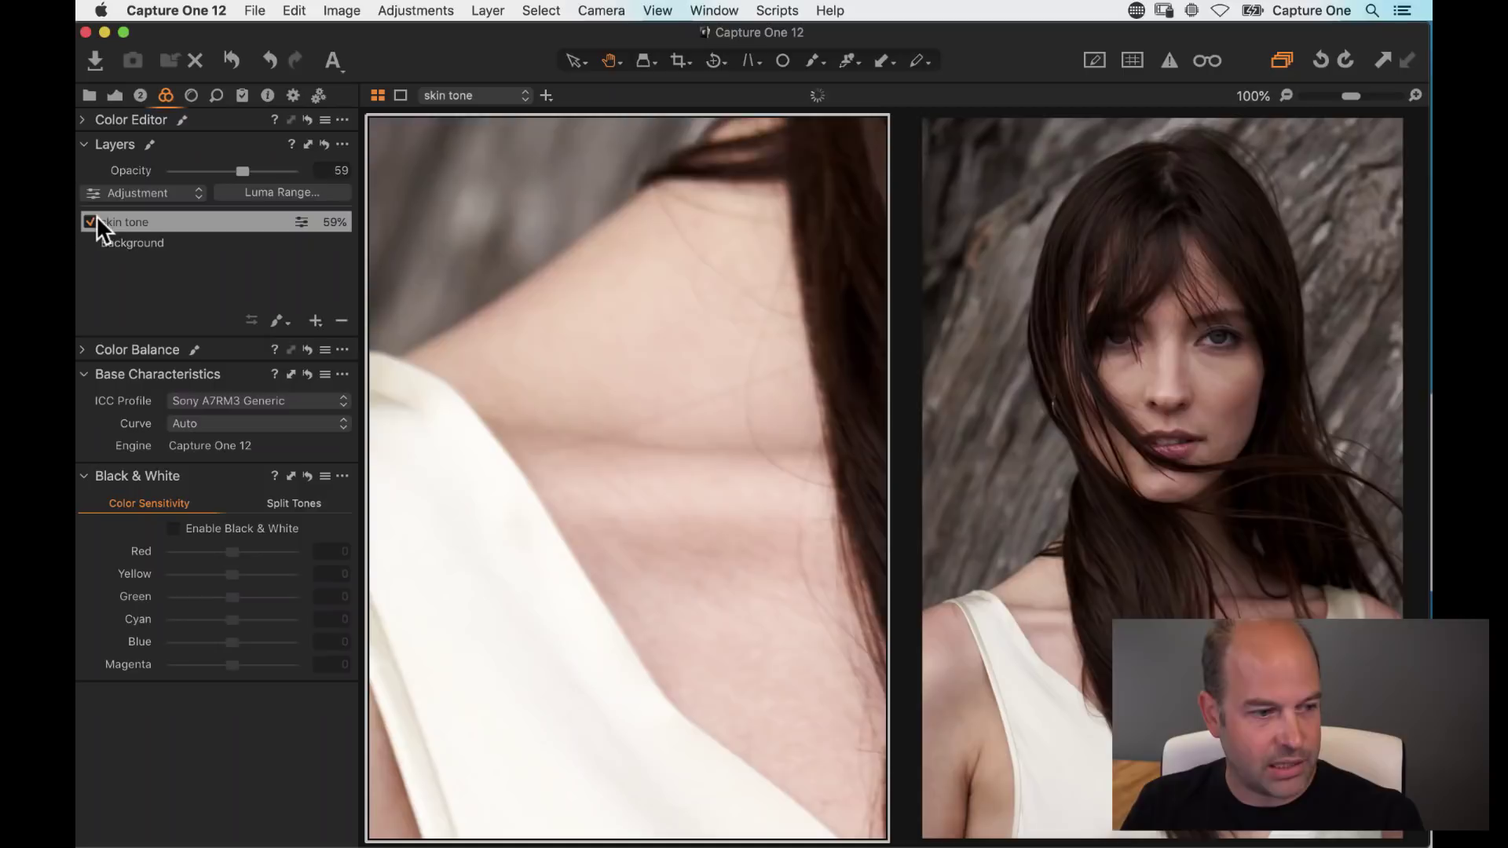
click(91, 222)
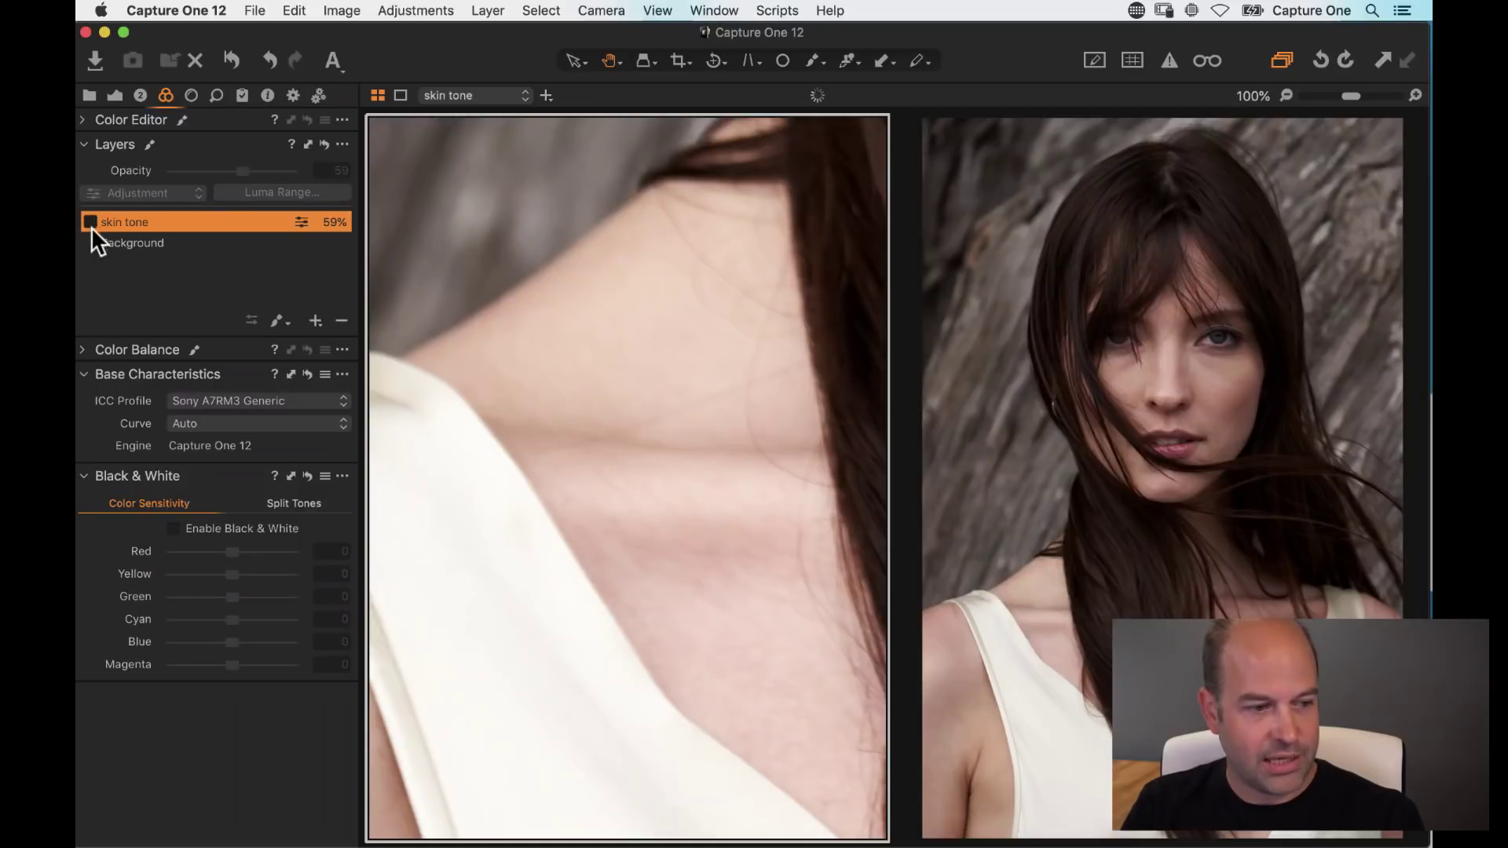
click(88, 221)
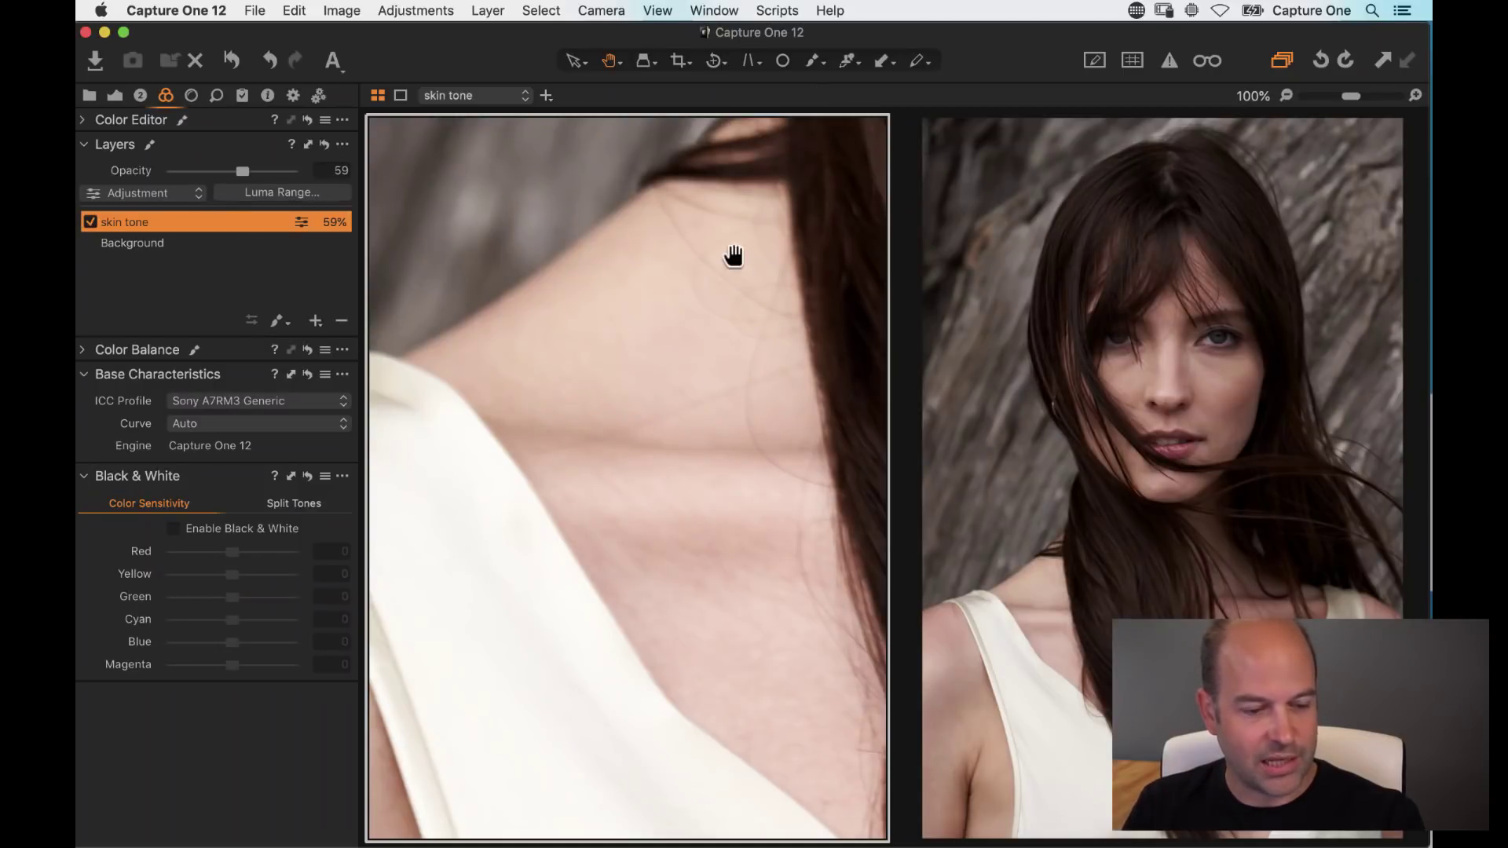
Step: Return the edited portrait to the full view, bring up the detail tools and display only the edited variant
double_click(745, 421)
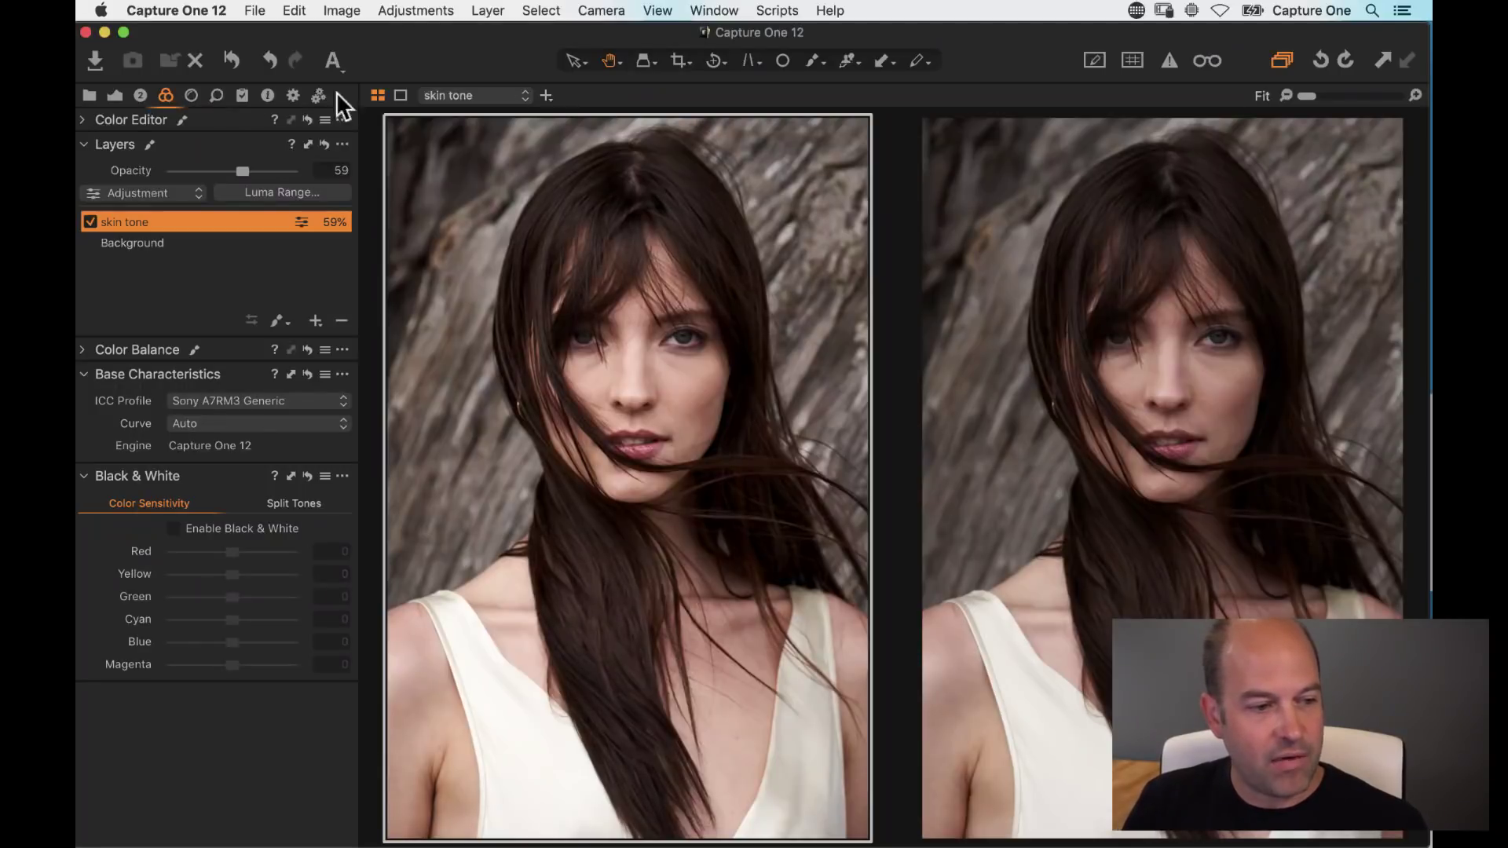
click(217, 96)
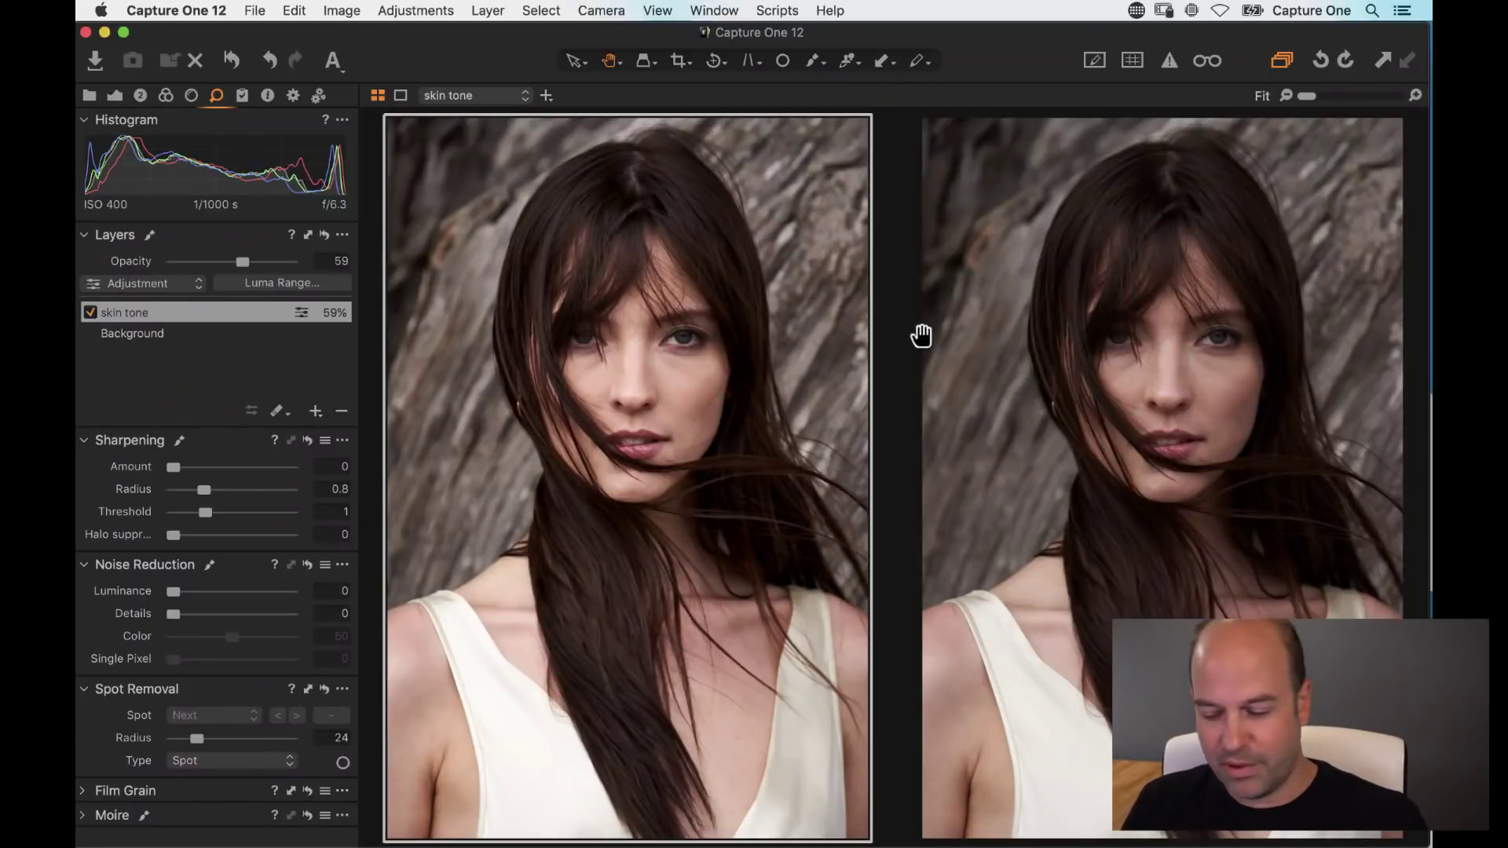
key(super+b)
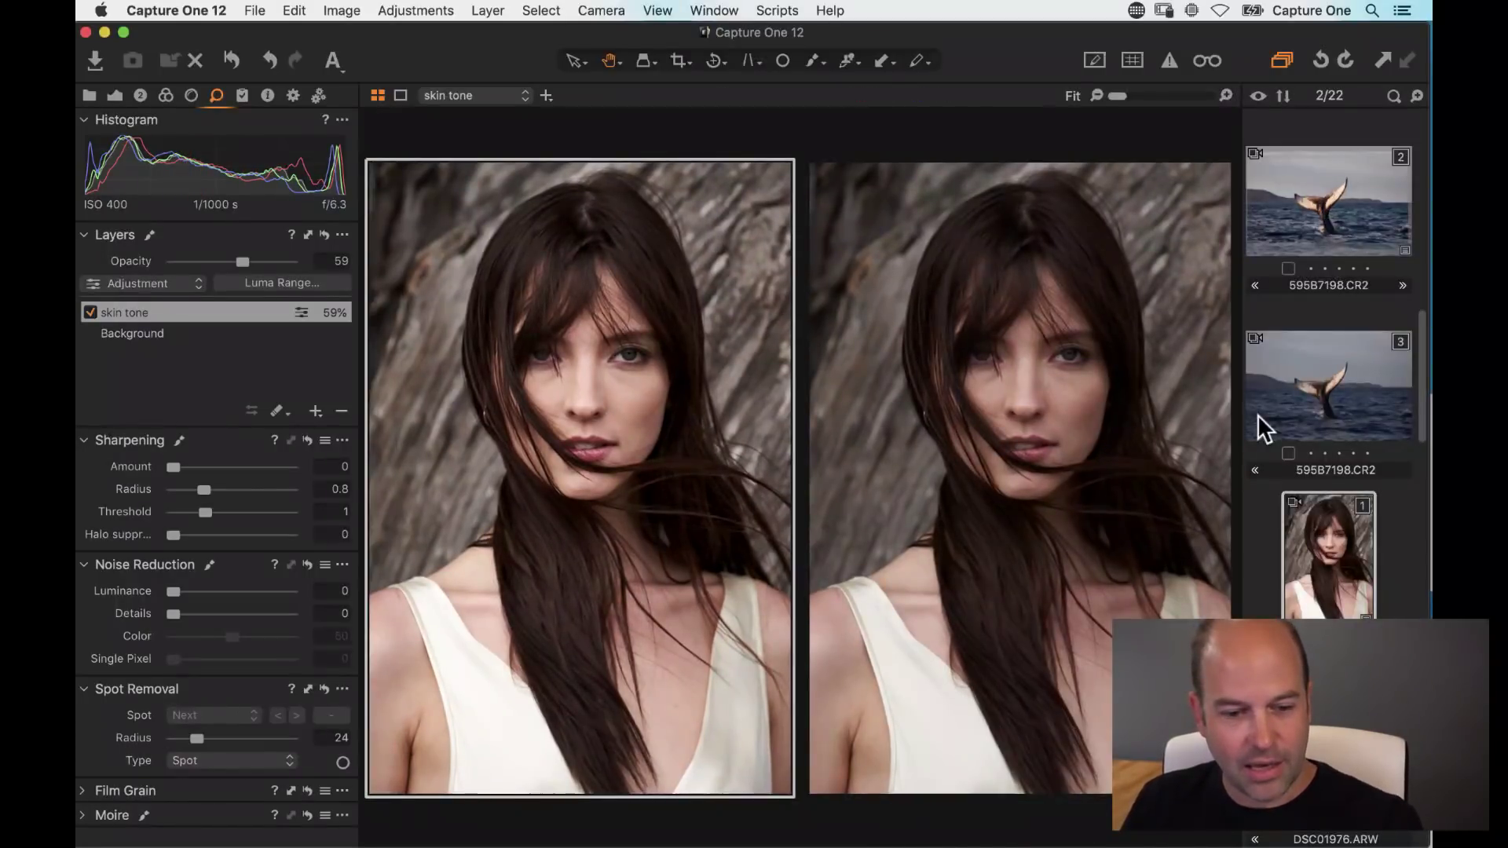
click(1353, 544)
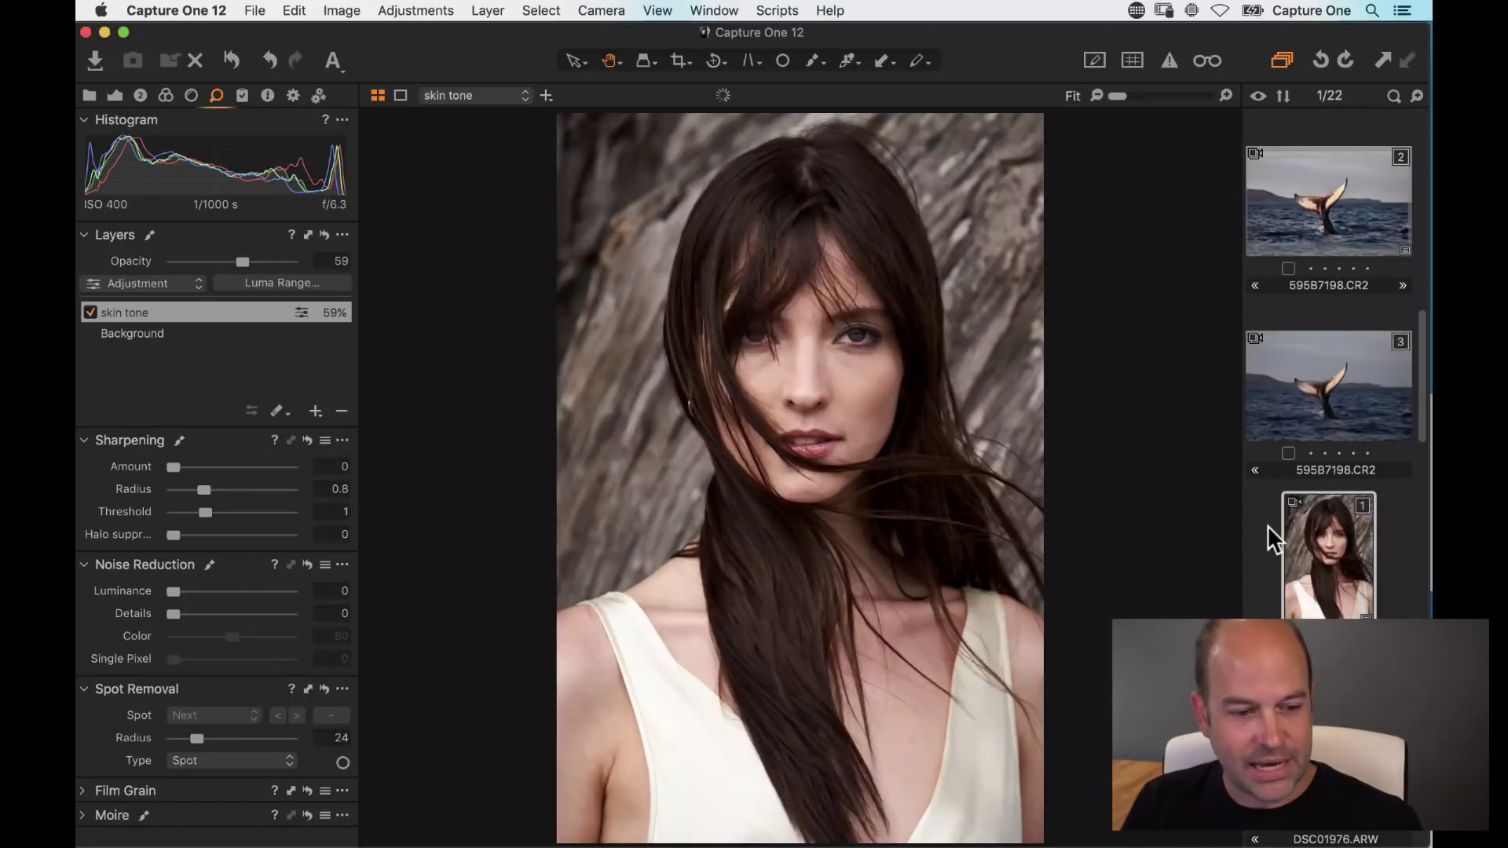
key(super+b)
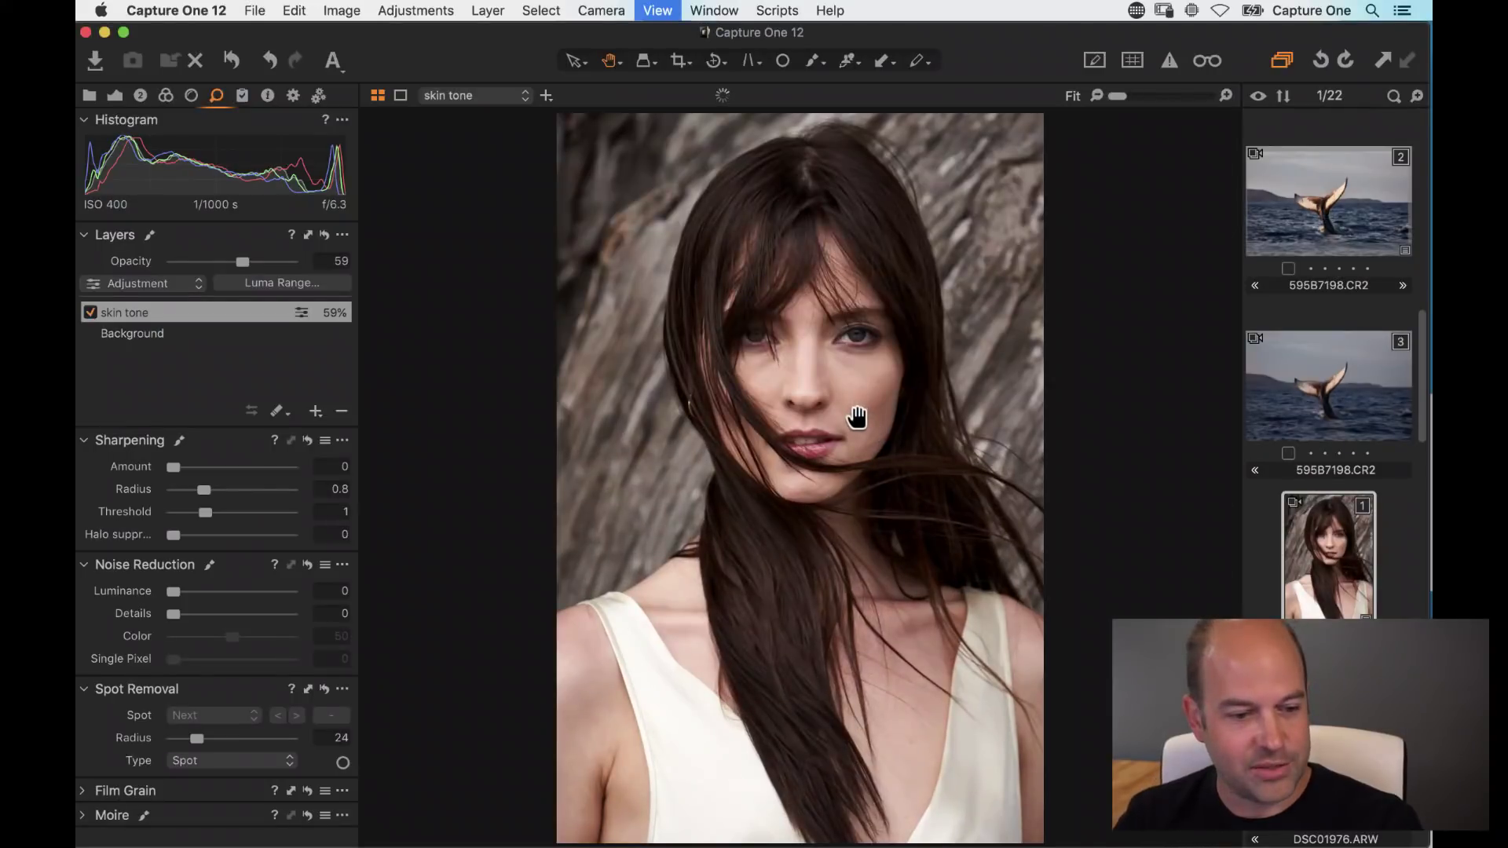
Step: Zoom in on the face to 67% and detach Film Grain as a floating tool over the image
drag(582, 371, 599, 383)
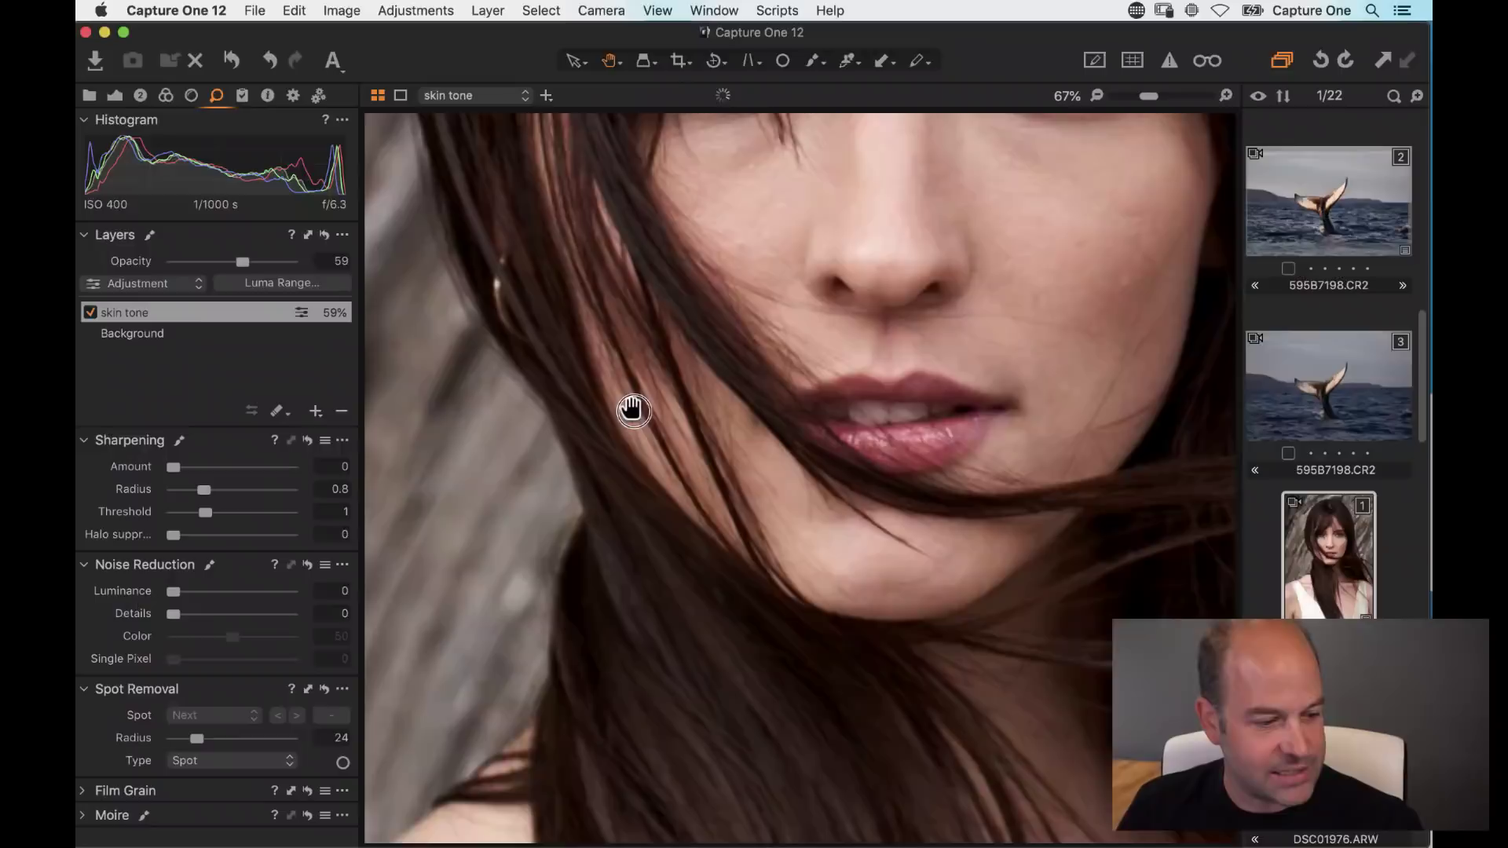
click(82, 790)
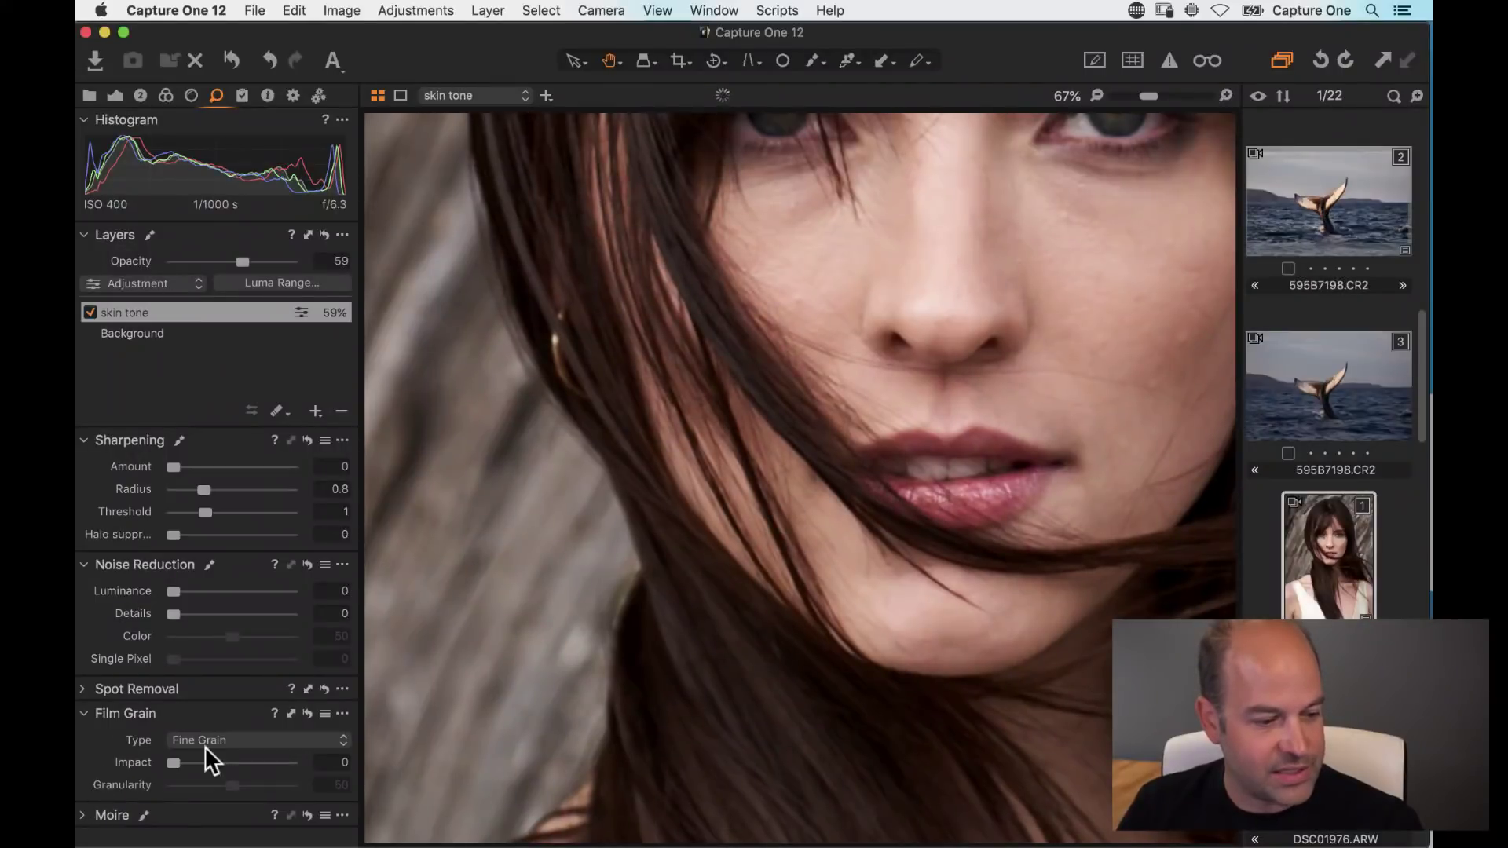
drag(177, 713, 577, 418)
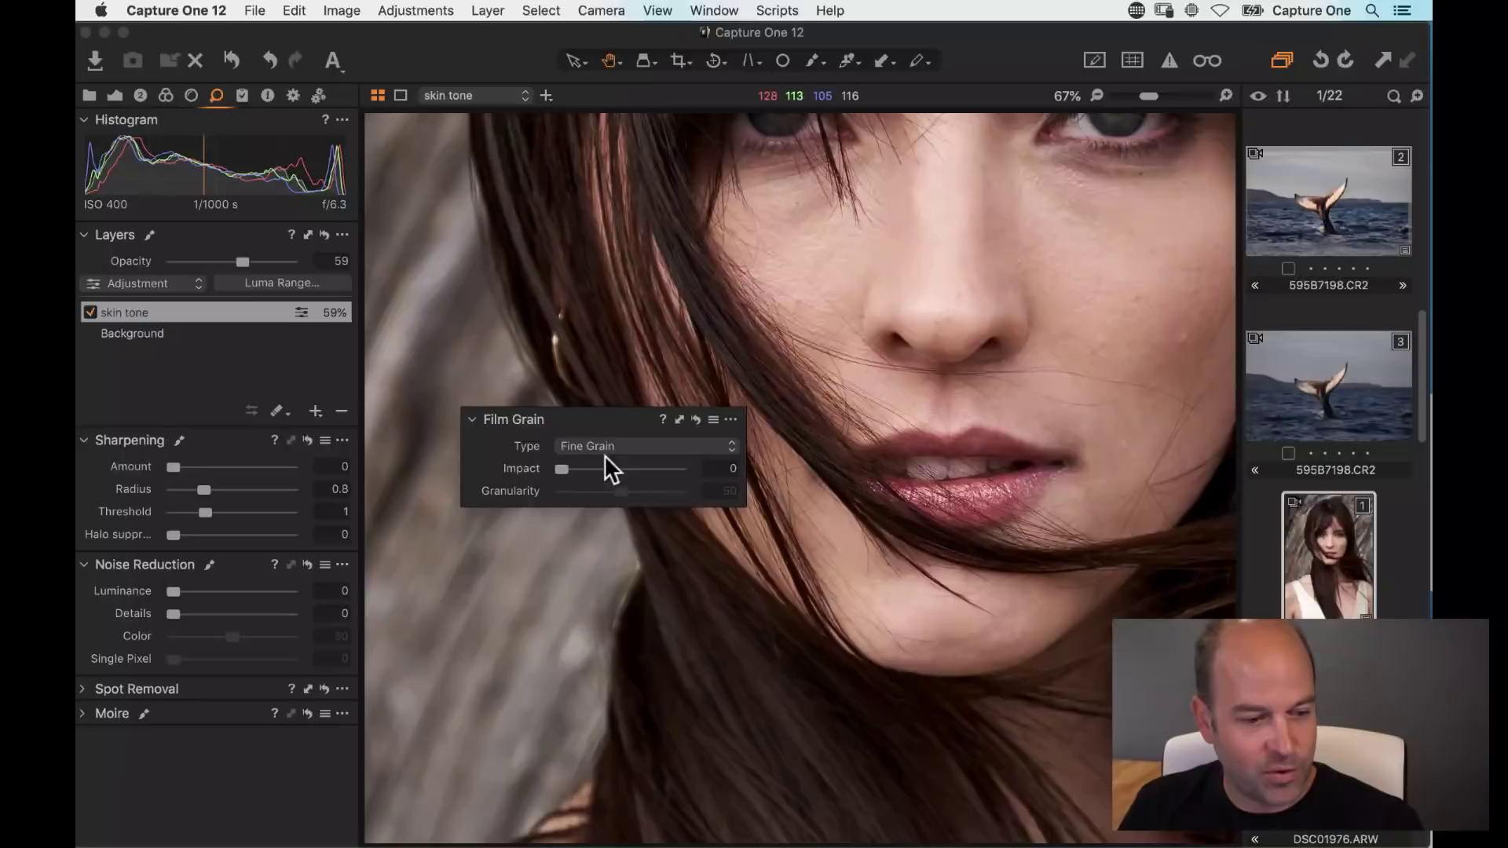
Step: Try Cubic Grain with Impact 70 and Granularity 84 on the portrait, checking the face and the full view
click(605, 454)
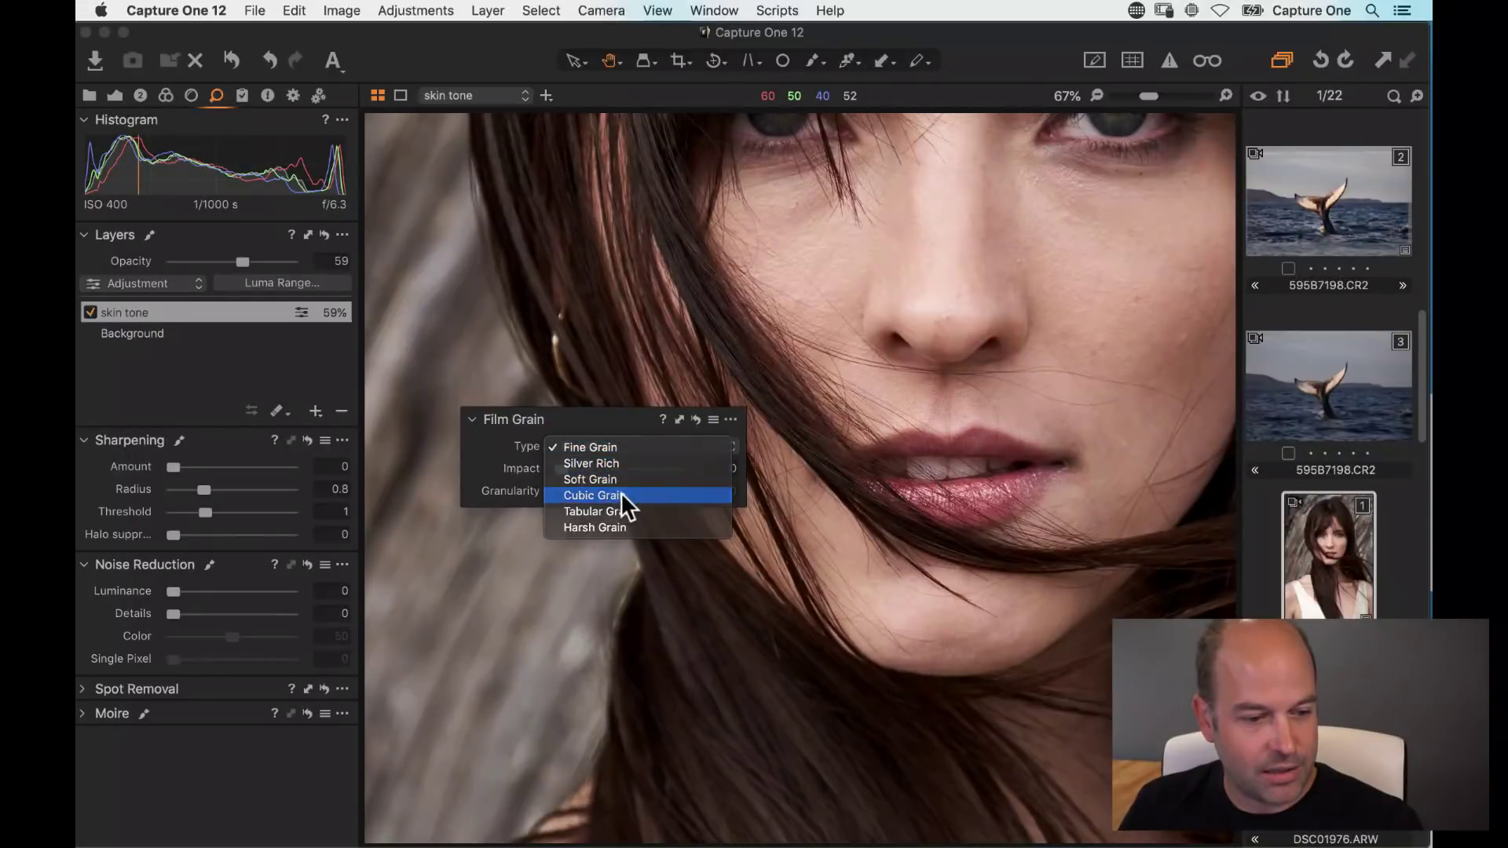
click(621, 493)
drag(562, 468, 641, 472)
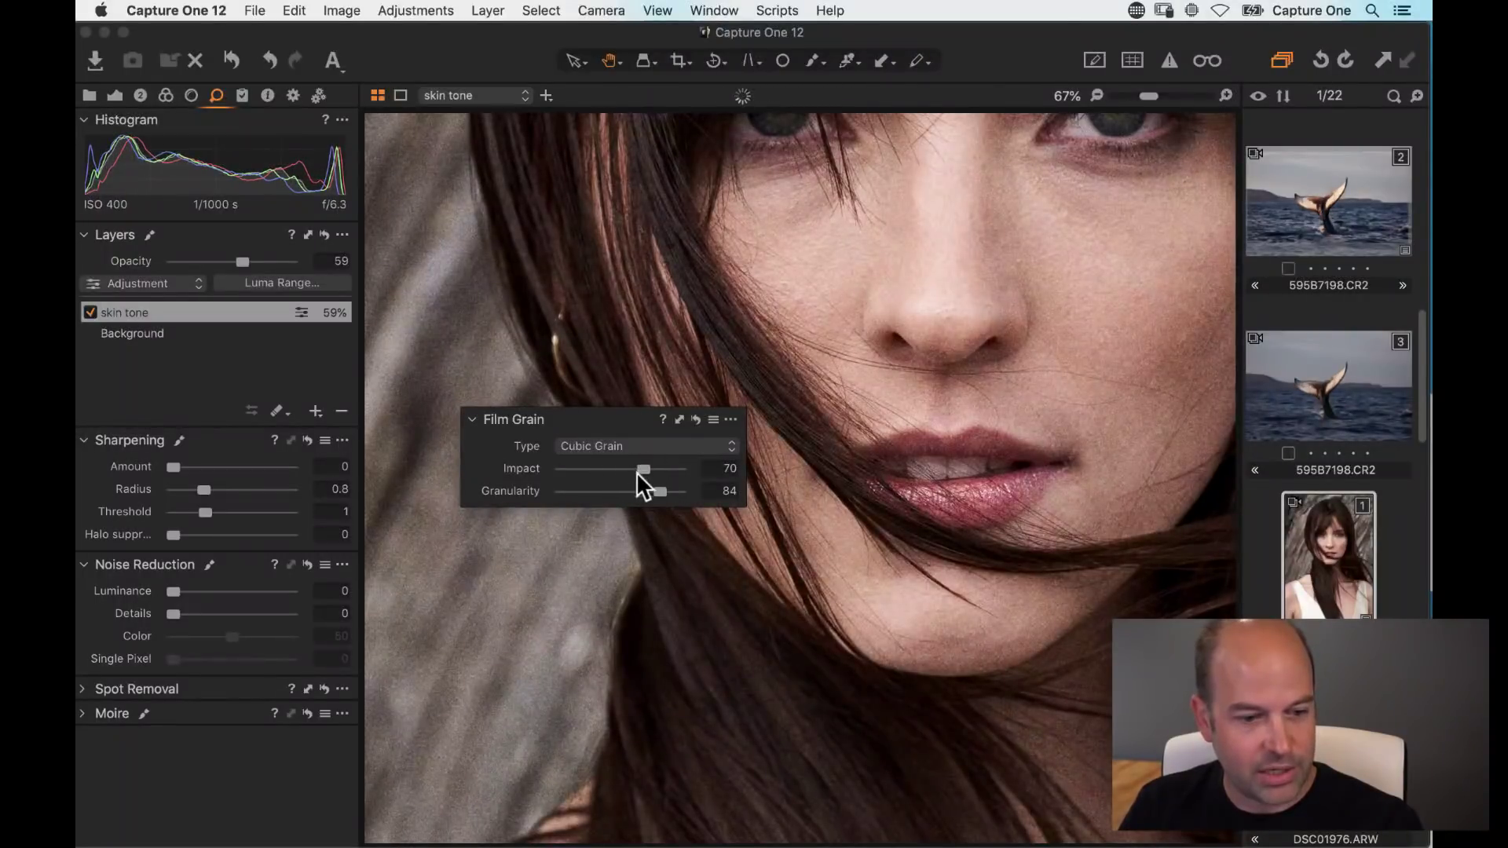
drag(941, 322, 950, 465)
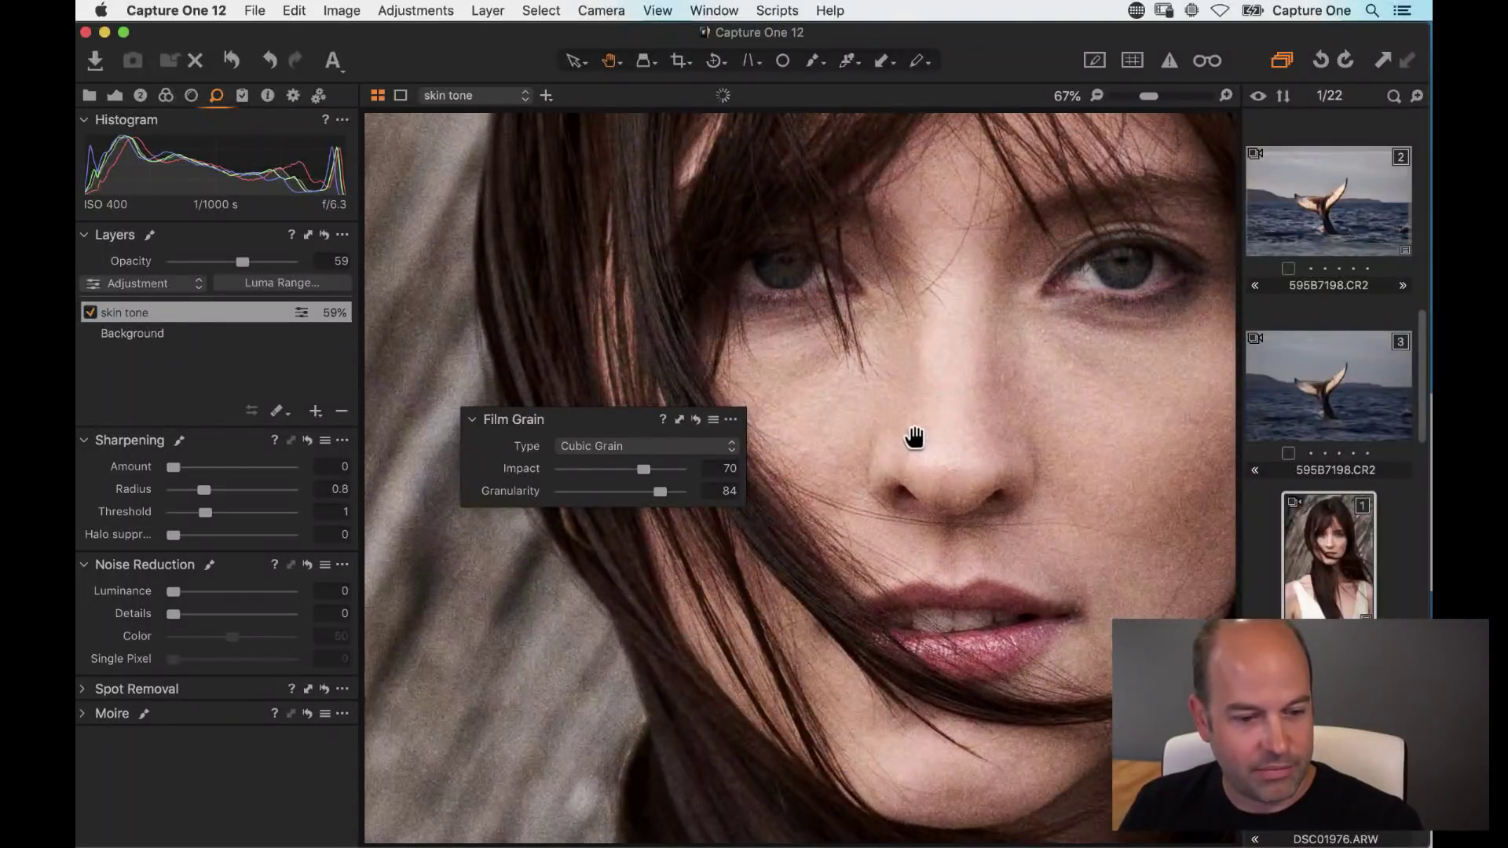
key(super+0)
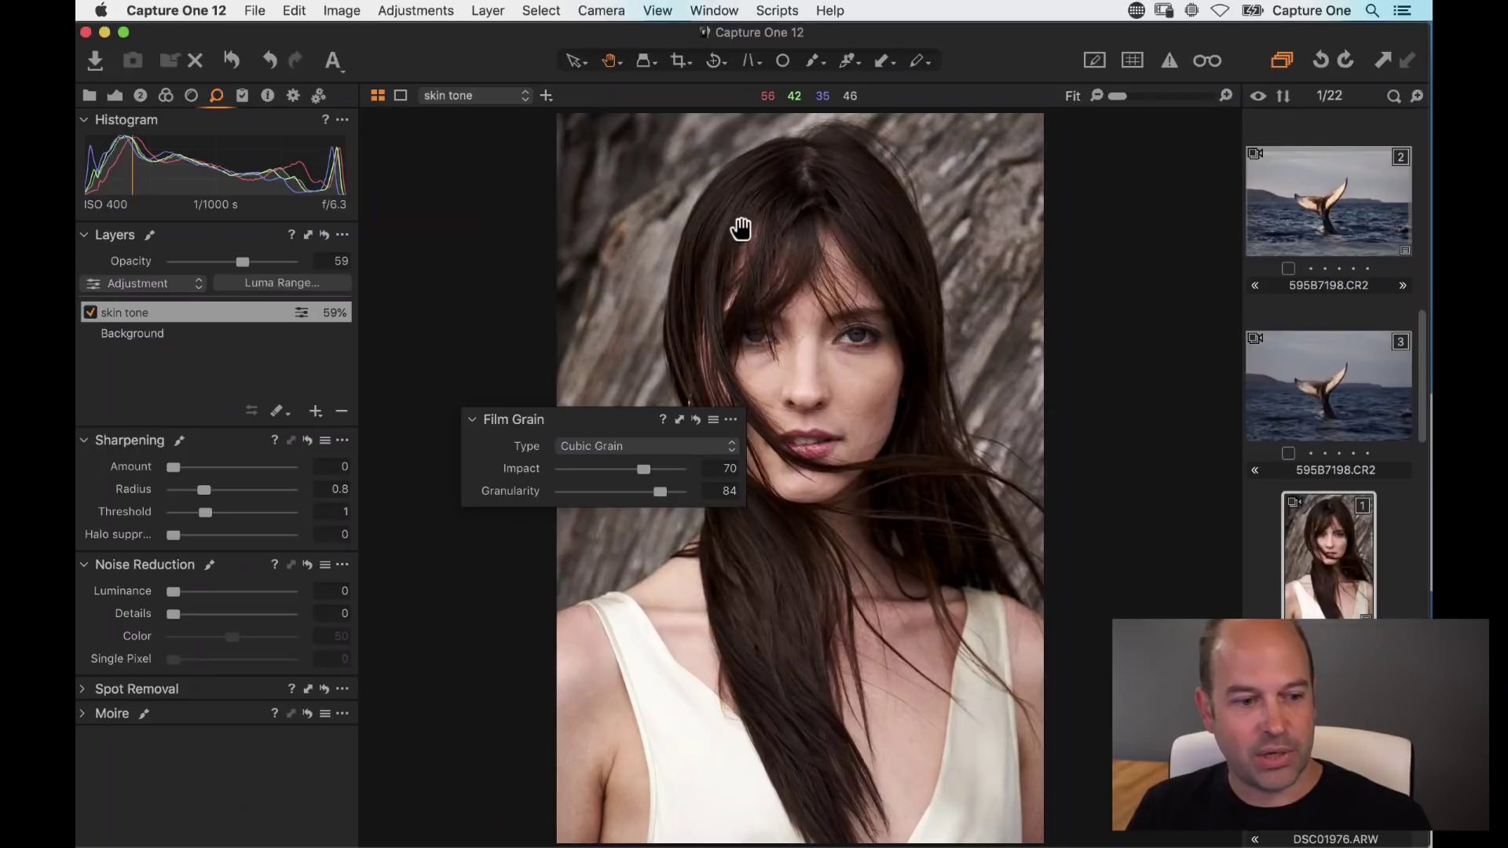
Step: View the second whale tail variant of 595B7198.CR2, then return to the portrait and expand Color Balance among the color tools
click(1344, 202)
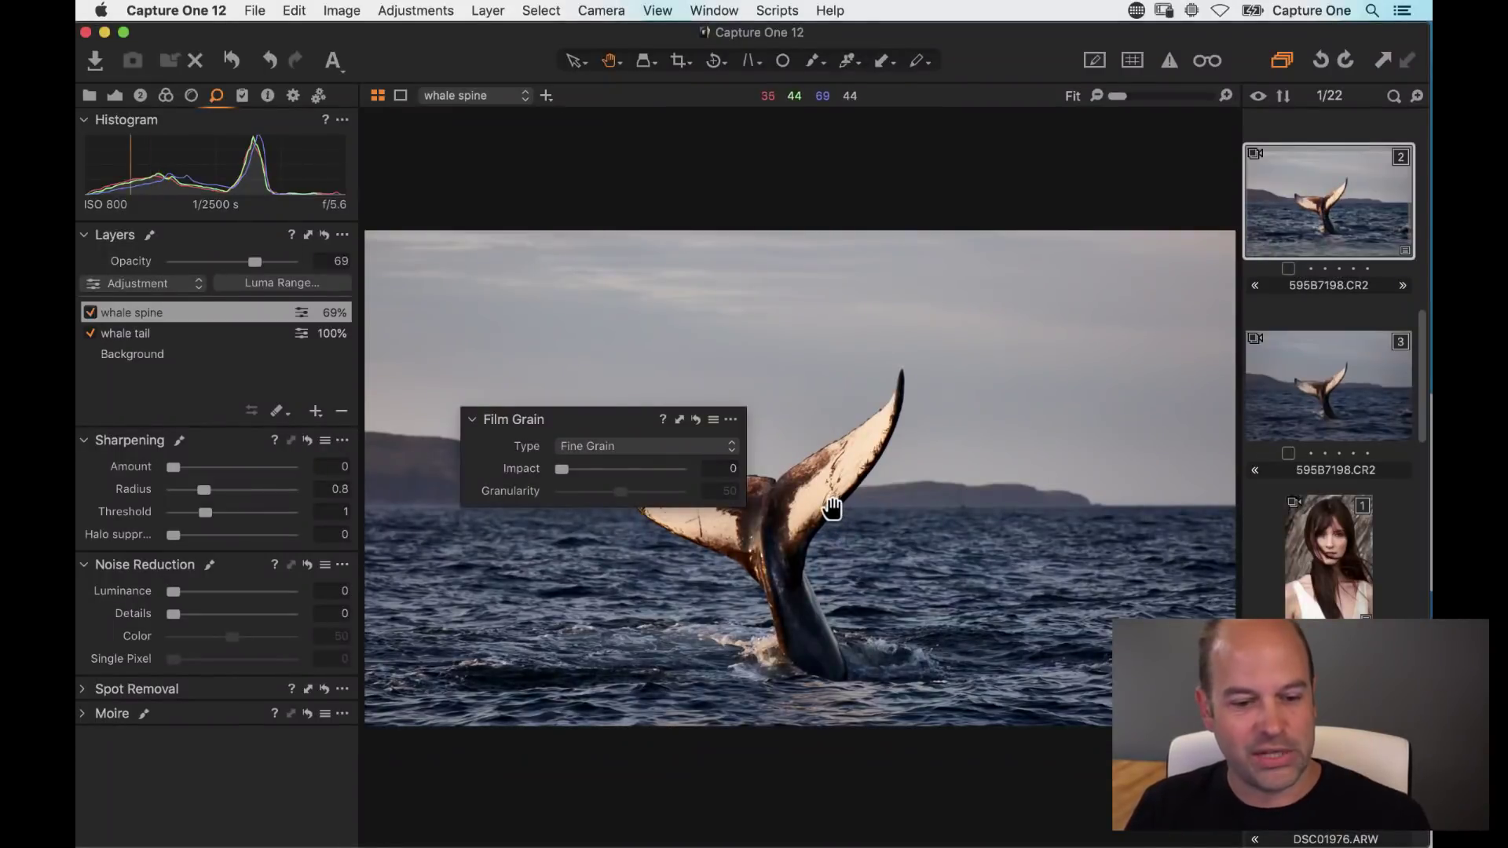
click(1325, 561)
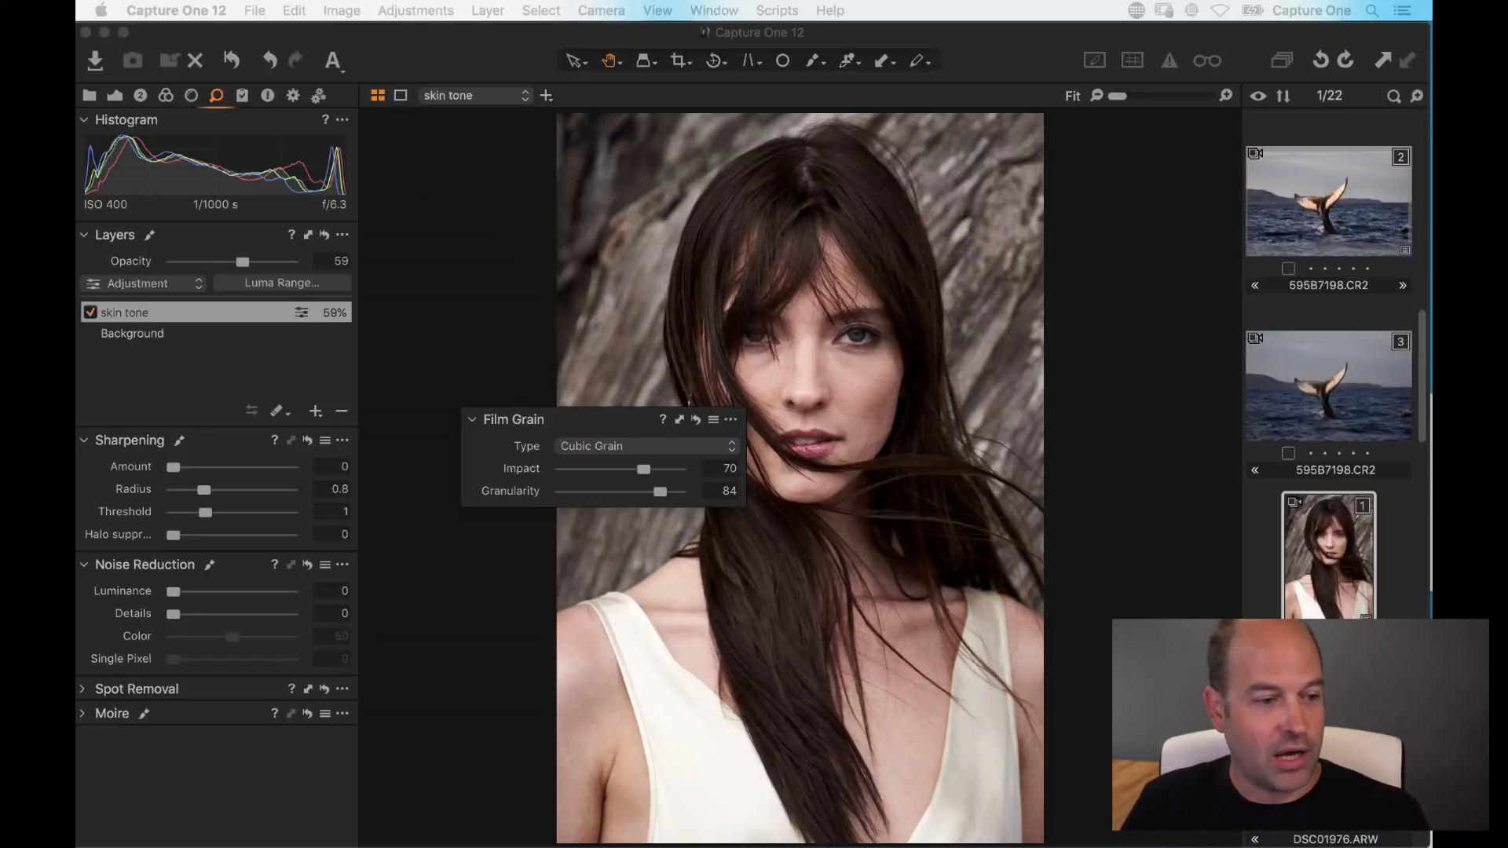
click(165, 95)
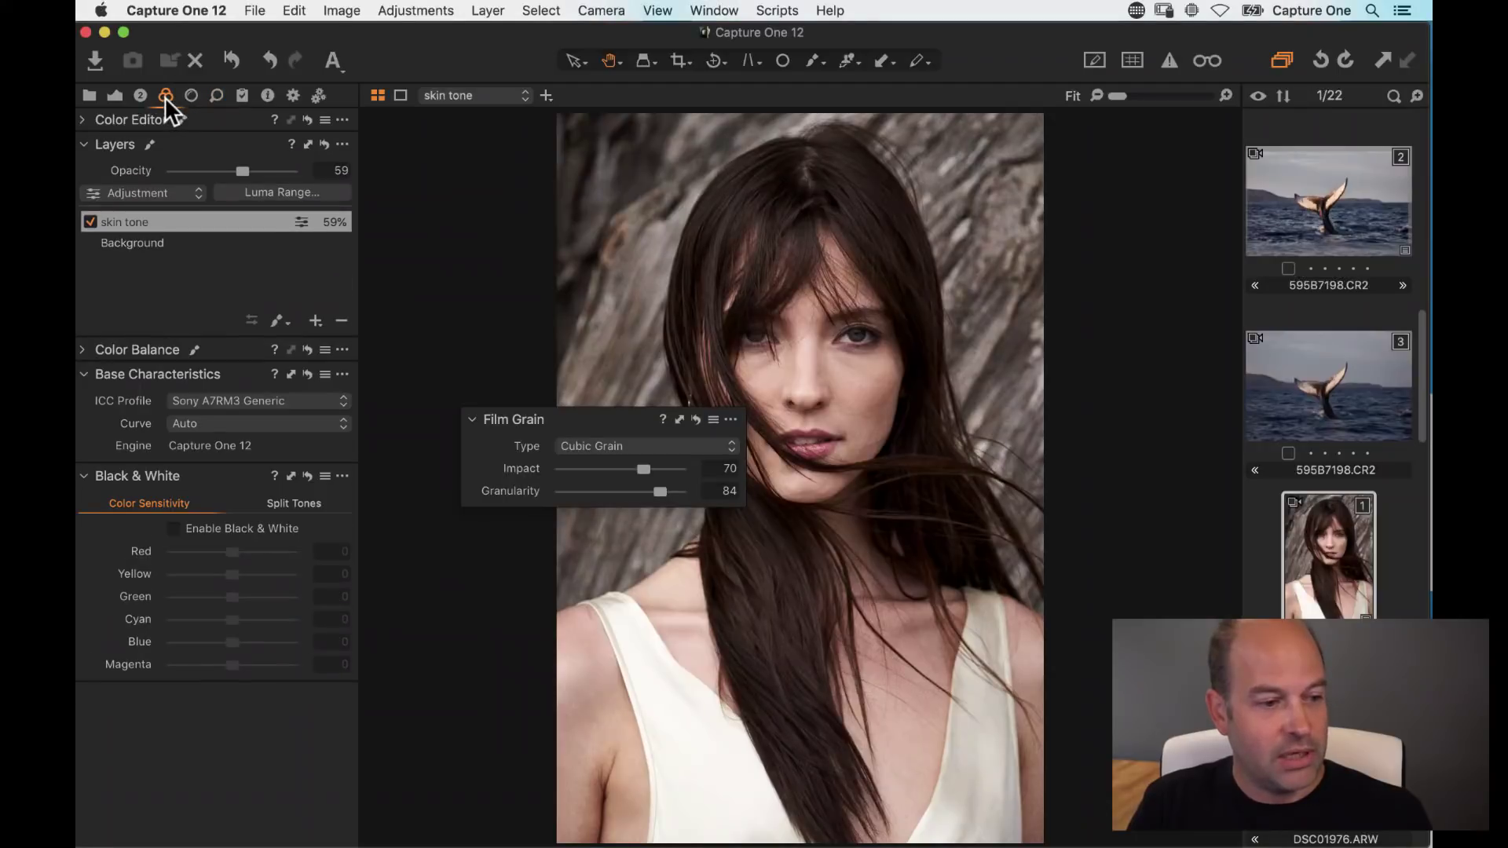
click(83, 349)
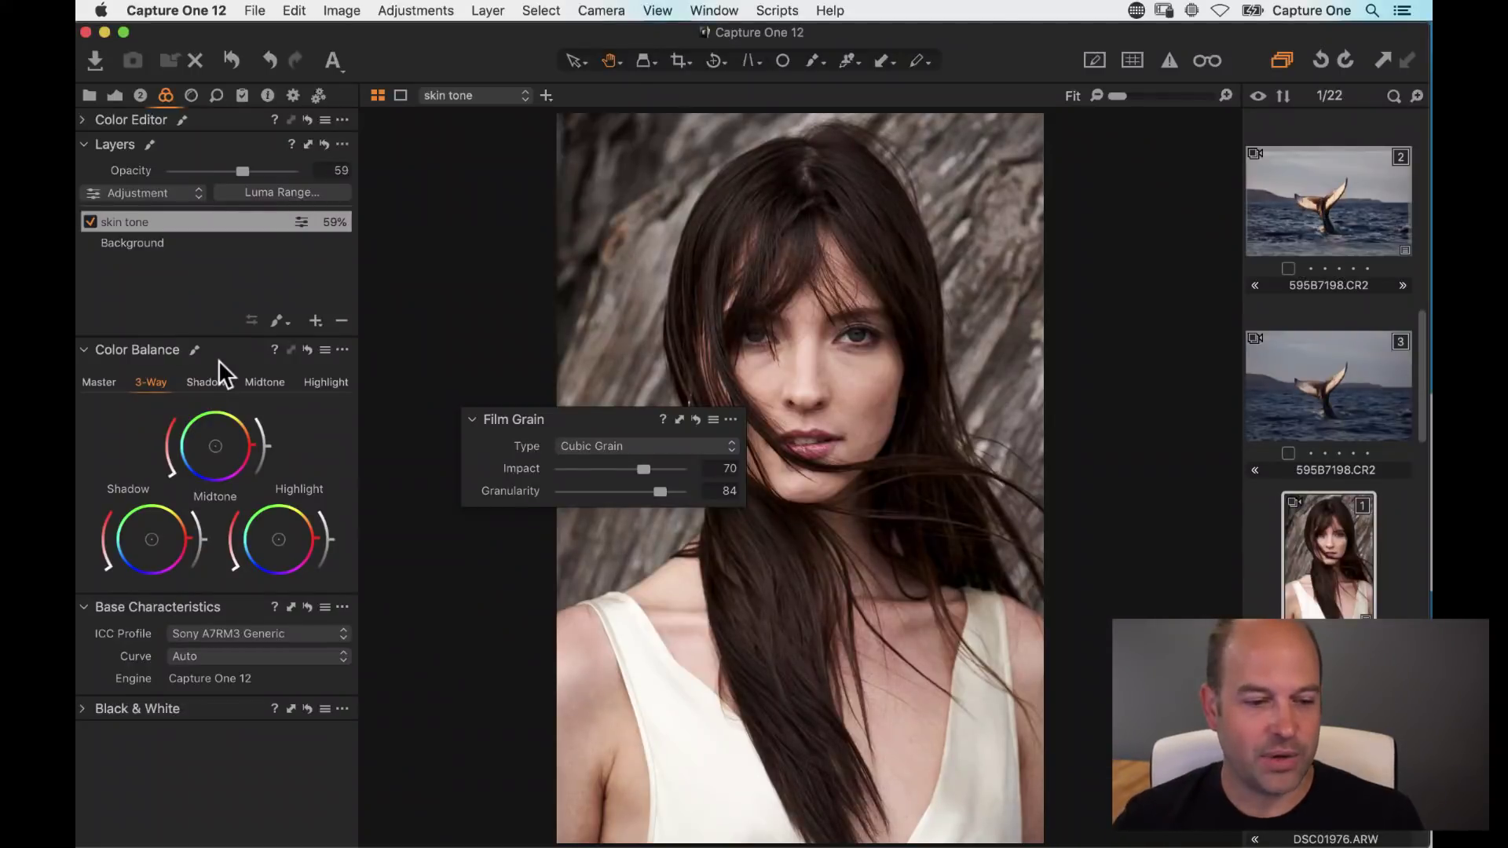
Step: With the face at 100%, make the Background layer active and set its Natural Clarity to -100
click(830, 399)
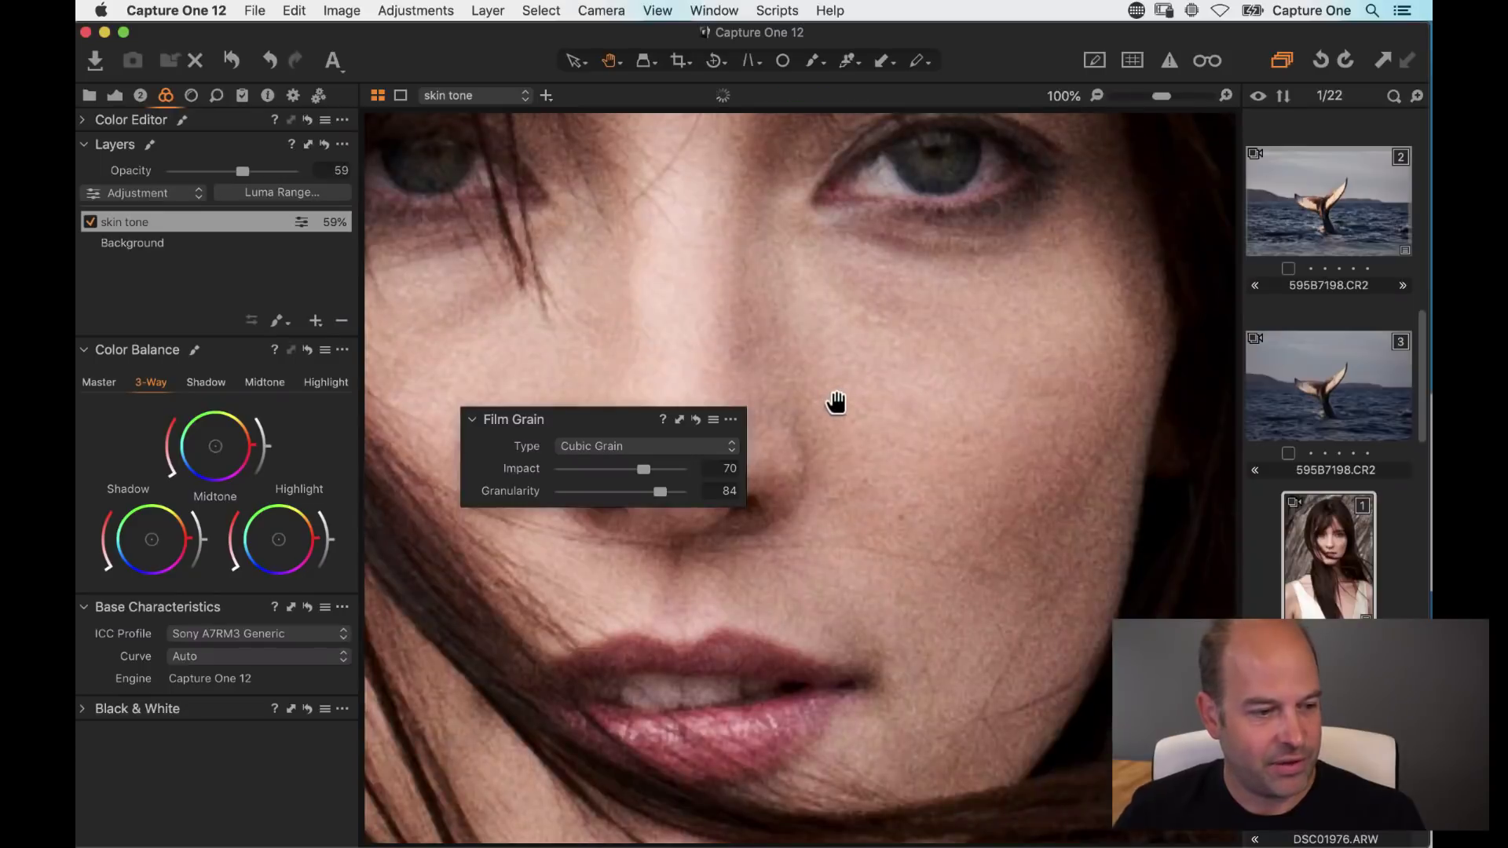
click(491, 97)
click(486, 112)
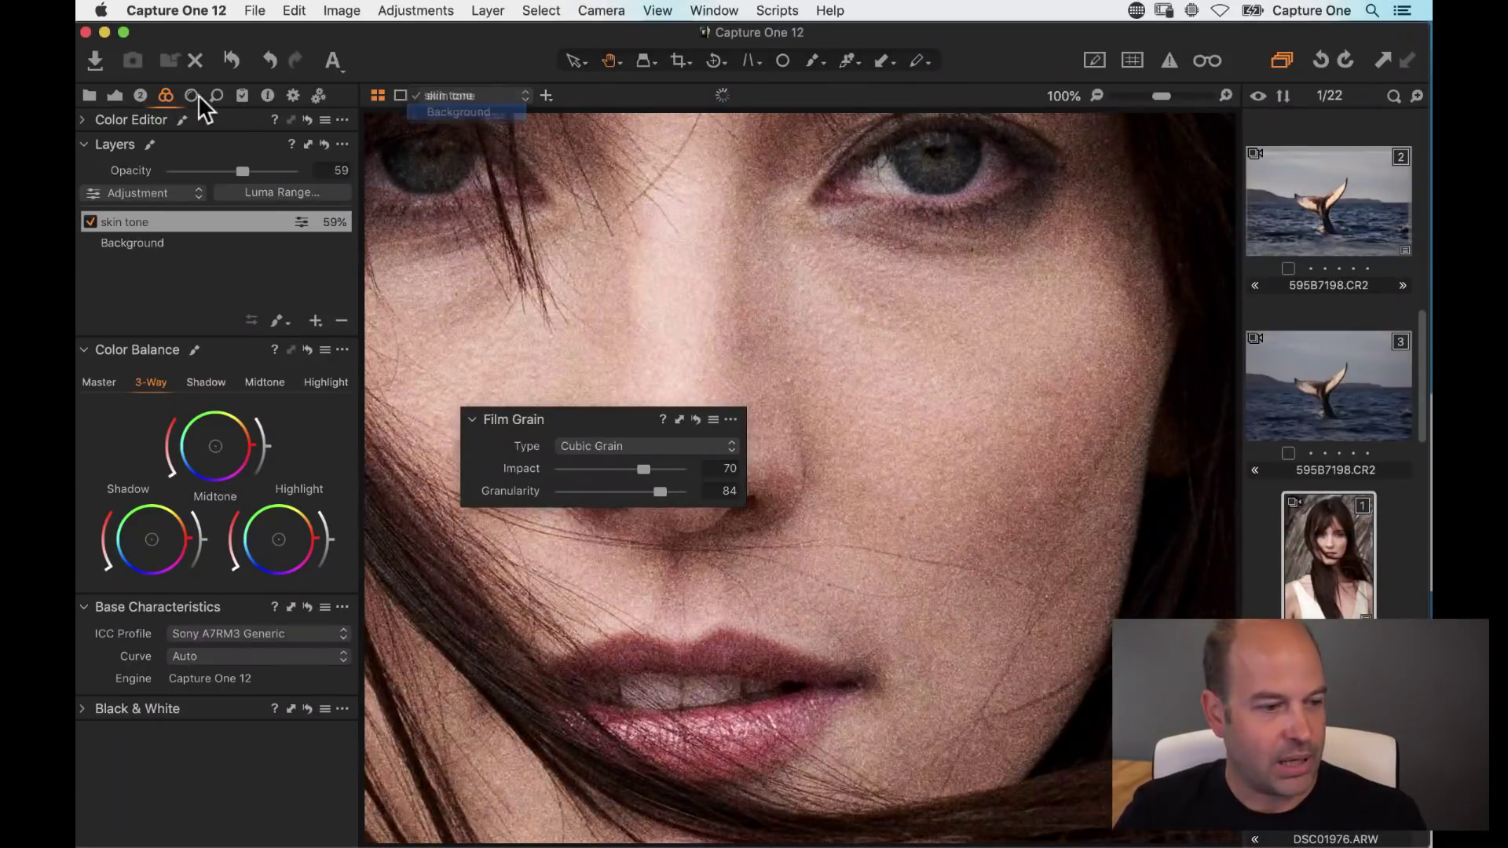
click(115, 95)
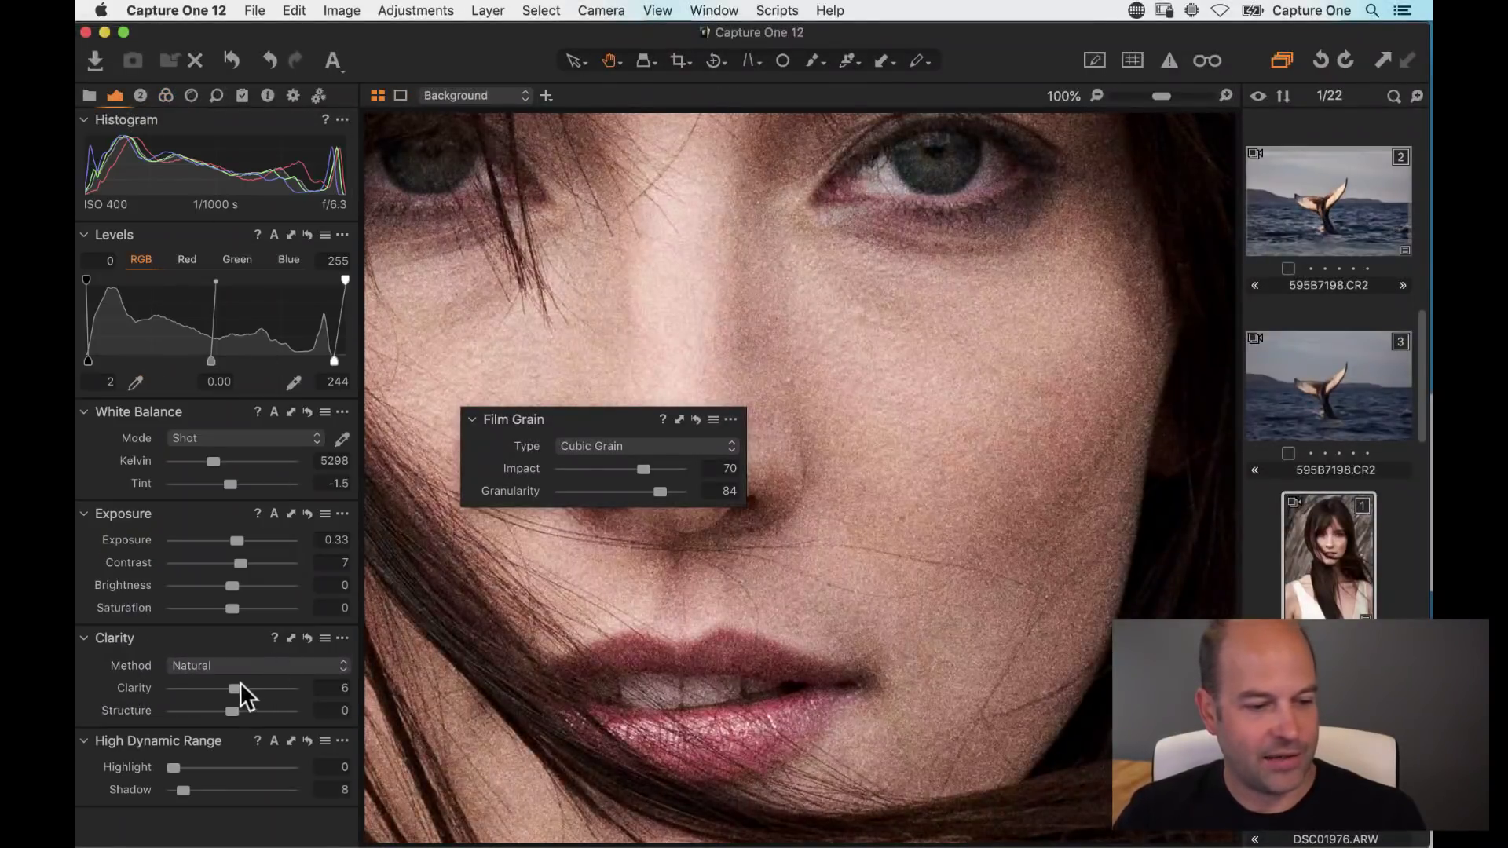
drag(234, 687, 186, 691)
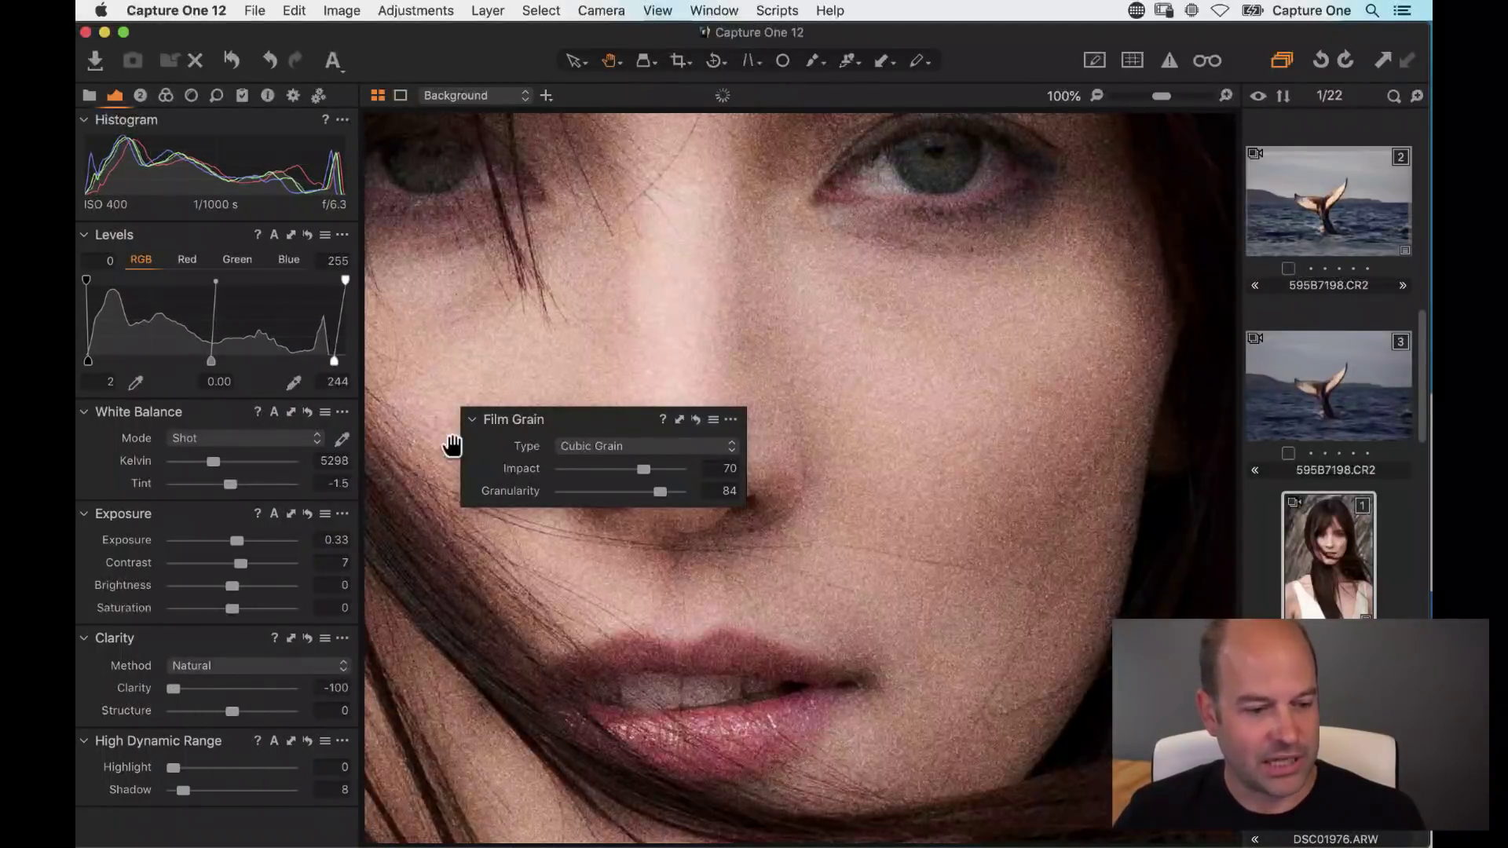
Step: Reset the Film Grain settings and set the Background layer's Clarity to 5
click(695, 419)
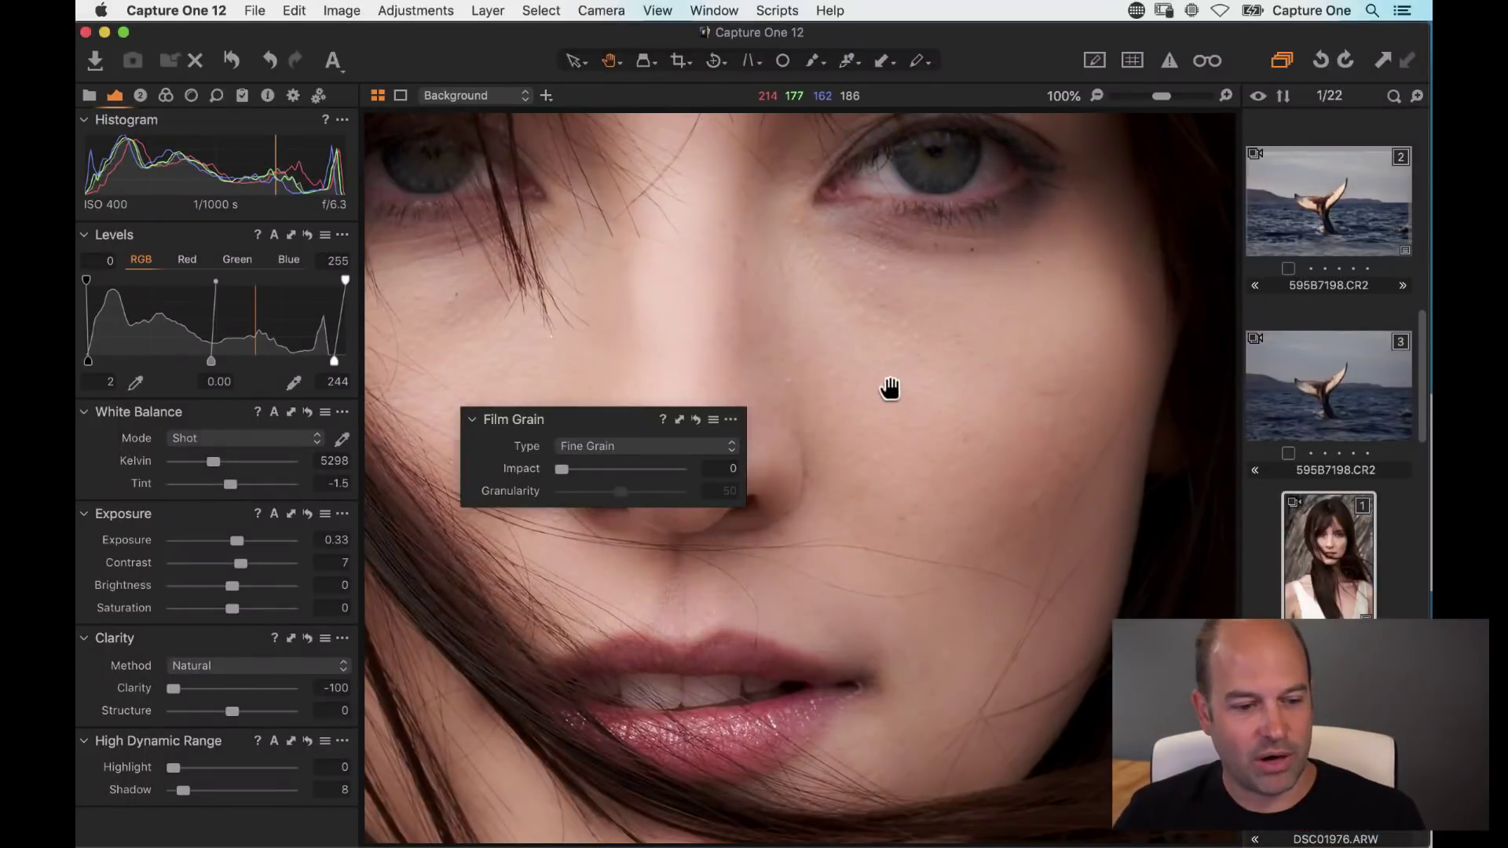
drag(209, 689, 234, 688)
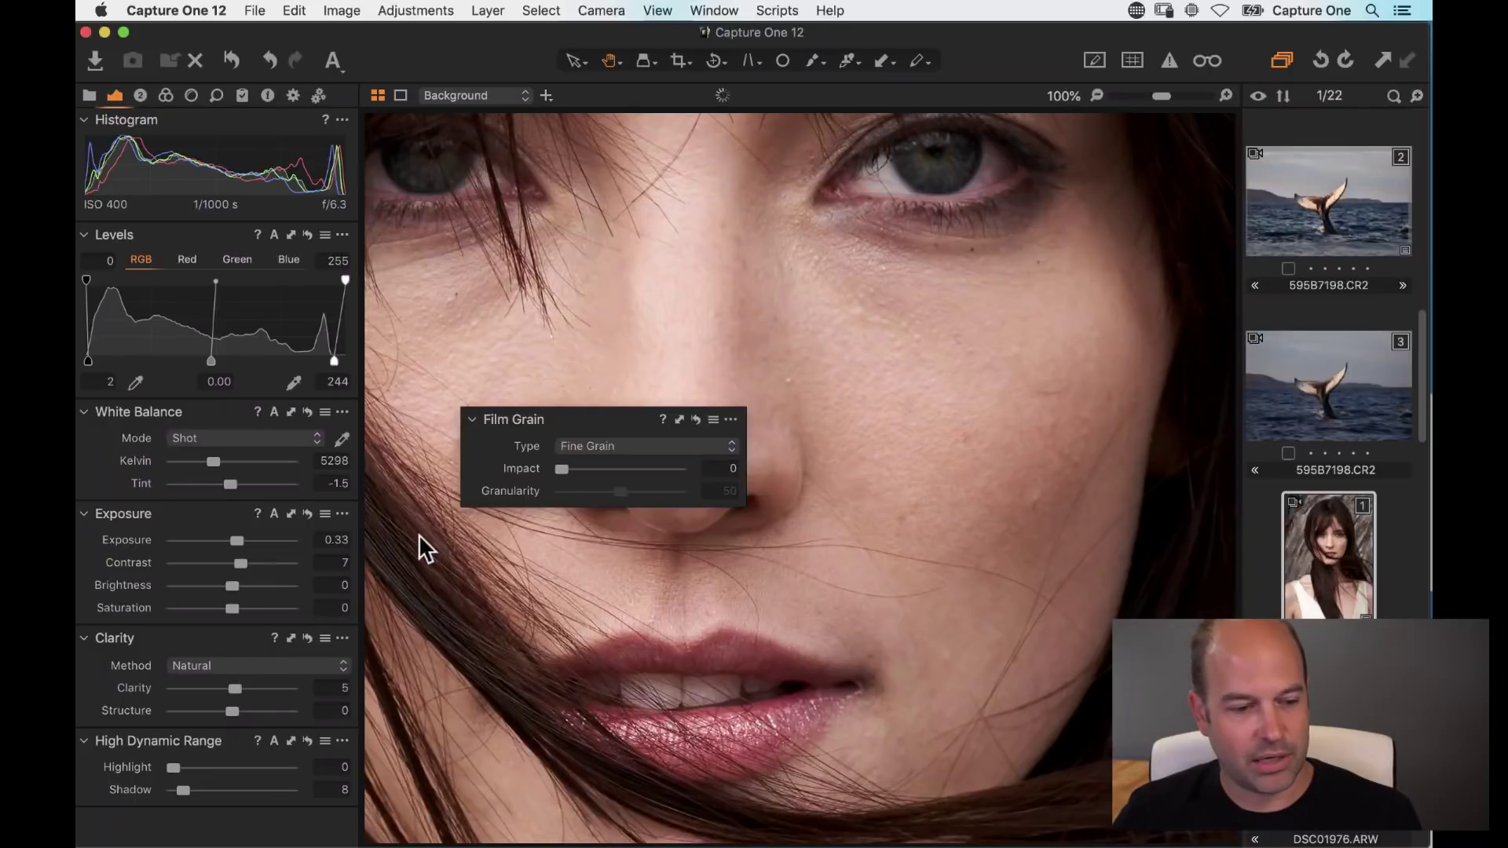
Step: Apply Cubic Grain to the portrait with Impact 56 and Granularity 78, and return to the full view
click(594, 448)
click(606, 495)
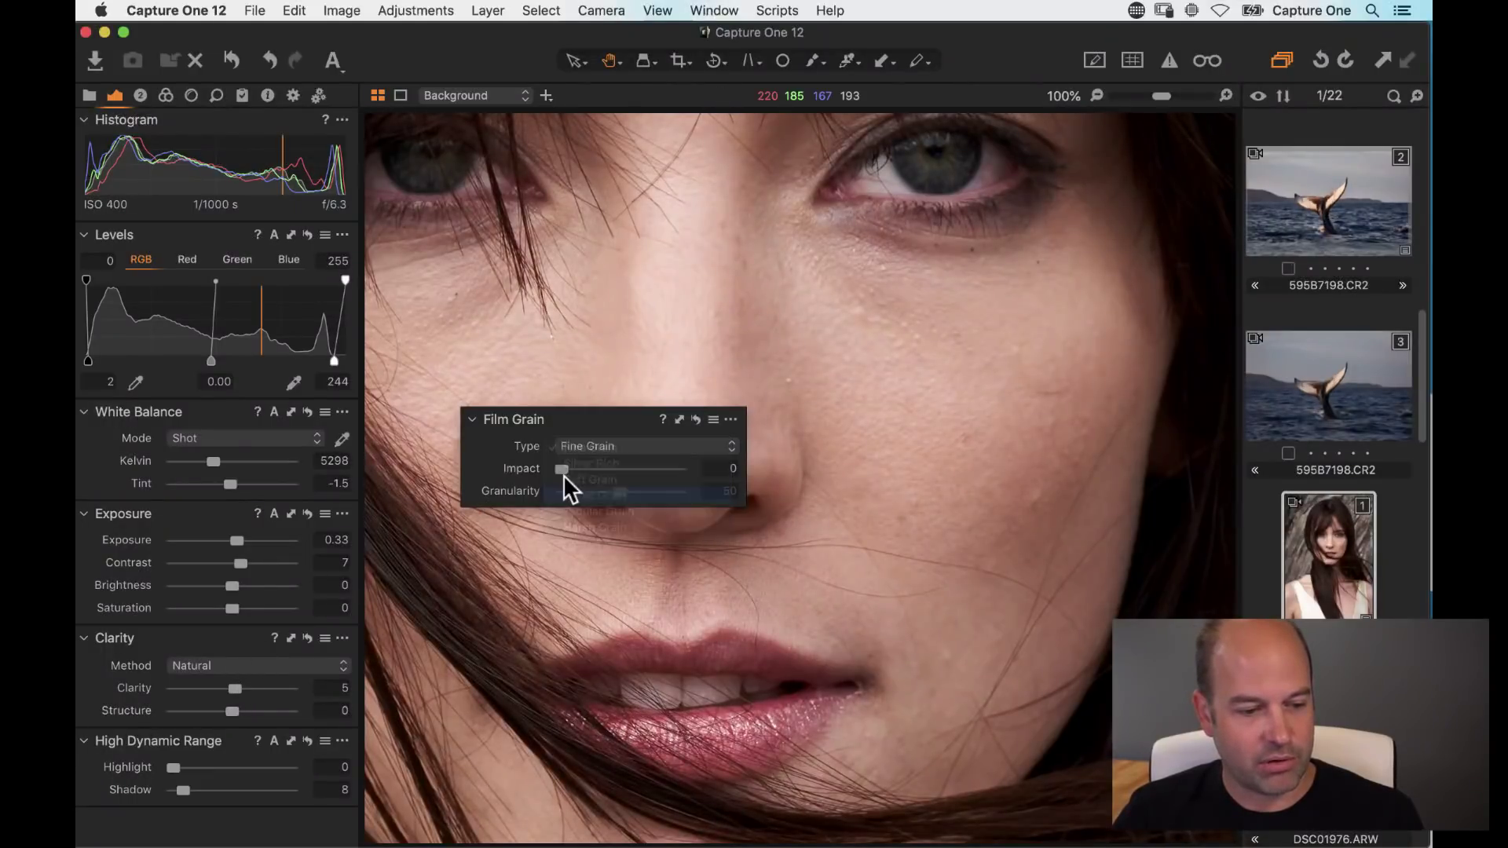
mouse_move(633, 490)
mouse_down()
mouse_move(669, 492)
mouse_move(629, 469)
mouse_up()
click(640, 466)
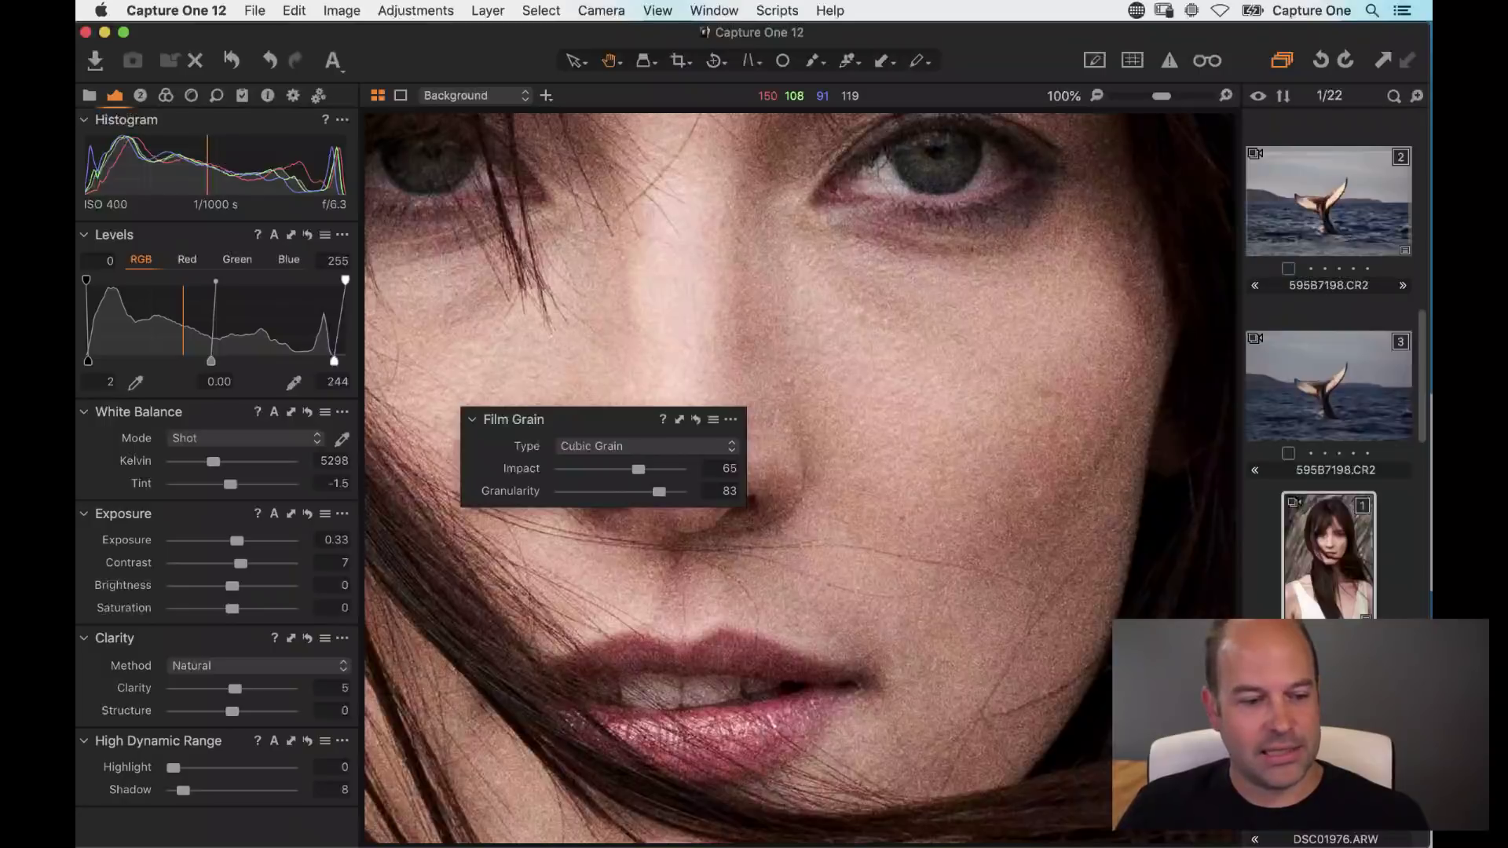
drag(640, 468, 656, 495)
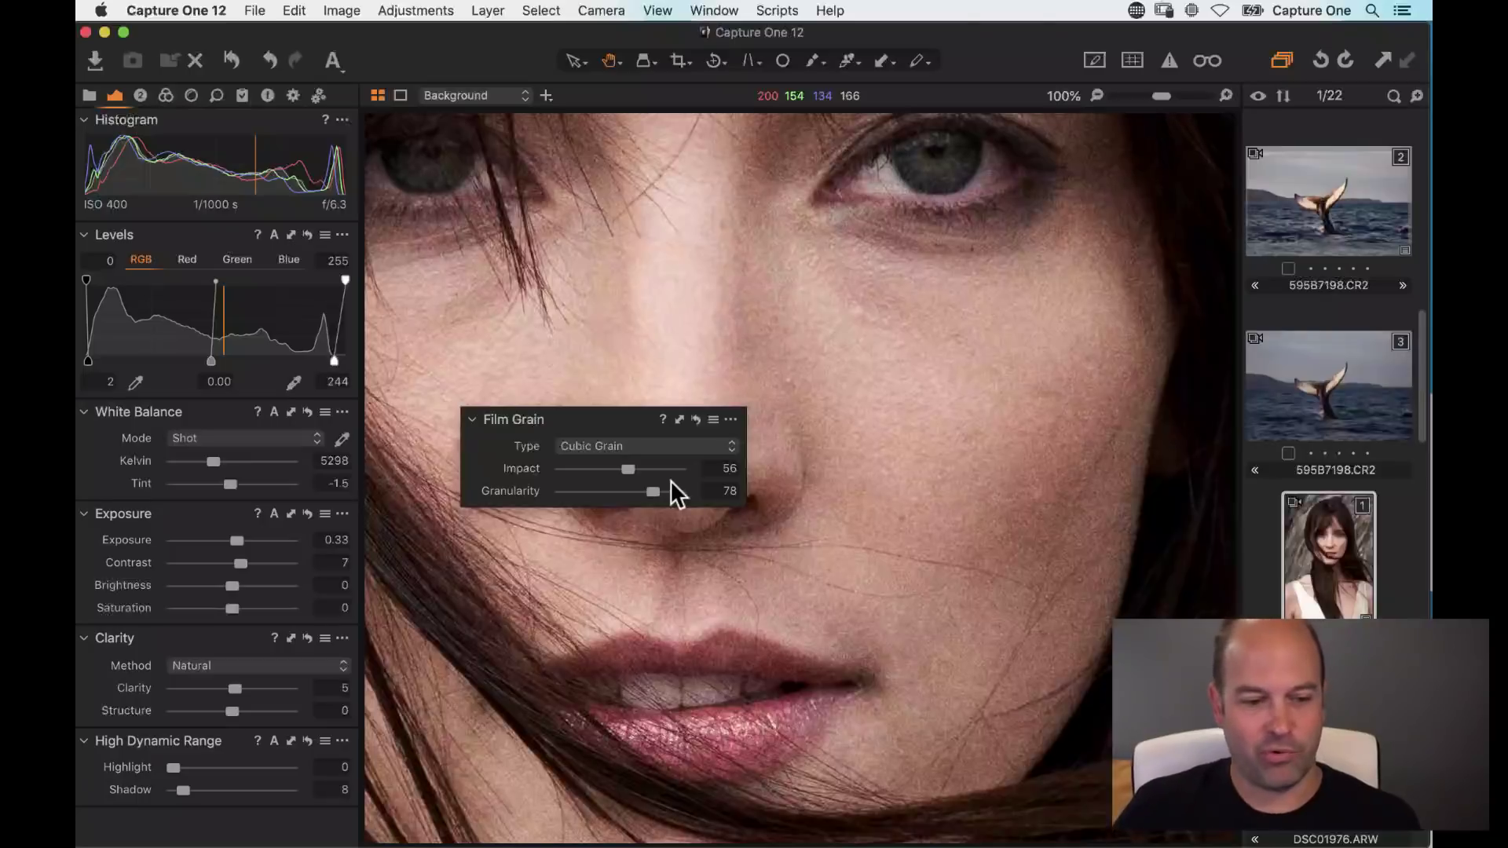
click(895, 448)
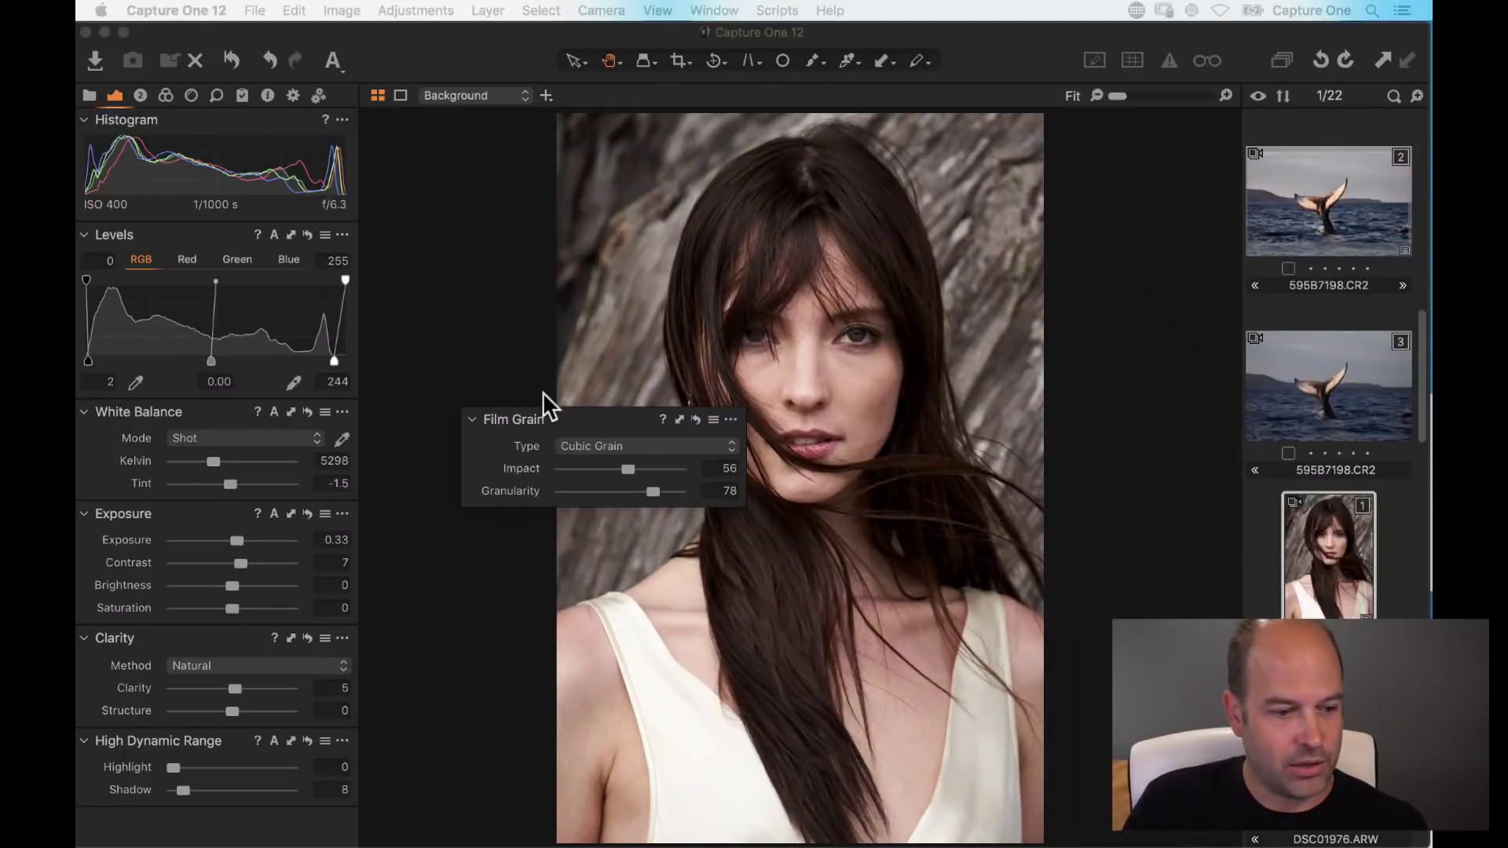
Step: Dock the floating Film Grain tool above Layers among the detail tools
click(218, 96)
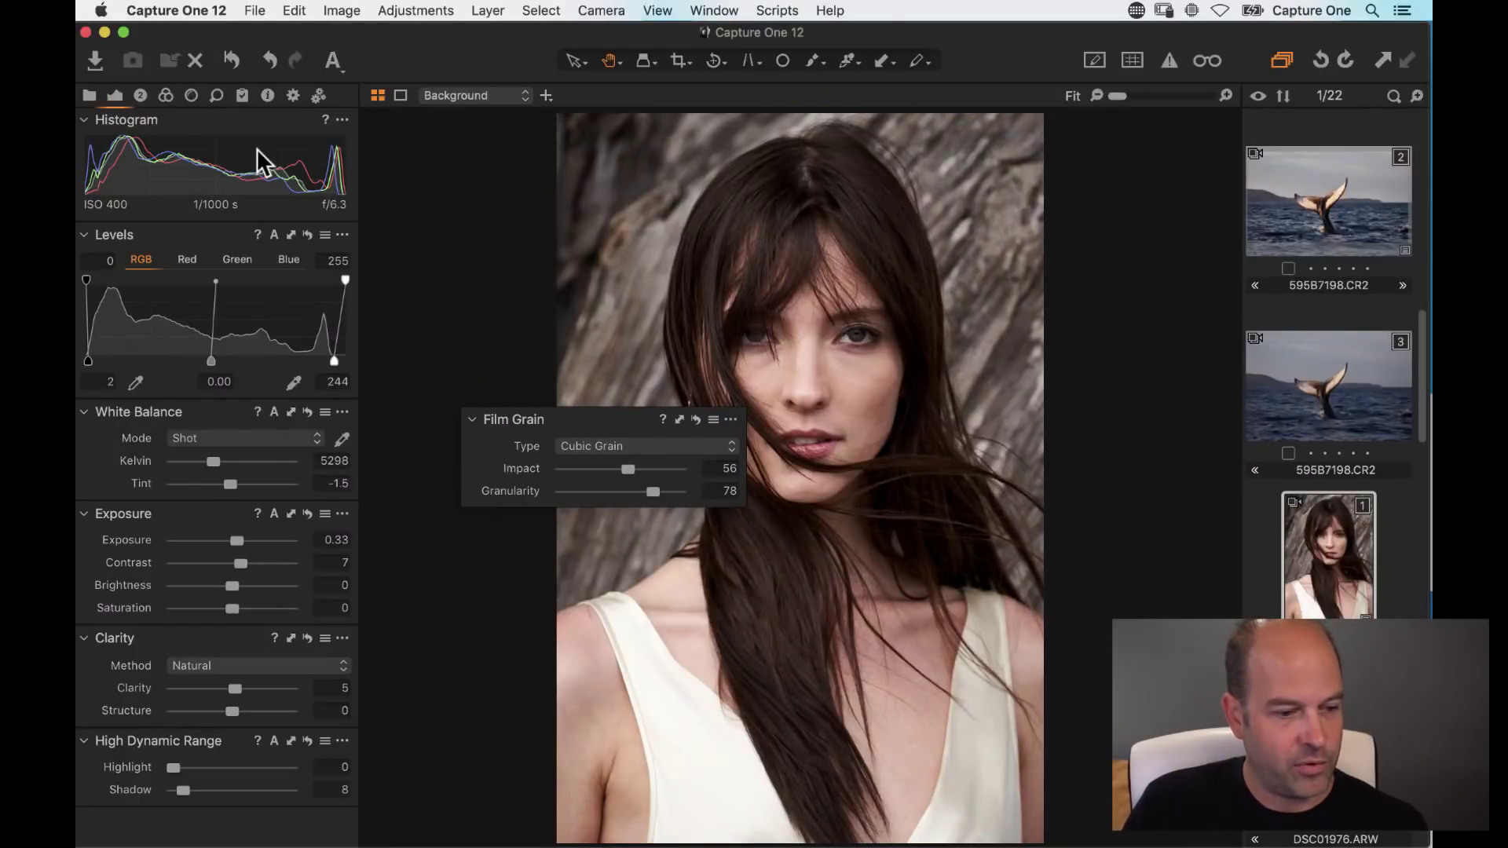
drag(530, 418, 149, 275)
Step: Browse the image thumbnails and open the second variant of the Roosevelt Island cable car photo without the browser
key(alt+super+v)
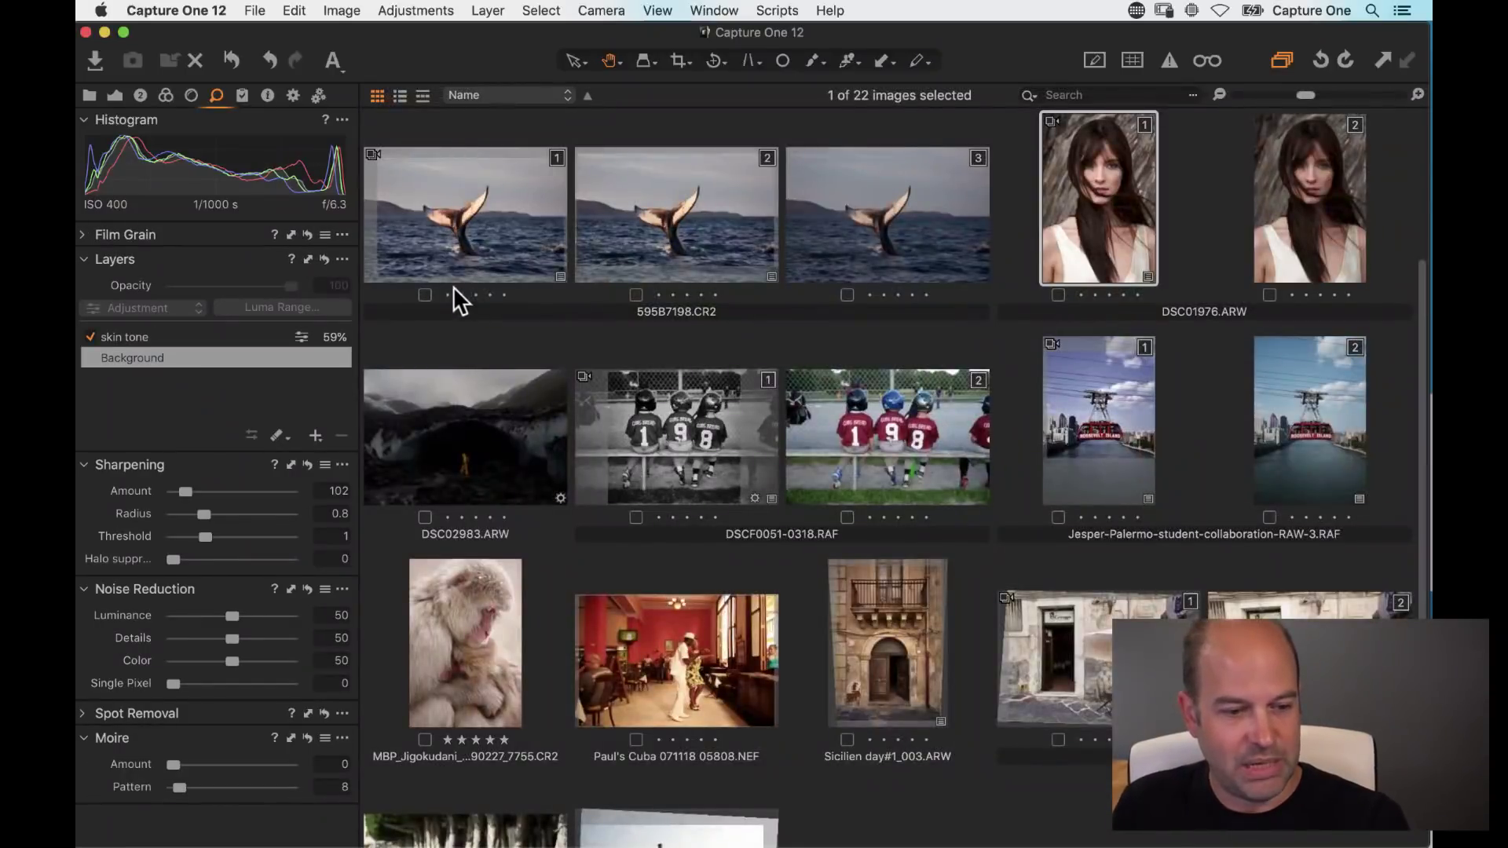
scroll(864, 345, up, 3)
scroll(858, 346, down, 5)
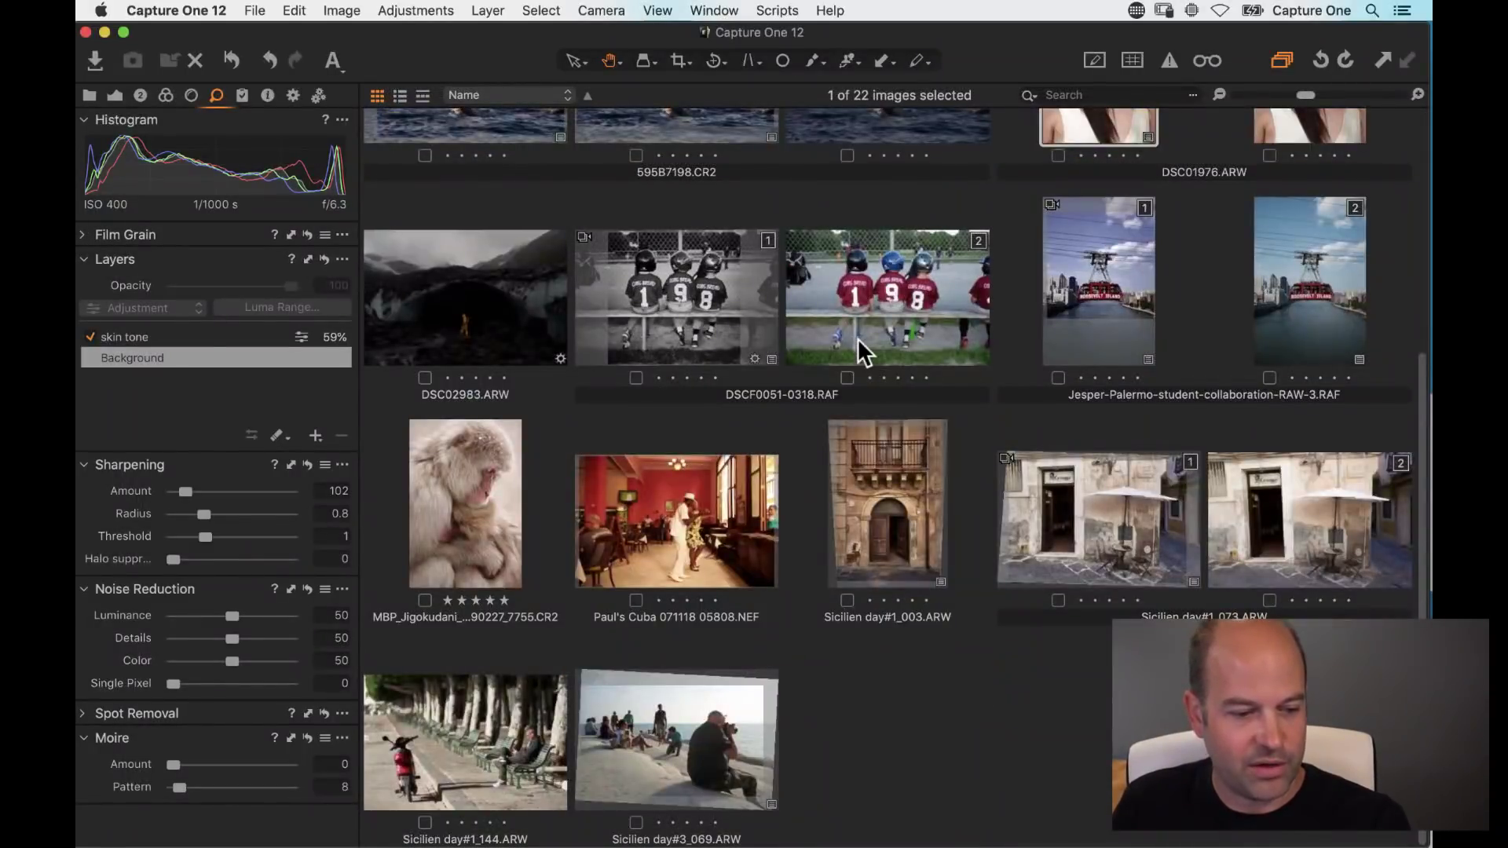
scroll(856, 338, up, 5)
scroll(856, 338, down, 4)
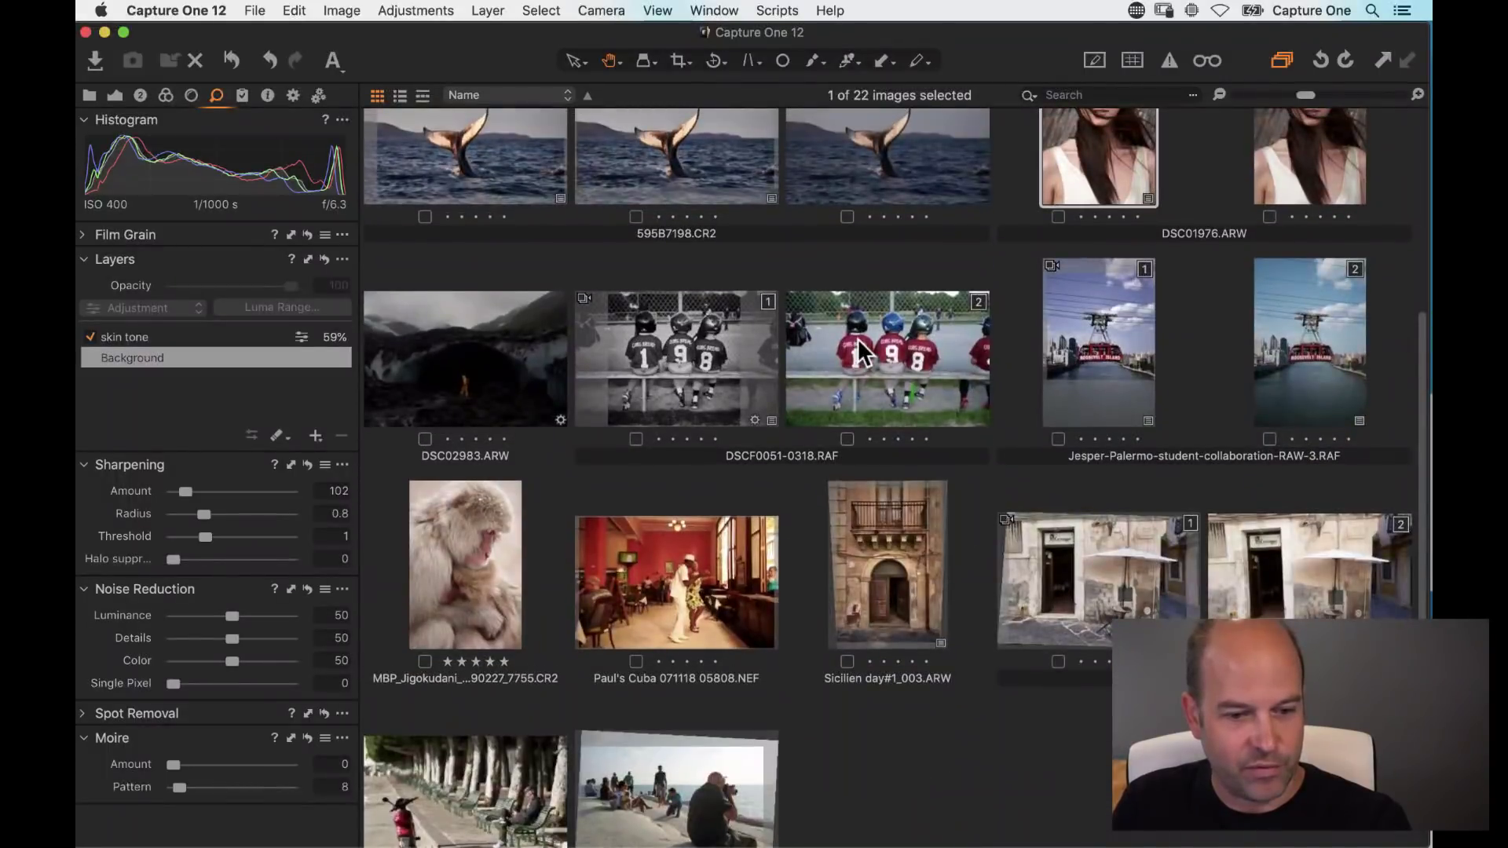
double_click(1296, 390)
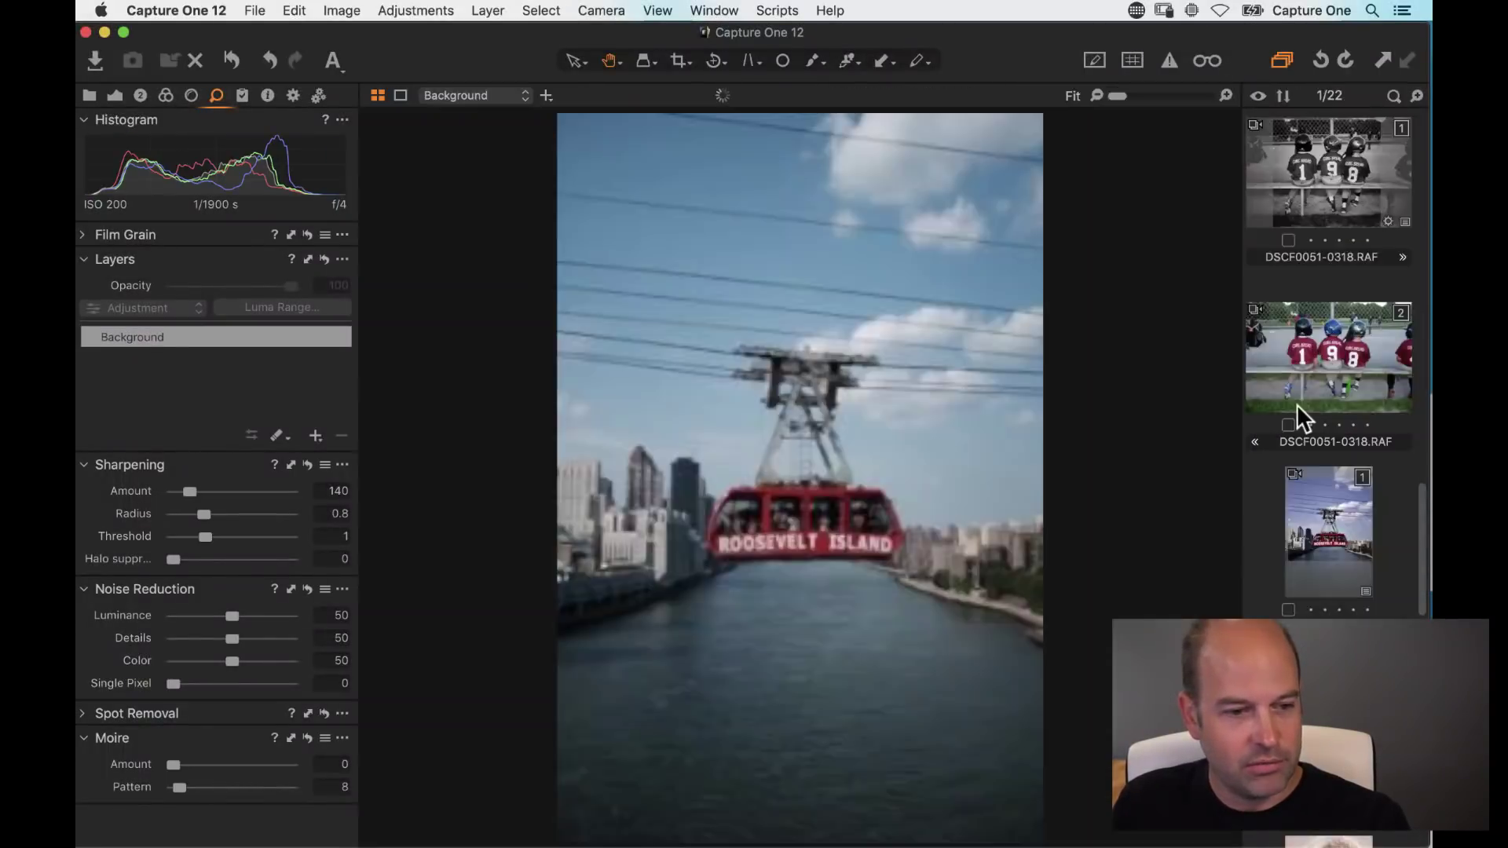
key(super+b)
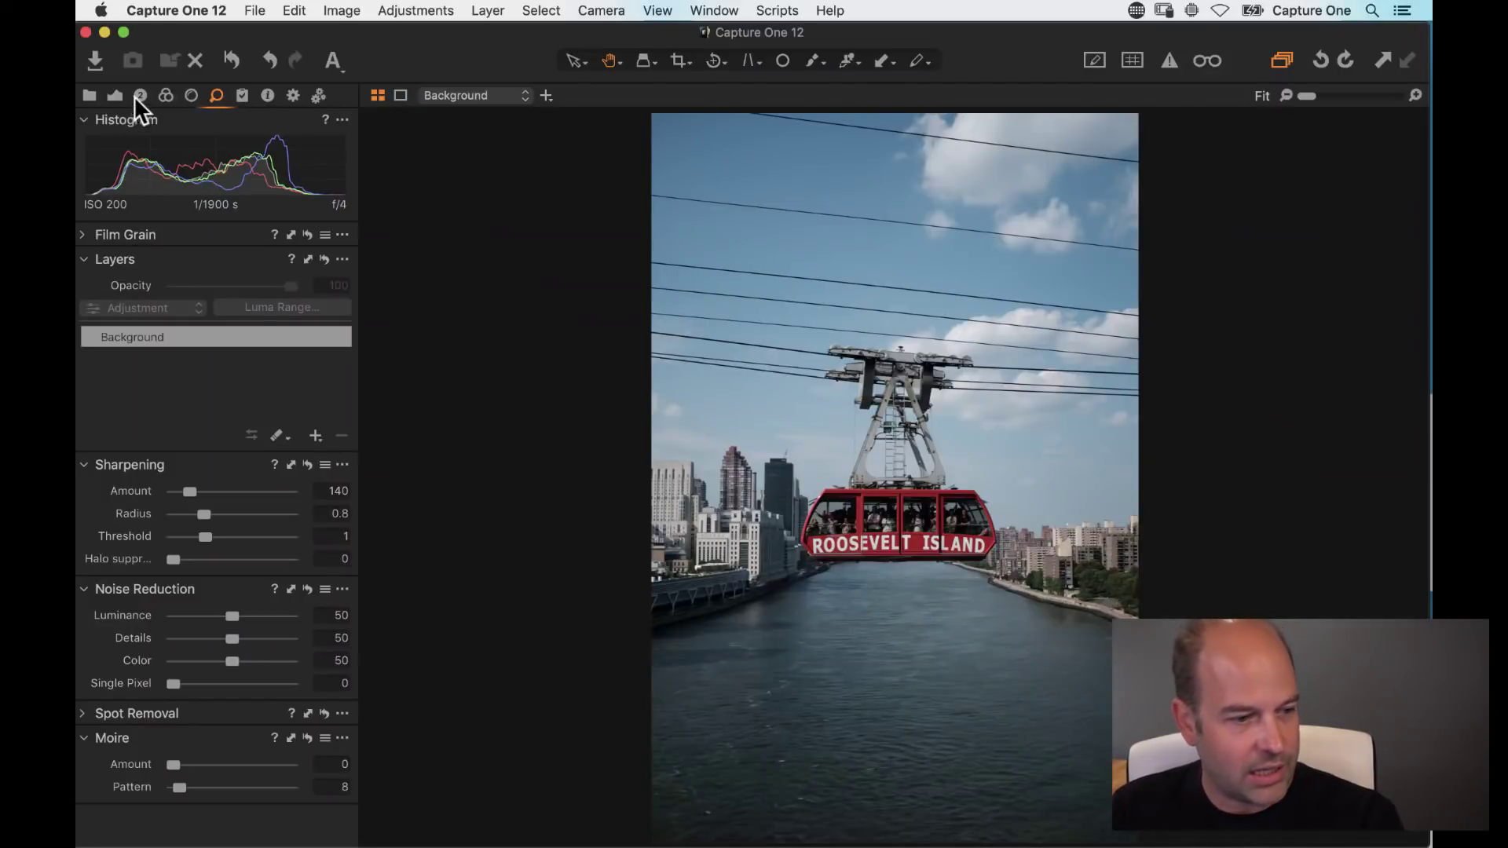
Step: Crop the cable car photo to a tighter frame around the gondola and turn on the proof margin
key(super+alt+2)
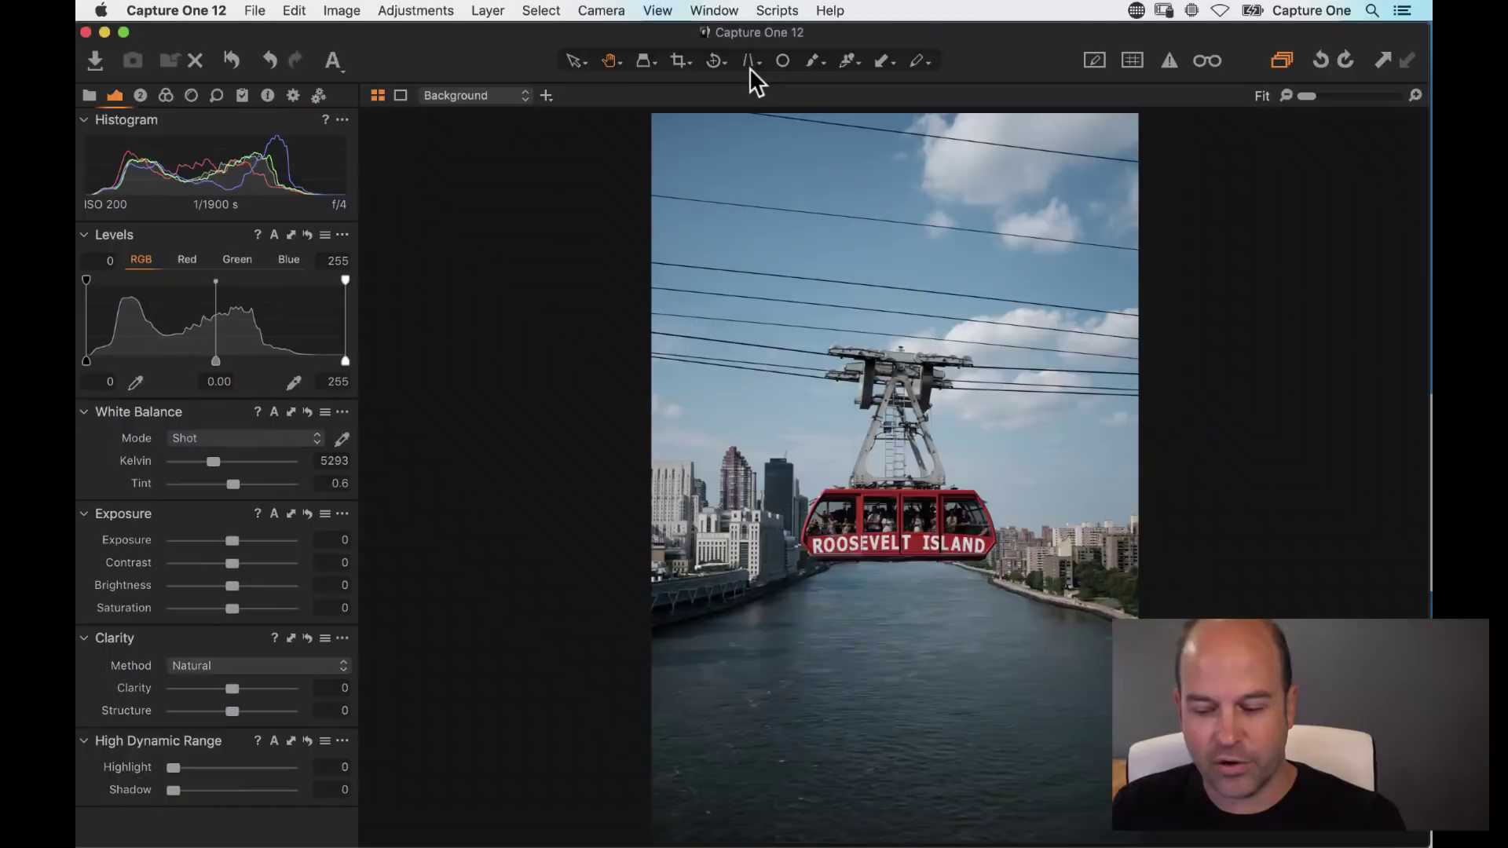
click(664, 128)
drag(1020, 612, 1134, 663)
key(h)
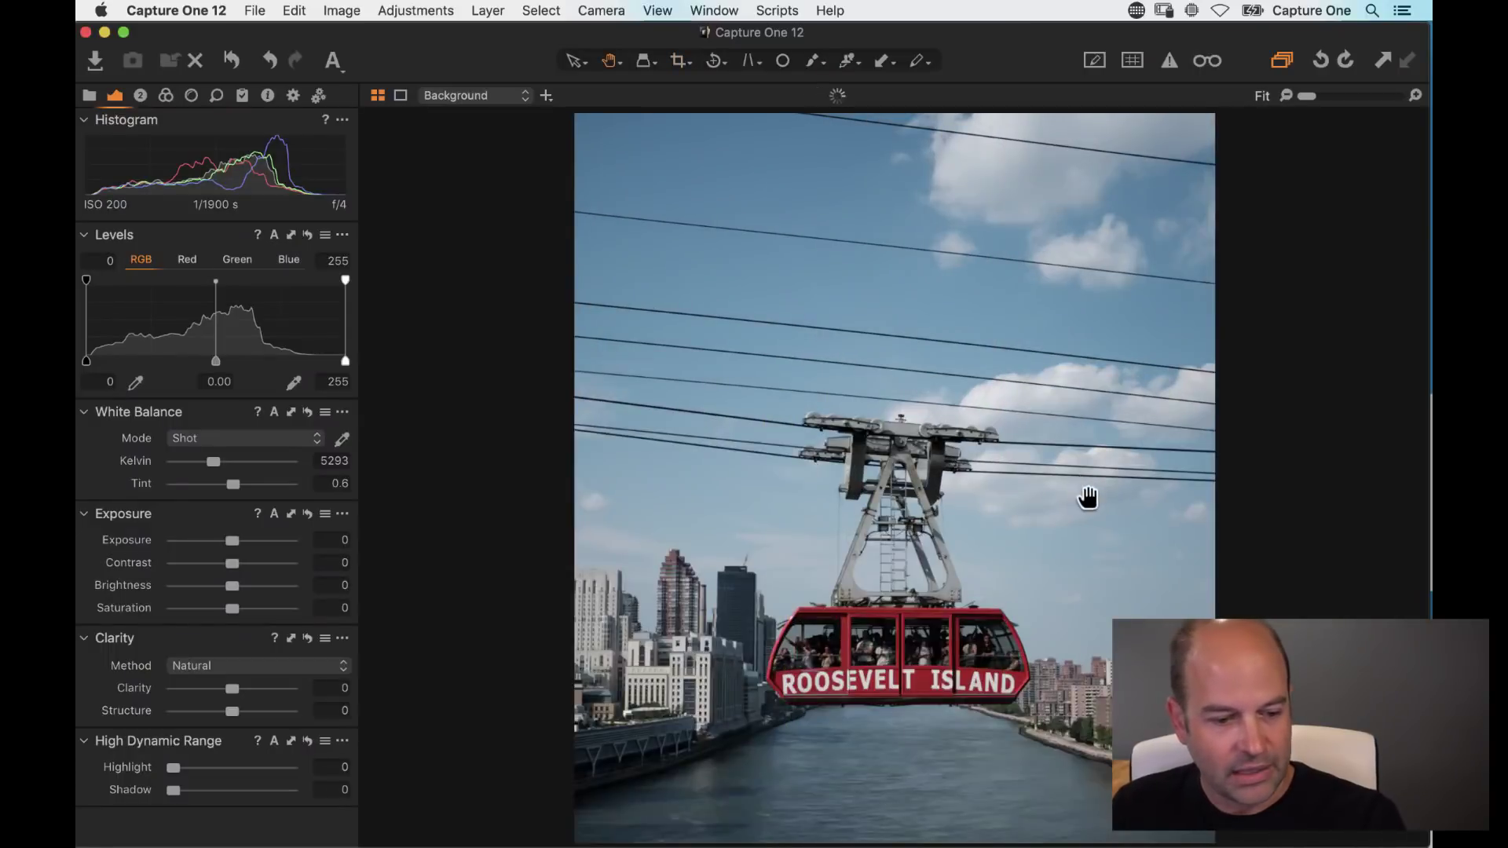
click(398, 96)
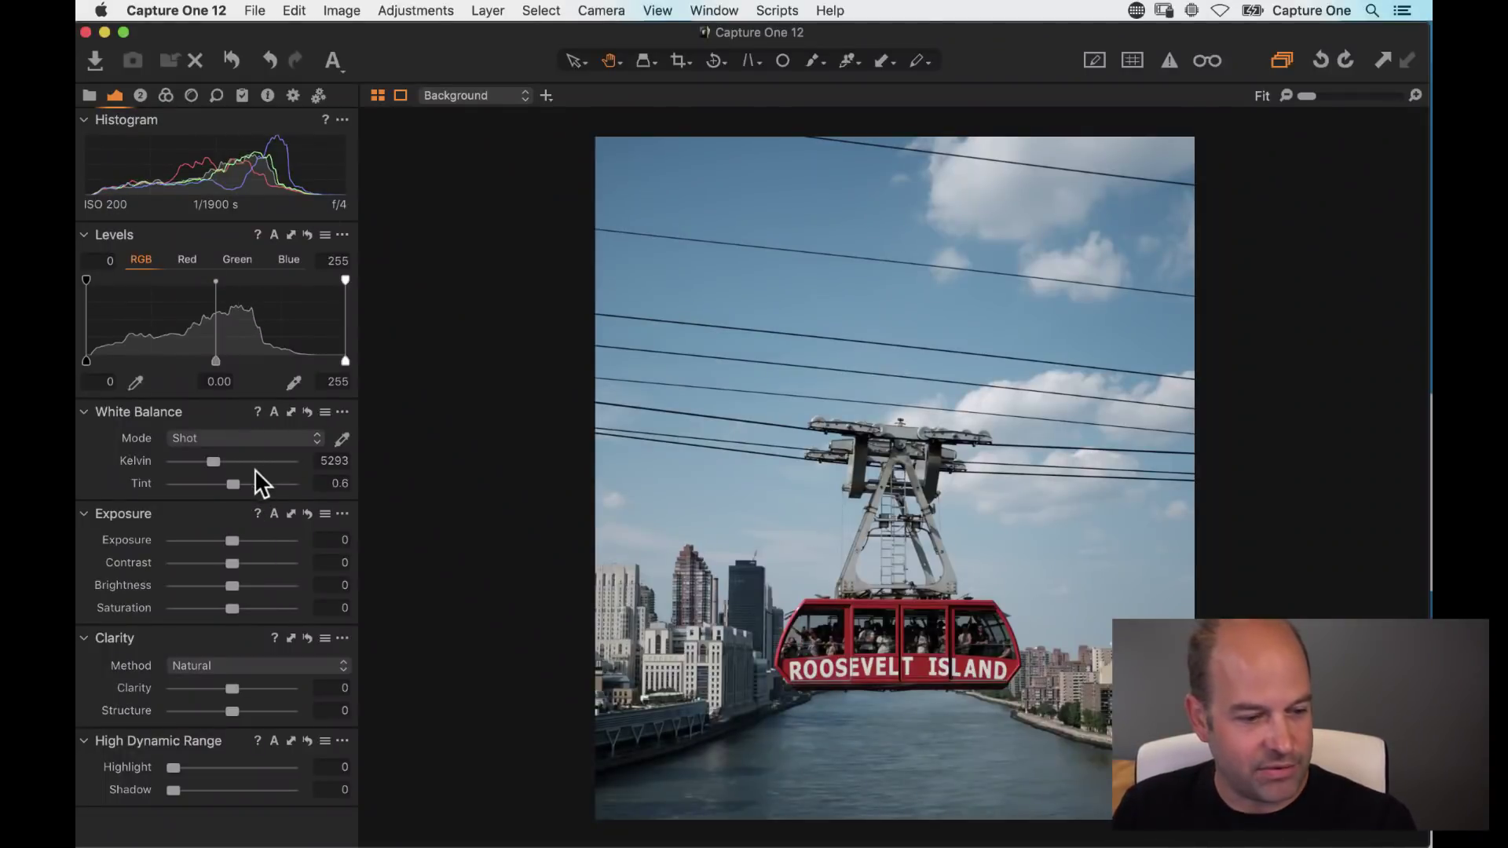
Step: Set the cable car photo's white balance to 6120 K and Exposure to 0.31, with Levels adjusted automatically
drag(212, 464, 221, 465)
drag(231, 542, 236, 543)
click(274, 234)
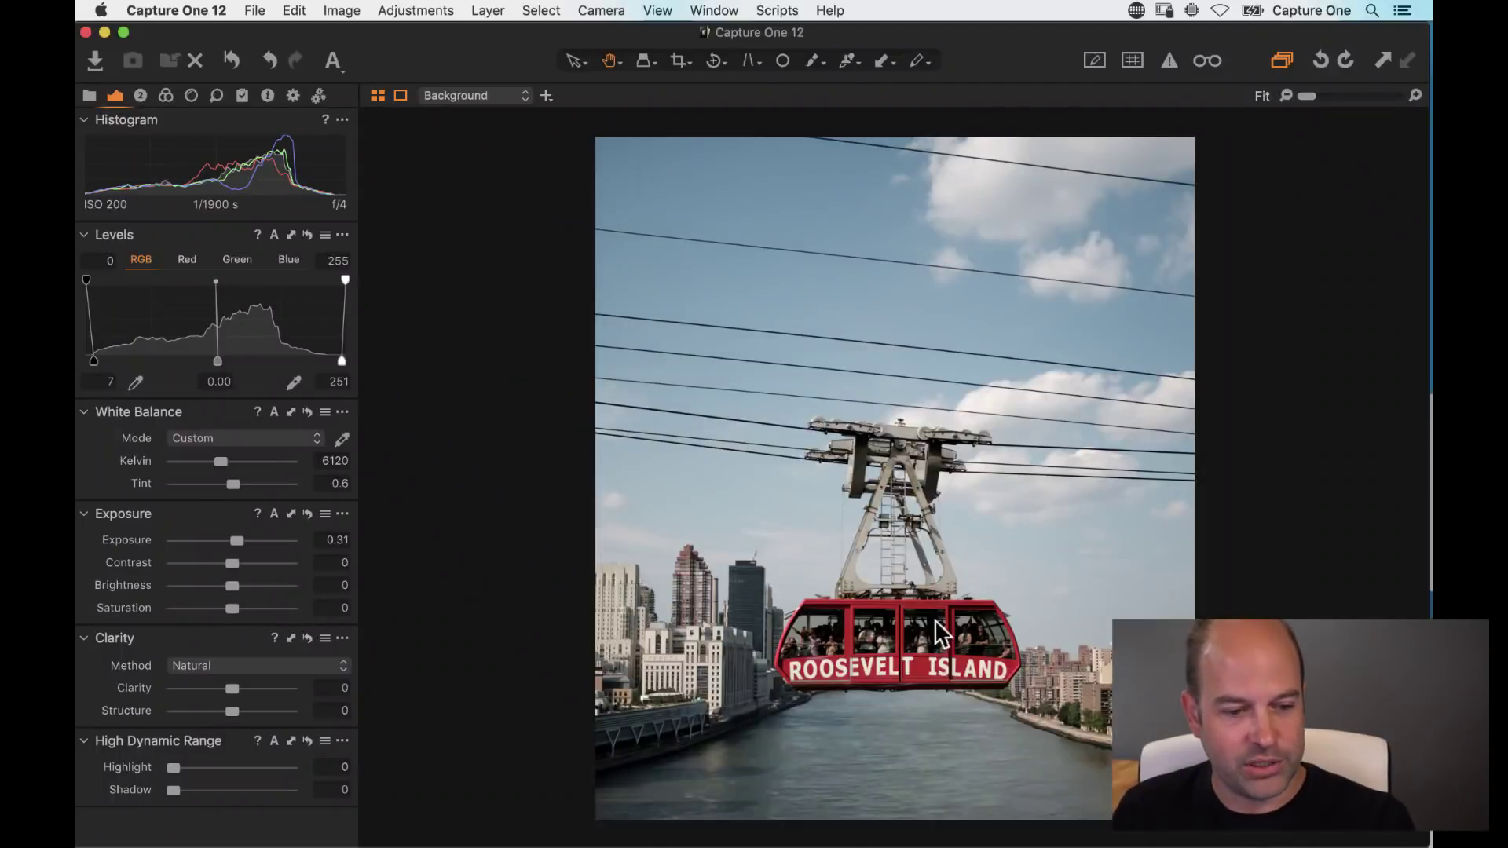
Step: Try High Dynamic Range Shadow at 78, checking the gondola passengers at 100%, and return it to 0
double_click(890, 640)
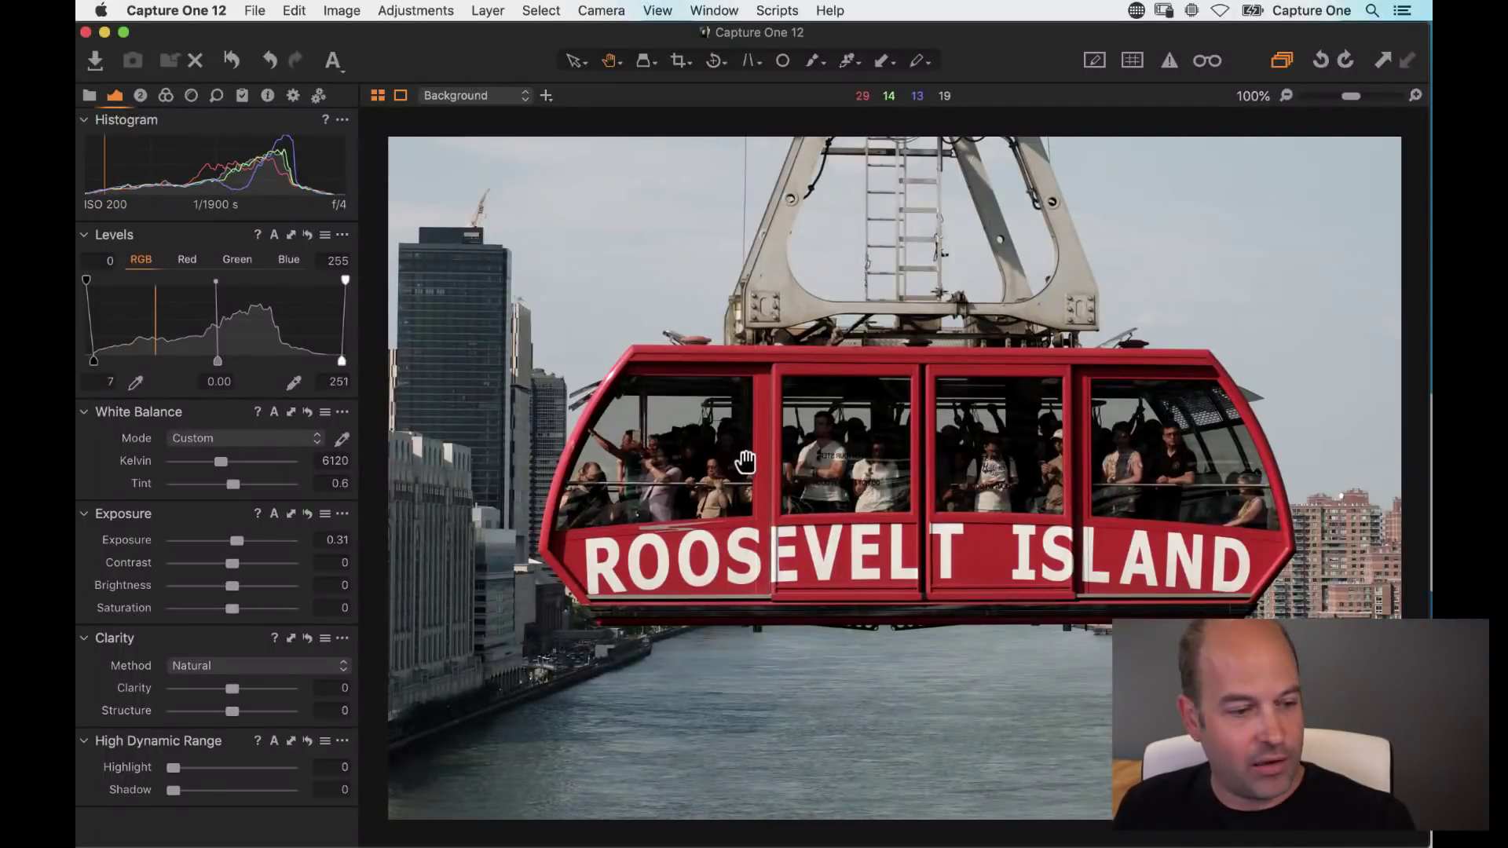
drag(174, 789, 262, 786)
key(super+0)
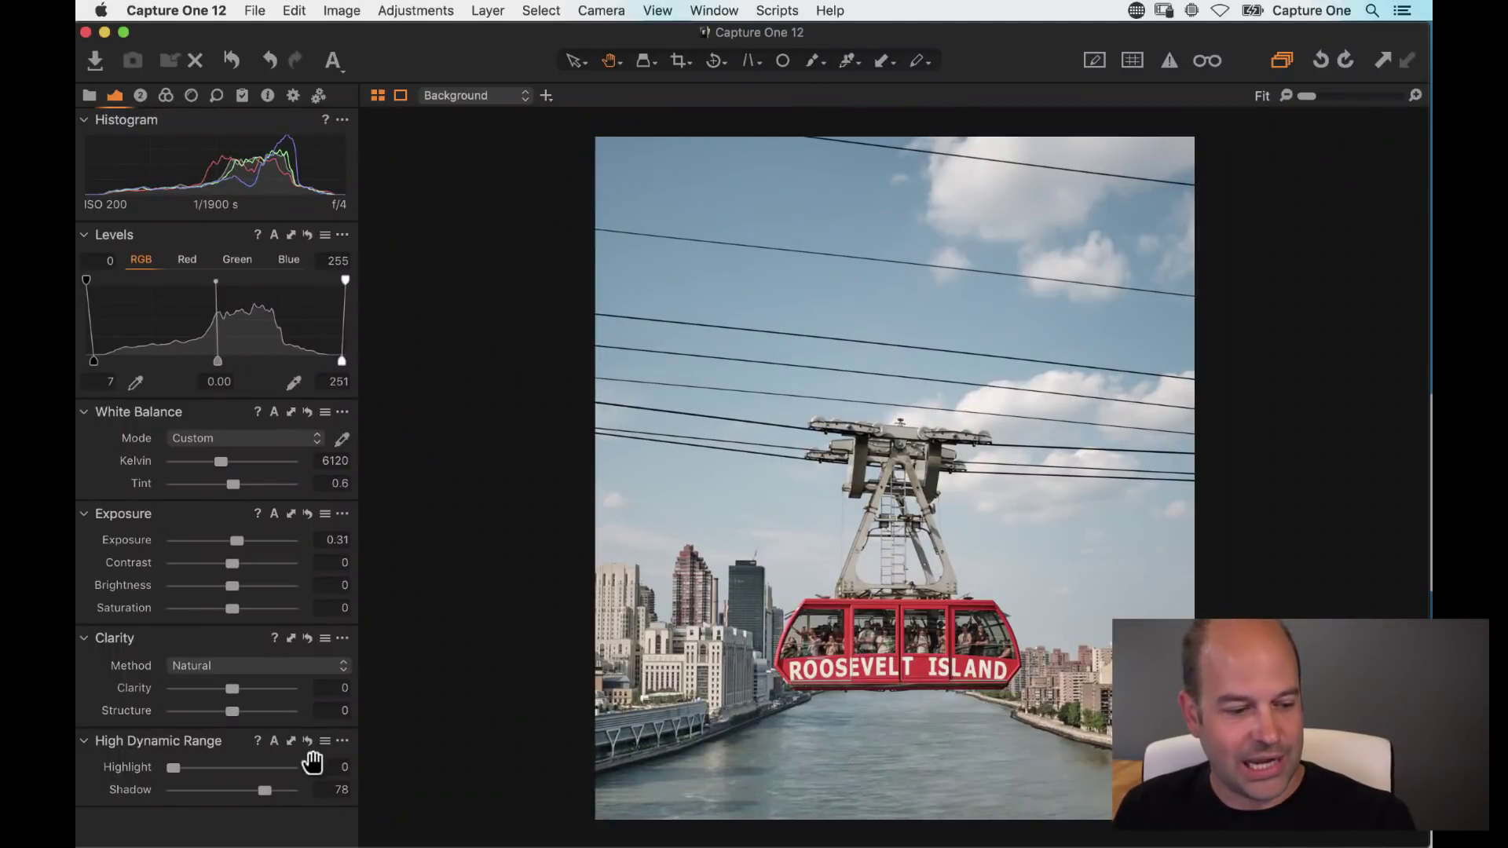
drag(262, 789, 83, 807)
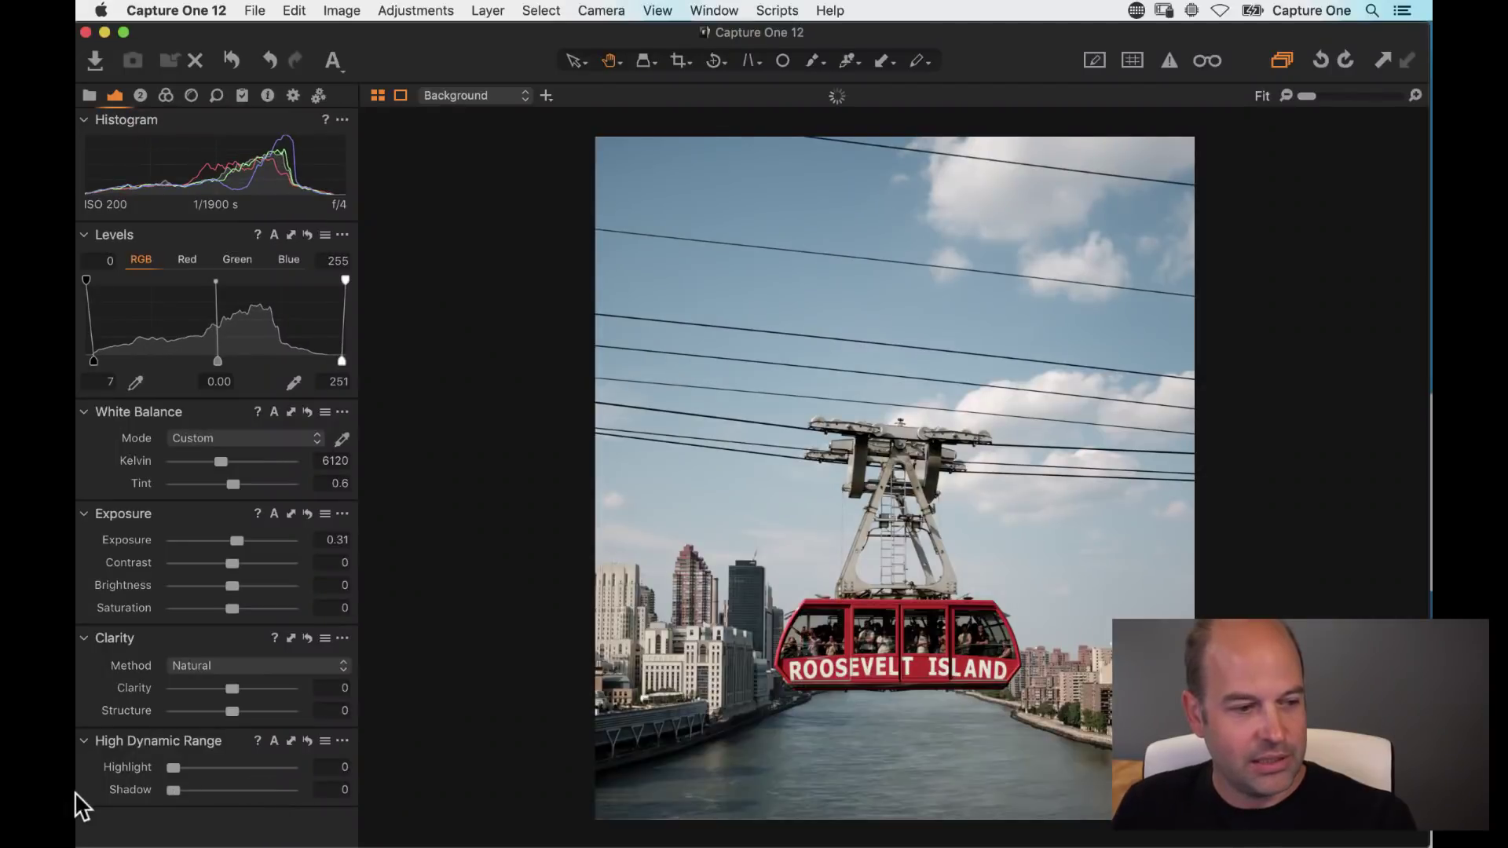
Step: Bring up the Layers, Curve and Vignetting tools for the cable car photo
click(141, 95)
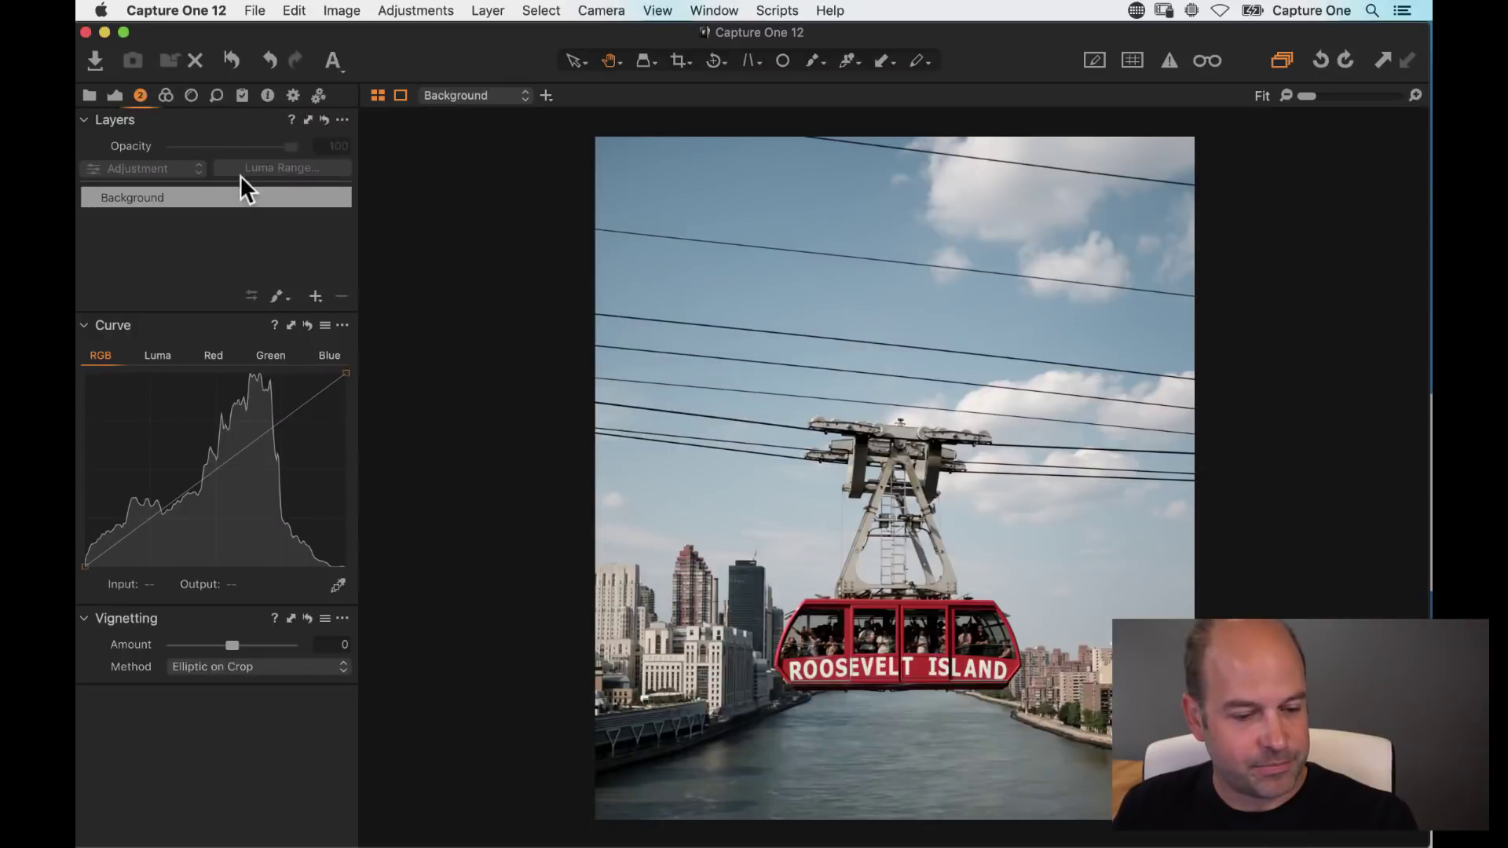
Step: Add a new filled layer and raise its High Dynamic Range shadow value to 75
click(315, 297)
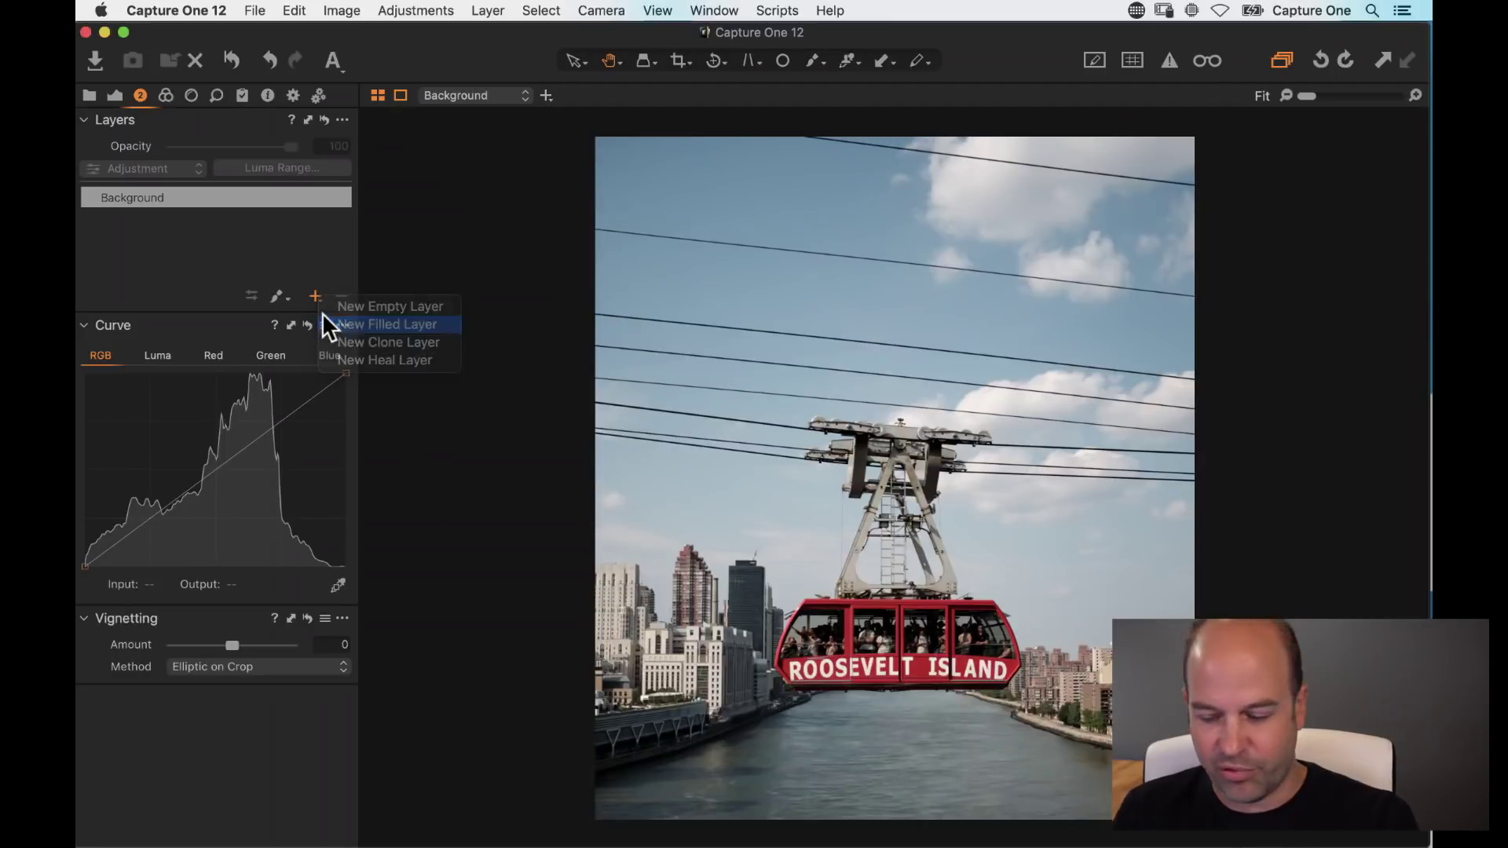
click(323, 317)
key(super+plus)
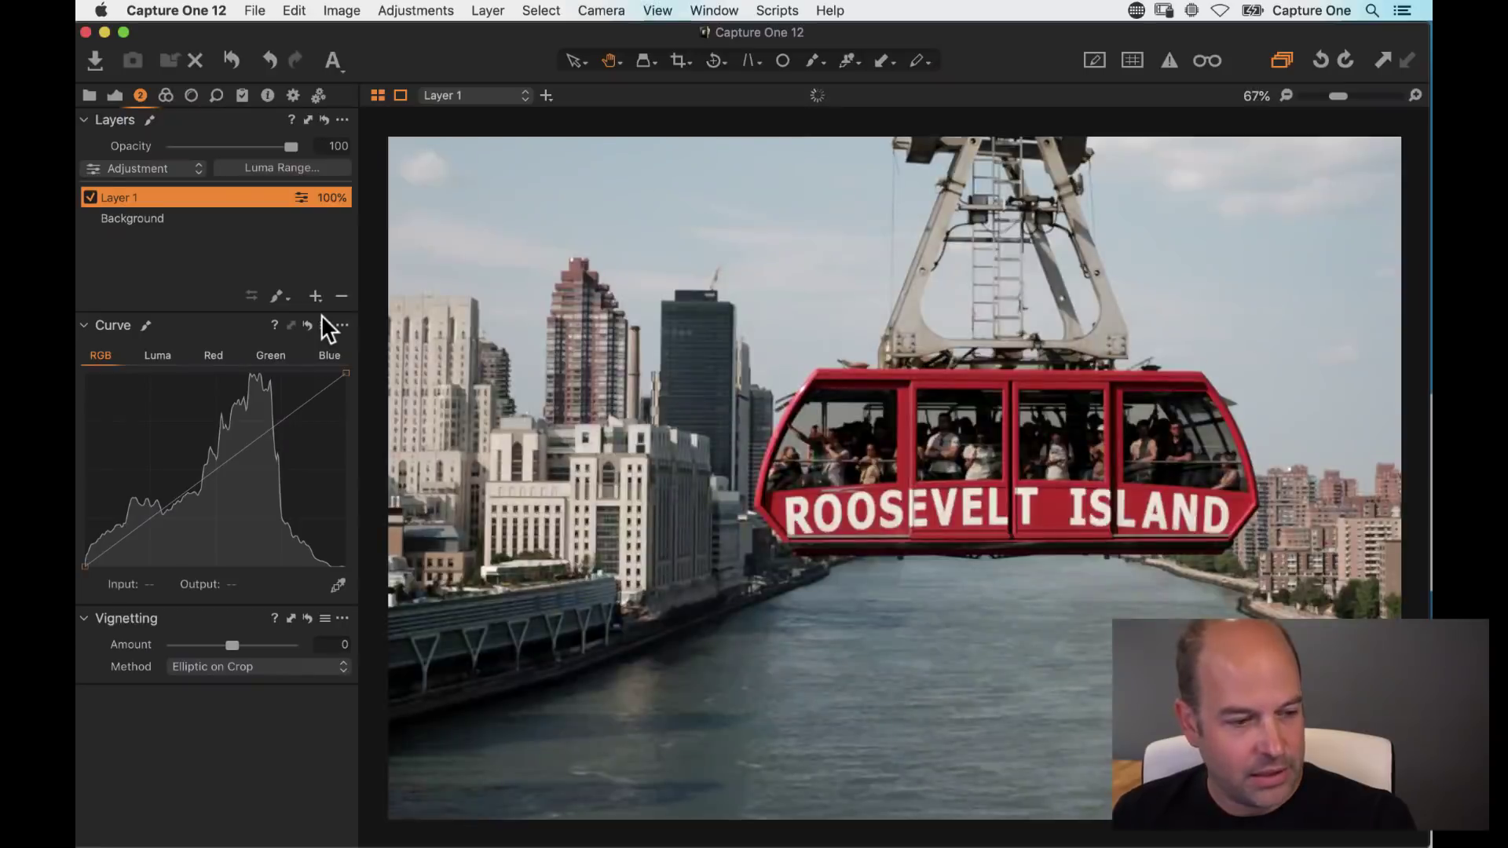
click(115, 95)
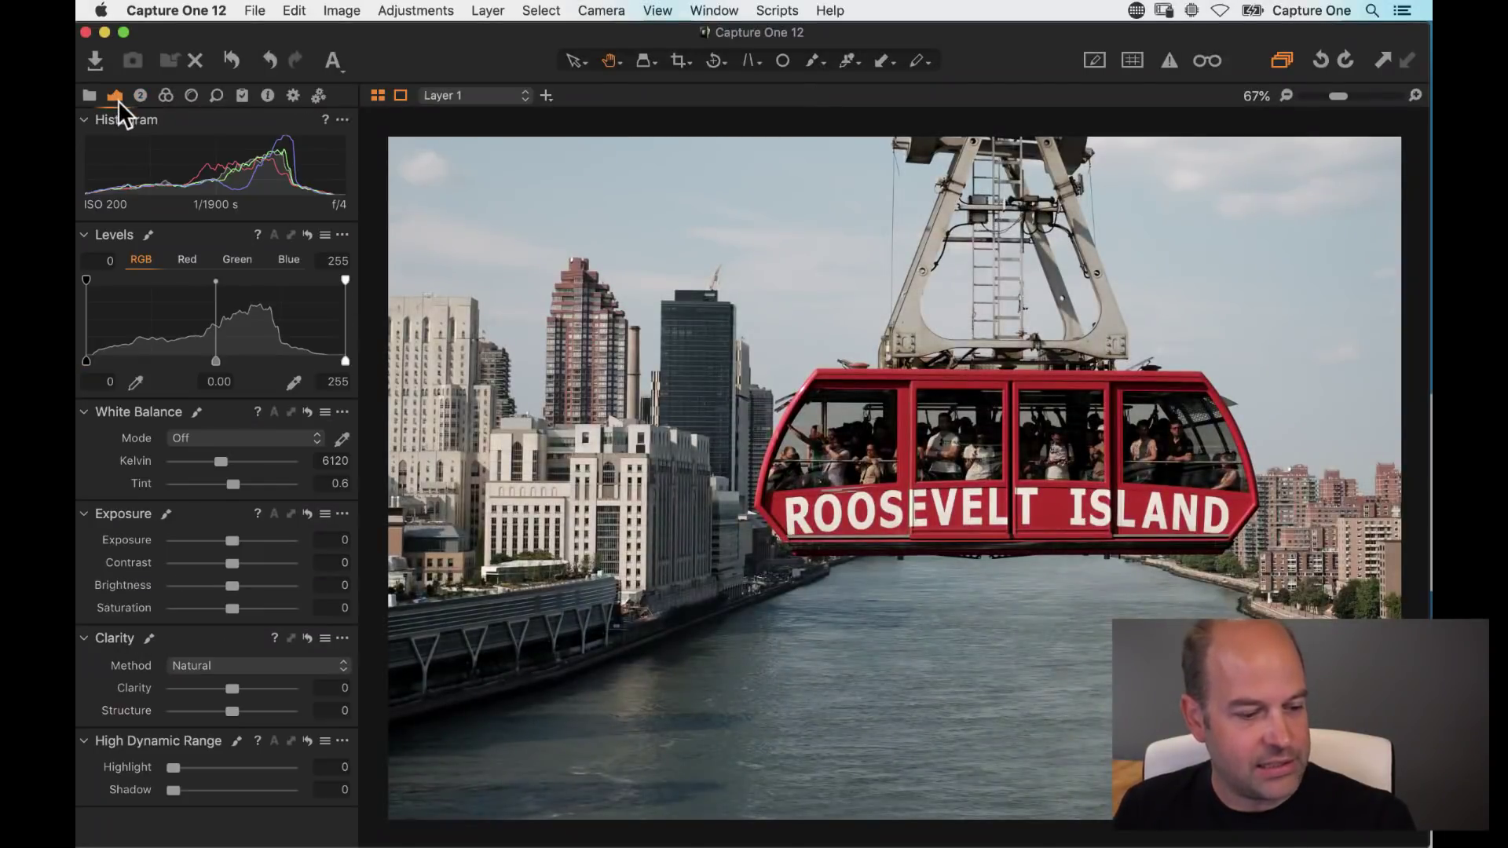
drag(174, 792, 272, 797)
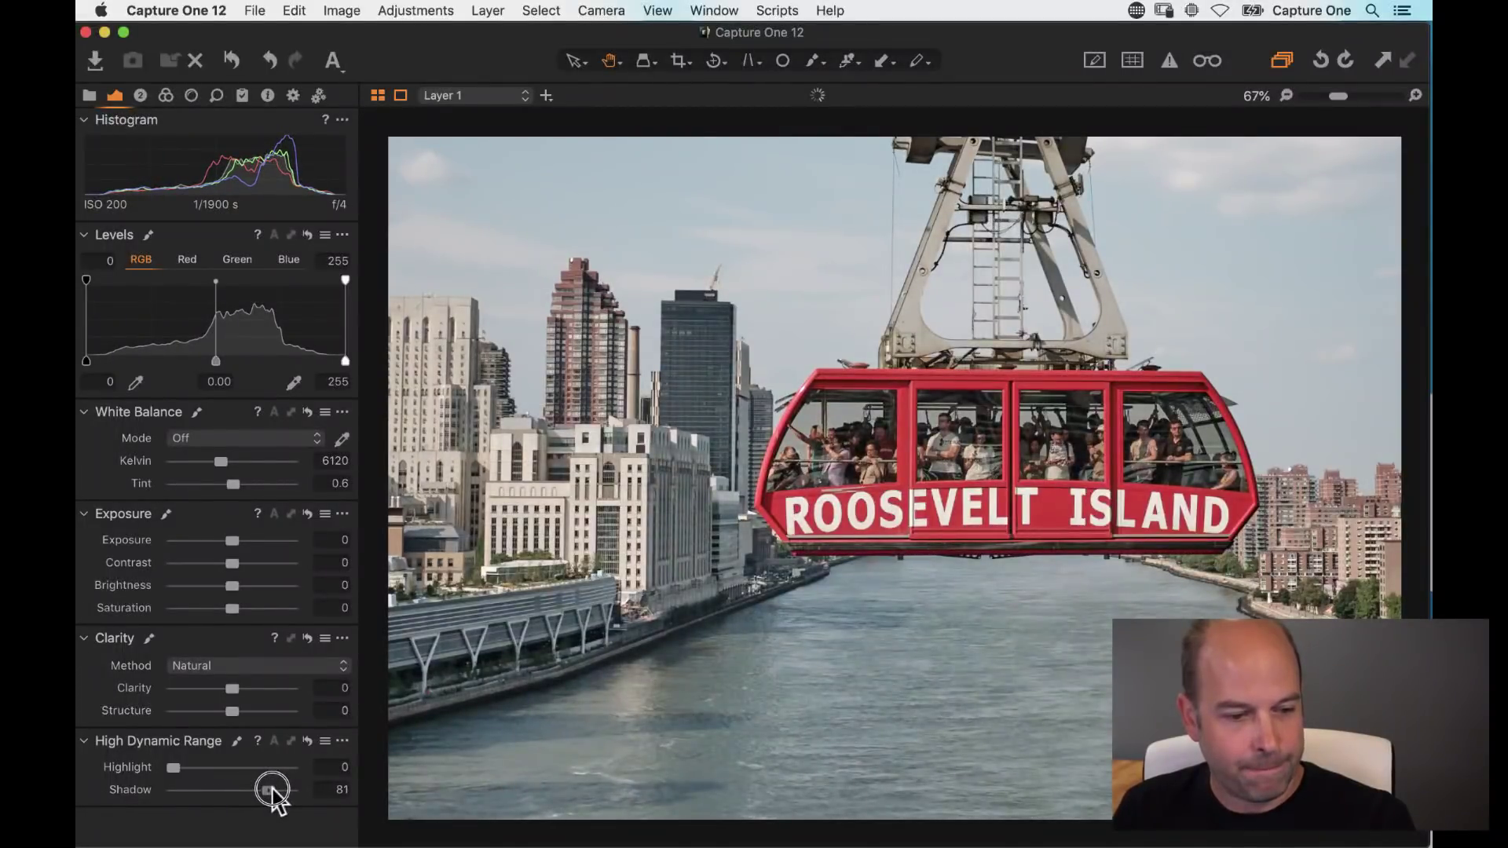
drag(271, 791, 261, 793)
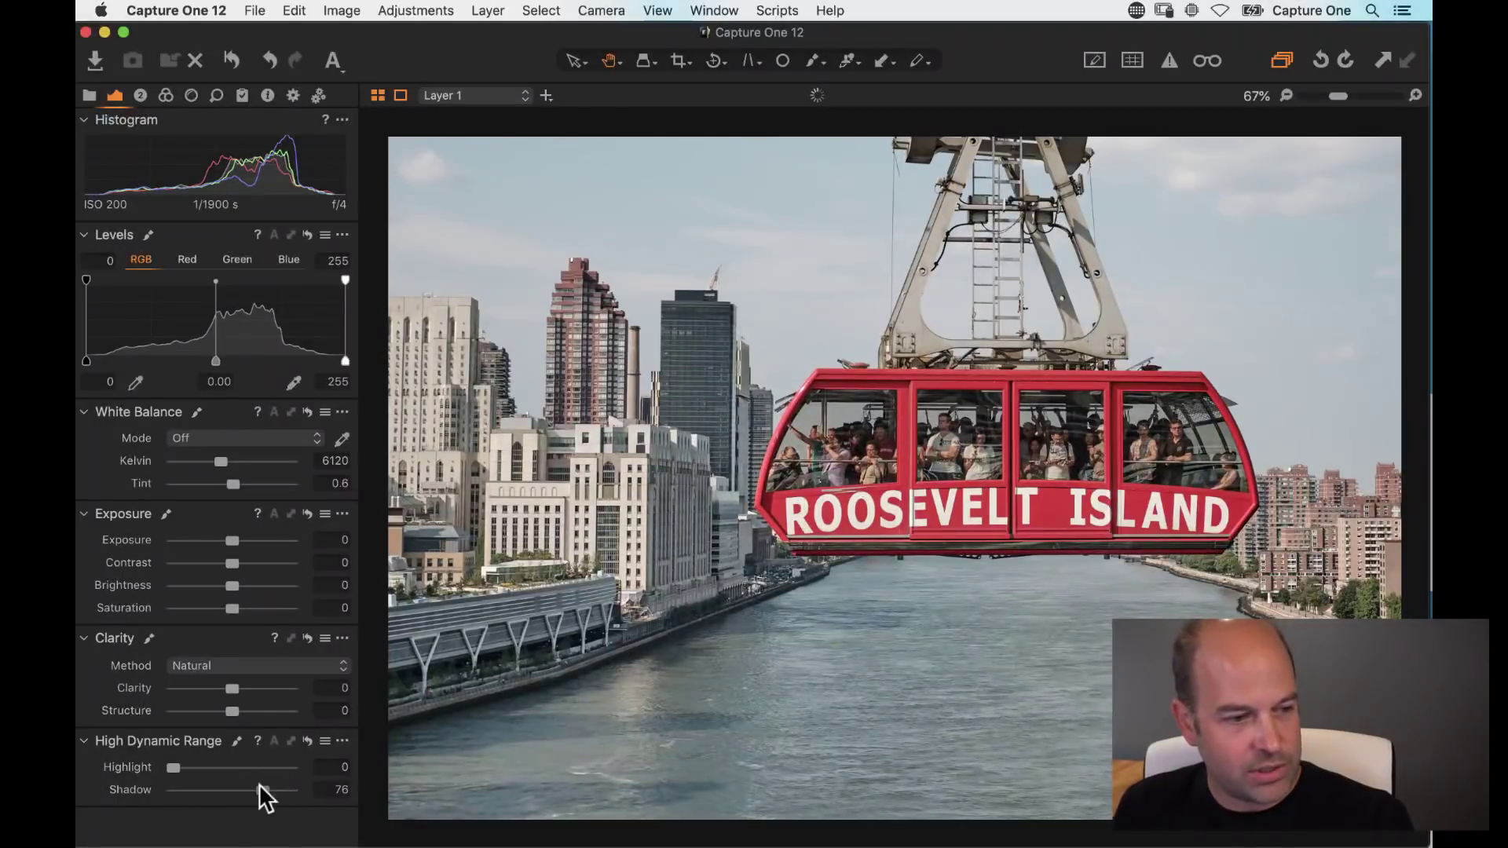
Step: Clear the mask of Layer 1 so its shadow adjustment covers no part of the photo
click(140, 94)
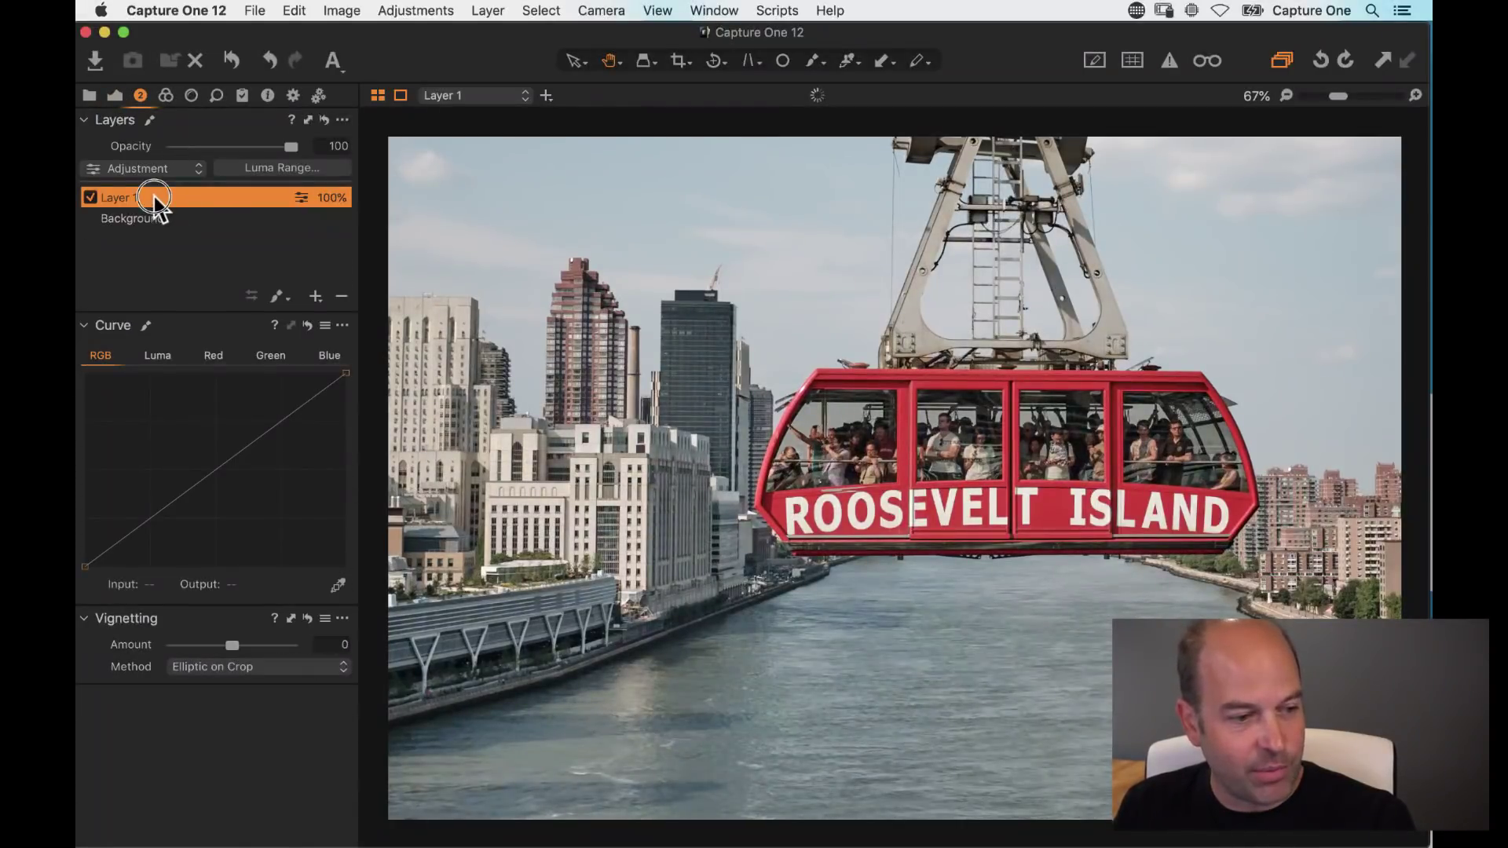
right_click(154, 195)
click(188, 204)
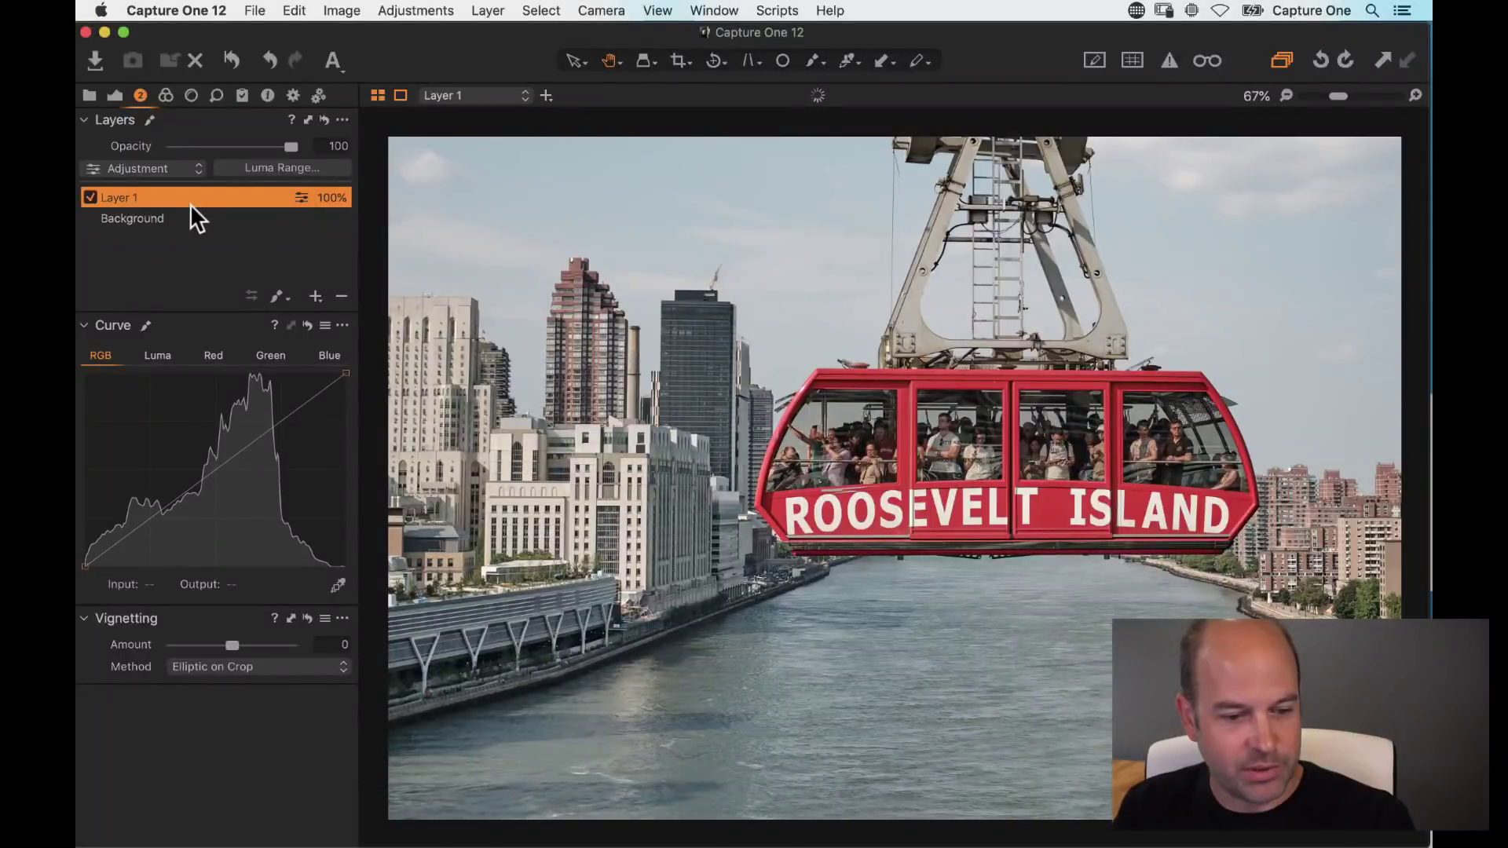
Step: Activate the mask brush for Layer 1, set its flow to 9 and reduce its size to about the cabin windows' height
click(277, 297)
right_click(1049, 440)
drag(1041, 516, 1016, 520)
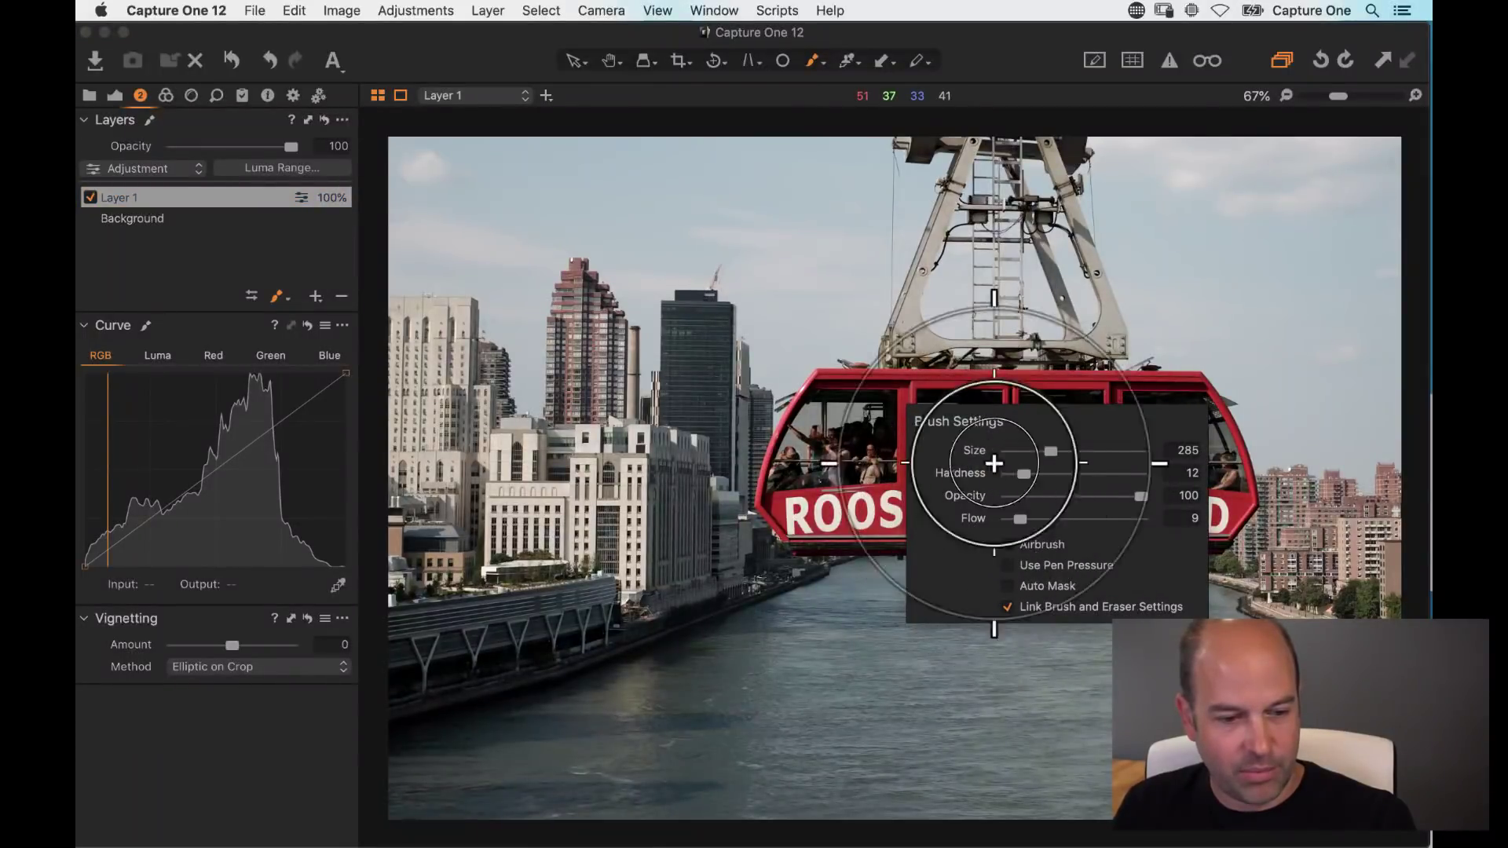
right_click(963, 440)
drag(960, 437, 941, 432)
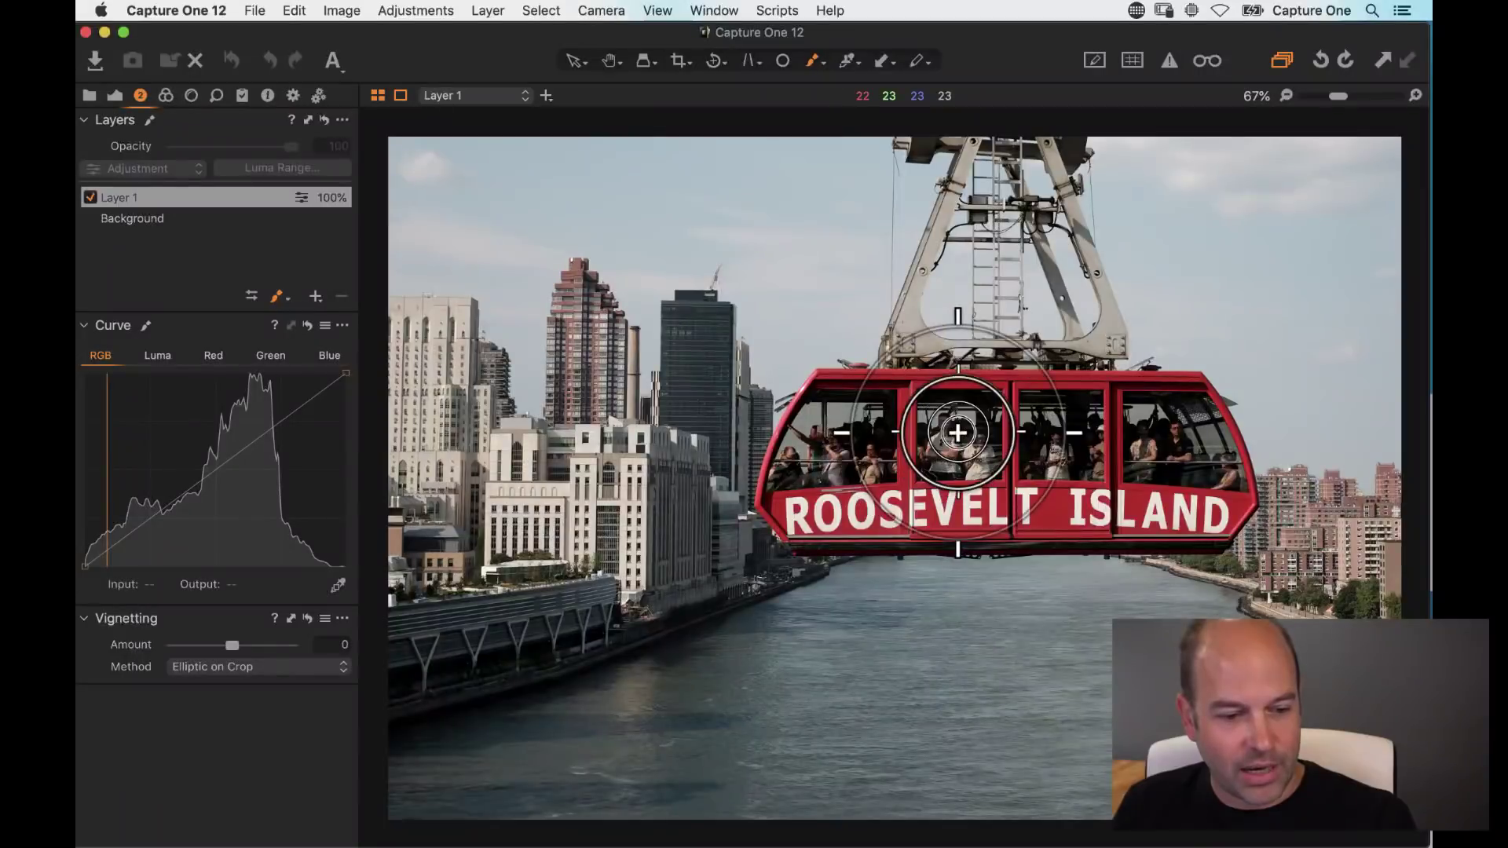
Step: Brush Layer 1's mask over the cabin windows and the lettering below, and compare with the layer switched off and on
mouse_move(849, 451)
mouse_down()
mouse_move(869, 441)
mouse_move(825, 440)
mouse_move(1060, 432)
mouse_up()
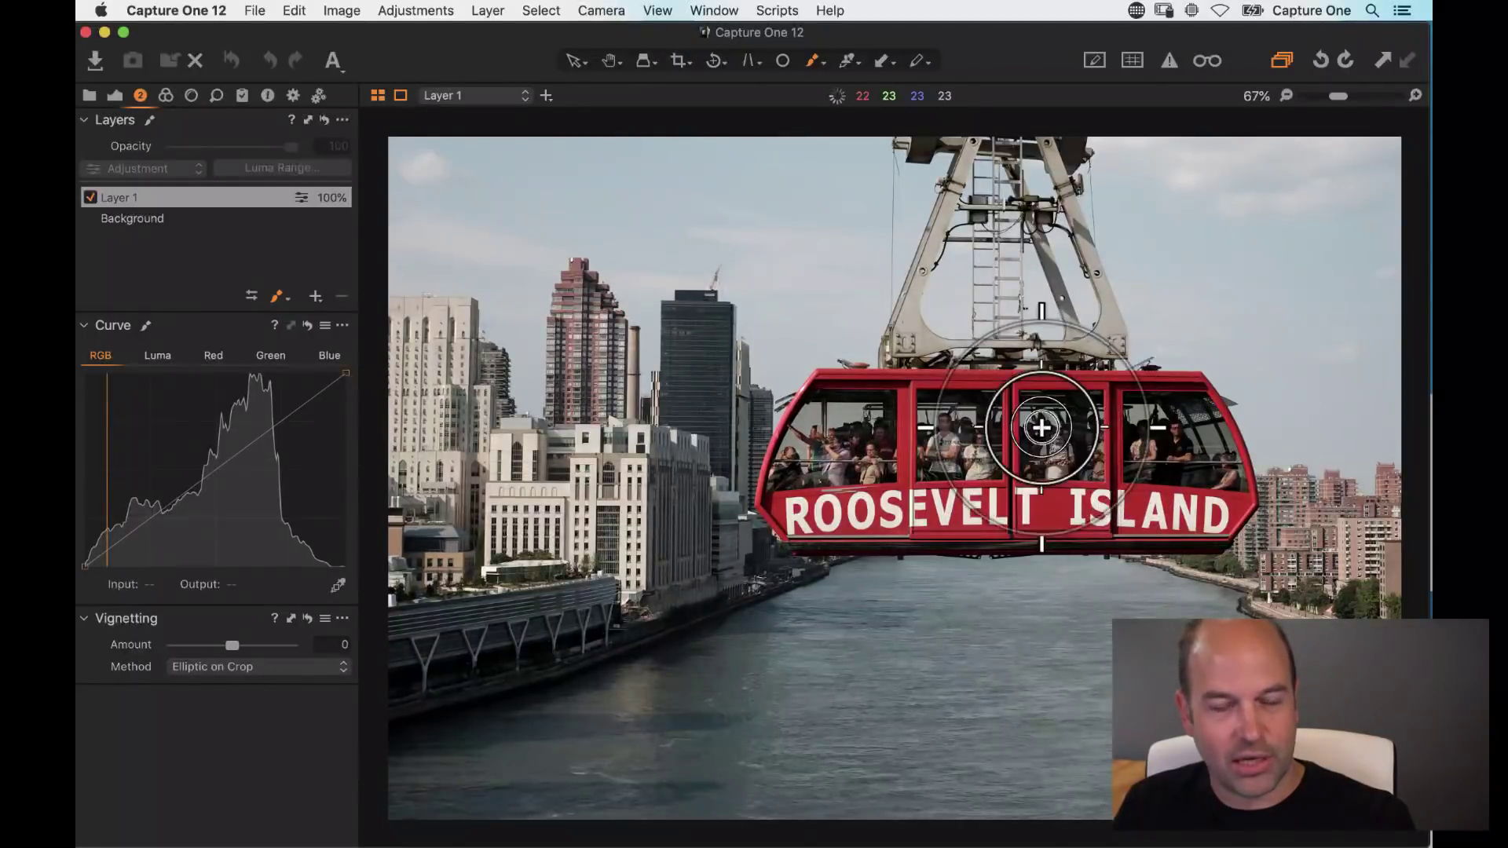
mouse_move(850, 406)
mouse_down()
mouse_move(814, 425)
mouse_move(853, 411)
mouse_up()
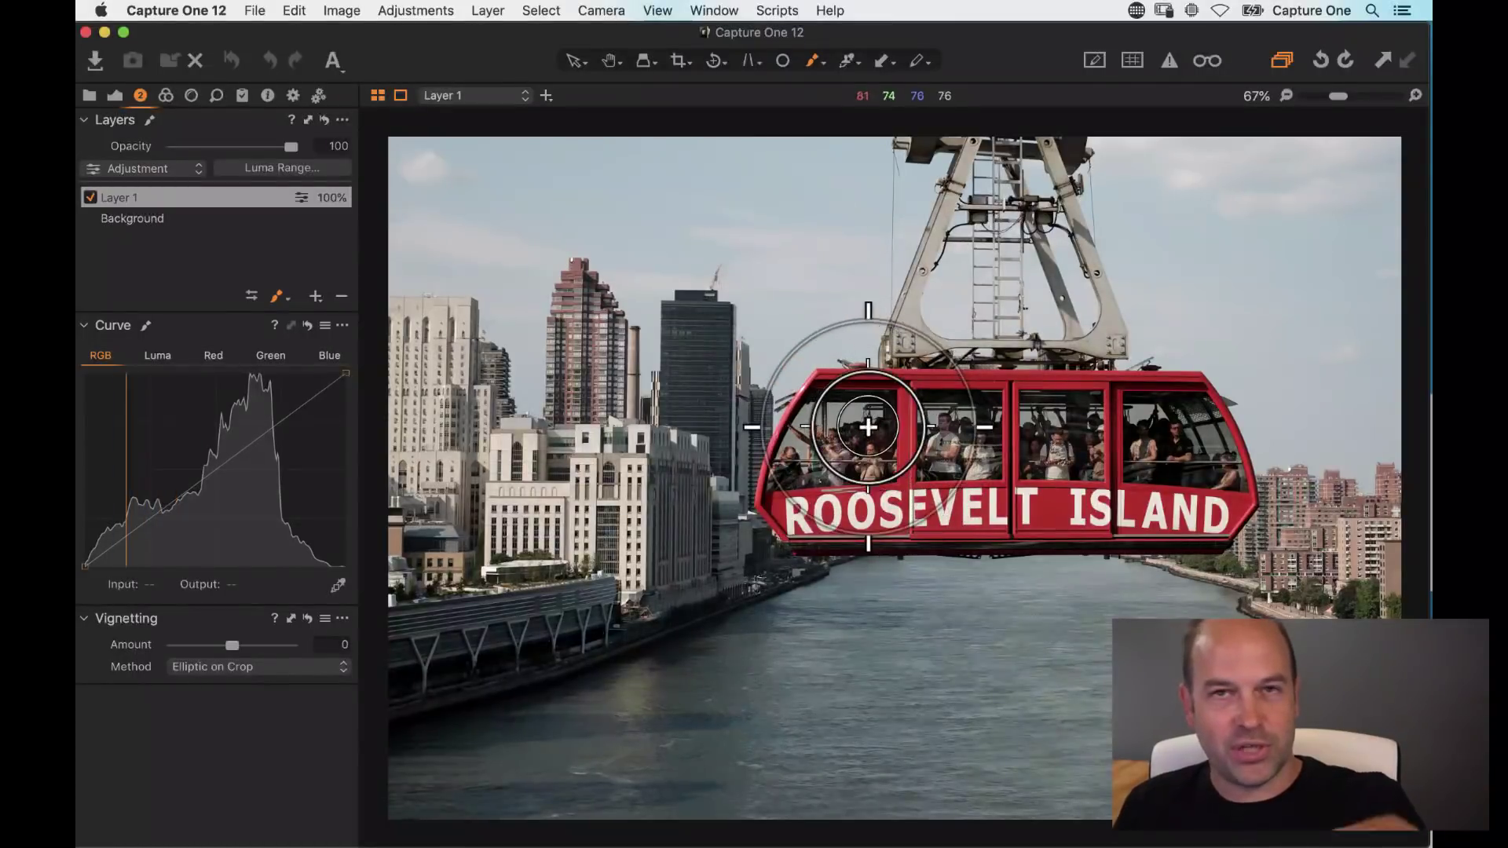
mouse_move(1160, 432)
mouse_down()
mouse_move(1185, 447)
mouse_move(1157, 431)
mouse_move(963, 423)
mouse_up()
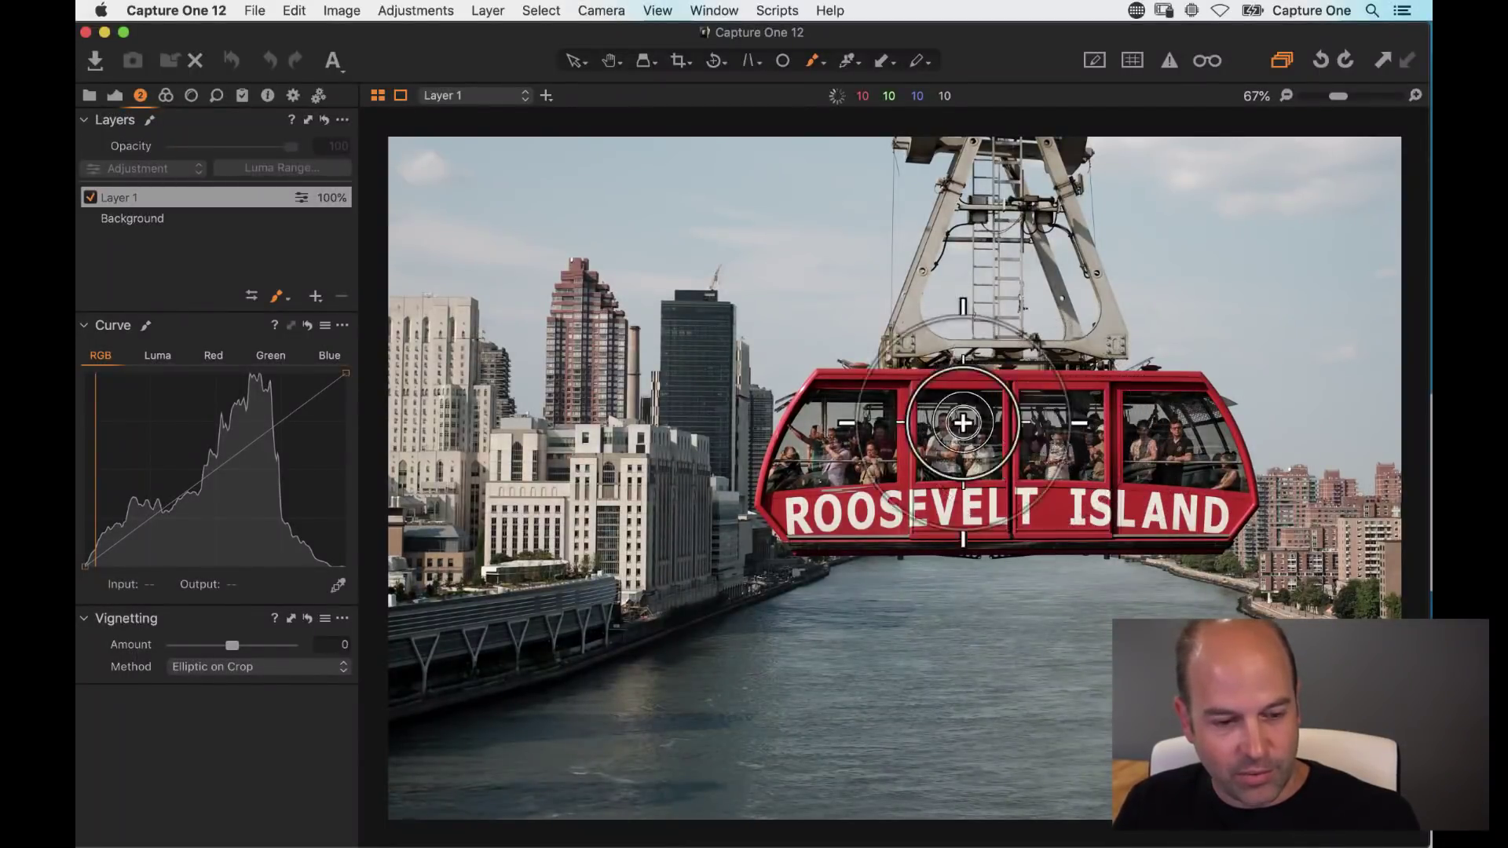
mouse_move(863, 435)
mouse_down()
mouse_move(818, 448)
mouse_move(861, 441)
mouse_up()
mouse_move(975, 431)
mouse_down()
mouse_move(1222, 447)
mouse_move(970, 435)
mouse_move(1014, 428)
mouse_move(846, 441)
mouse_move(817, 466)
mouse_move(1201, 457)
mouse_move(1131, 424)
mouse_move(902, 431)
mouse_up()
drag(827, 504, 1194, 498)
mouse_move(882, 494)
mouse_down()
mouse_move(868, 495)
mouse_move(948, 500)
mouse_up()
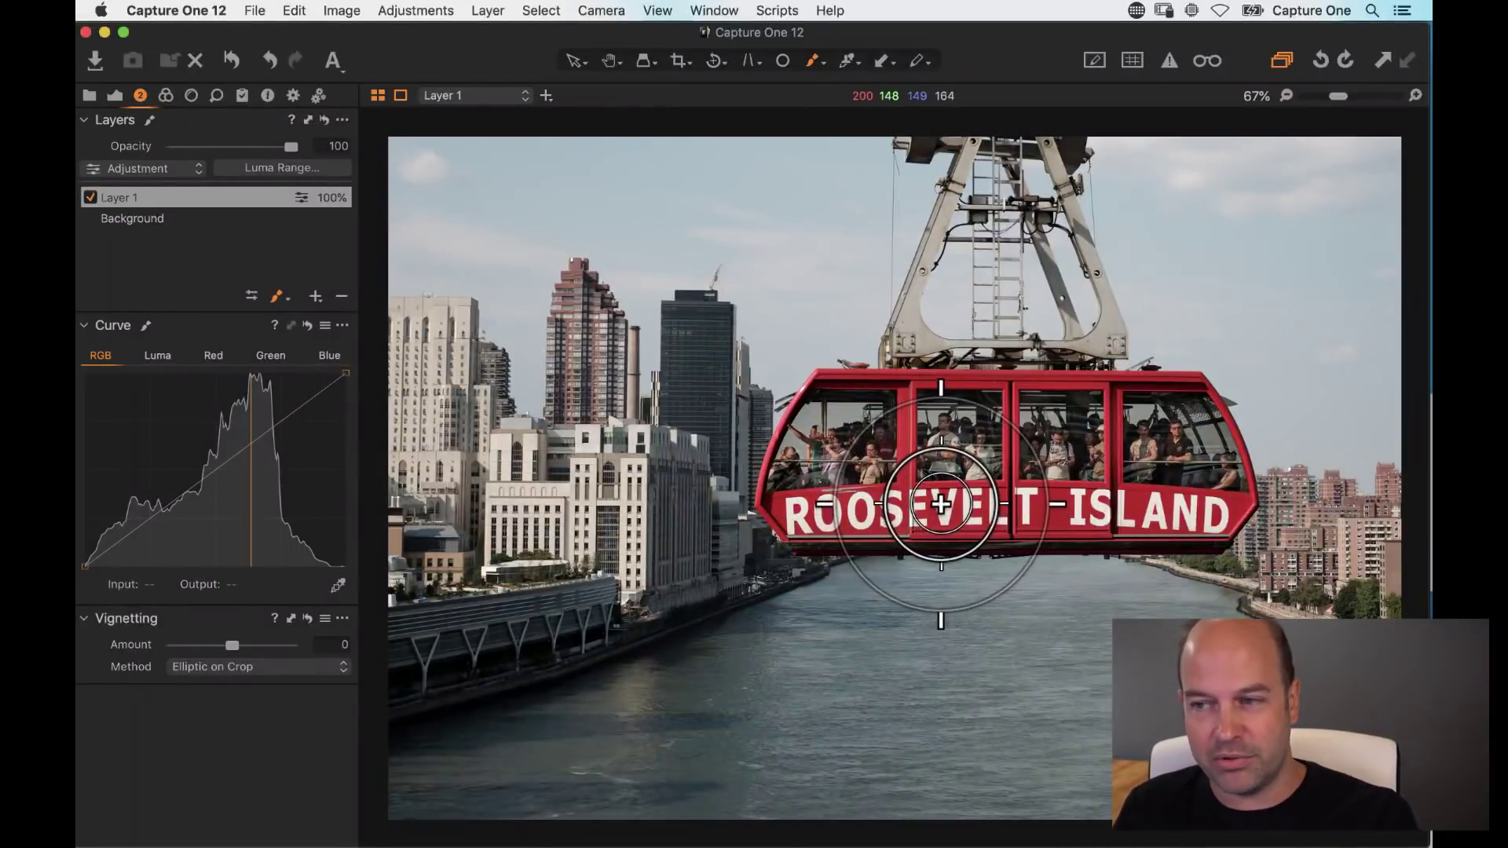
mouse_move(927, 518)
mouse_down()
mouse_move(869, 436)
mouse_move(937, 422)
mouse_move(1161, 434)
mouse_move(883, 432)
mouse_move(959, 422)
mouse_move(863, 438)
mouse_move(881, 430)
mouse_move(845, 459)
mouse_move(1021, 437)
mouse_up()
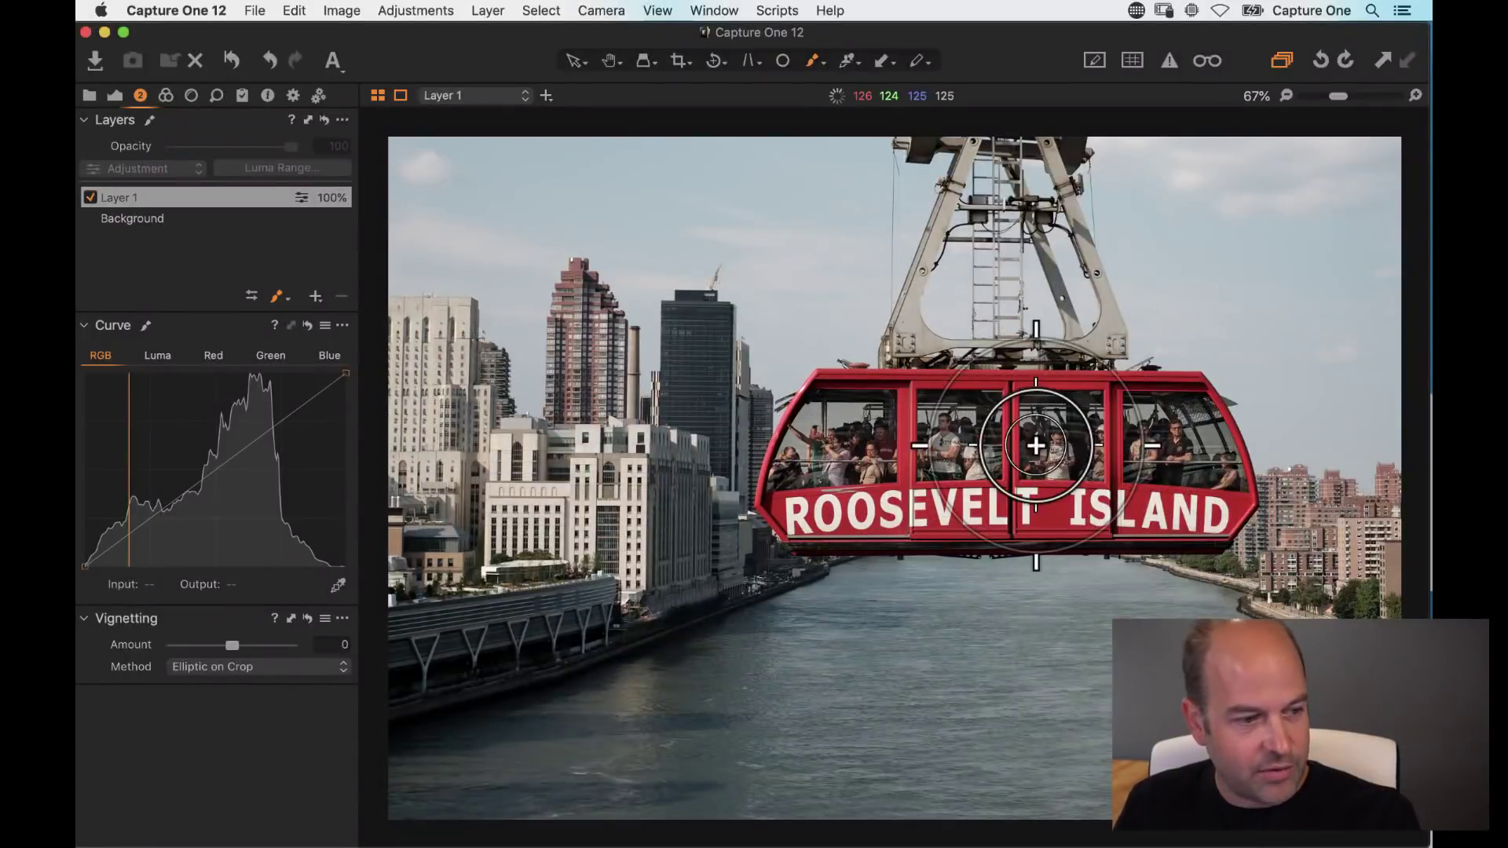
click(84, 198)
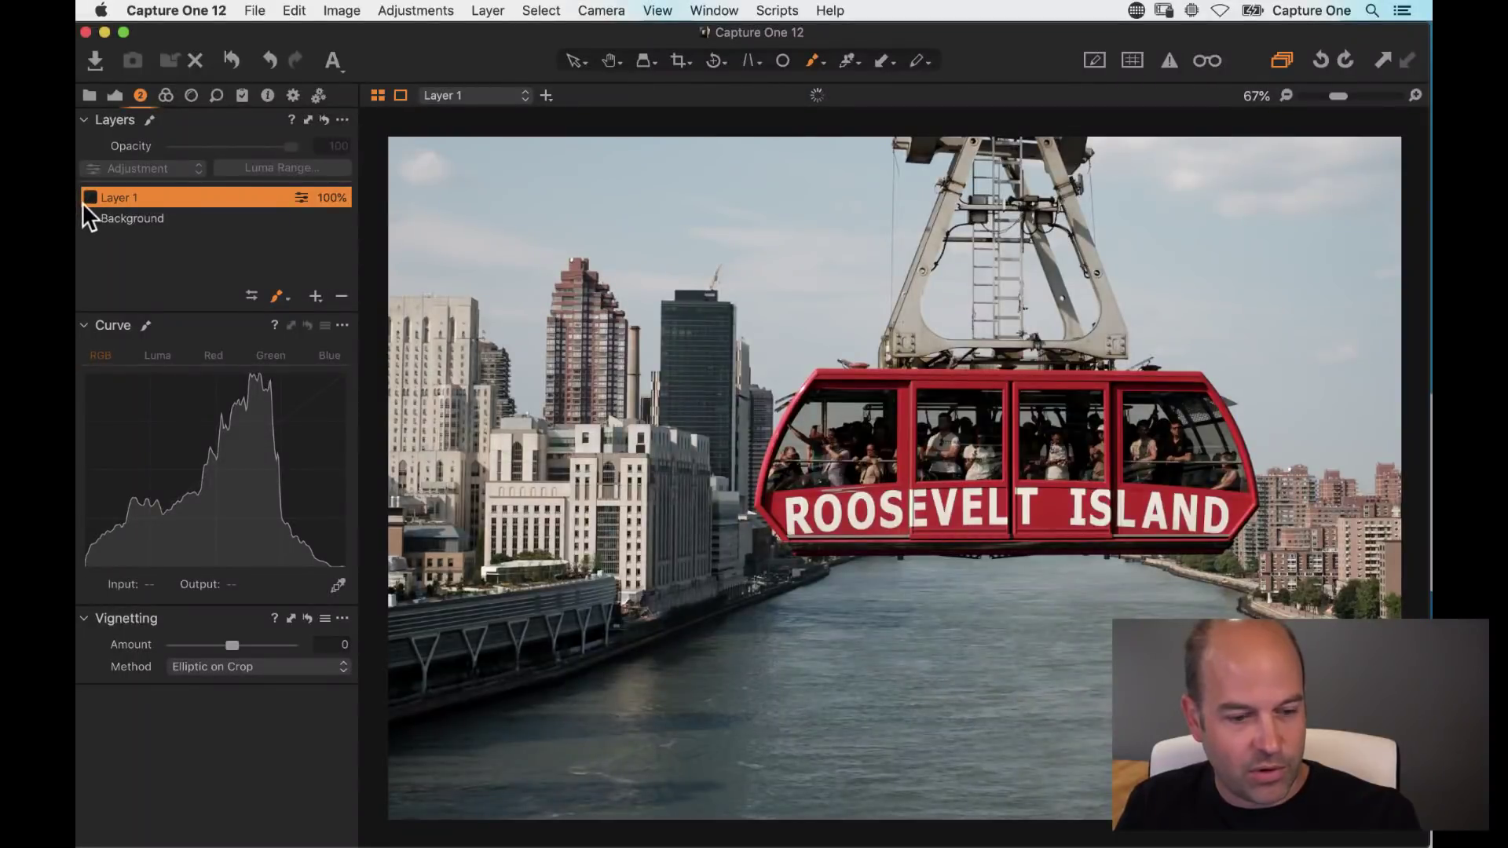
click(88, 197)
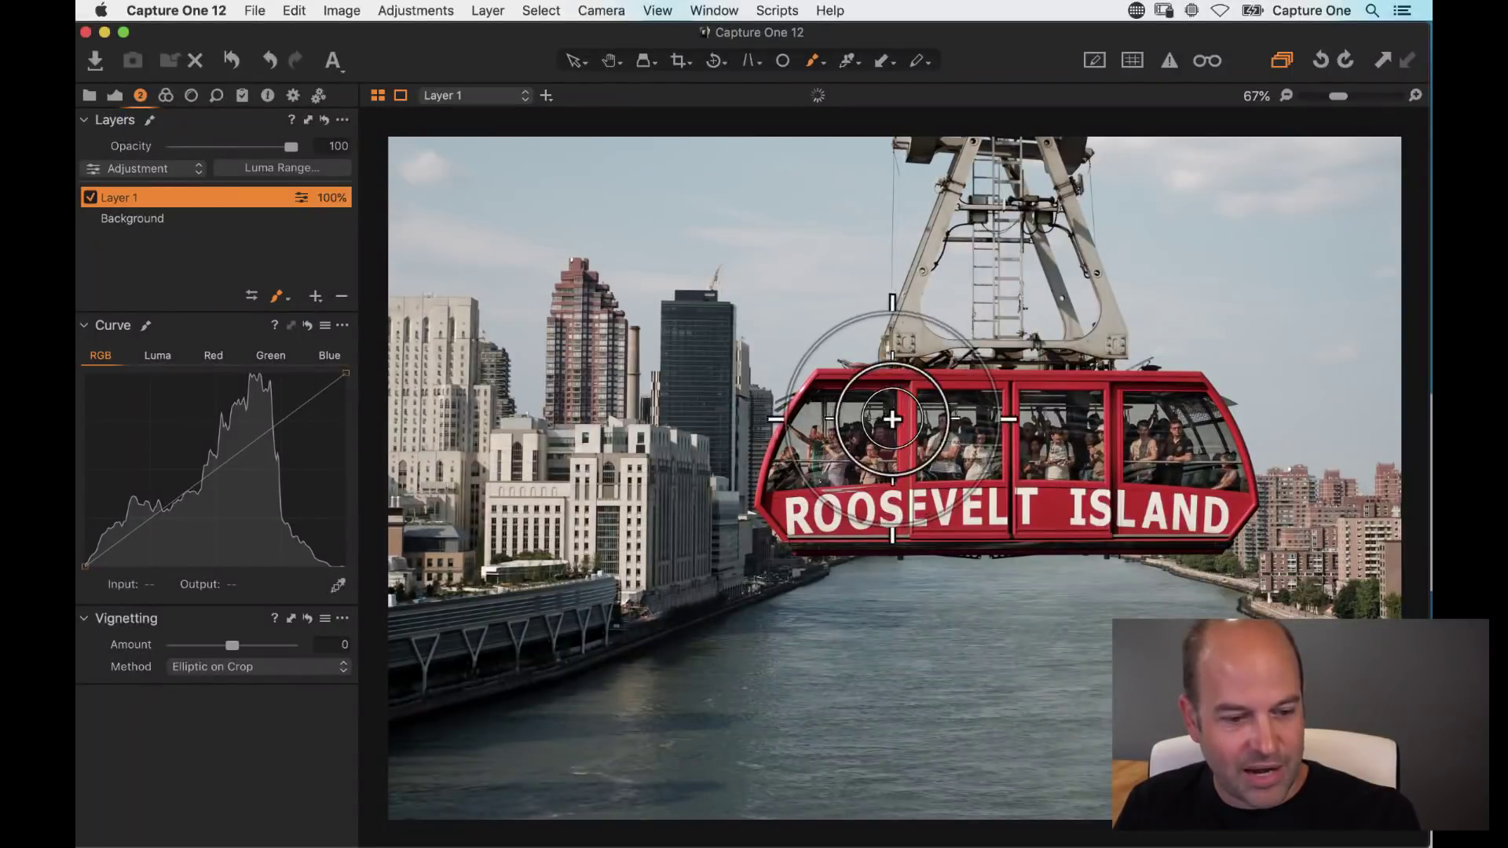
Step: Sample the cabin's red in the advanced Color Editor on Layer 1 and set its lightness to -14
click(165, 95)
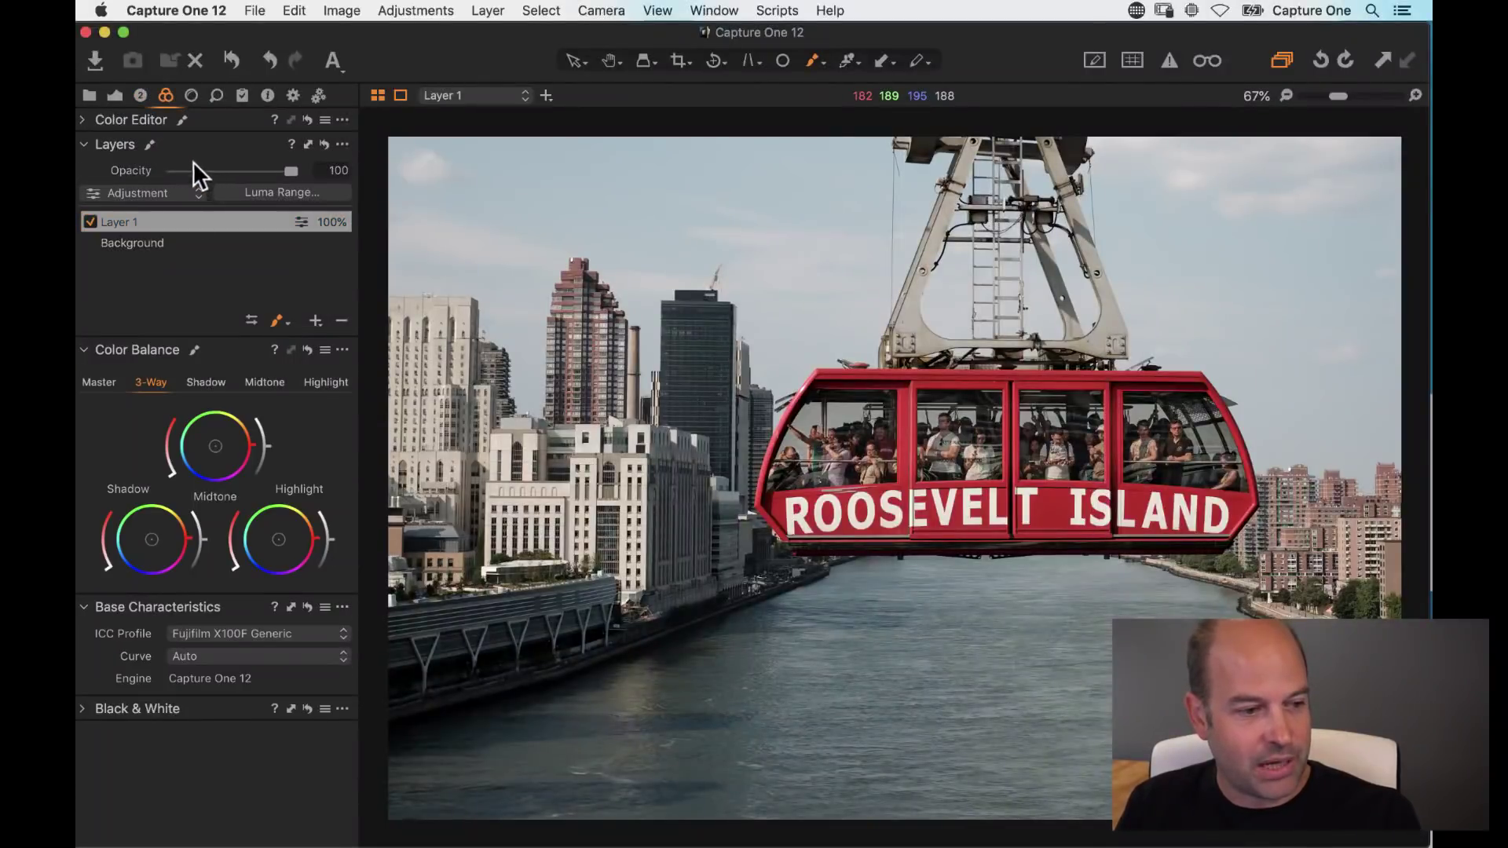
click(91, 123)
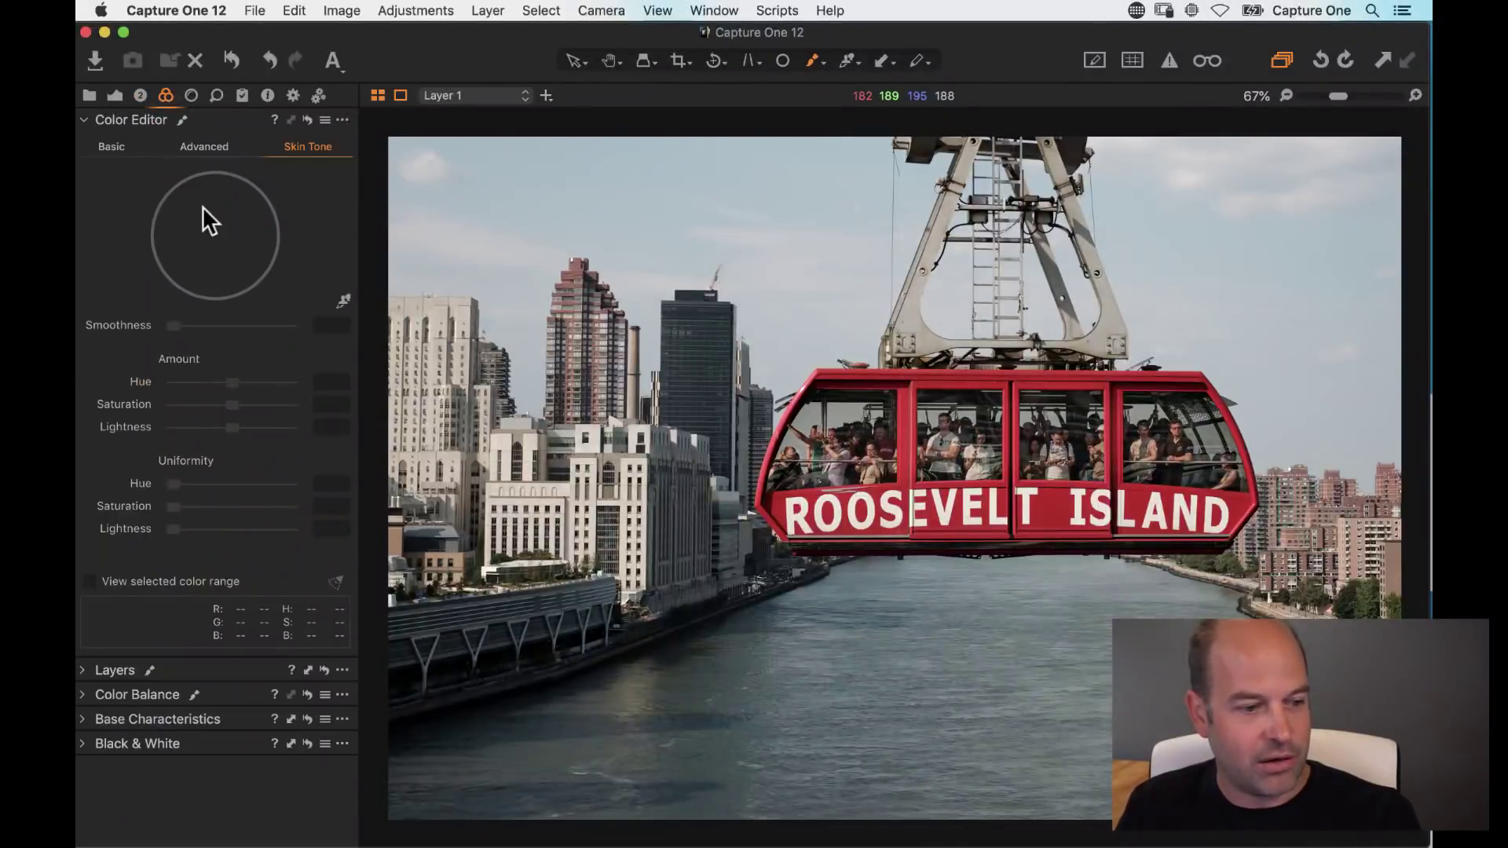
click(202, 146)
click(343, 302)
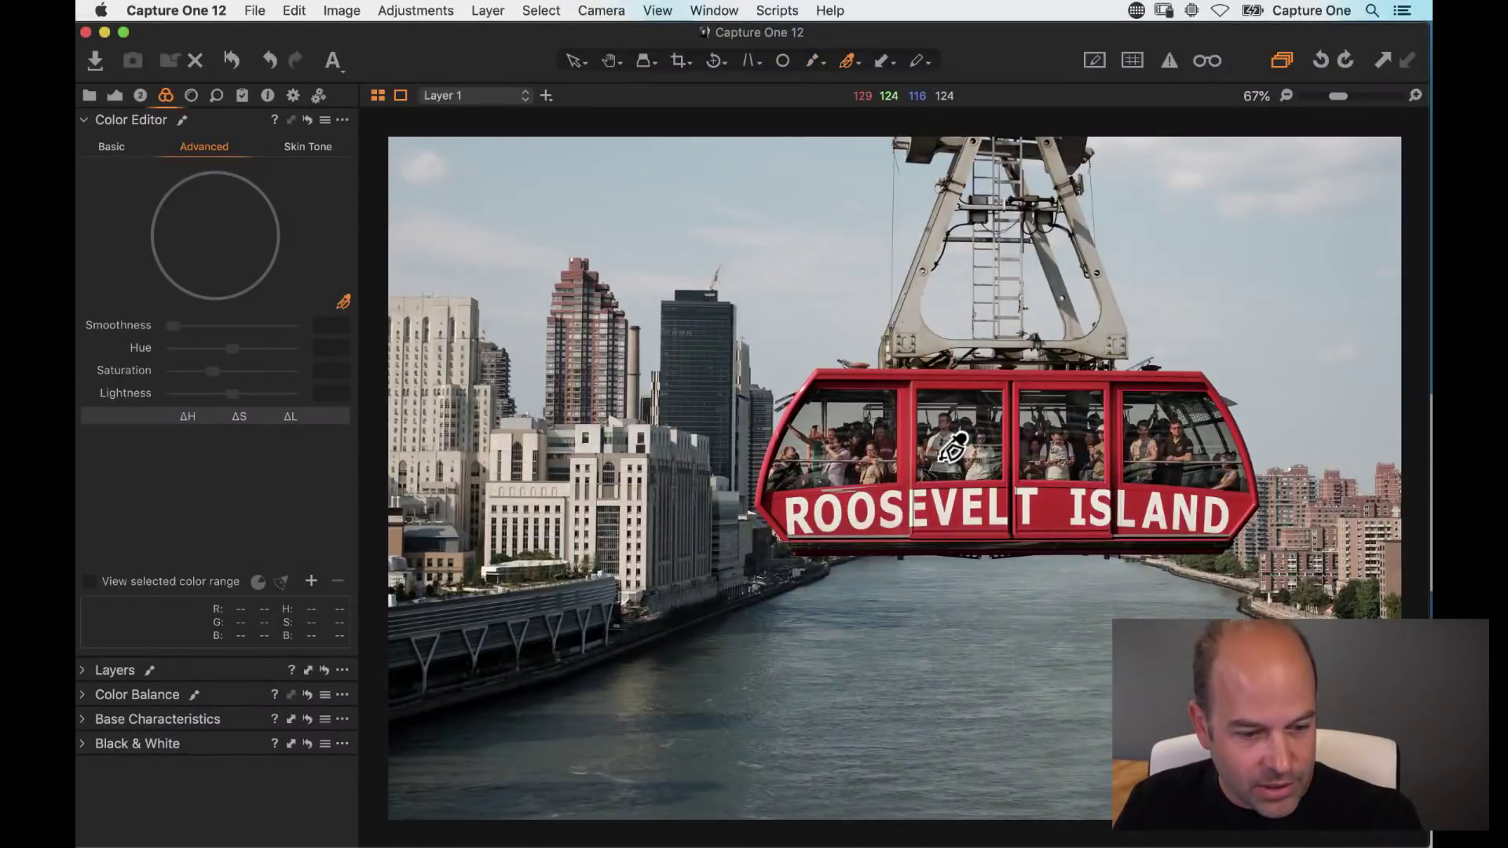
click(905, 466)
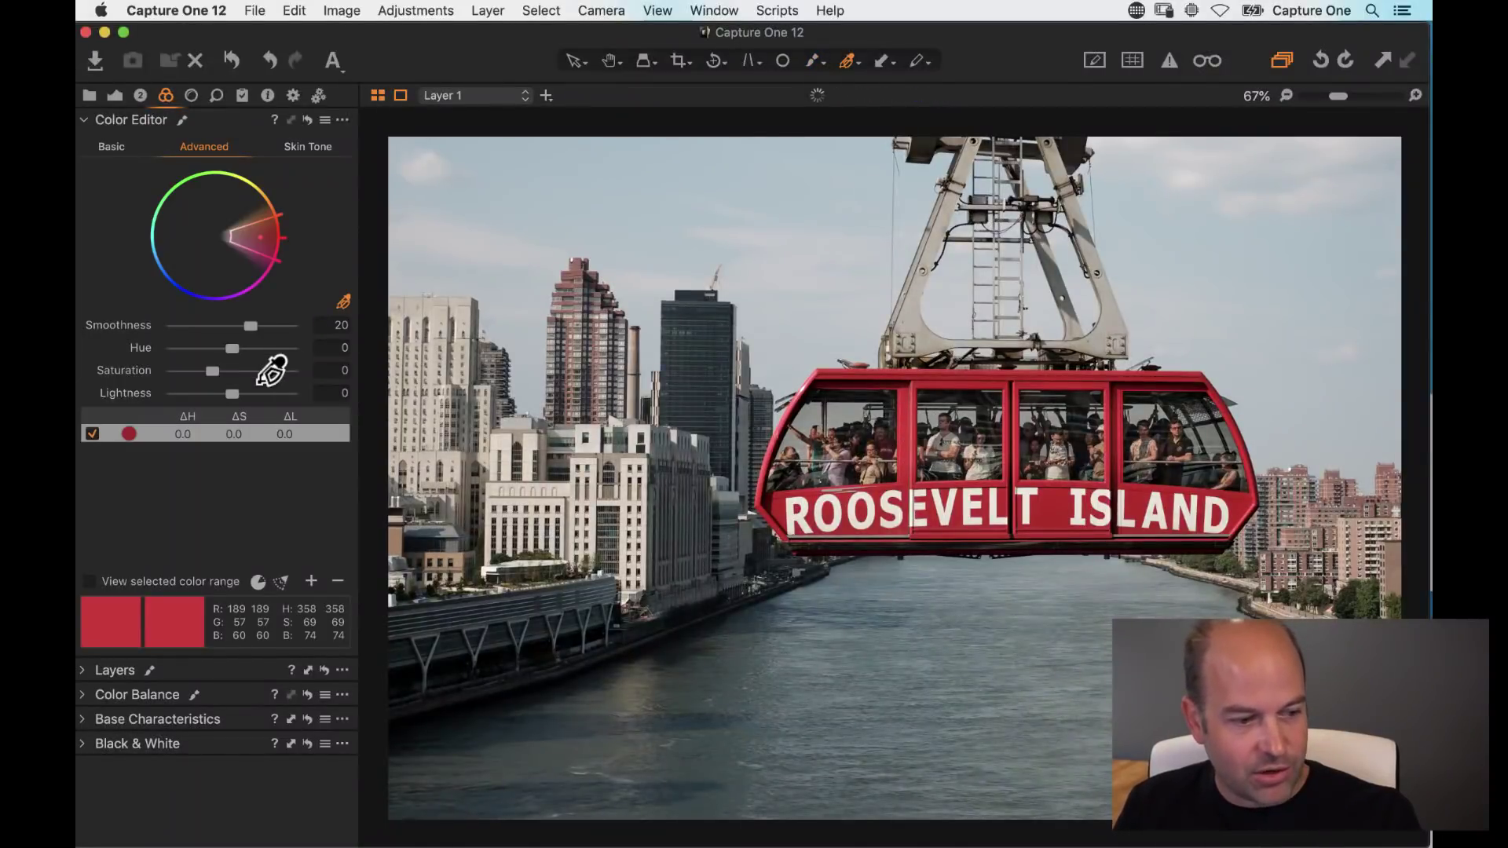
mouse_move(230, 394)
mouse_down()
mouse_move(208, 399)
mouse_move(224, 400)
mouse_up()
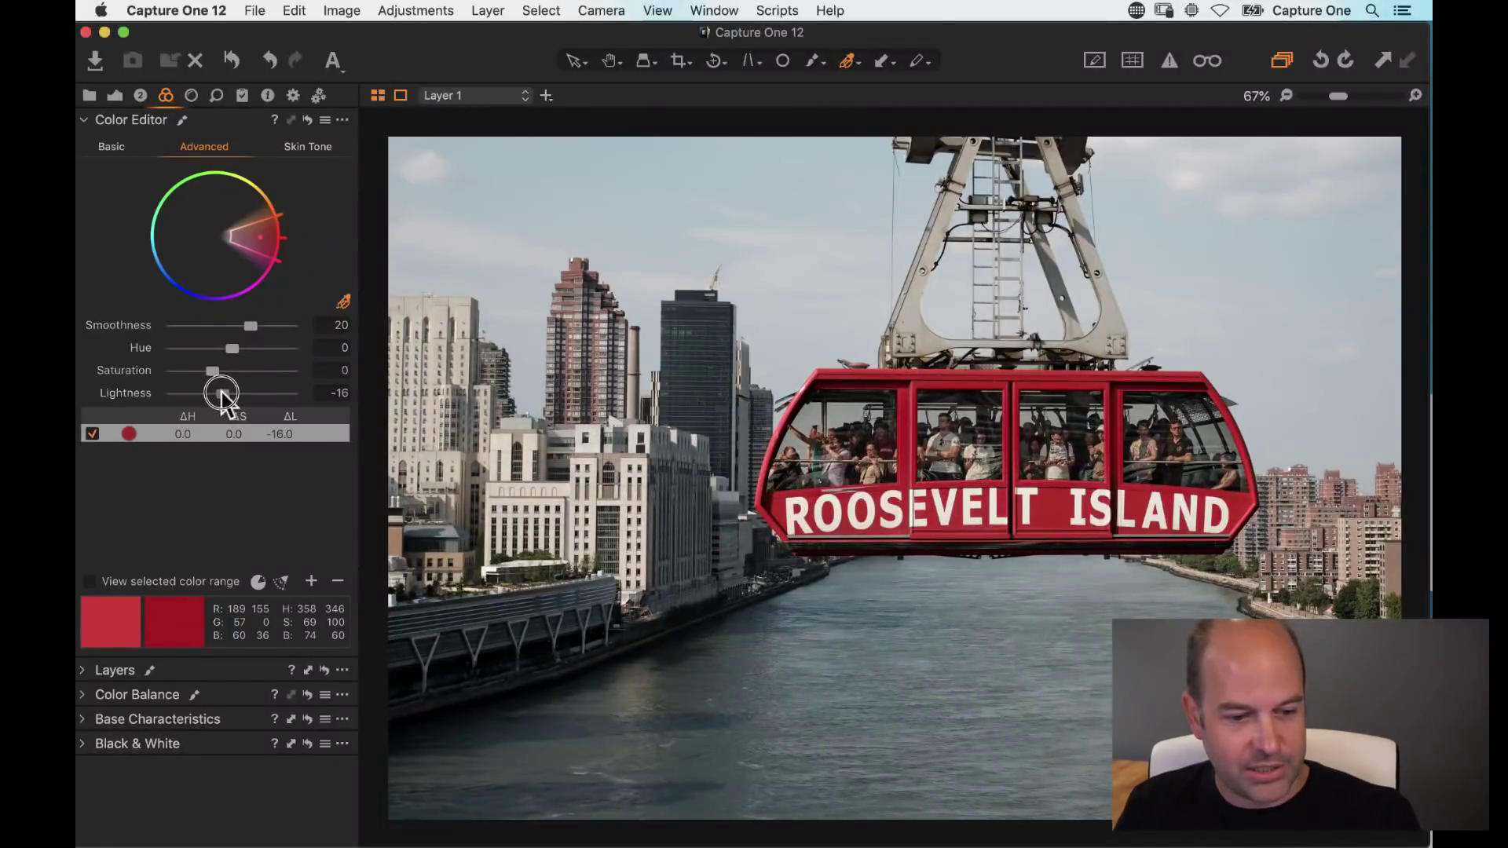
drag(224, 401, 225, 401)
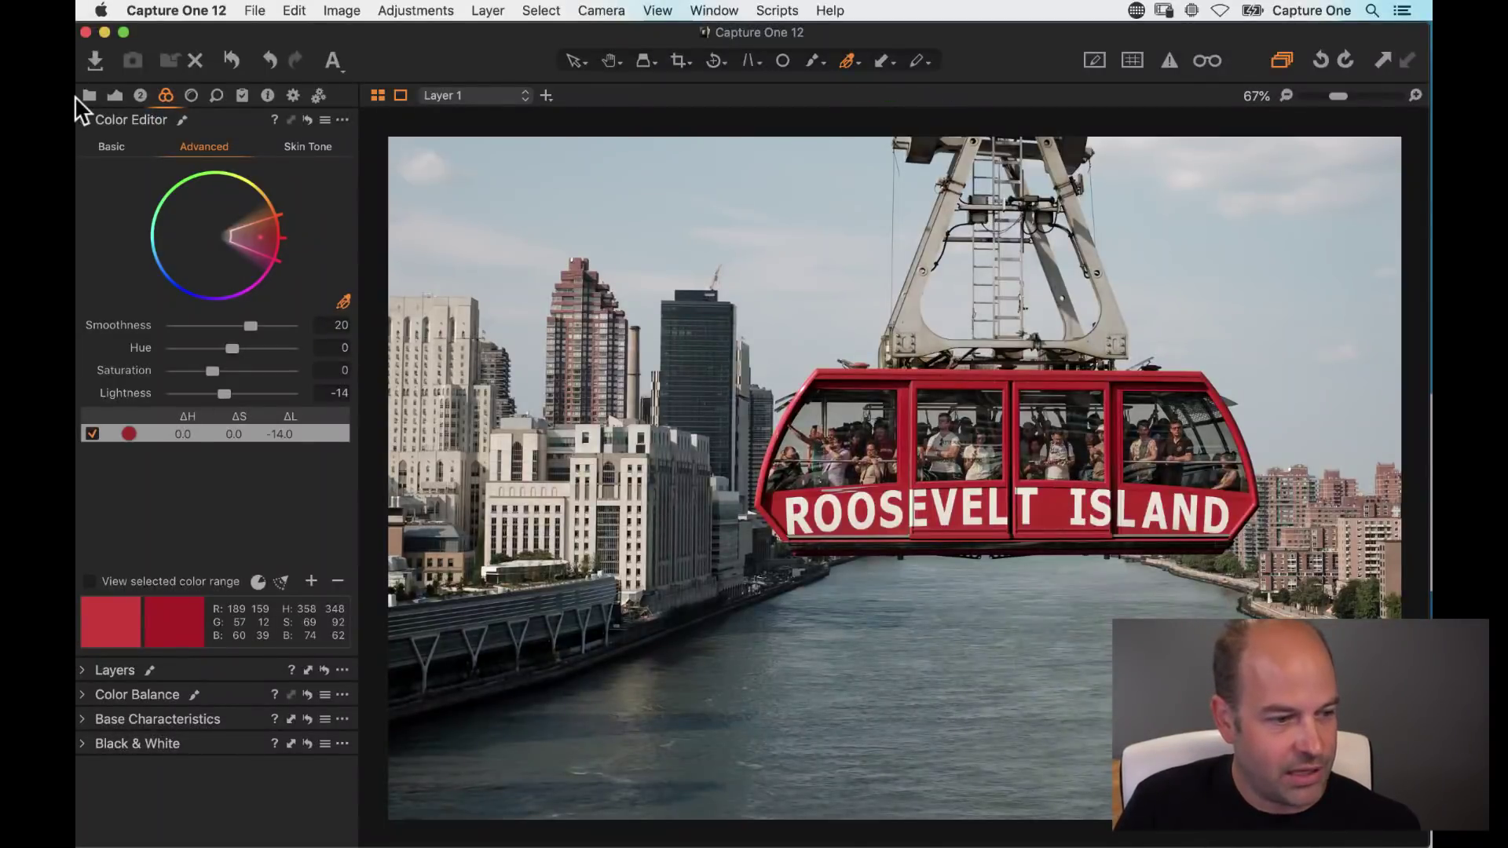
Step: Switch Layer 1 off and on to compare the cable car with and without its adjustments
click(115, 95)
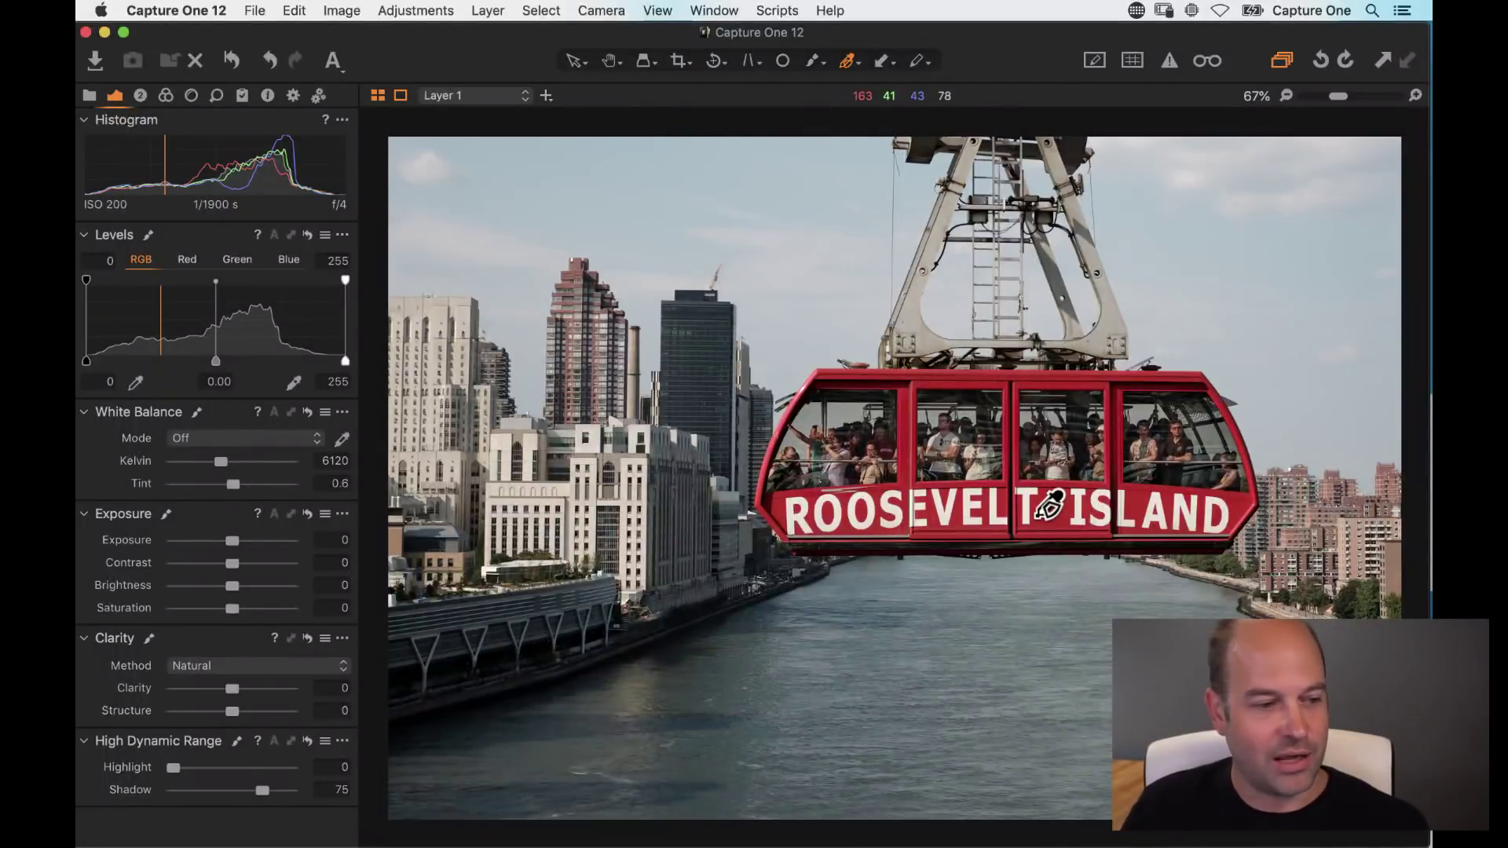
click(141, 95)
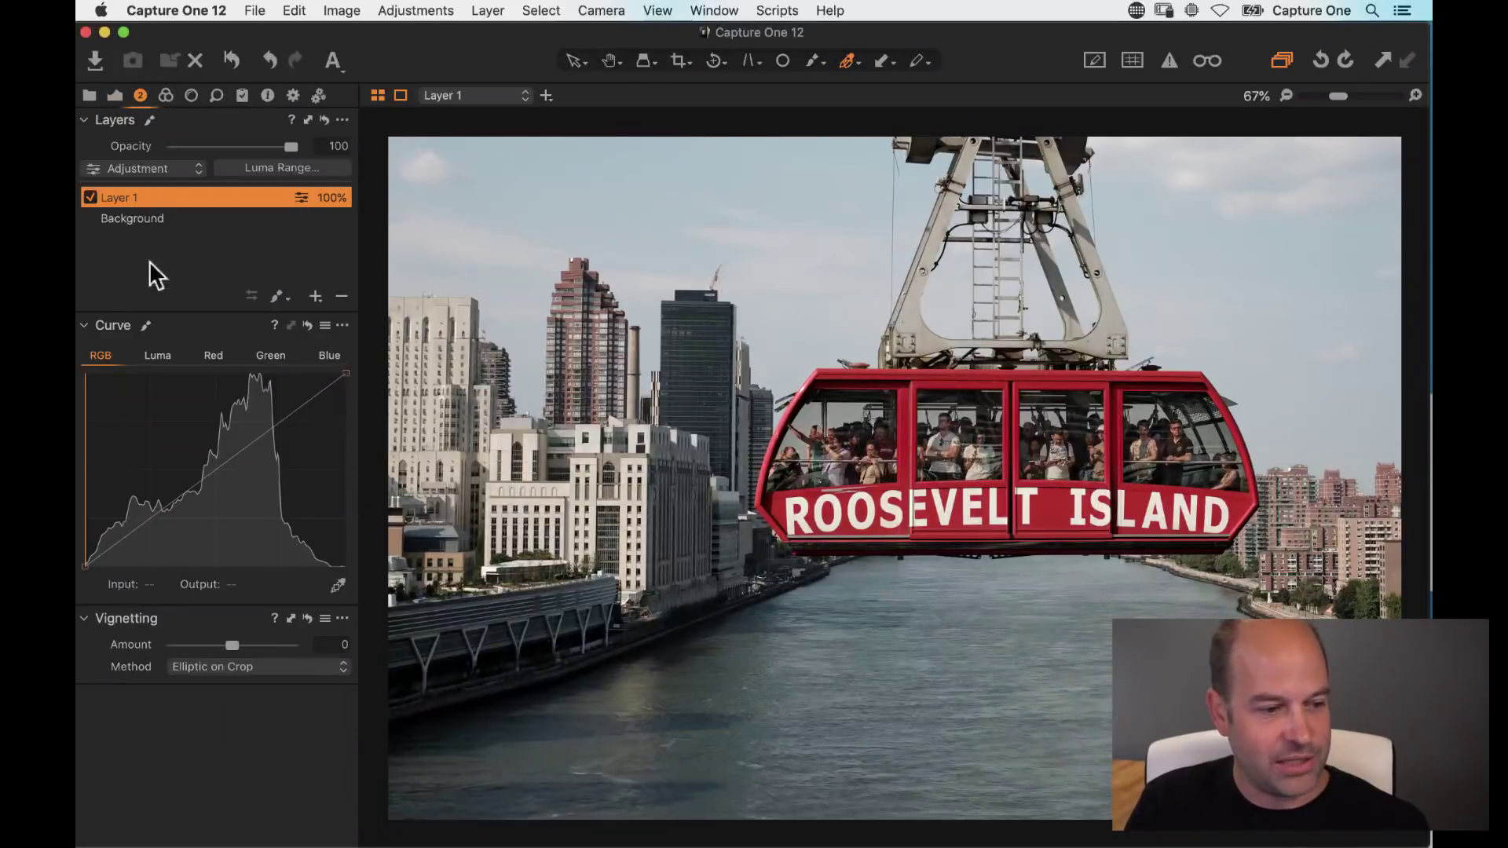
click(90, 197)
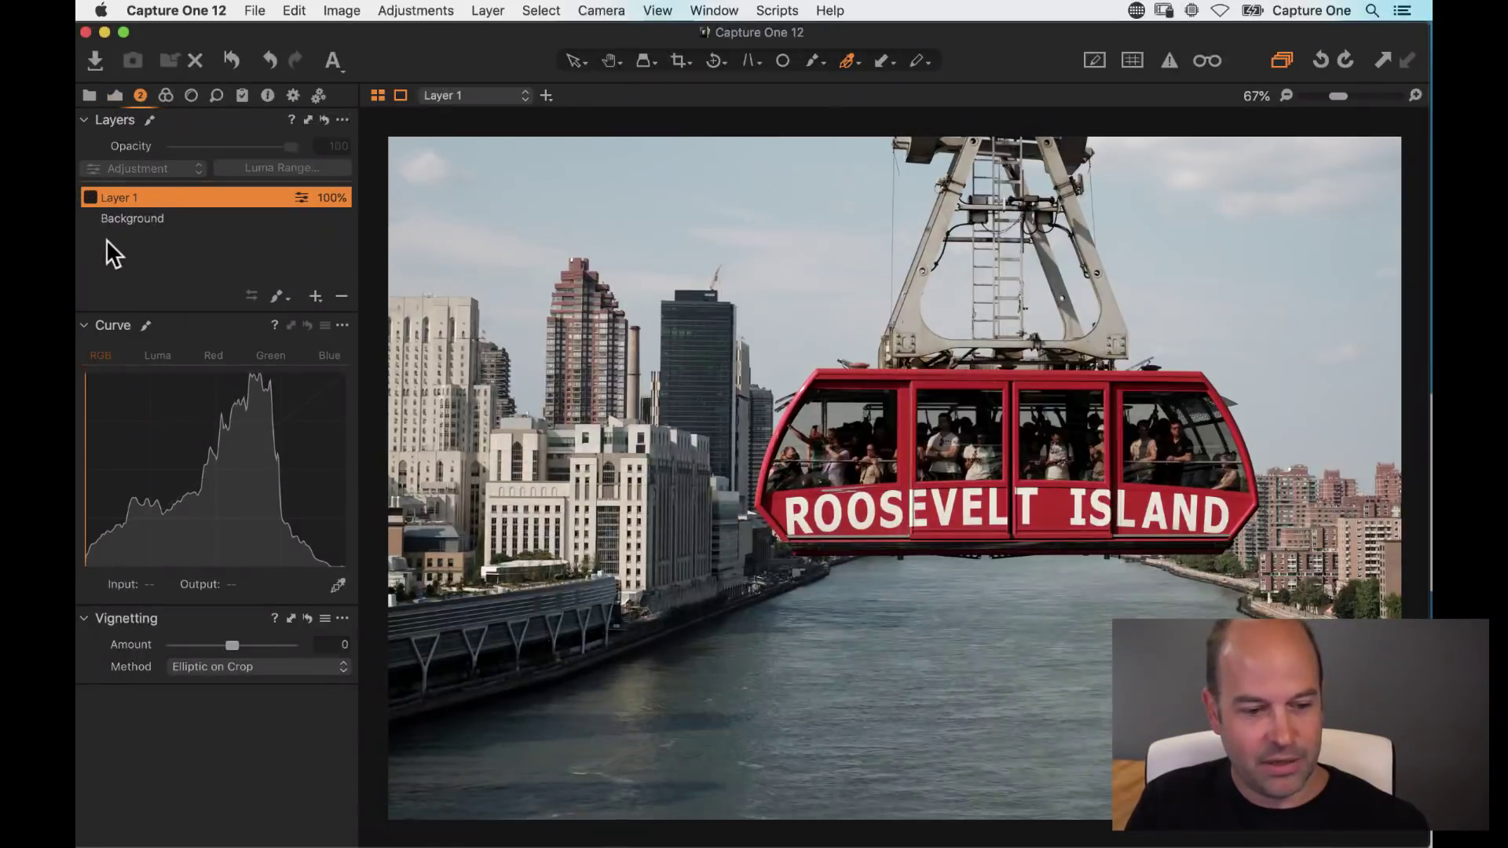
click(90, 197)
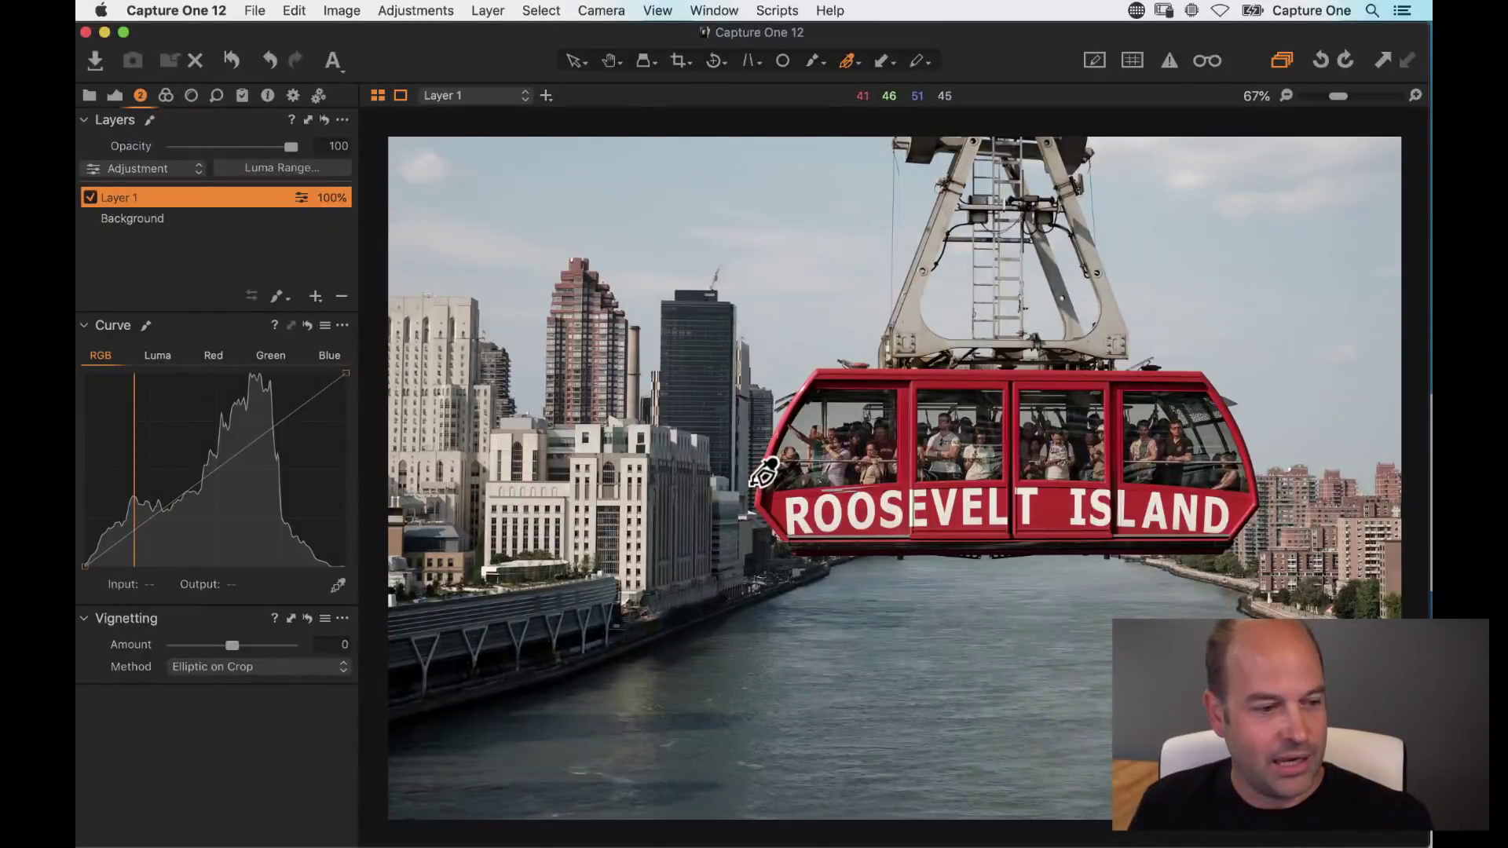
Step: Try raising the exposure of Layer 1 and reset it to 0
click(116, 95)
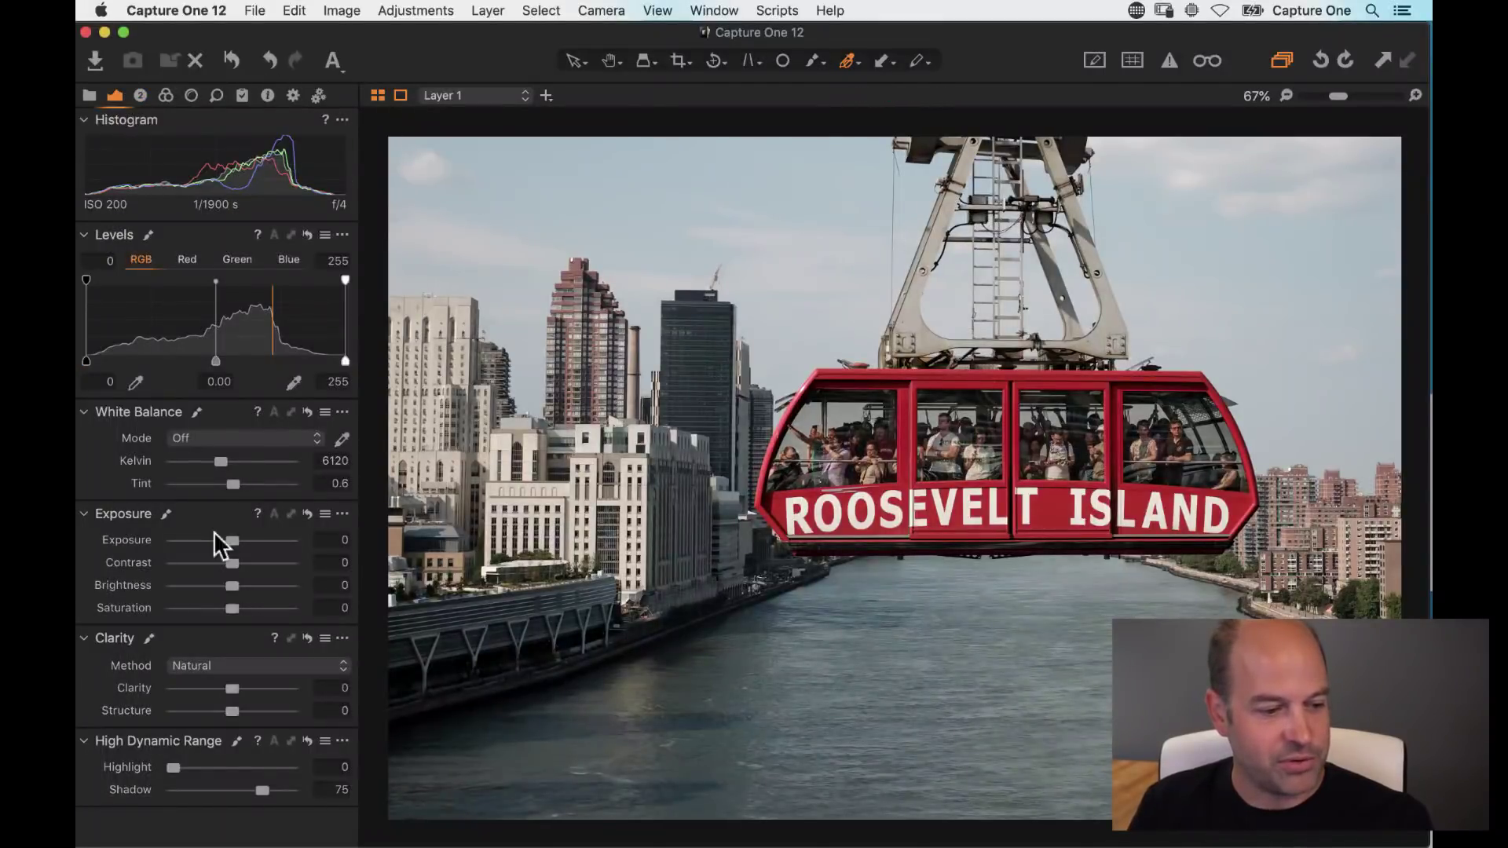
mouse_move(230, 540)
mouse_down()
mouse_move(251, 542)
mouse_move(176, 539)
mouse_move(250, 540)
mouse_up()
double_click(250, 540)
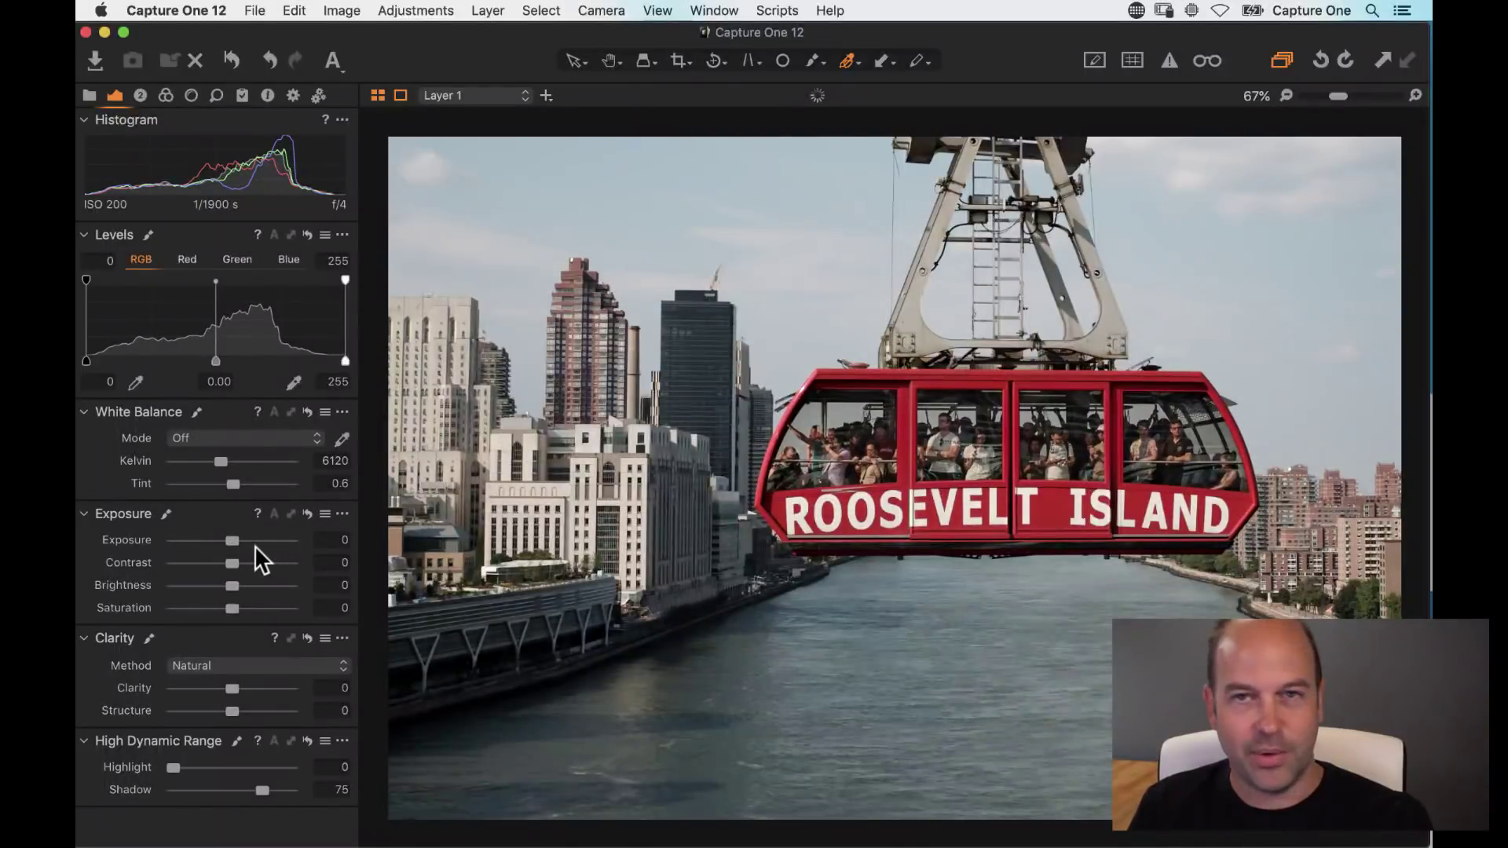
Step: Set the vignetting amount to -0.74 and compare the whole photo with its unadjusted version
key(h)
double_click(659, 464)
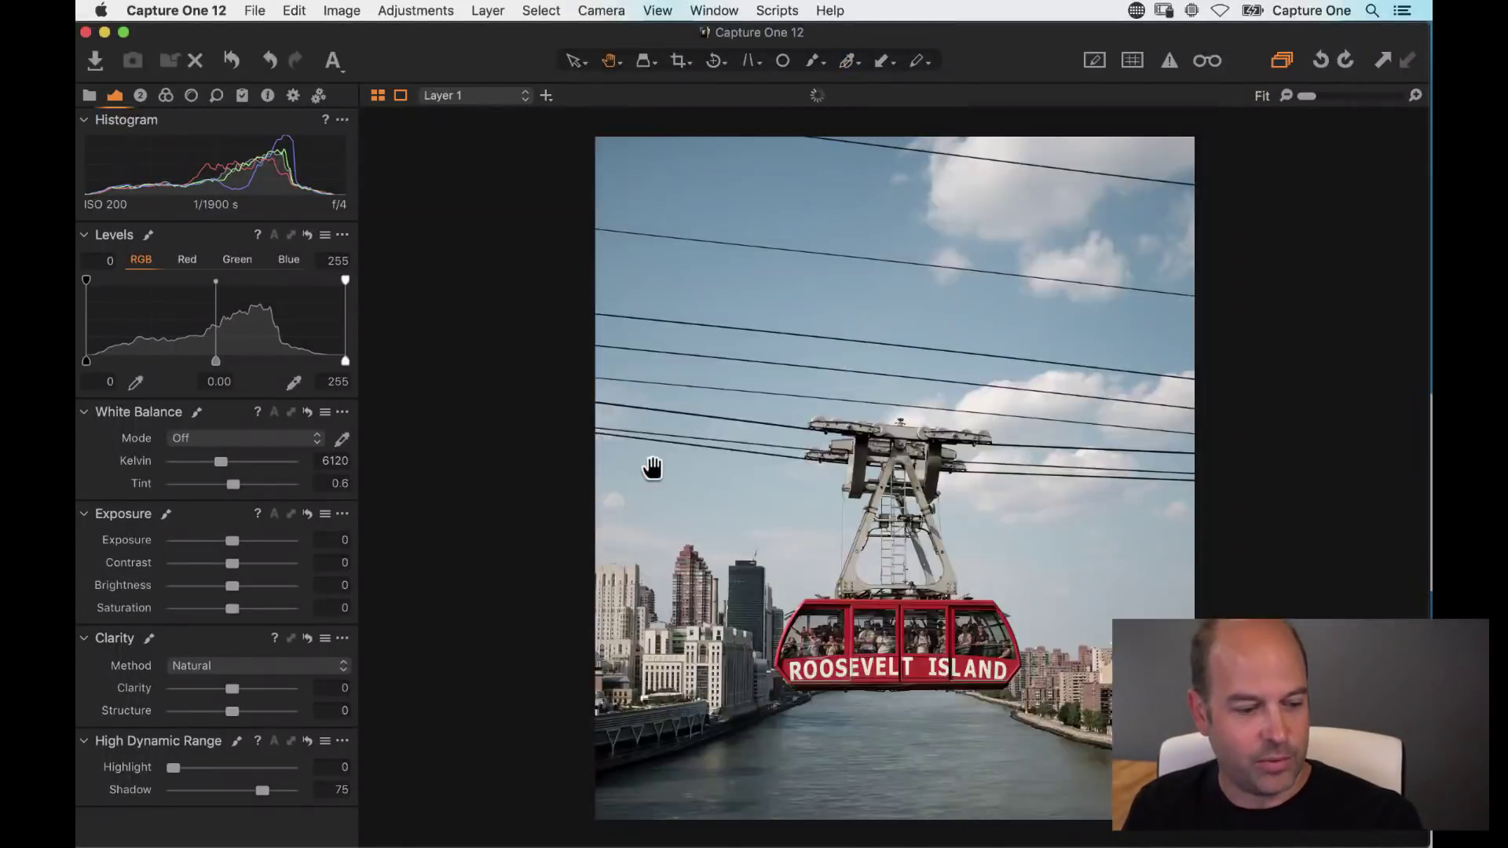
click(141, 95)
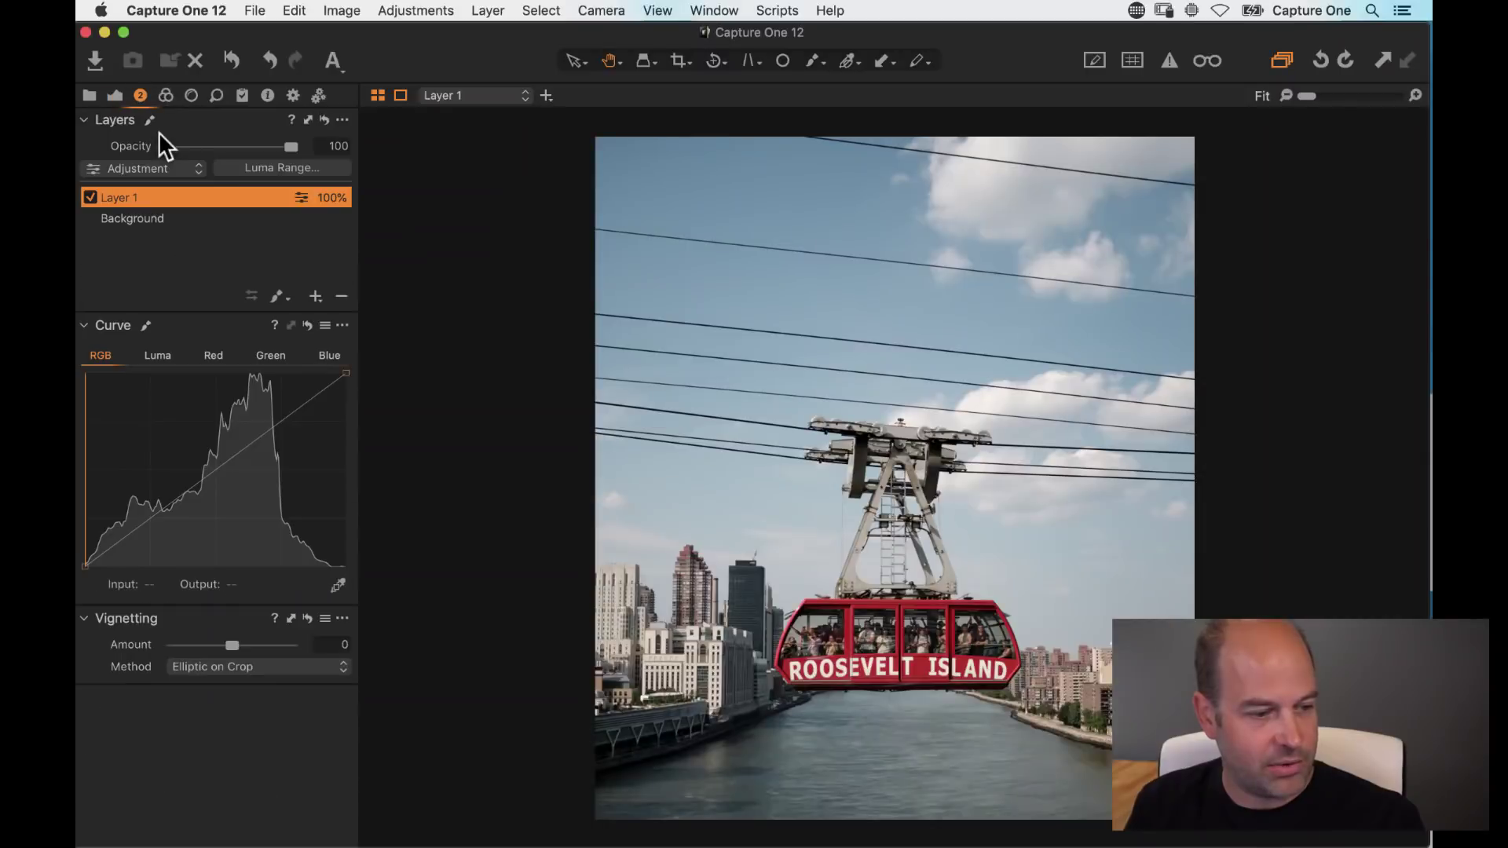
drag(231, 645, 221, 645)
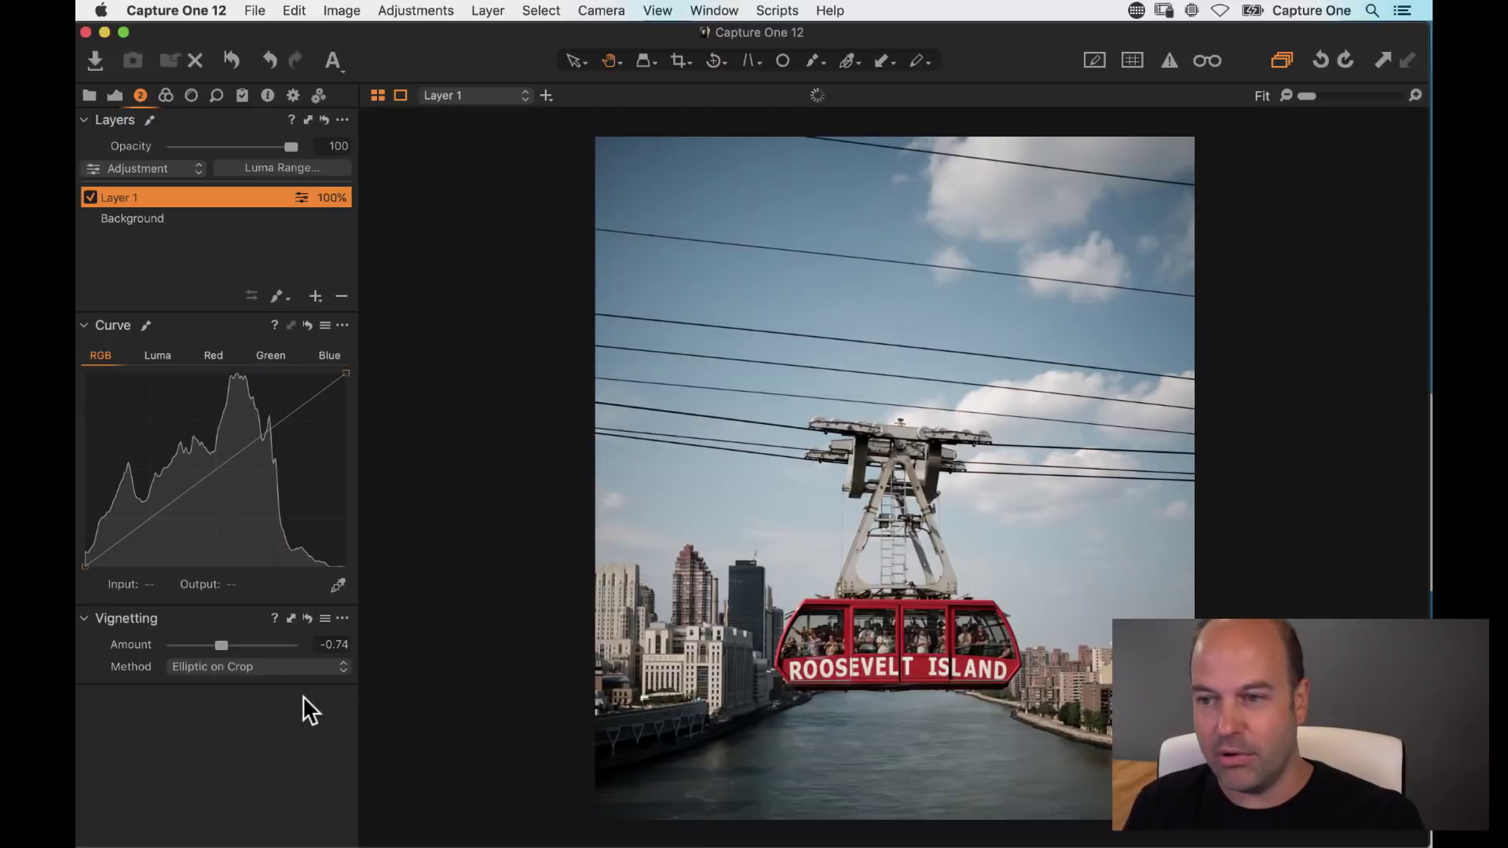
click(231, 59)
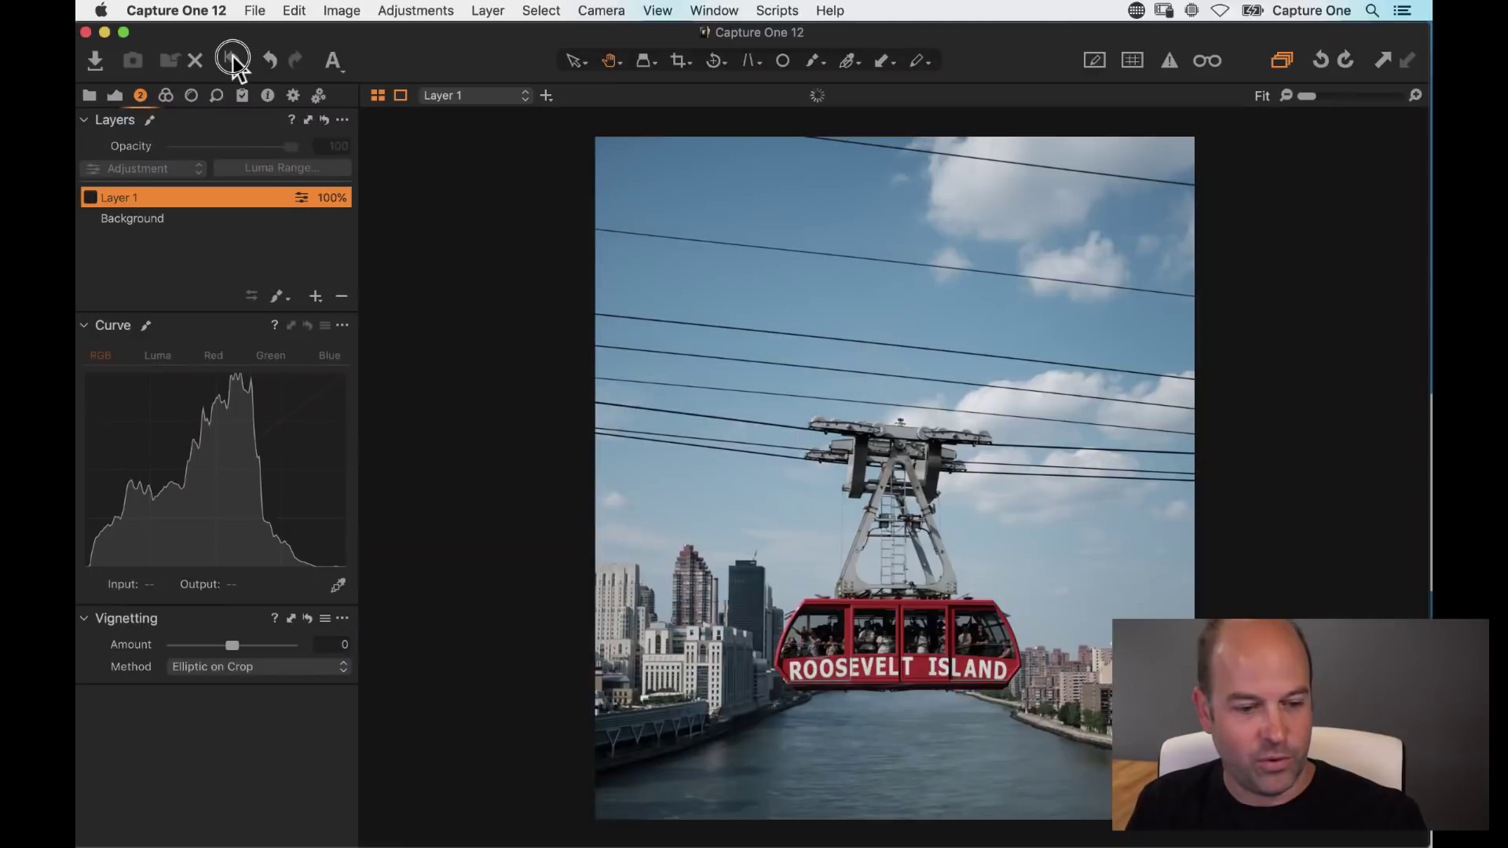
drag(225, 53, 226, 55)
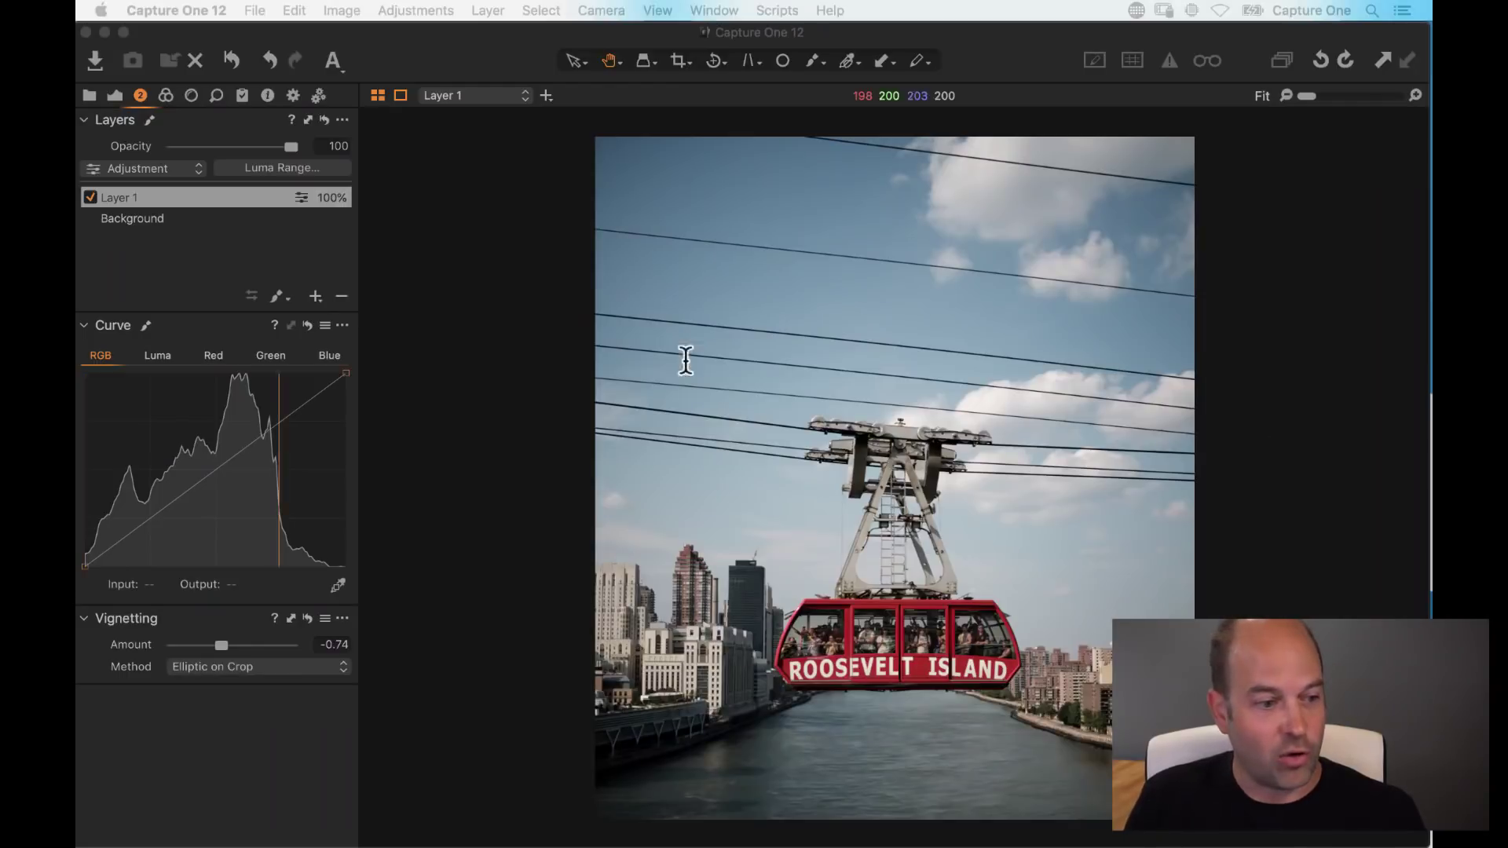
Step: Find the layer commands in the keyboard shortcuts editor and assign Option+Command+L to Add New Filled Adjustment Layer
click(298, 37)
click(254, 10)
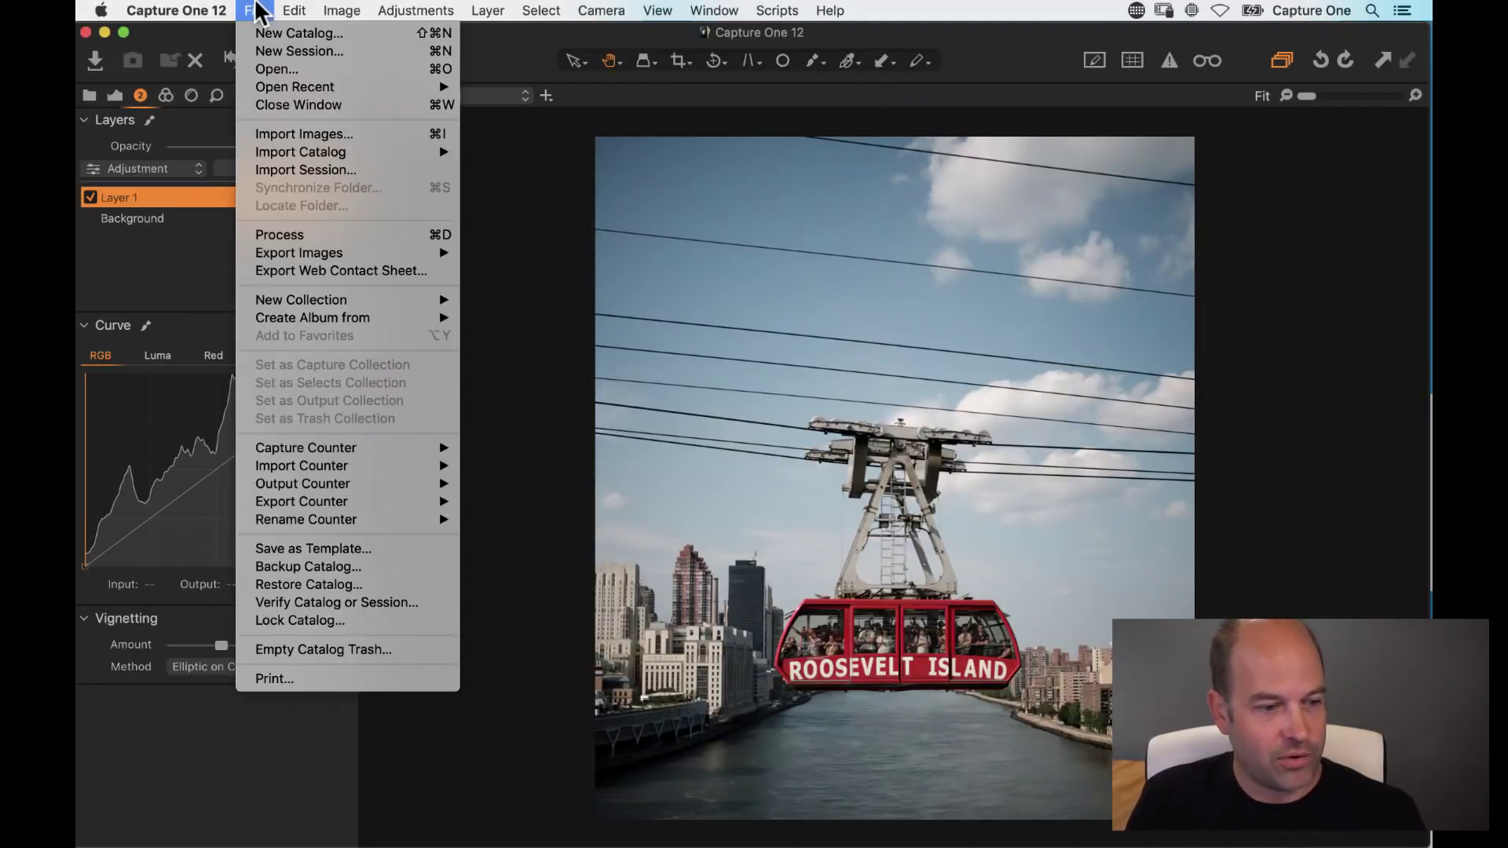
mouse_move(302, 16)
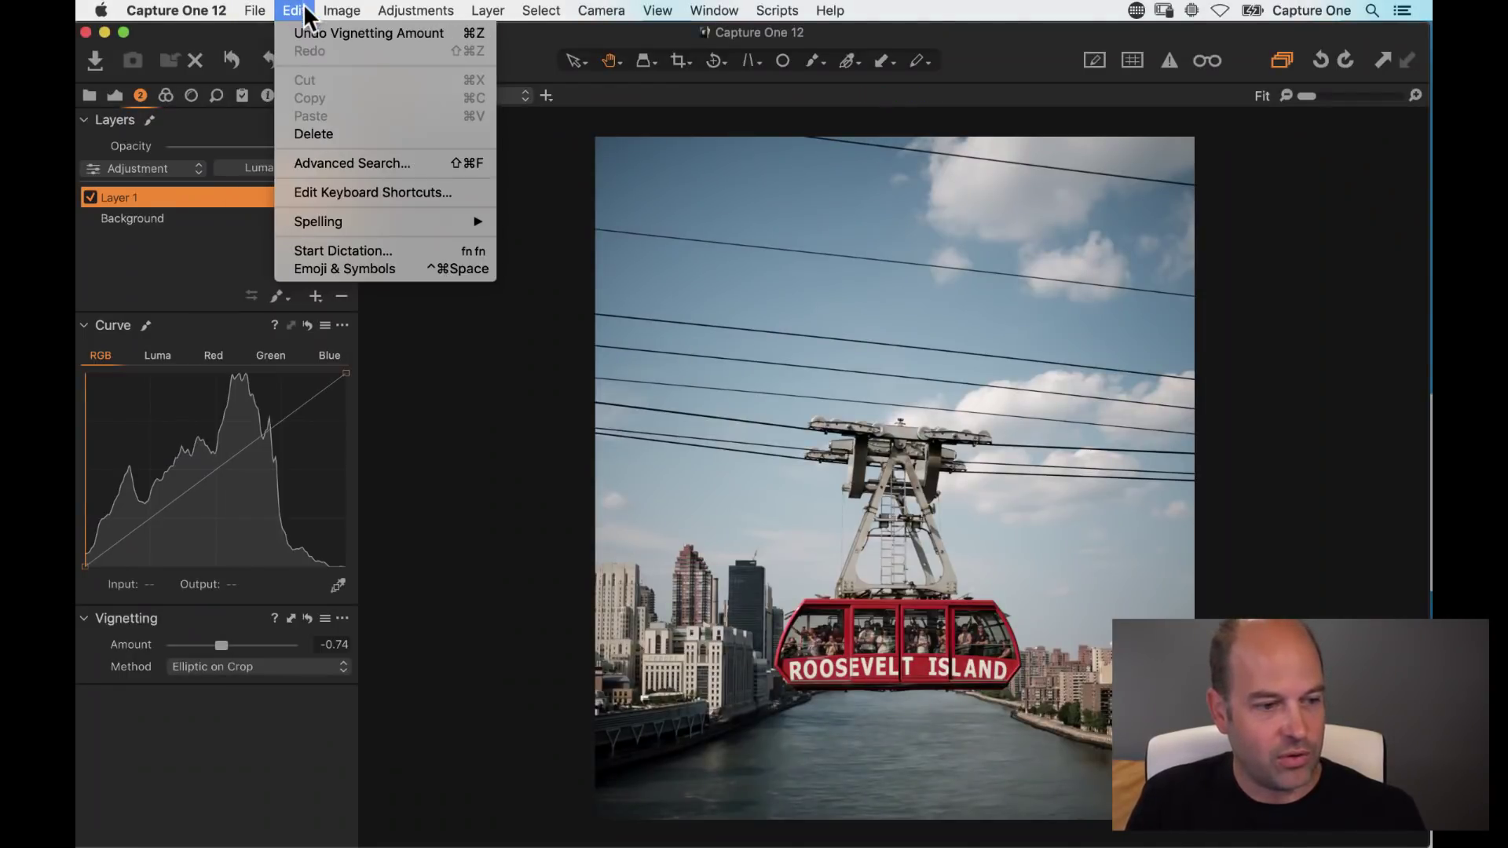
click(361, 194)
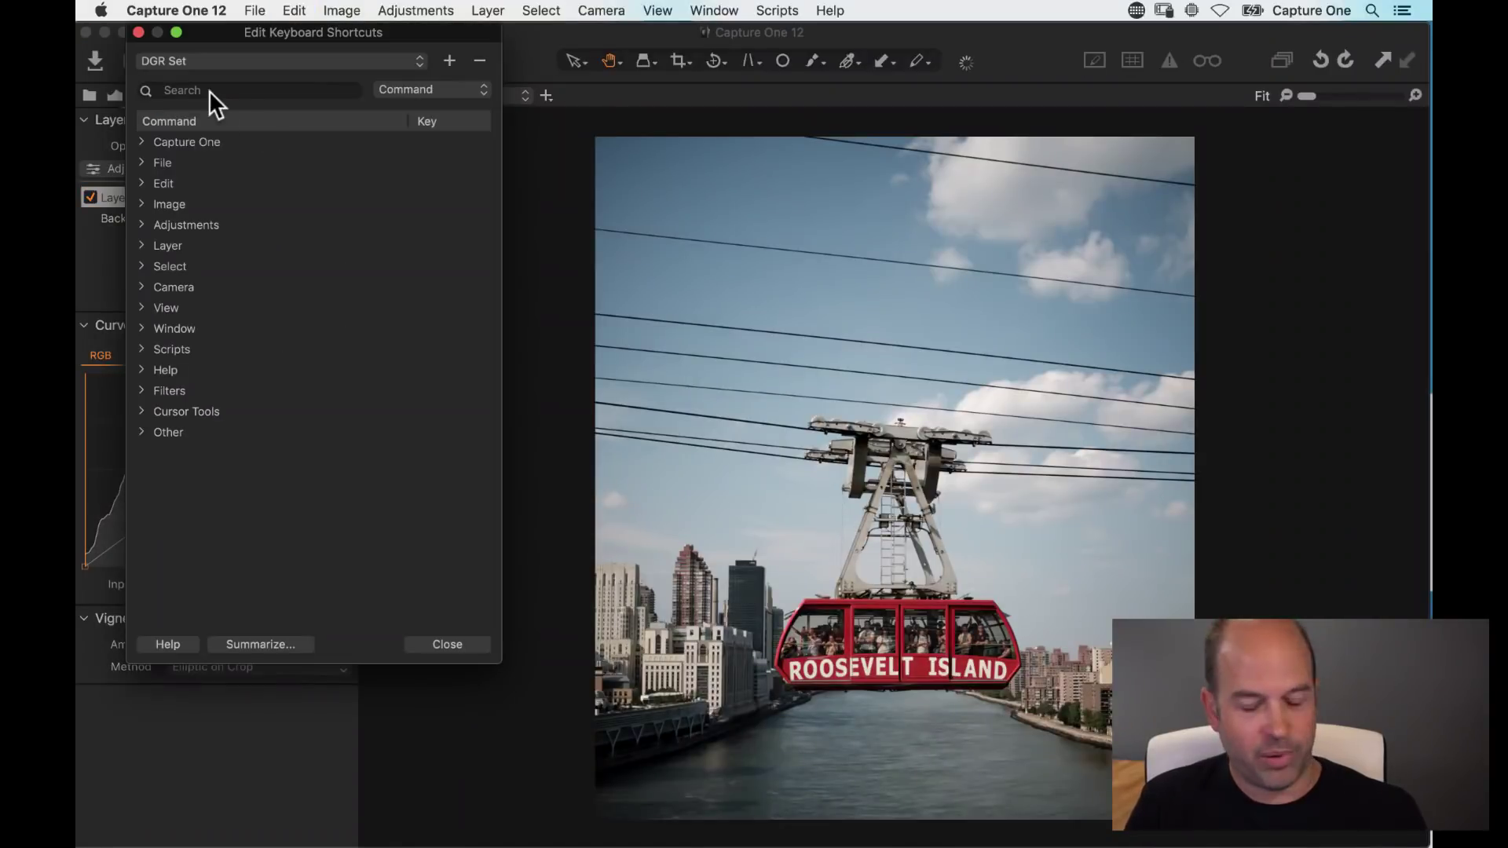
click(196, 92)
text(layer)
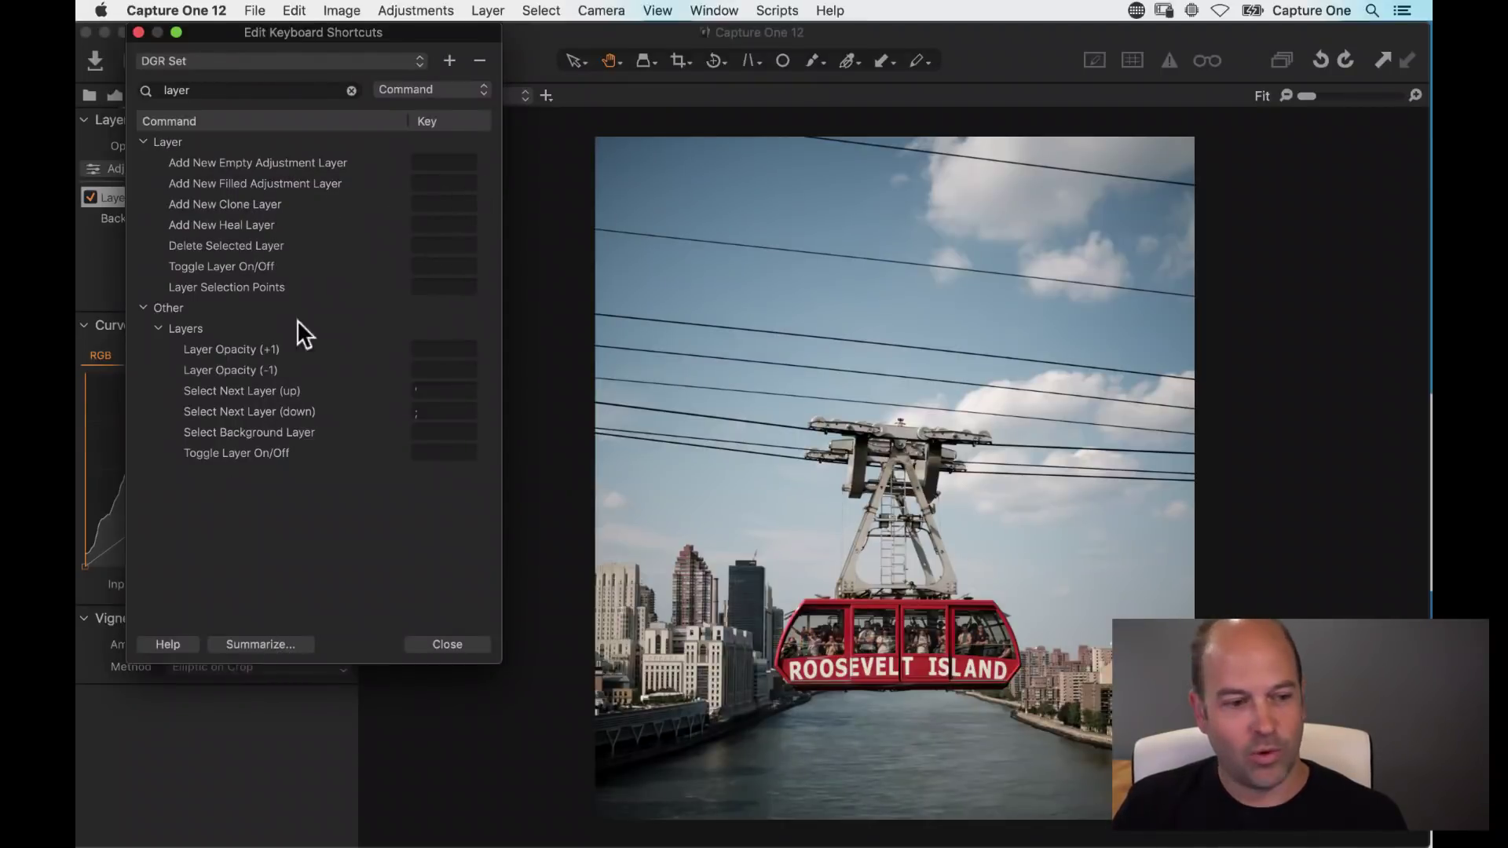
click(436, 187)
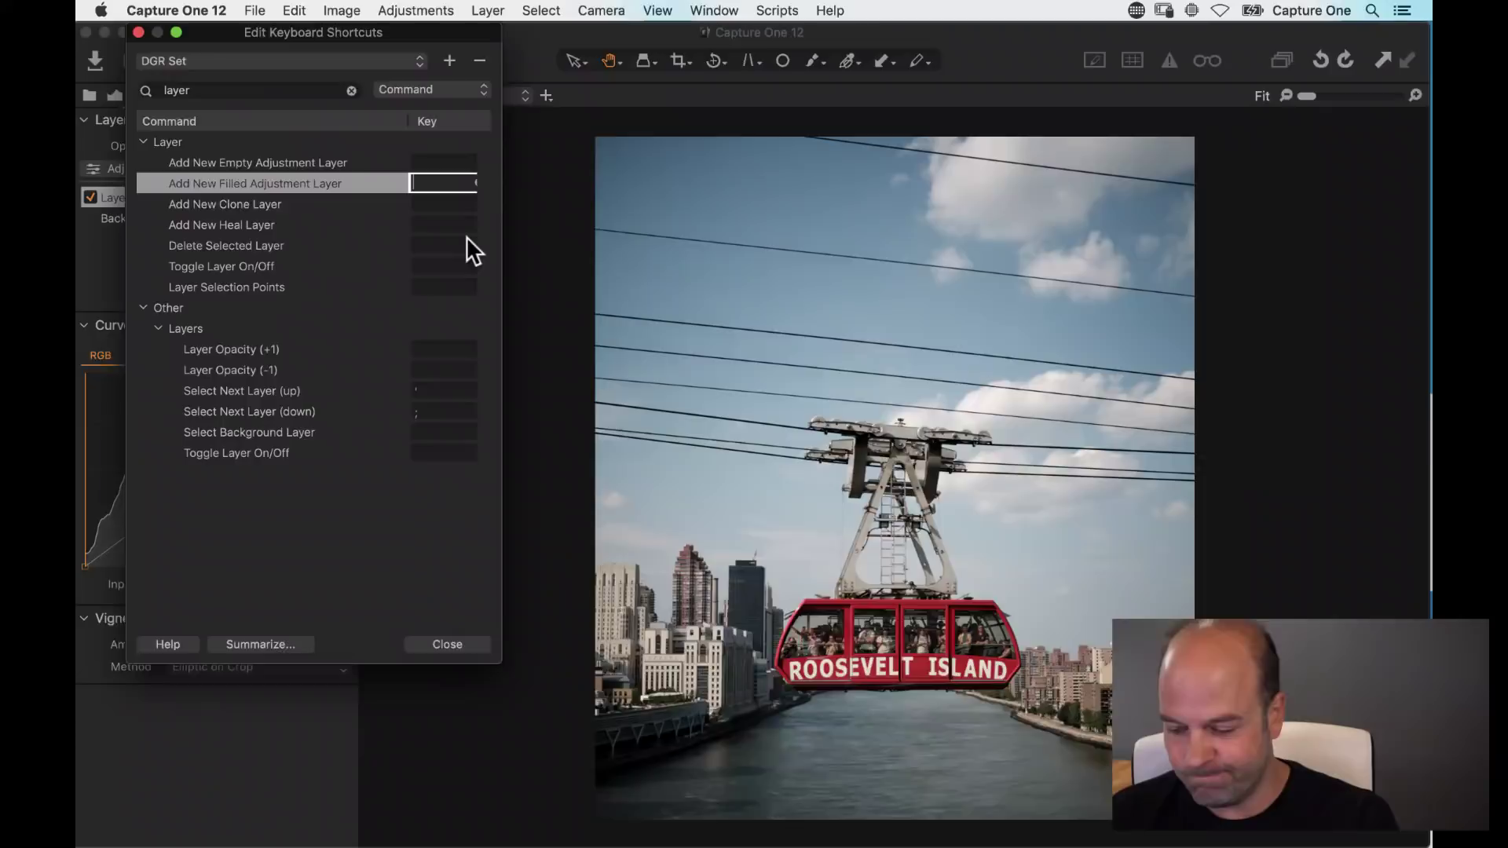
key(alt+super+l)
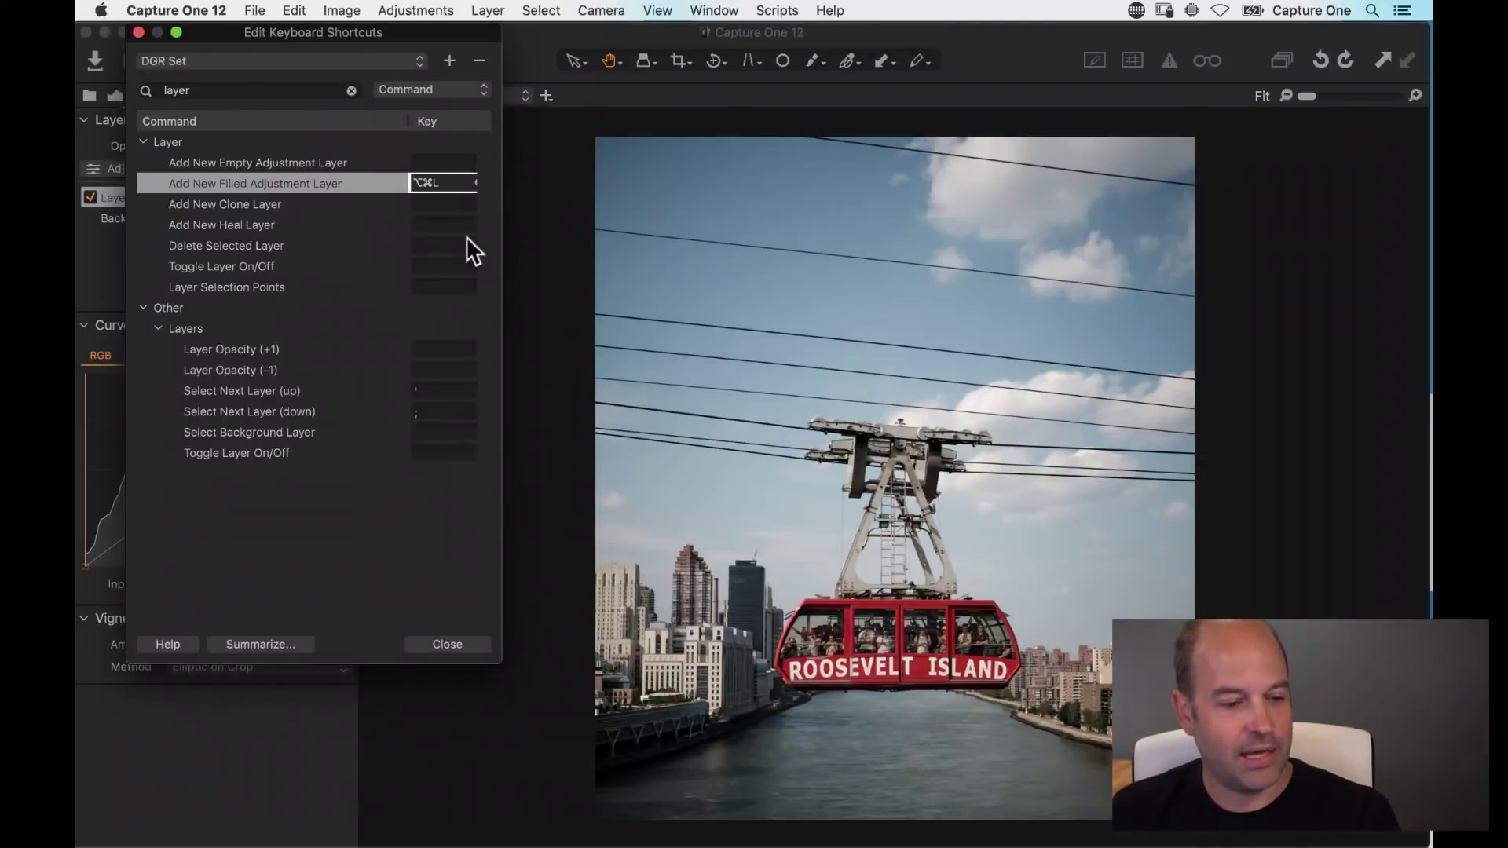
click(447, 645)
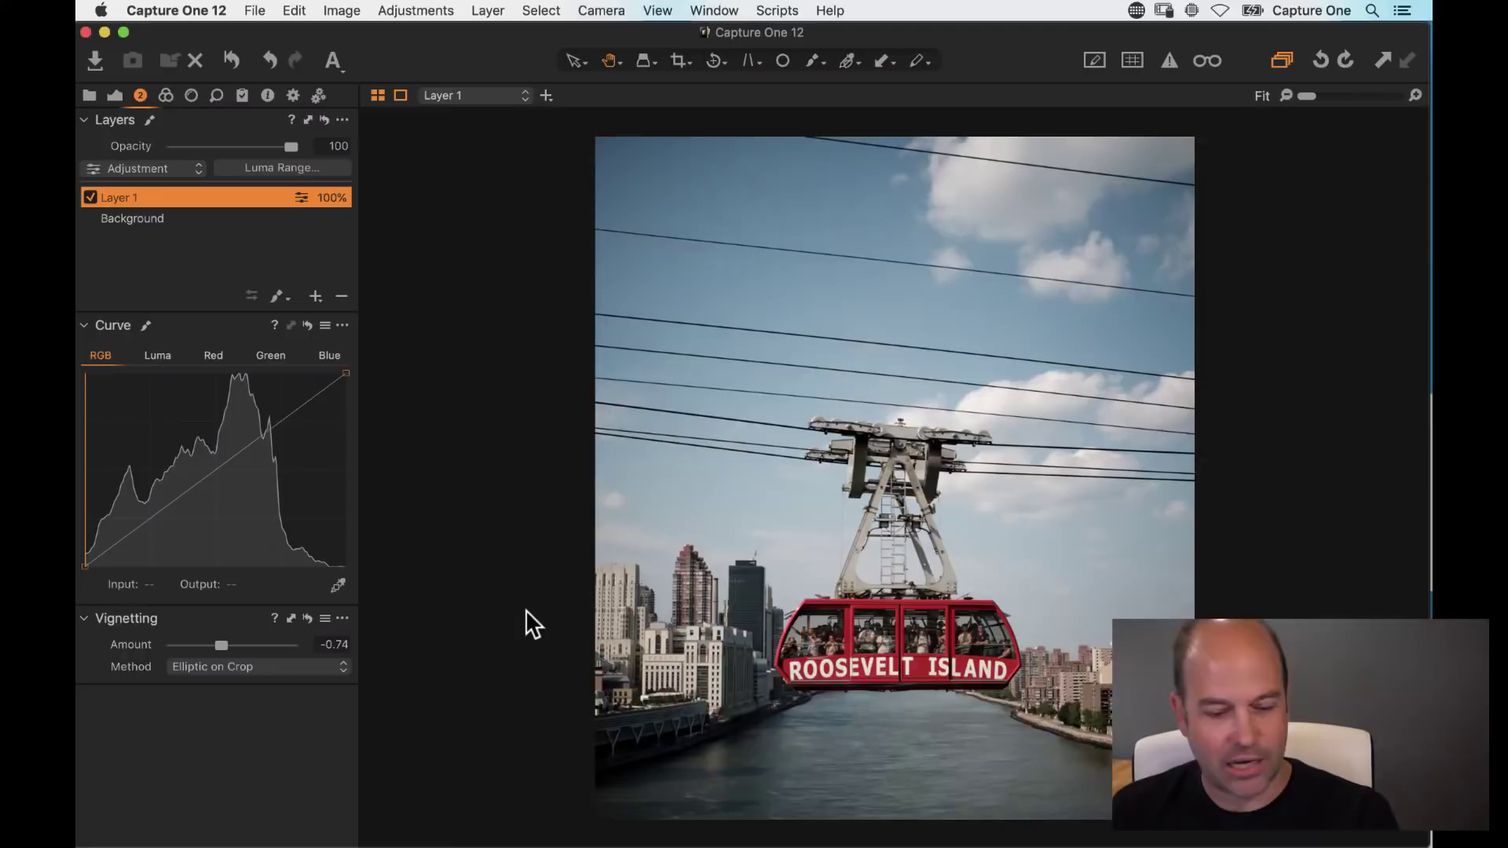
Step: Add a new filled adjustment layer to the cable car photo and display its mask
key(alt+super+l)
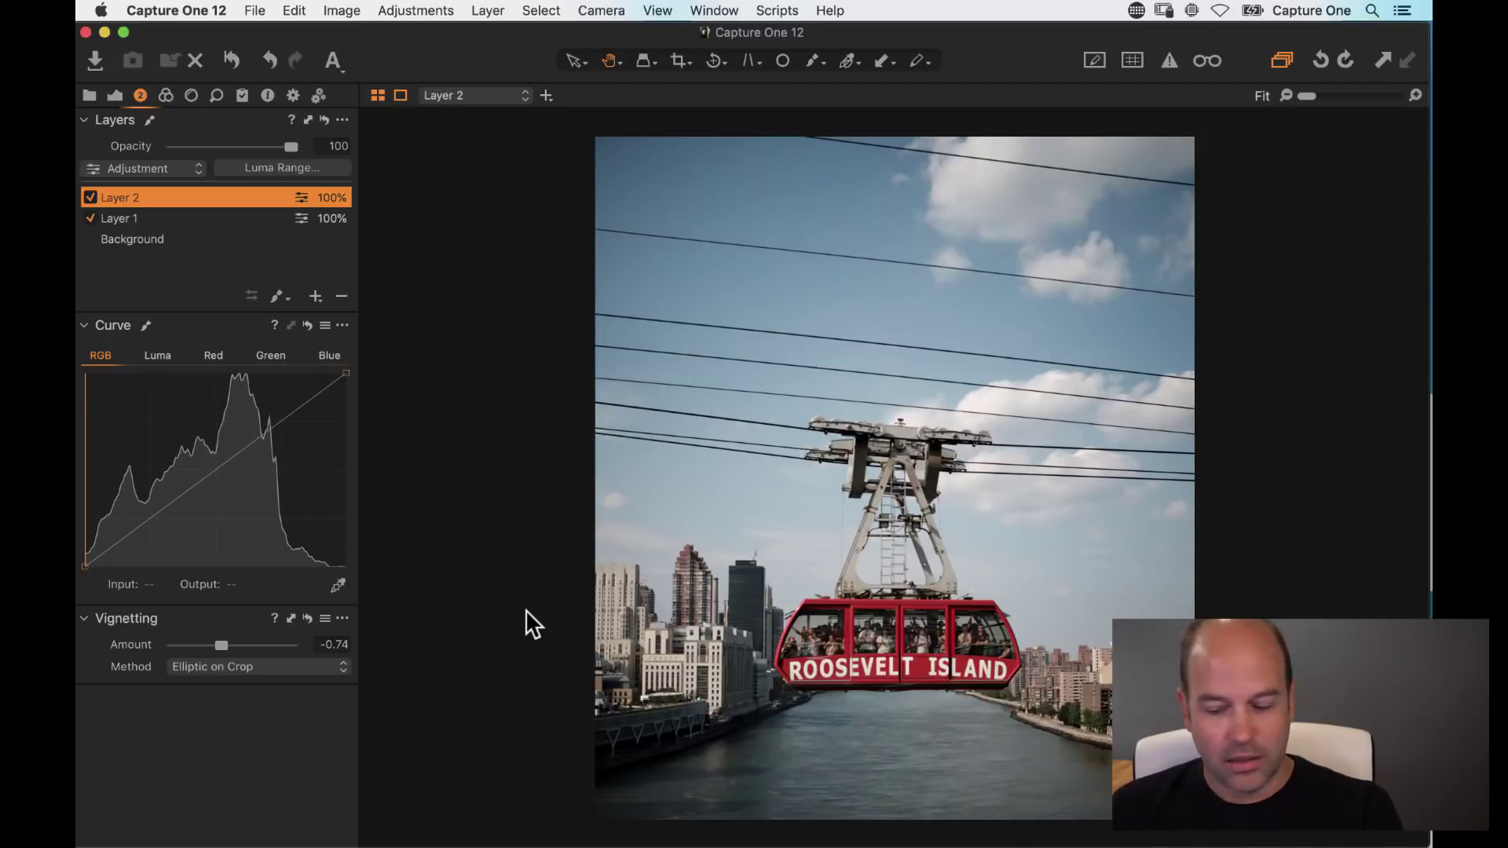
key(super+m)
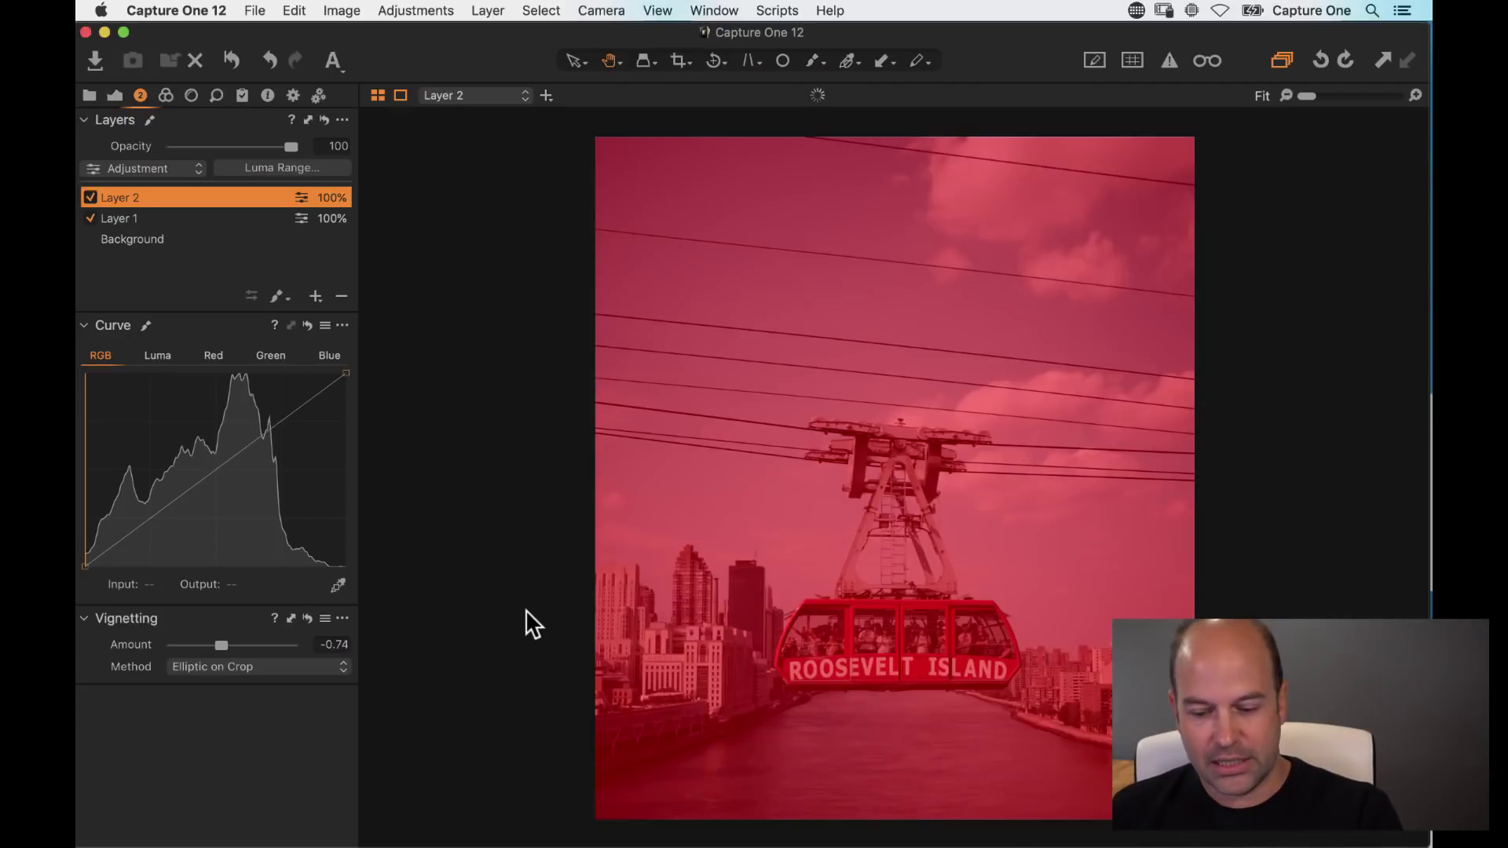
Step: Find the dark glacier cave photo DSC02983.ARW among the image thumbnails and open it in the viewer
key(alt+super+v)
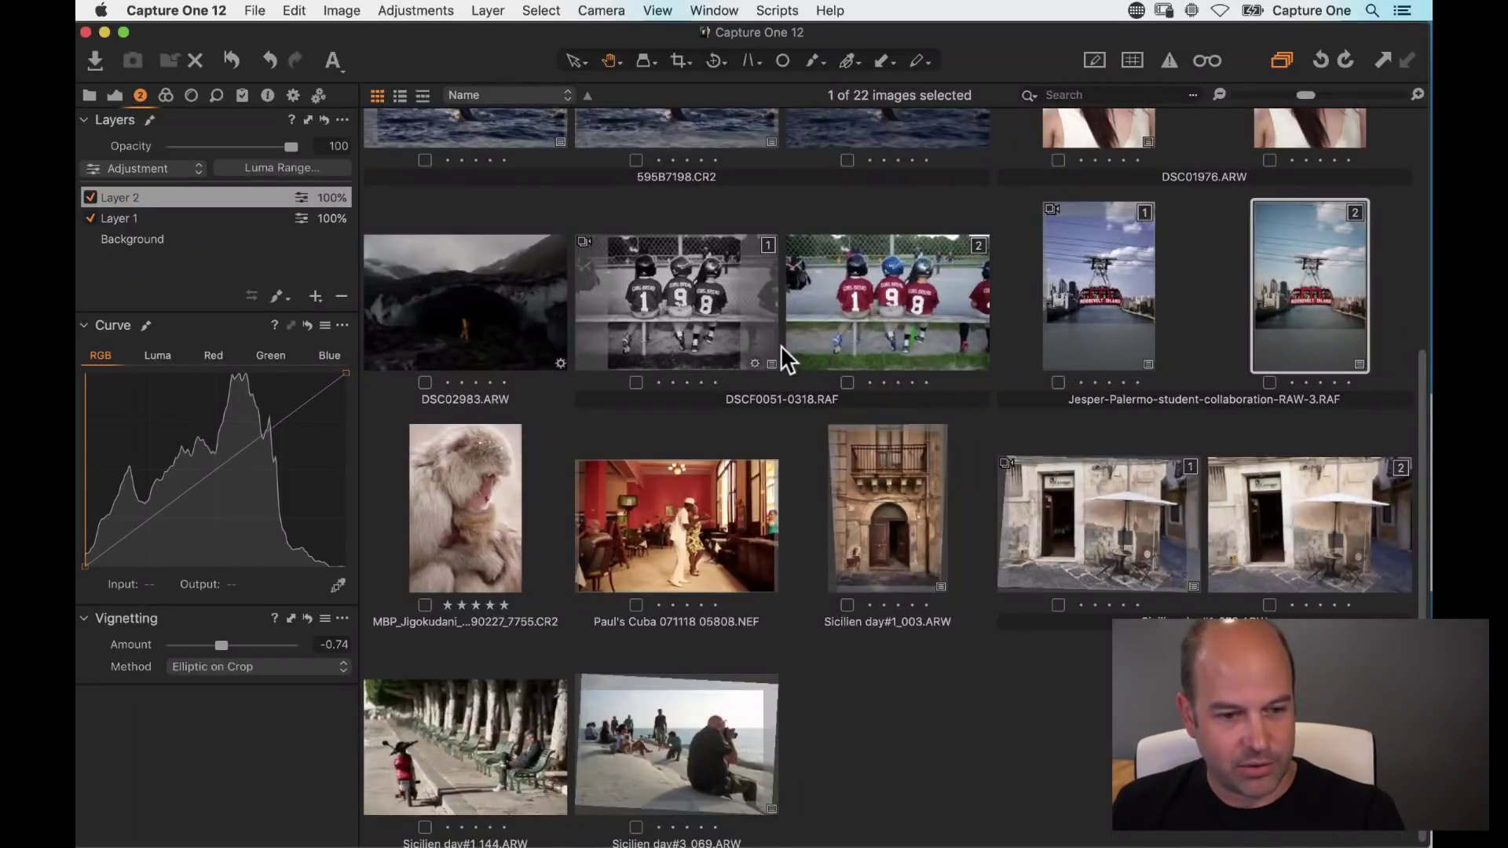
scroll(781, 346, up, 3)
scroll(796, 383, down, 3)
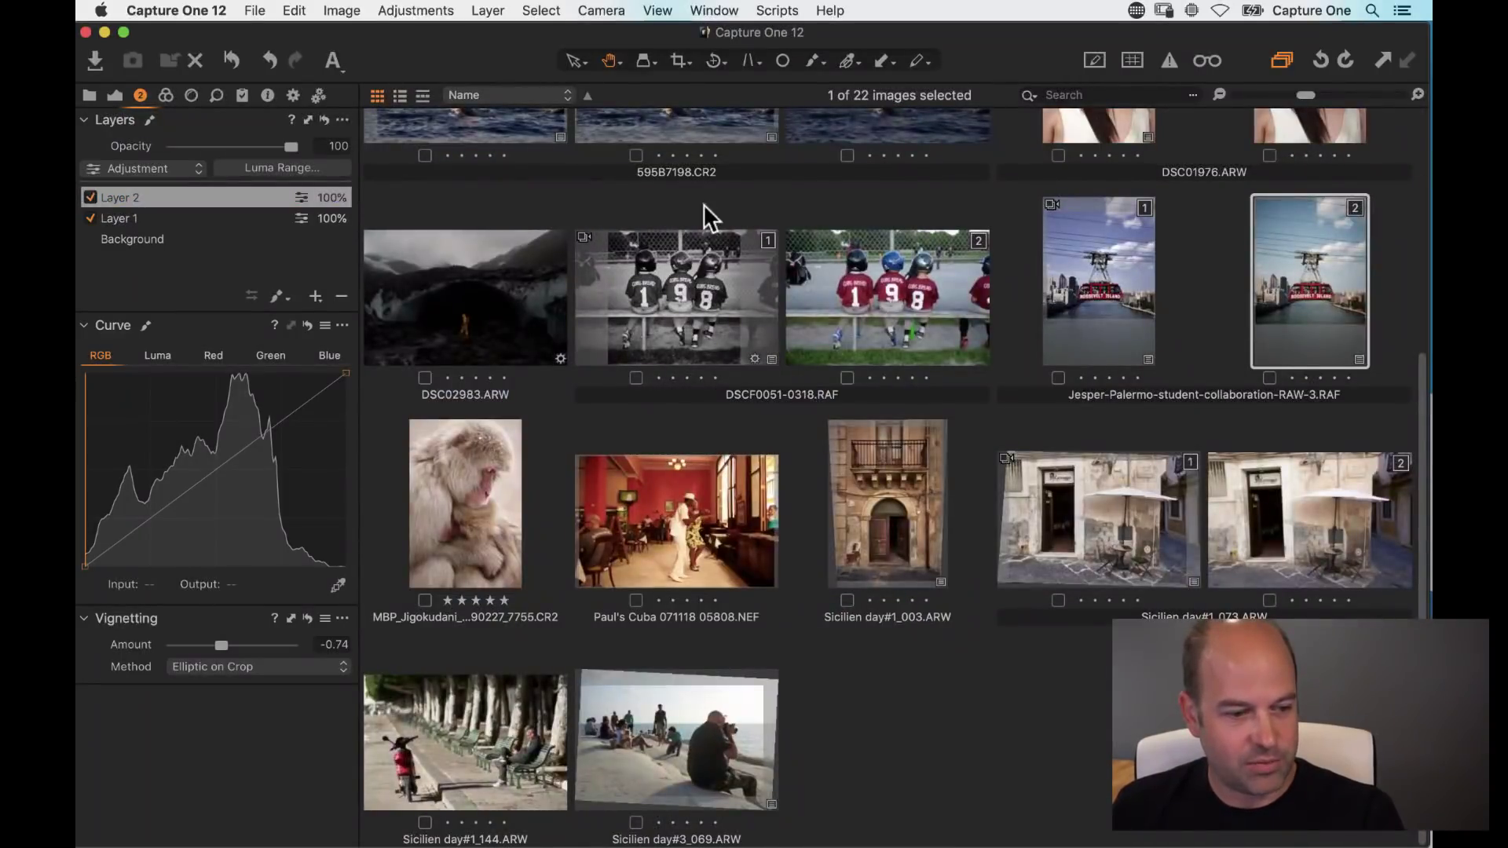
click(526, 337)
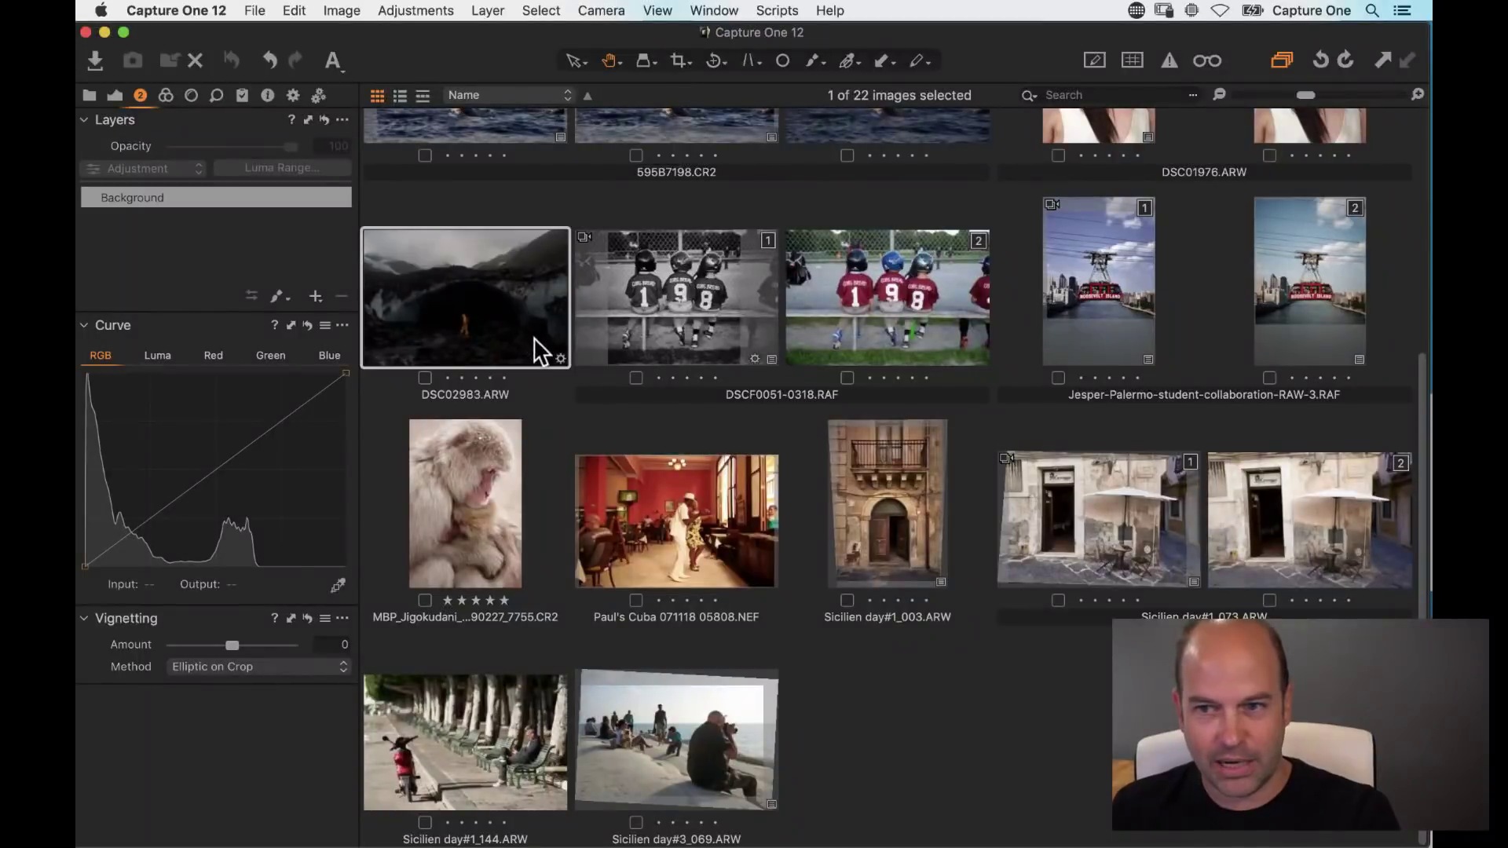
double_click(534, 337)
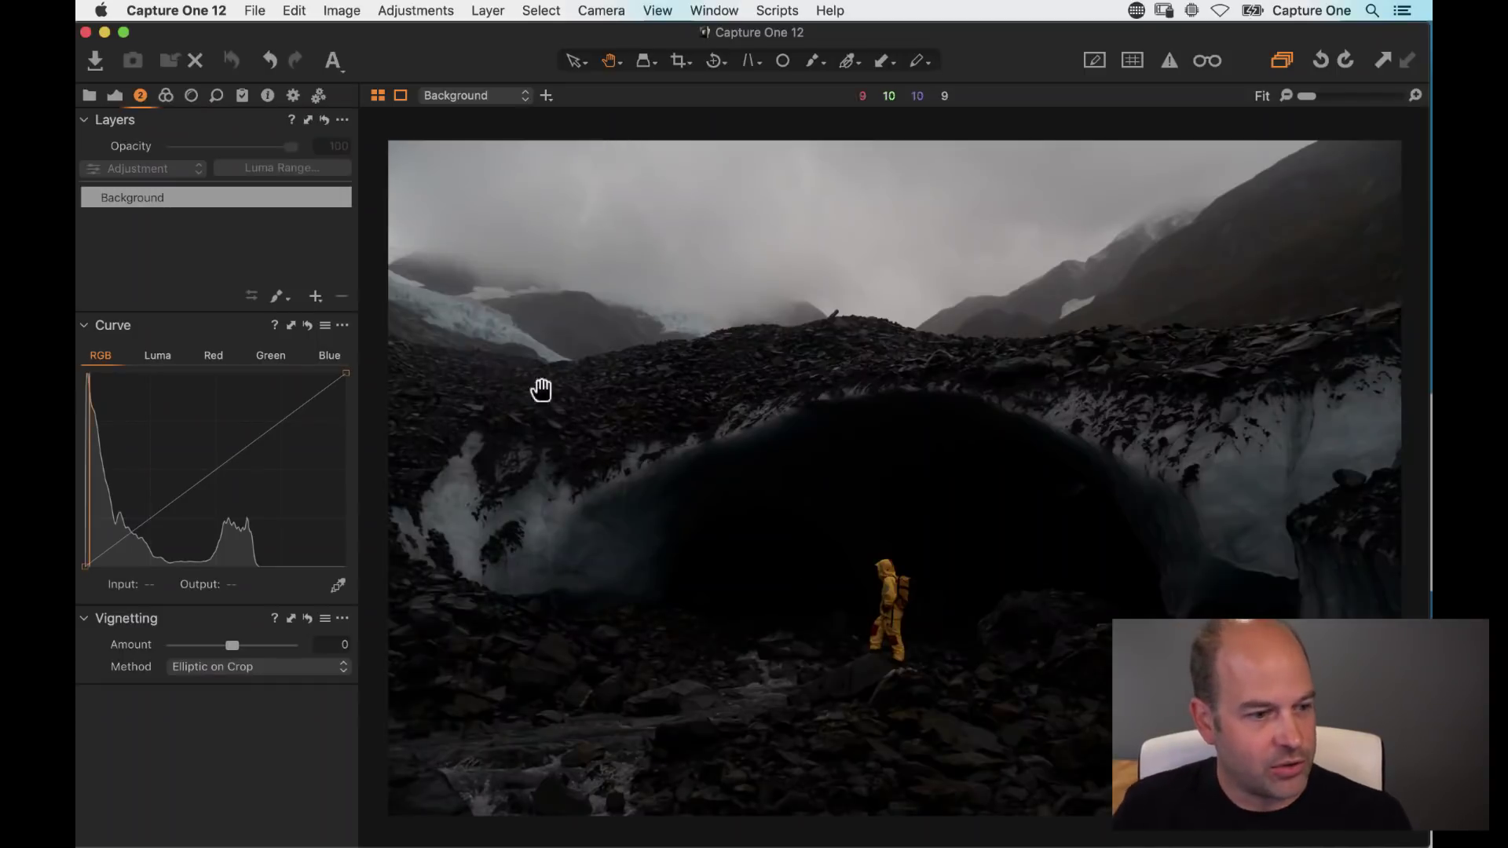
Step: Add a filled adjustment layer to the glacier cave photo and display its grayscale mask
drag(218, 61, 222, 60)
click(355, 38)
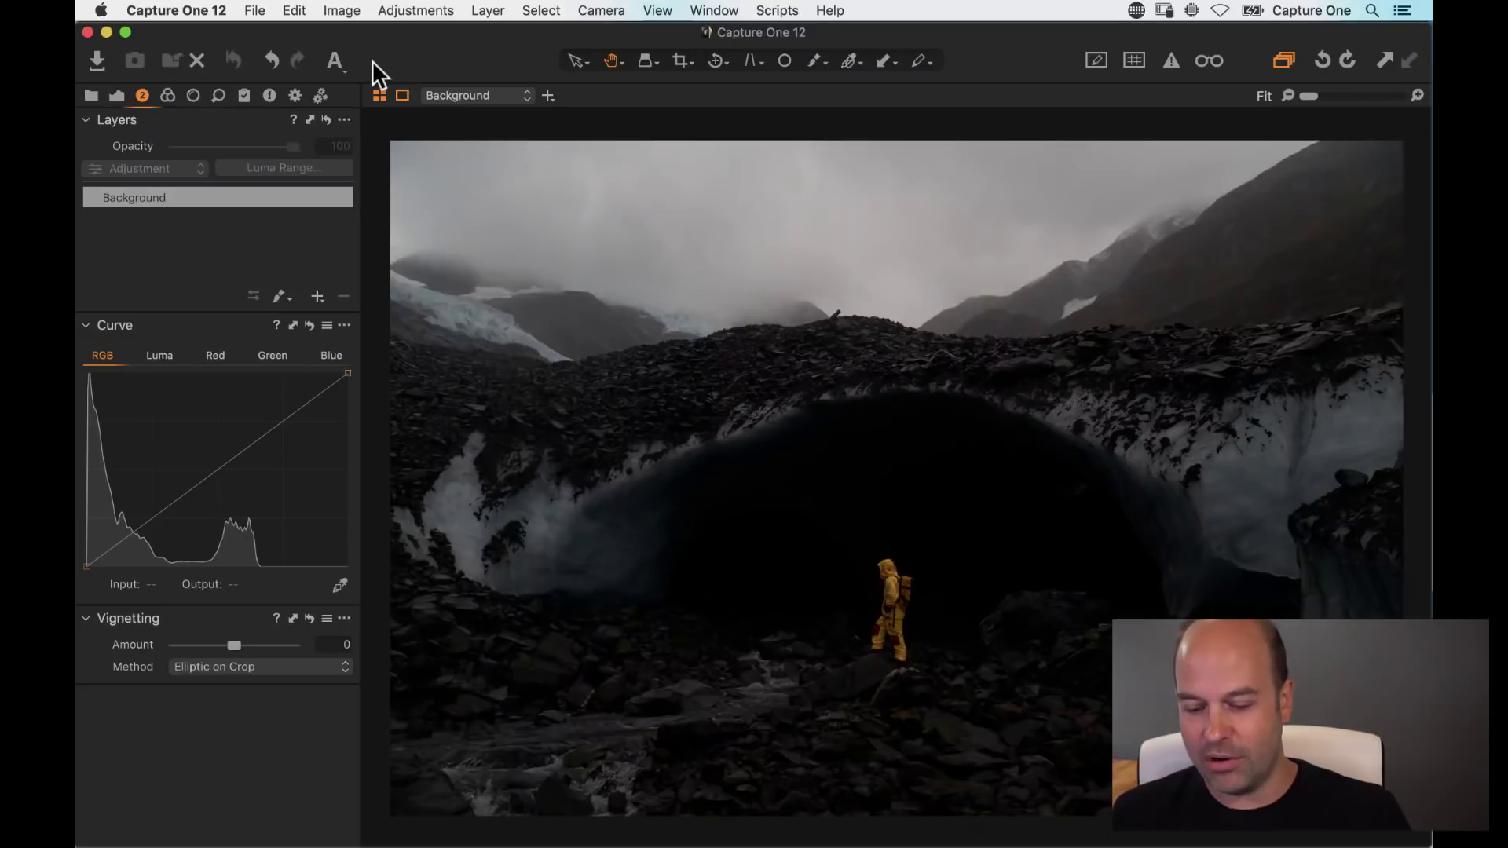
key(super+shift+l)
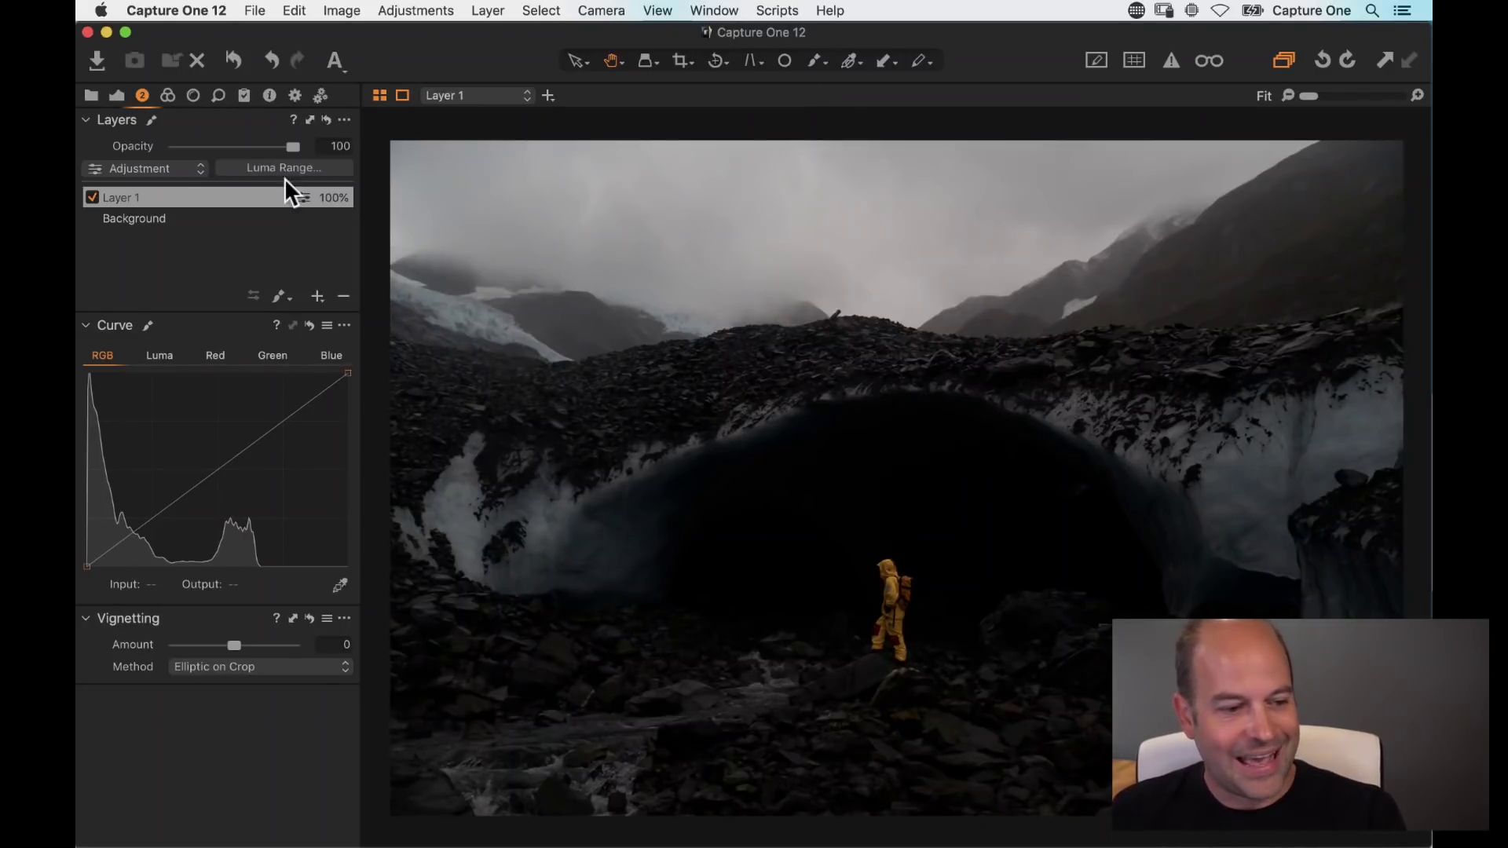
mouse_move(278, 294)
mouse_down()
mouse_move(286, 430)
mouse_move(479, 430)
mouse_move(442, 432)
mouse_up()
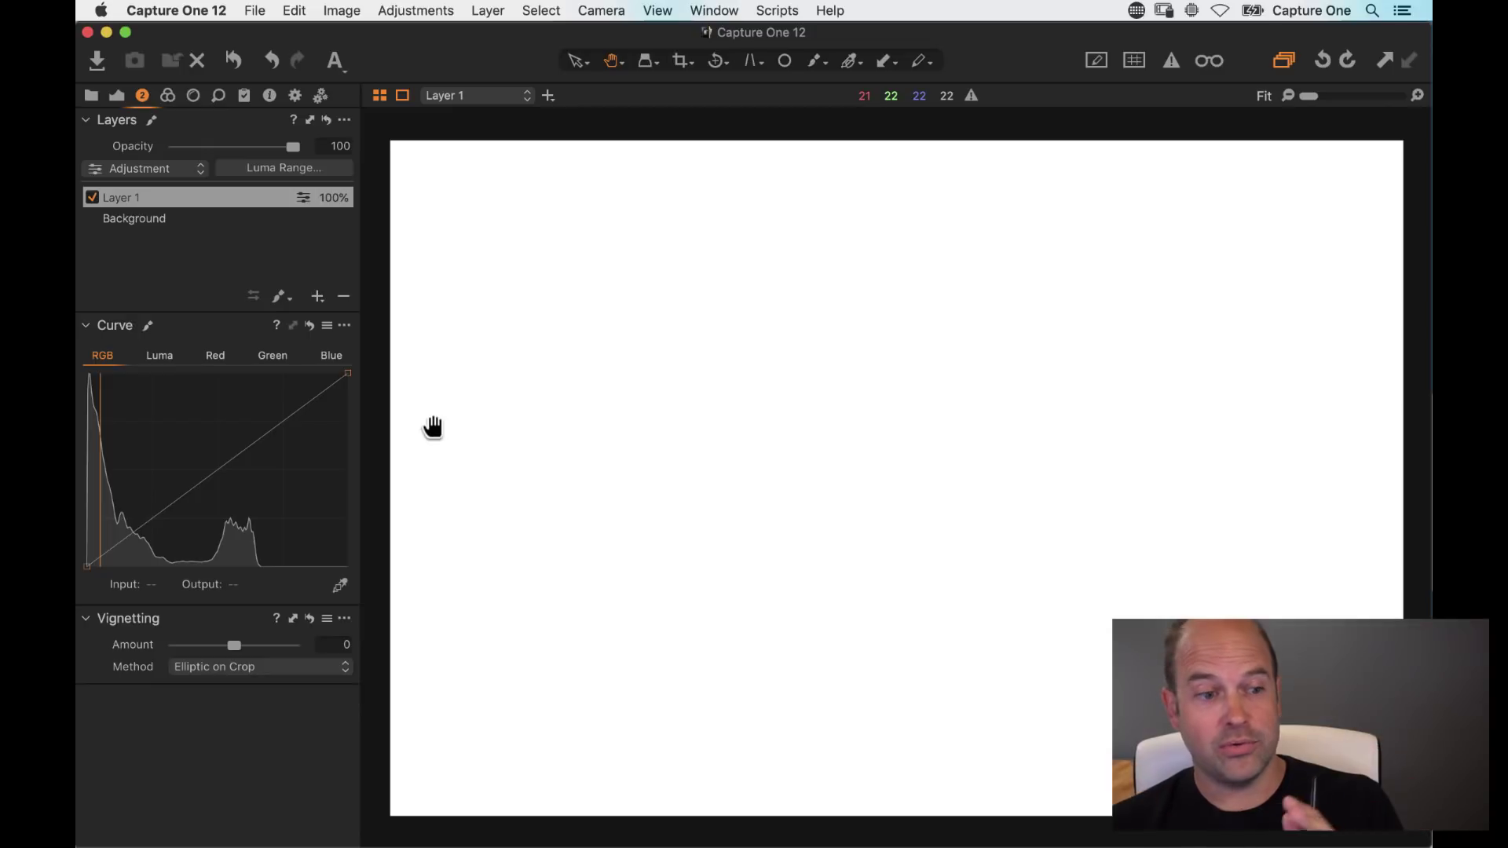
Step: Open the luma range of Layer 1 and set the range to 9–71 with a falloff of 0–91
click(281, 168)
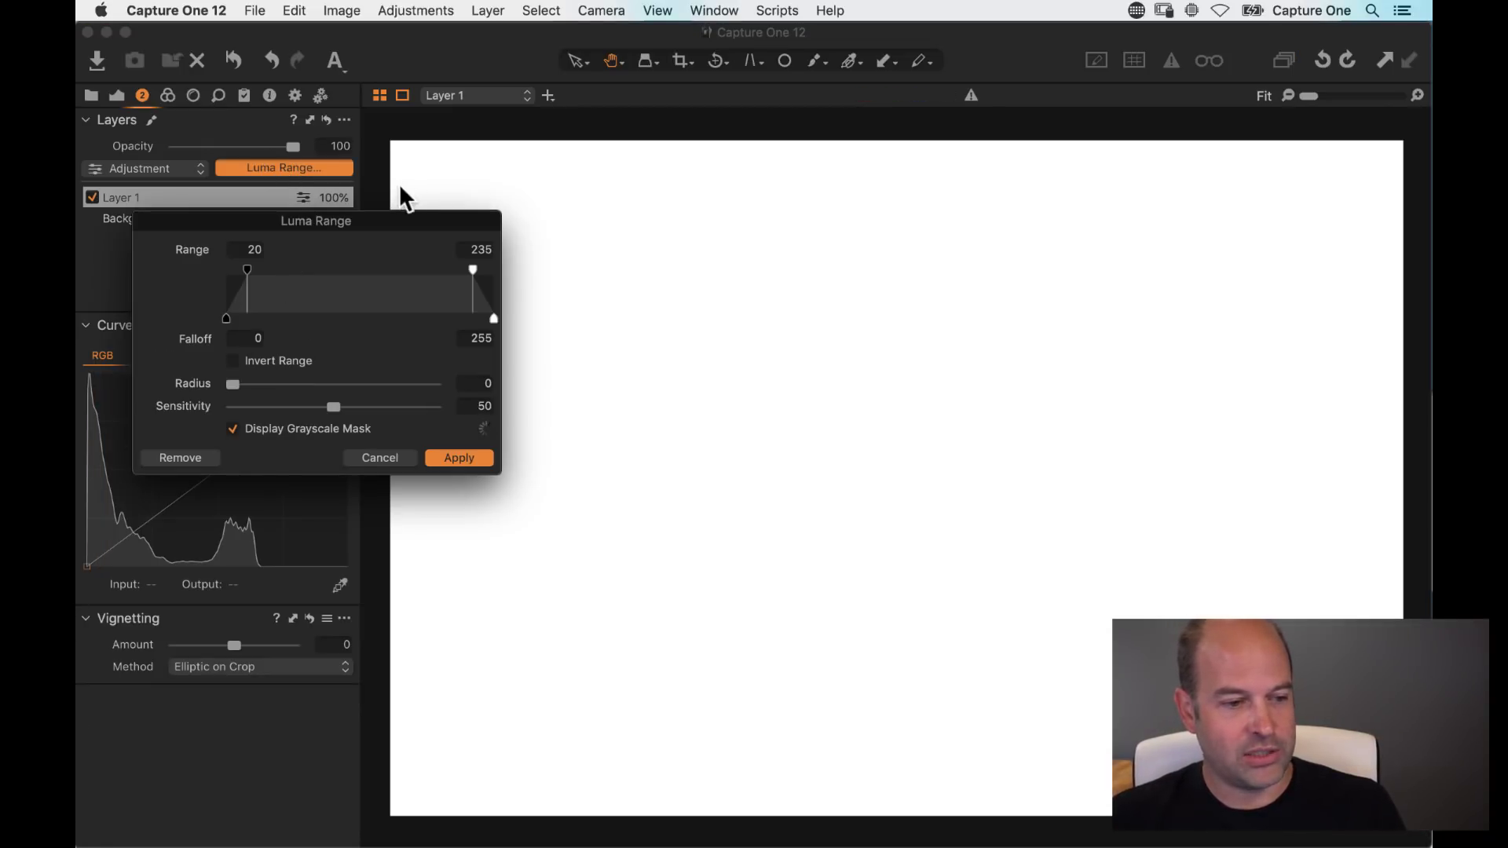
drag(391, 224, 434, 336)
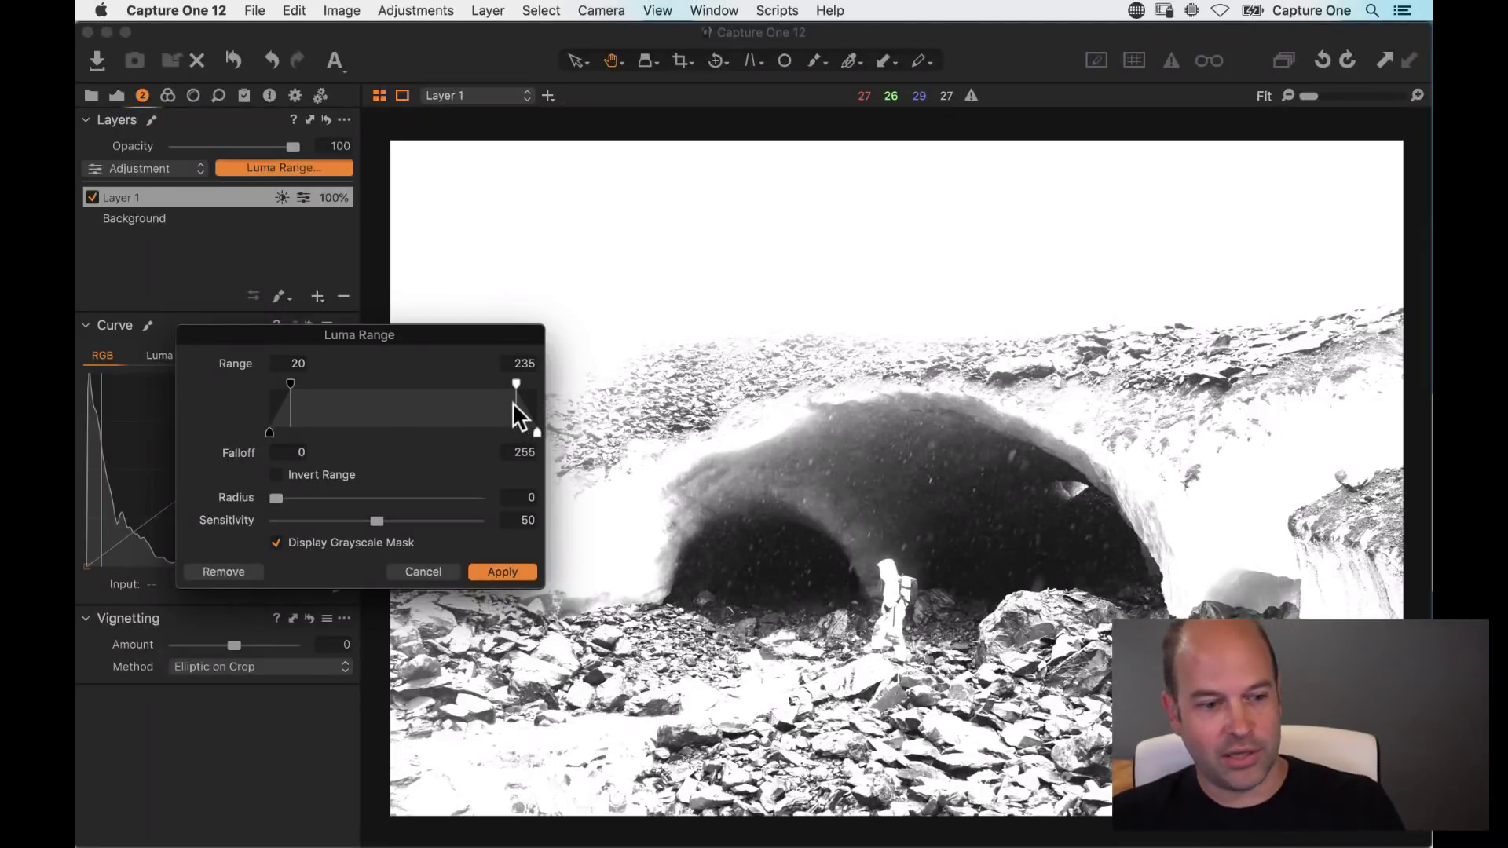
drag(516, 384, 361, 384)
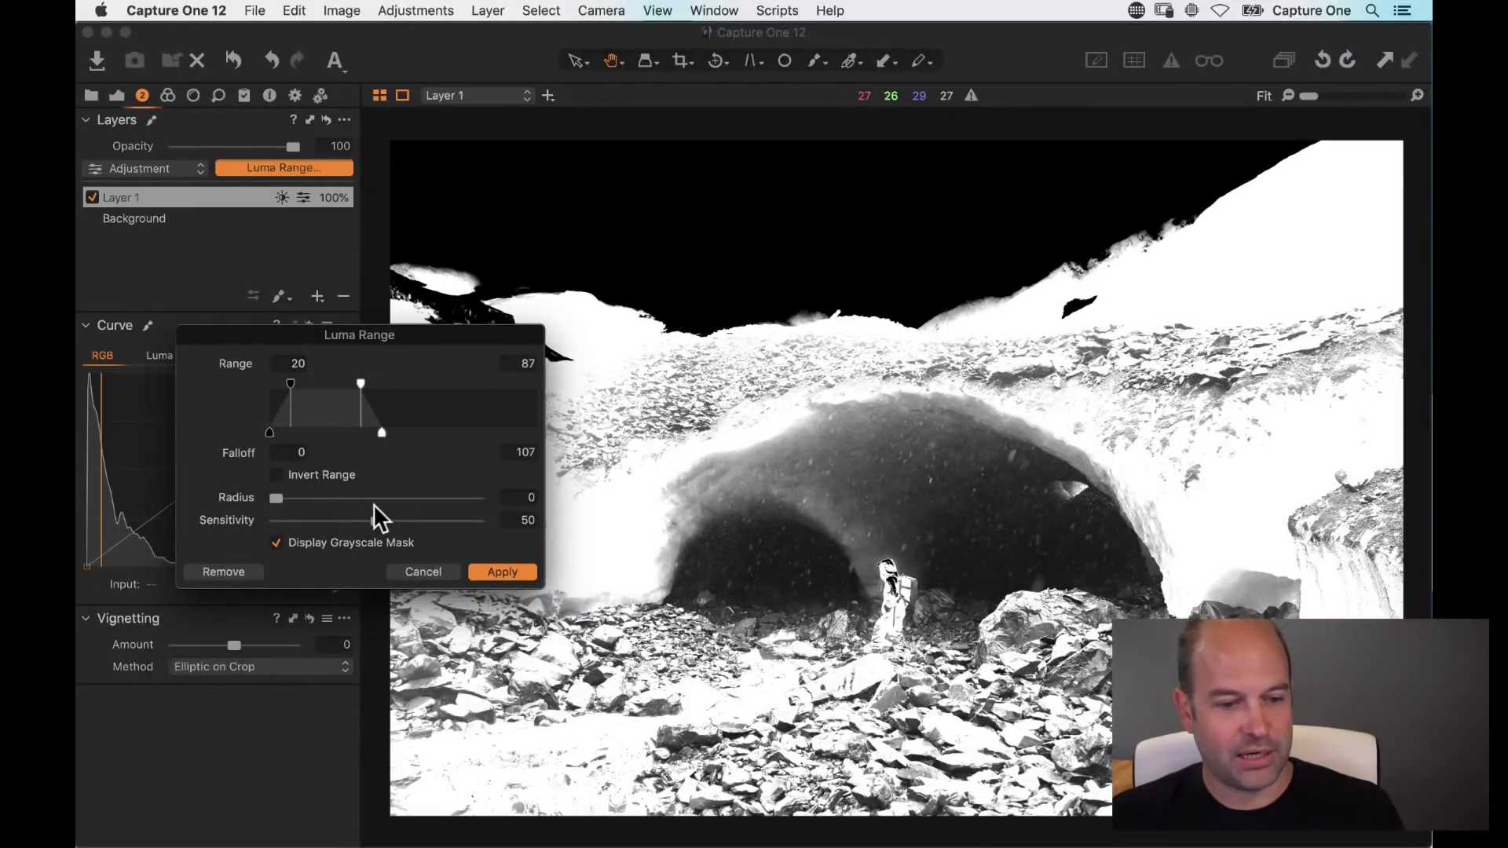
drag(360, 384, 343, 384)
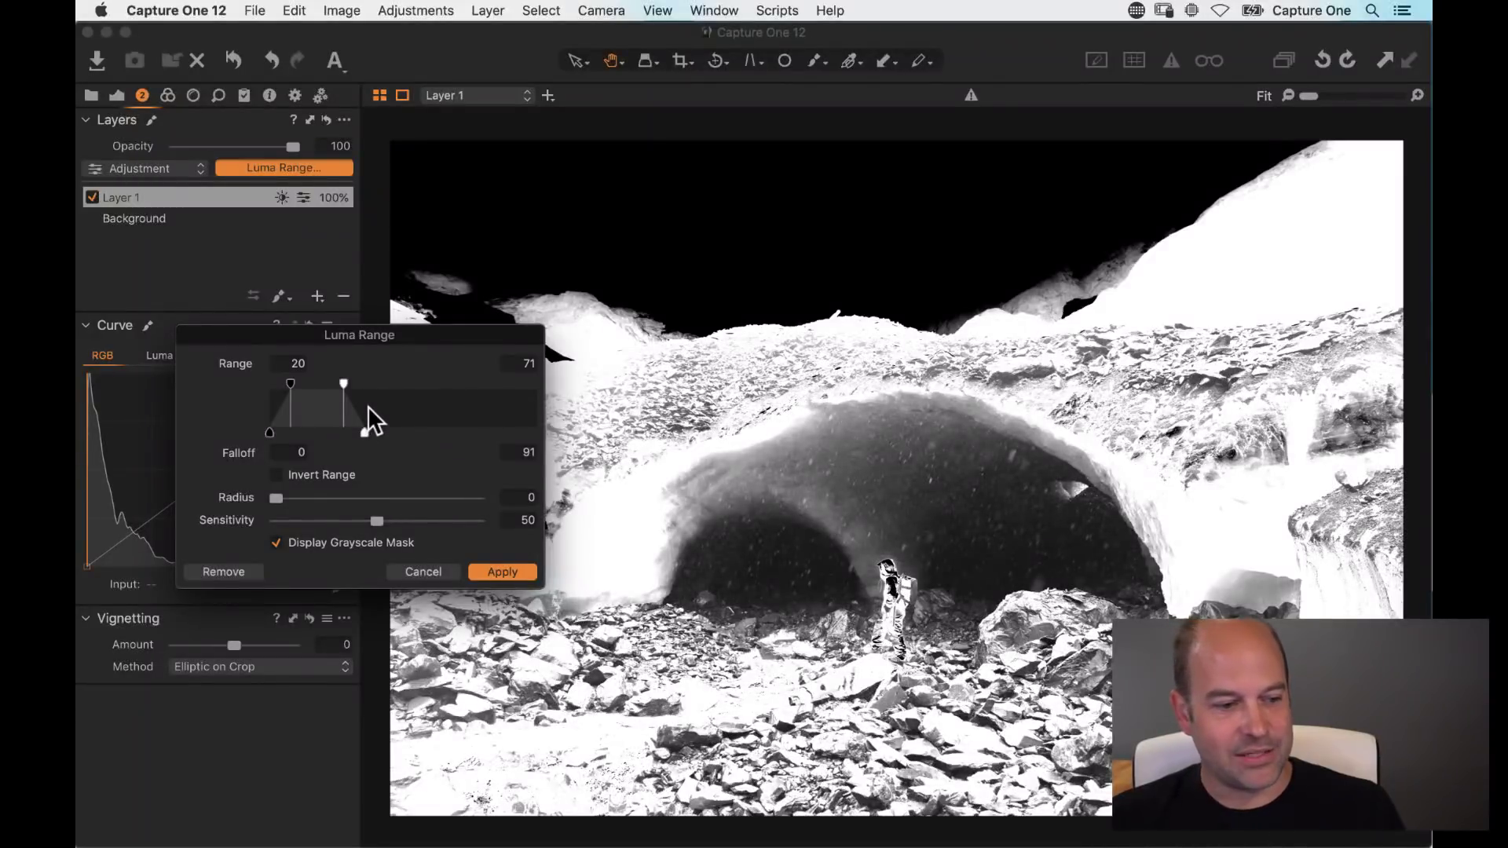
drag(290, 385, 220, 385)
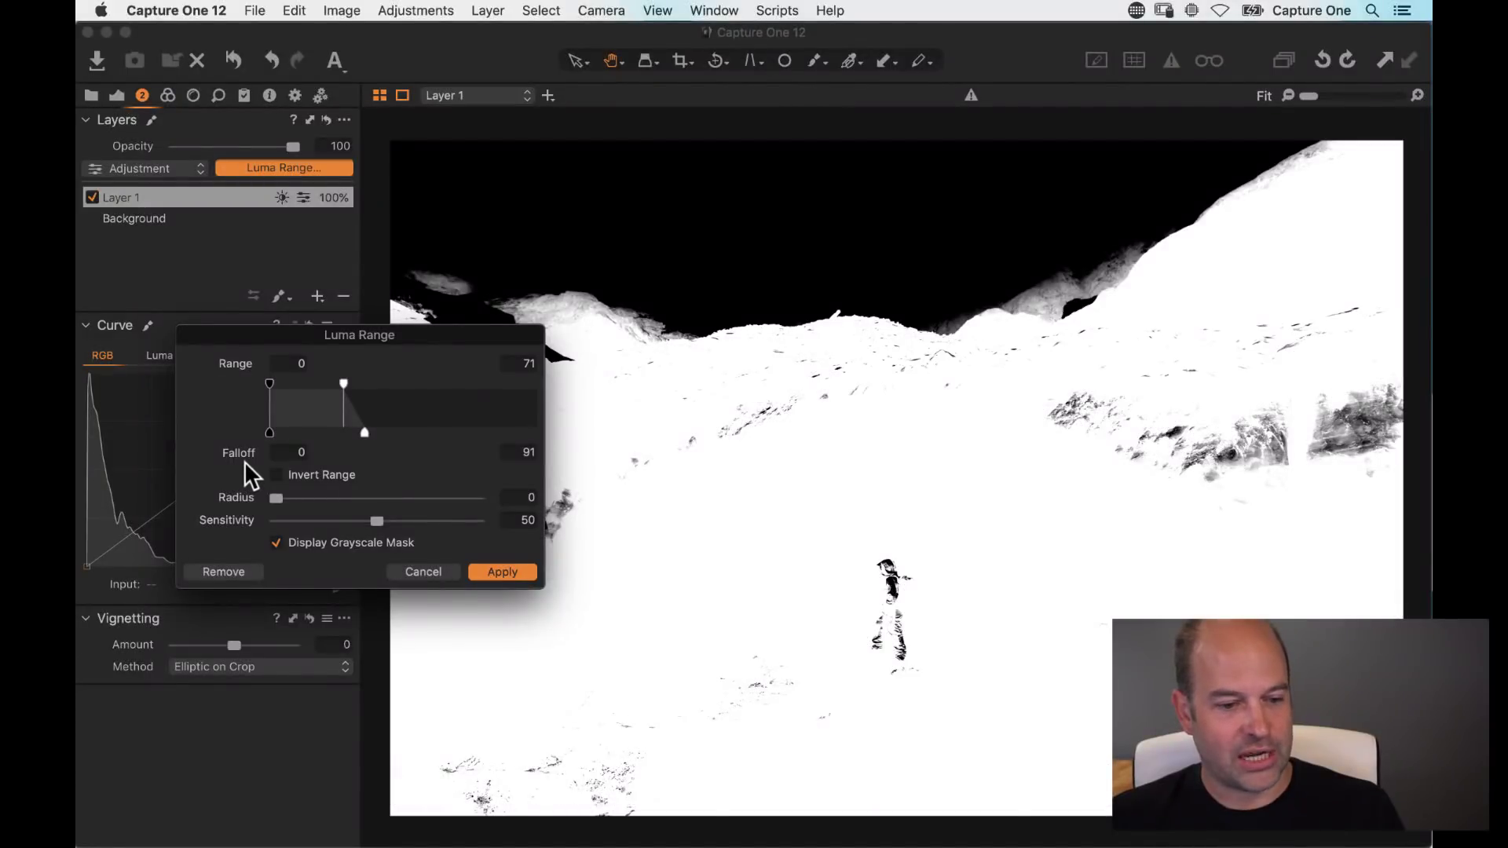
drag(270, 383, 242, 439)
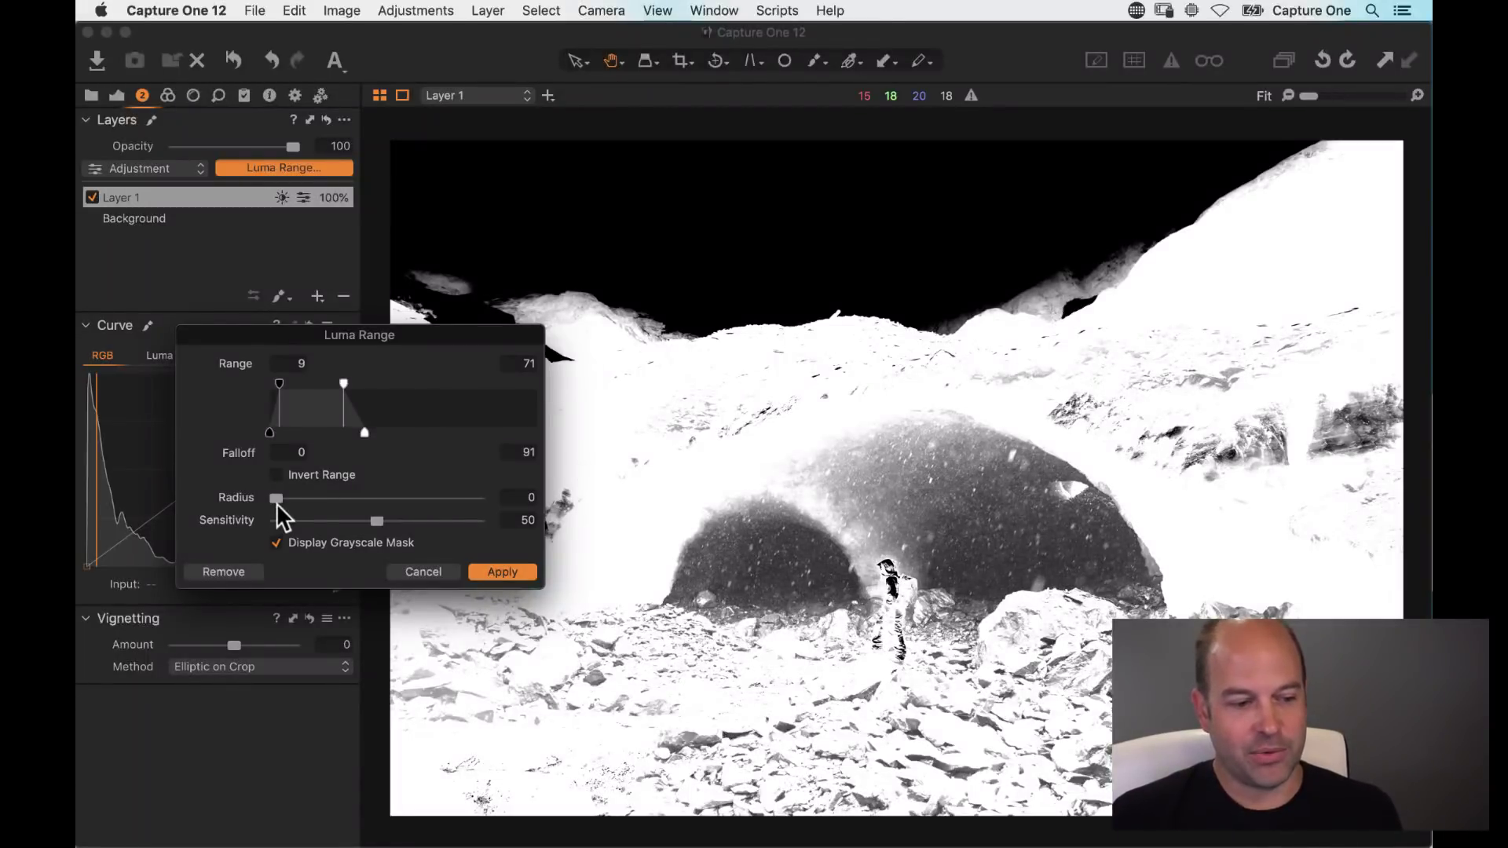
Step: Set the luma range radius to 44.6 and sensitivity to 87, apply the mask and hide its display
drag(276, 498, 410, 498)
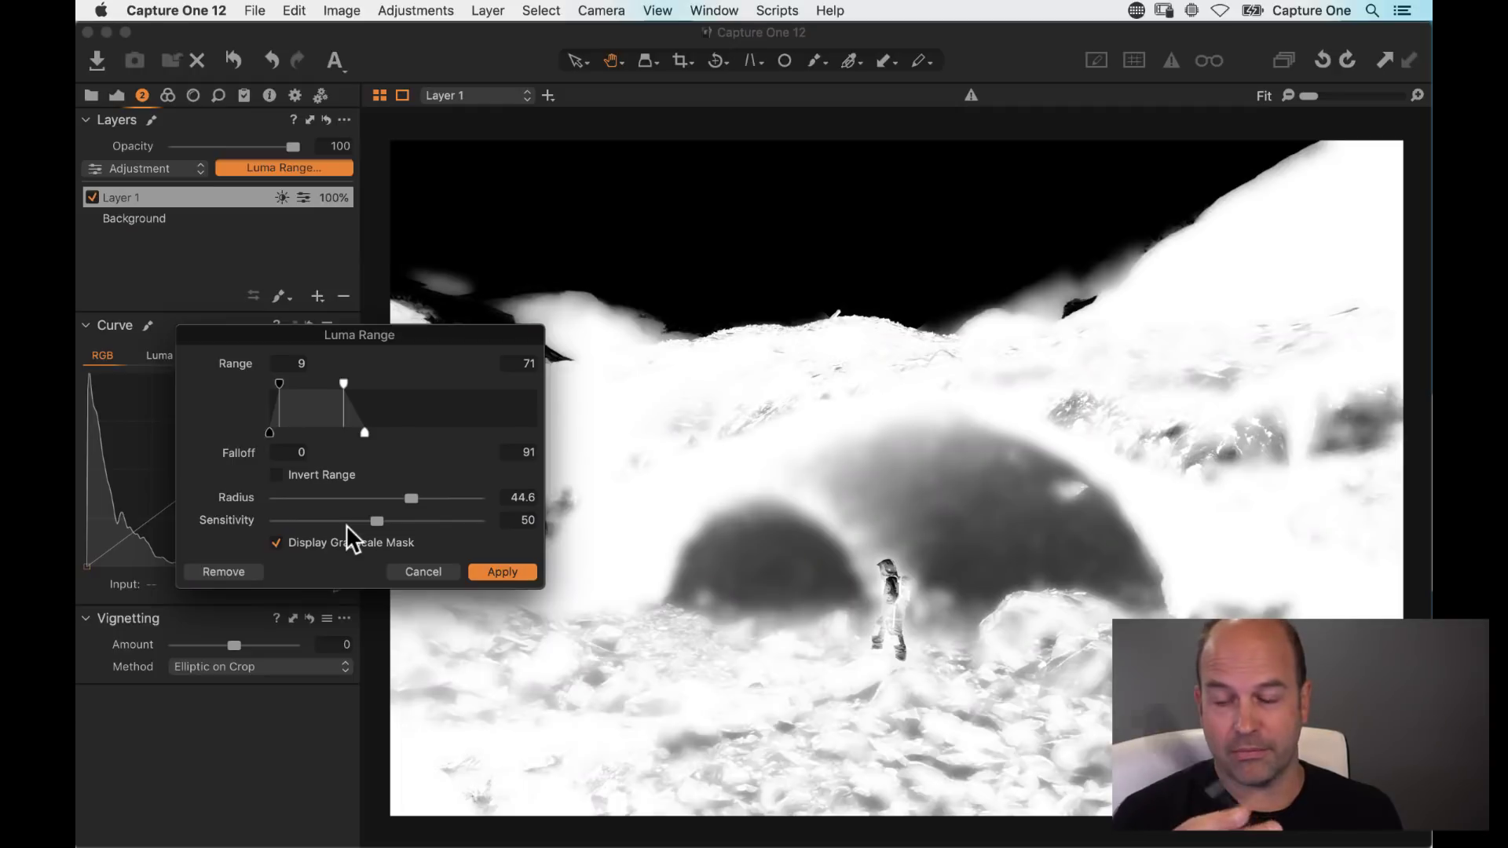
drag(379, 521, 232, 530)
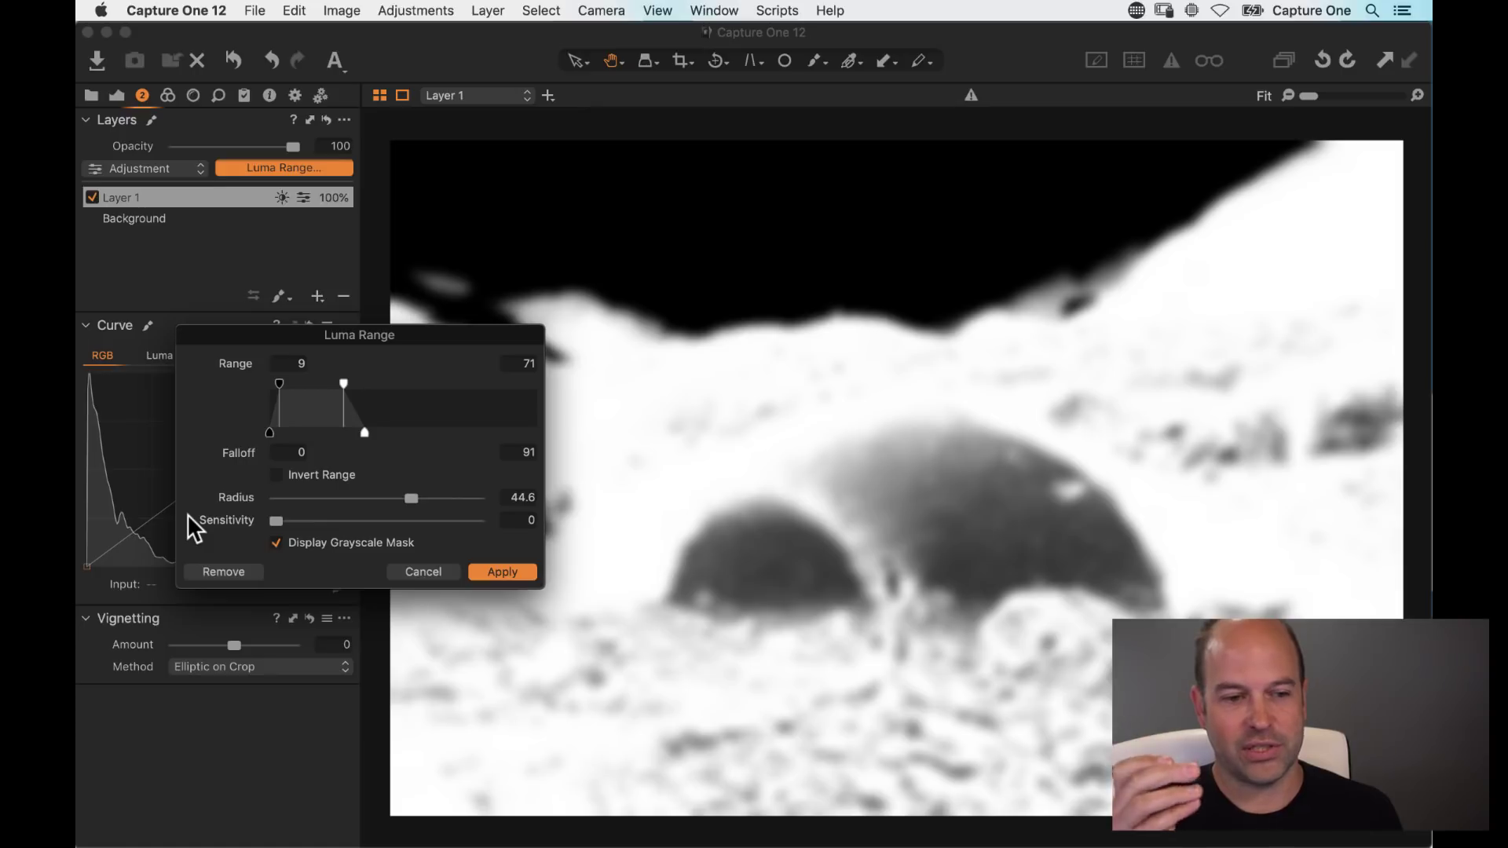
drag(276, 520, 656, 534)
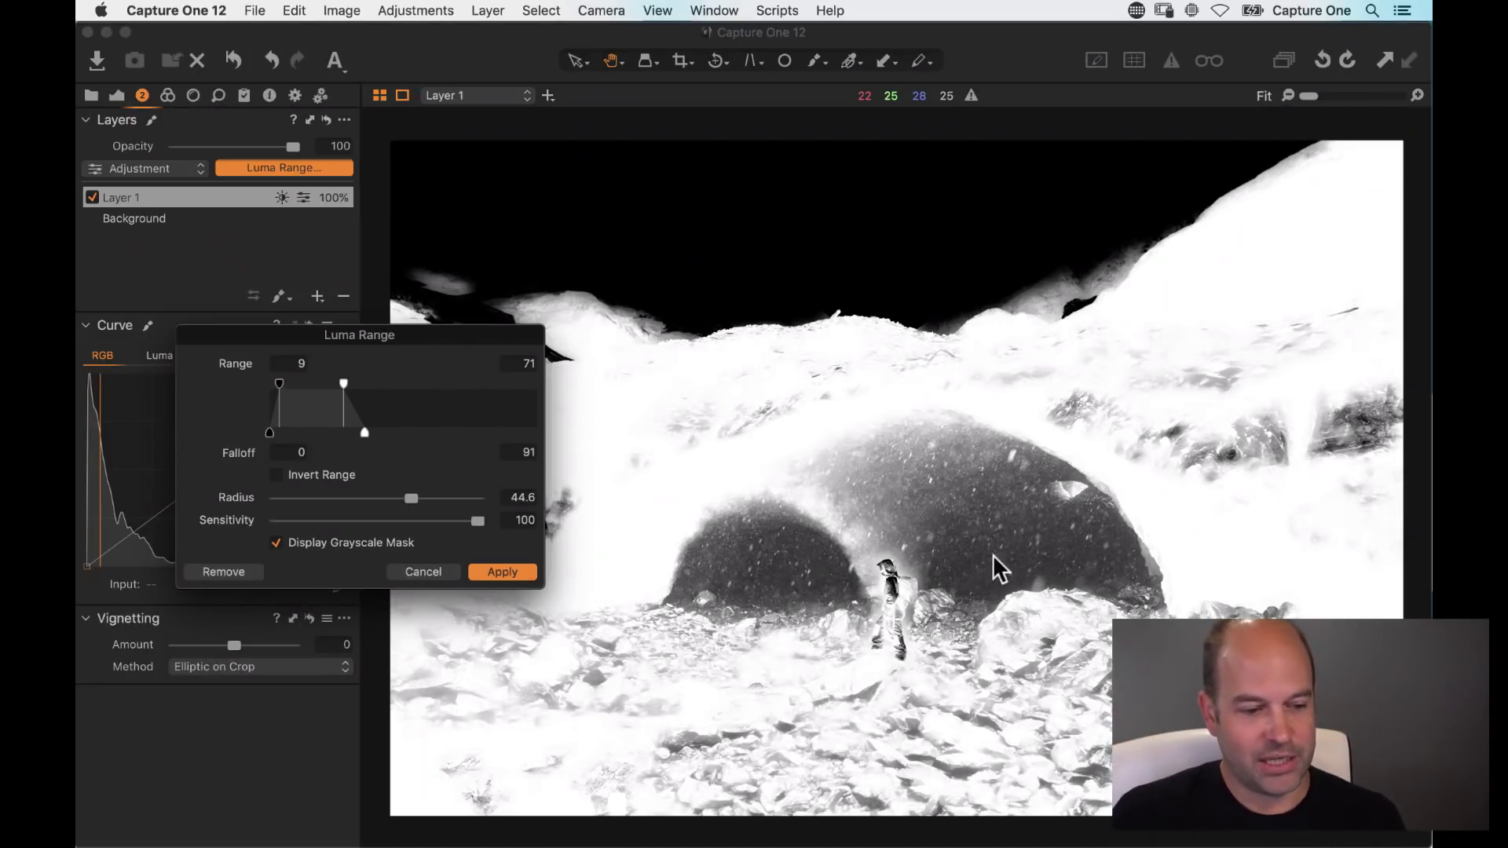
drag(476, 522, 450, 521)
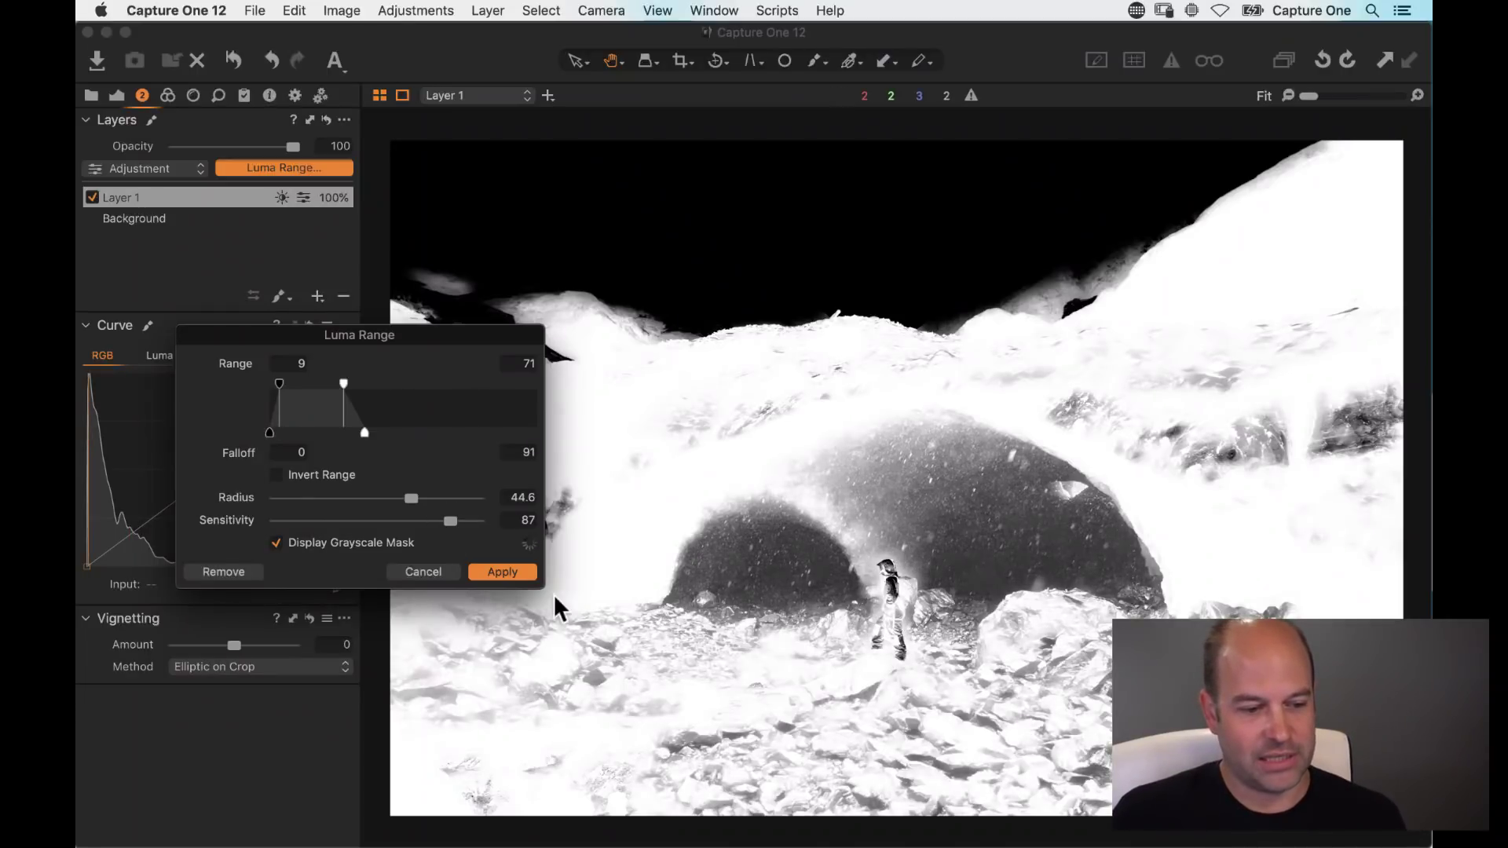
key(Return)
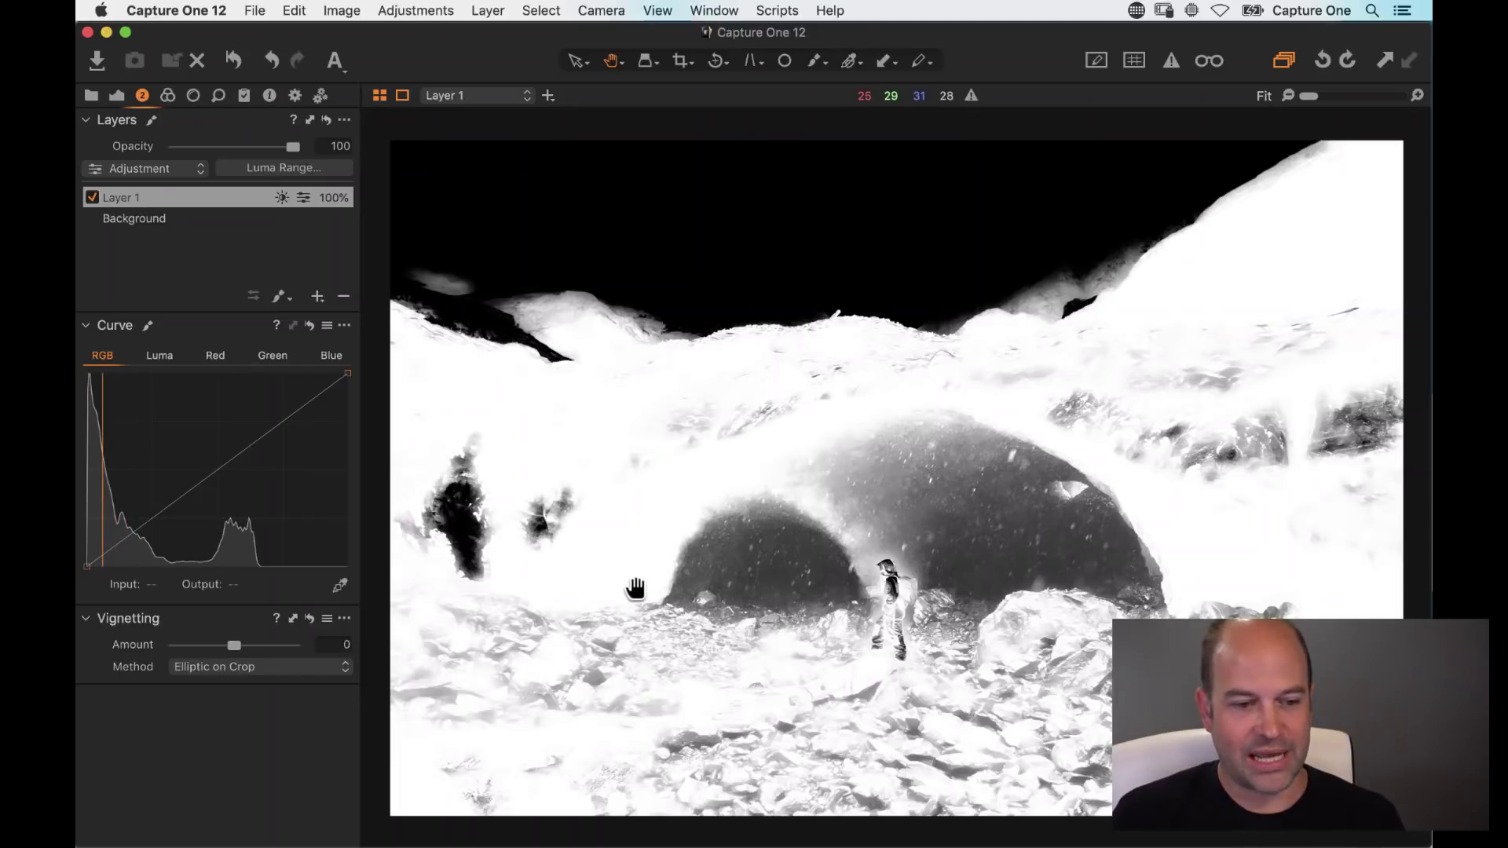
key(m)
key(m)
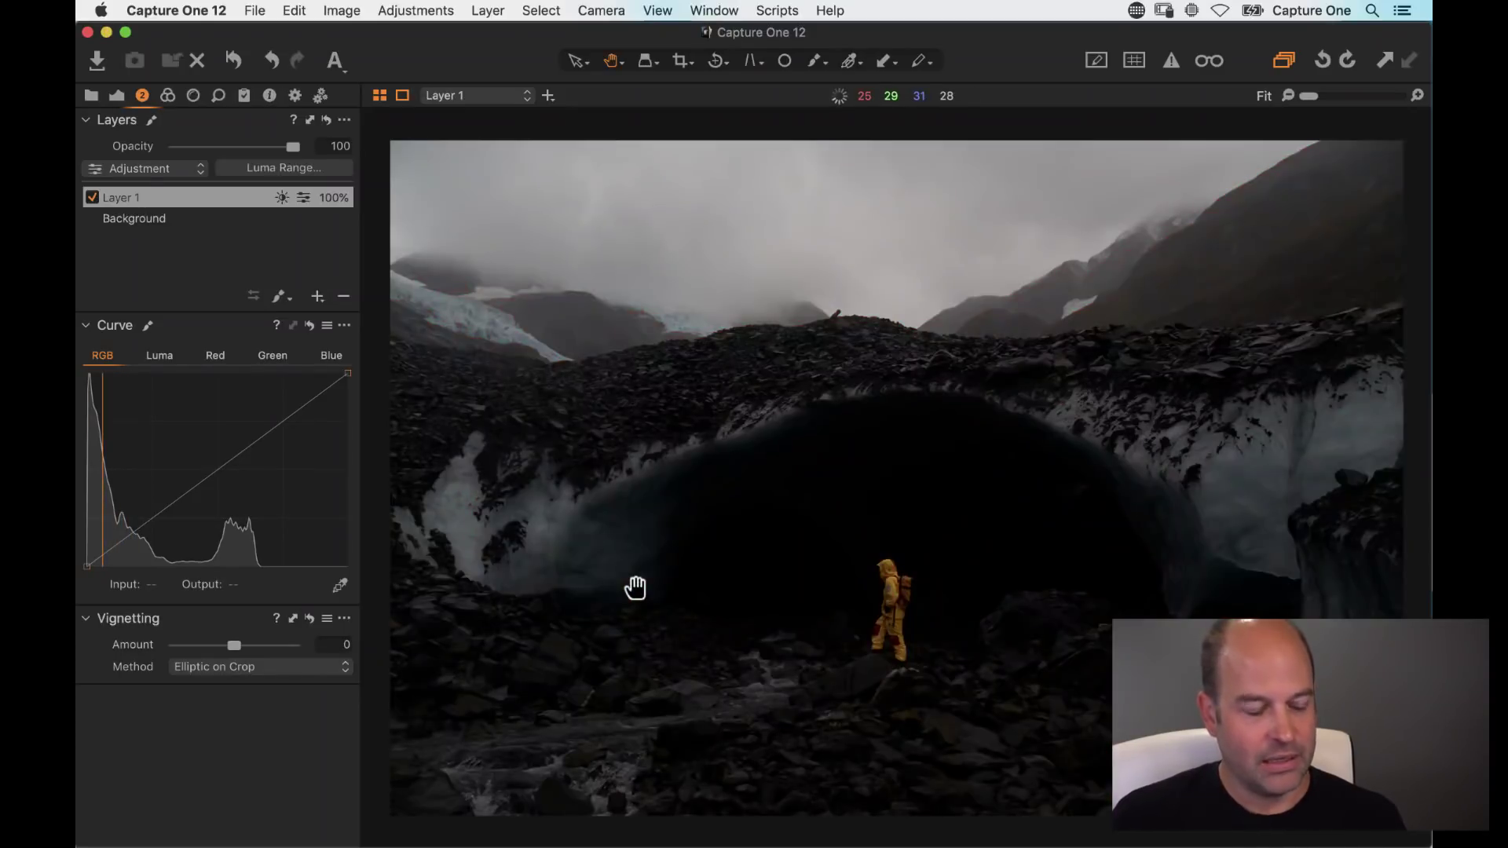
Step: Try an exposure of 1.47 on Layer 1 and reset it to 0
click(116, 92)
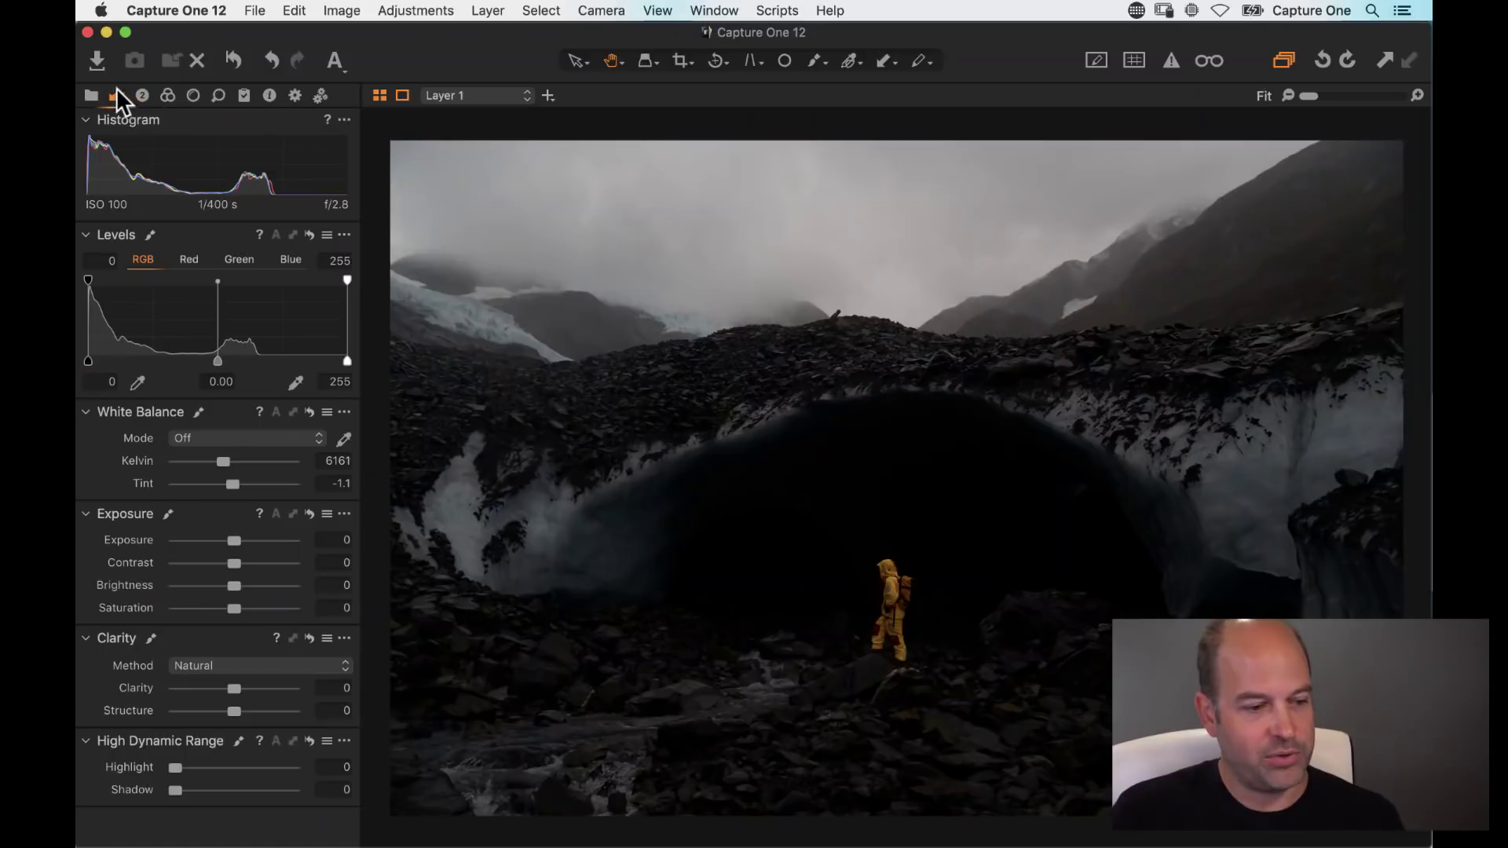
drag(233, 540, 255, 542)
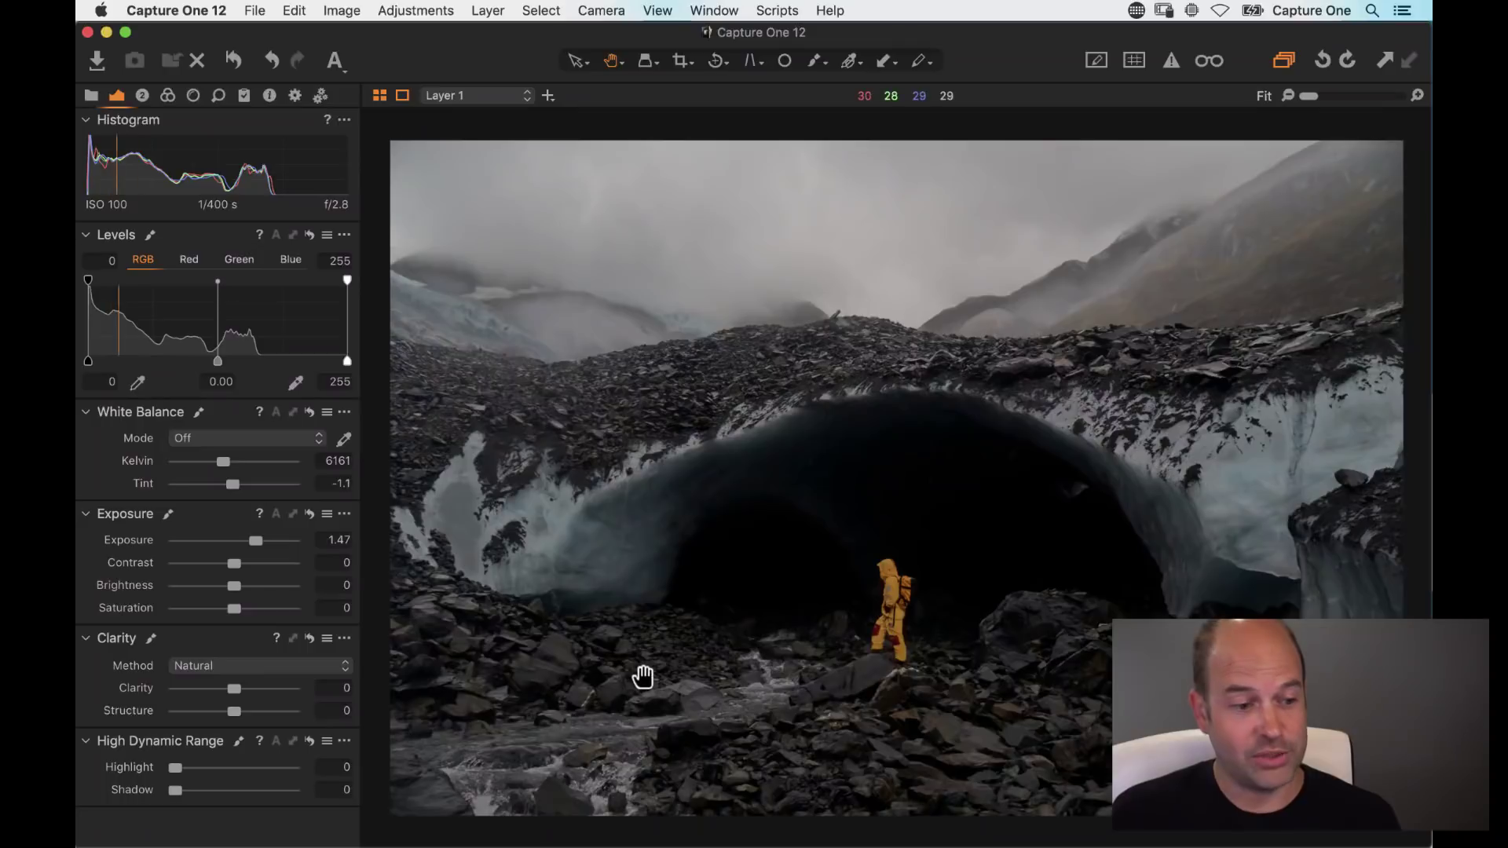
double_click(237, 539)
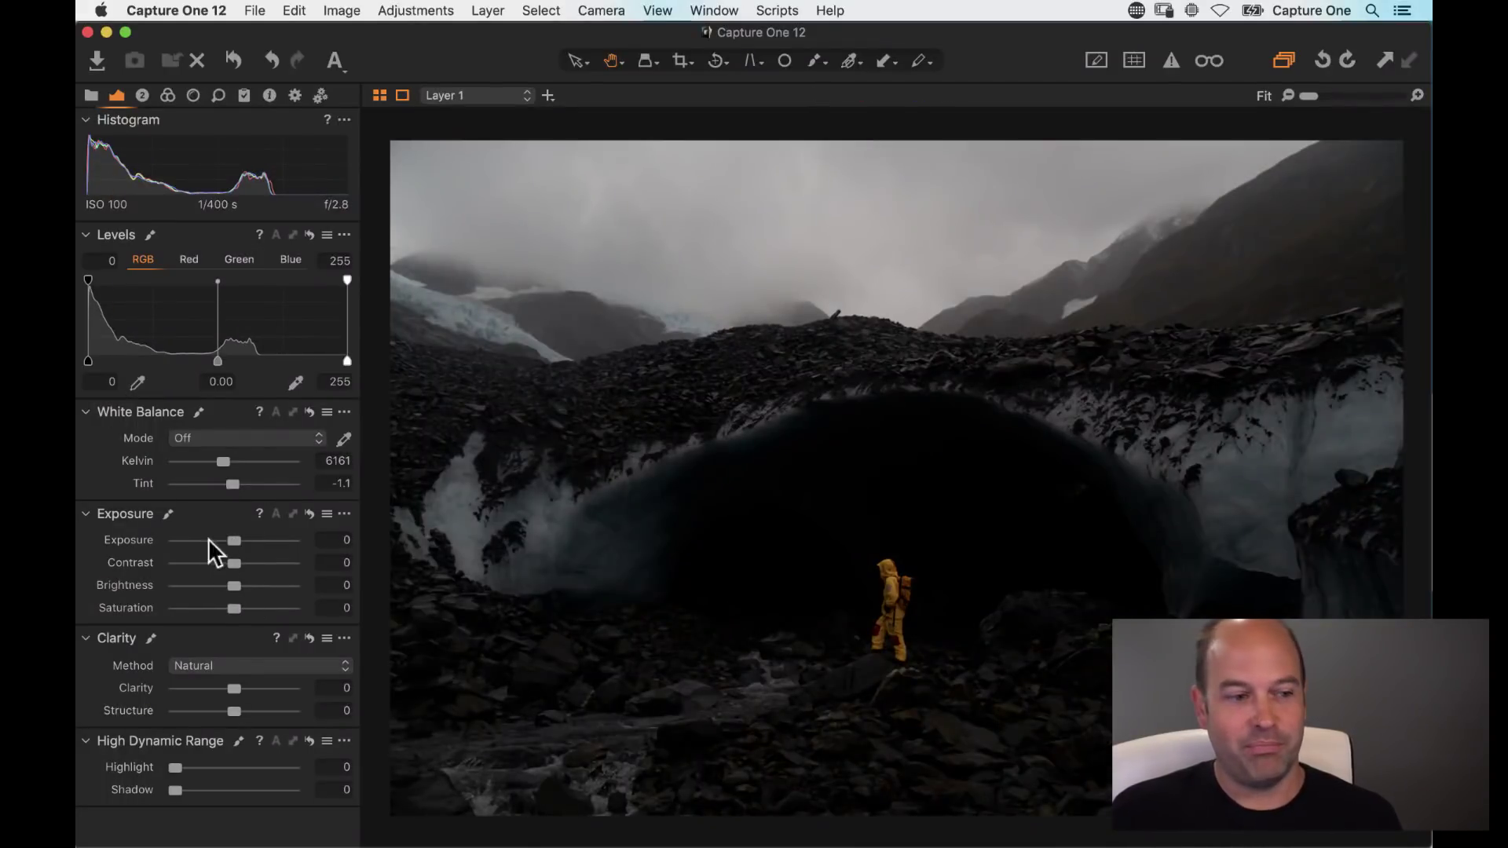
Step: Select the Background layer and set its exposure to 0.75
click(506, 95)
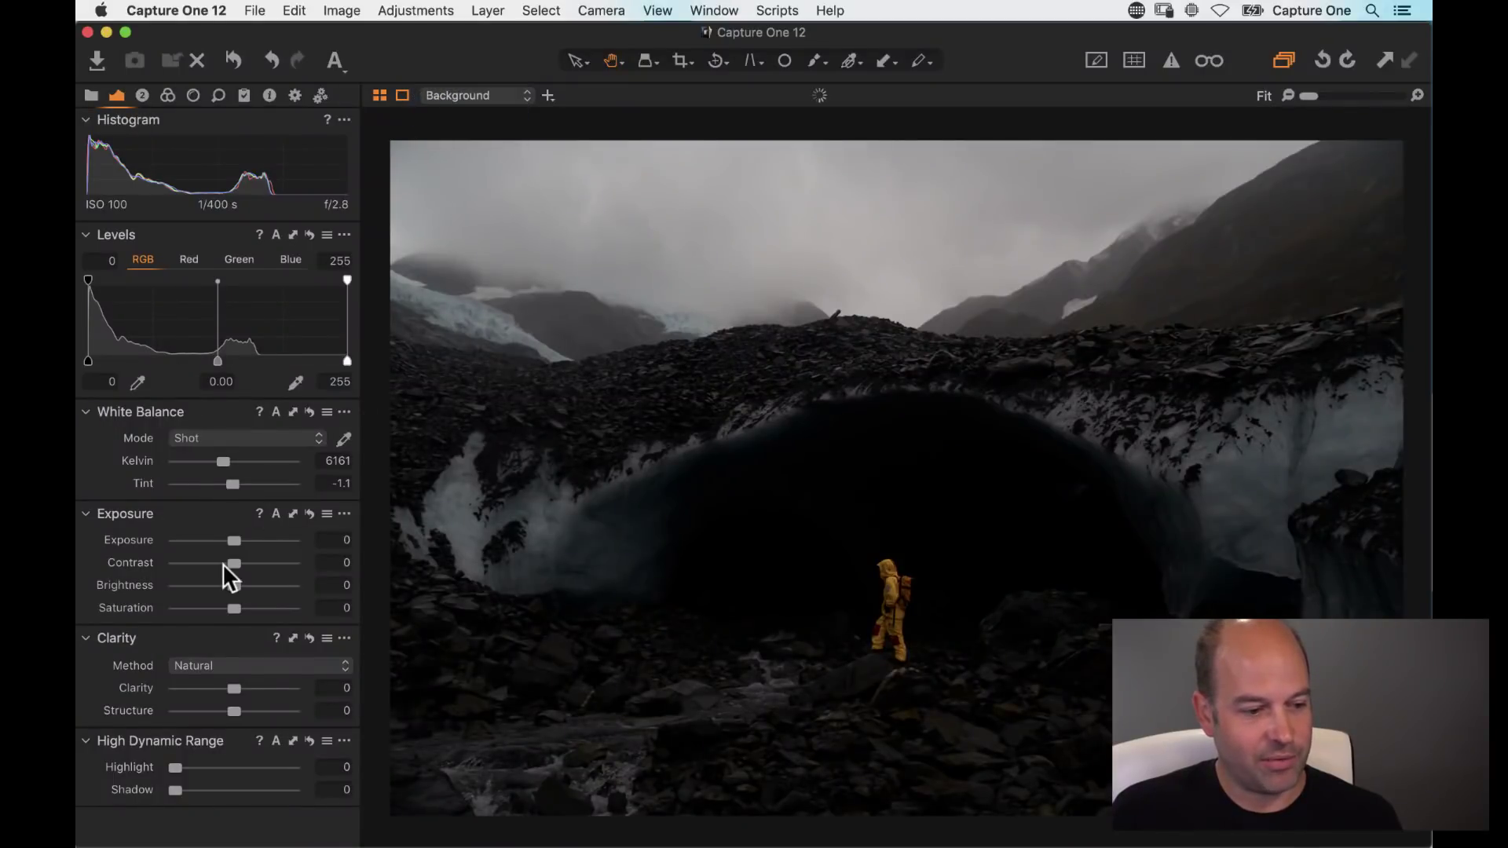
drag(233, 540, 246, 541)
Step: Auto-adjust the Background's levels with the output white point at 216 and set the High Dynamic Range highlight to 17
click(275, 235)
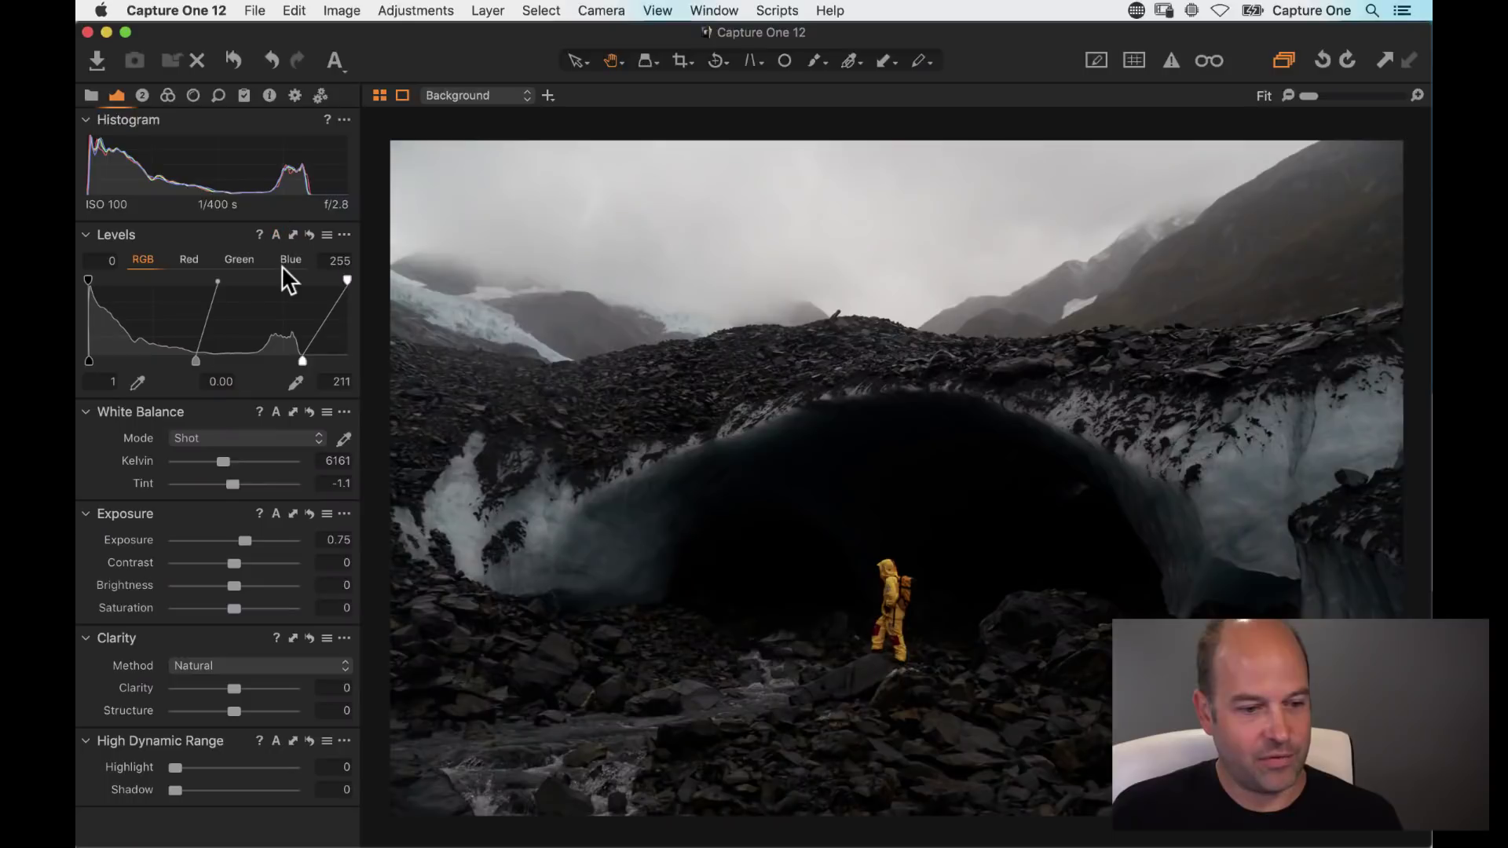
drag(303, 361, 308, 362)
mouse_move(178, 768)
mouse_down()
mouse_move(213, 771)
mouse_move(196, 770)
mouse_up()
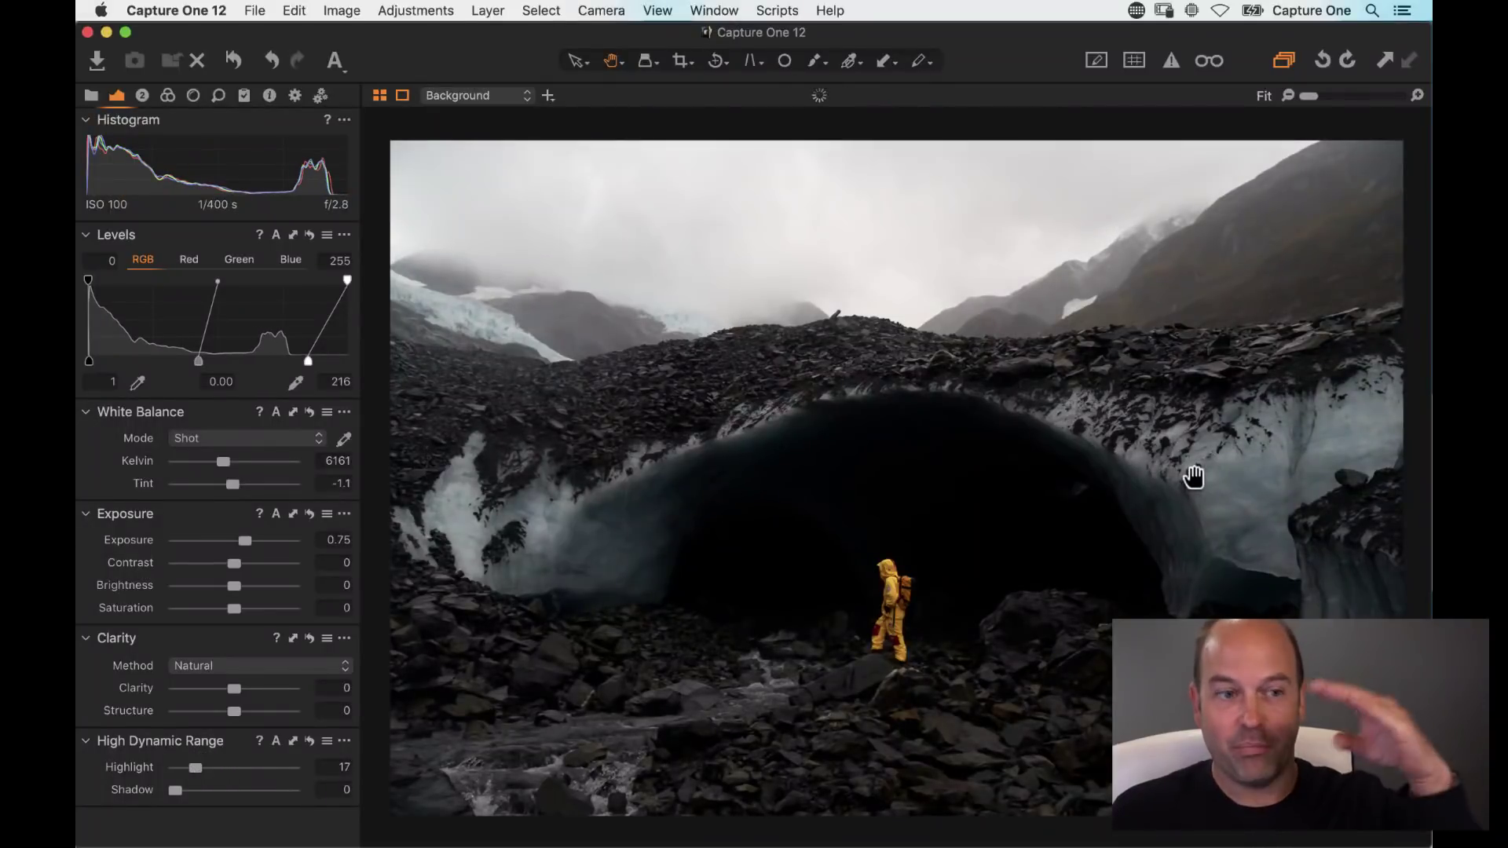
Step: Rename Layer 1 as "shadows" and raise that layer's exposure to brighten the dark cave and rocks
click(142, 95)
click(134, 197)
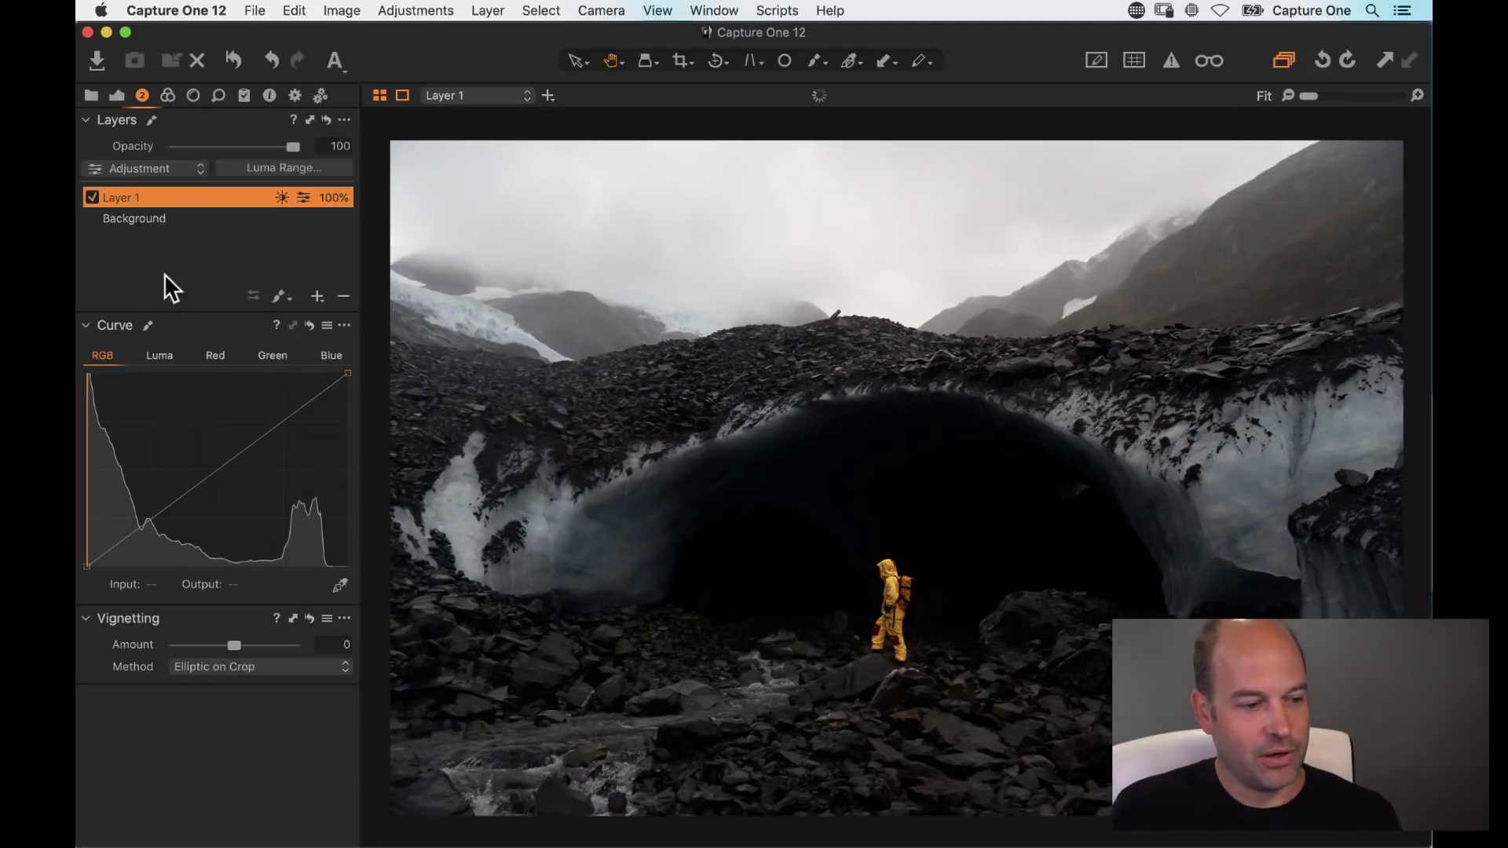
double_click(128, 197)
text(shadows)
key(Return)
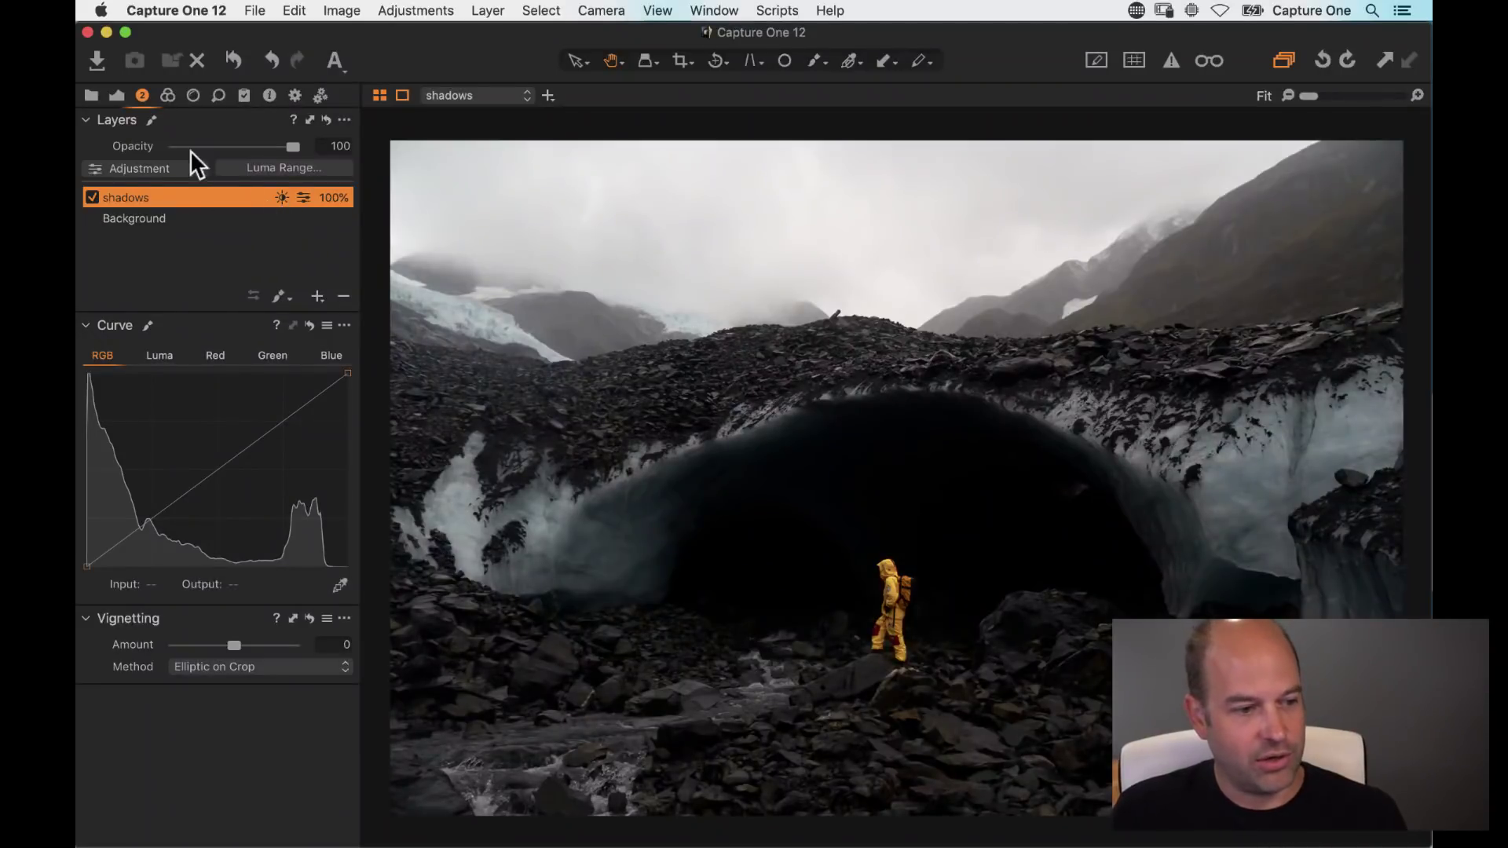
click(117, 96)
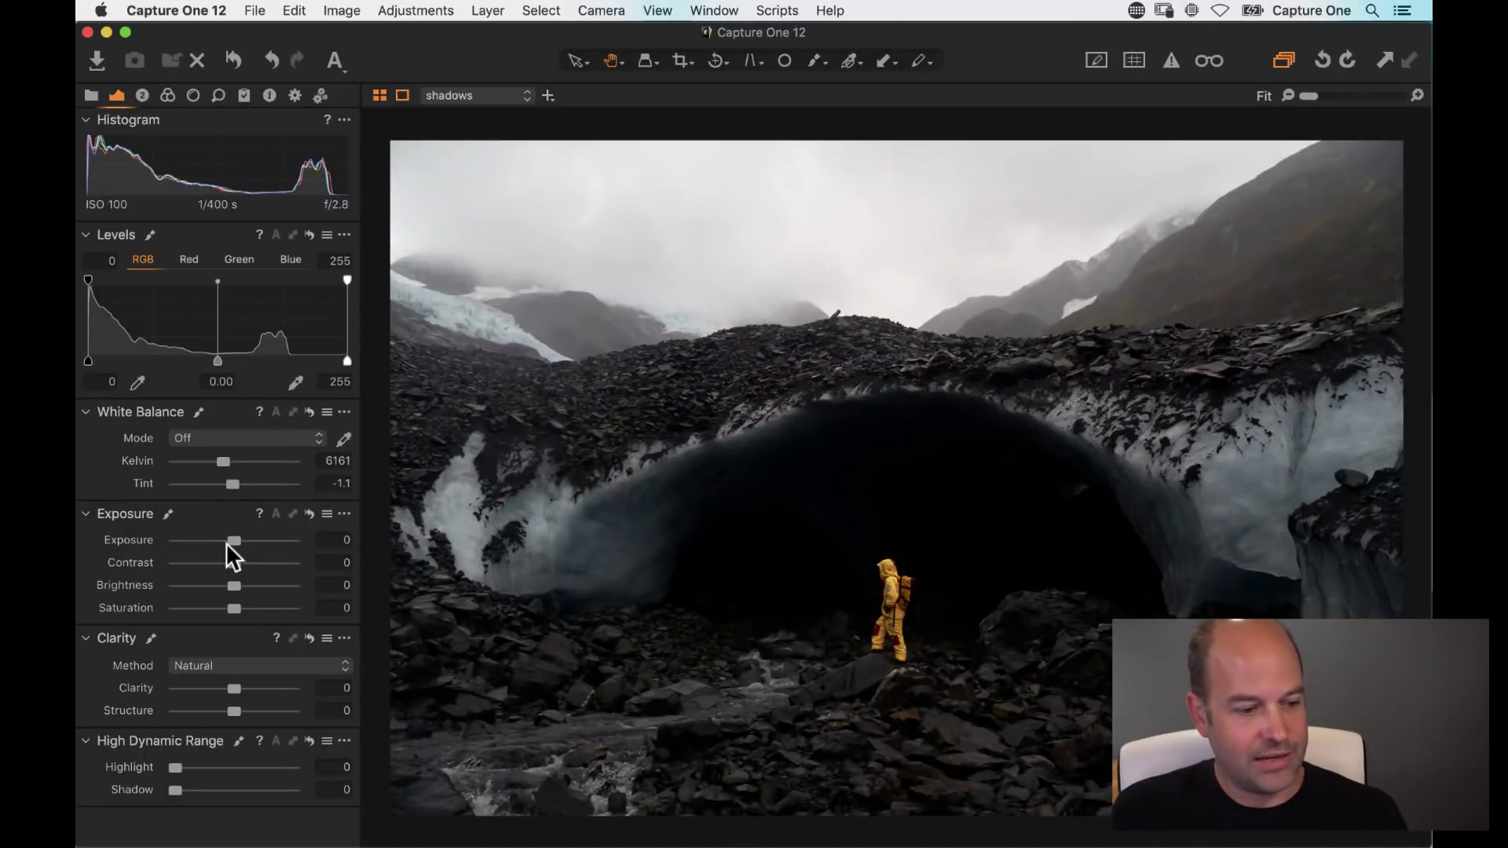
drag(231, 541, 244, 546)
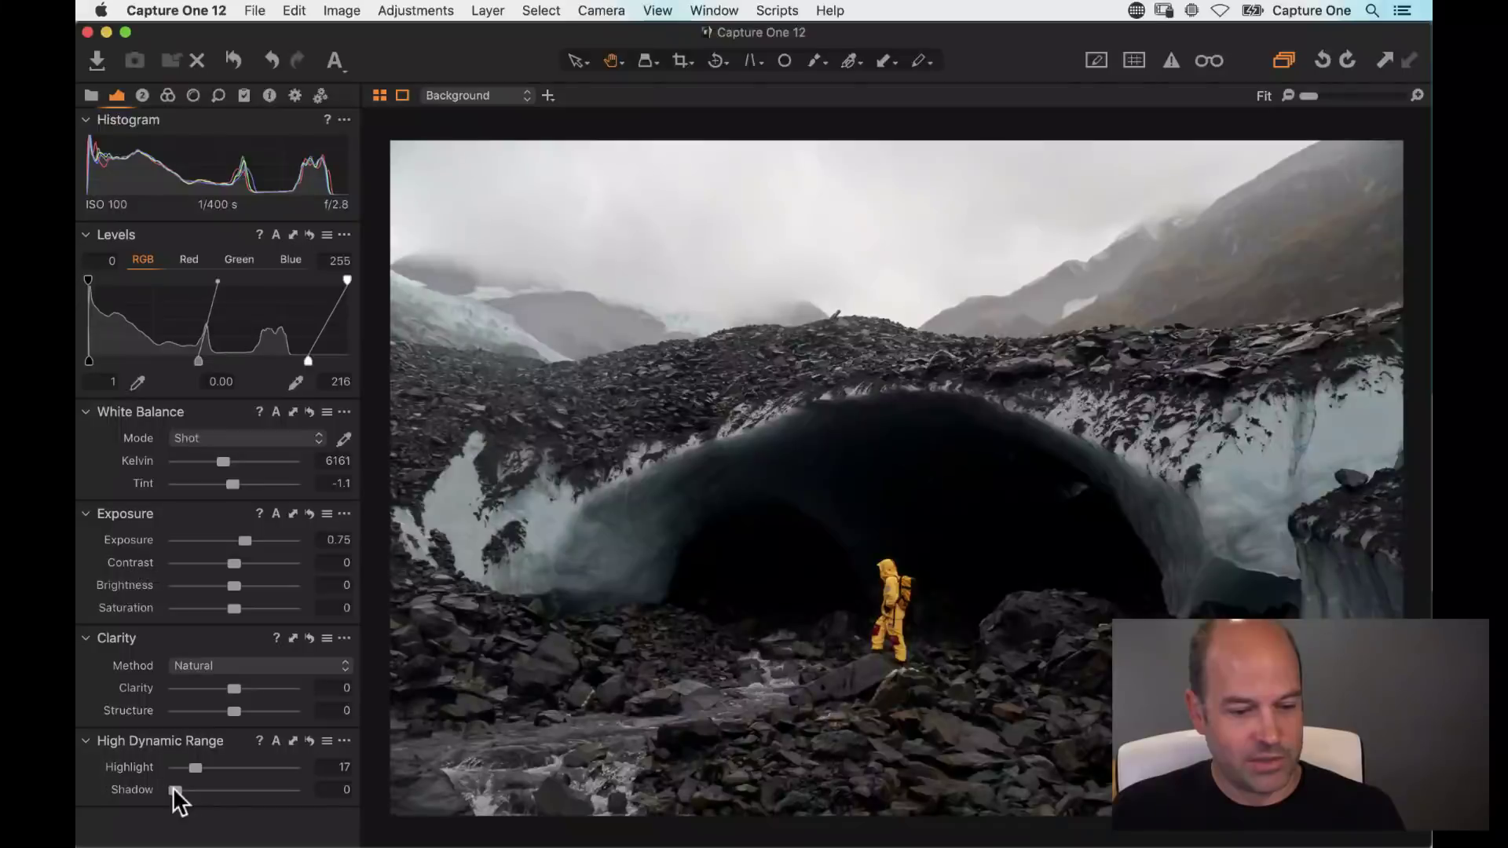
Step: On the Background, try the High Dynamic Range shadow adjustment, return it to 0, and set Clarity to 33
drag(173, 788, 118, 794)
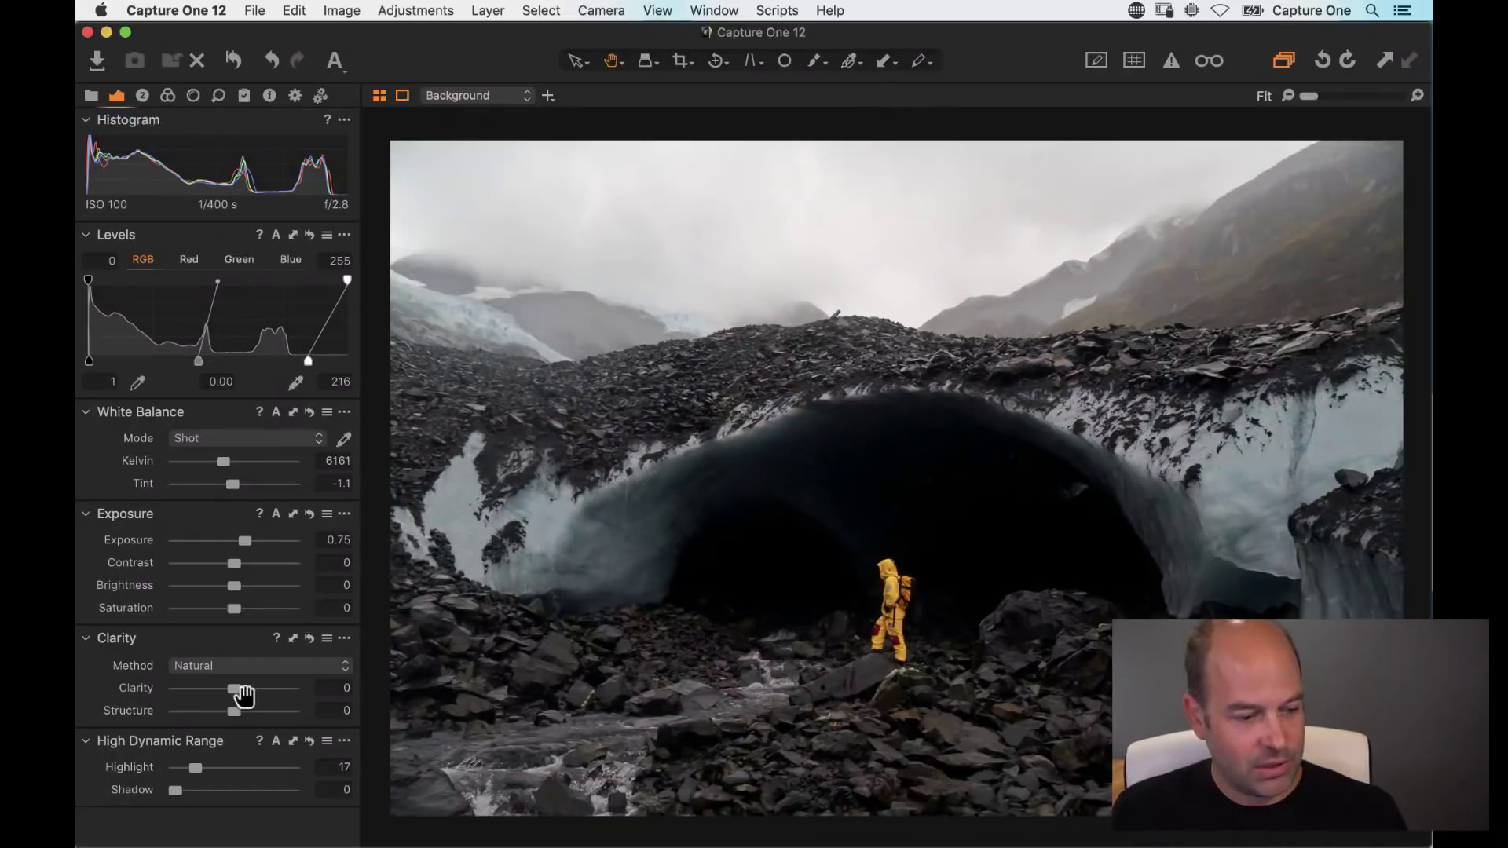
drag(239, 693, 260, 691)
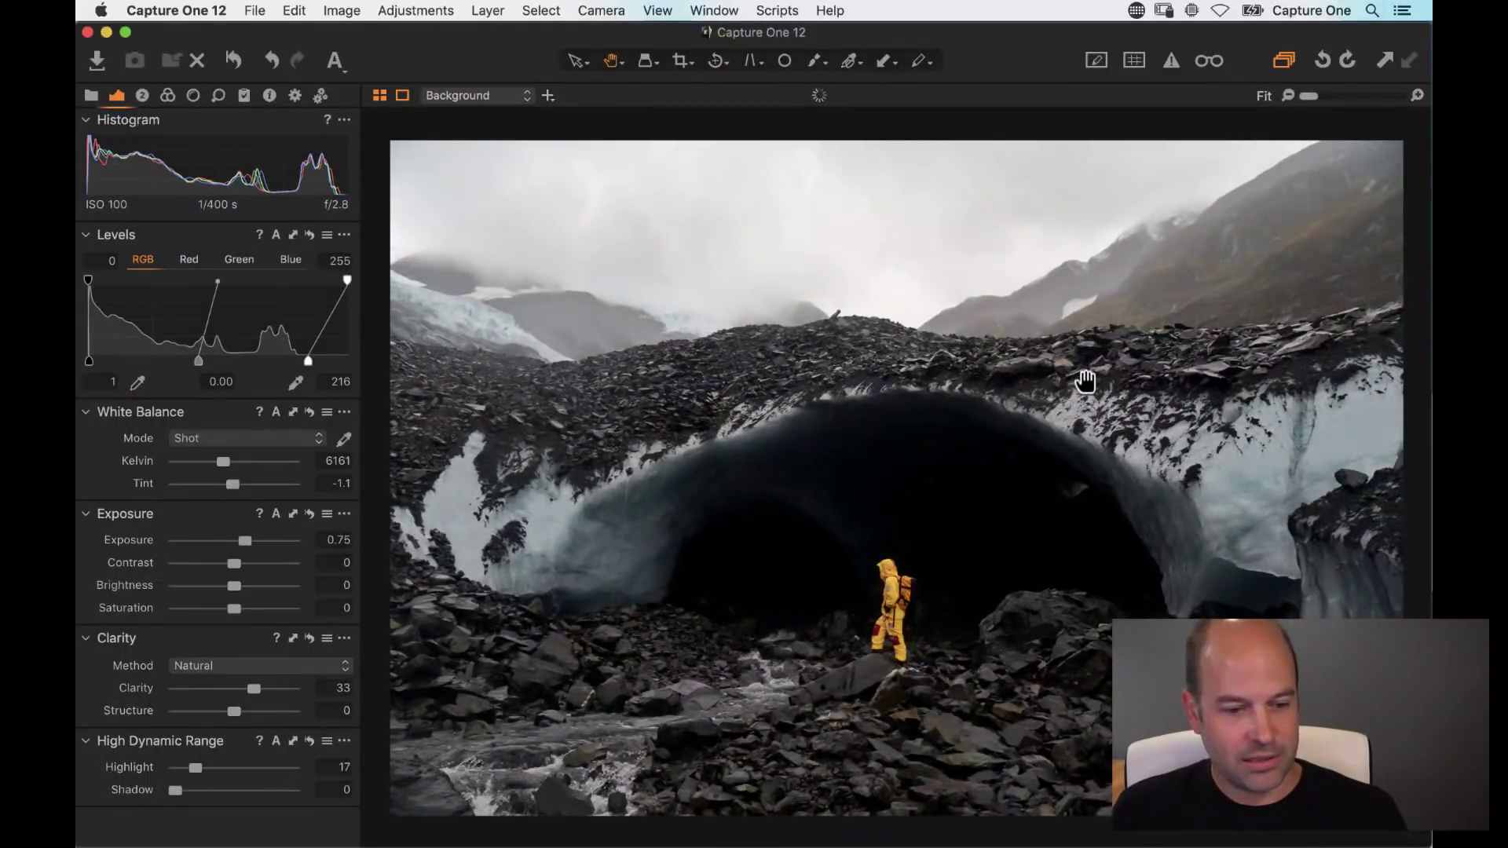
click(1086, 379)
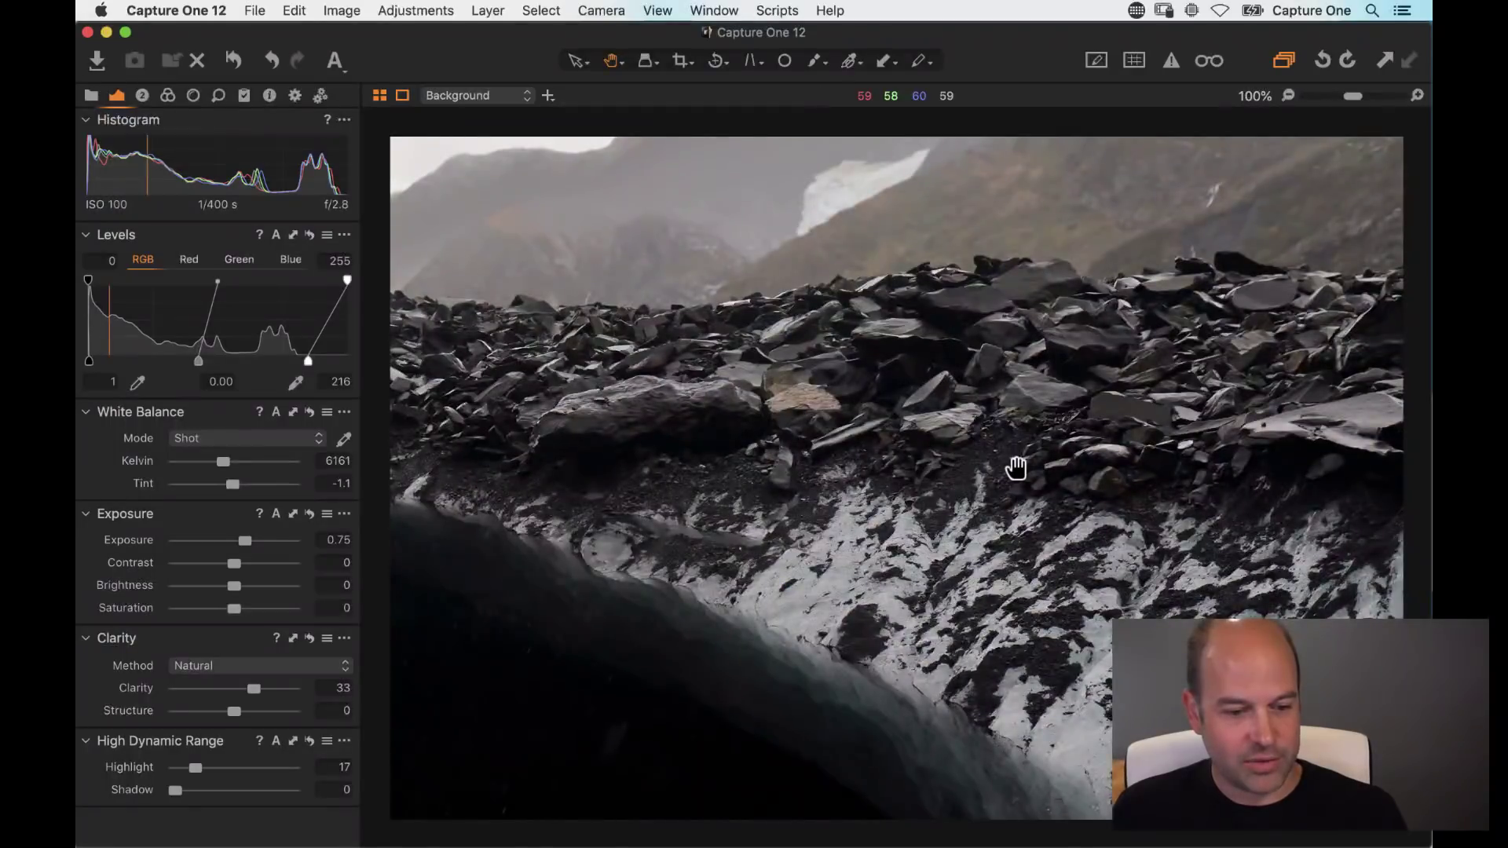
drag(1019, 468, 927, 375)
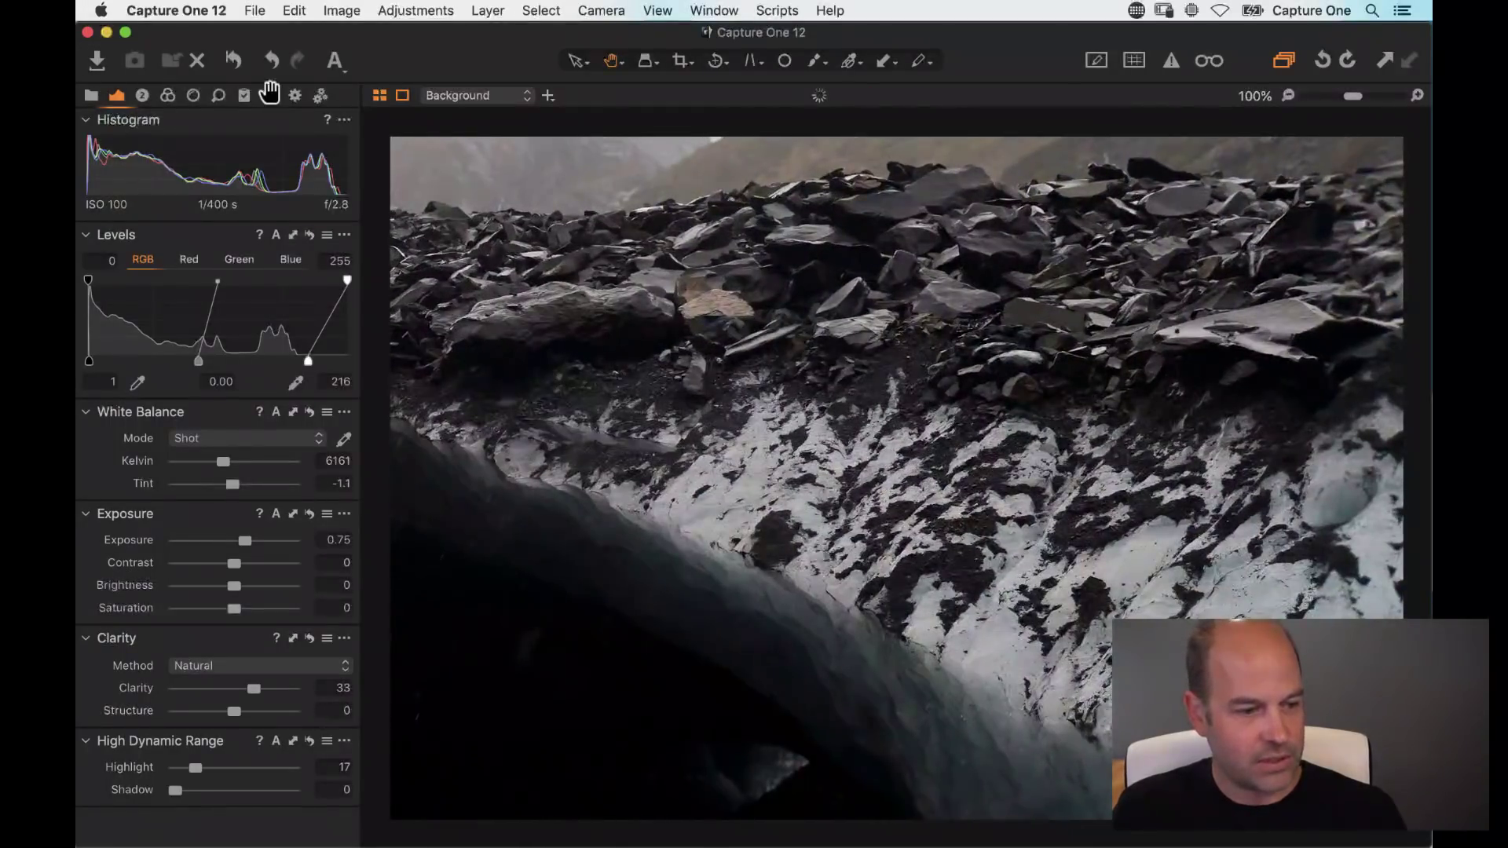
Step: Set the Background's Structure to 30, judging the rock and hiker detail at full size
click(269, 95)
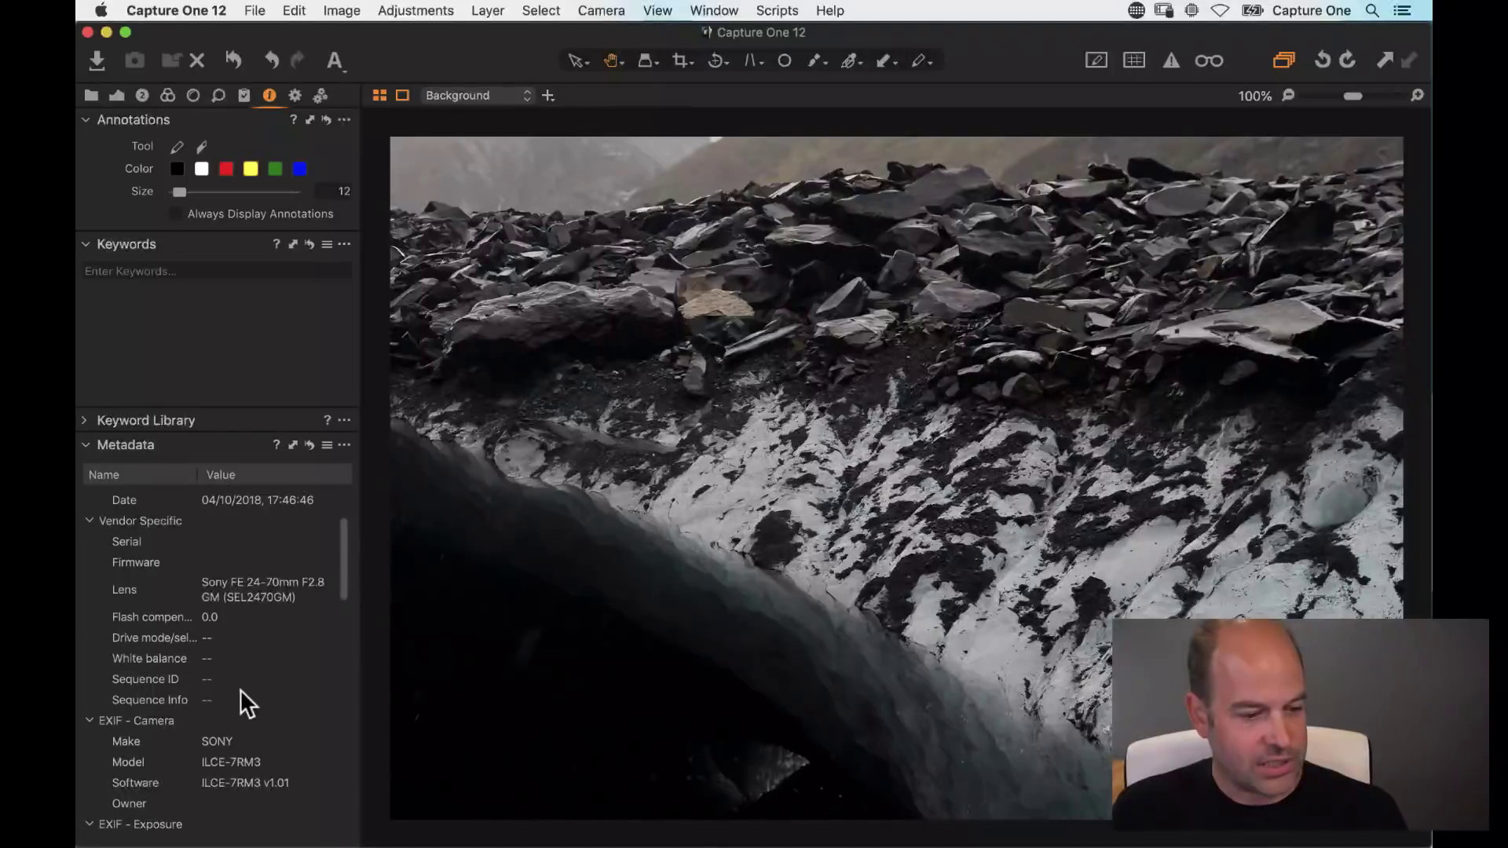
click(116, 95)
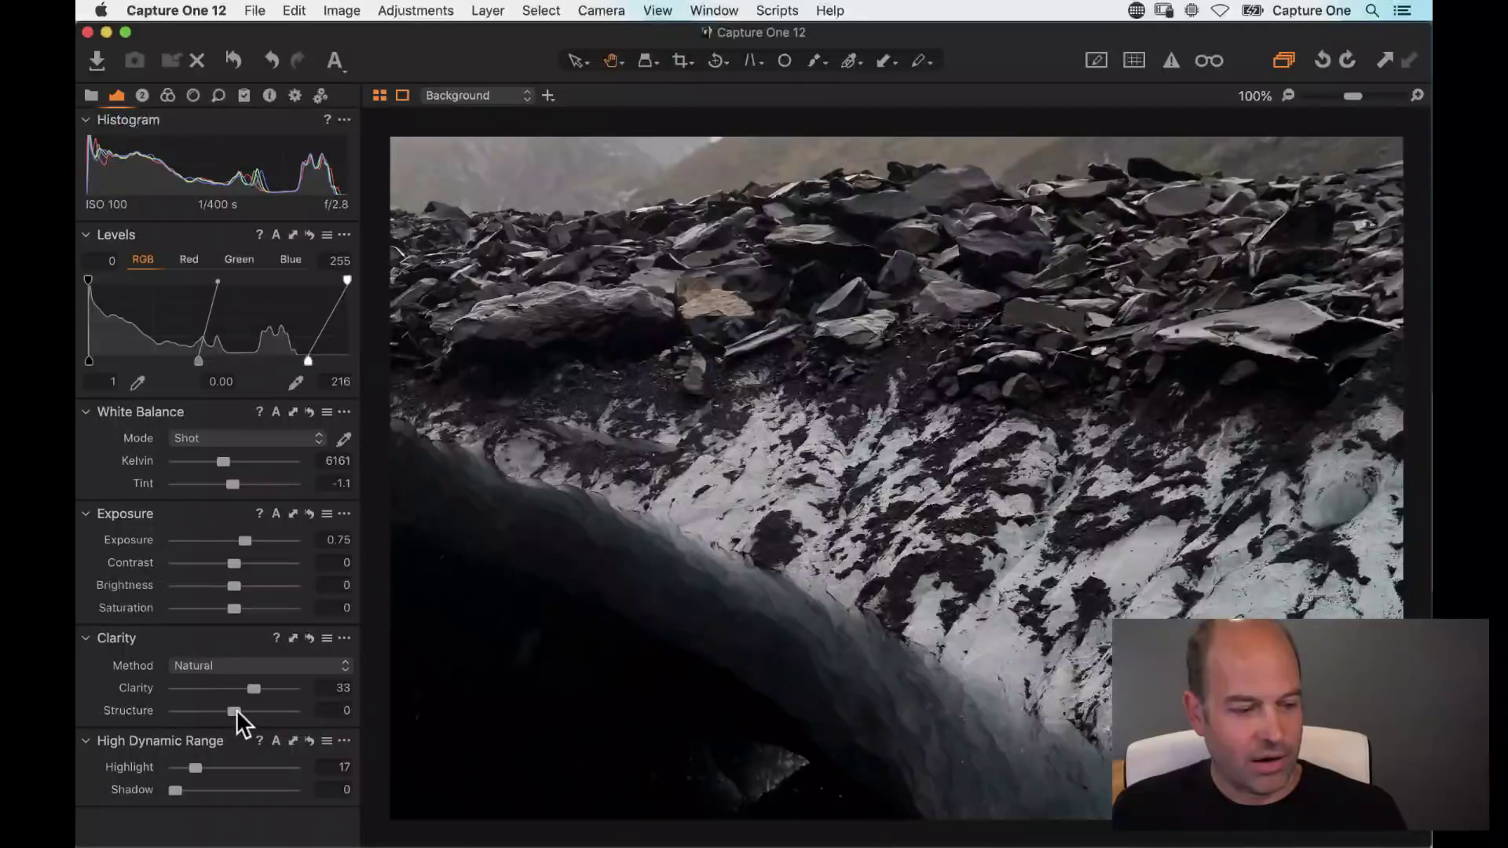
drag(233, 710, 251, 713)
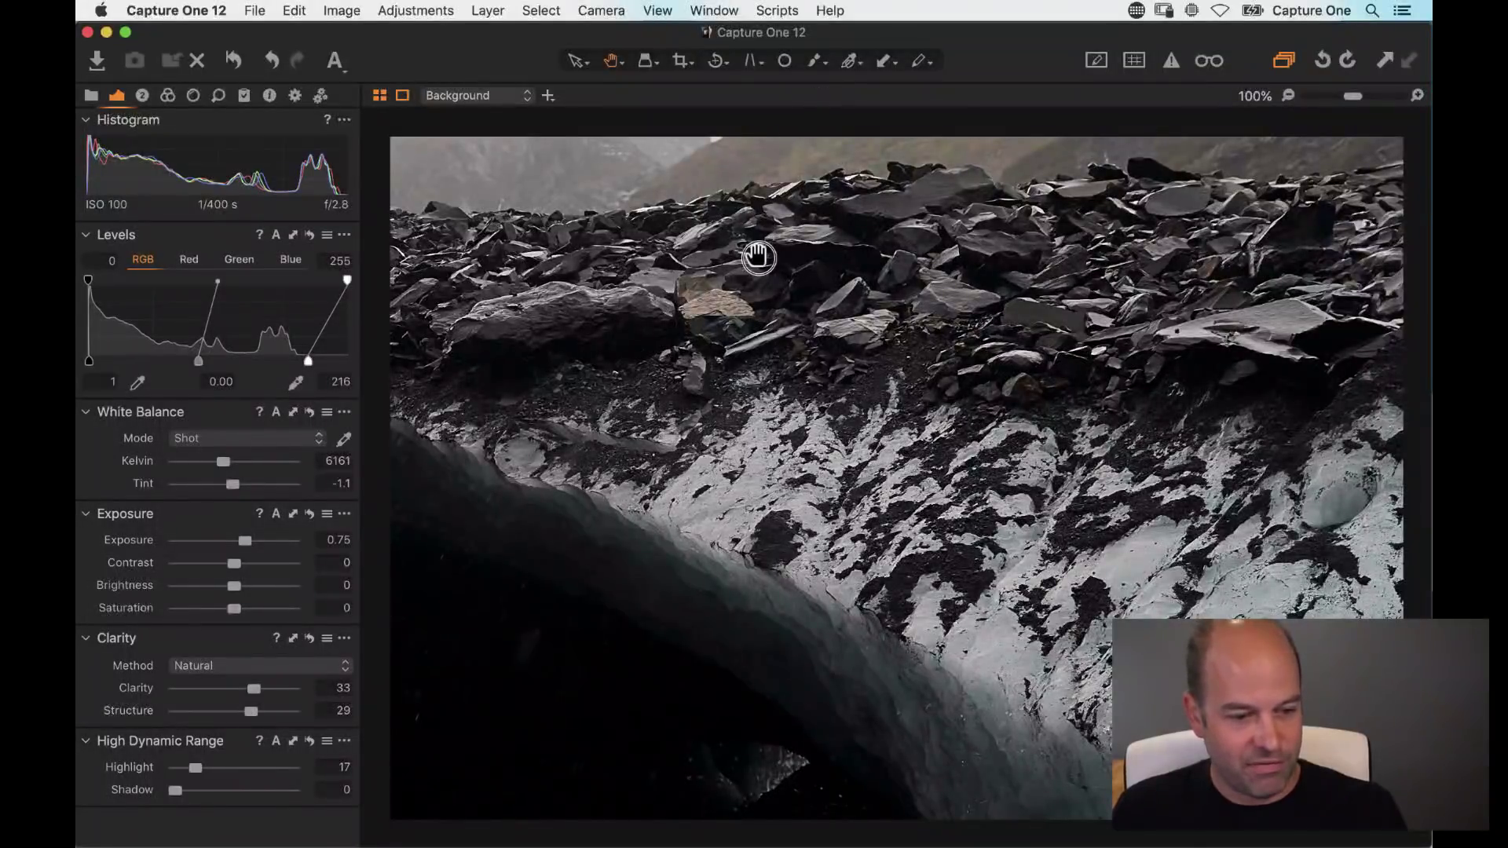
scroll(754, 256, down, 10)
scroll(863, 404, down, 3)
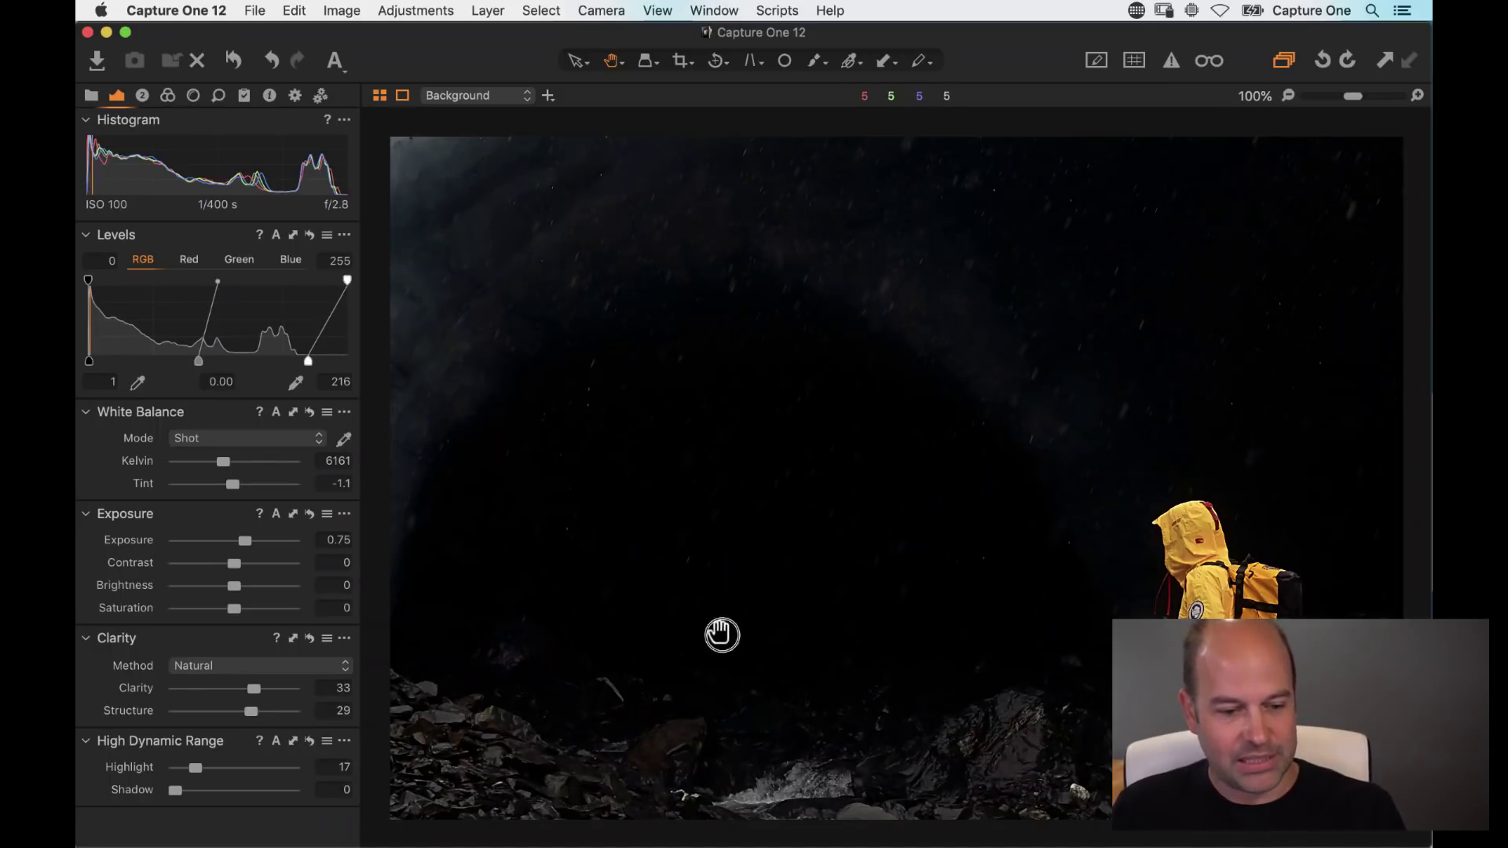
scroll(718, 633, down, 5)
drag(252, 711, 258, 713)
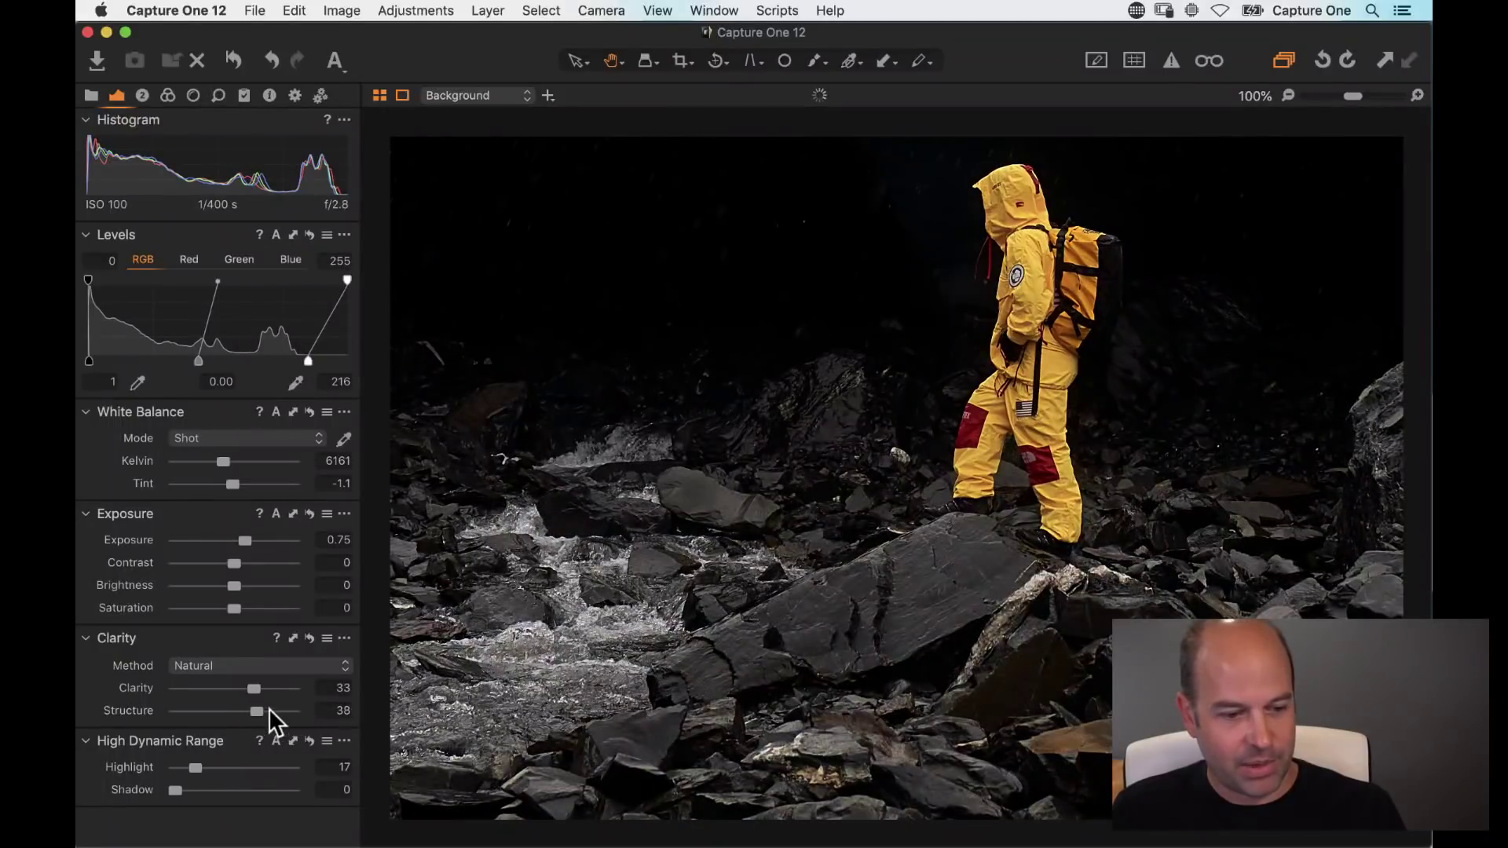
drag(258, 703, 249, 710)
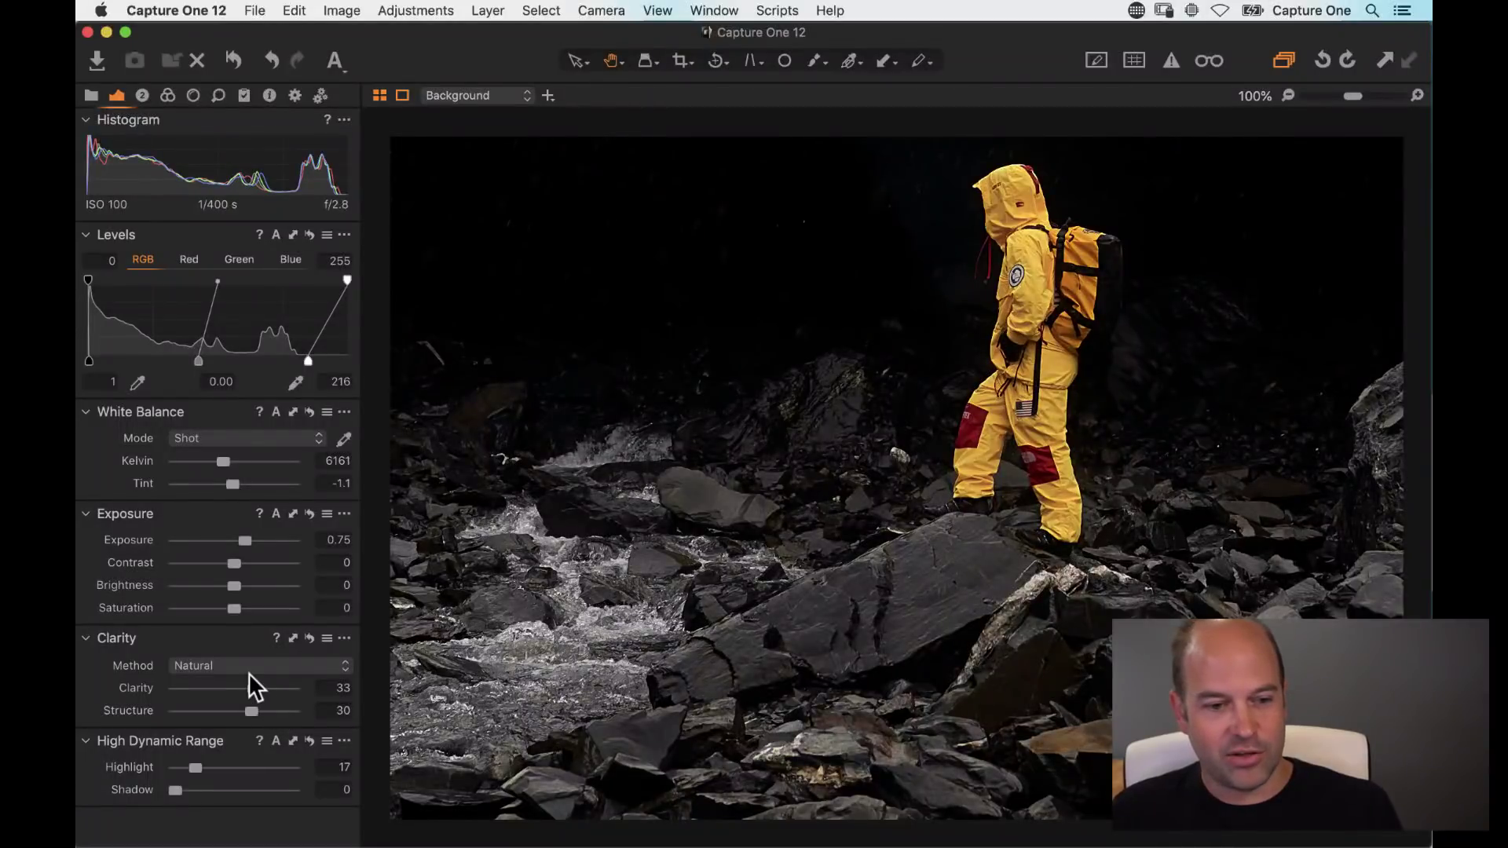
double_click(587, 594)
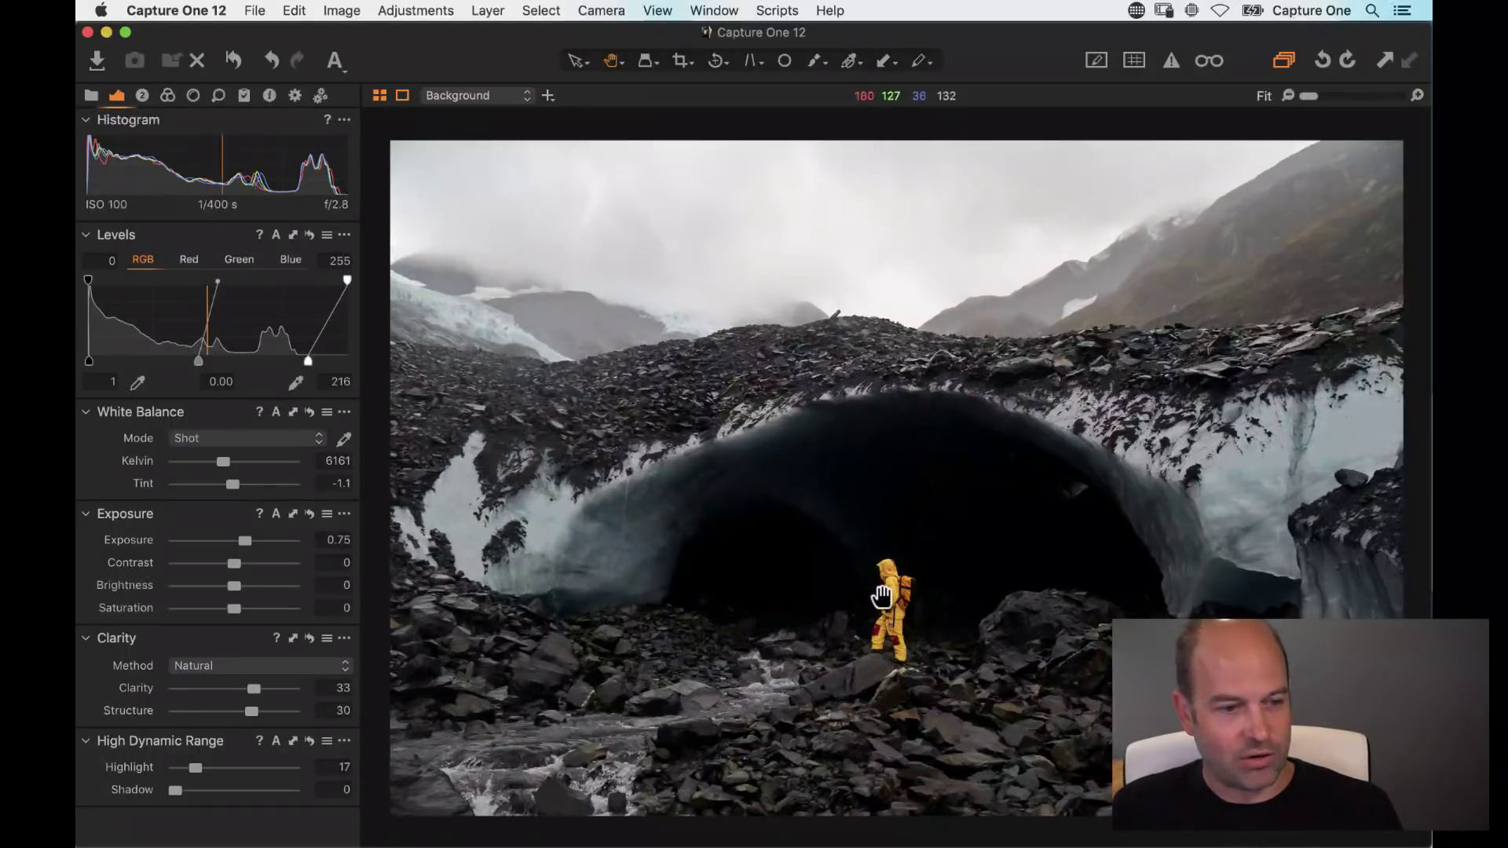
Step: Pick the hiker's yellow suit in the advanced Color Editor and set its saturation to 15.1 and lightness to 14.4
click(167, 96)
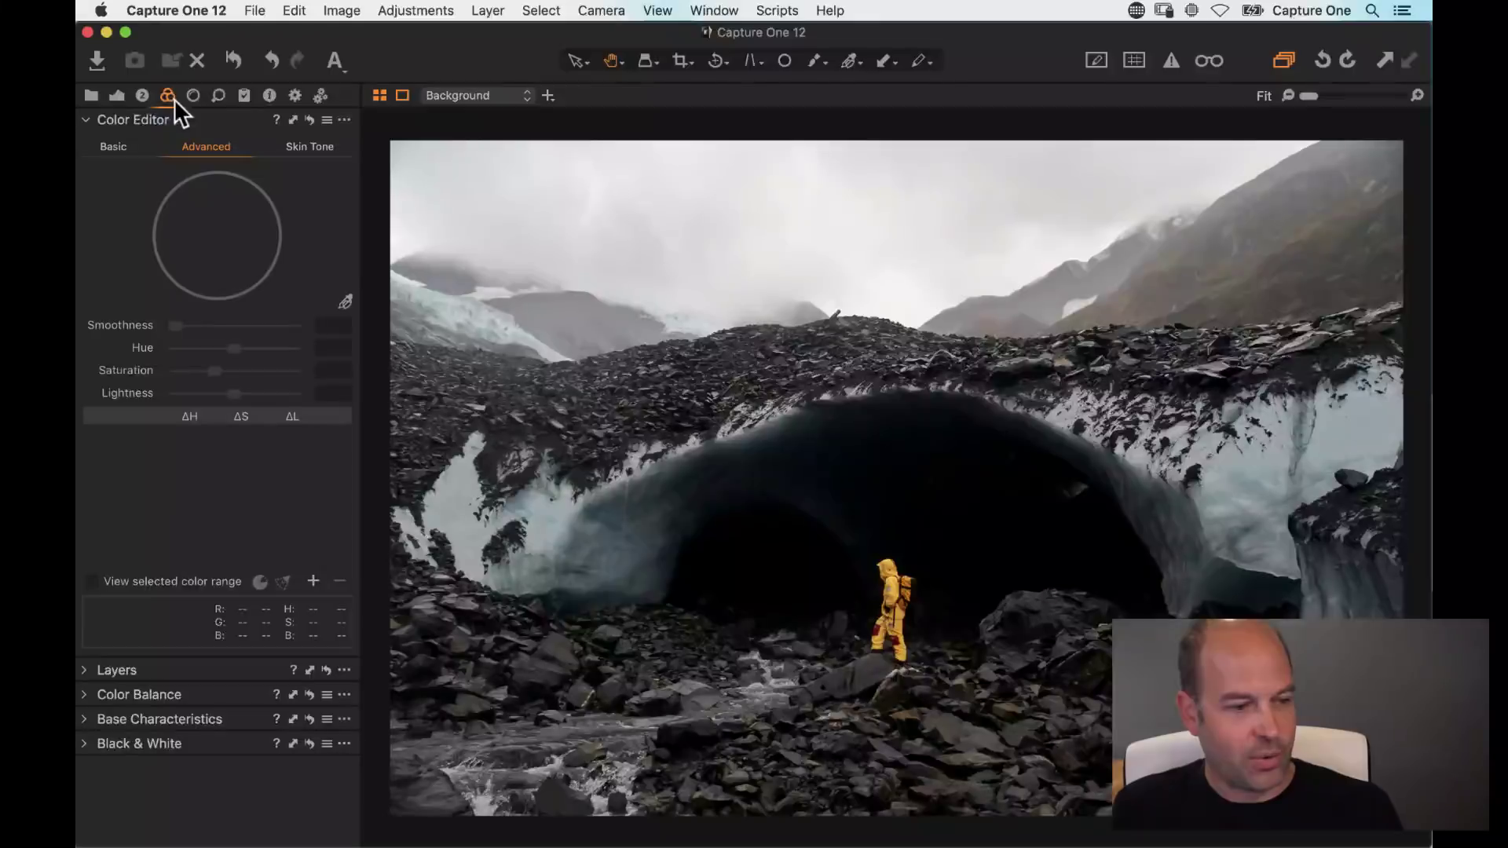
click(345, 300)
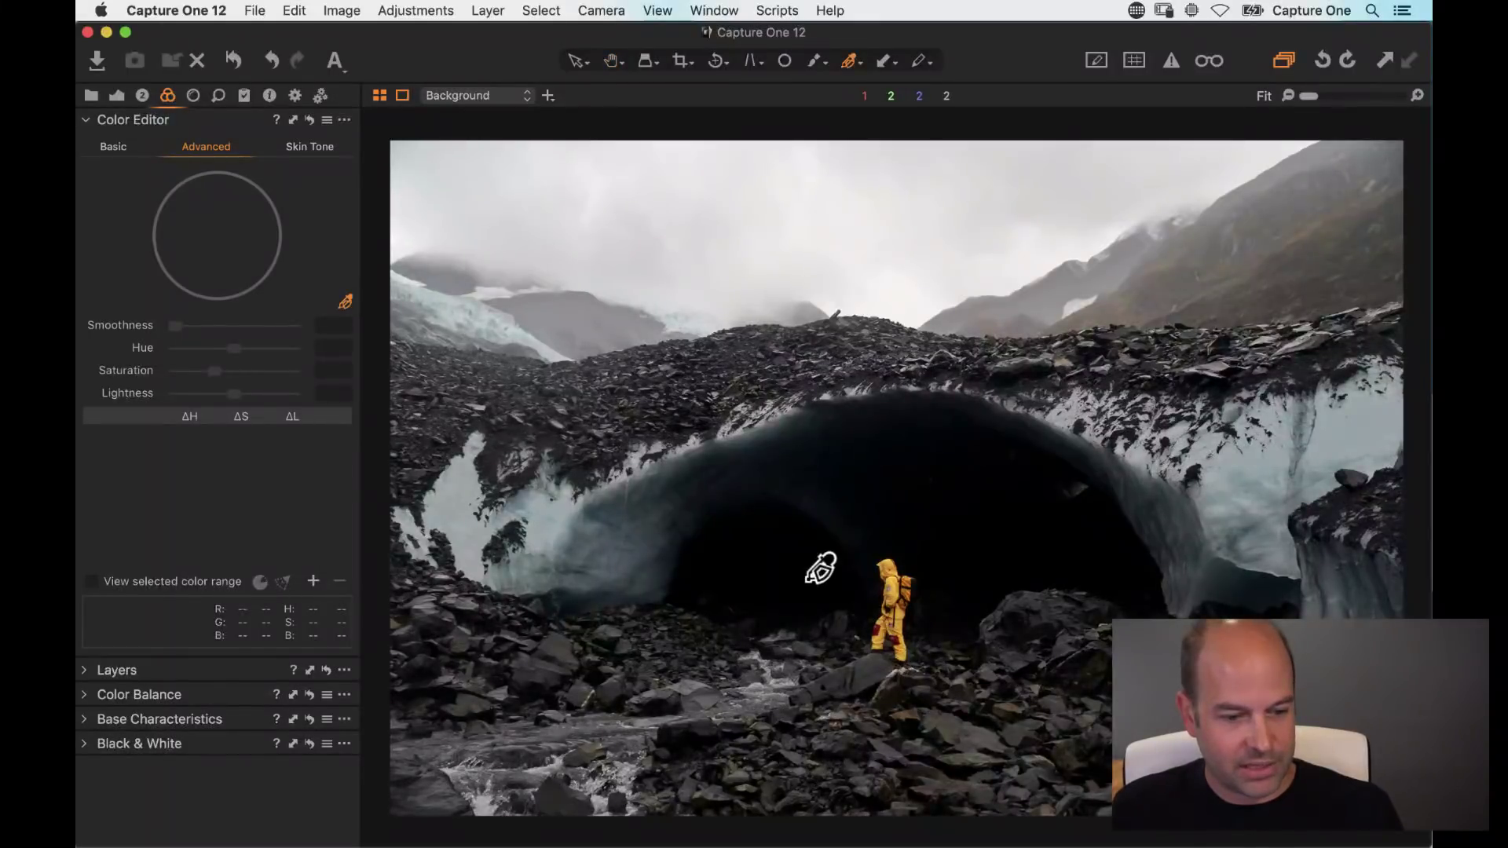
click(891, 592)
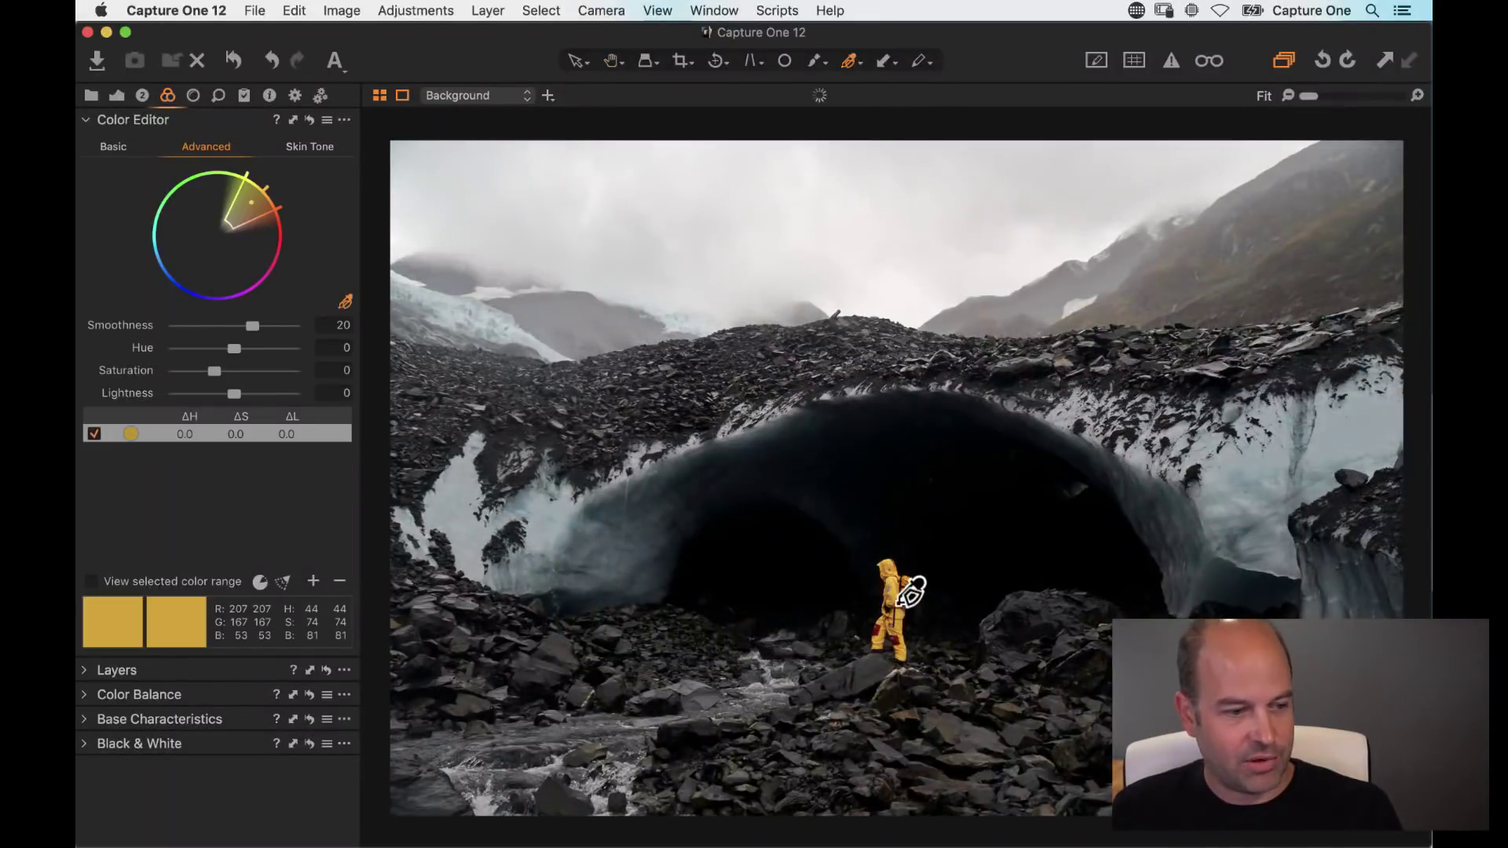
mouse_move(232, 394)
mouse_down()
mouse_move(215, 371)
mouse_move(248, 403)
mouse_up()
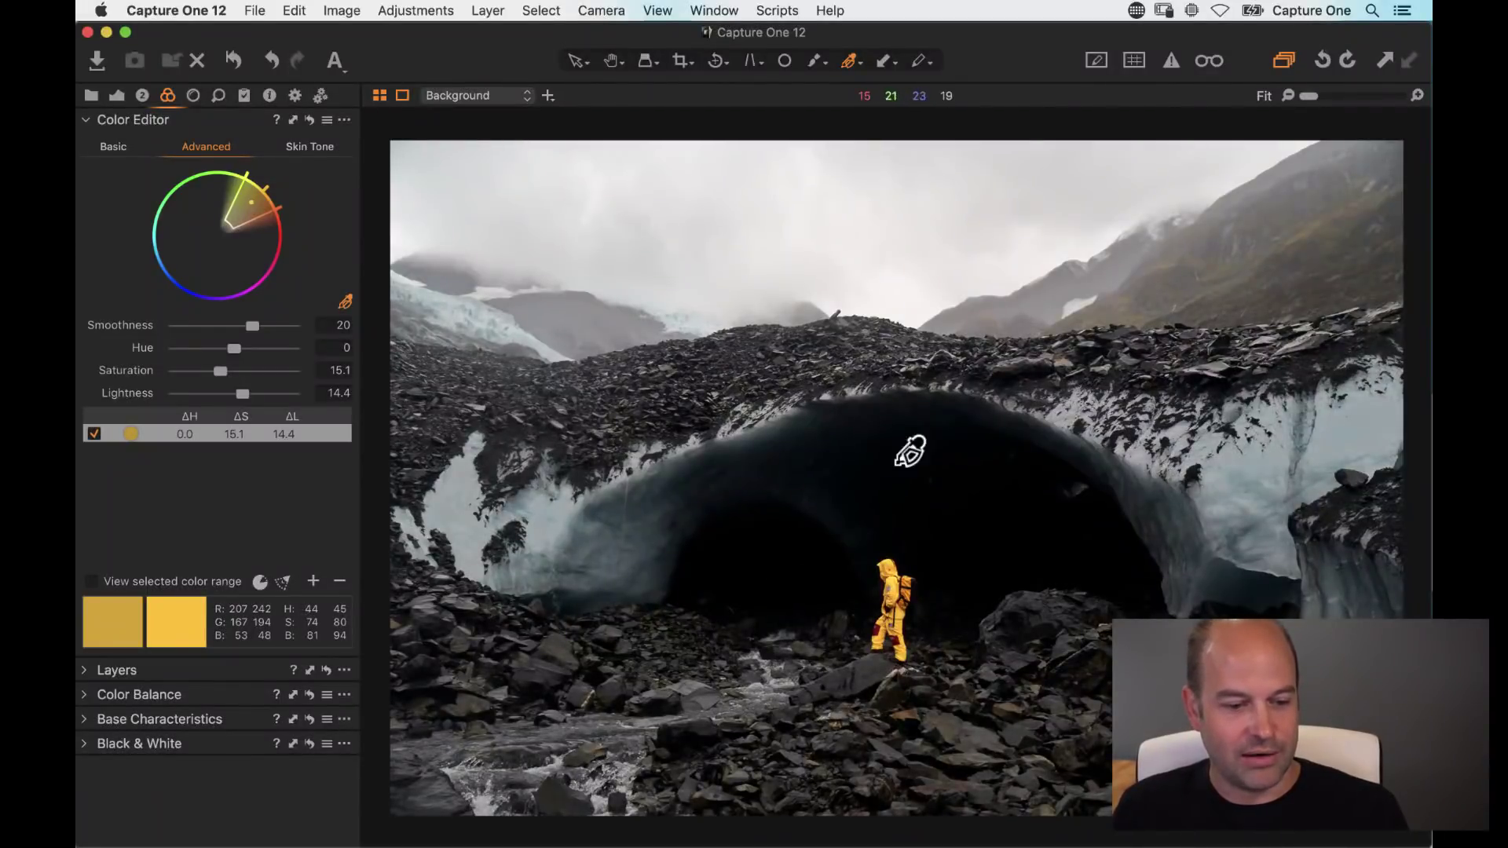
key(h)
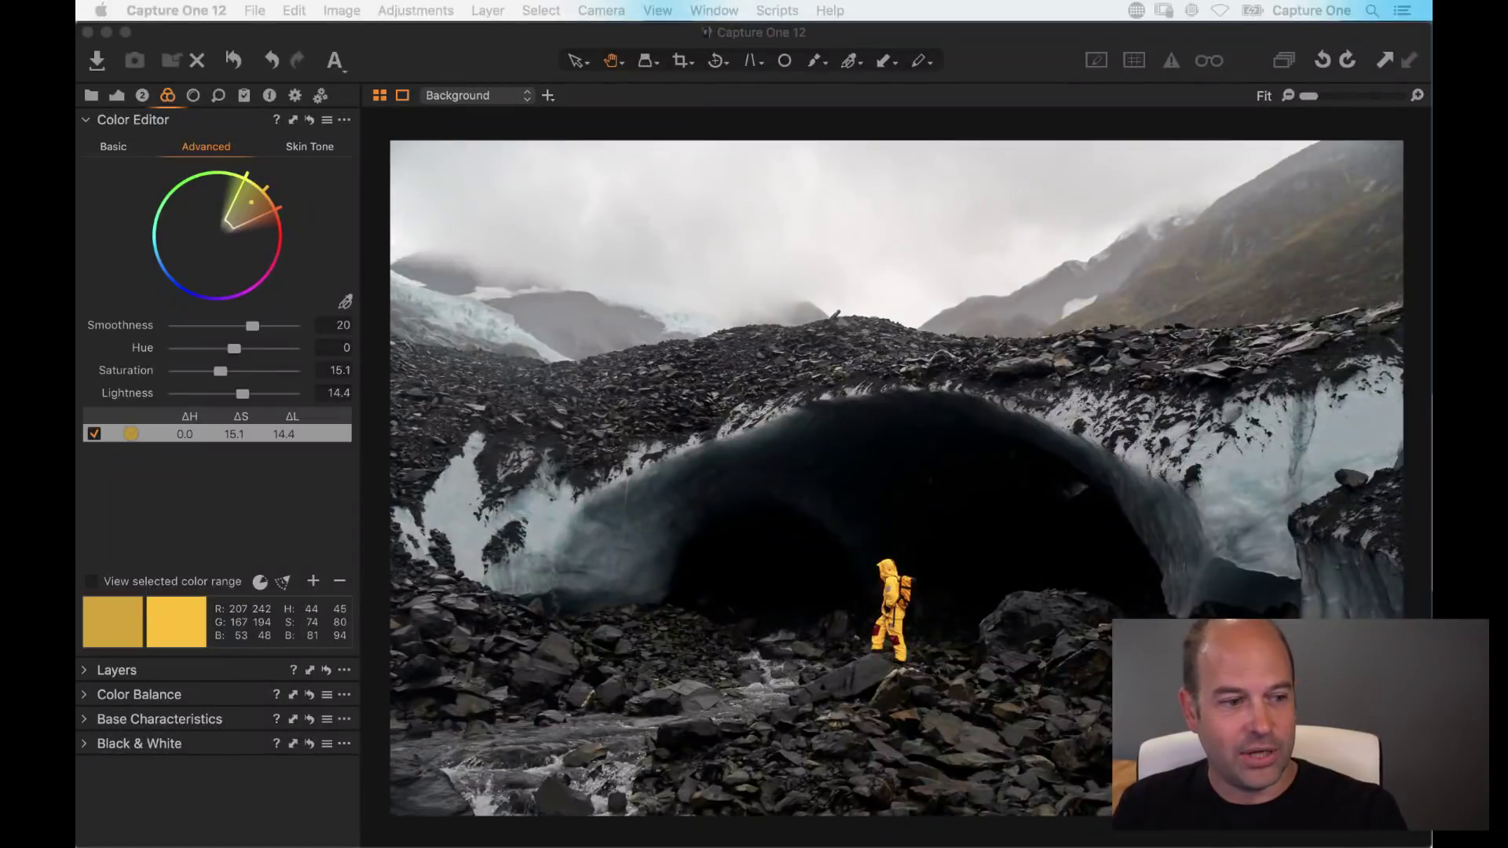
Step: Compare the edited photo with the unadjusted original by resetting all adjustments and restoring them
click(402, 46)
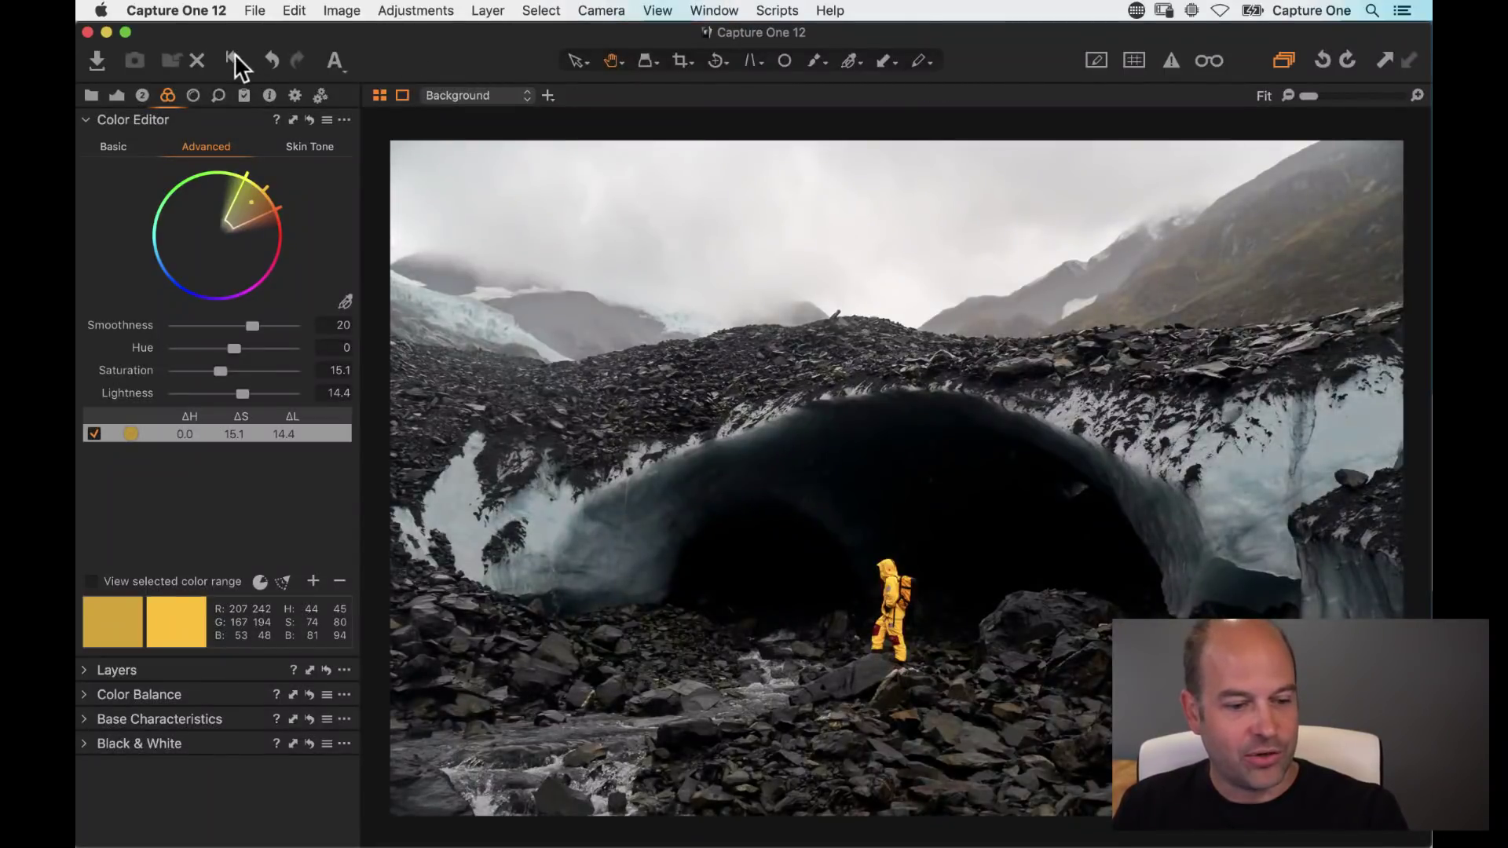
click(231, 57)
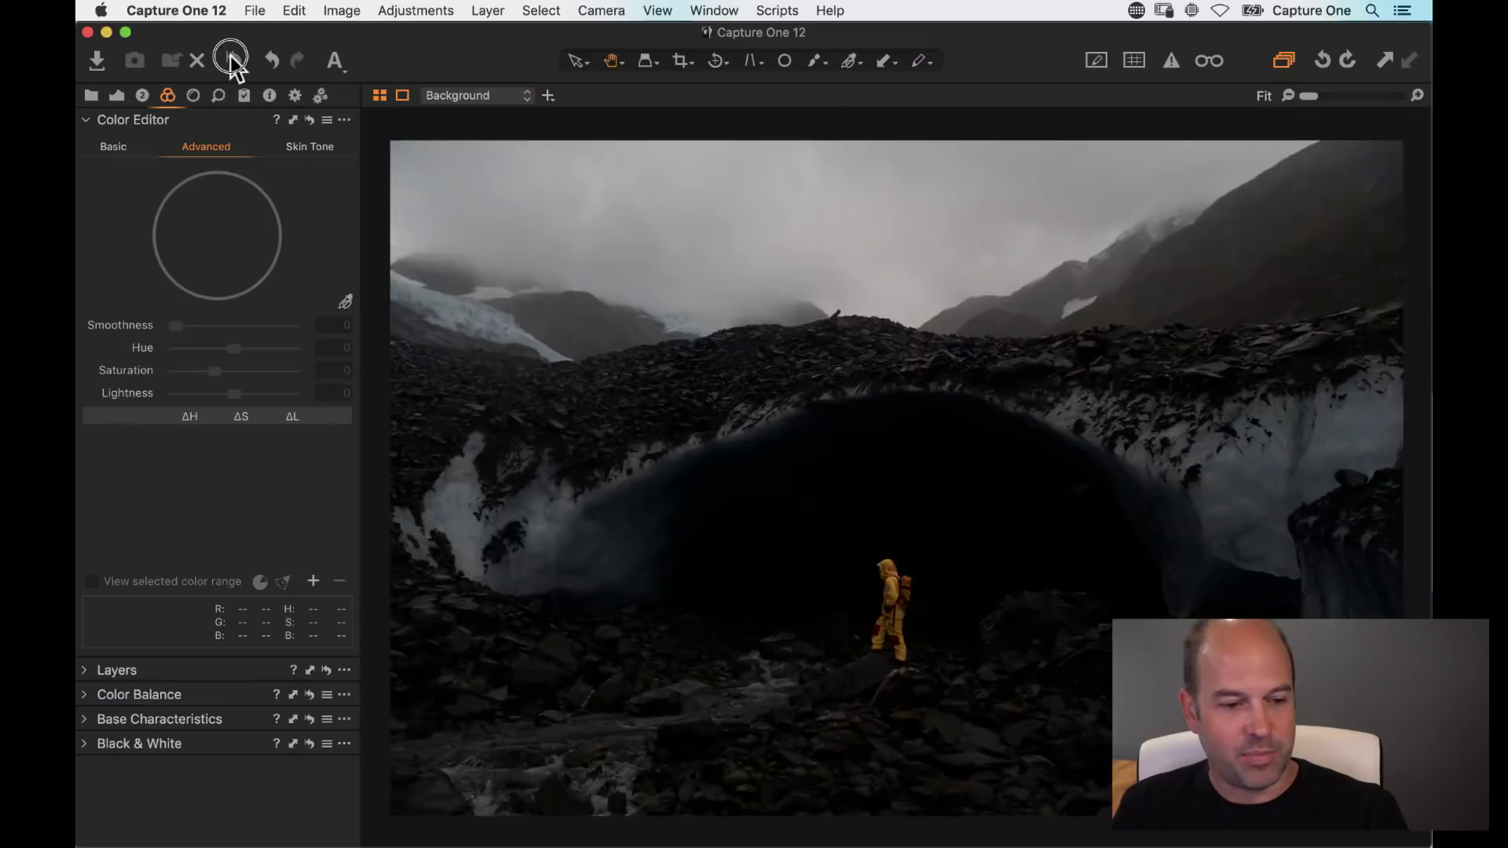
key(super+z)
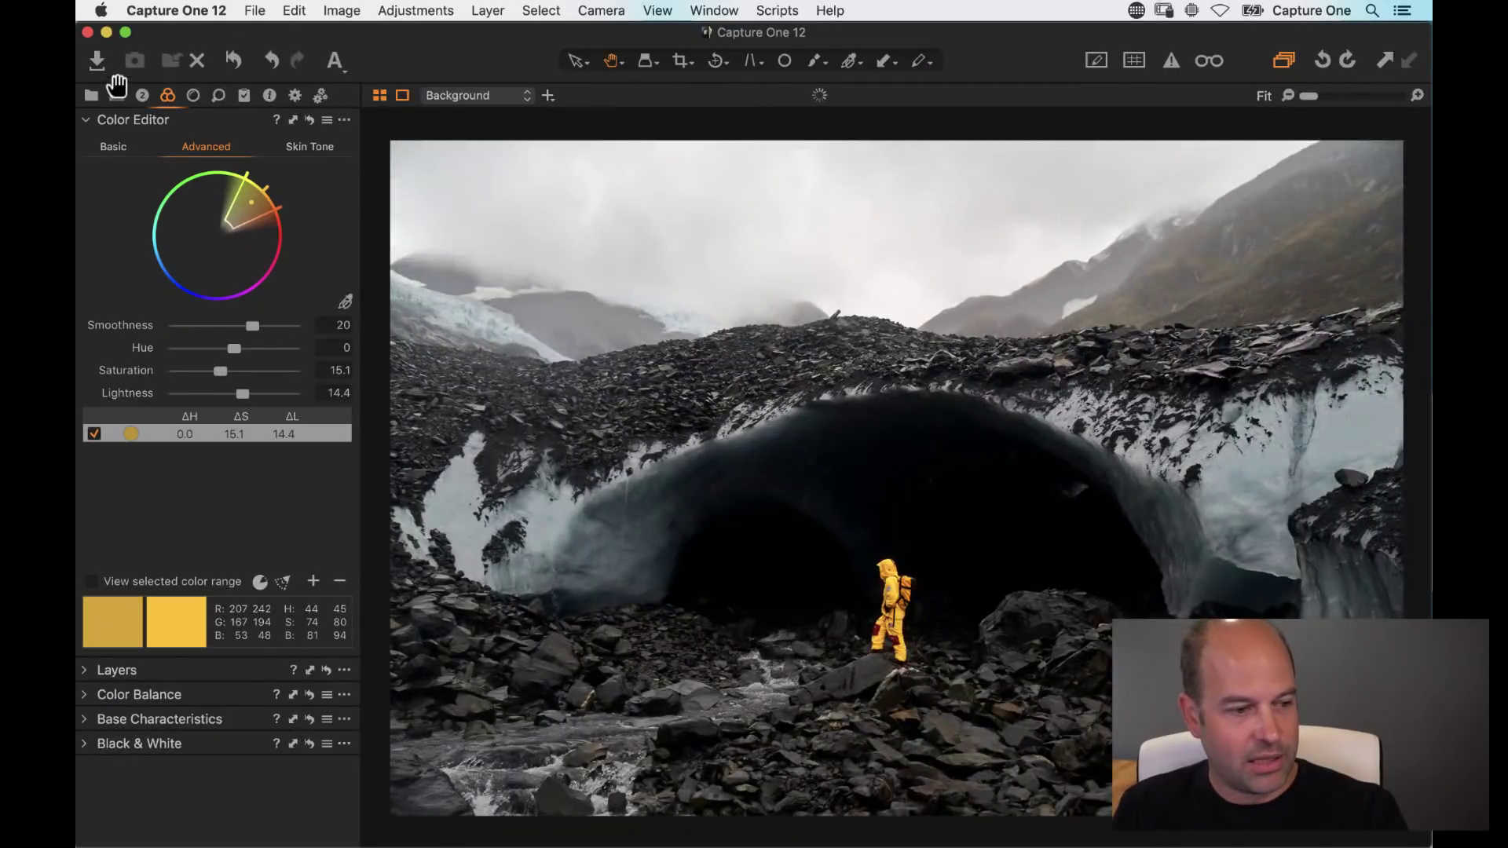
Step: Set the vignetting amount to -0.59 with the Elliptic on Crop method and compare the photo with the original
click(117, 95)
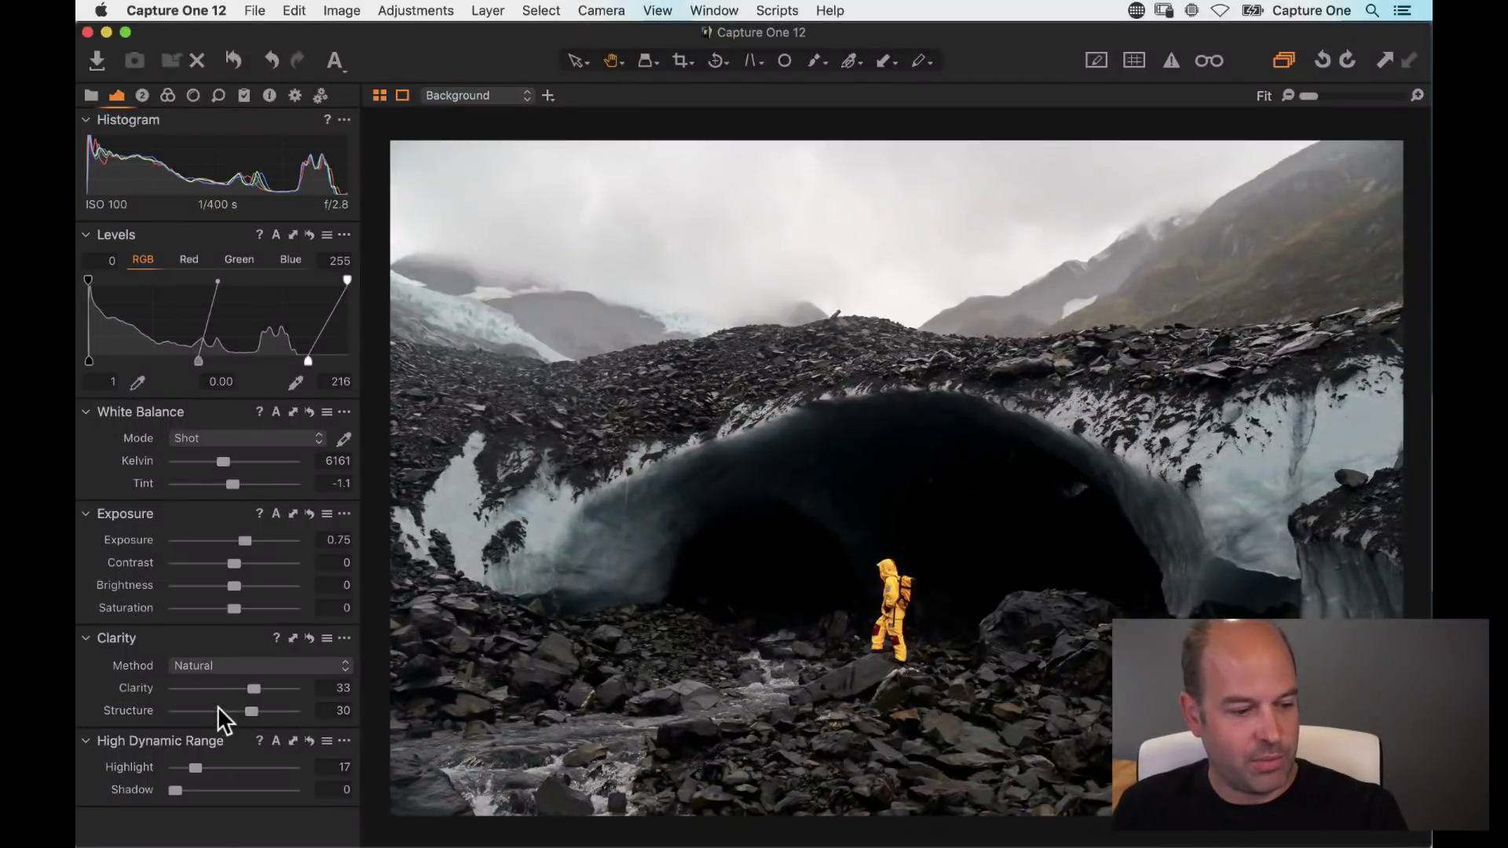
click(142, 95)
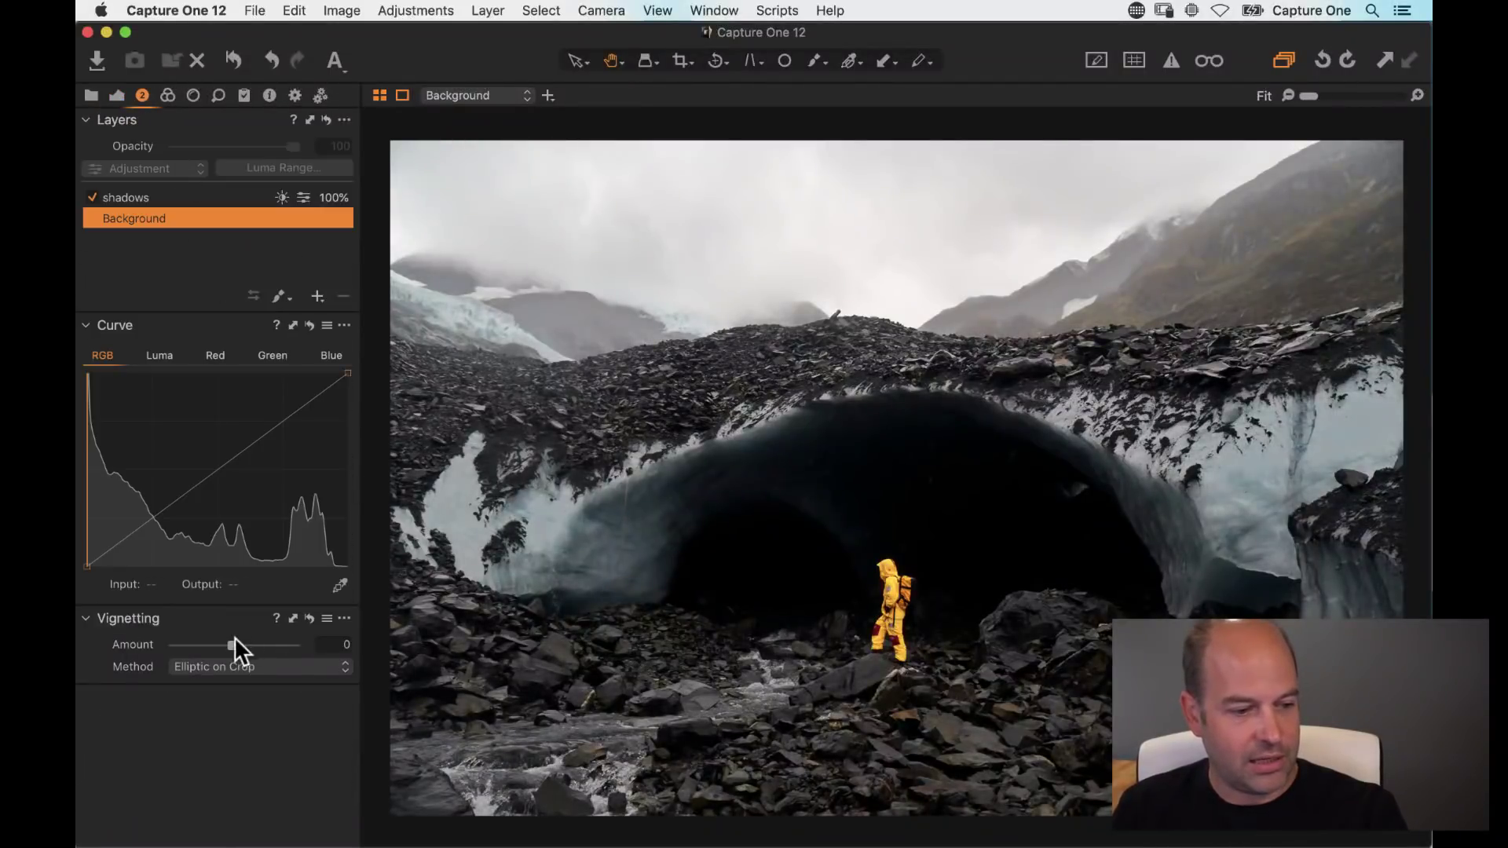
drag(229, 644, 219, 644)
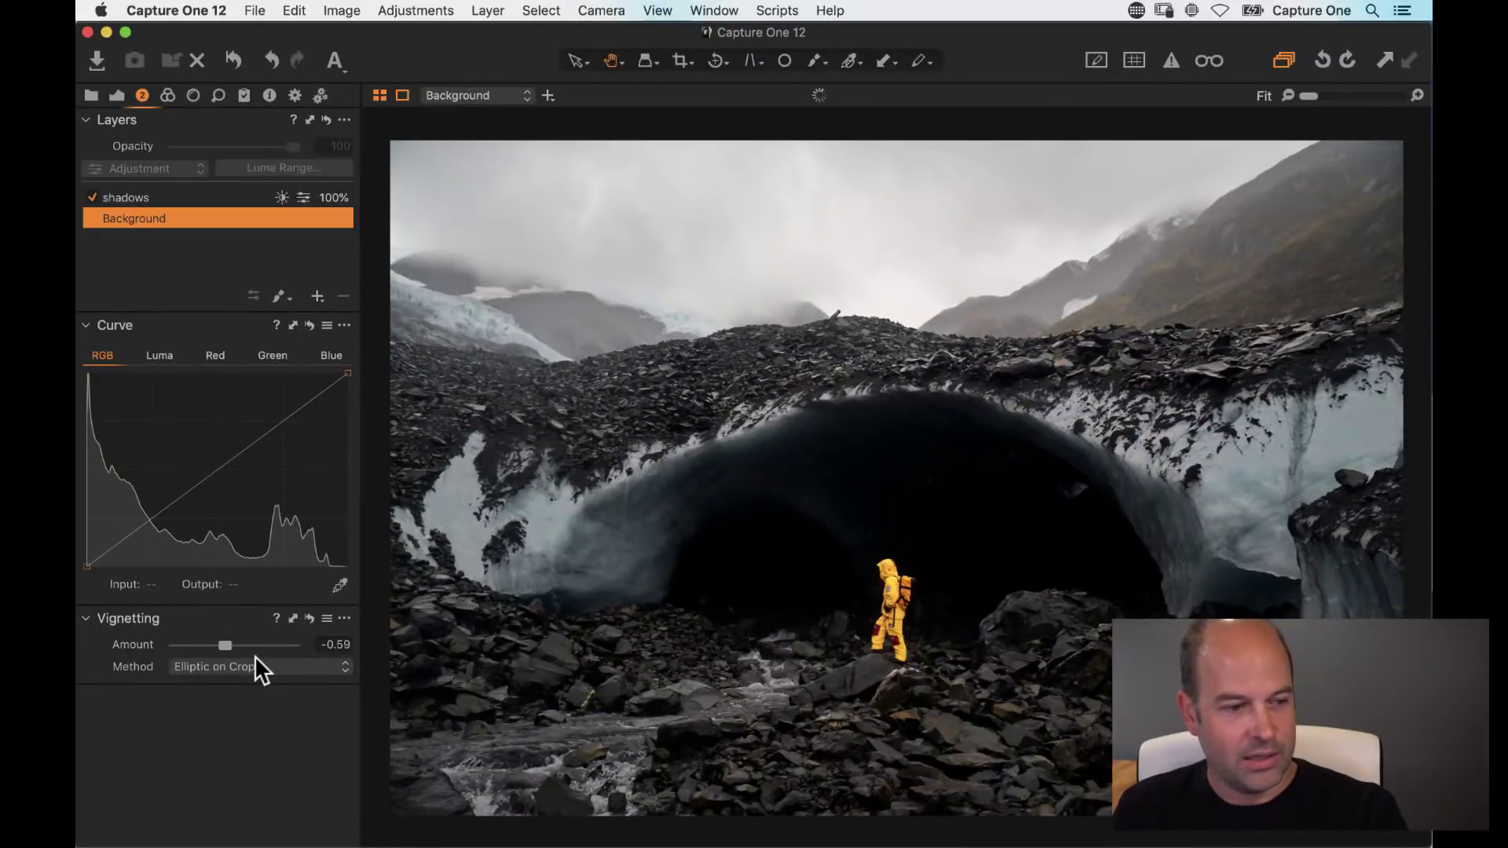
click(232, 60)
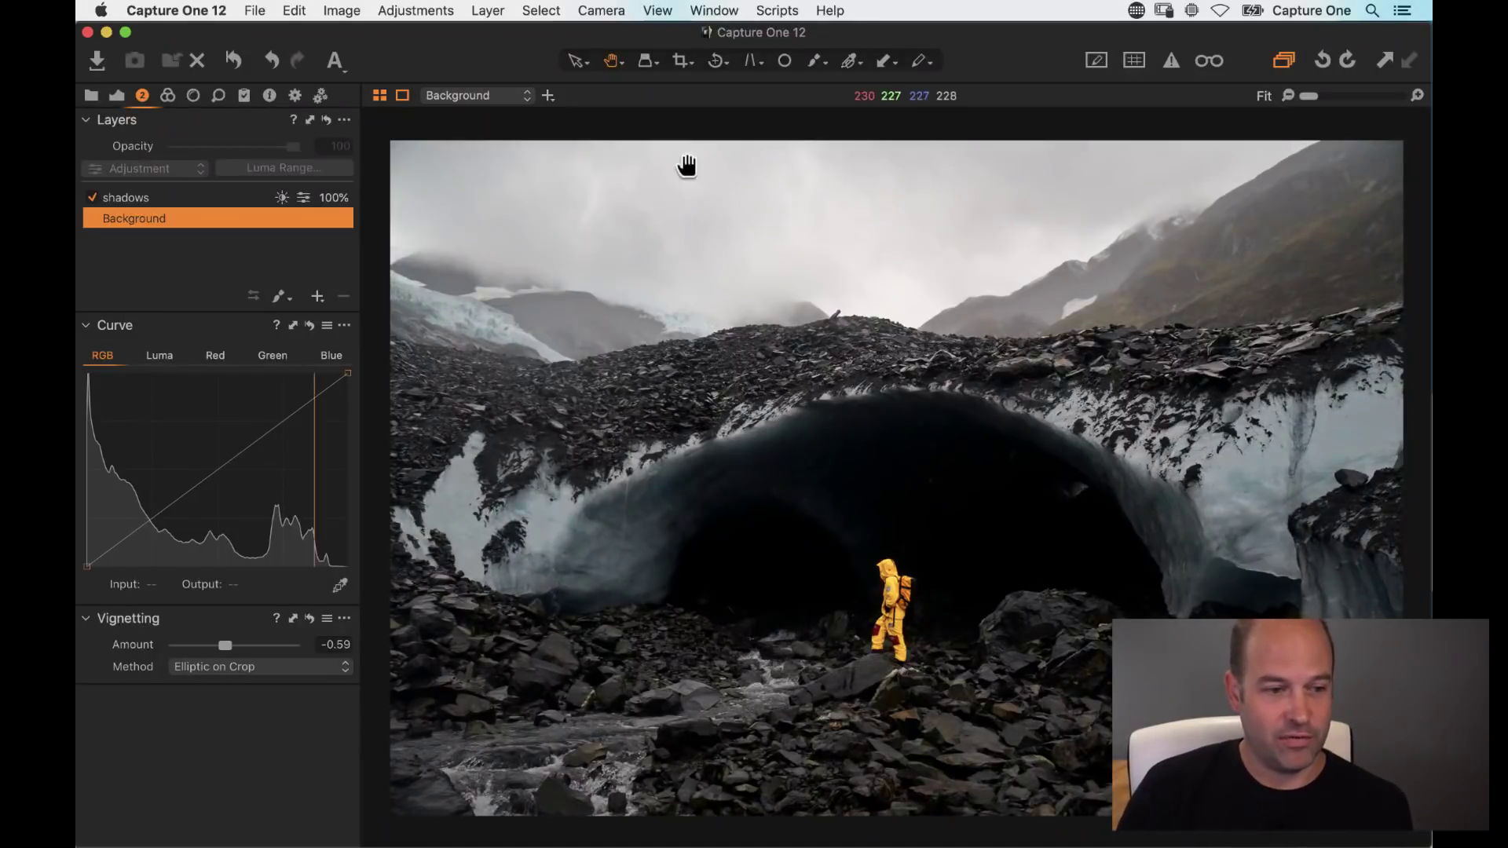
Step: Switch the active layer to shadows and back to Background
click(506, 95)
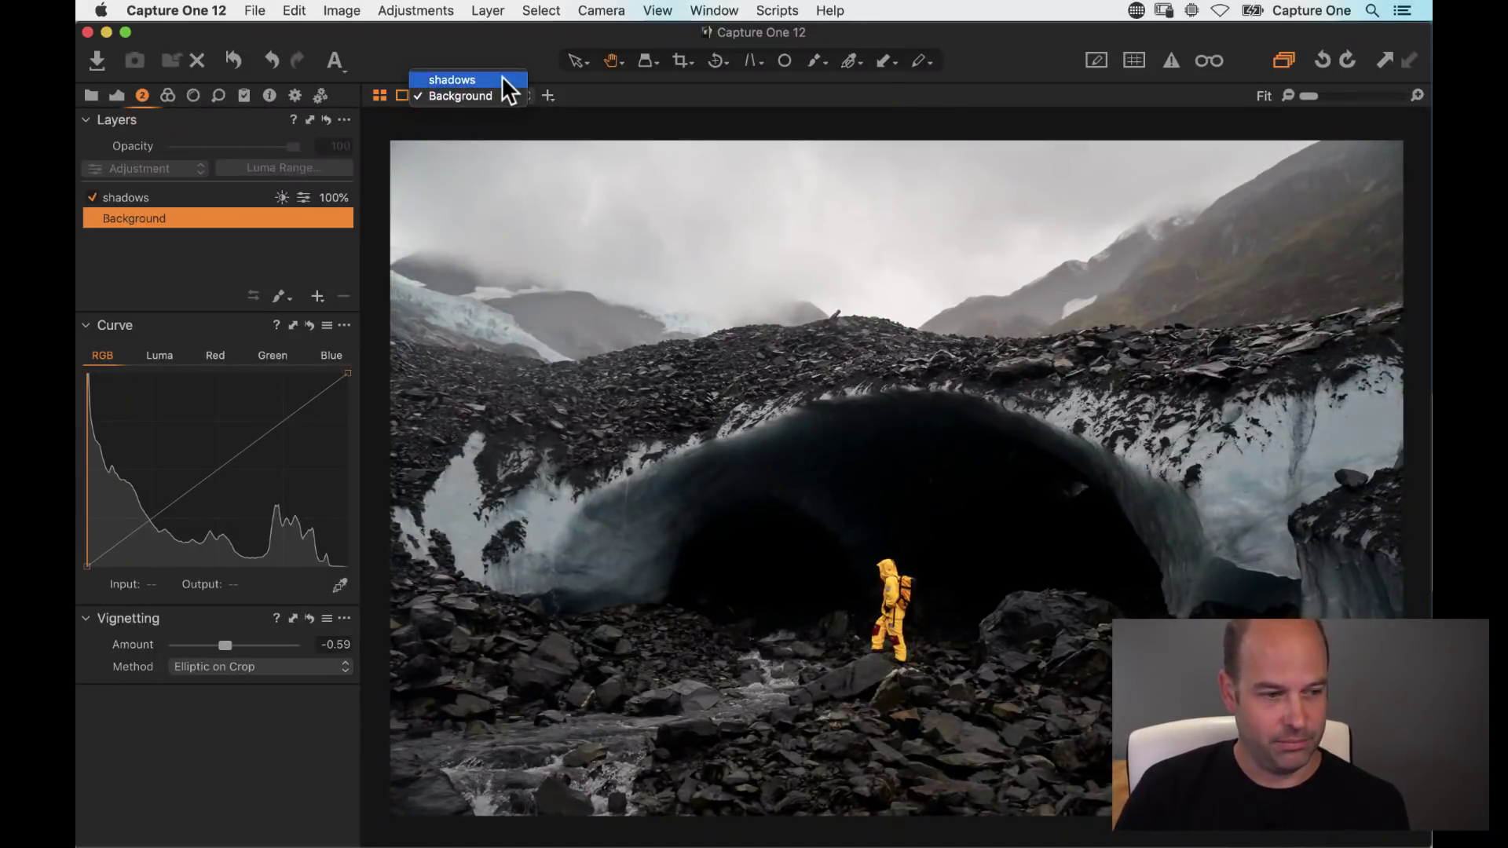
click(503, 81)
click(491, 95)
click(491, 111)
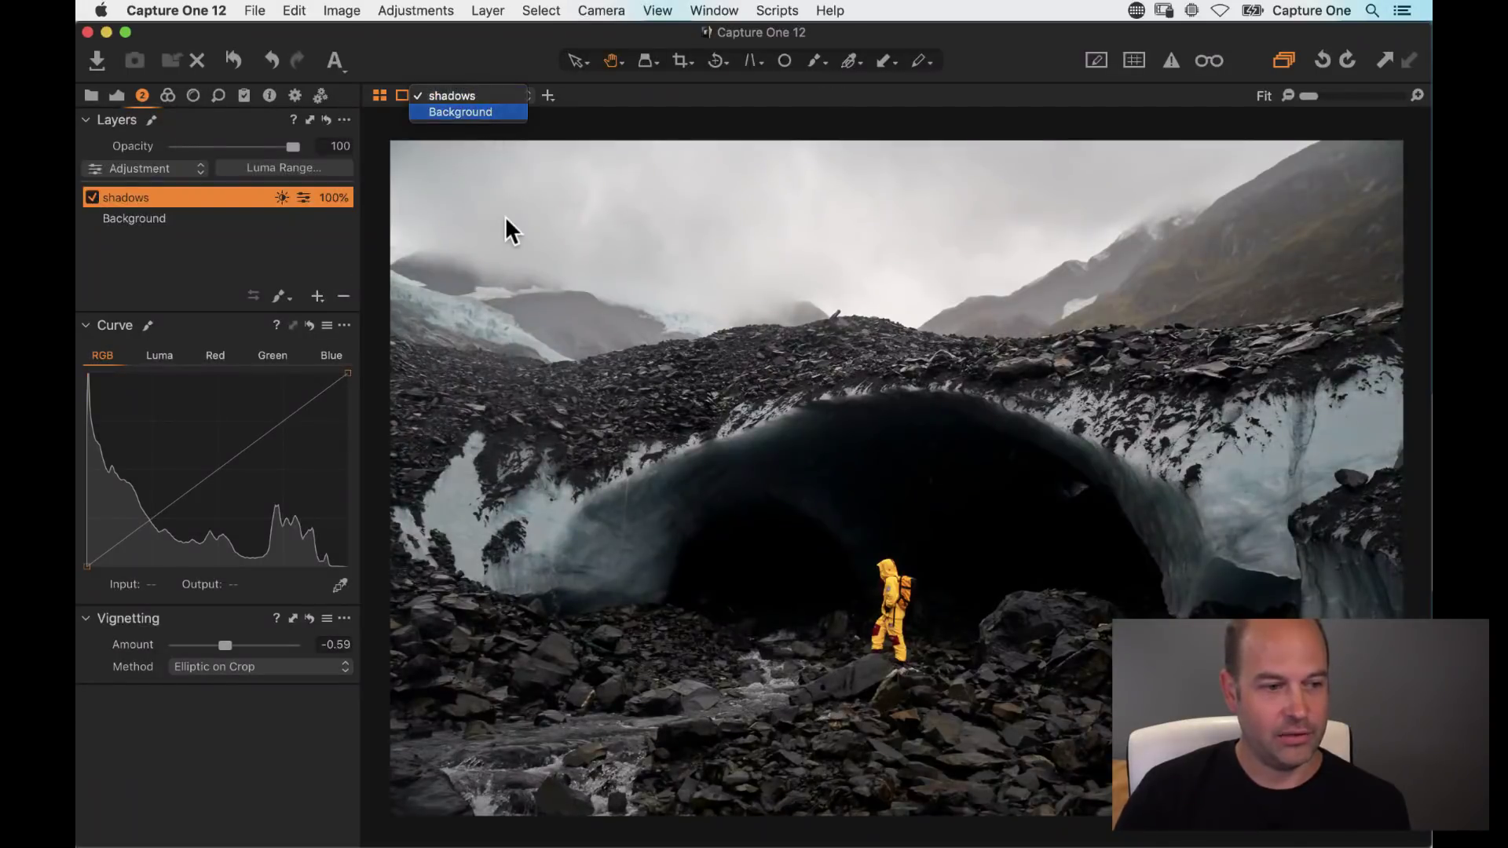
Step: Search the keyboard shortcut editor for "layer" commands, then close the editor
click(297, 10)
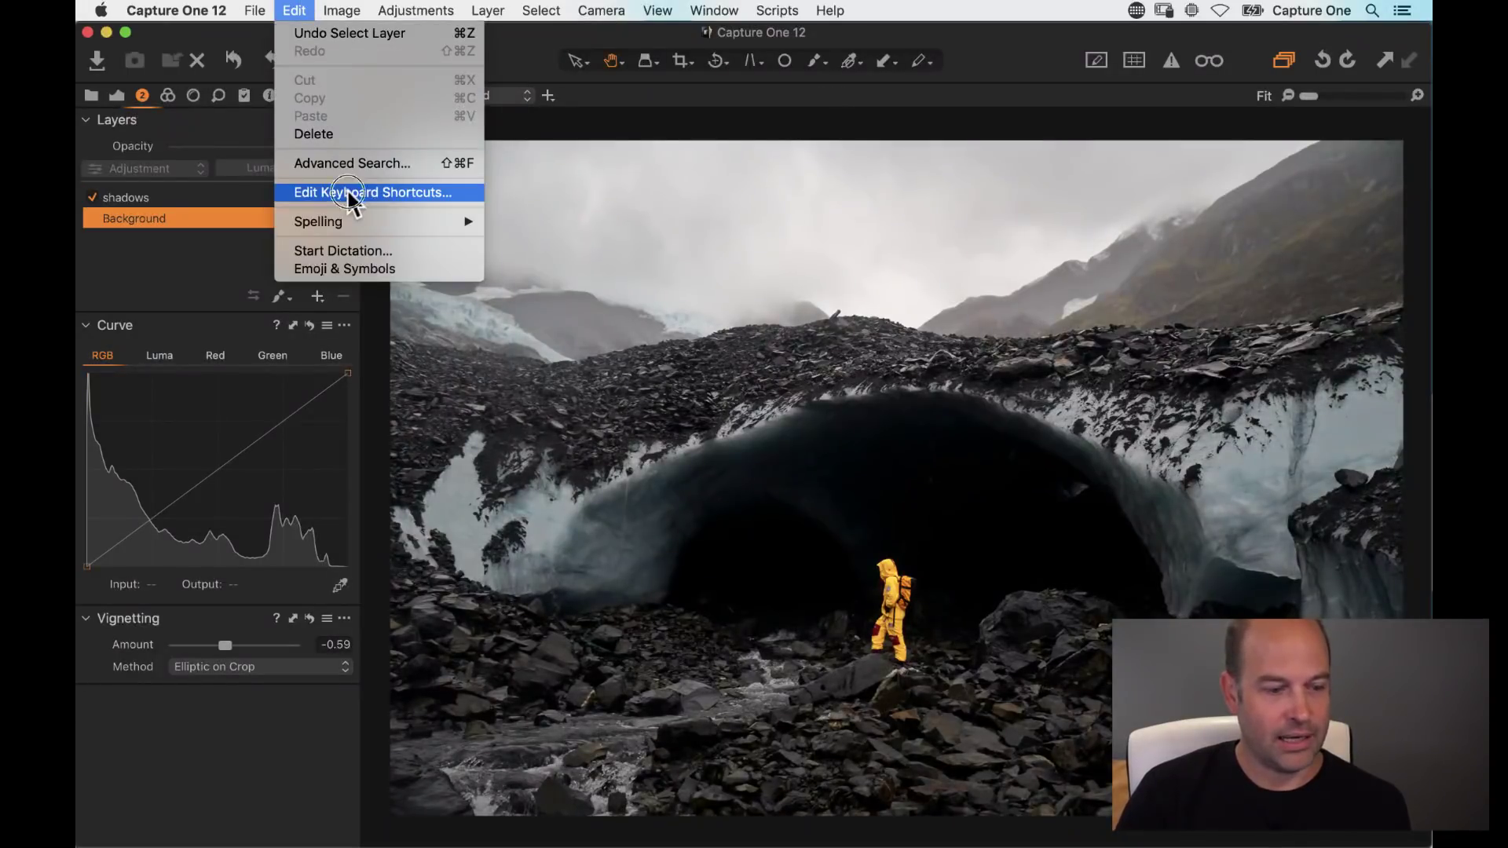
click(349, 192)
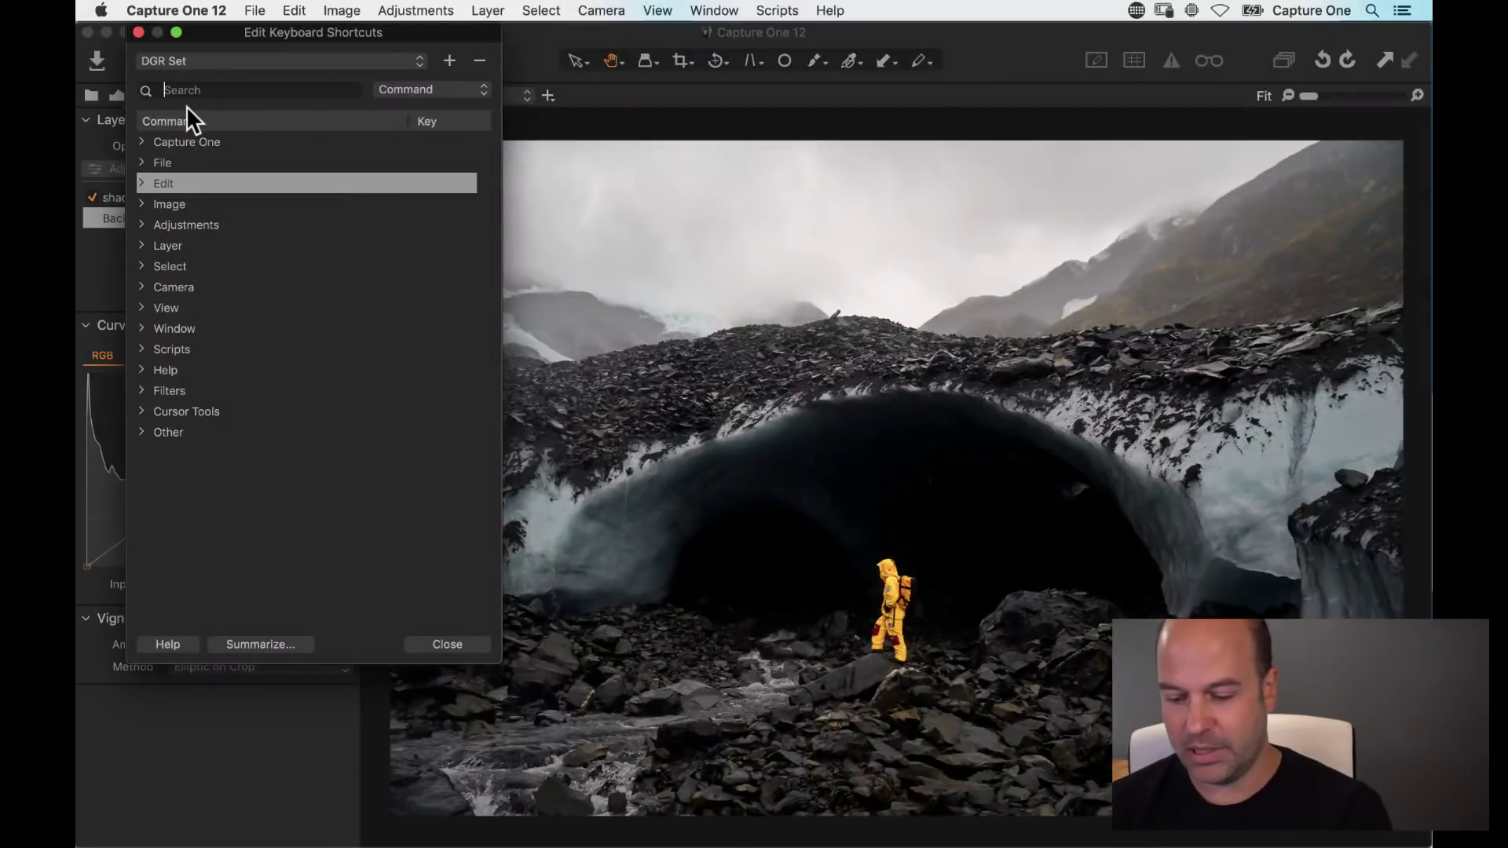
text(layer)
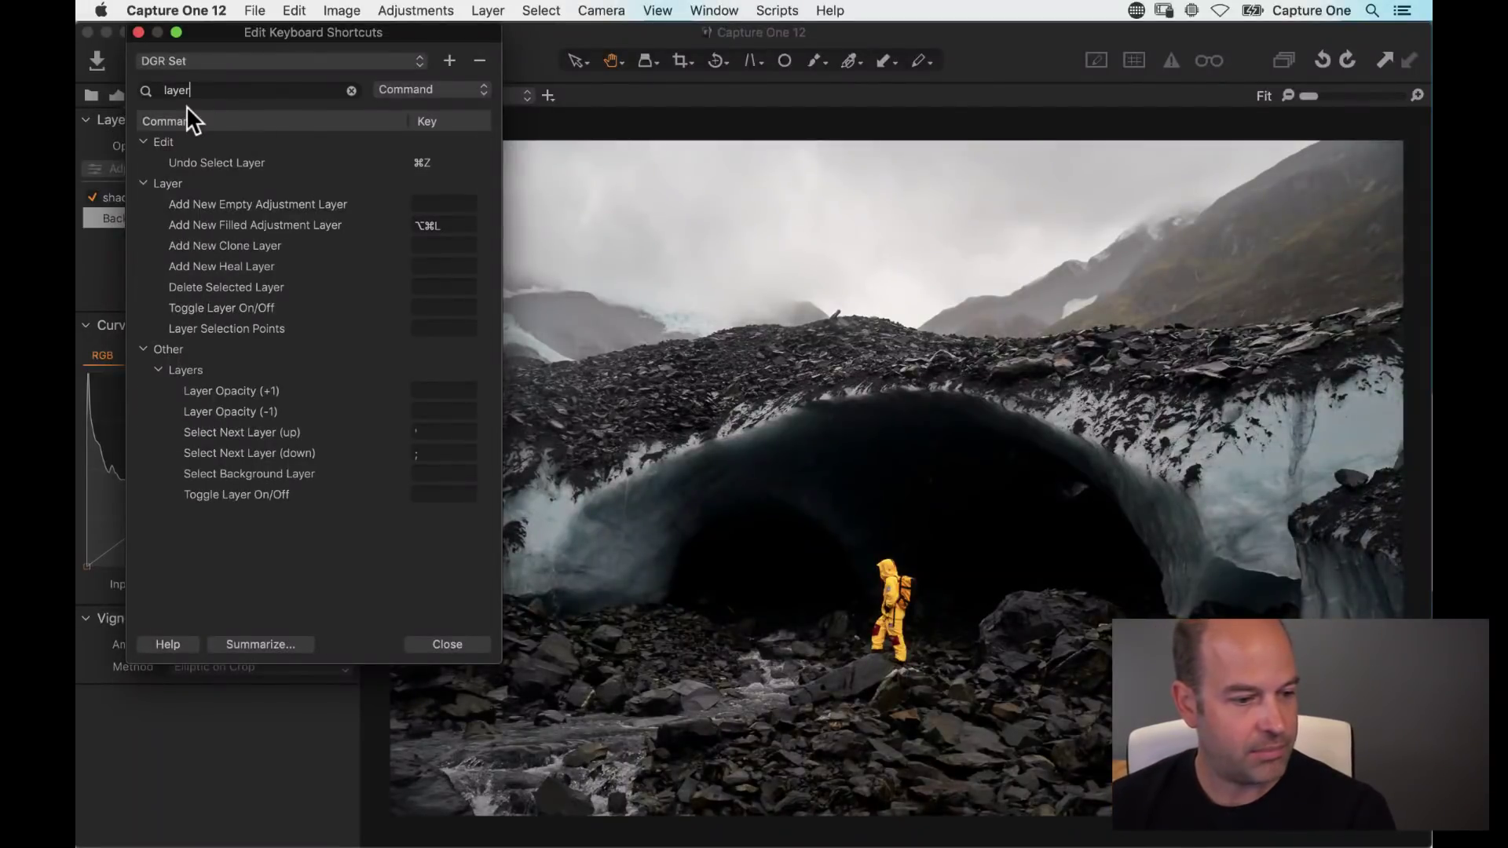
key(Escape)
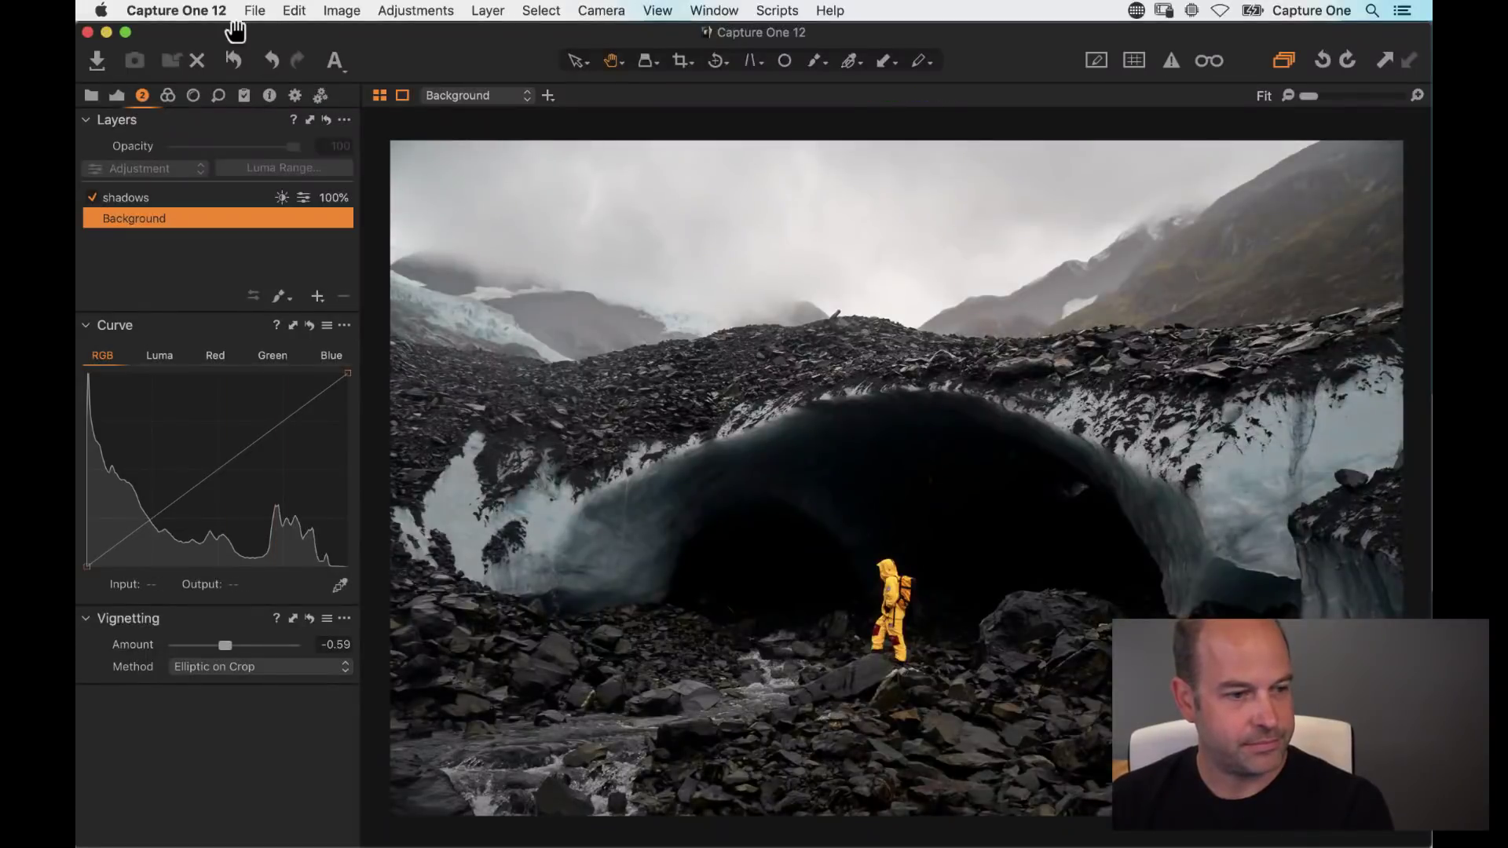
Step: Assign Control+Command+B as the custom shortcut for the Select Background Layer command and close the shortcut editor
click(294, 10)
click(326, 192)
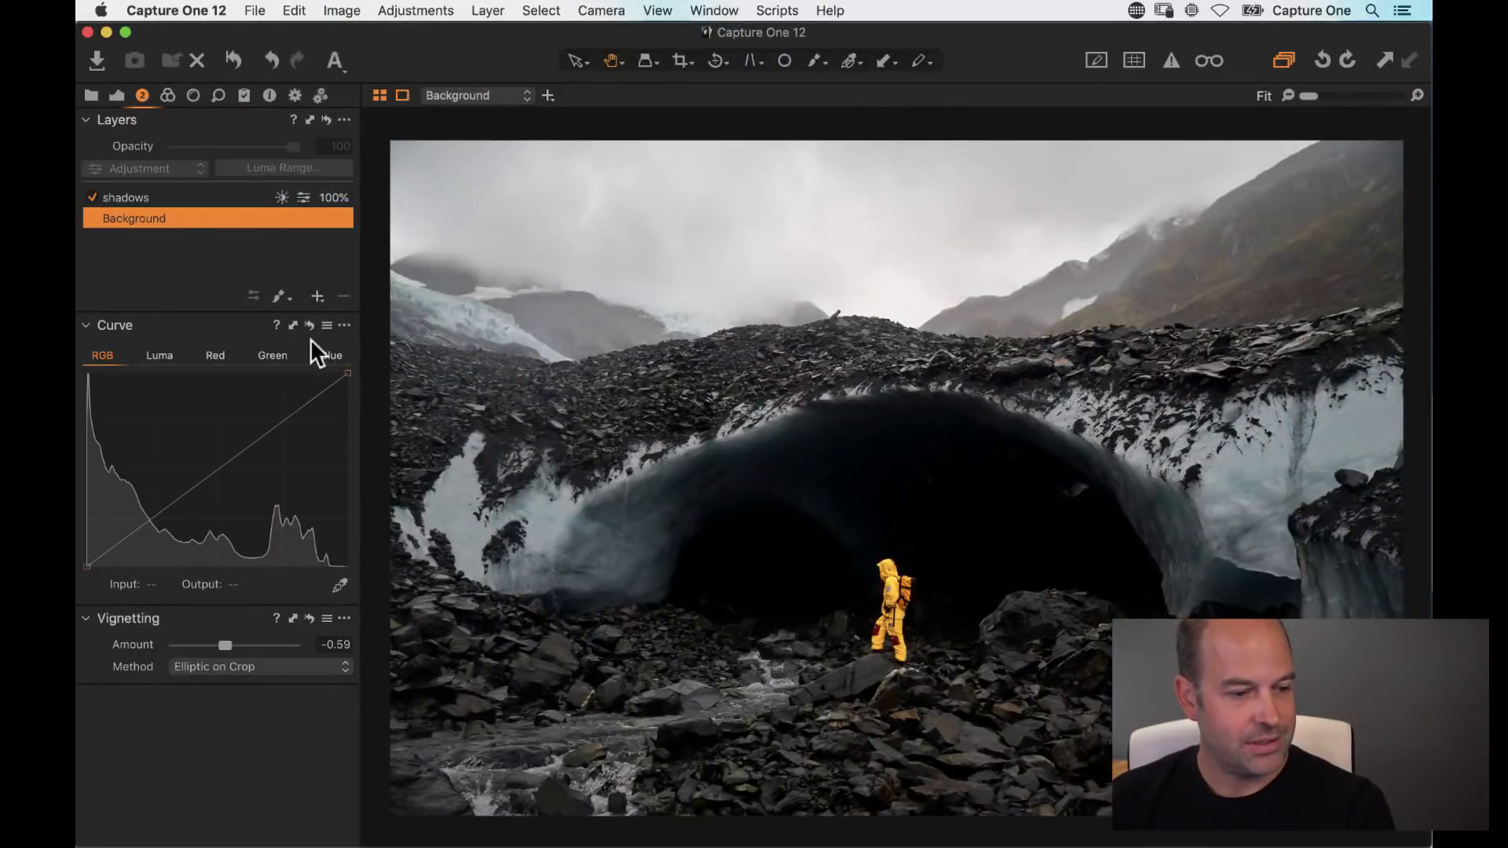
click(428, 474)
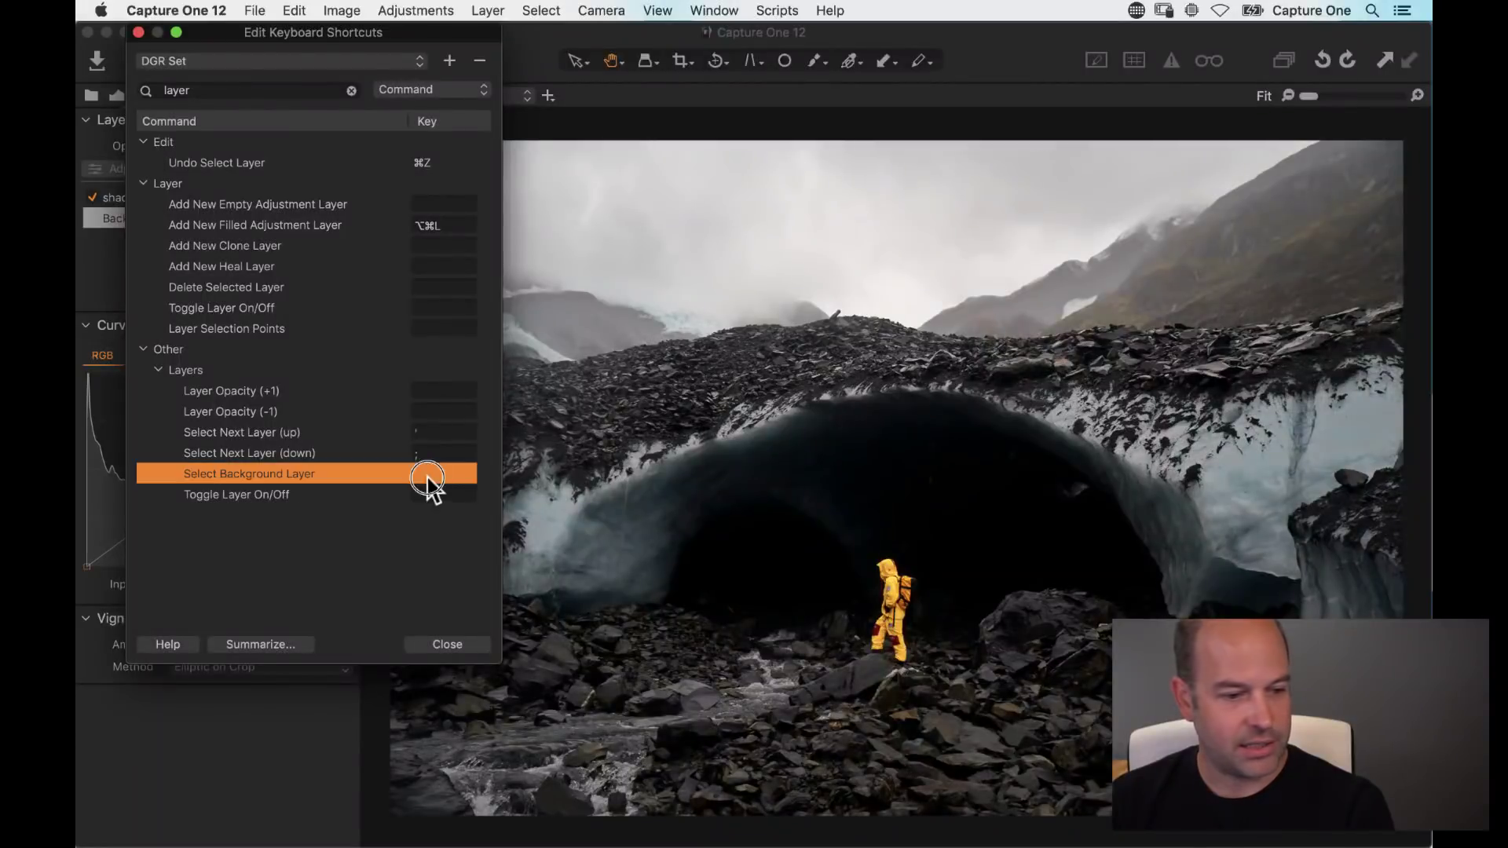
key(super+b)
key(BackSpace)
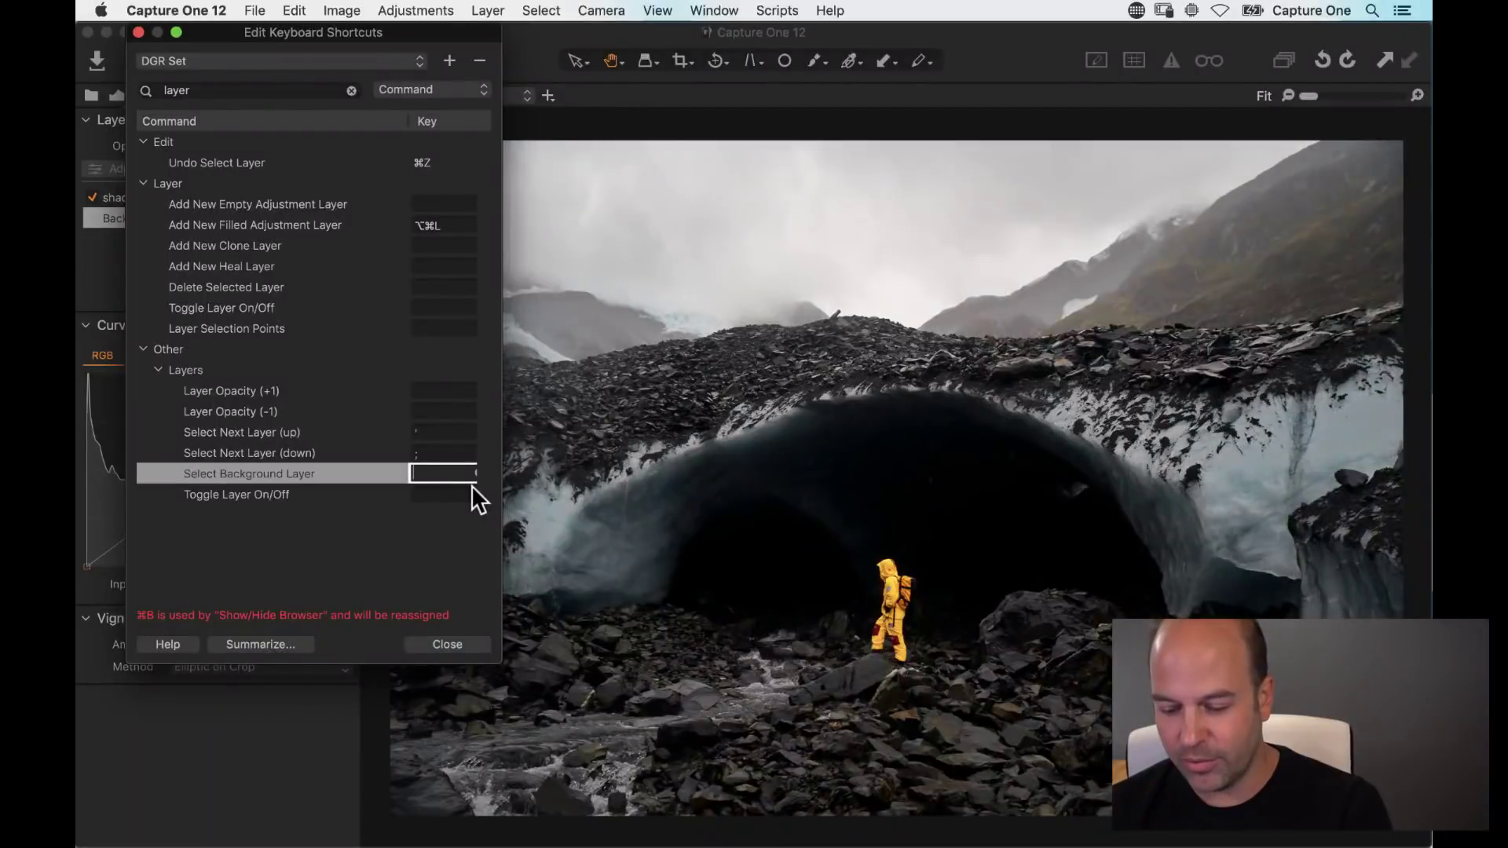
key(alt+super+b)
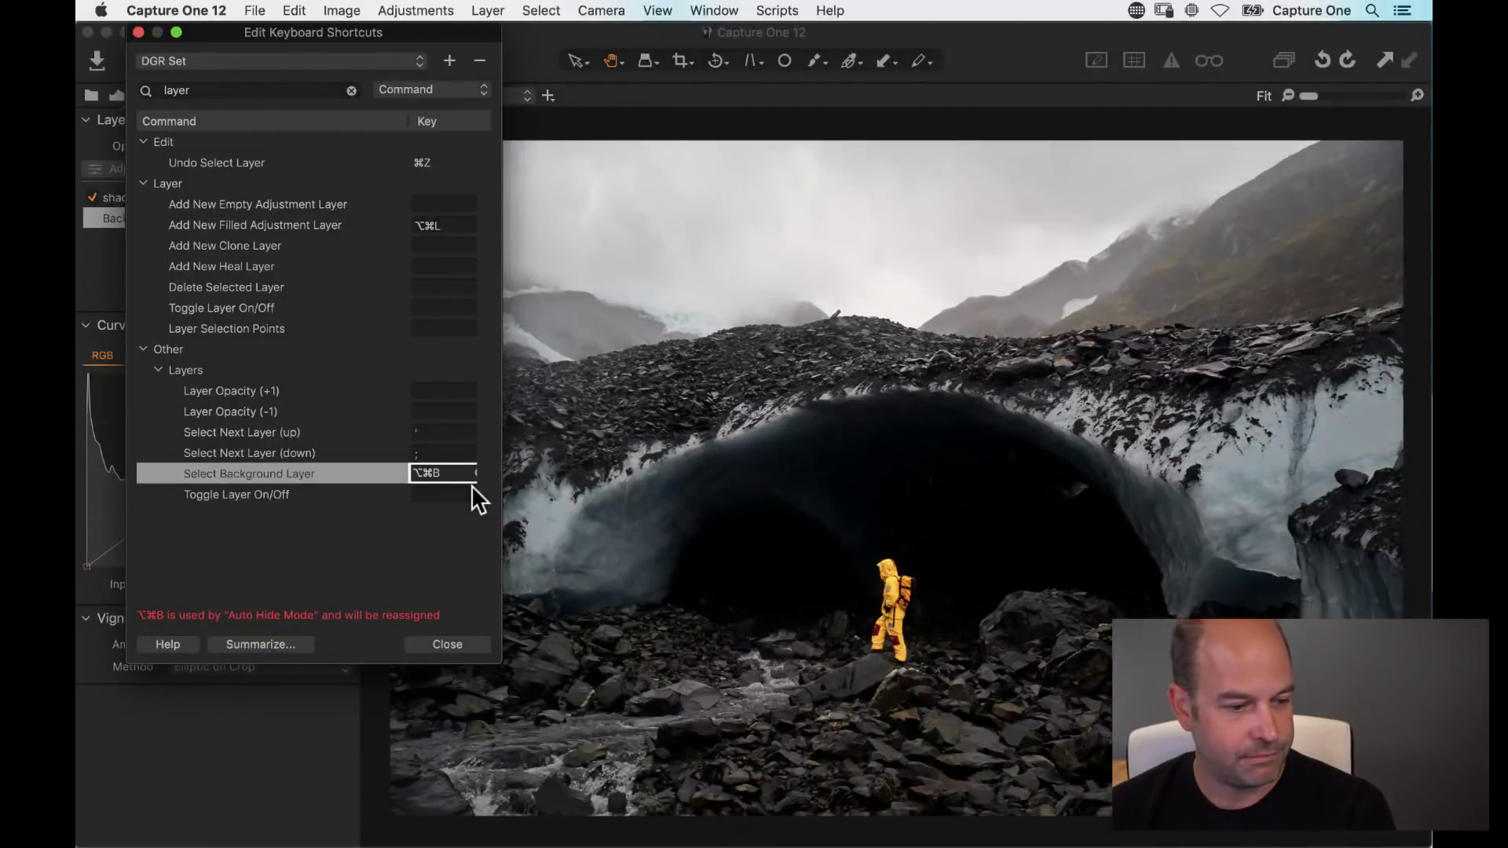
key(BackSpace)
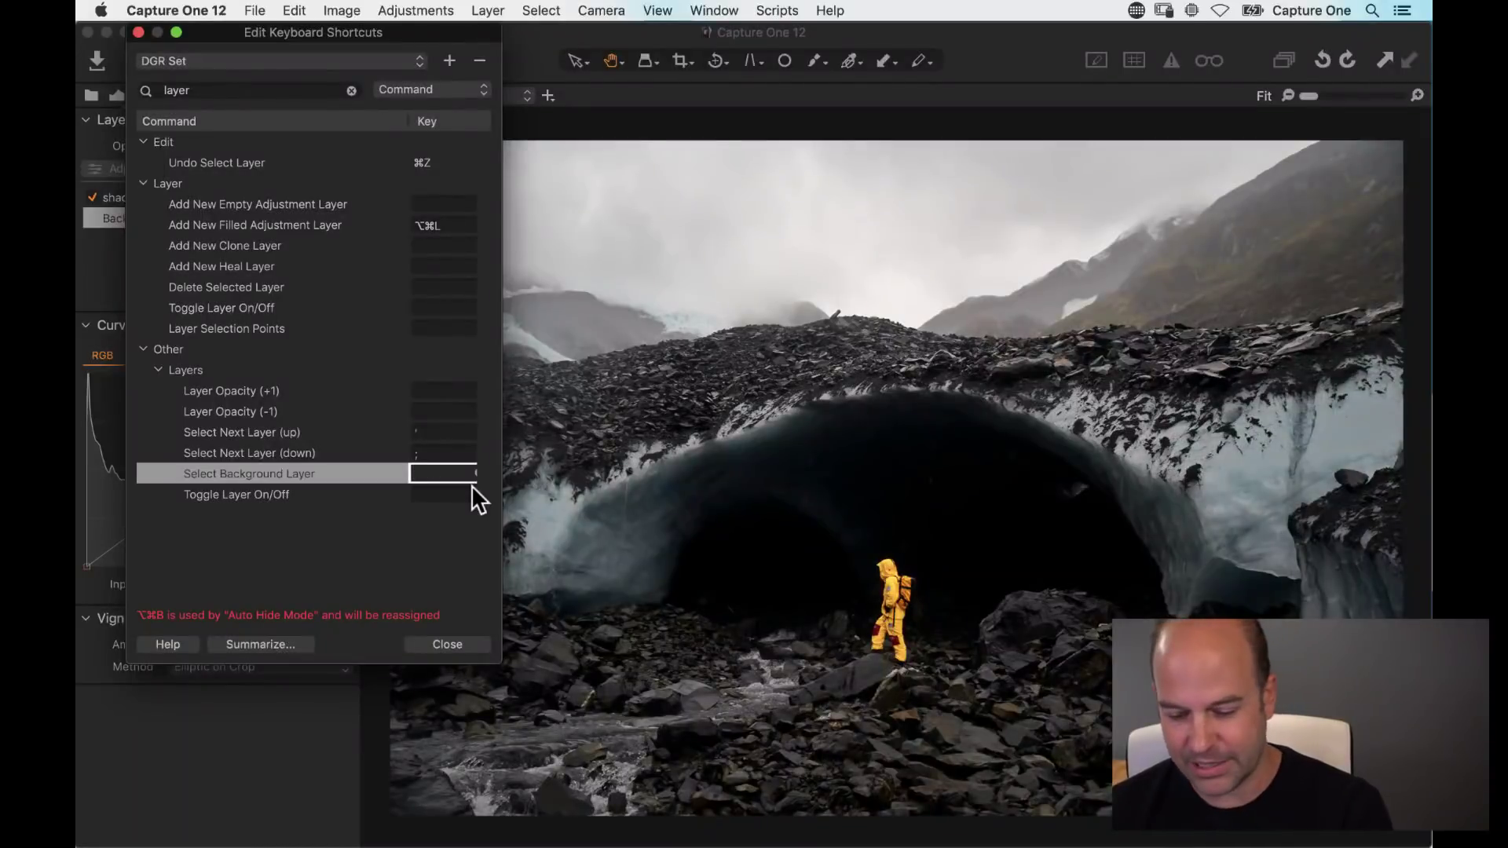
key(ctrl+super+b)
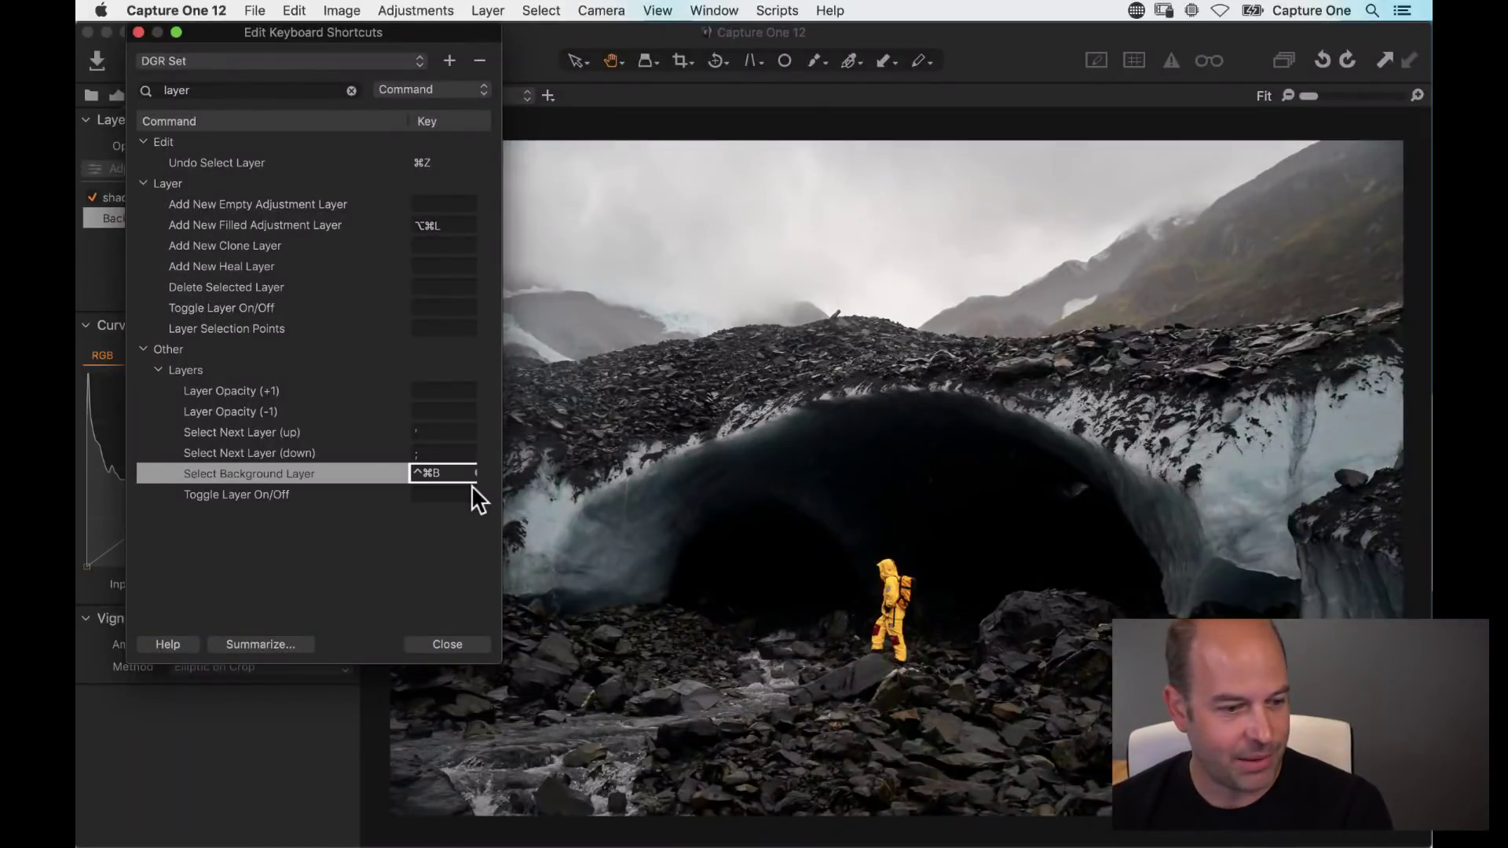
click(448, 646)
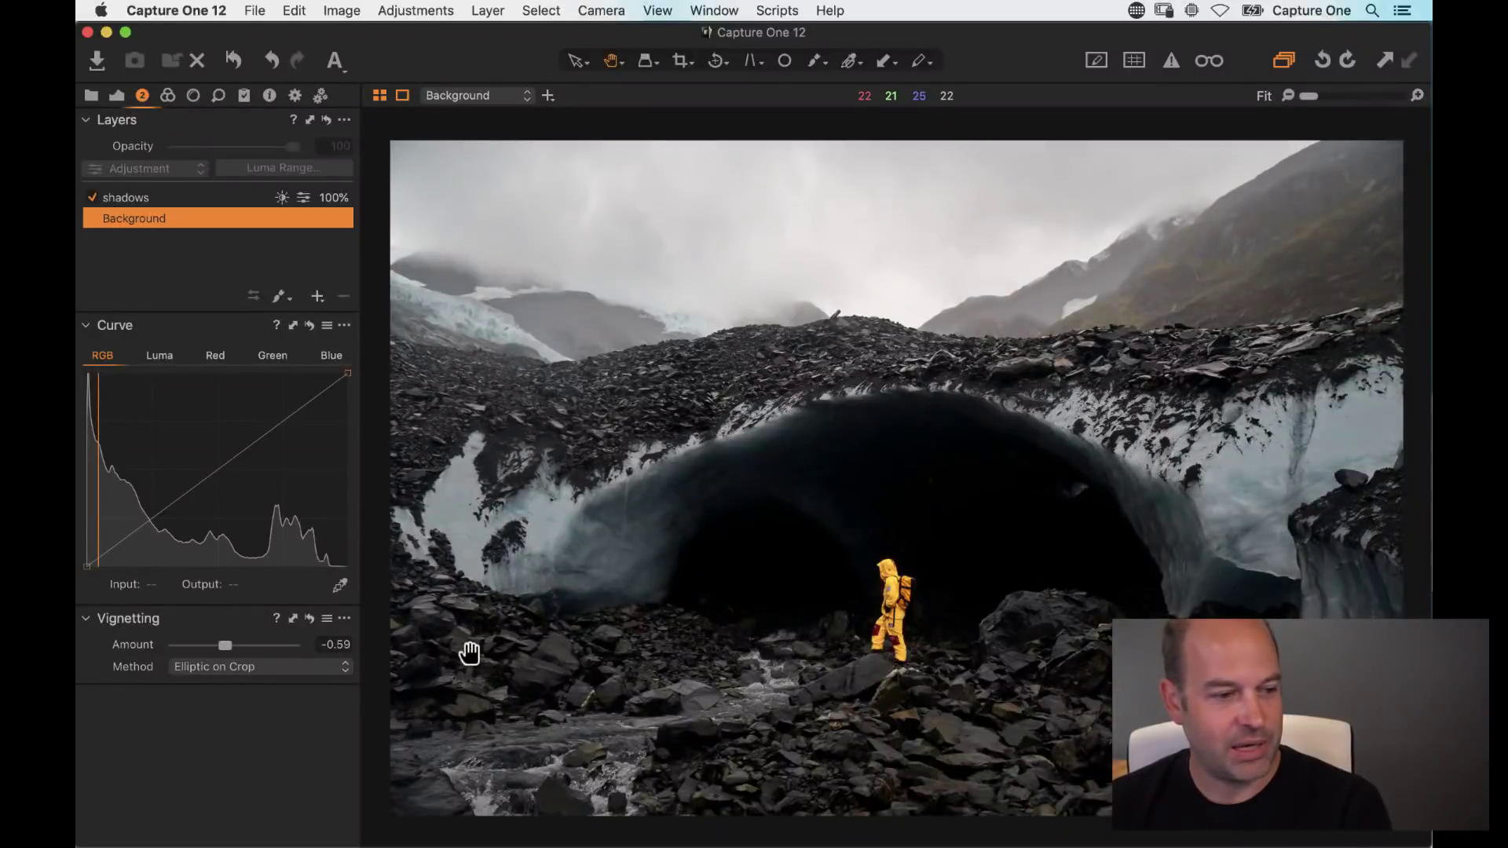
Step: Select the shadows layer, show its exposure adjustments and return to the Background layer
click(127, 198)
click(168, 95)
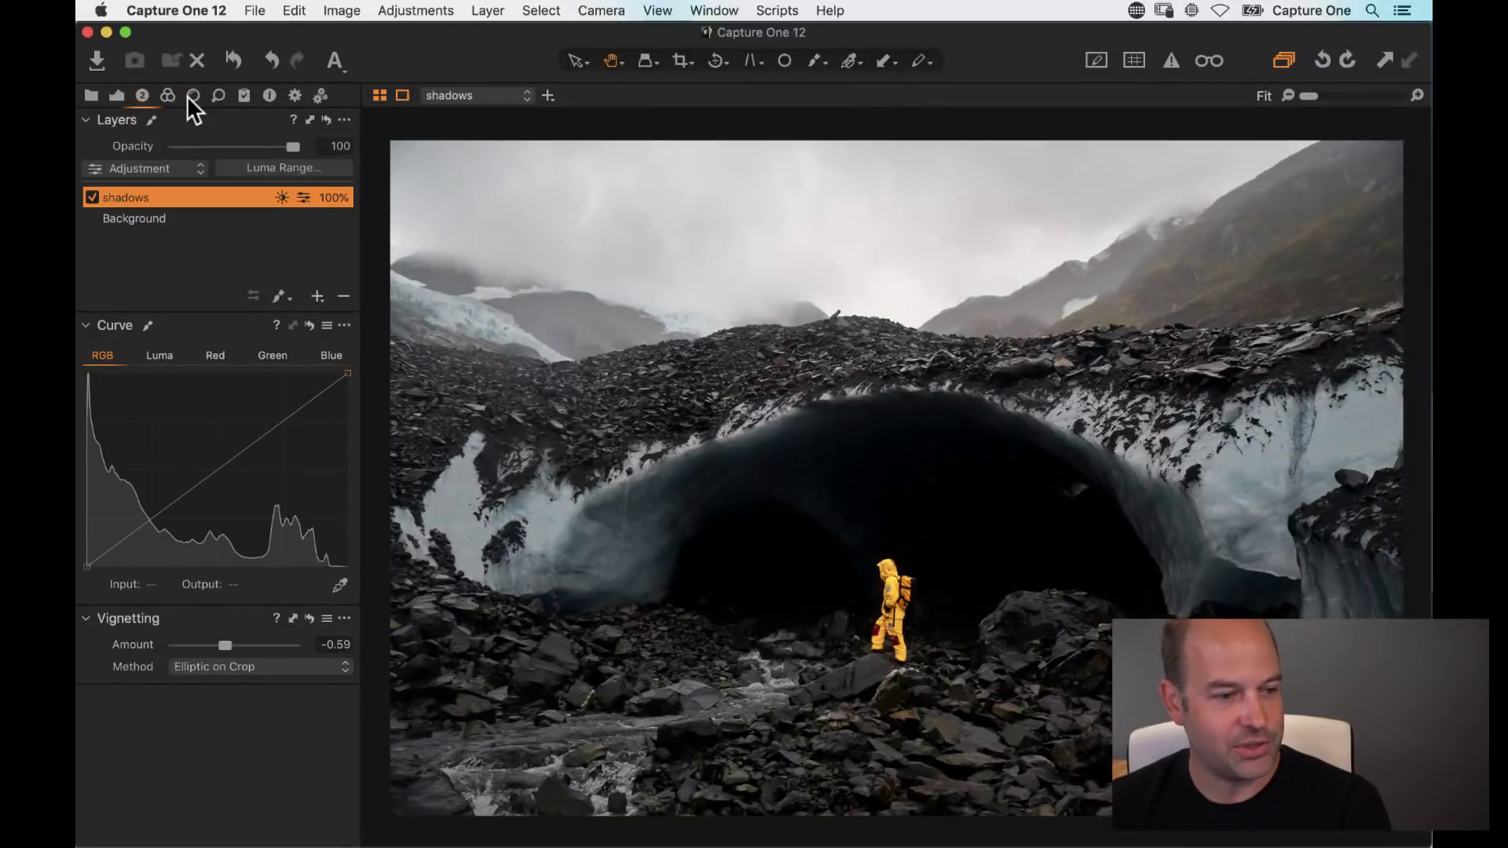
click(117, 96)
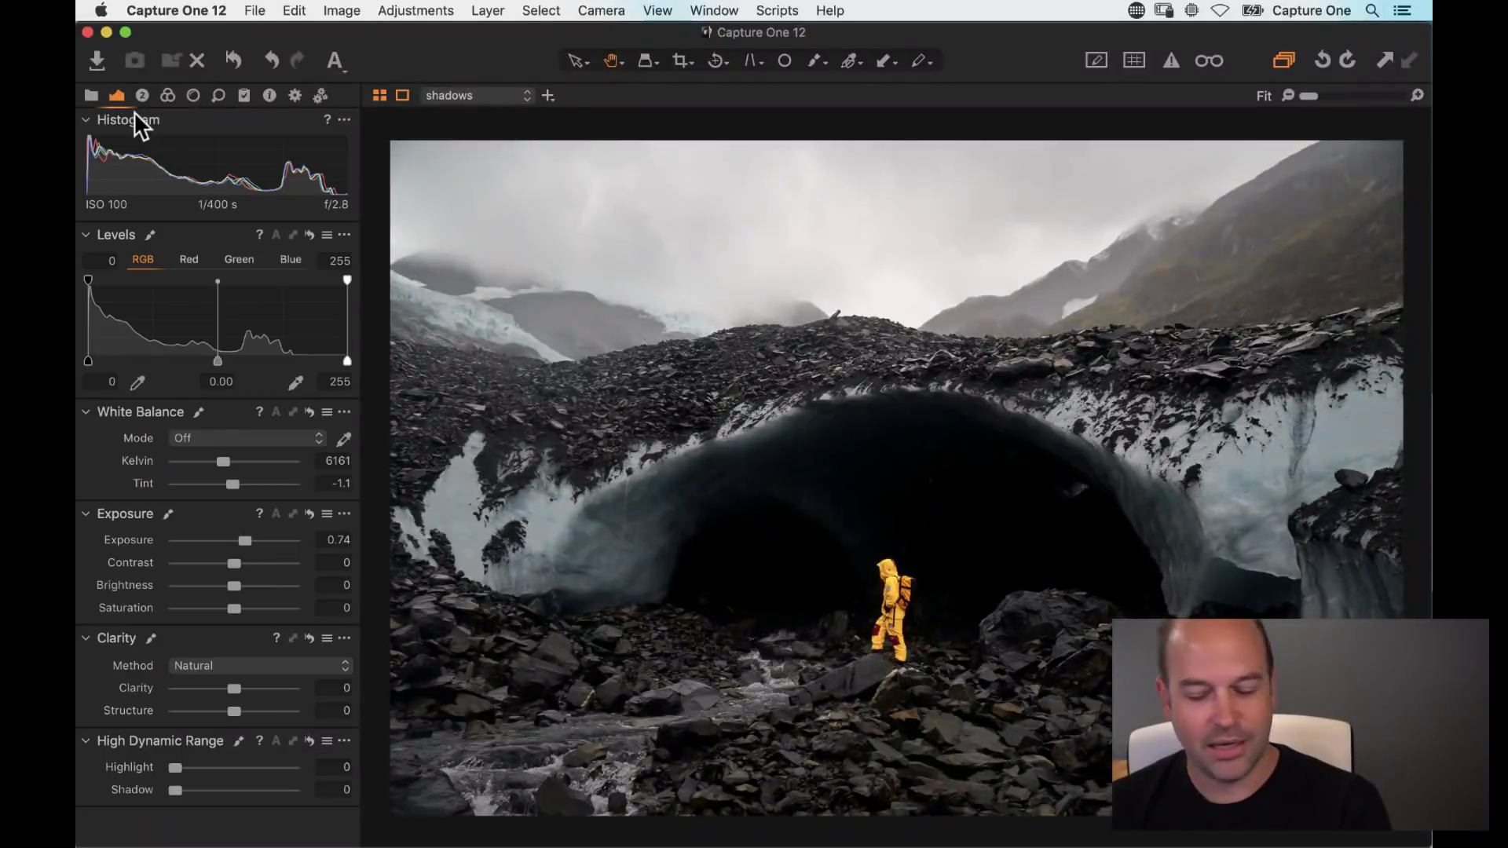
key(super+z)
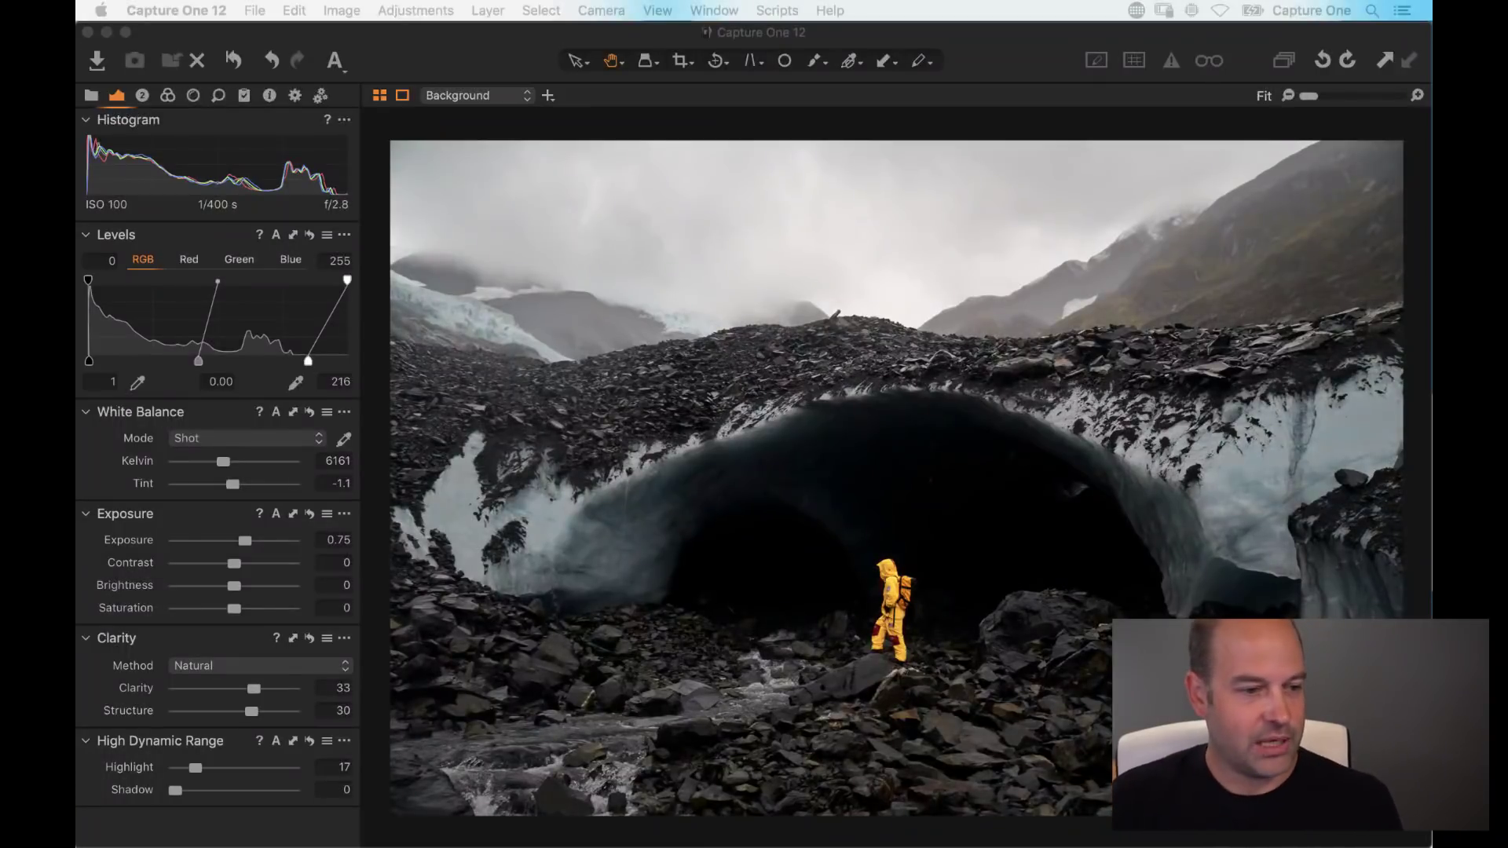
Step: Browse the image thumbnails and open the first variant of the portrait DSC01976.ARW in the viewer
click(469, 63)
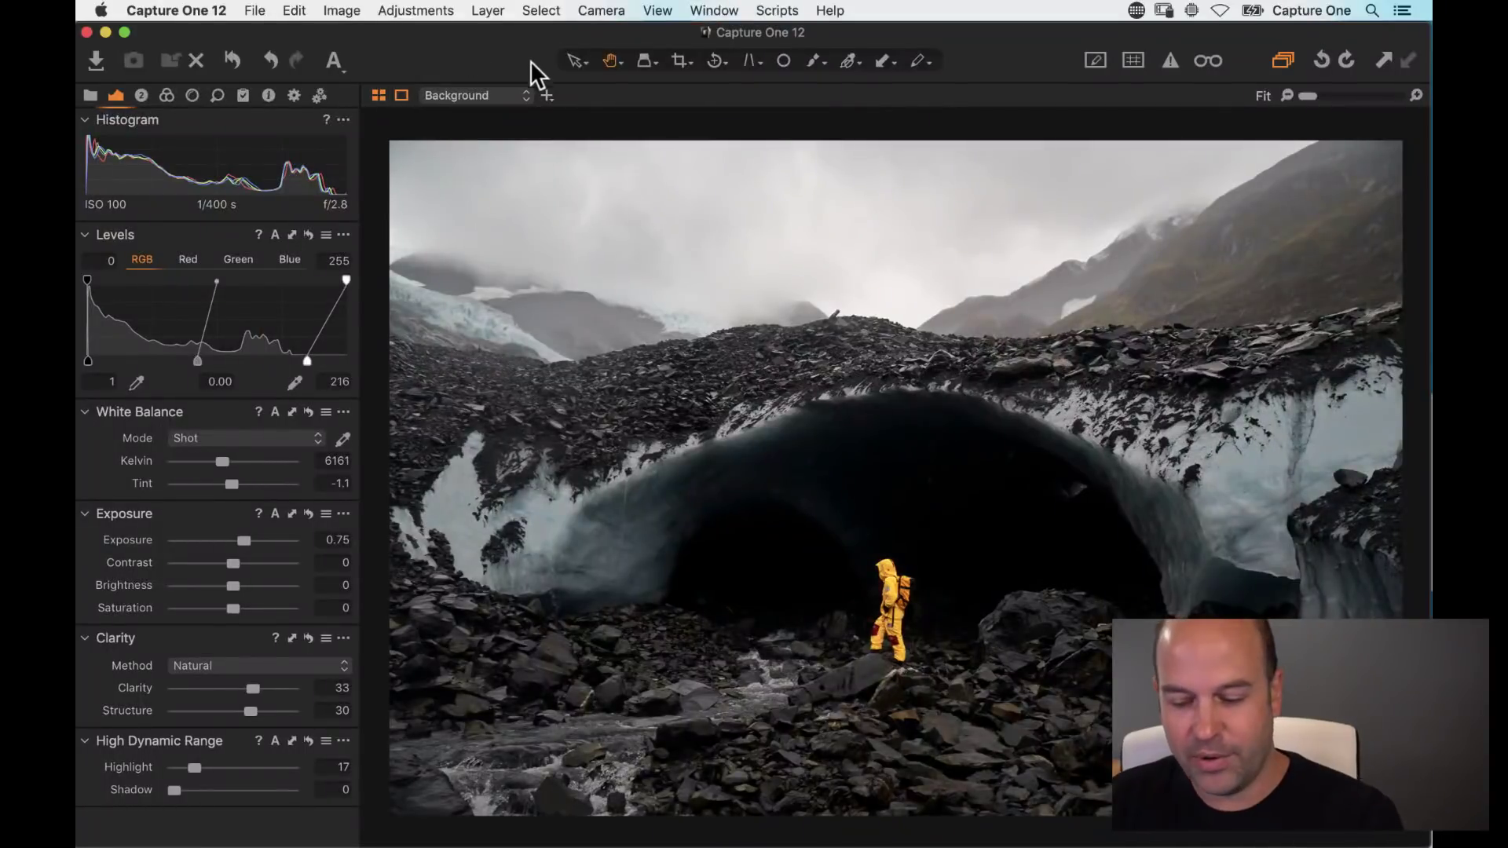
key(super+alt+v)
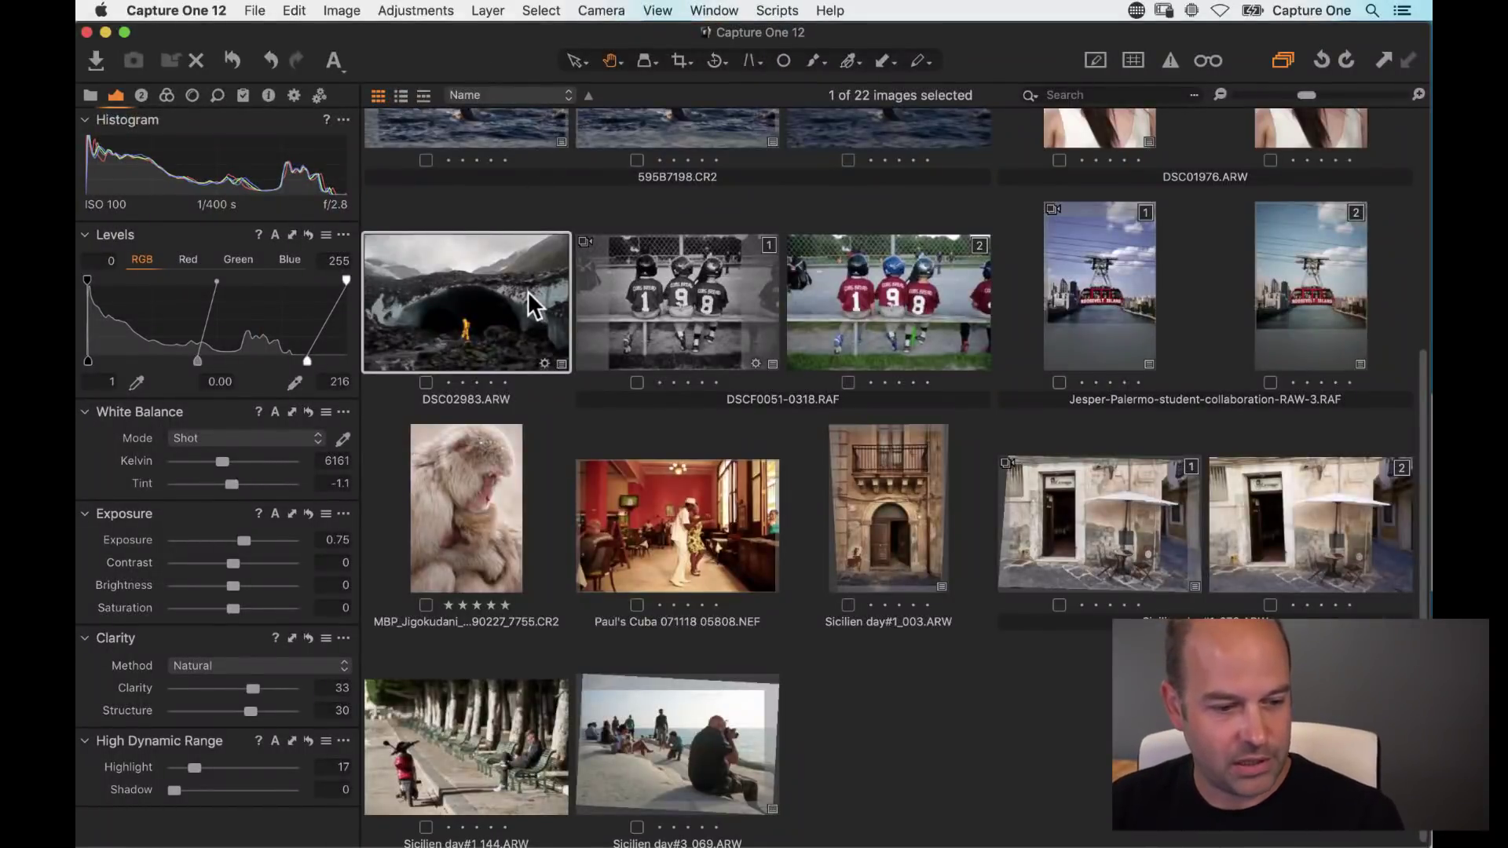
scroll(658, 440, up, 3)
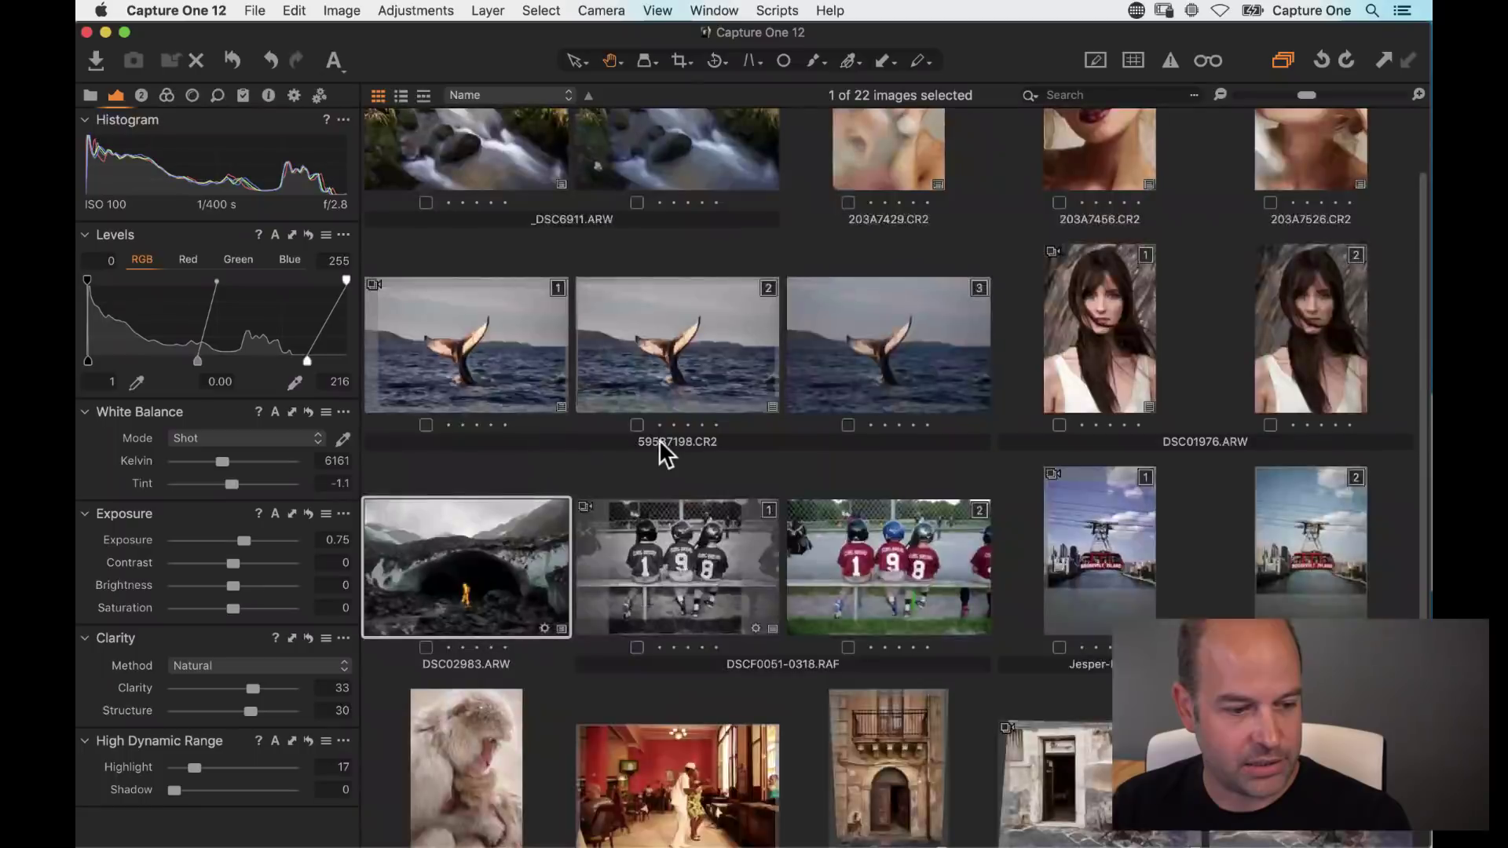
scroll(658, 440, down, 3)
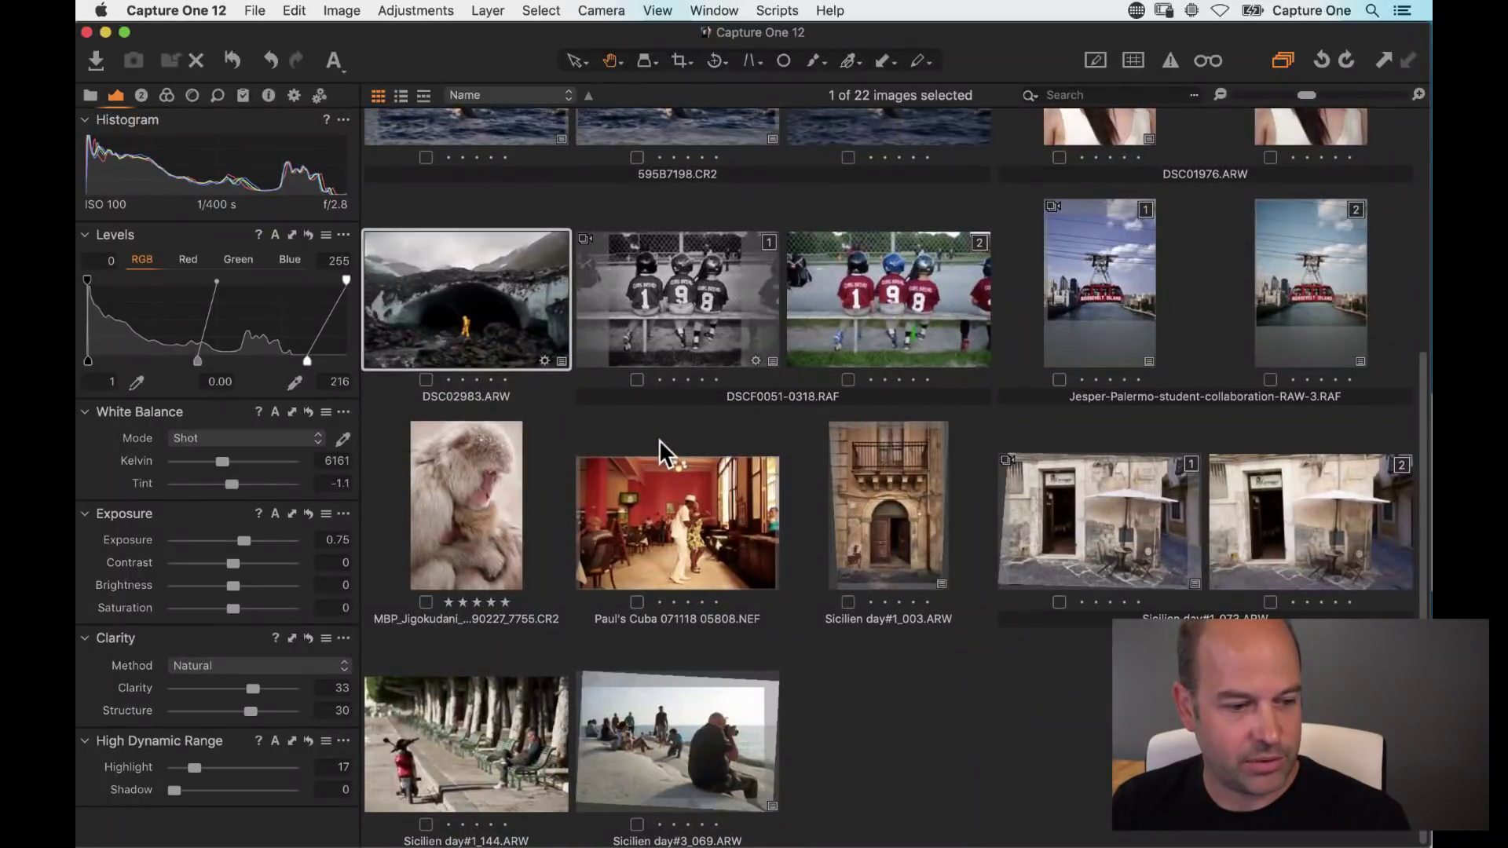
scroll(690, 435, up, 2)
scroll(689, 433, up, 3)
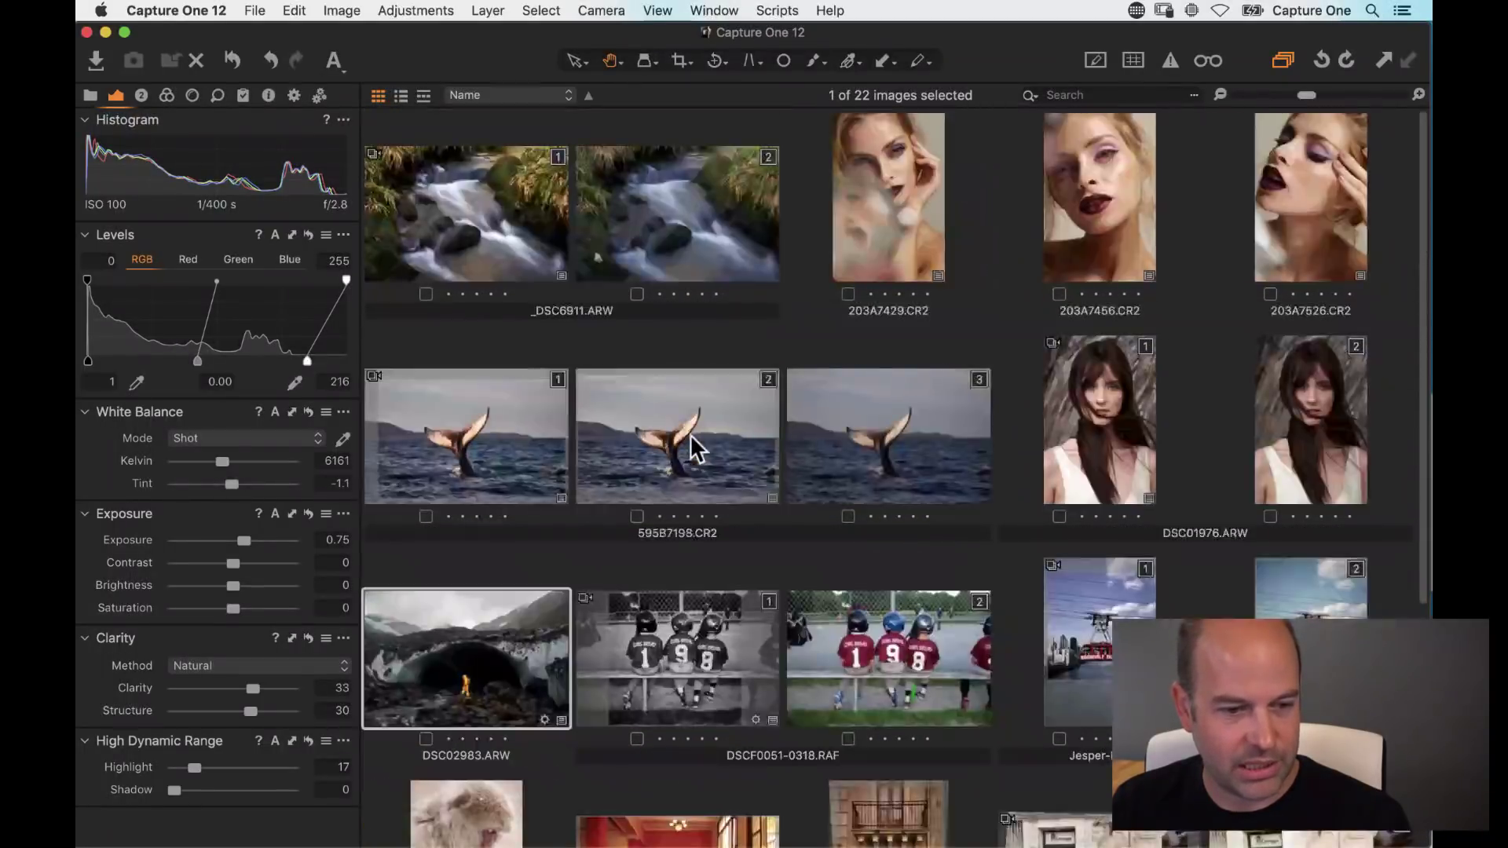
scroll(689, 434, down, 1)
scroll(690, 435, up, 1)
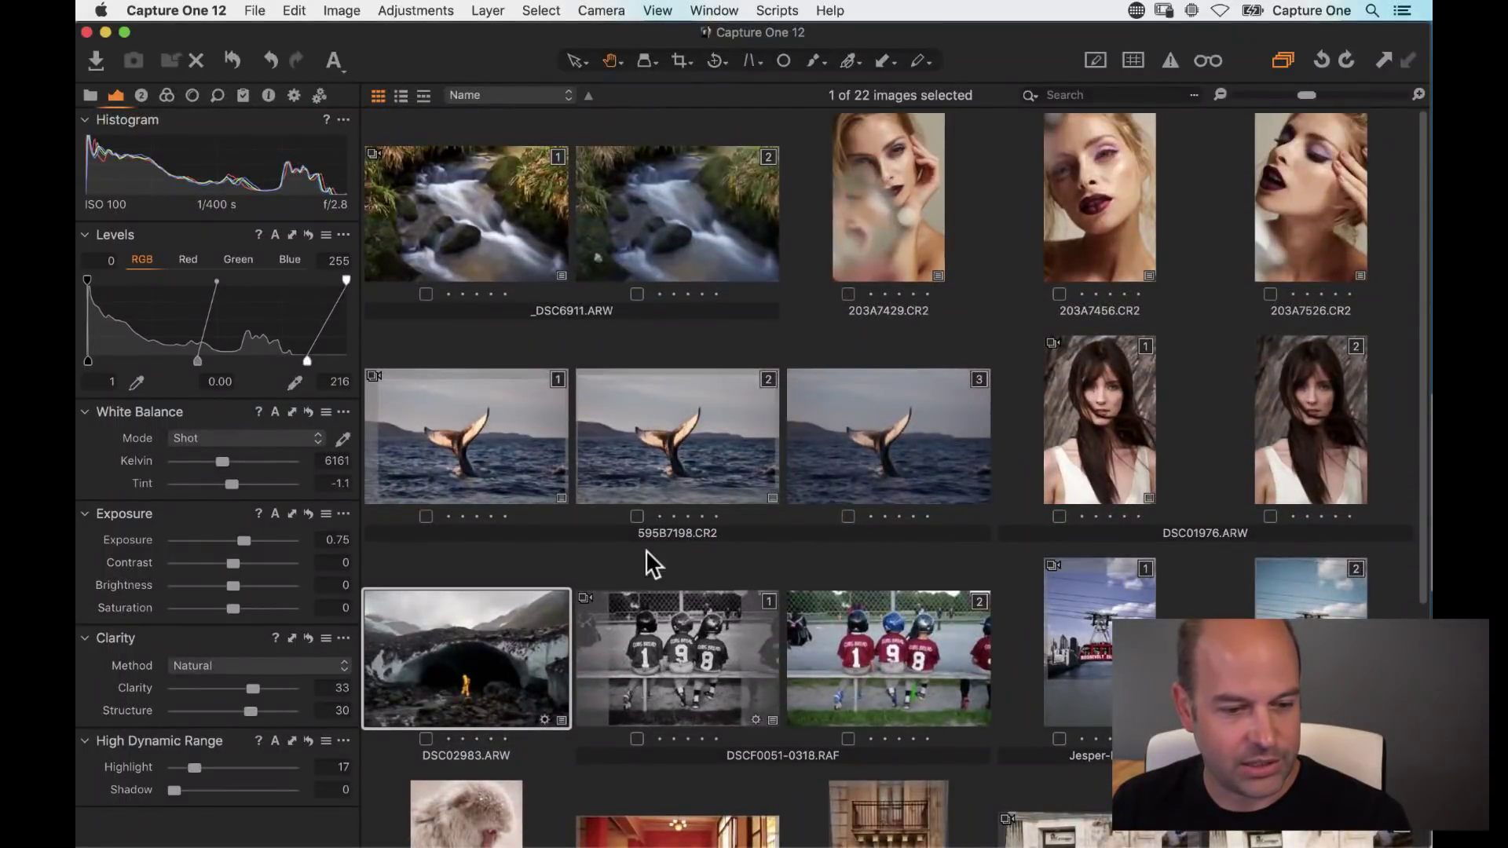
double_click(1112, 464)
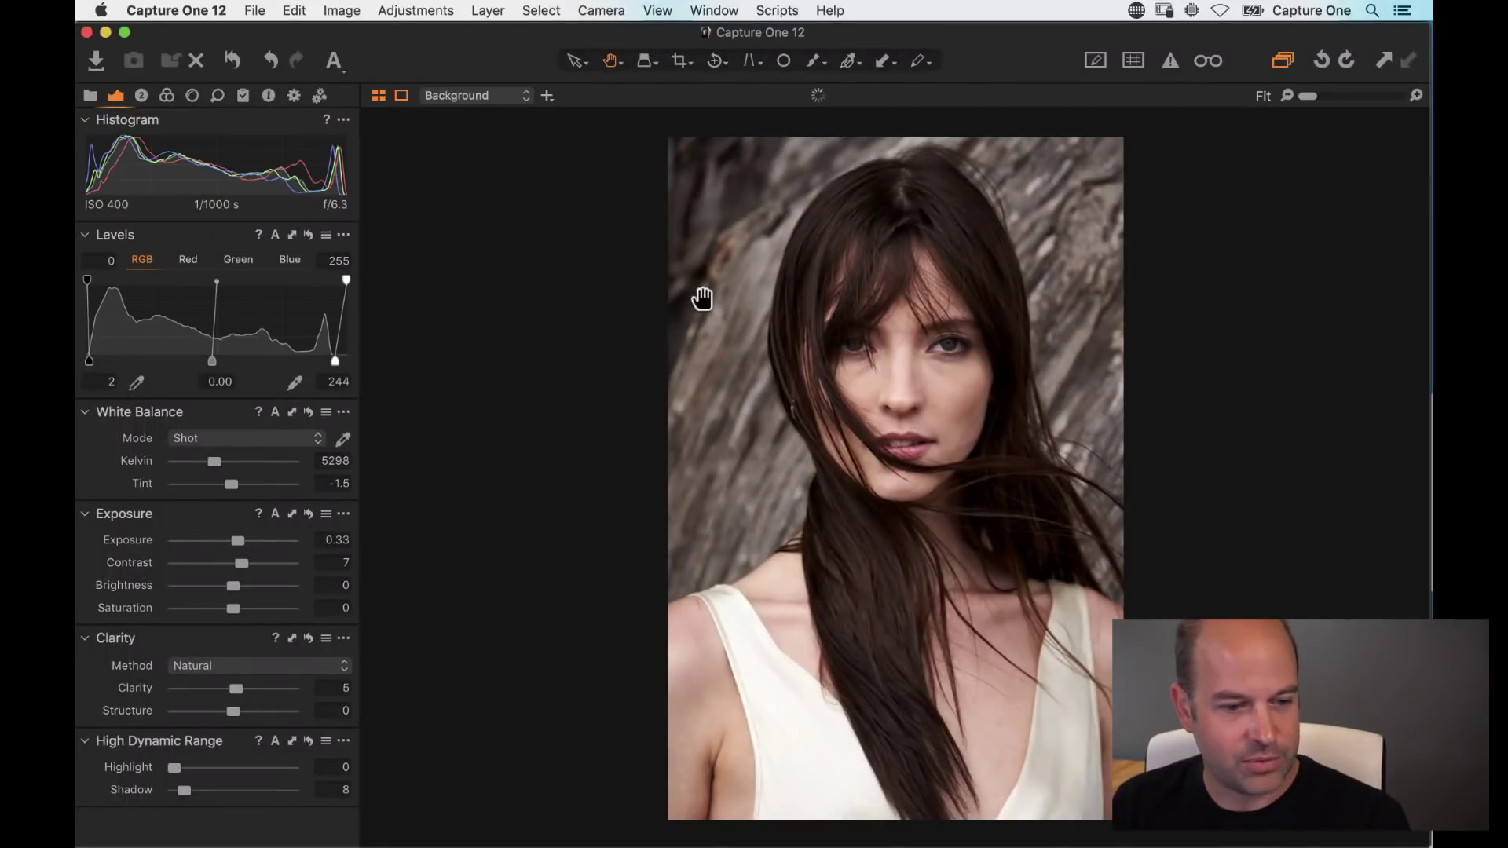
Step: Show the browser and send the portrait to Adobe Photoshop CC 2019 as an 8-bit PSD with the Adobe RGB (1998) profile
key(super+t)
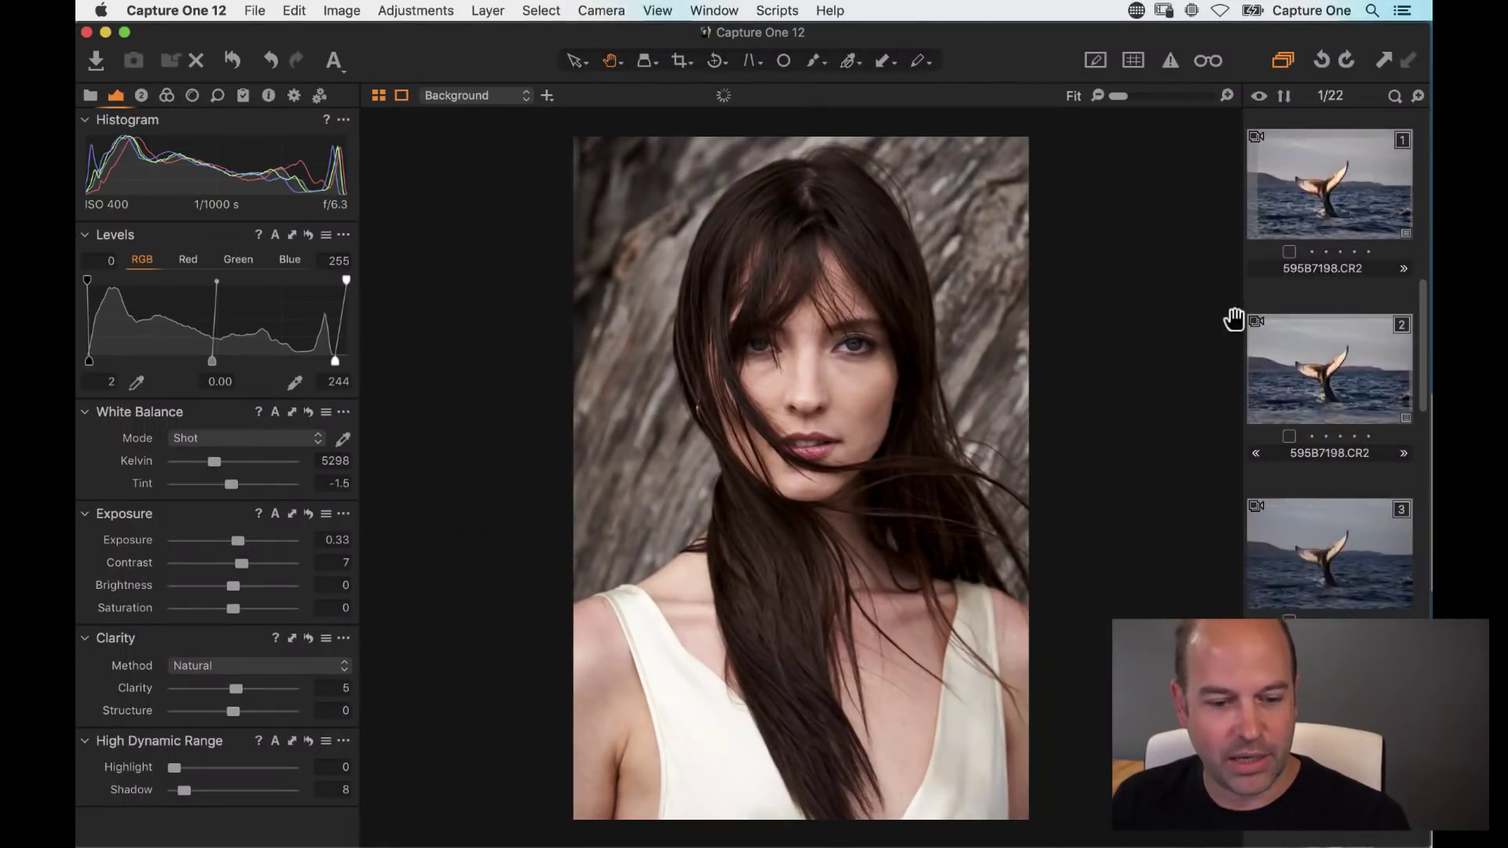
right_click(1319, 412)
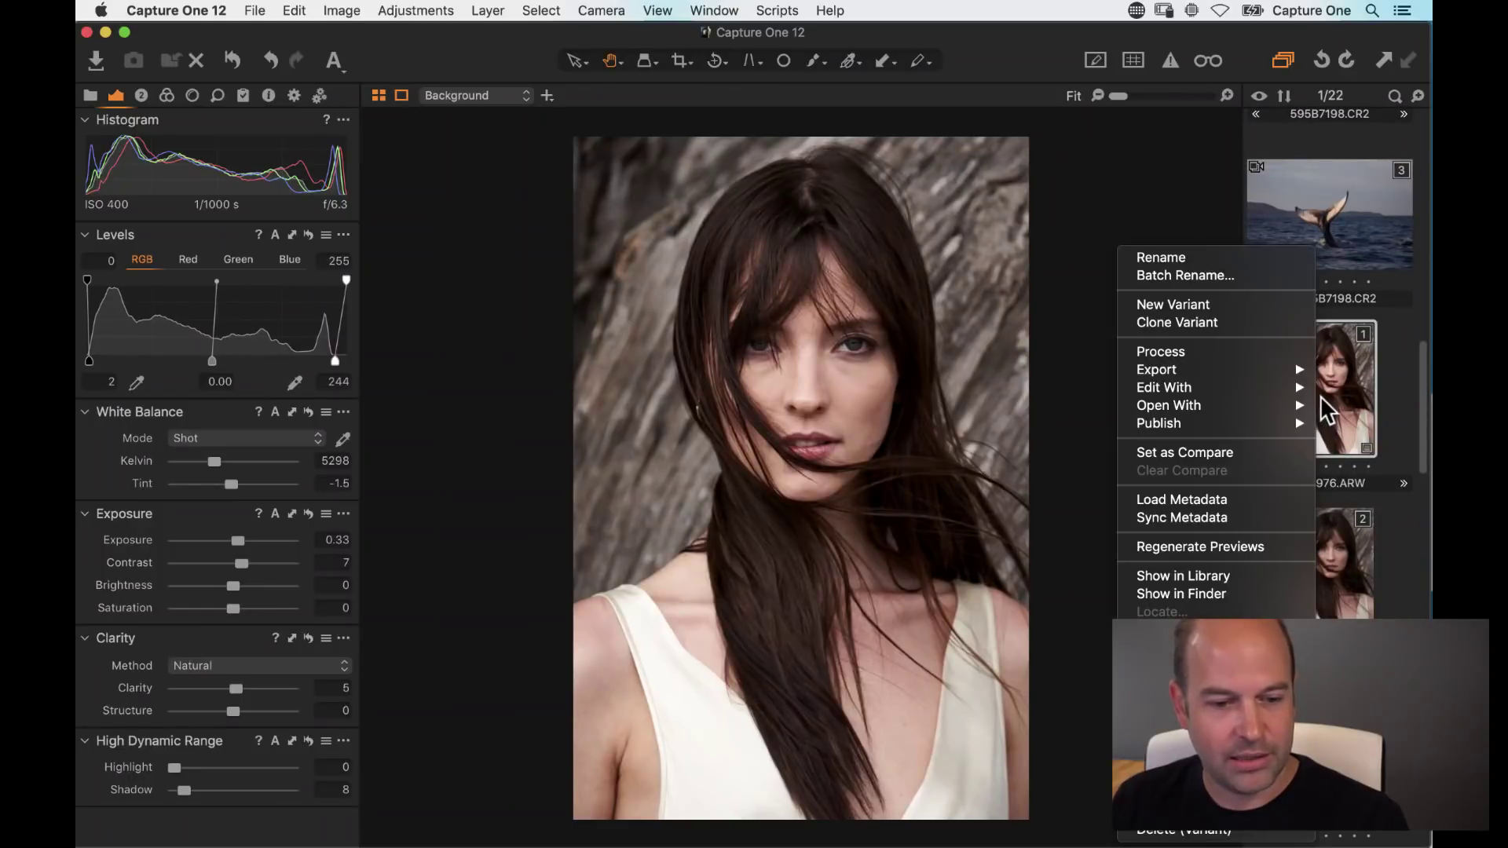
mouse_move(1213, 387)
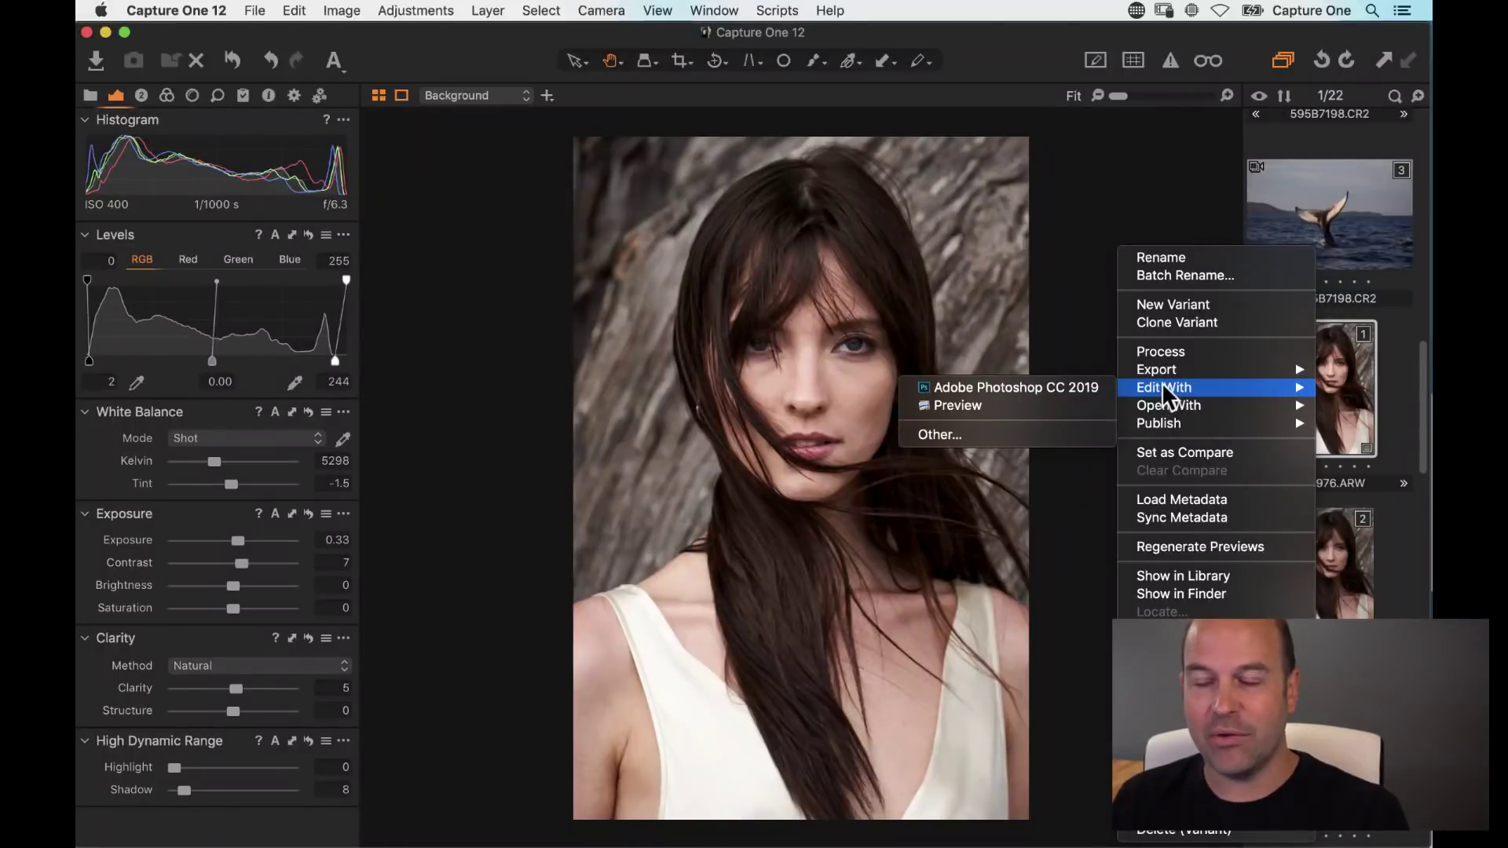
click(1048, 388)
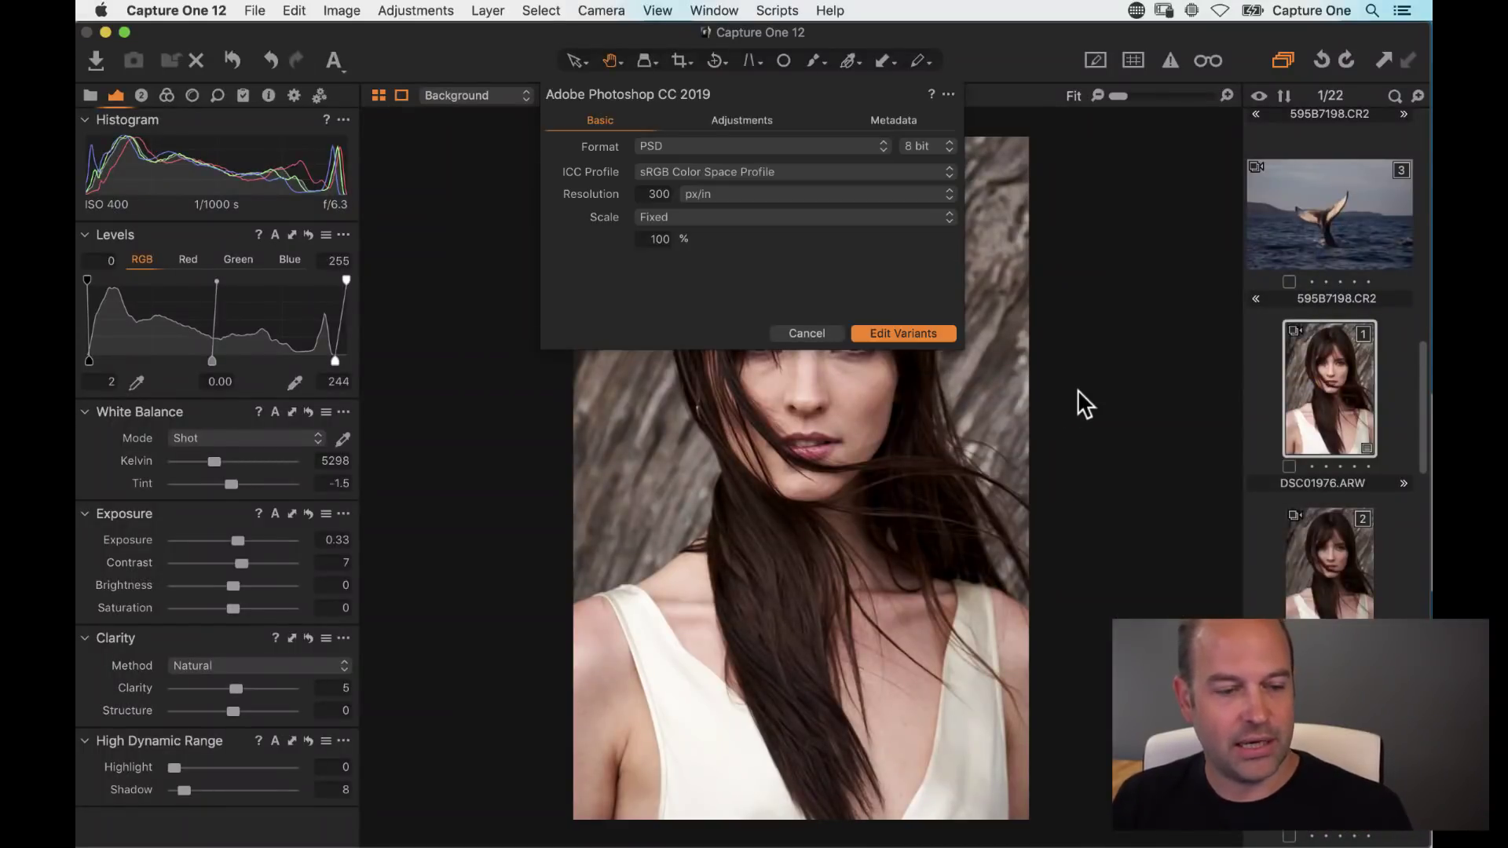
click(706, 146)
click(709, 149)
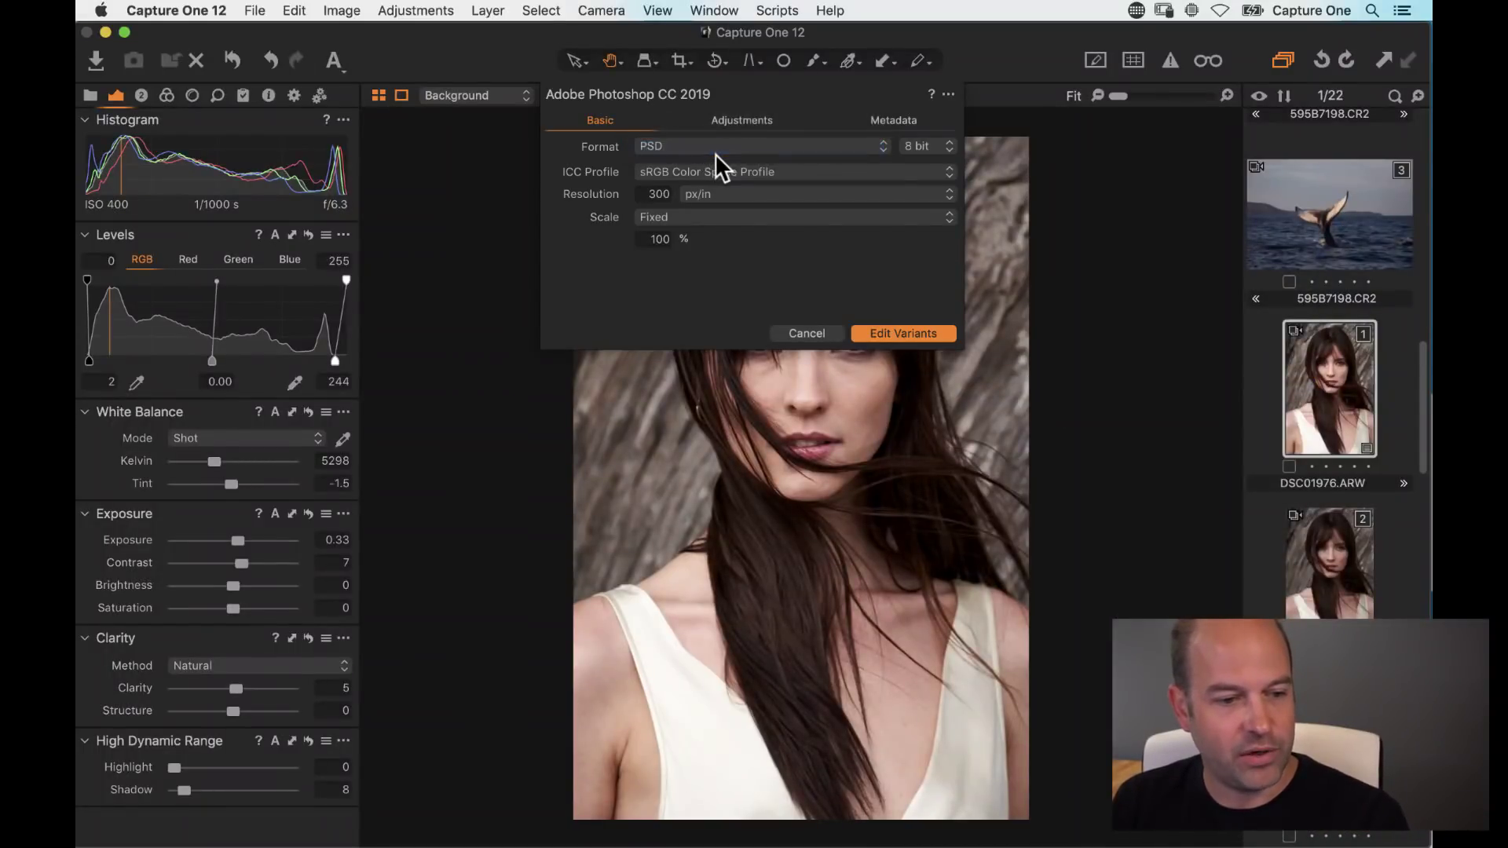
click(734, 174)
key(Up)
key(Return)
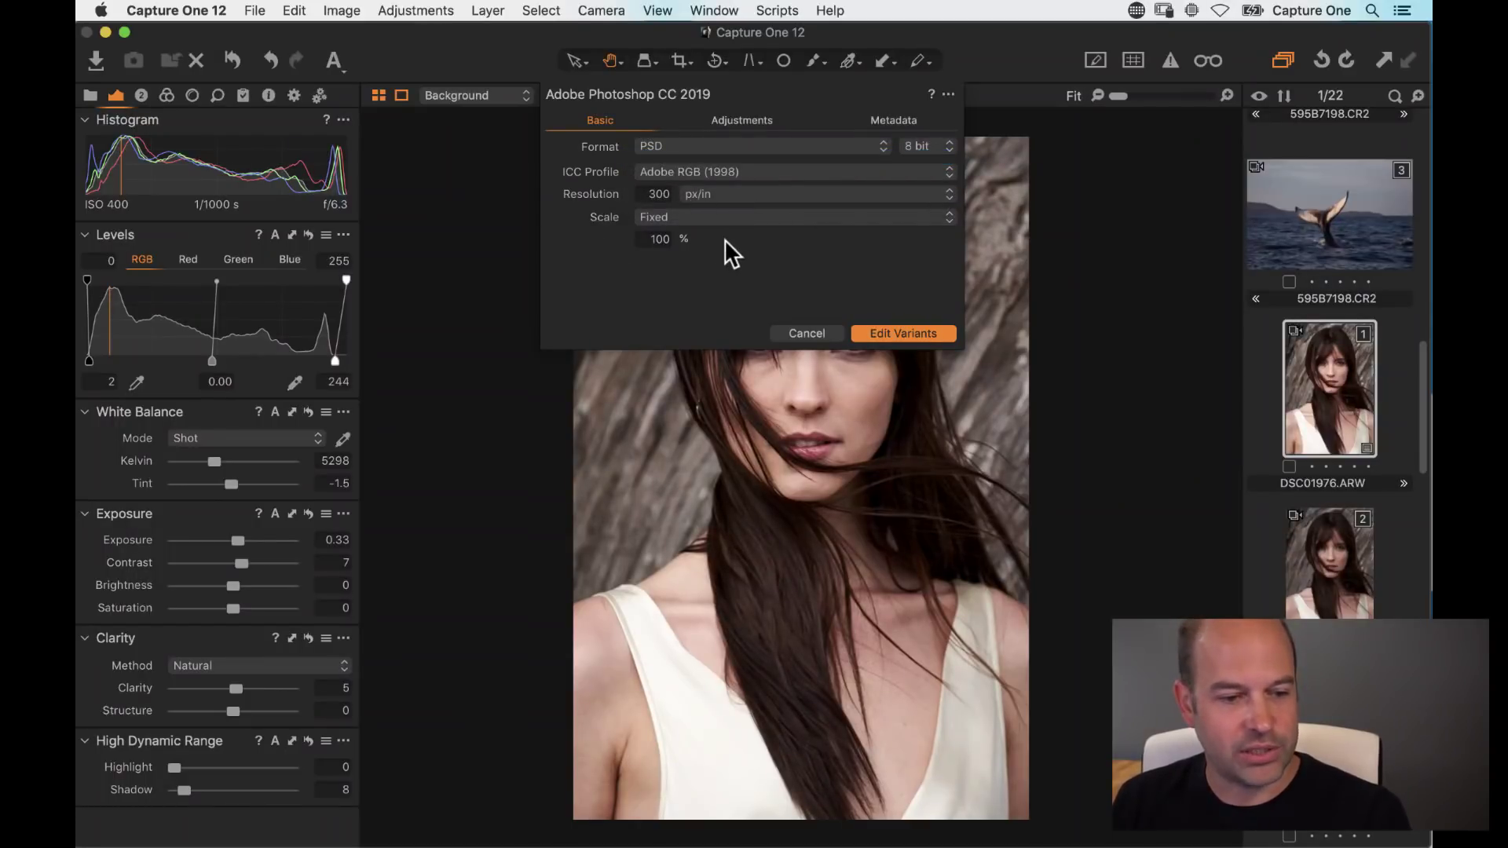
click(881, 334)
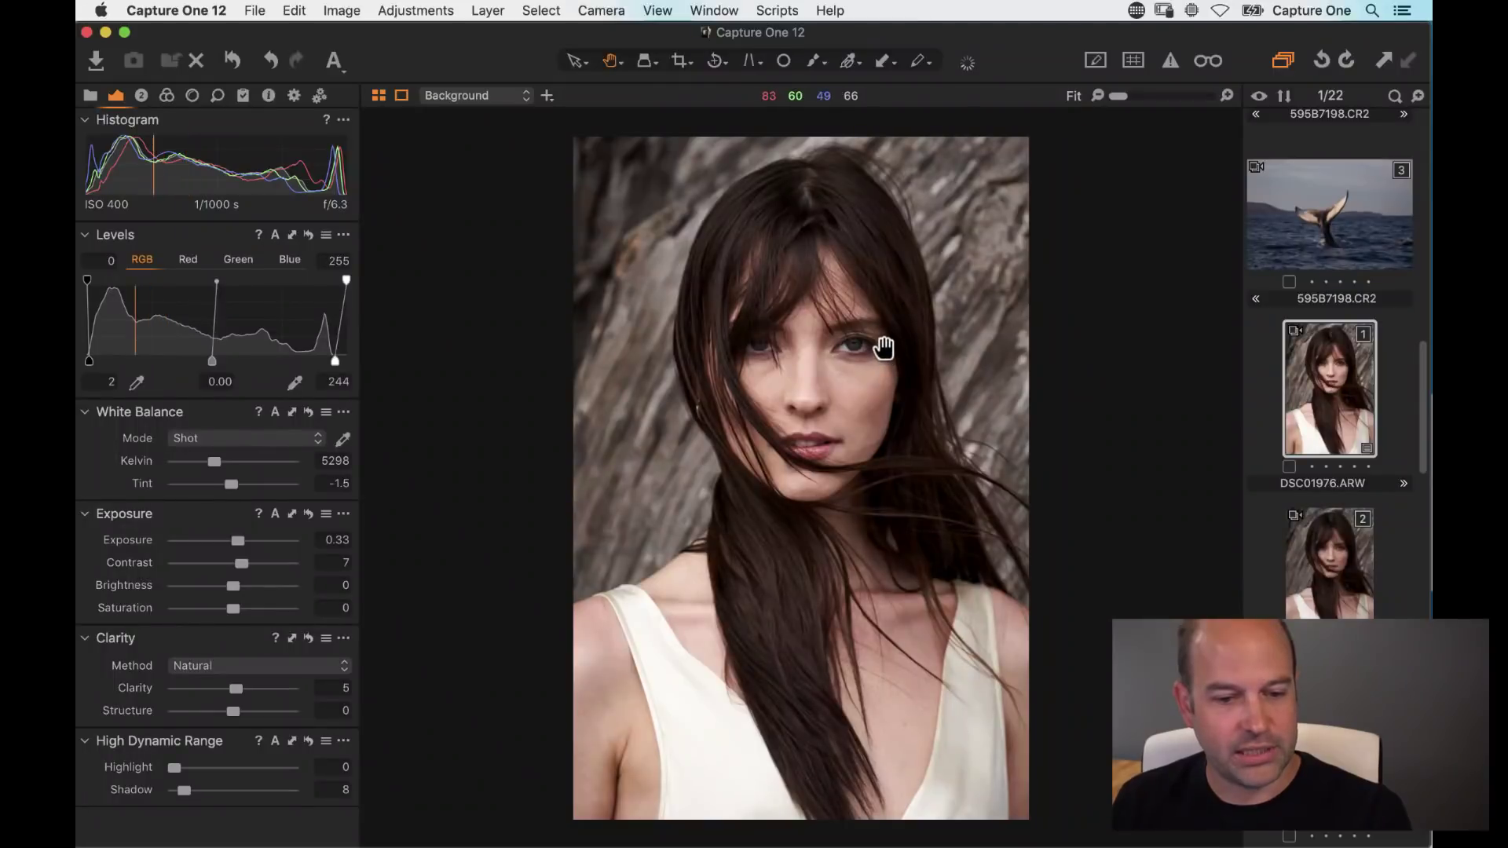
Step: Inspect the model's face in the new PSD variant at 100% magnification
scroll(1383, 516, down, 3)
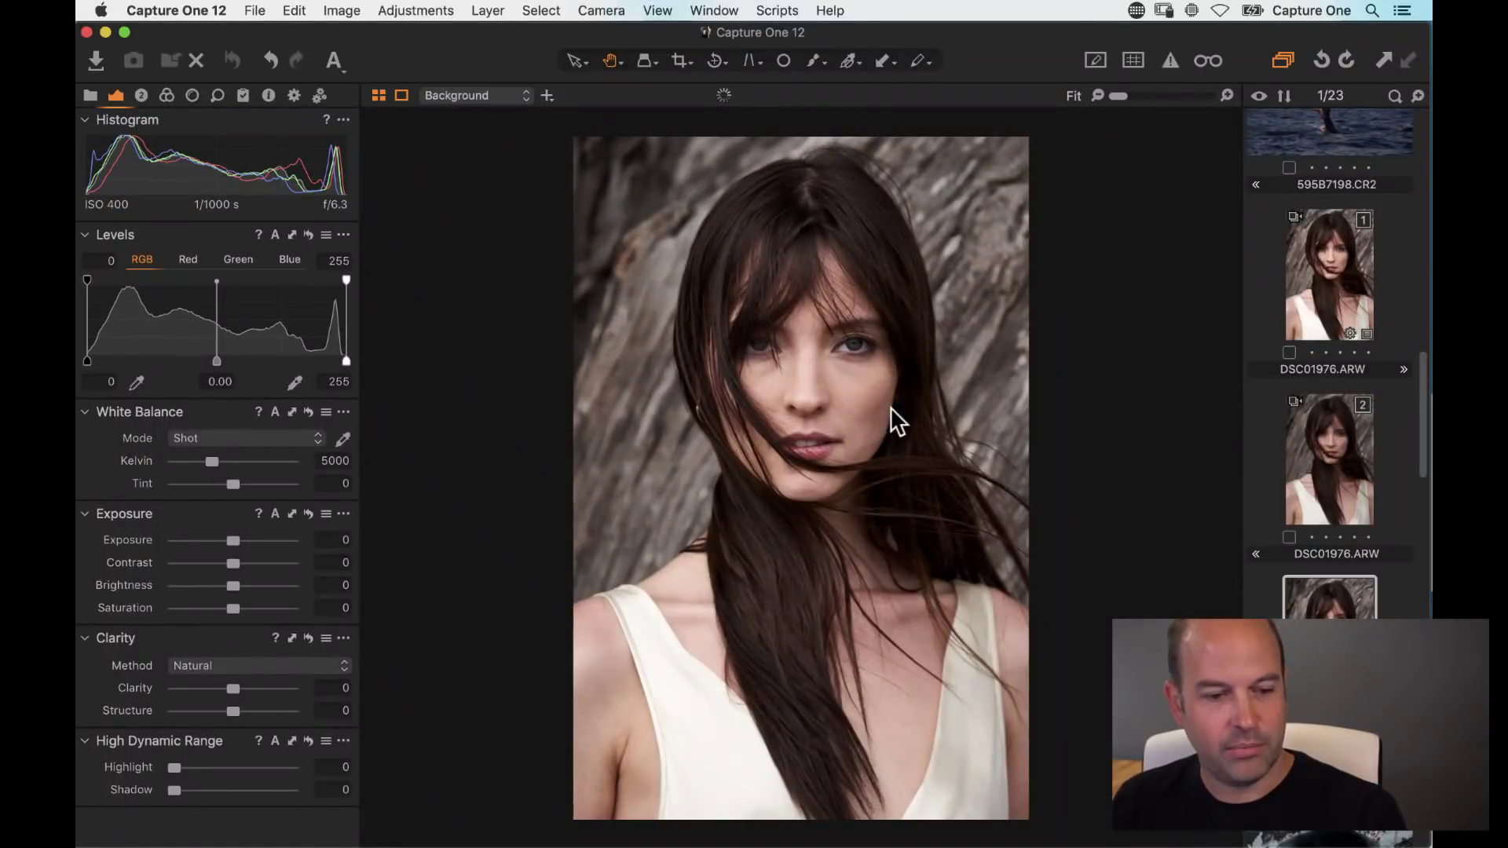
click(840, 415)
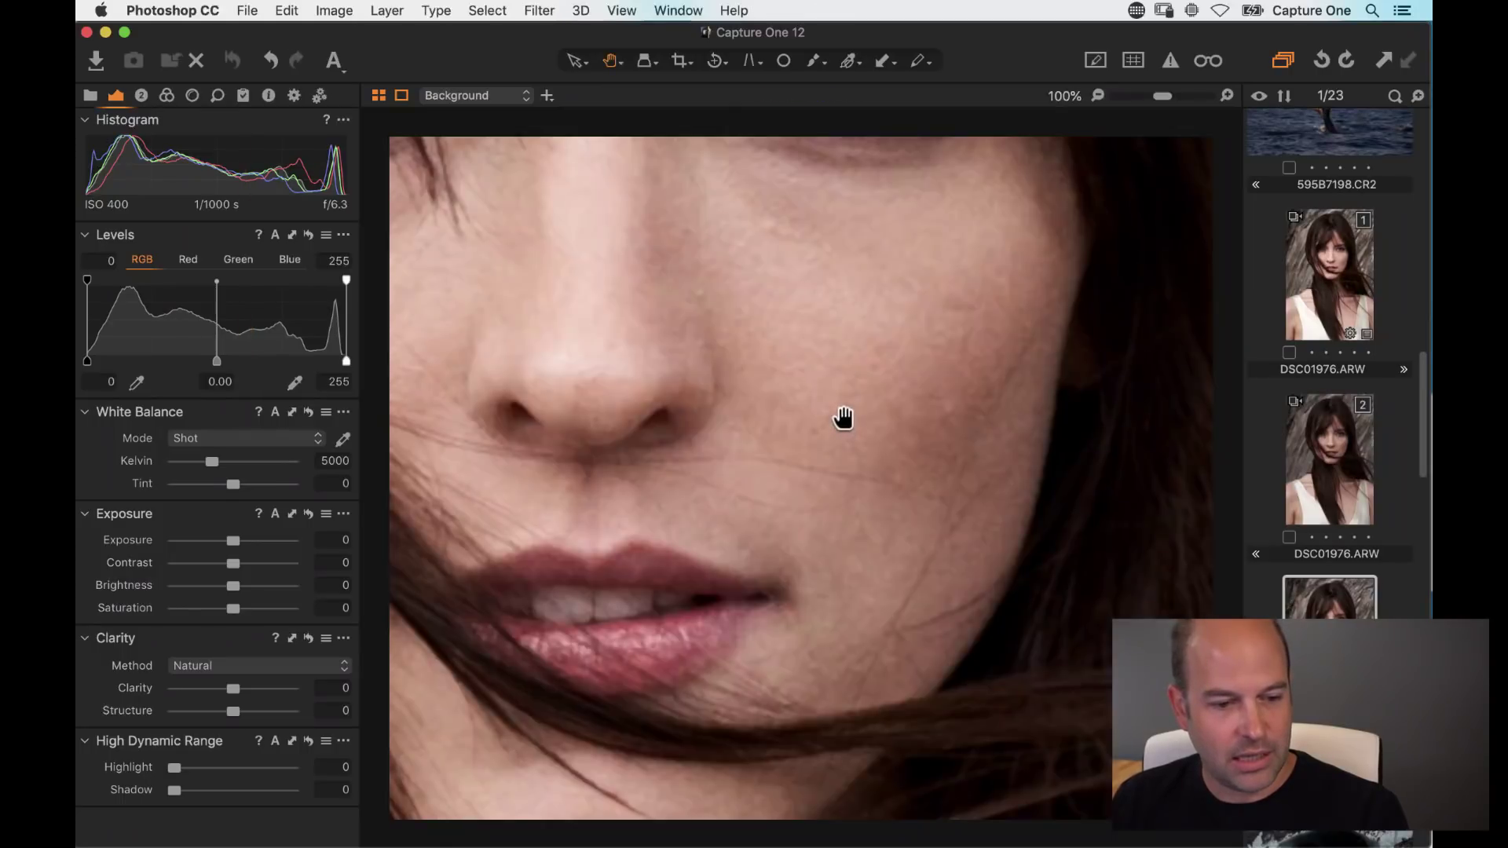
drag(835, 428, 908, 573)
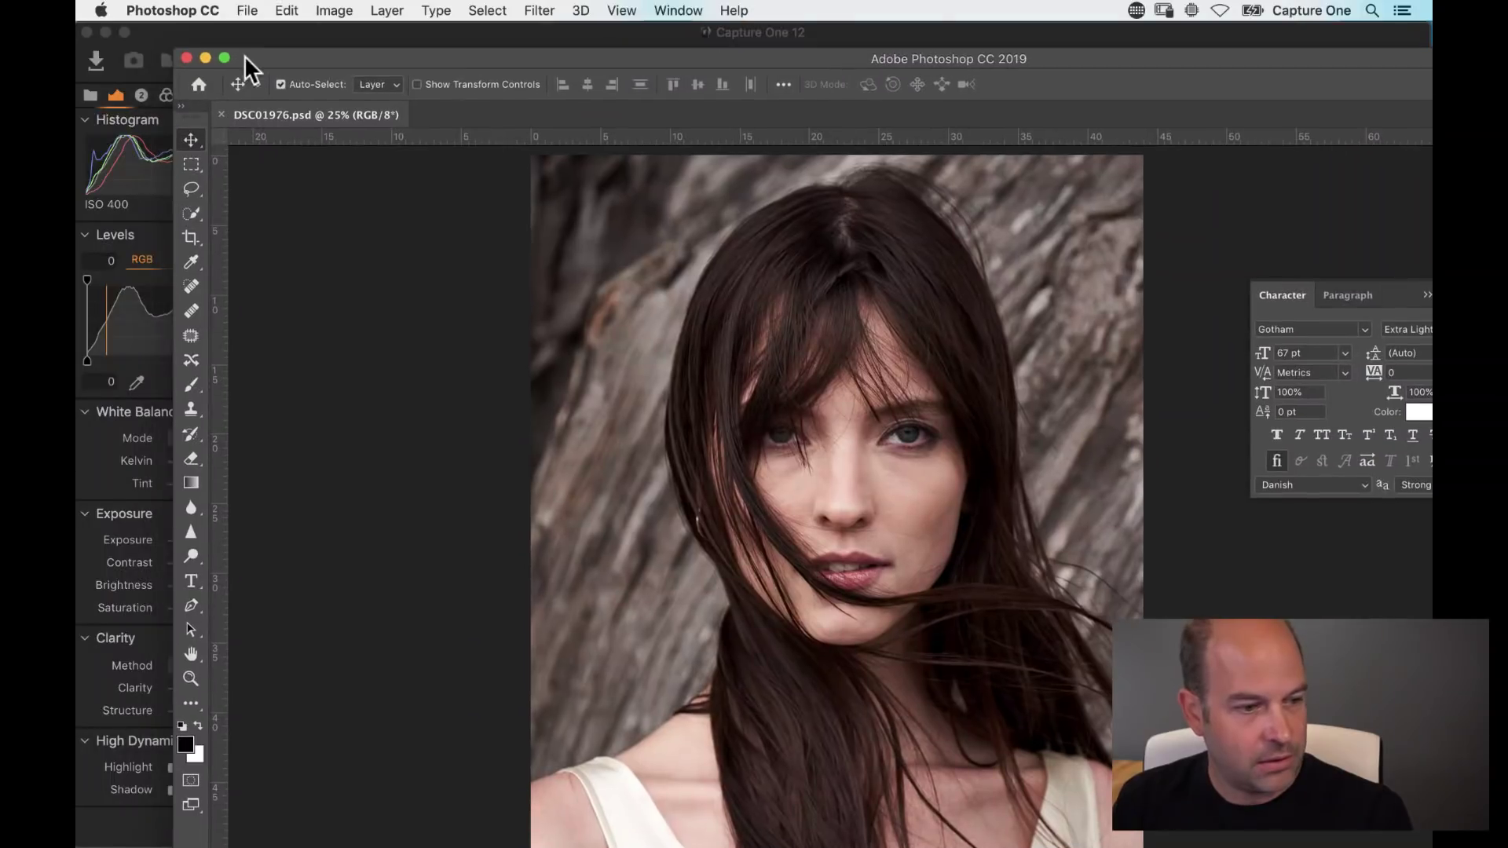
Step: In Photoshop, enlarge the window, add a new layer named "retouch" to DSC01976.psd and pick the Zoom tool
click(223, 57)
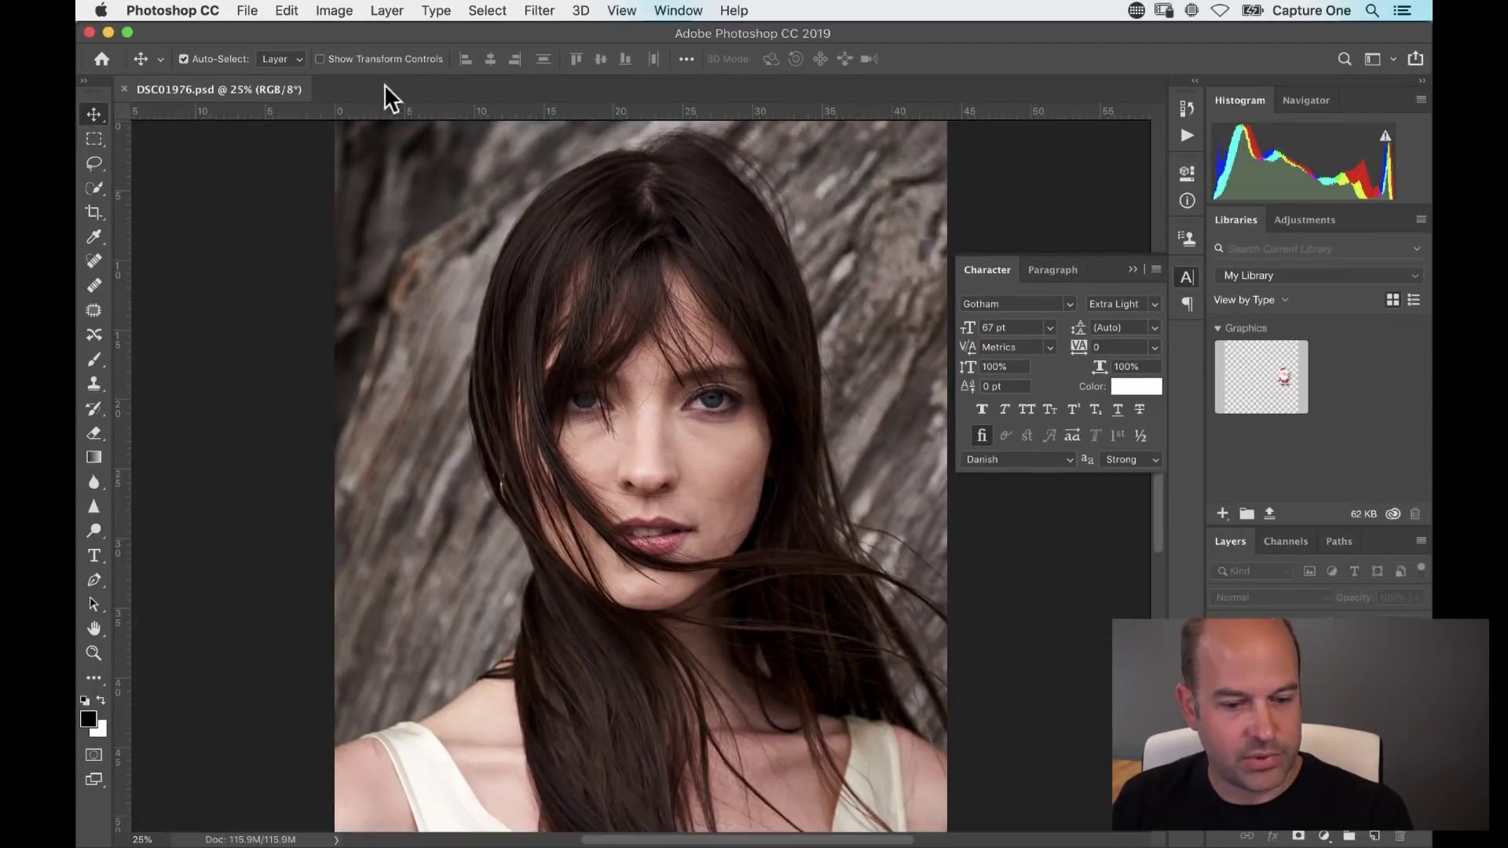
click(1374, 837)
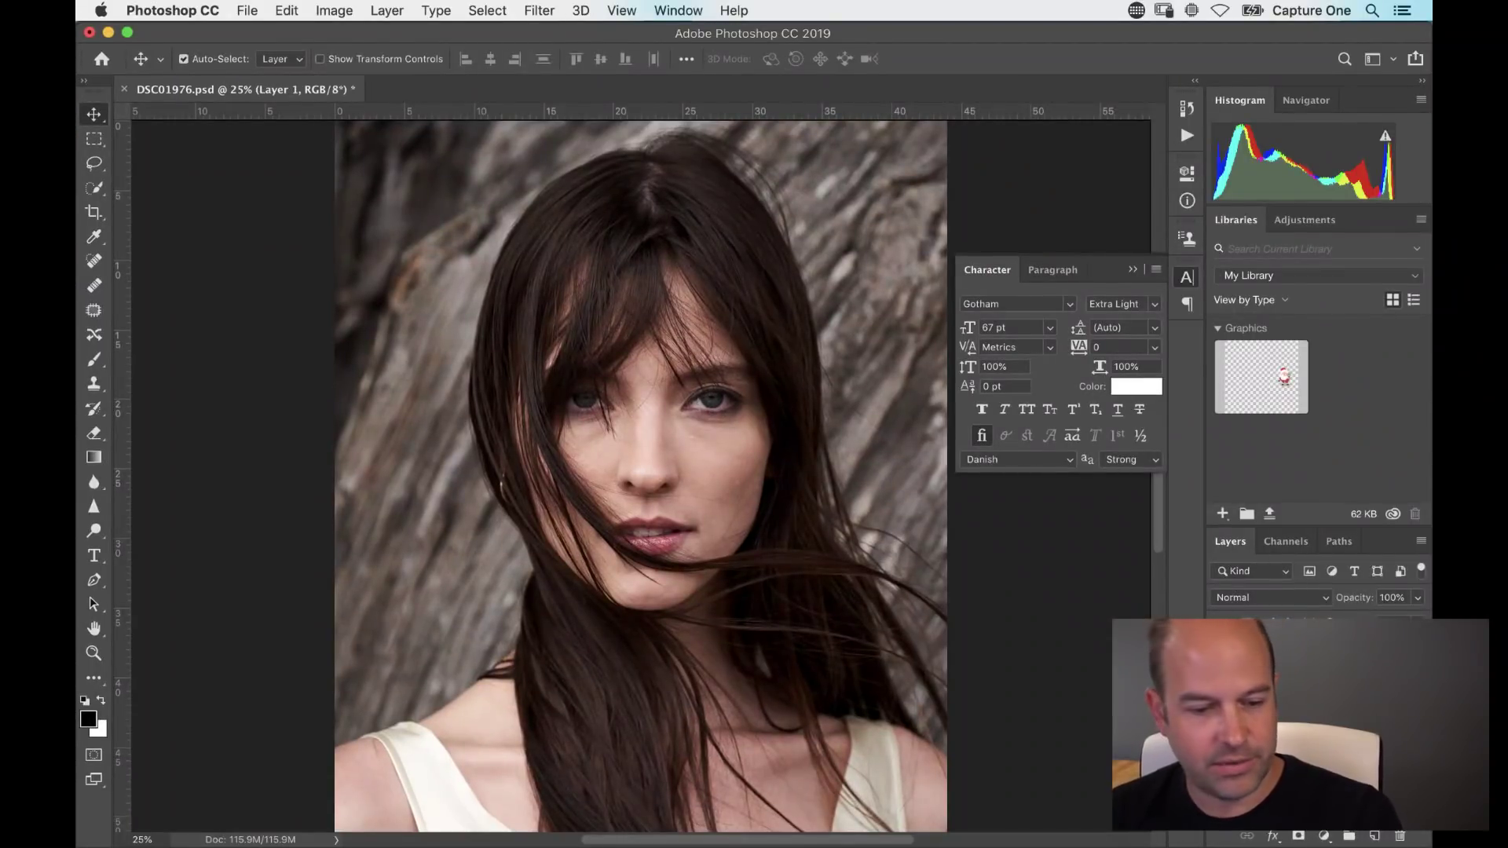
key(Return)
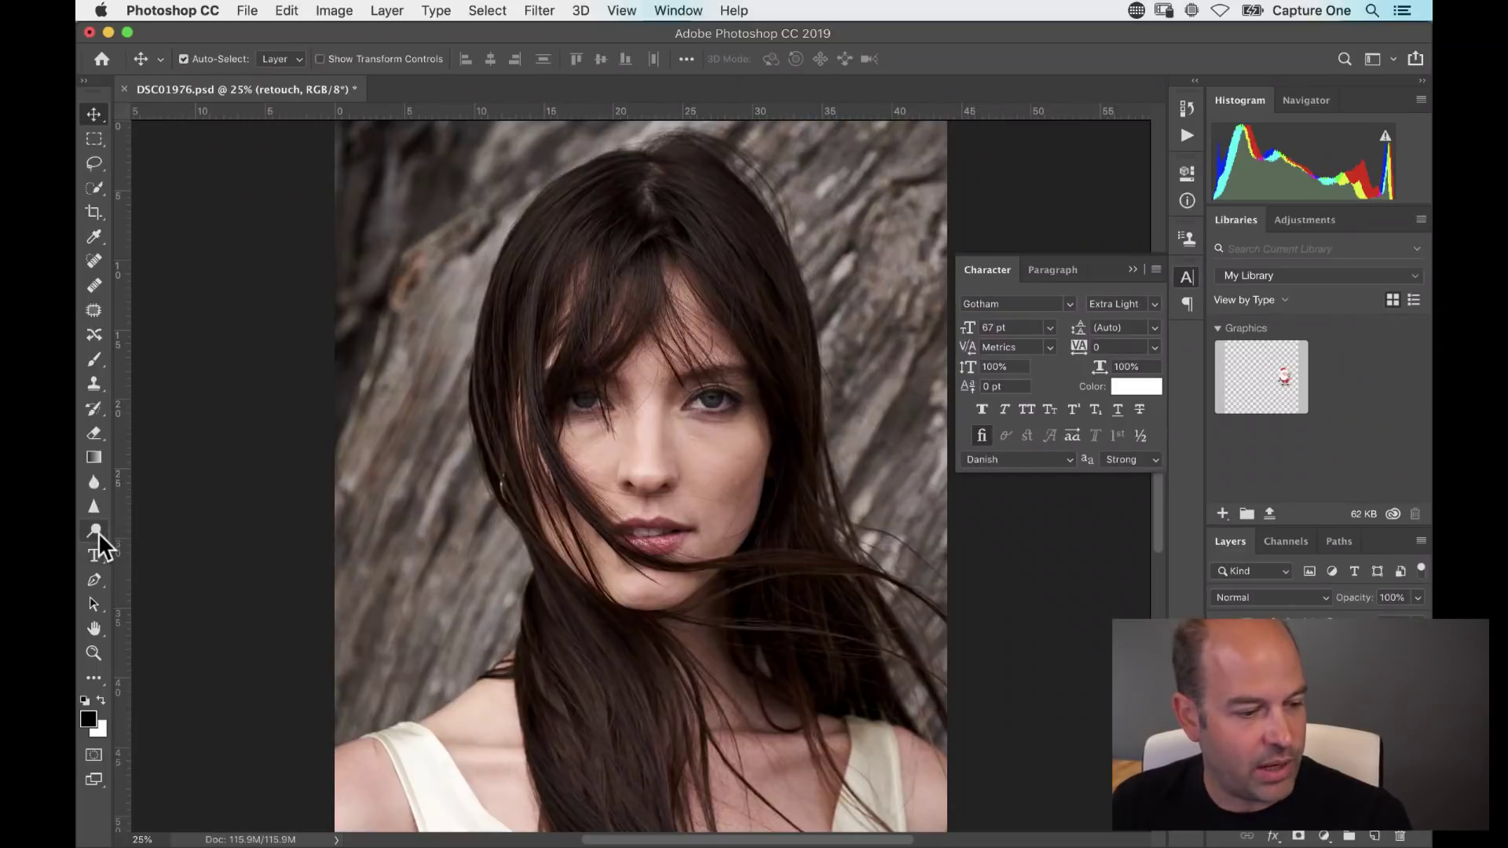
click(93, 652)
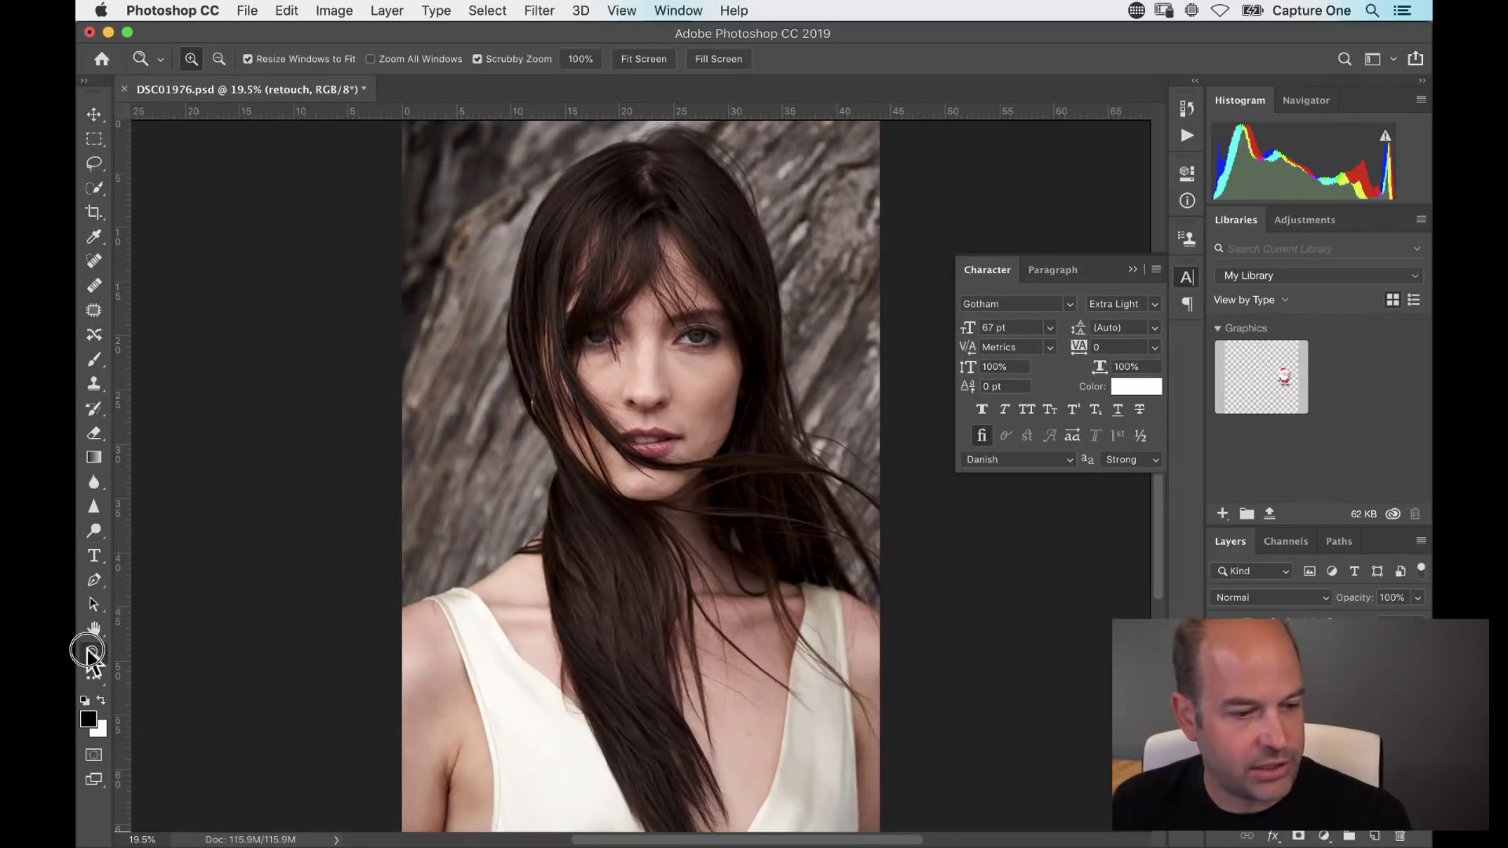
Step: Zoom DSC01976.psd to 100% and heal spots on the cheek beside the nose with the Content-Aware Spot Healing Brush at 132 px
double_click(93, 651)
key(space)
drag(696, 225, 506, 599)
key(super+r)
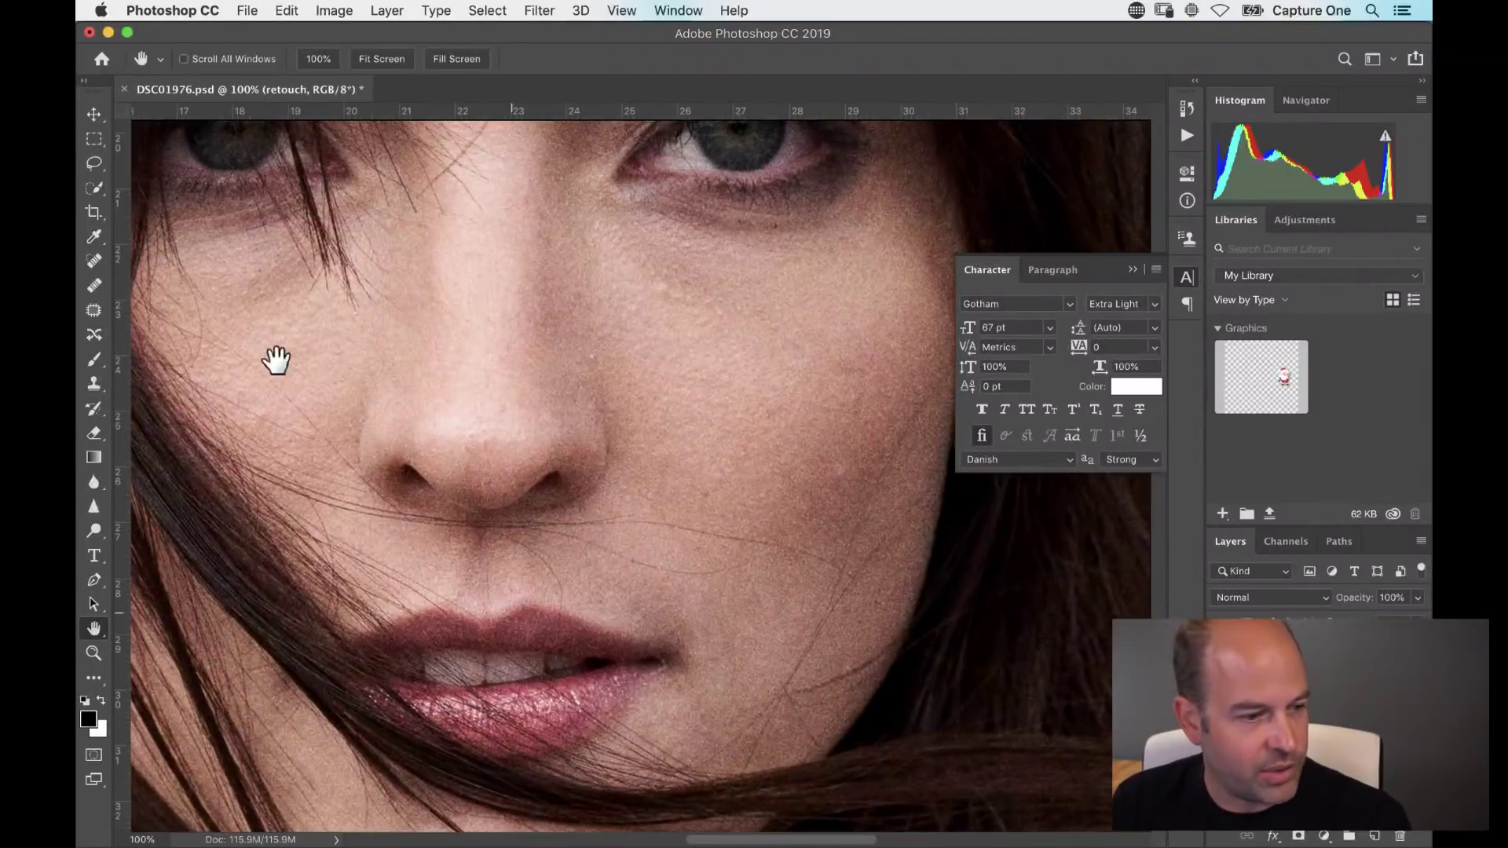
click(95, 262)
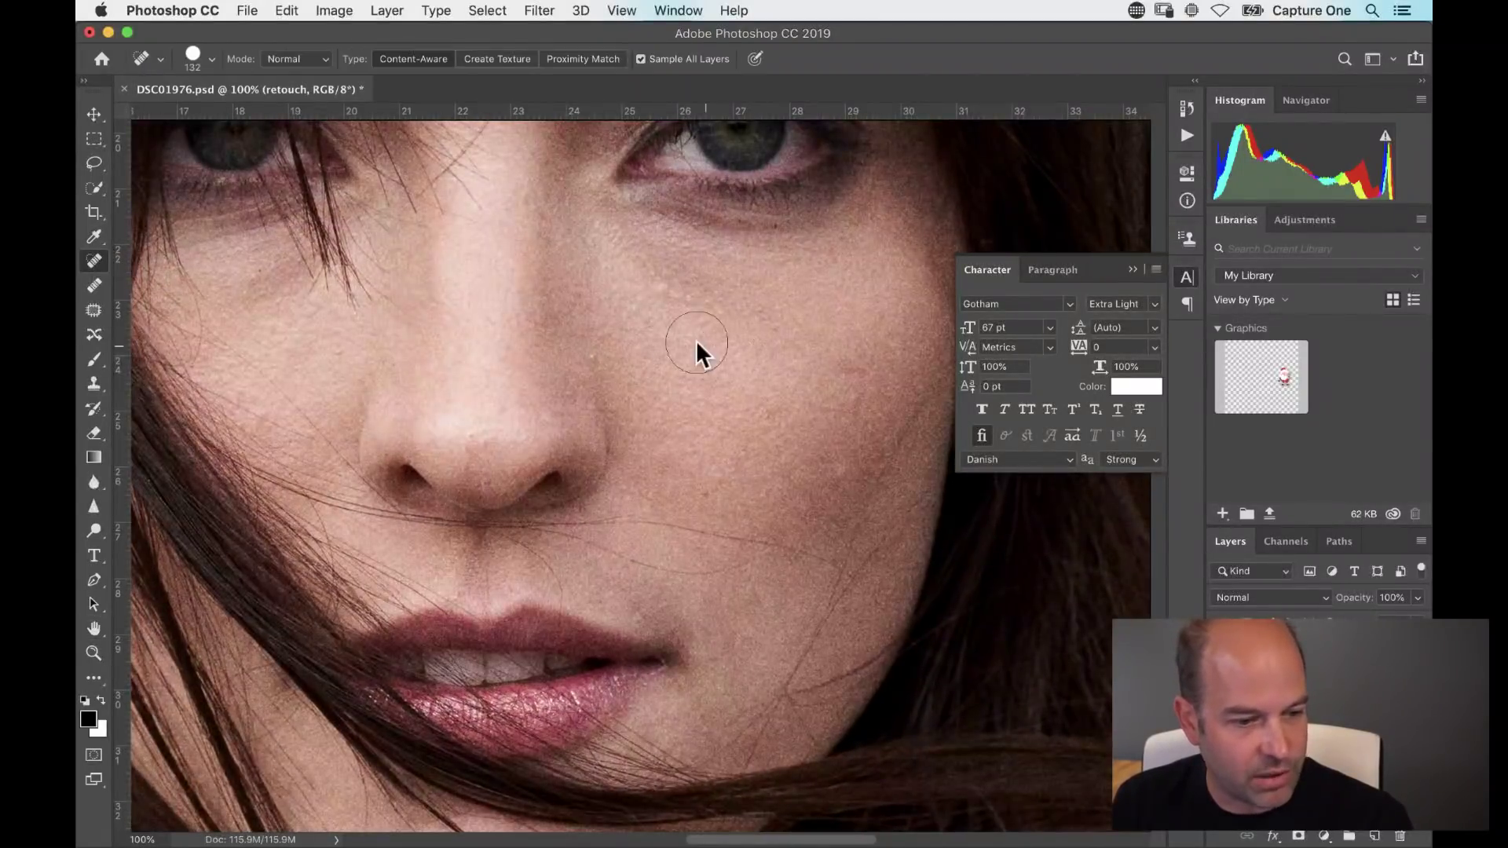
click(589, 355)
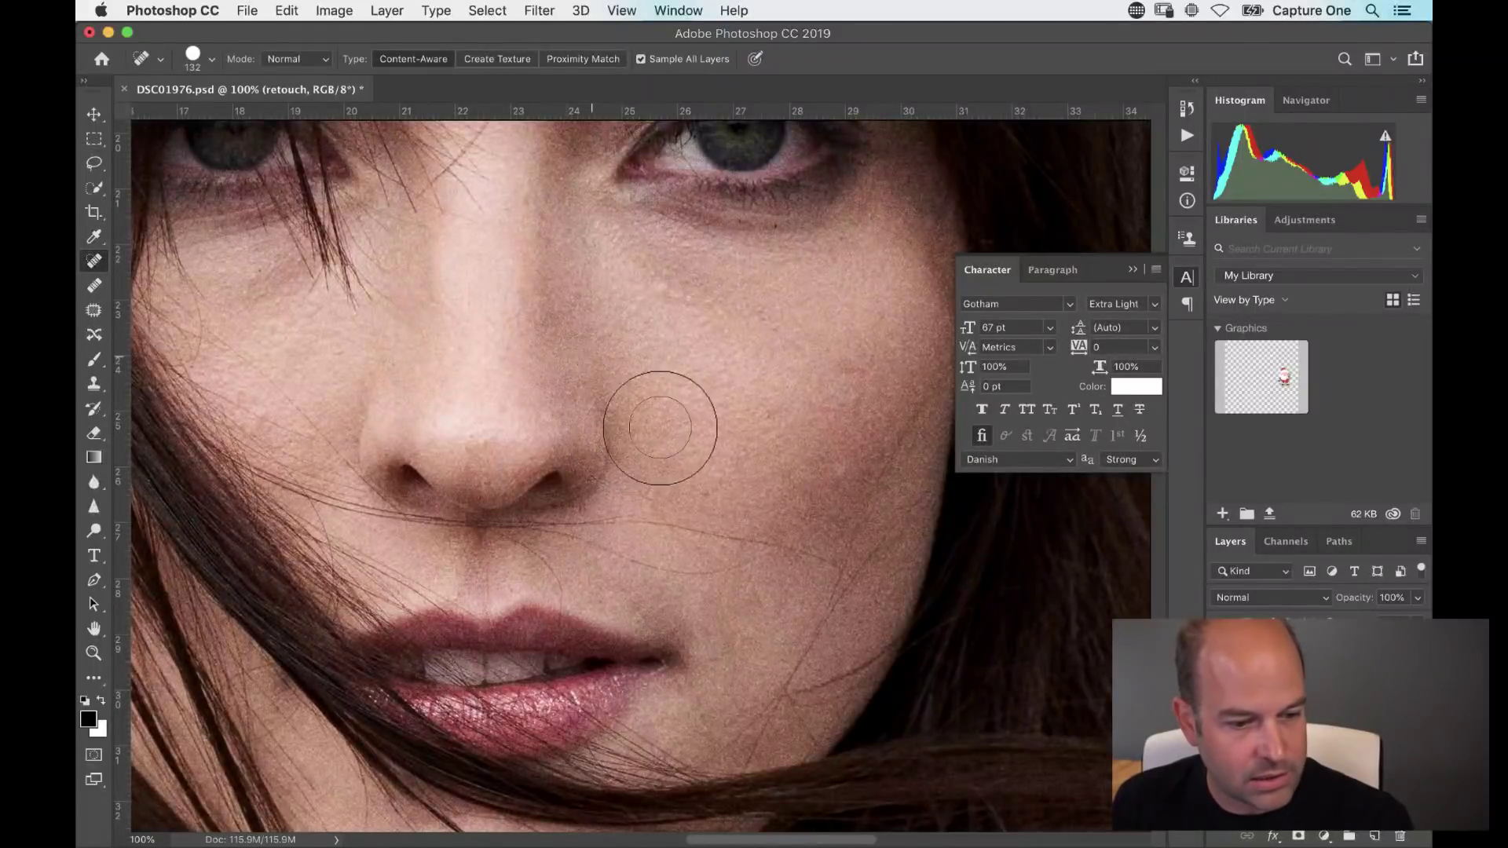
click(832, 471)
click(707, 492)
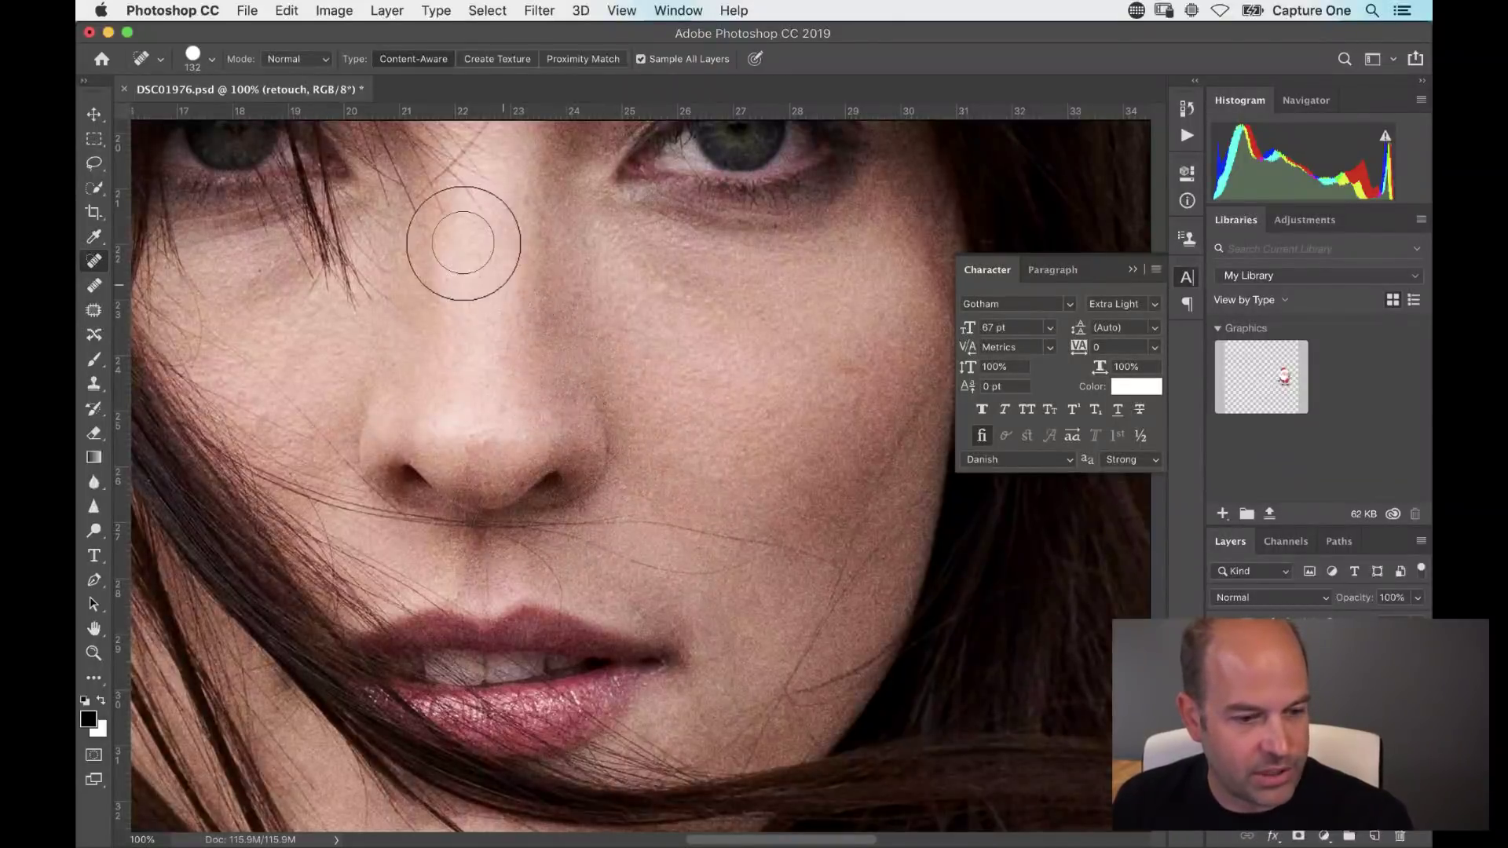
drag(663, 410, 806, 363)
click(650, 347)
click(630, 382)
Step: Heal the remaining spot on the hair-covered cheek and the stray hairs beside the nostril and across the other cheek
click(413, 357)
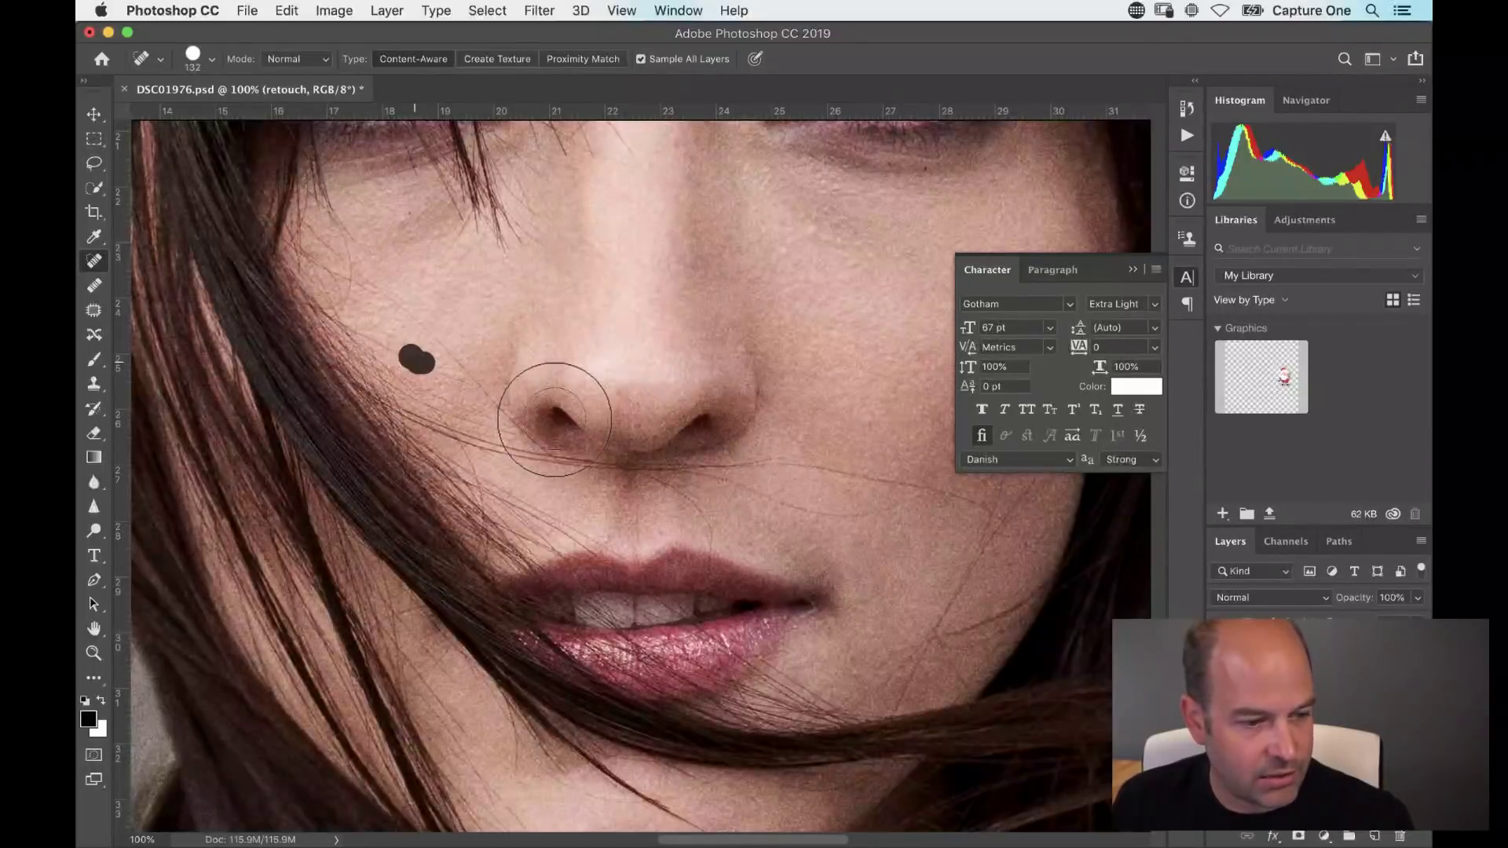
drag(440, 346, 552, 448)
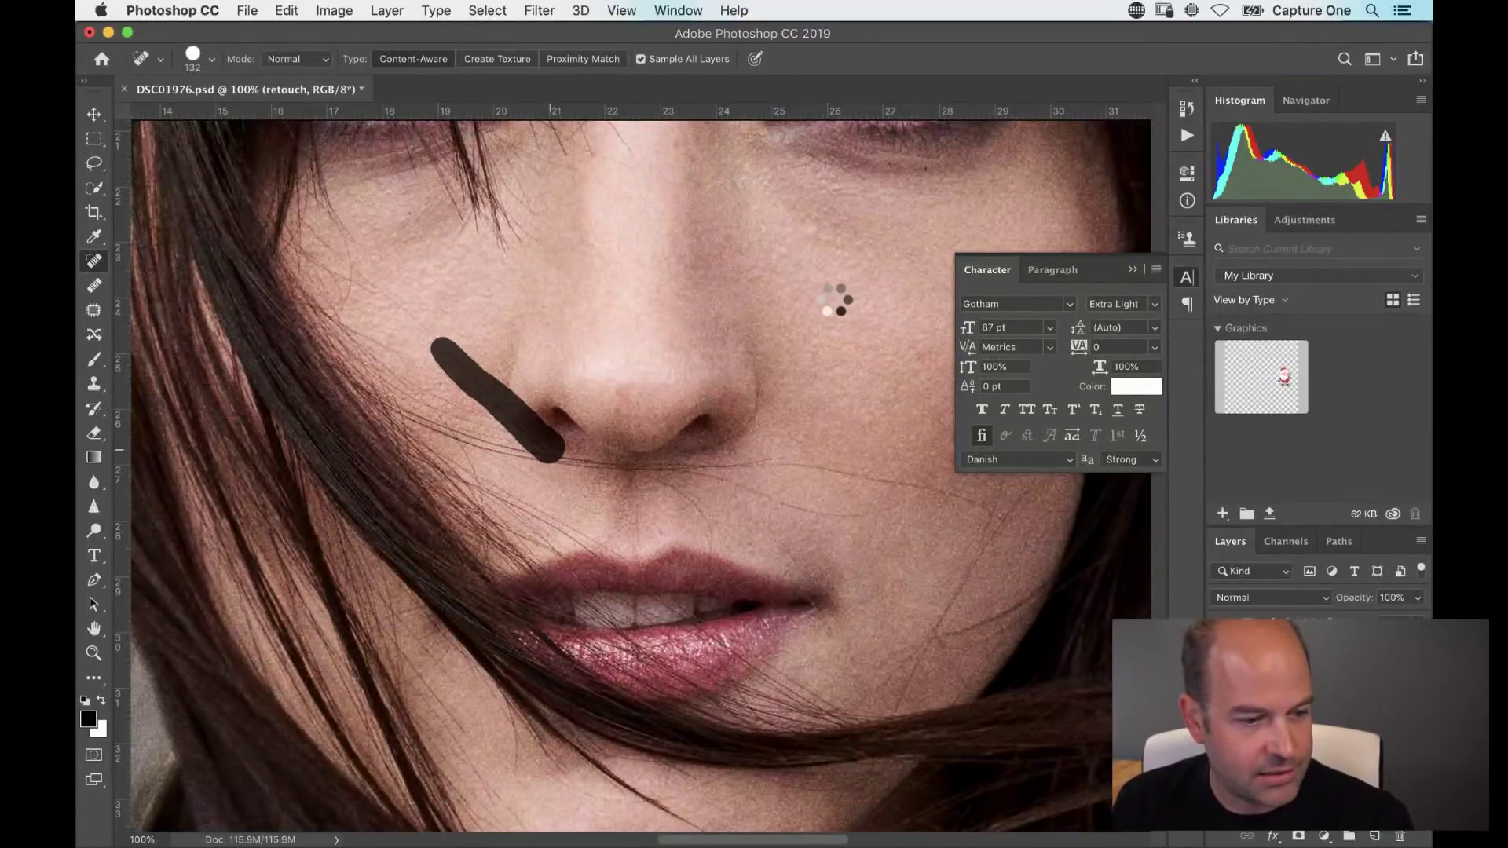
drag(696, 360, 562, 340)
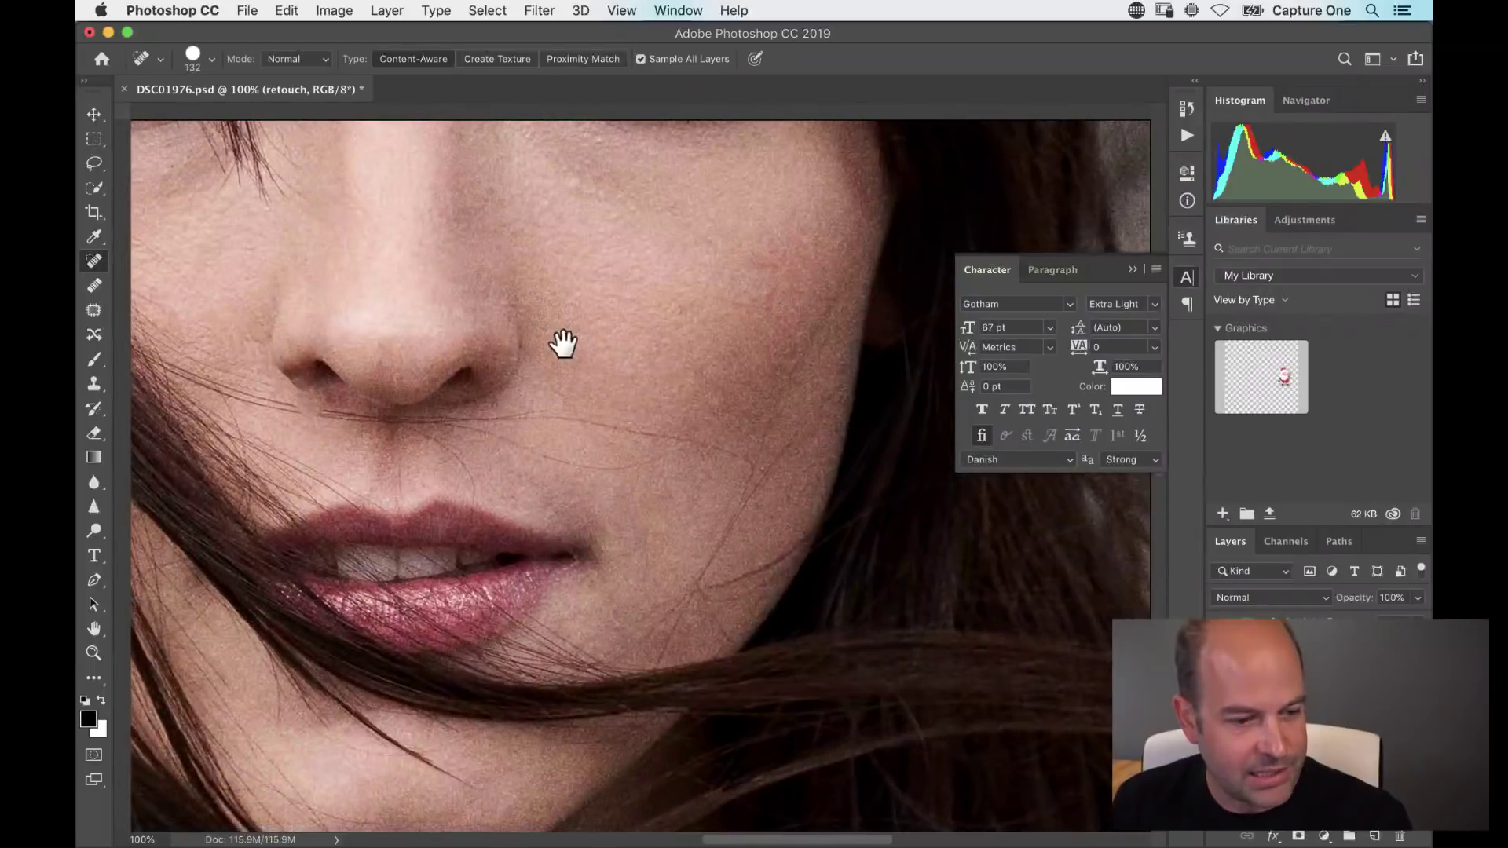
mouse_move(553, 407)
mouse_down()
mouse_move(717, 437)
mouse_move(755, 462)
mouse_up()
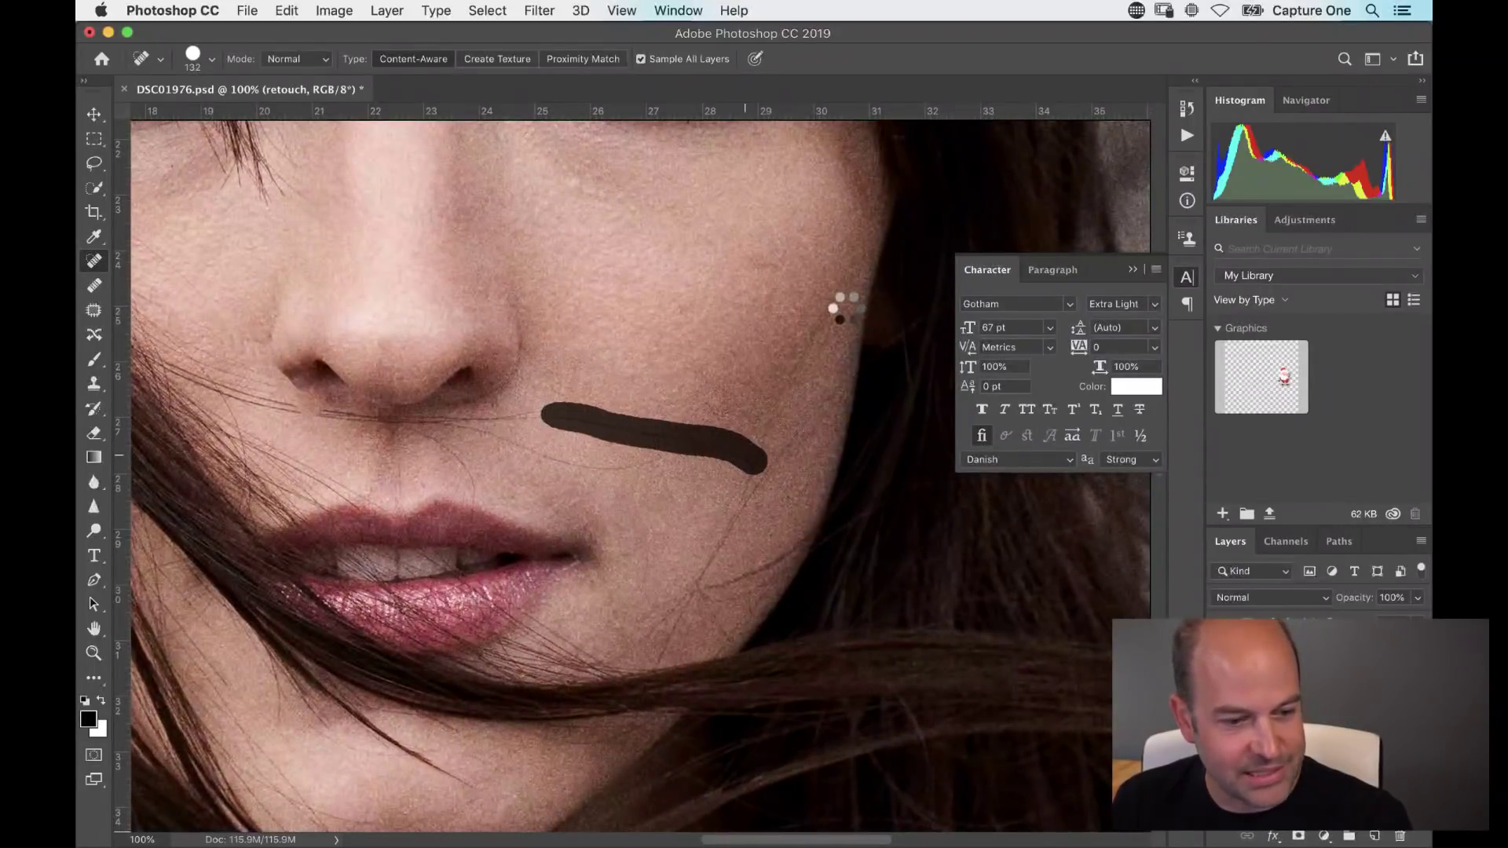
drag(831, 303, 741, 520)
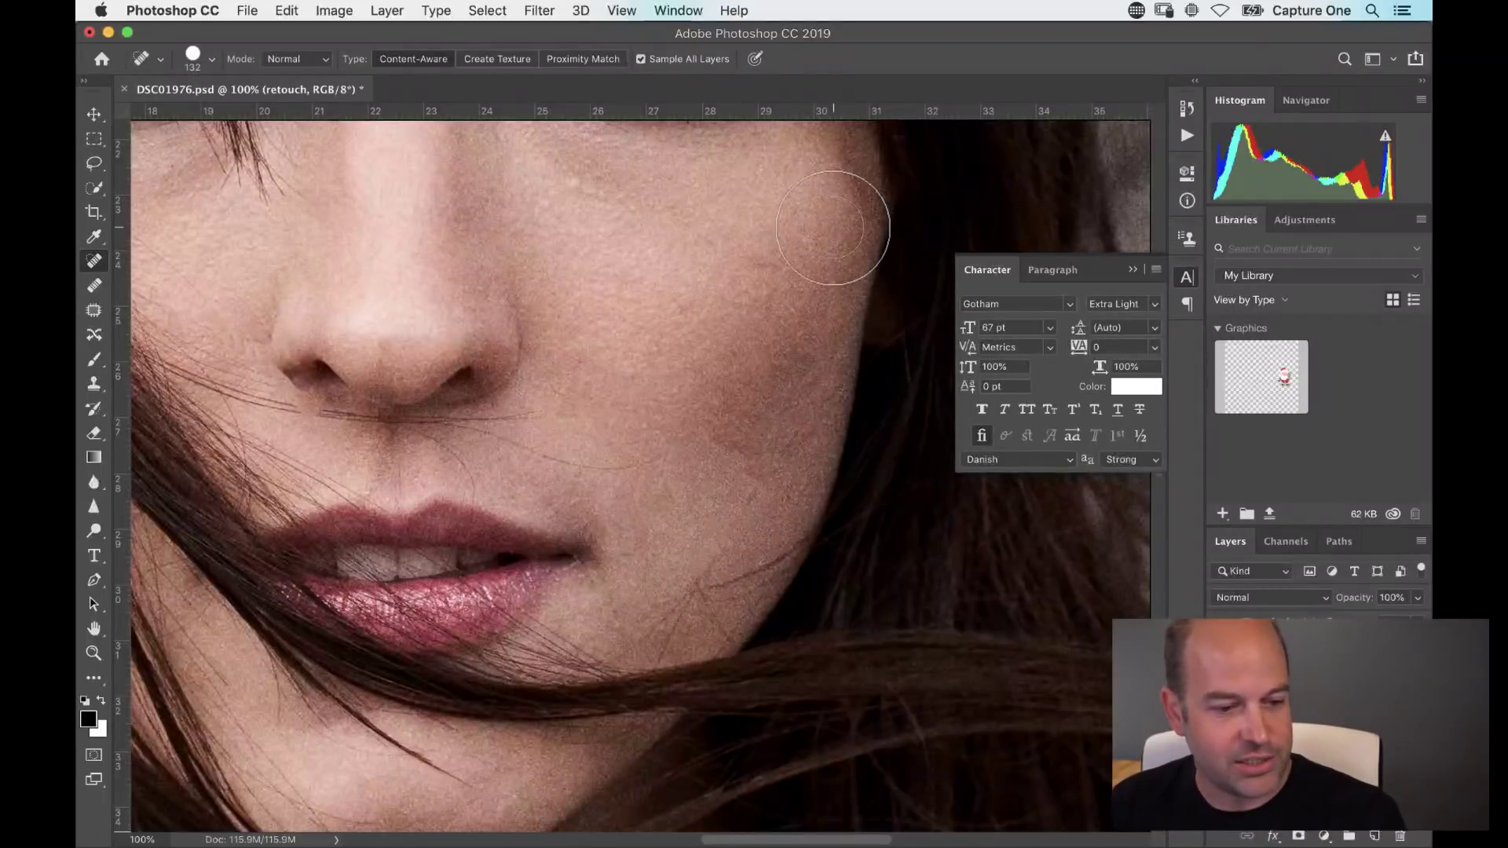
Step: Close DSC01976.psd, saving the changes with Maximize Compatibility on, and switch back to Capture One
key(super+w)
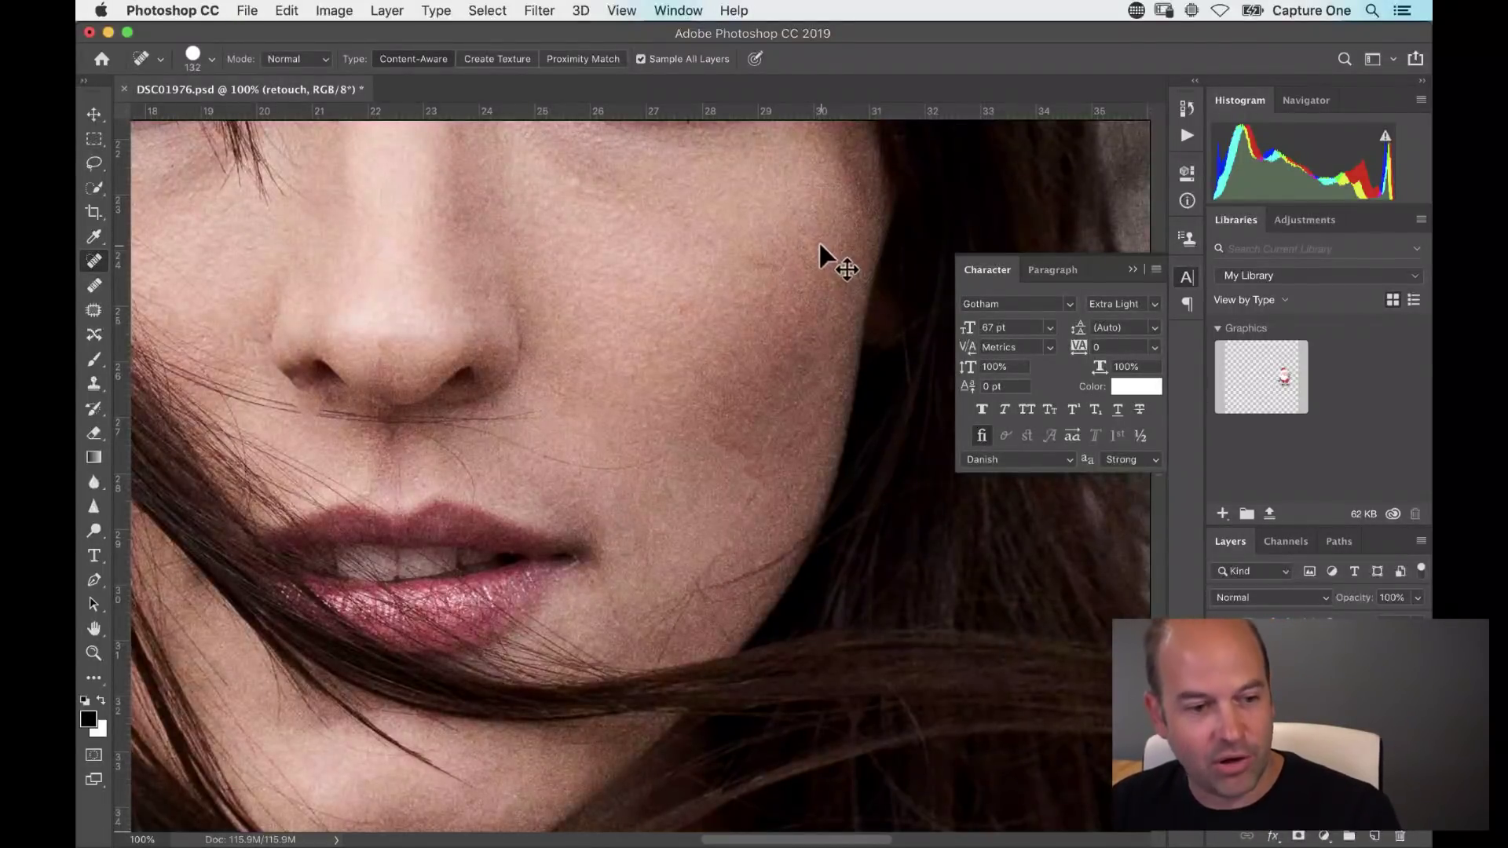
click(927, 310)
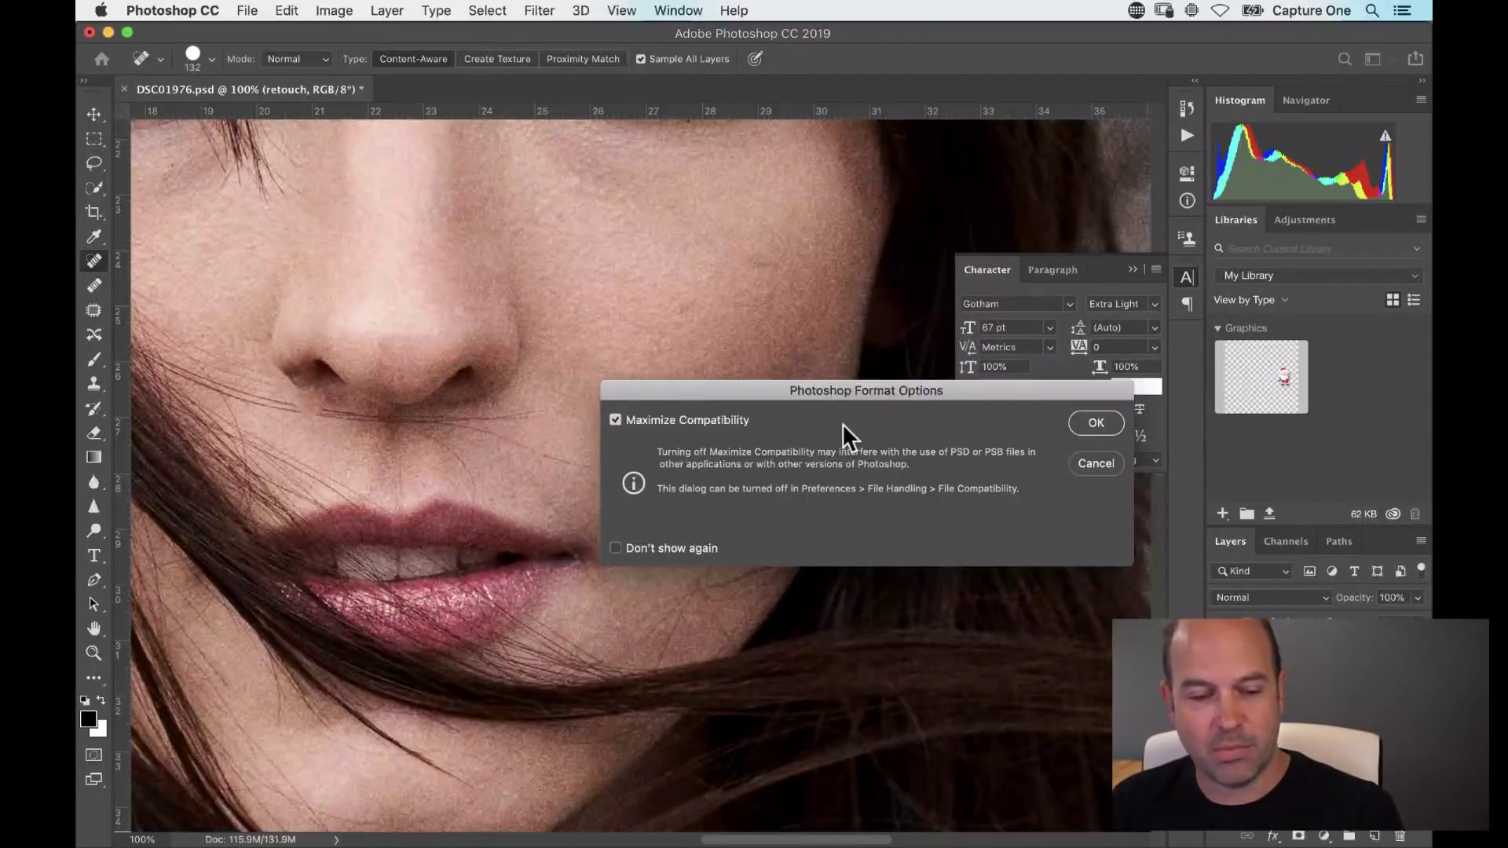
click(1095, 425)
key(super+Tab)
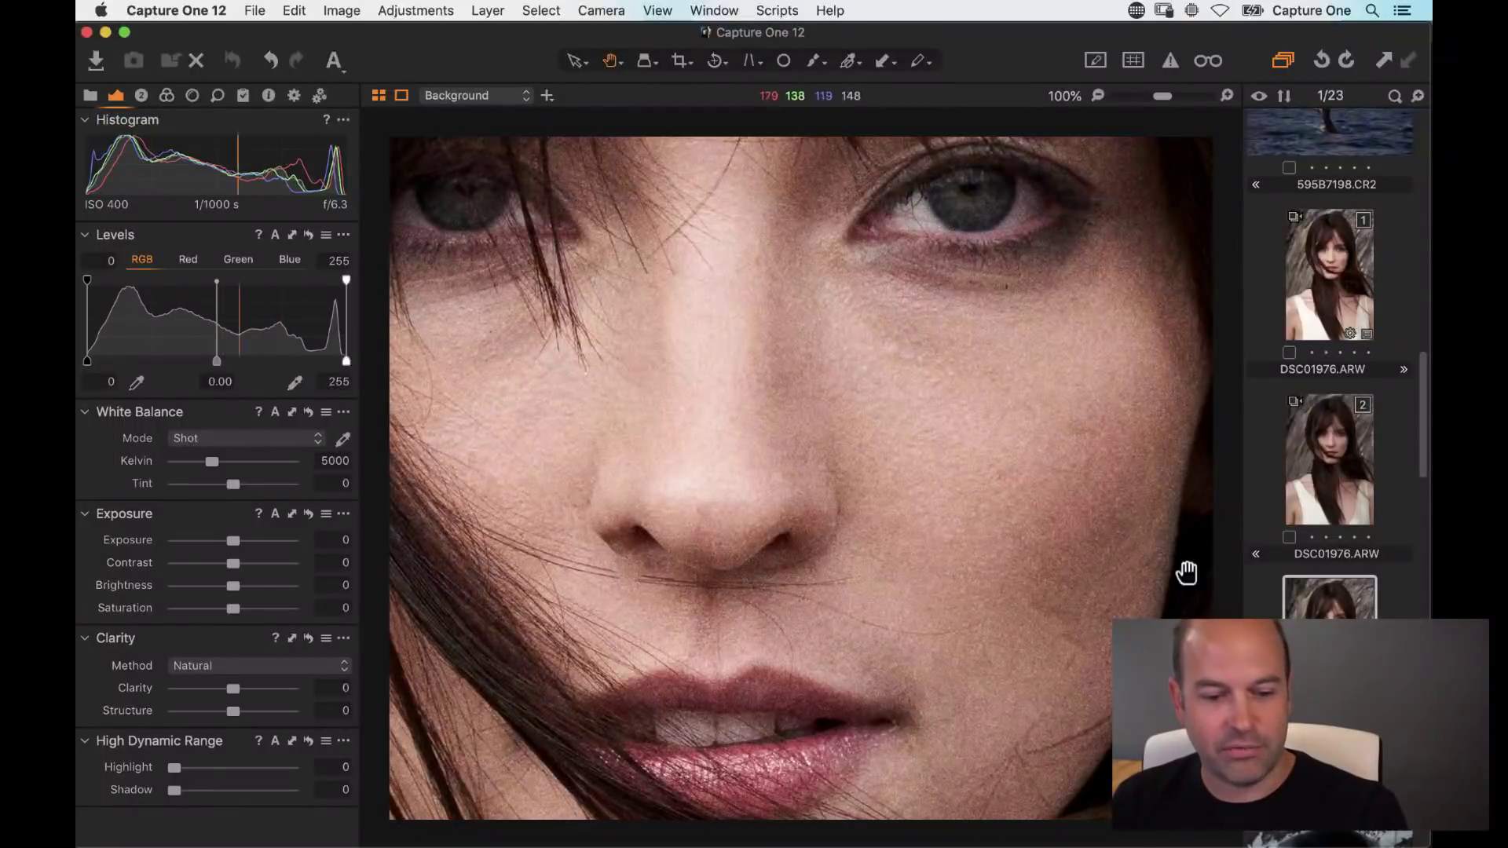
Step: Reopen the retouched DSC01976.psd variant in Adobe Photoshop CC 2019 using Open With
right_click(1327, 613)
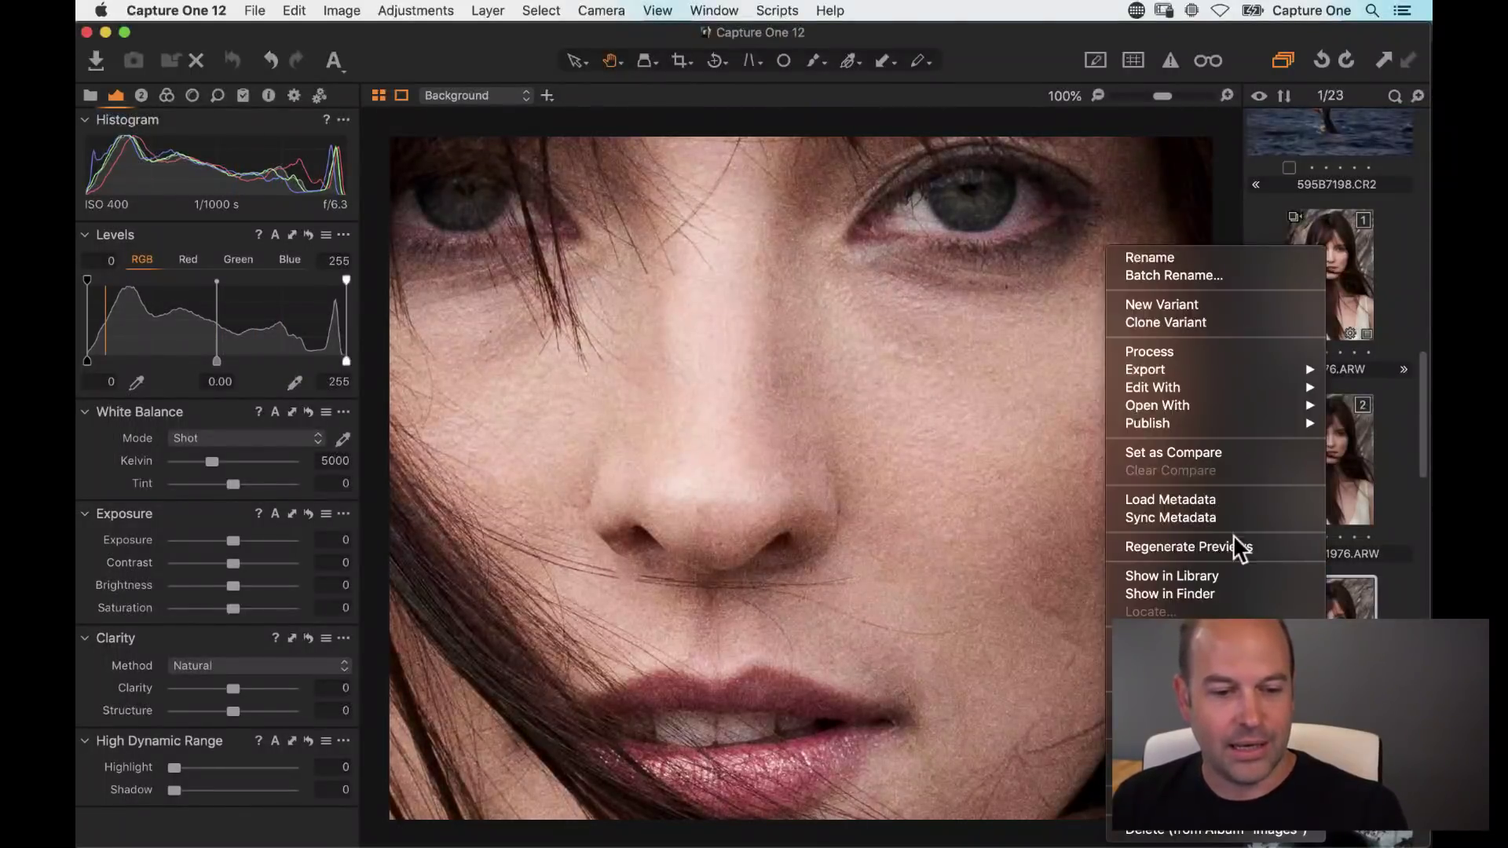
mouse_move(1163, 398)
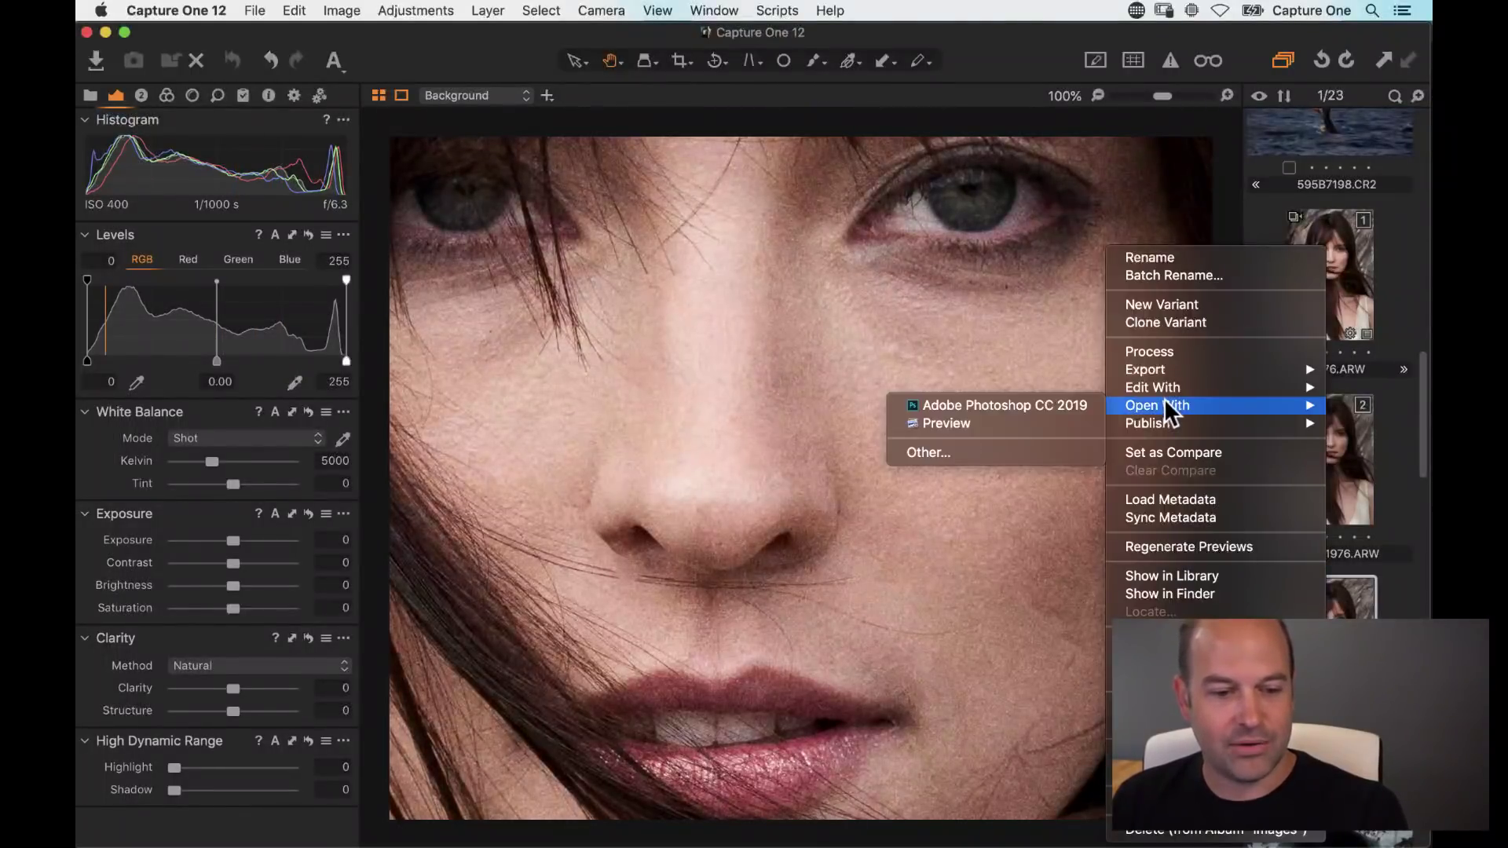
click(1035, 405)
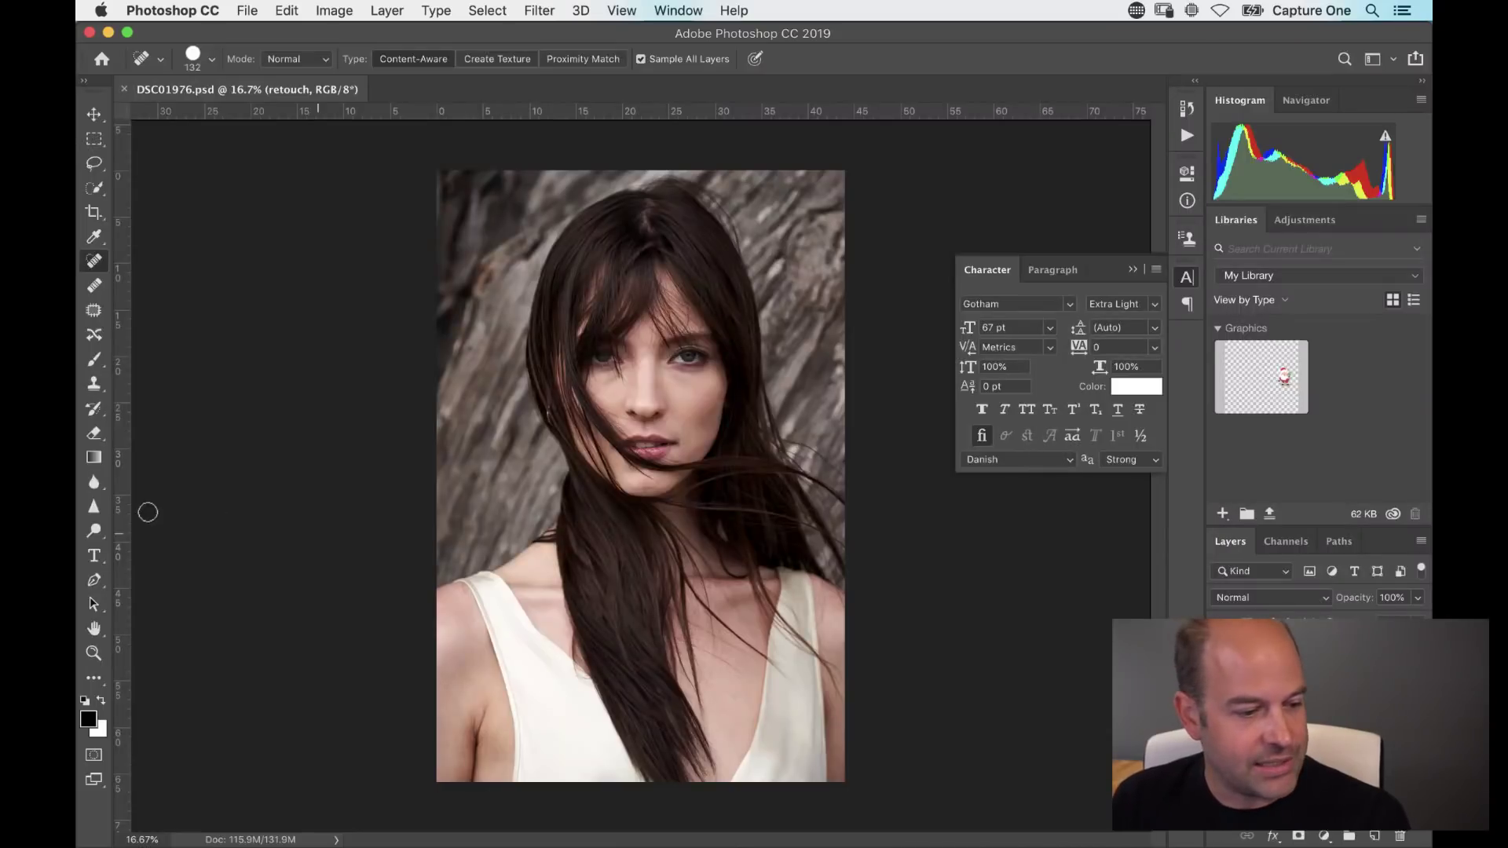
Step: Zoom to 100% on the face and show only the "retouch" layer
double_click(93, 652)
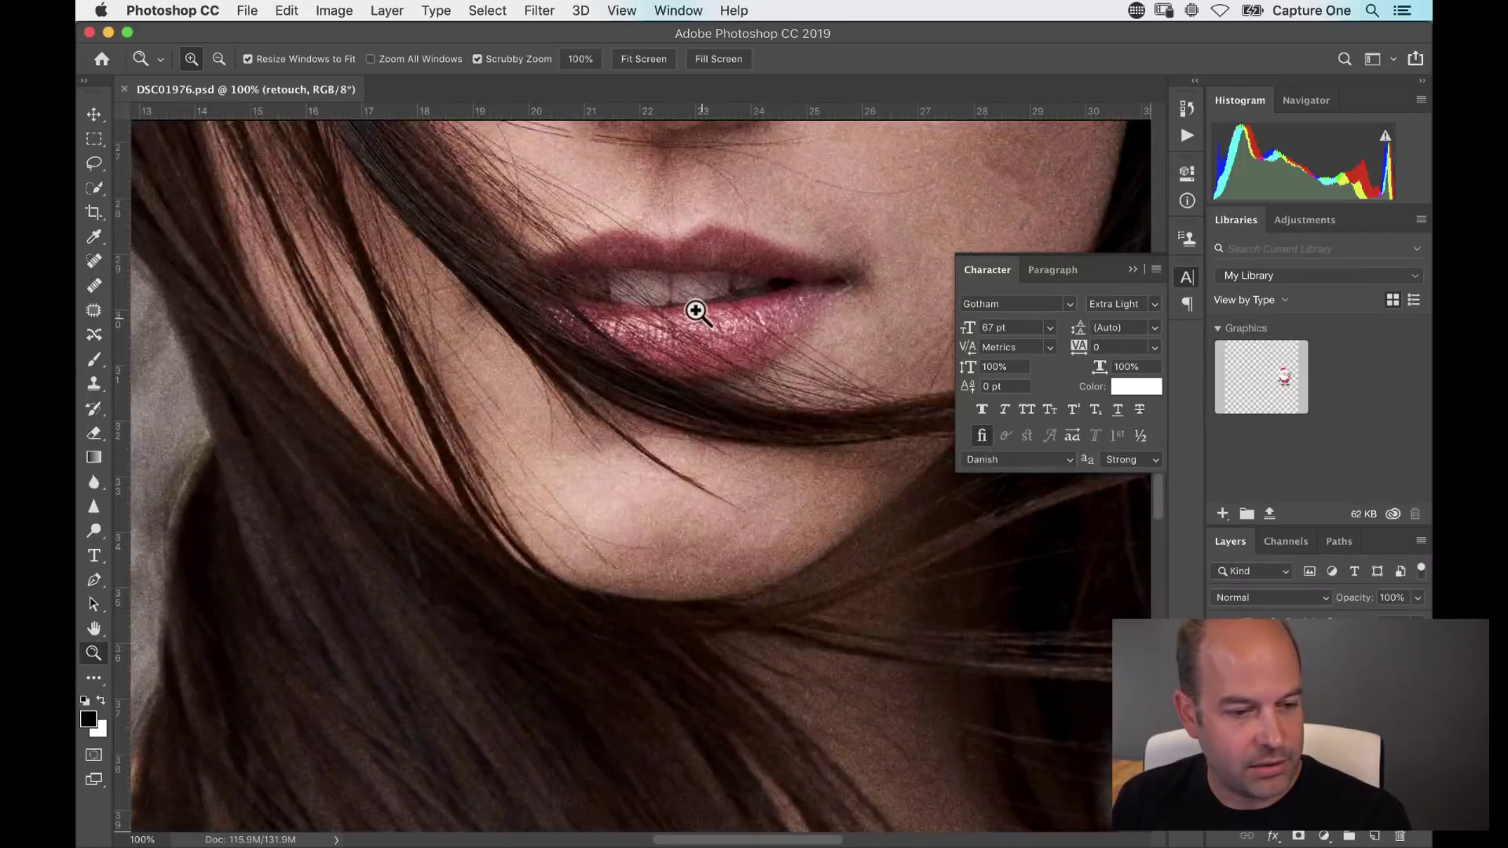
key(h)
mouse_move(667, 313)
mouse_down()
mouse_move(689, 427)
mouse_move(848, 636)
mouse_move(958, 727)
mouse_move(966, 808)
mouse_up()
alt+click(1221, 652)
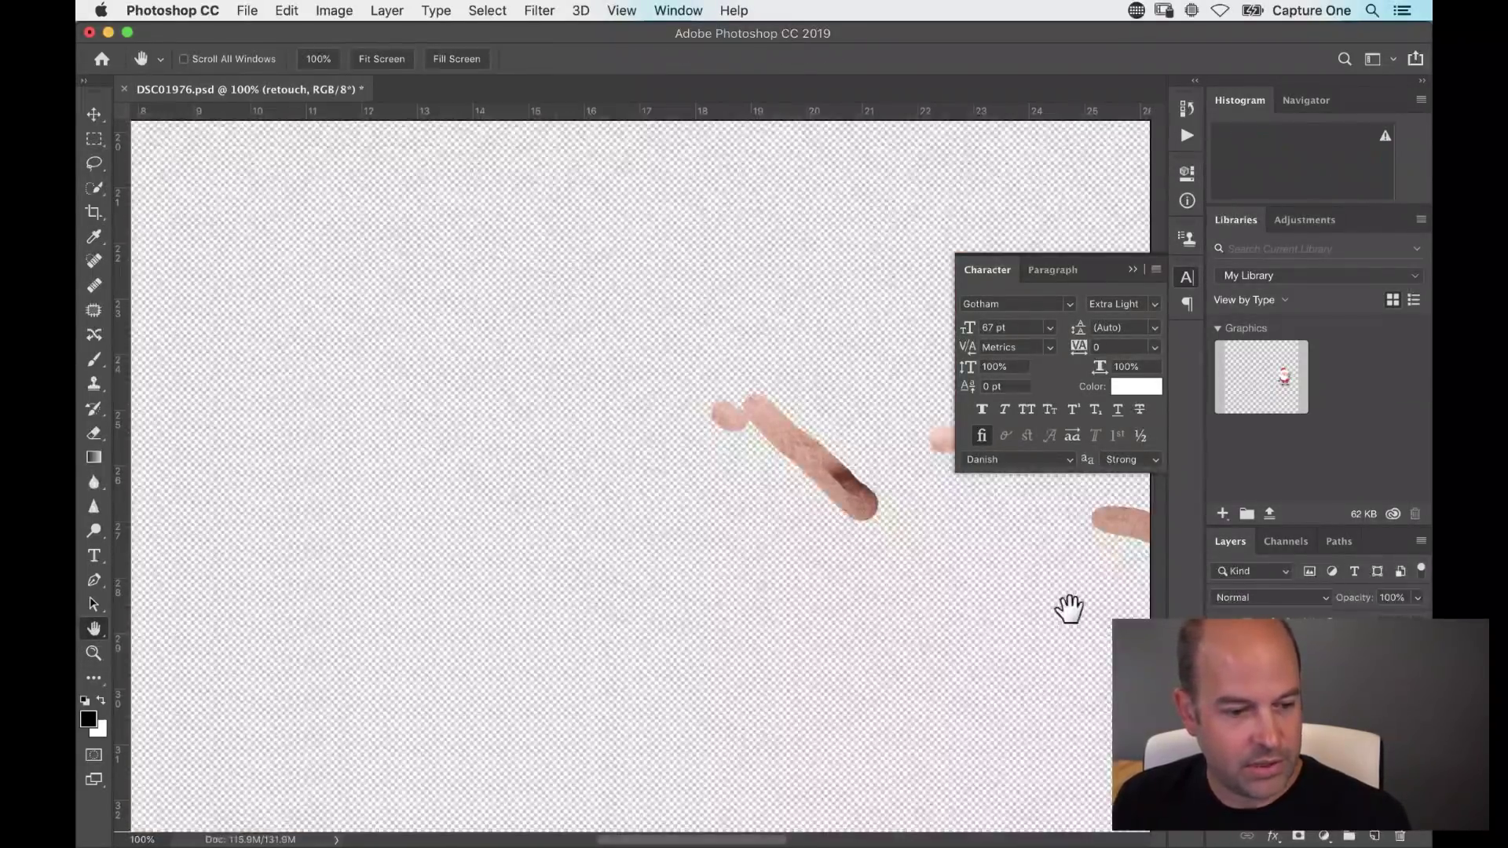
Step: Set the Eraser brush size to 81 px and erase along the long diagonal repair stroke on the "retouch" layer
key(e)
right_click(643, 376)
key(Escape)
right_click(719, 393)
key(Escape)
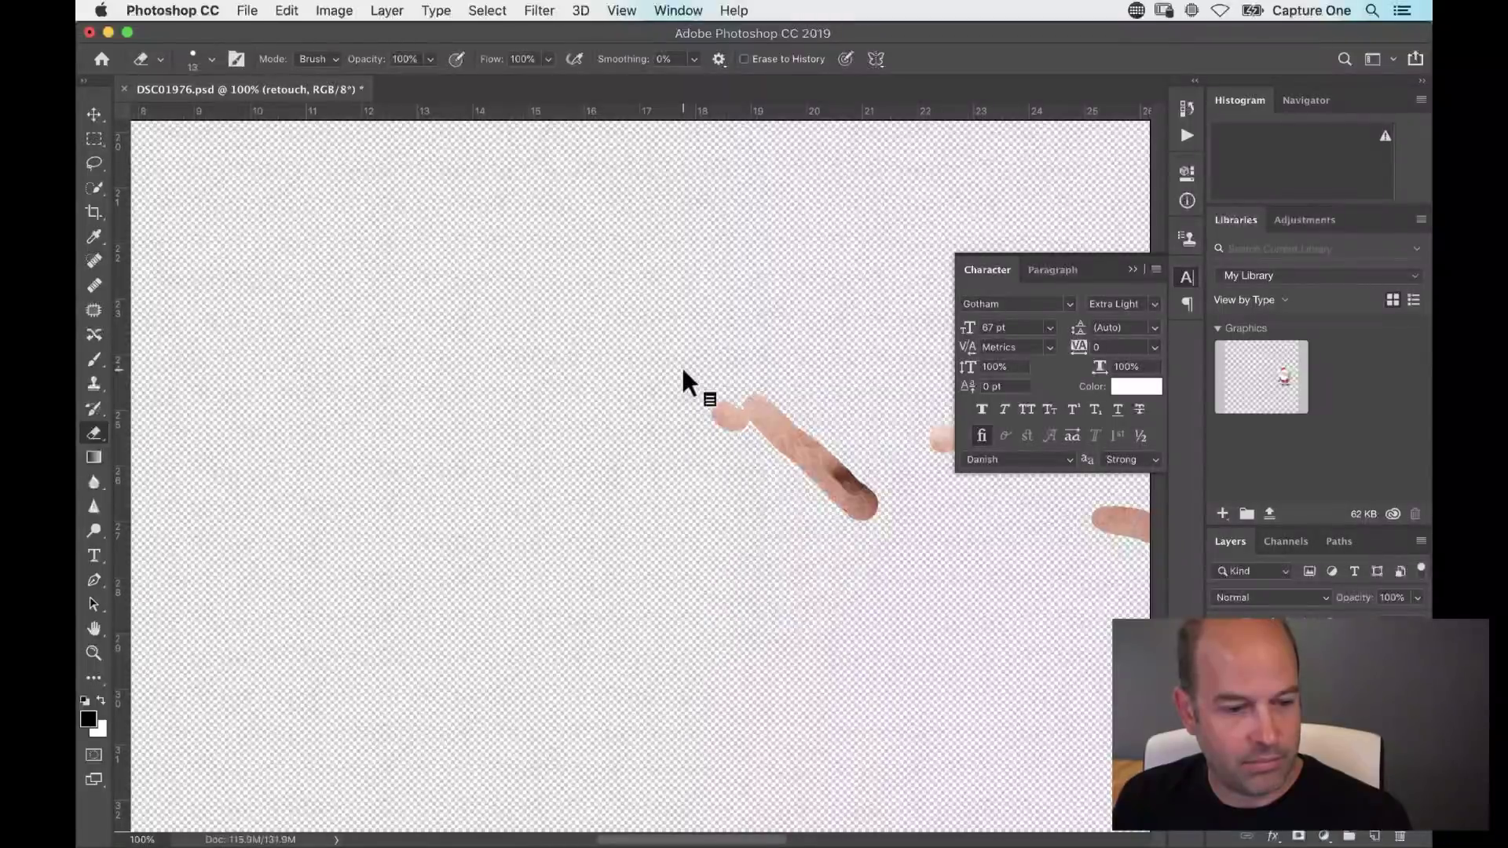
ctrl+click(478, 328)
drag(585, 367, 625, 371)
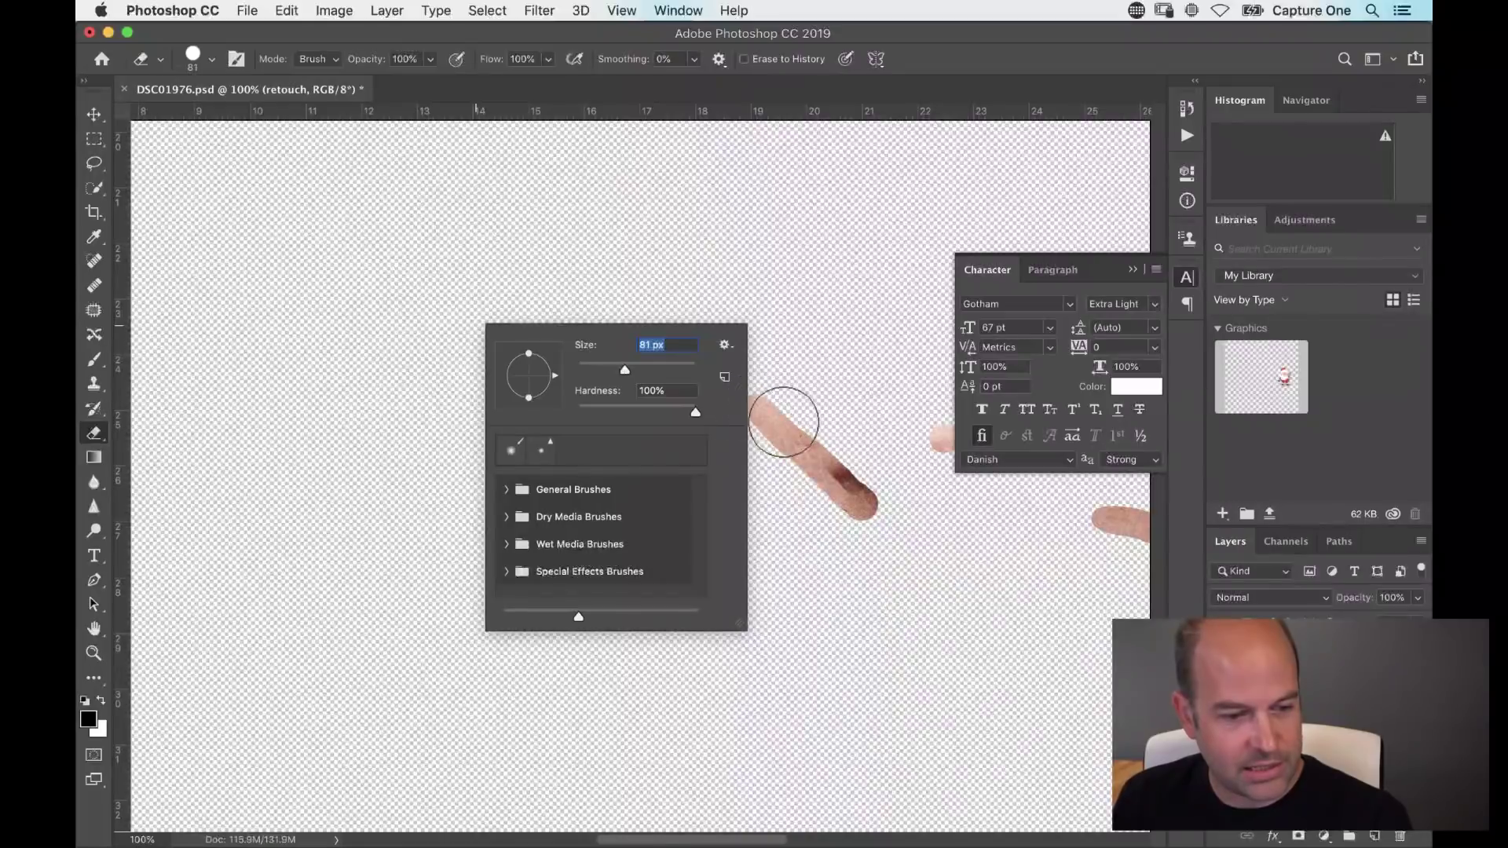
key(Return)
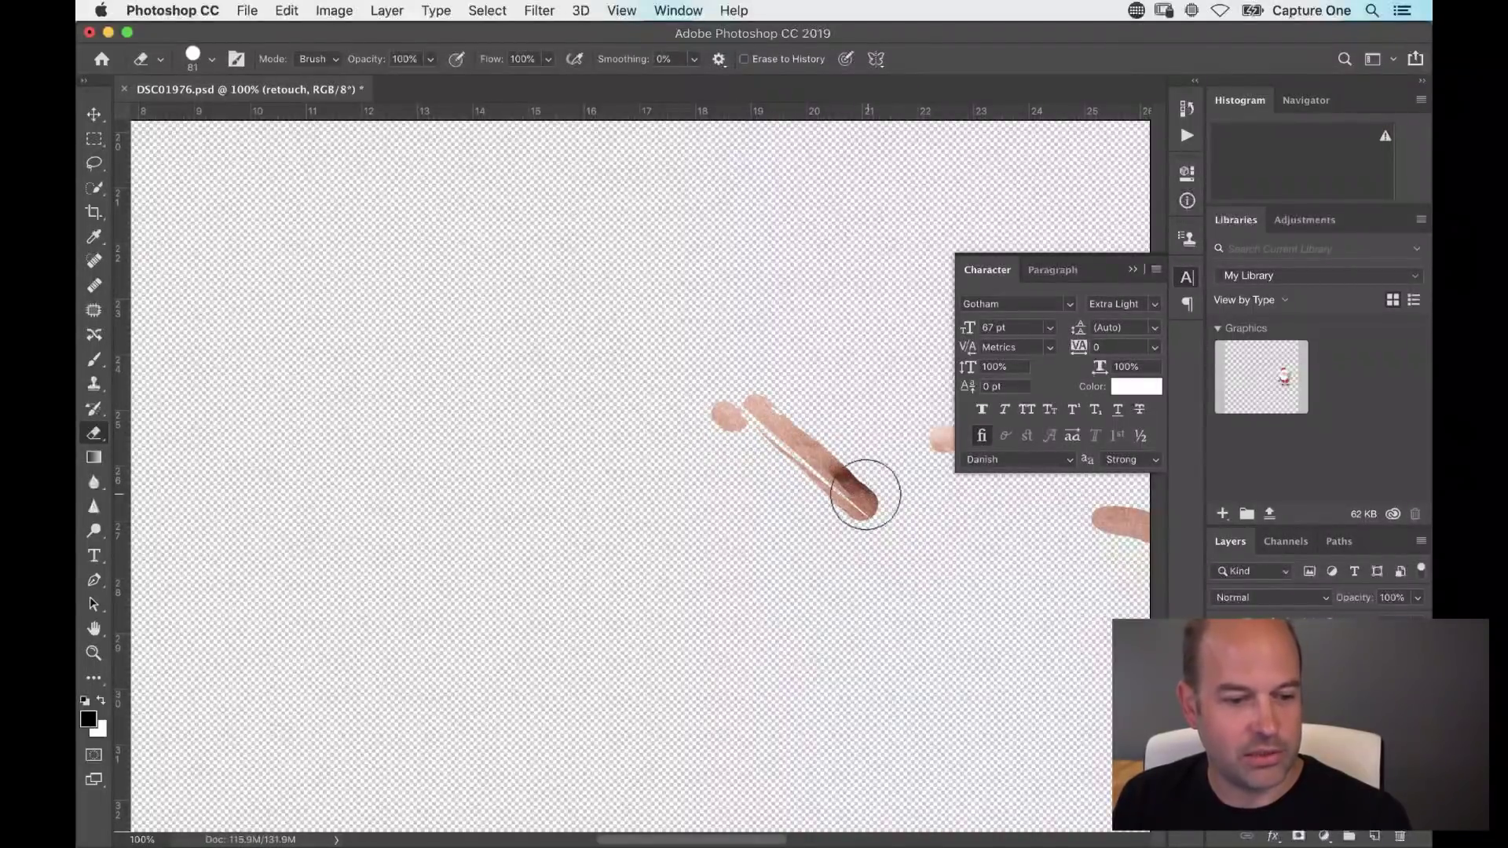
drag(872, 505, 758, 412)
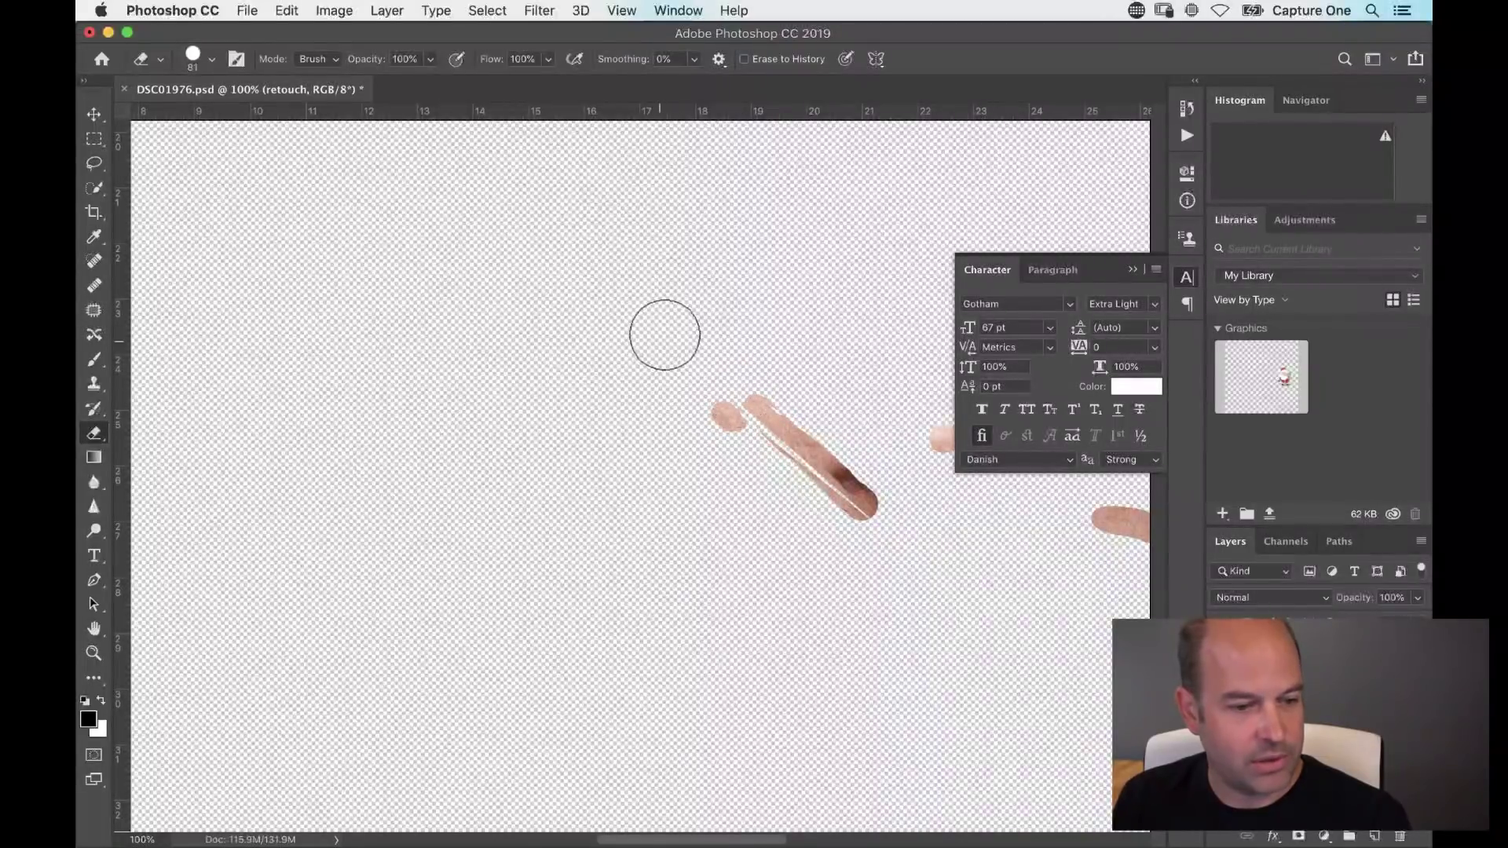
Step: Set the Eraser brush size to 162 px and remove the rest of the diagonal stroke and the small spot beside it
right_click(579, 352)
drag(721, 379, 751, 379)
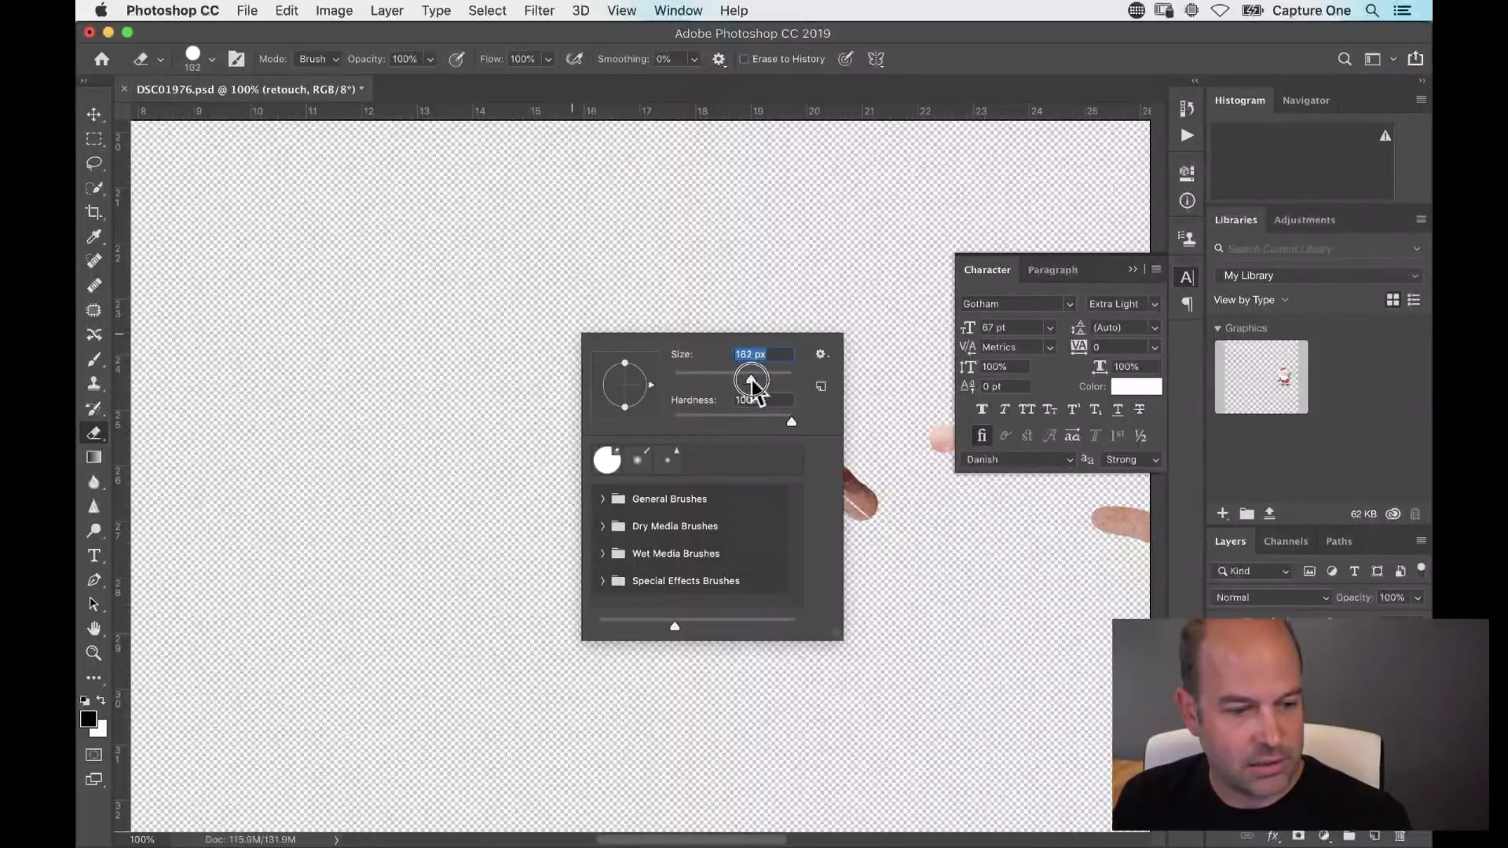
click(858, 498)
mouse_move(848, 488)
mouse_down()
mouse_move(867, 460)
mouse_move(839, 439)
mouse_move(748, 465)
mouse_move(768, 401)
mouse_up()
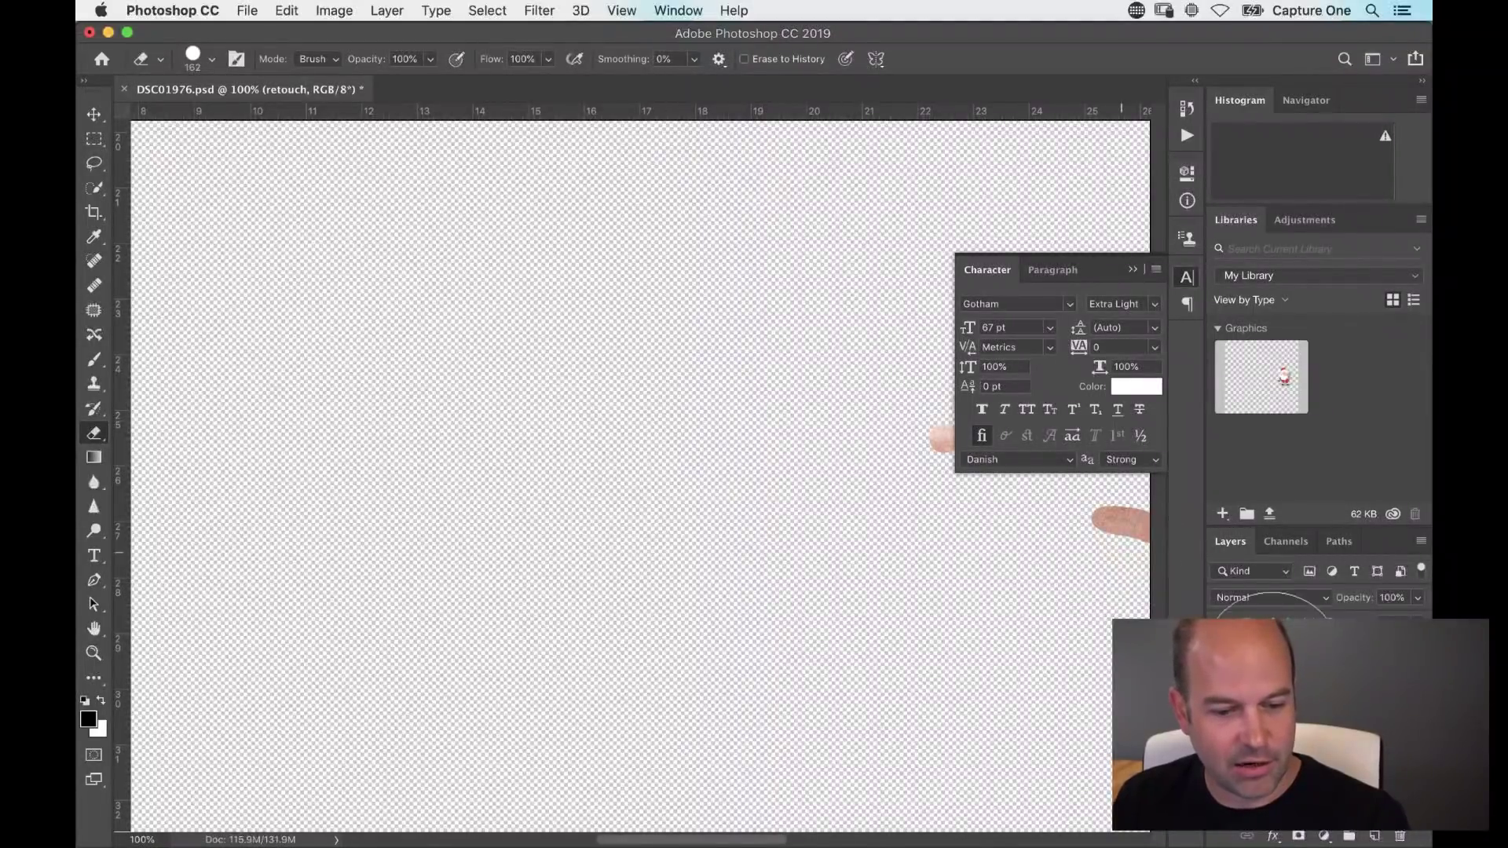
Step: Show all layers again, close DSC01976.psd with its changes saved, and switch back to Capture One
alt+click(1222, 646)
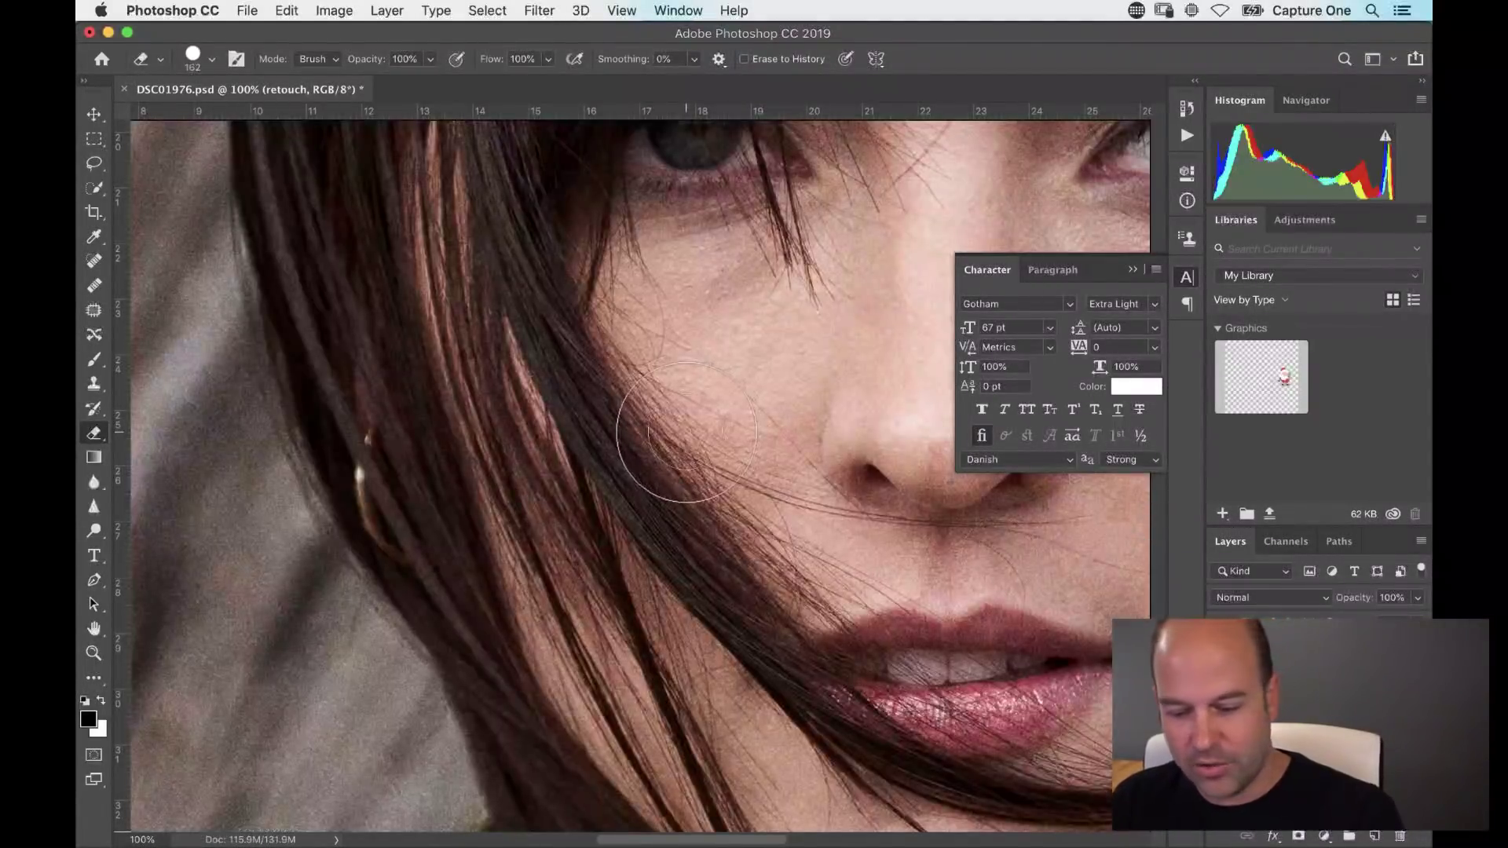
key(super+w)
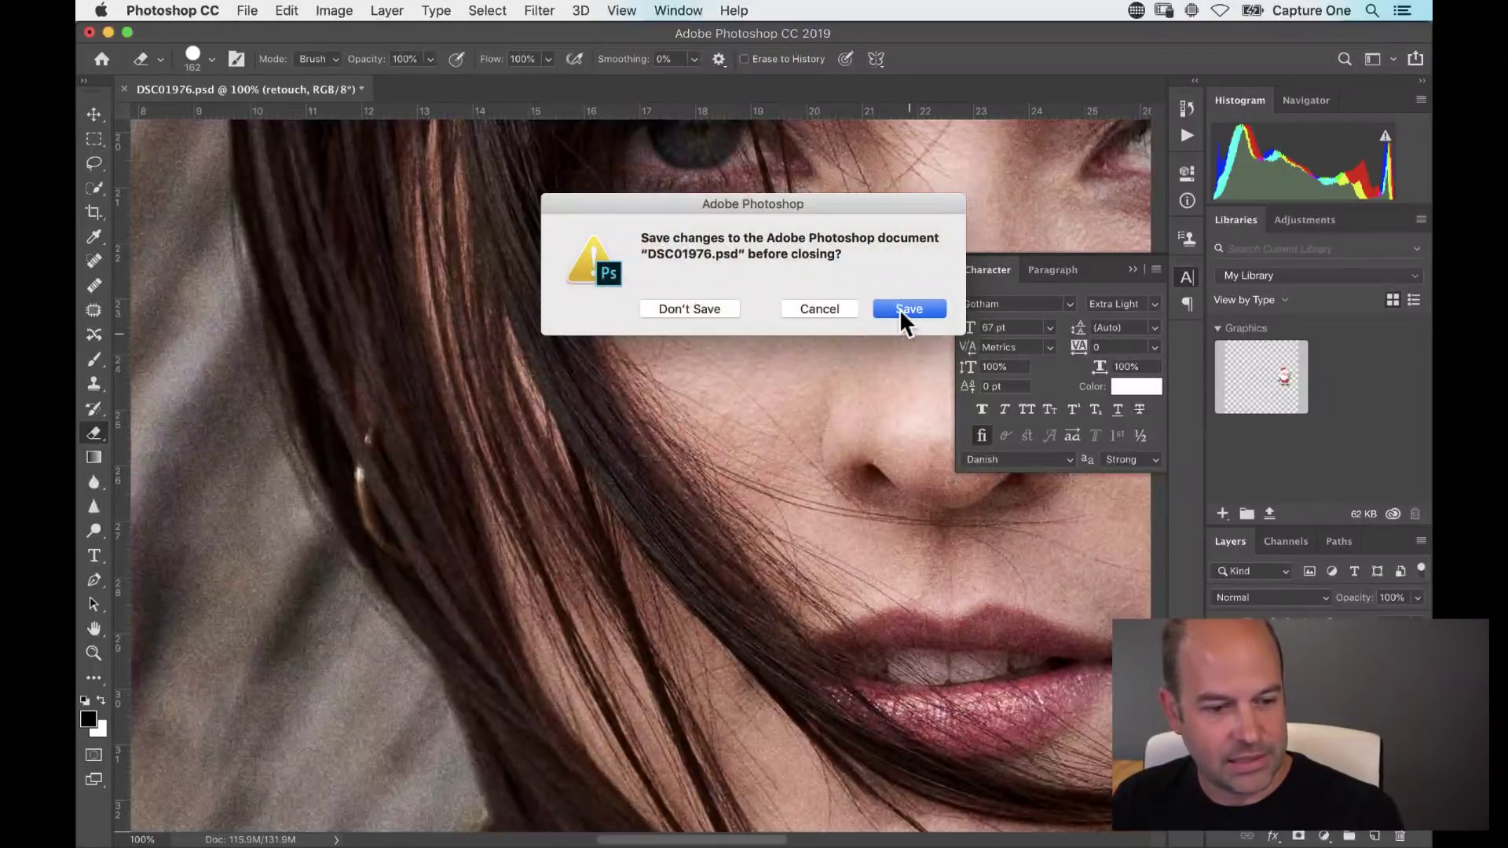
click(908, 308)
key(super+Tab)
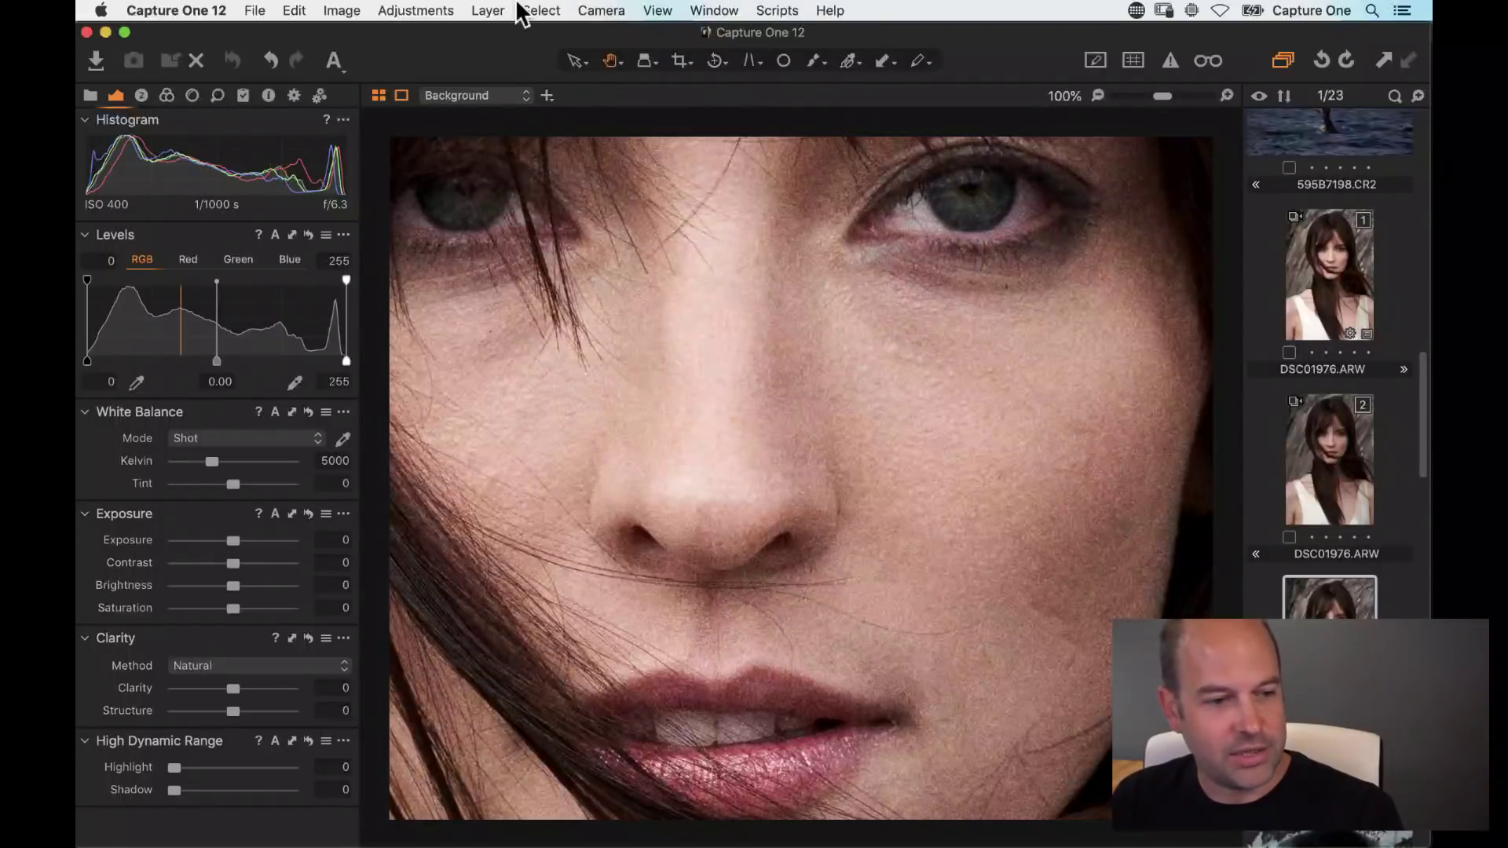
Step: Create a new variant of DSC01976.psd, enable Black & White on it and fit the portrait in the viewer
click(351, 10)
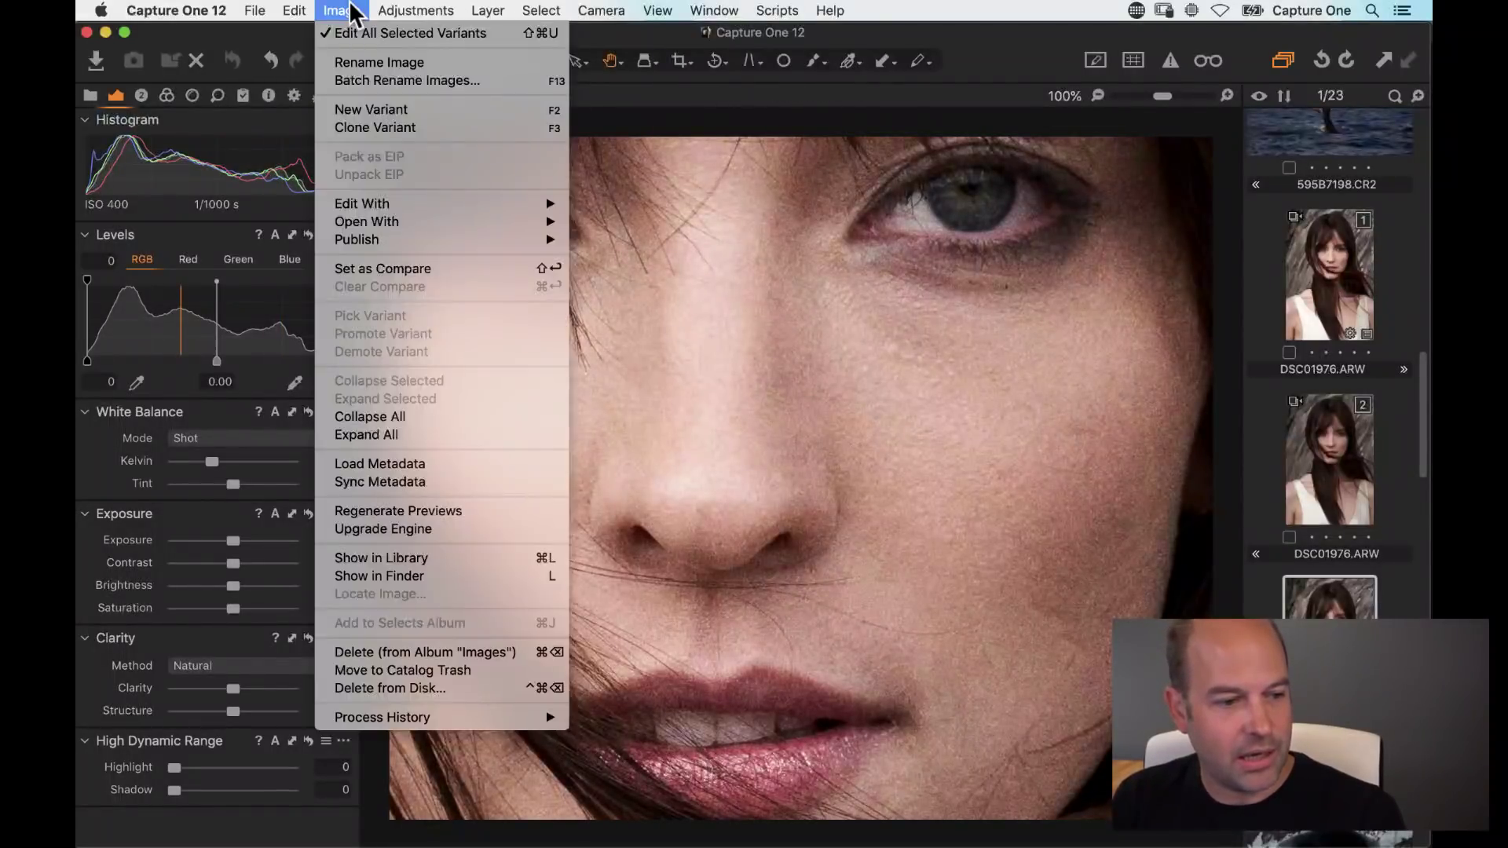
click(400, 110)
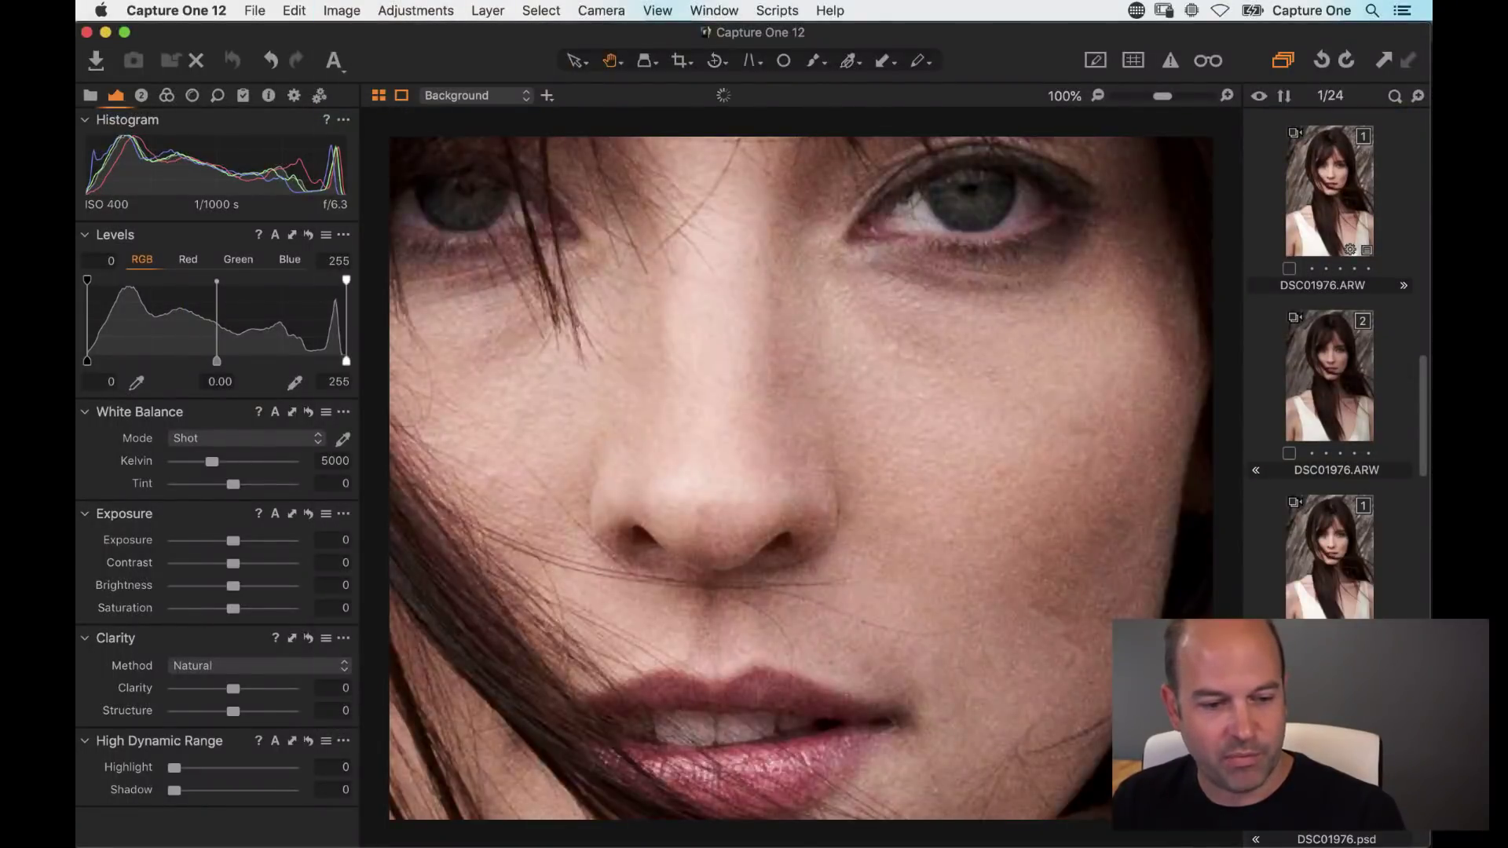
click(166, 95)
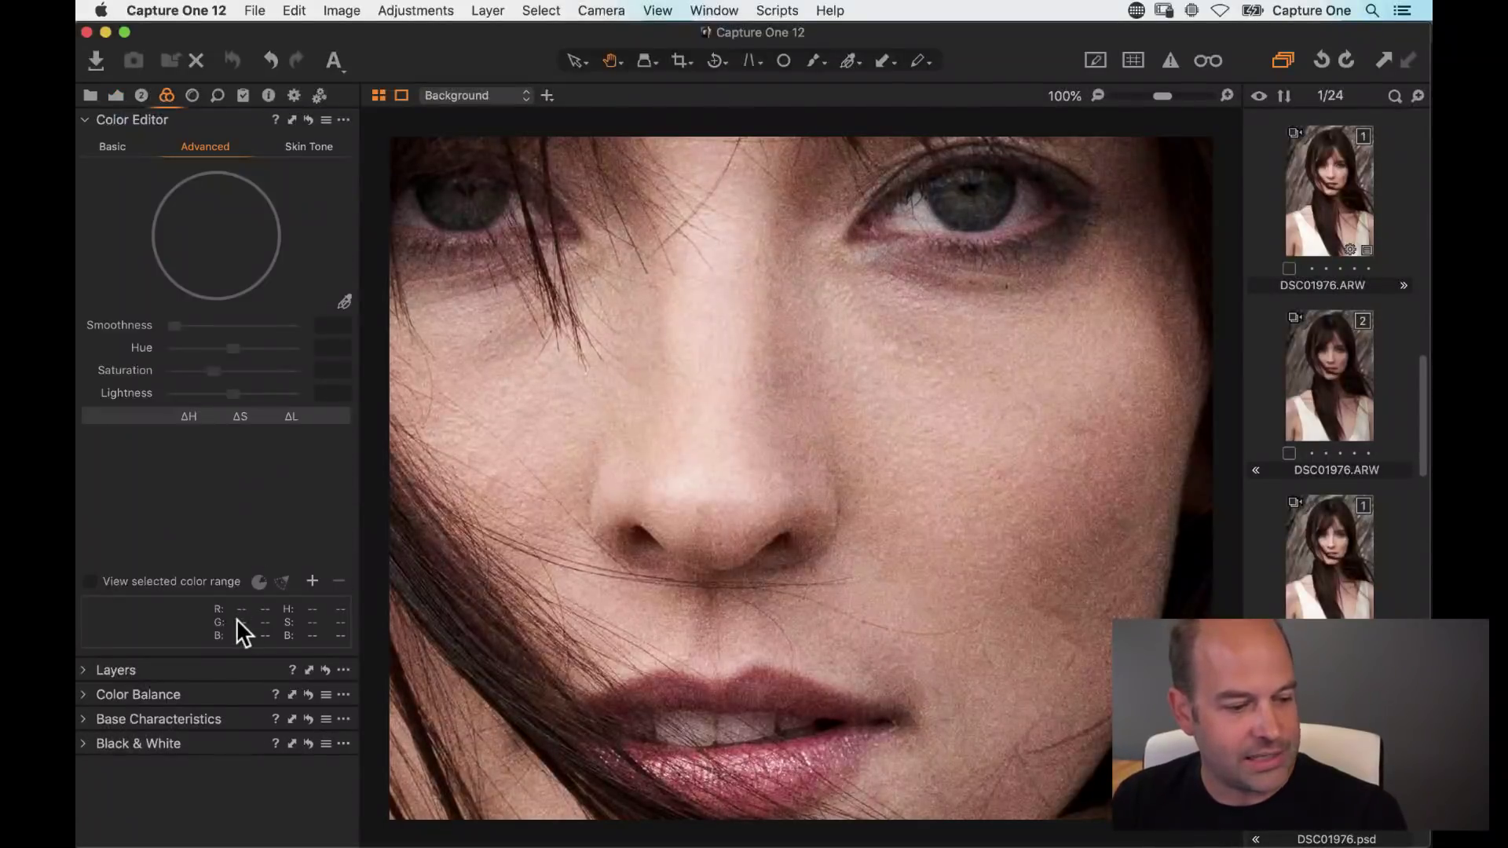
click(86, 742)
click(176, 270)
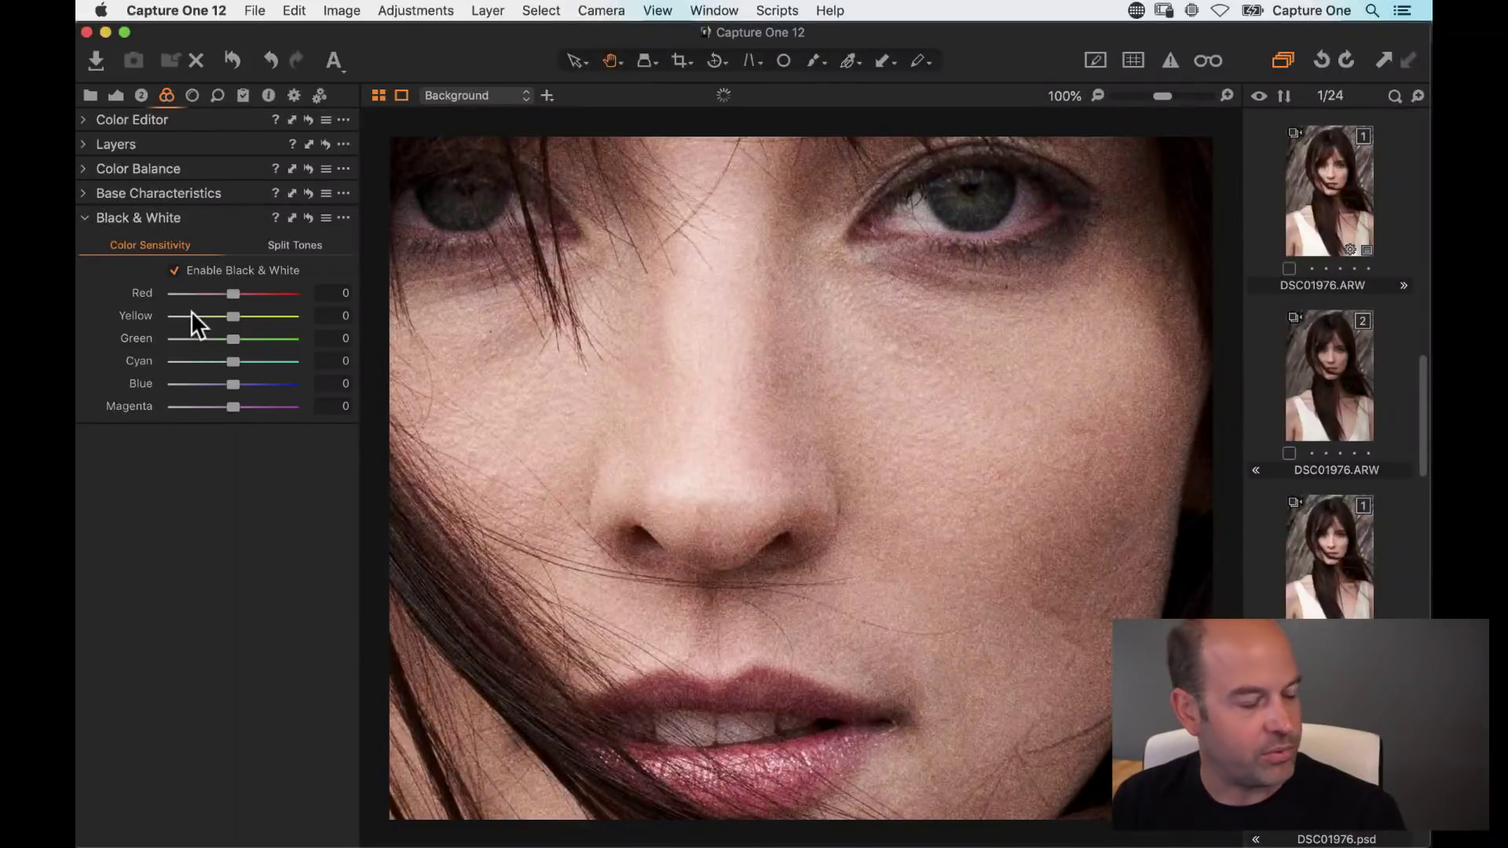
drag(802, 406, 802, 407)
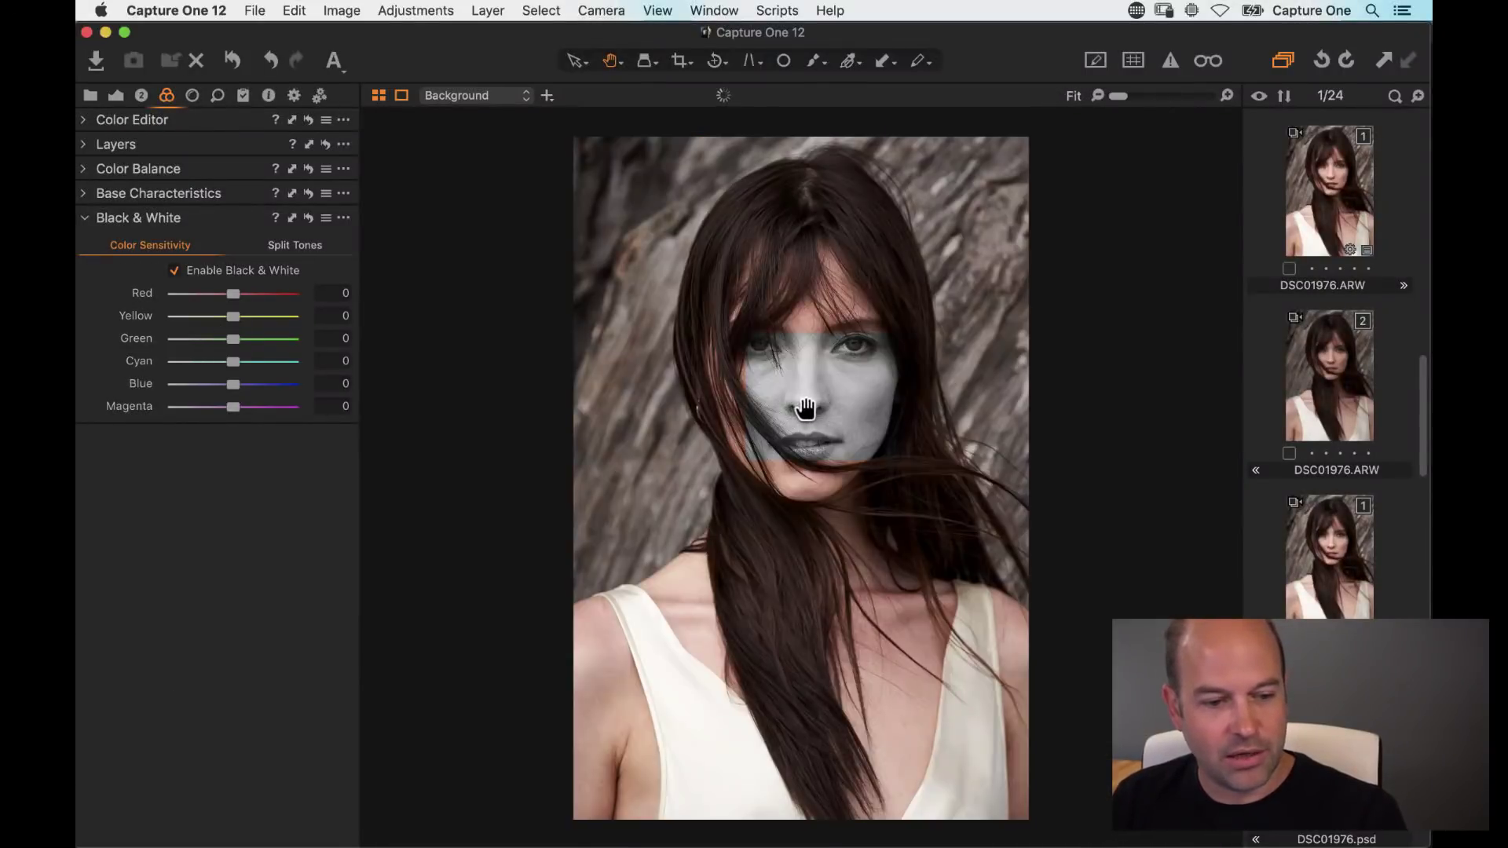
click(1353, 586)
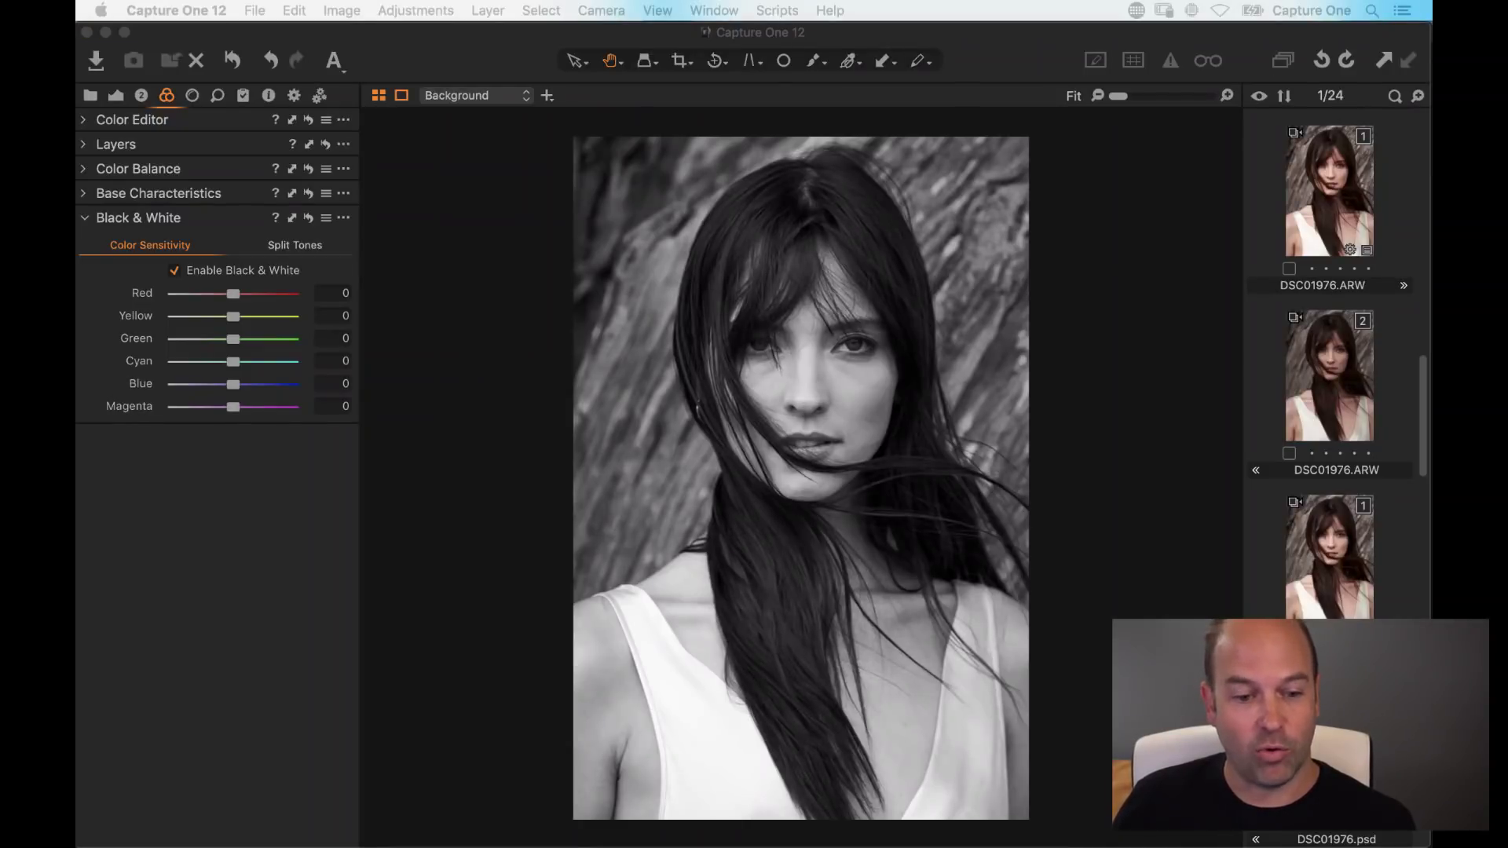
click(479, 355)
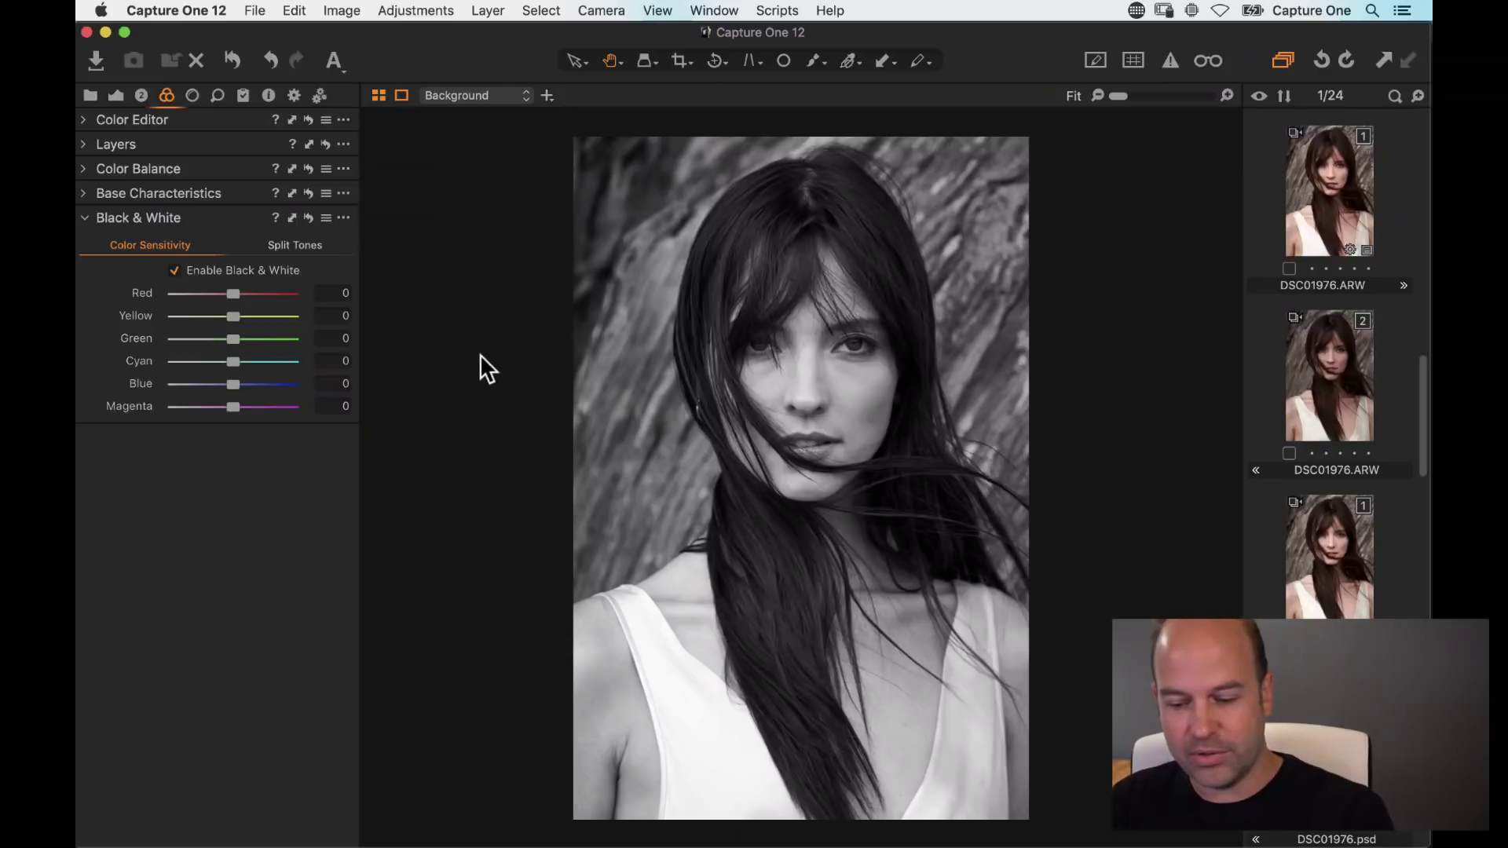
Step: Show the browser thumbnails and look over the color and black-and-white variants of DSC01976.psd among the other images
key(super+alt+v)
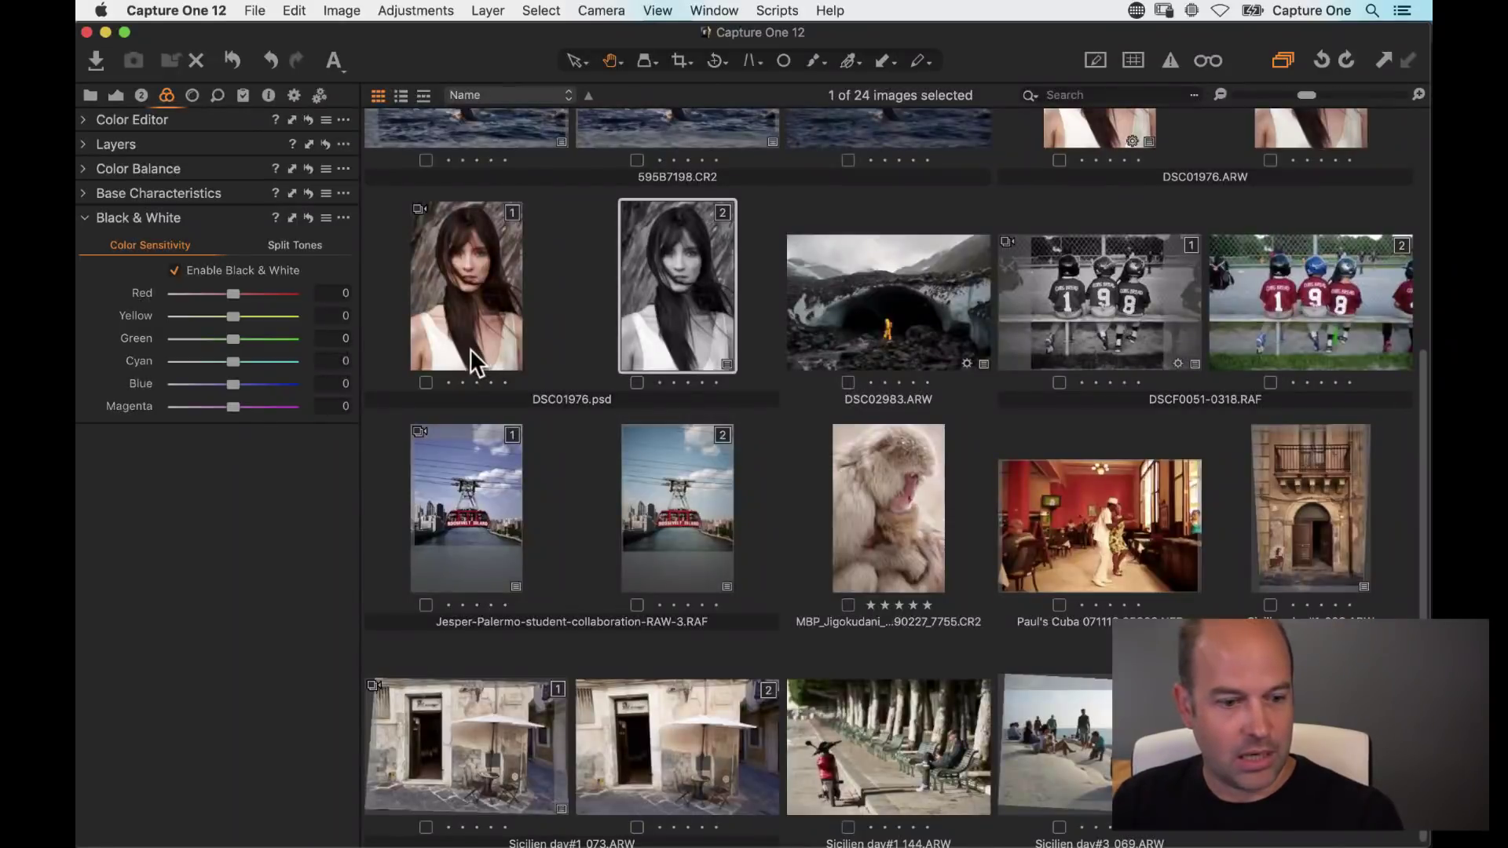
scroll(597, 426, up, 1)
scroll(597, 425, up, 5)
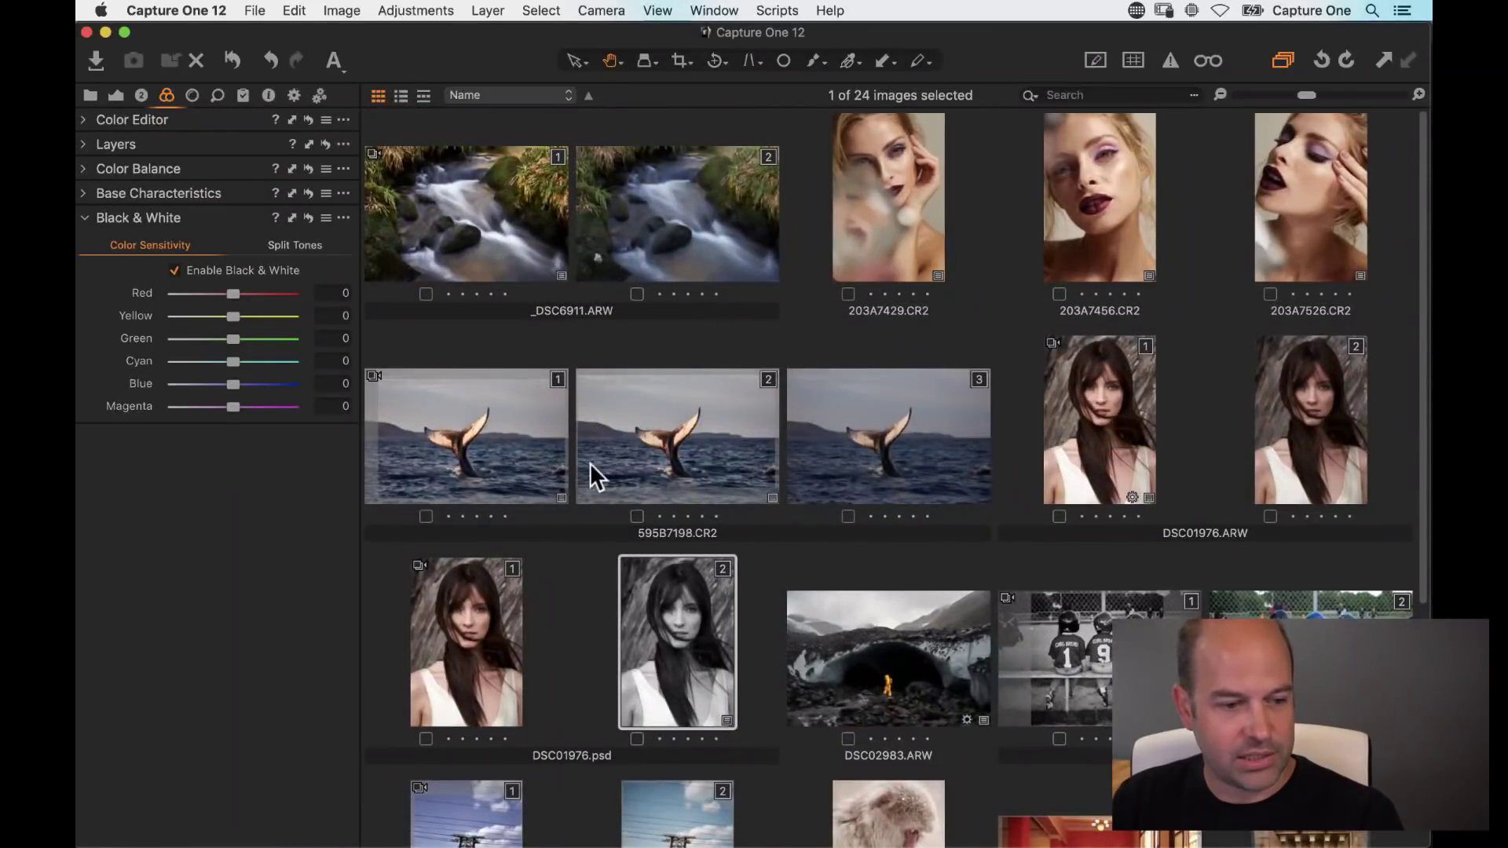
Step: Open the second variant of _DSC6911.ARW in the large viewer and bring up its exposure adjustment tools
click(677, 238)
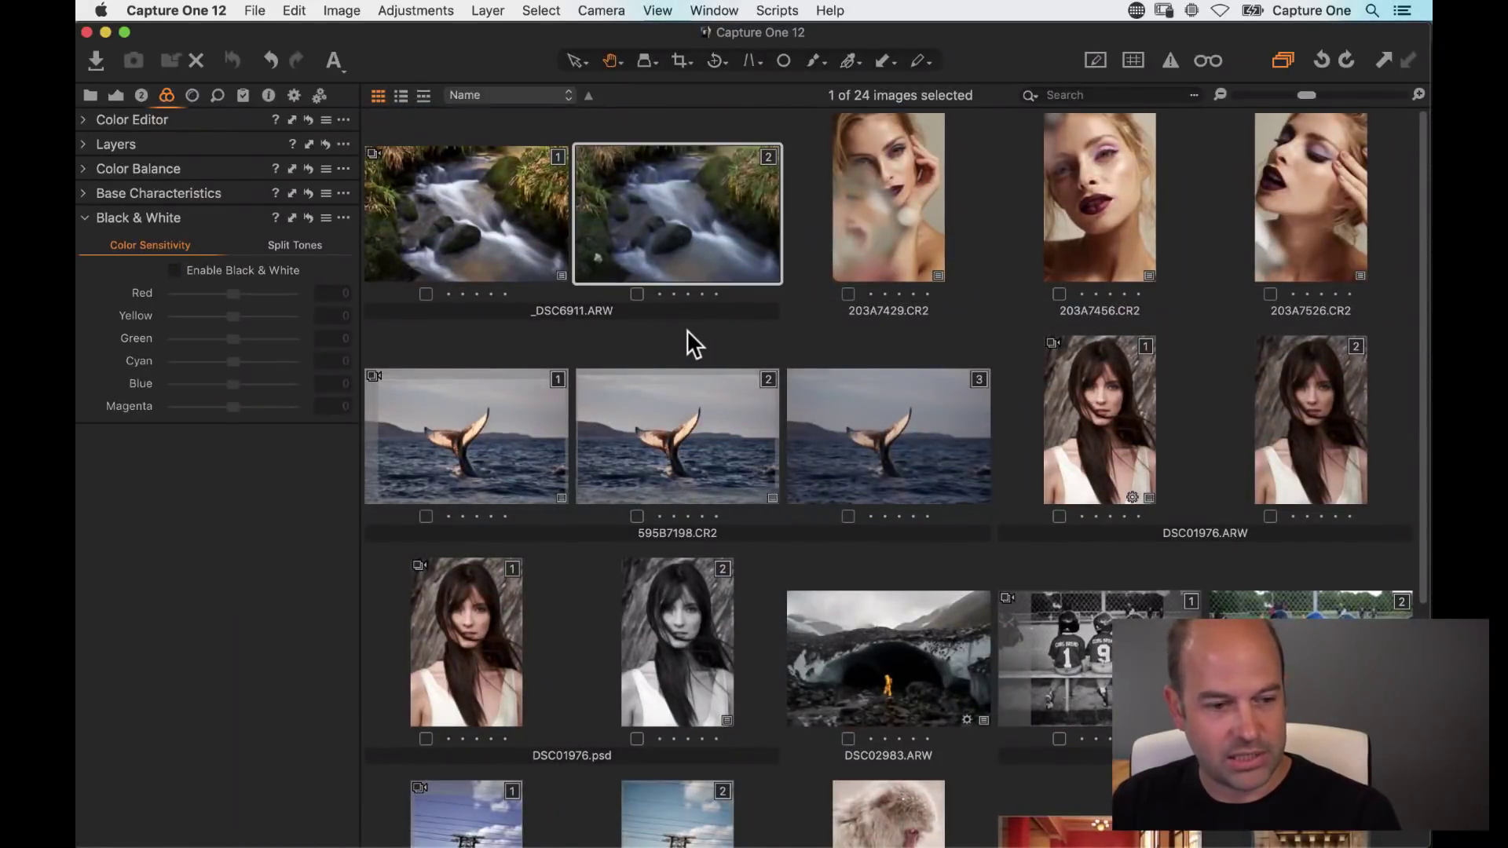
key(alt+super+v)
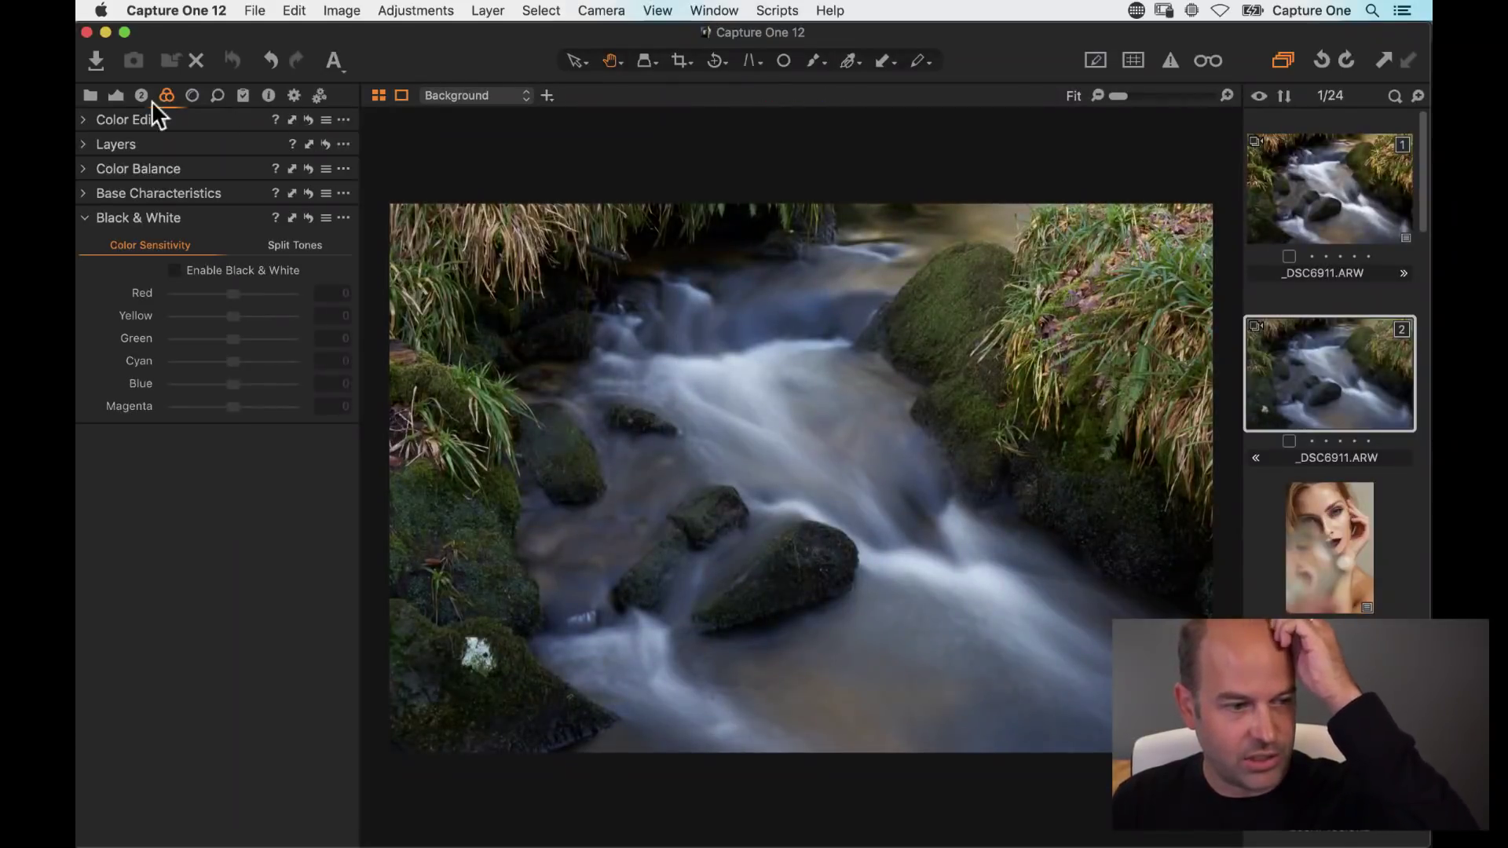
click(116, 95)
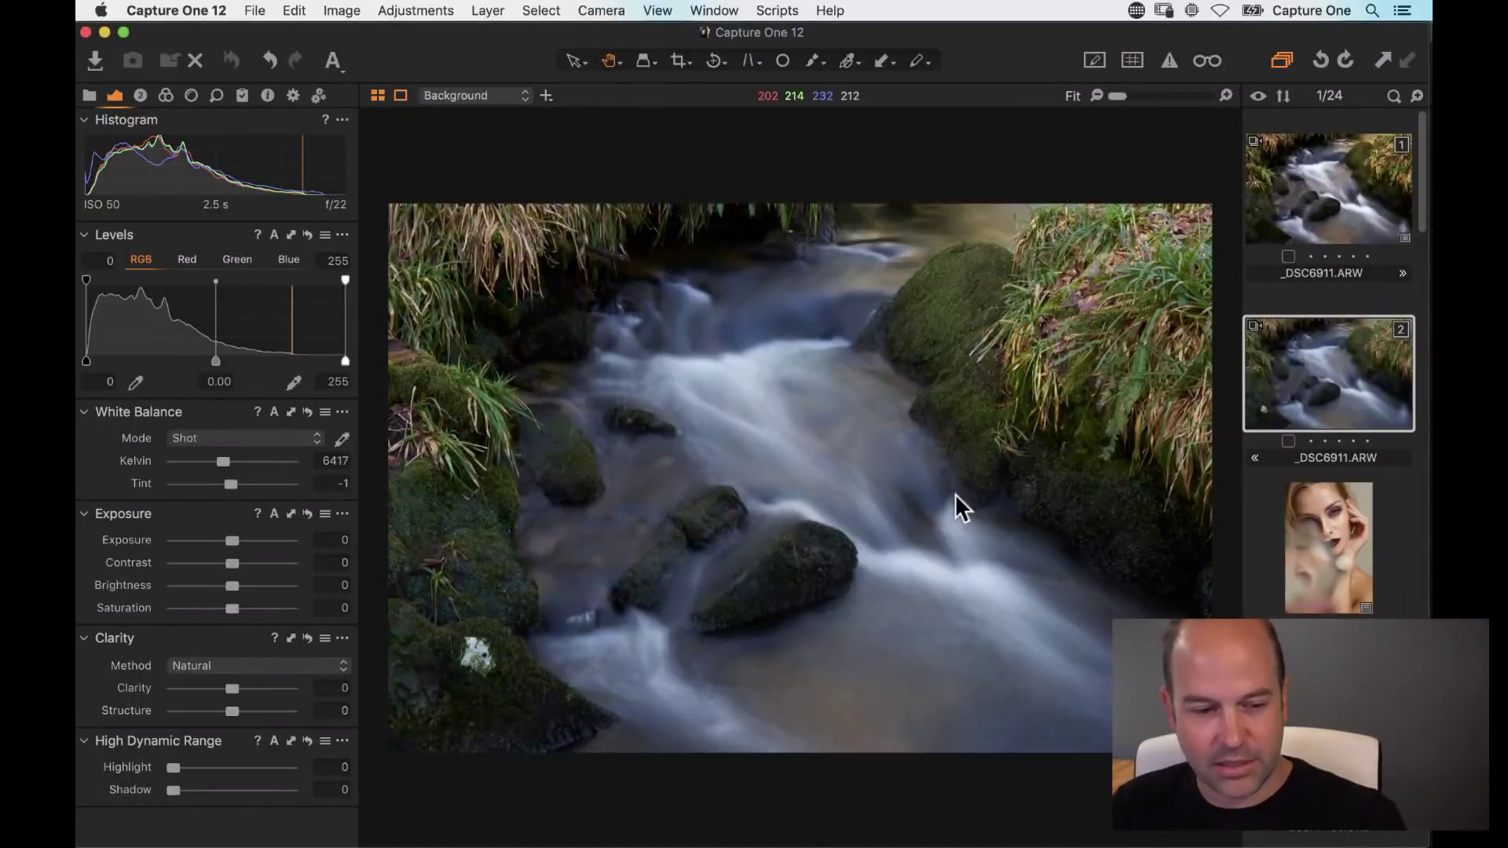
Step: Hide the browser and crop a narrow strip off the bottom edge of the stream photo
key(c)
key(super+b)
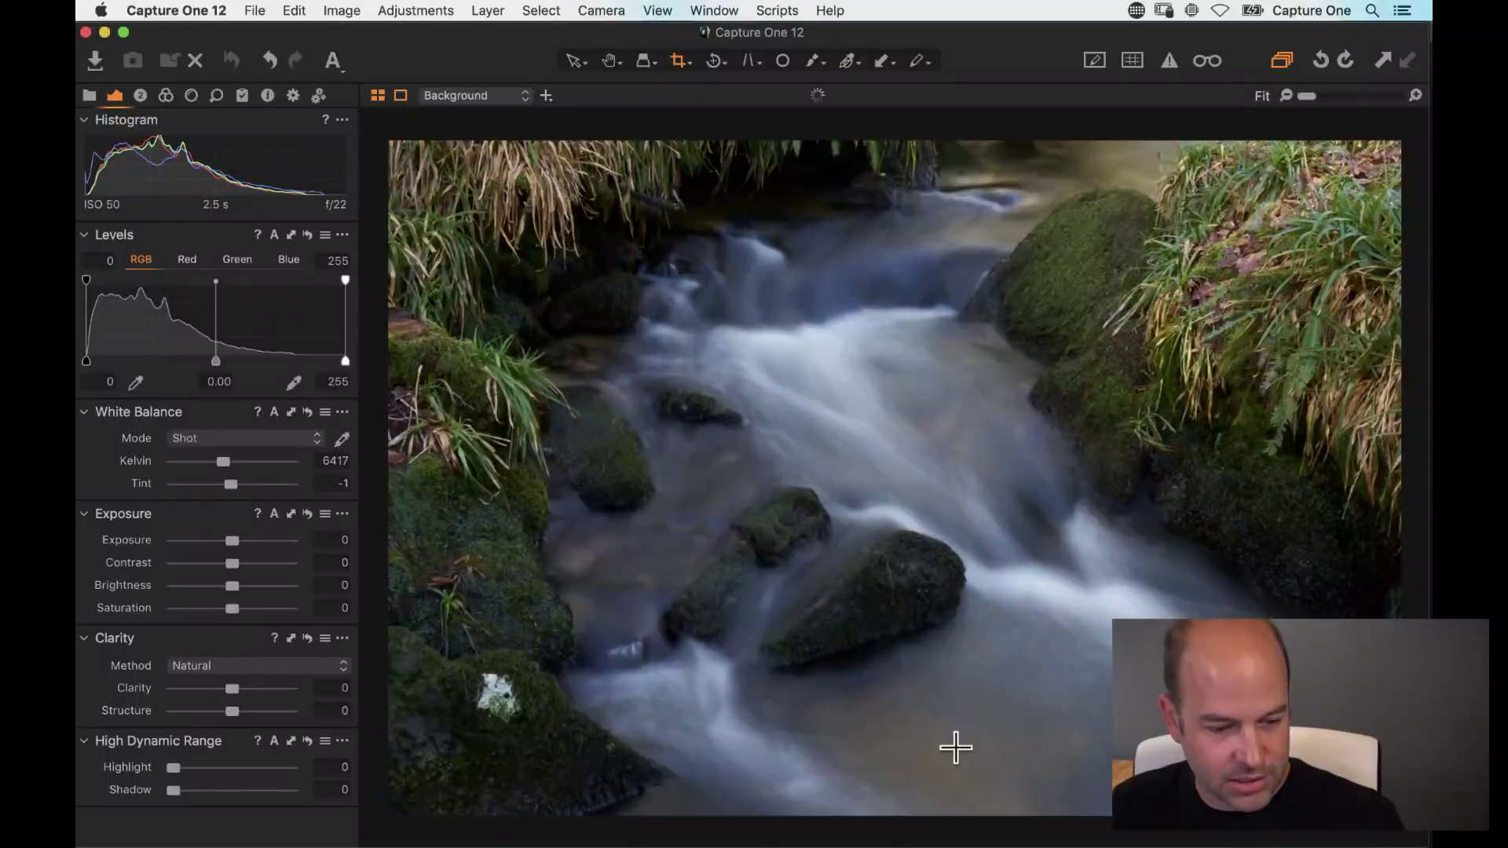
drag(902, 813, 899, 748)
key(h)
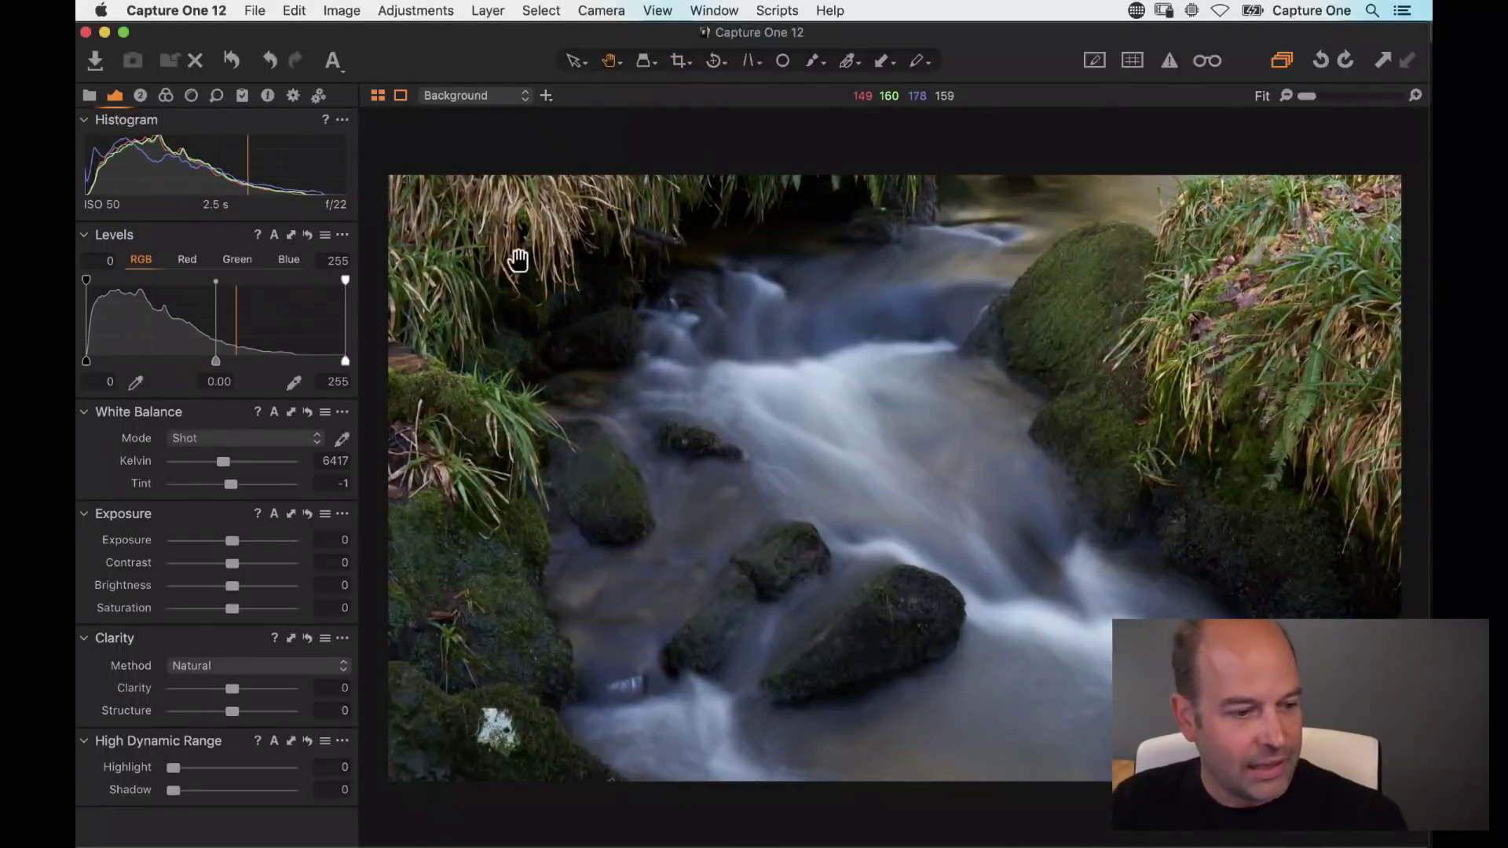
Step: Raise the Exposure to 0.47, then auto-adjust the Levels and set their midtone value to -0.06
drag(231, 541, 239, 541)
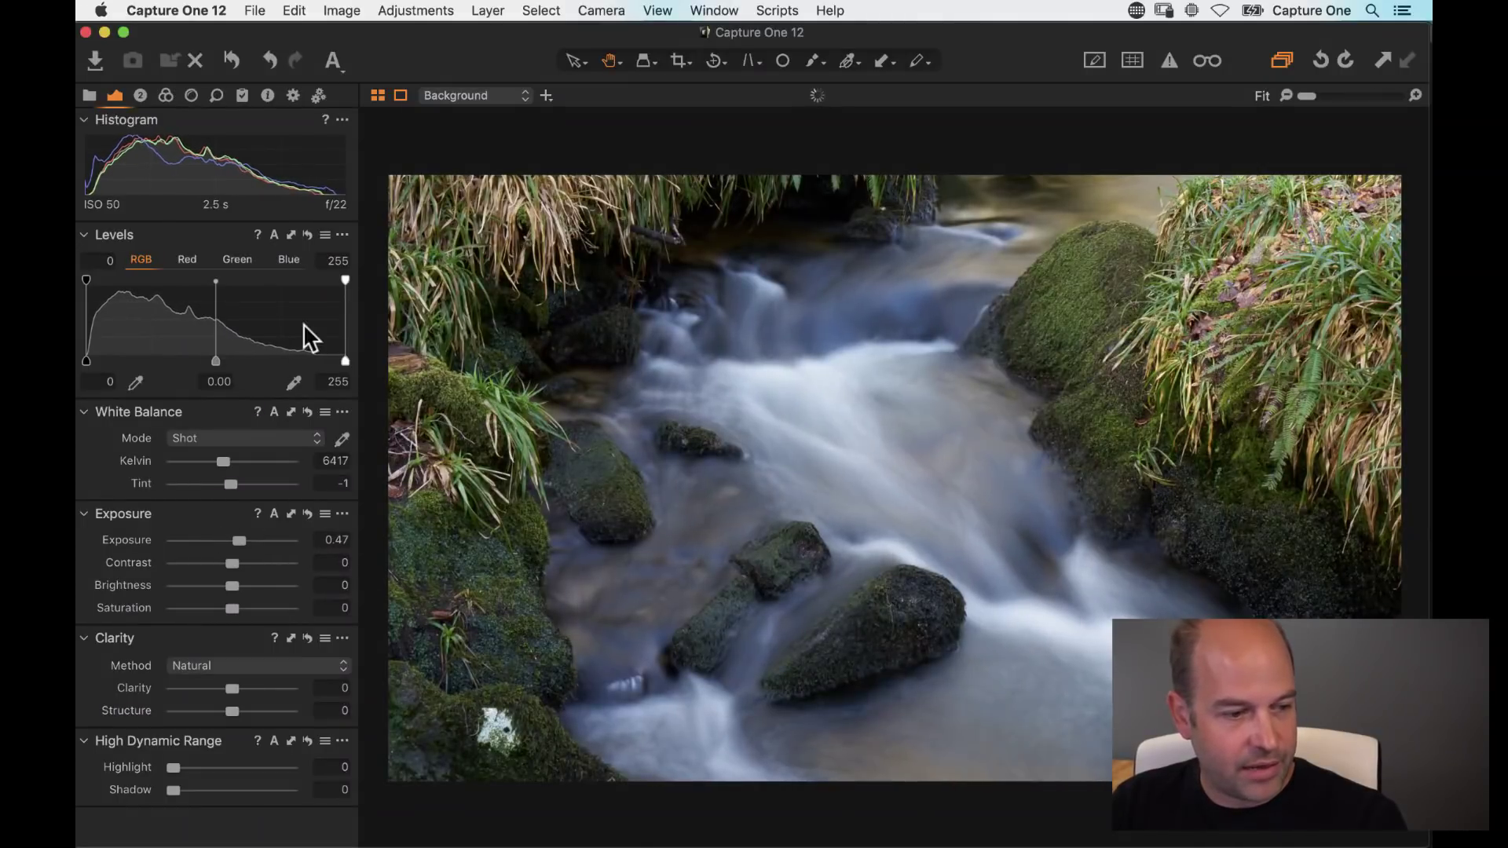
click(274, 235)
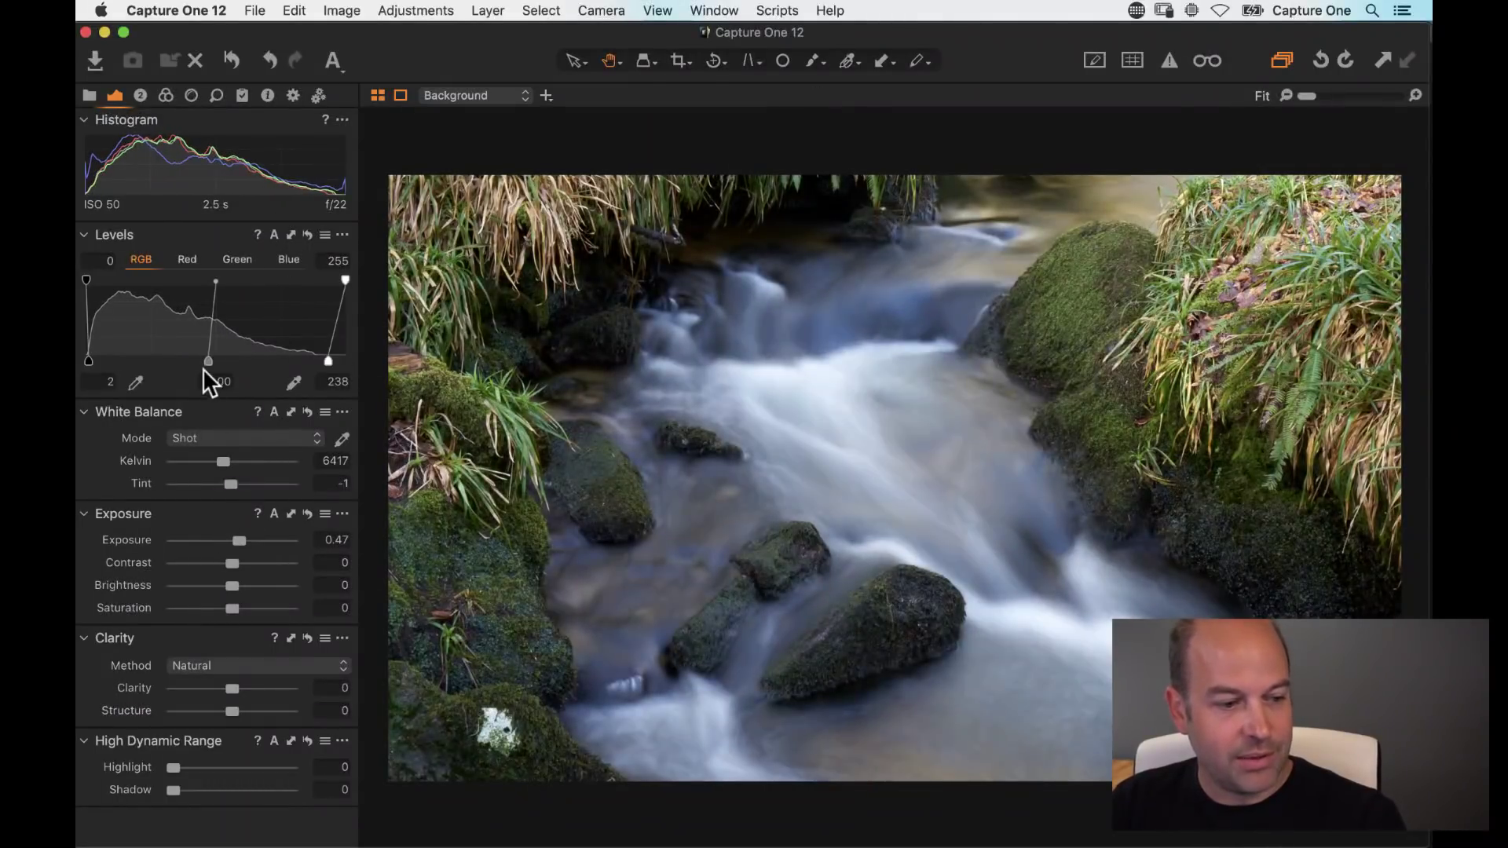
drag(209, 360, 217, 363)
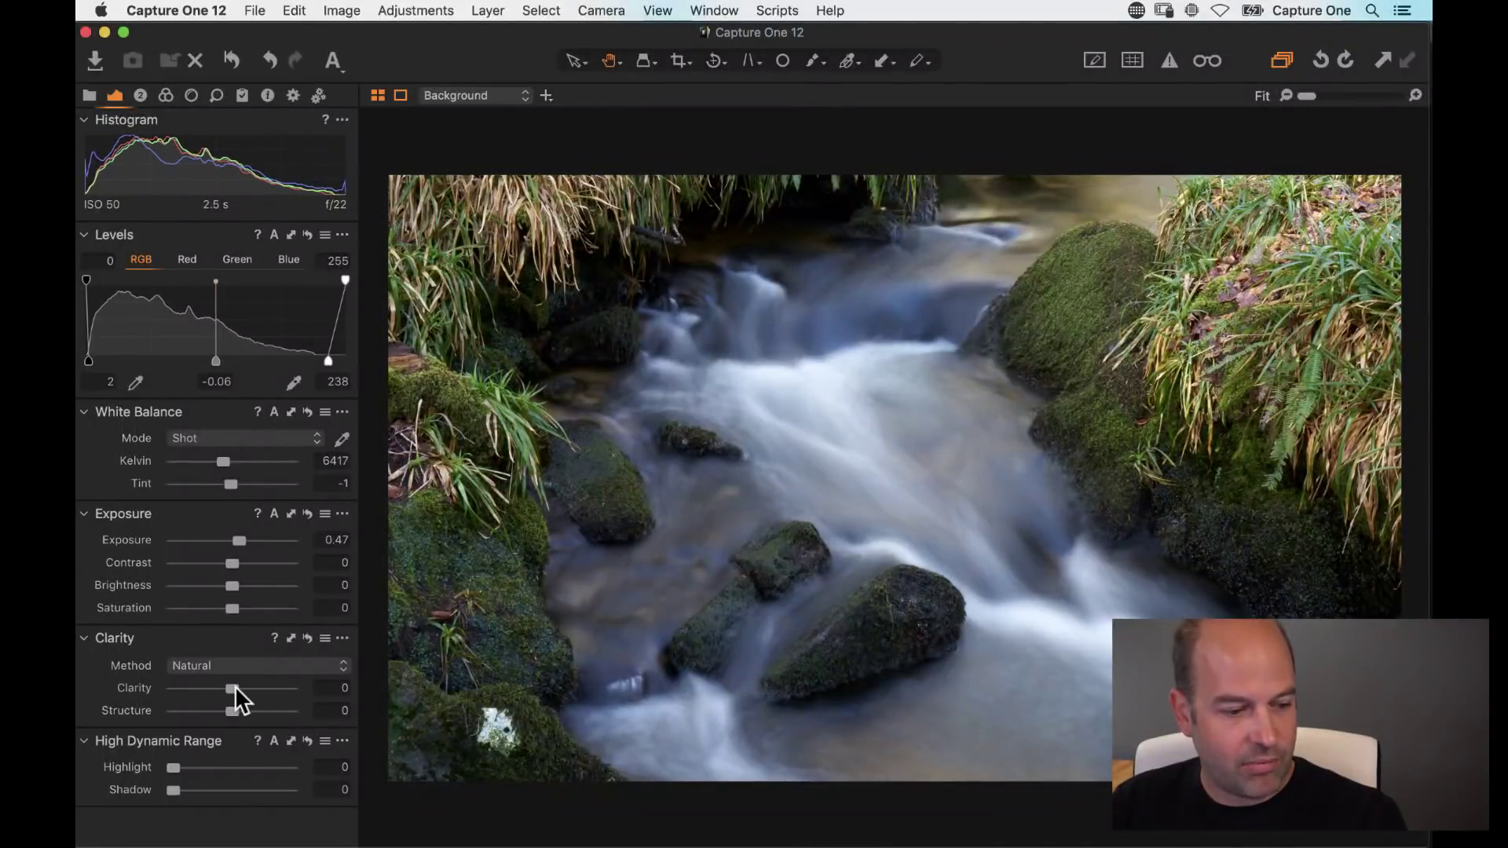
Step: Set Clarity to 42 and High Dynamic Range Highlight to 37, checking the water and rocks at 100%
drag(234, 688, 257, 689)
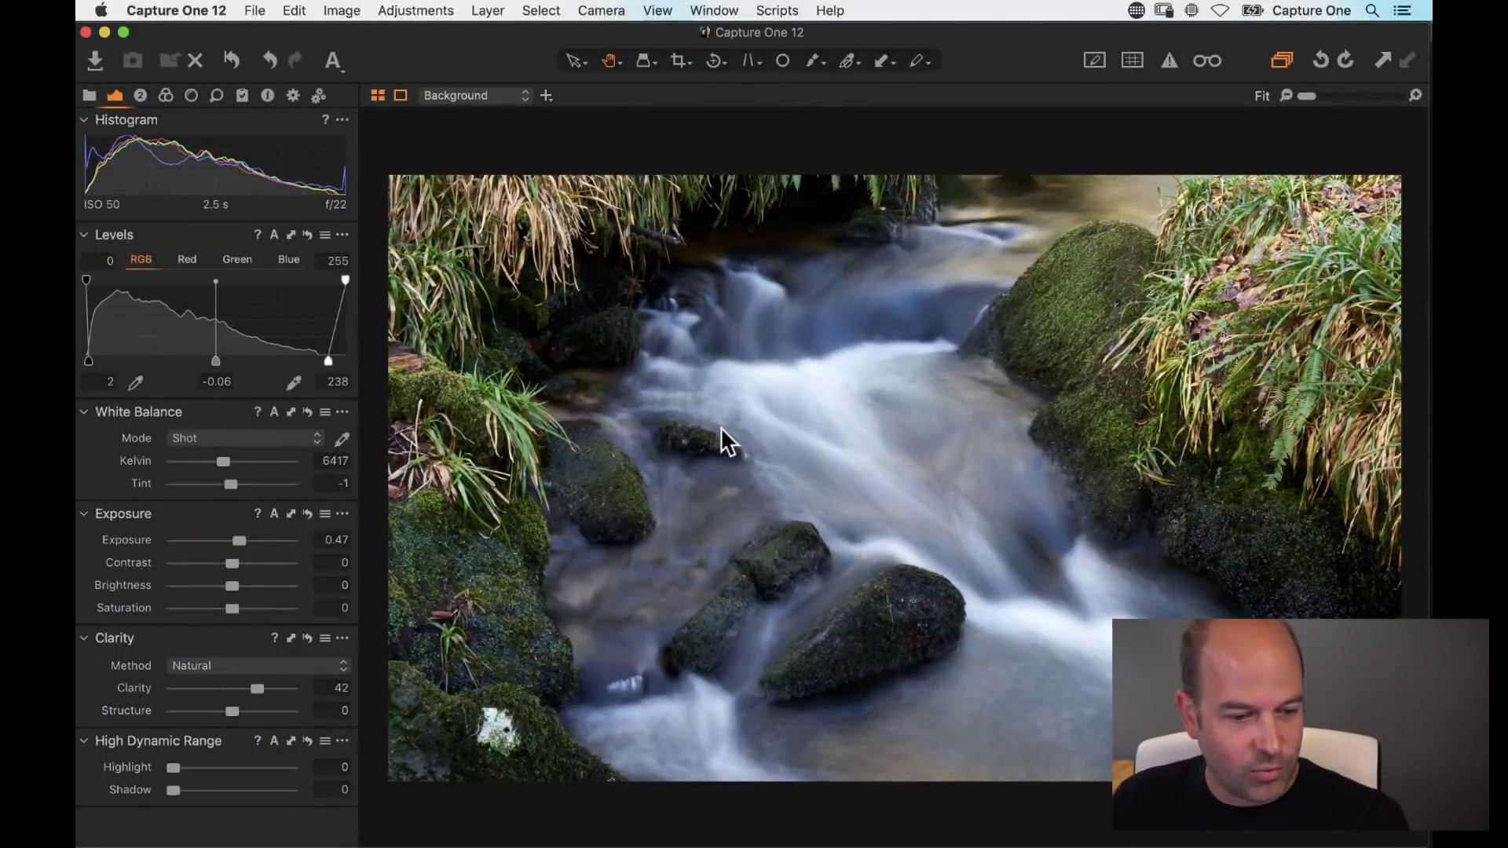
click(845, 363)
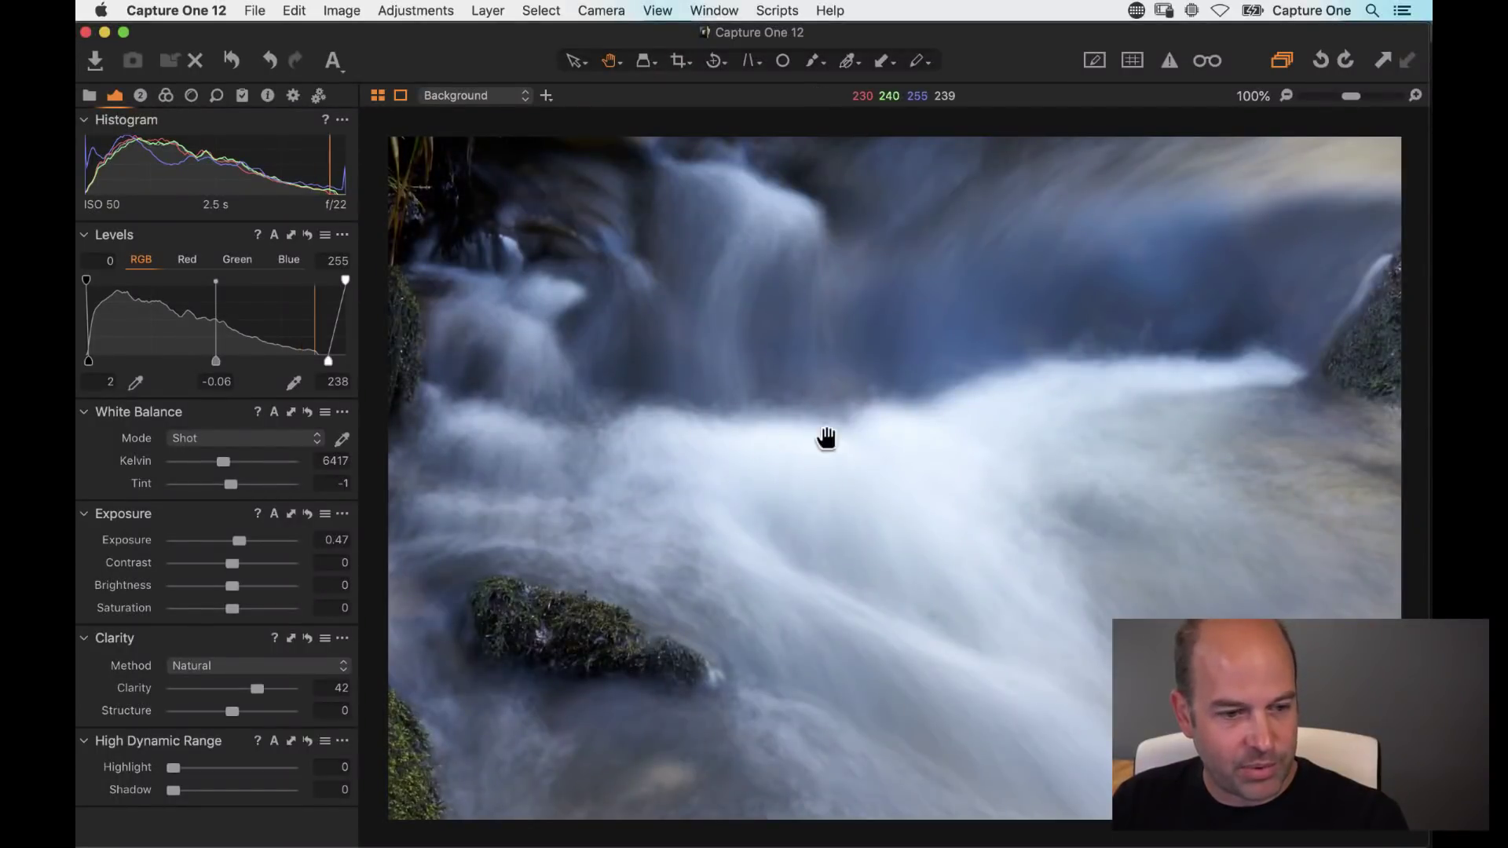
drag(174, 769, 221, 773)
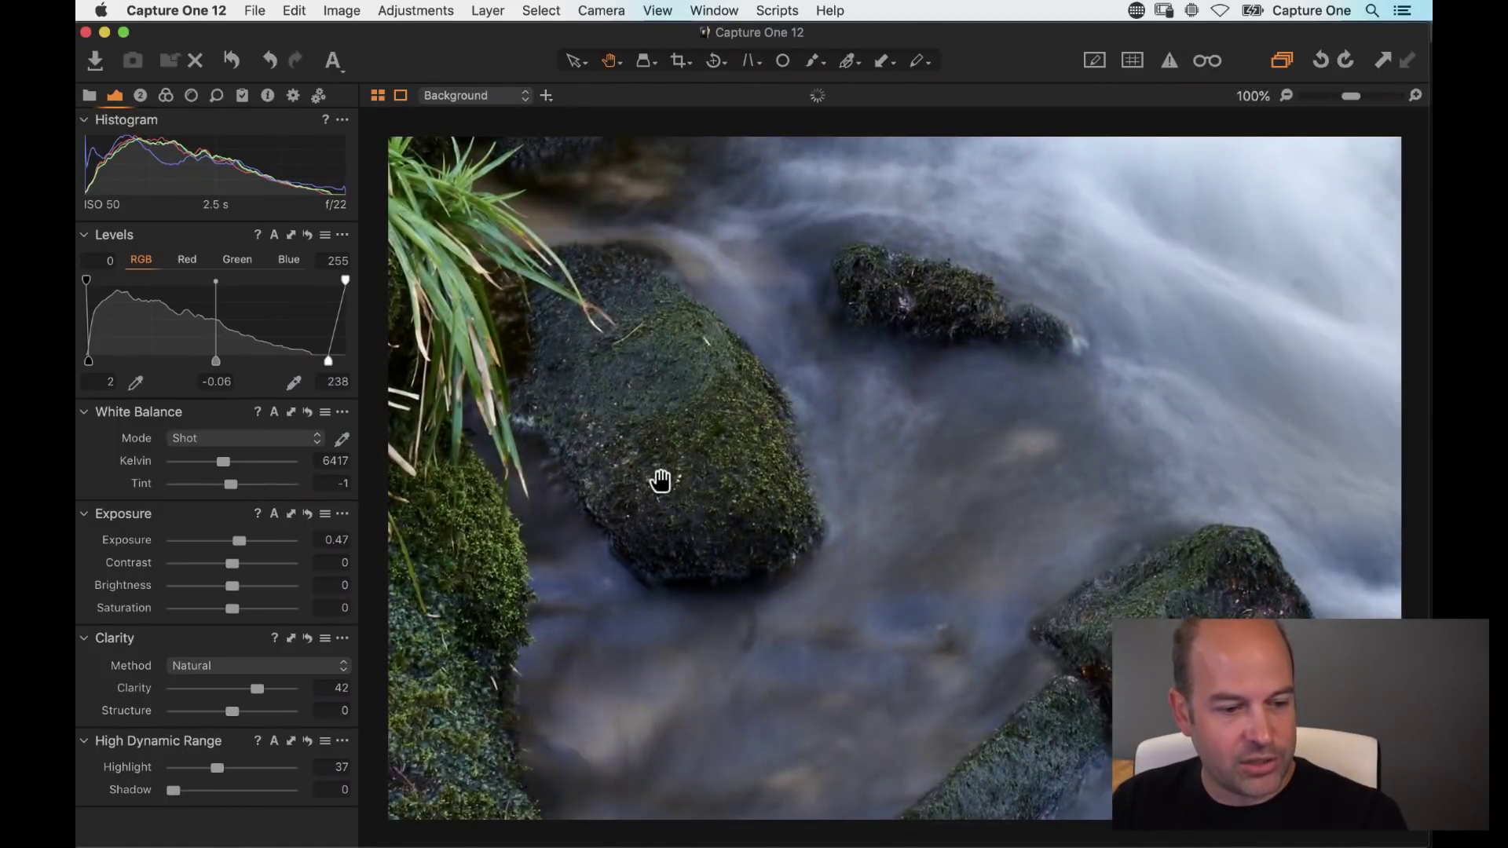
click(662, 478)
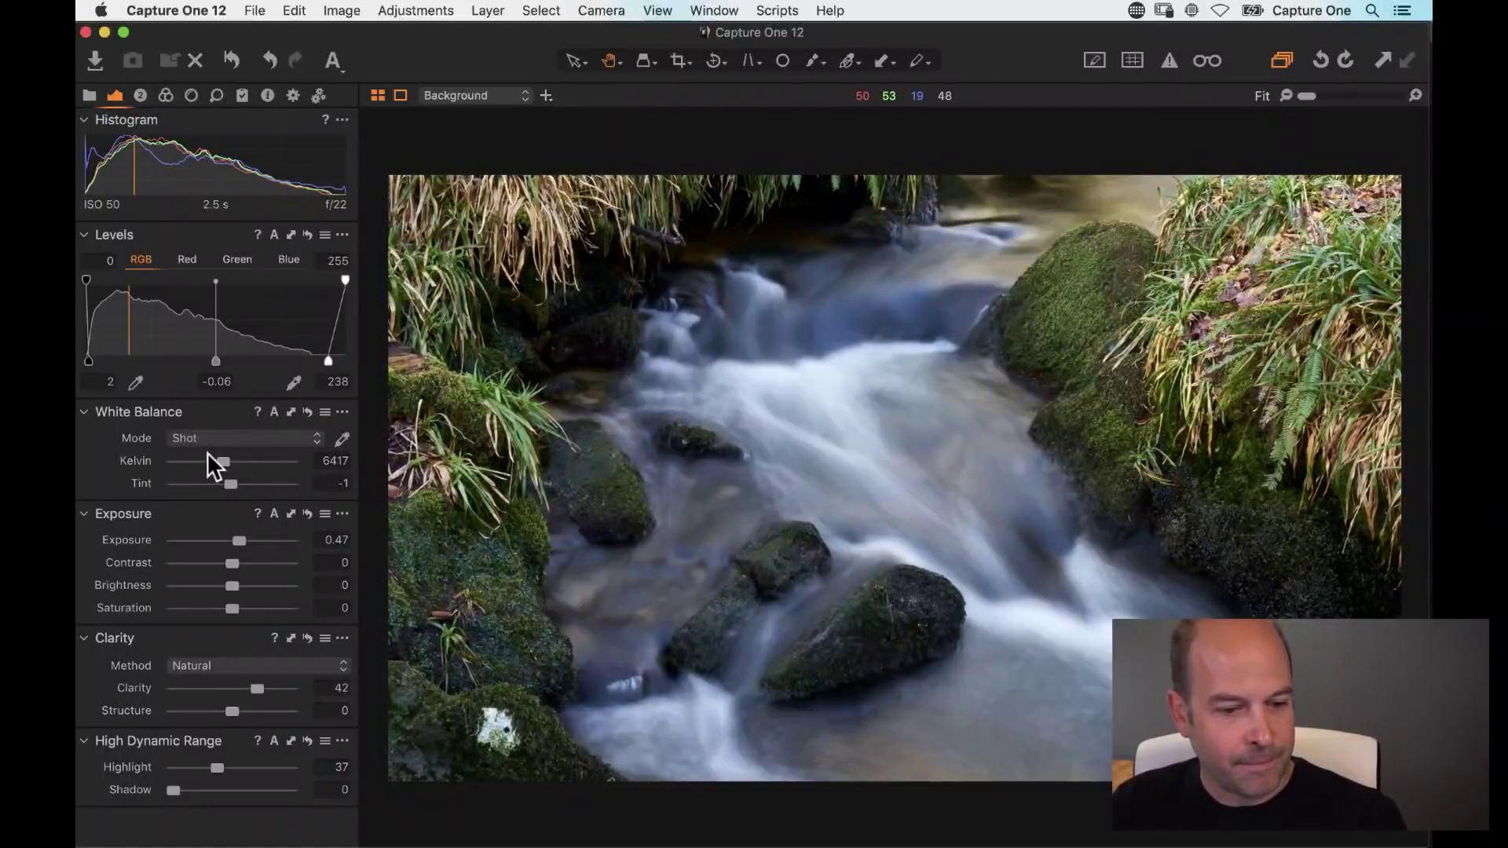
Step: Warm the white balance to 7349 Kelvin and inspect the white patch on the mossy bank at 100%
drag(223, 460, 231, 464)
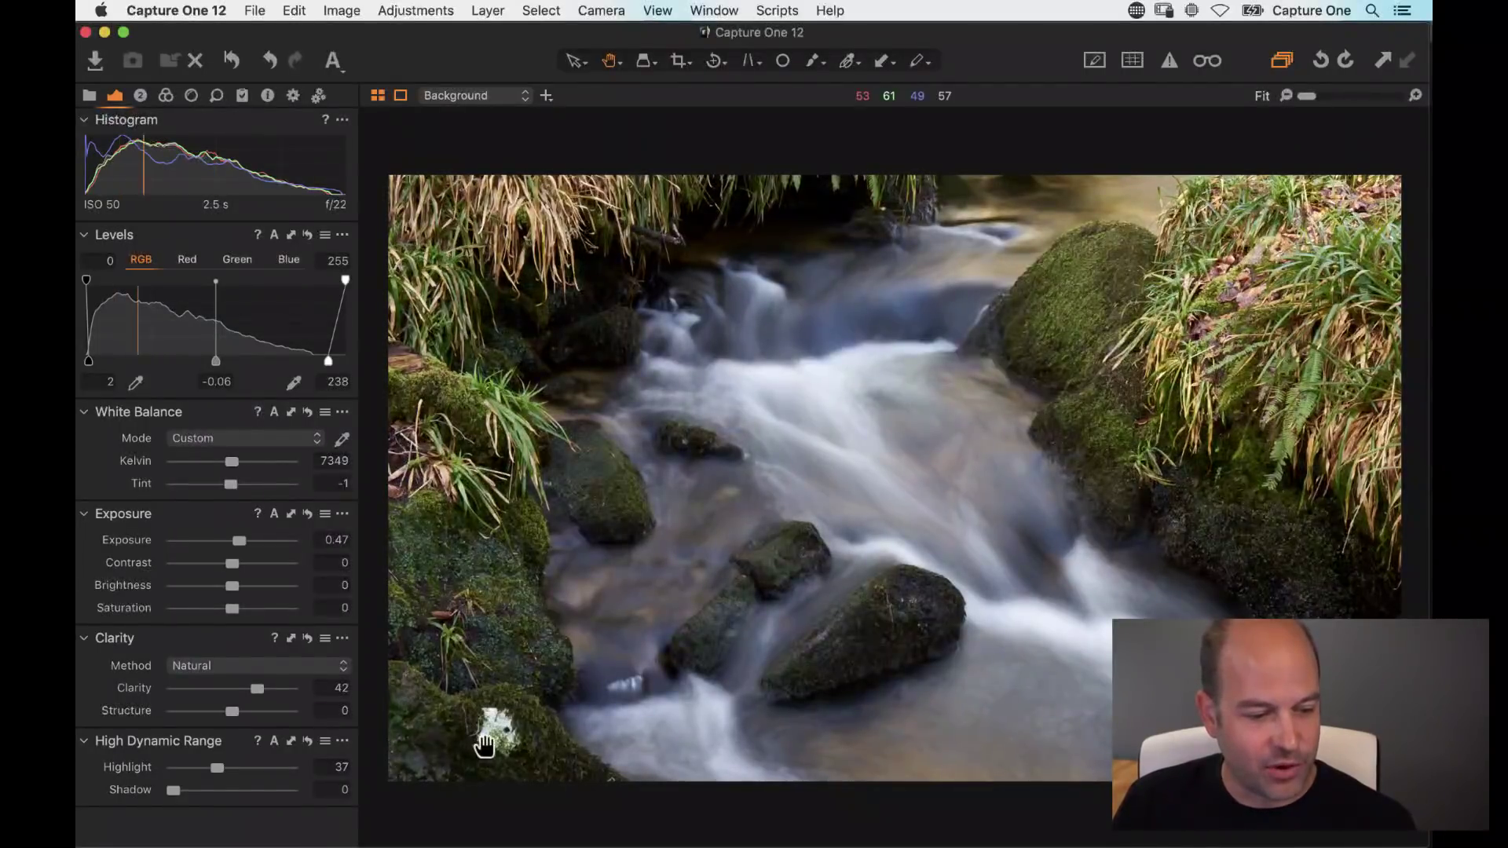
click(510, 747)
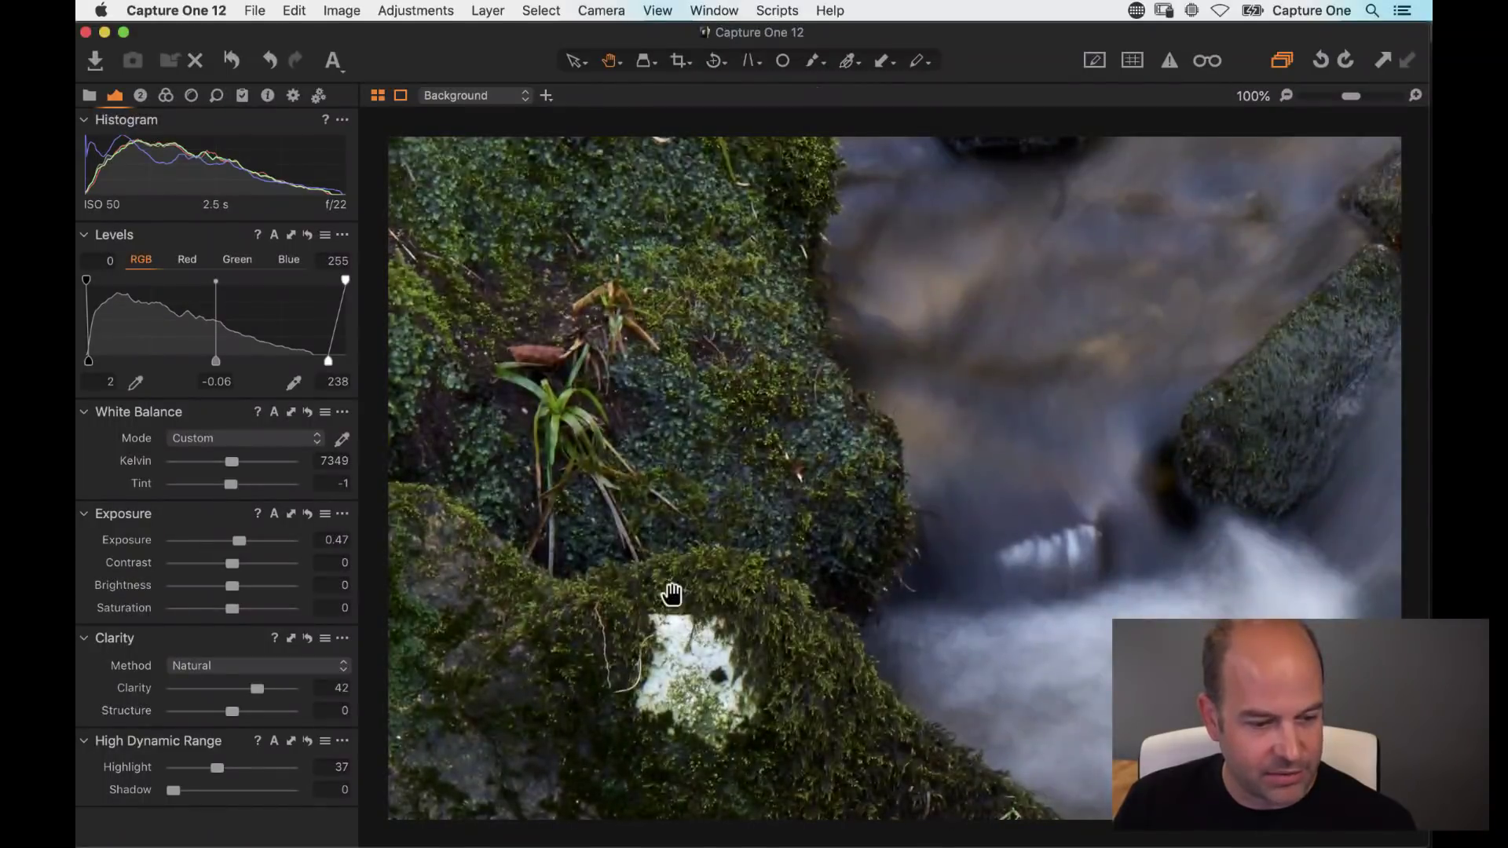
click(674, 690)
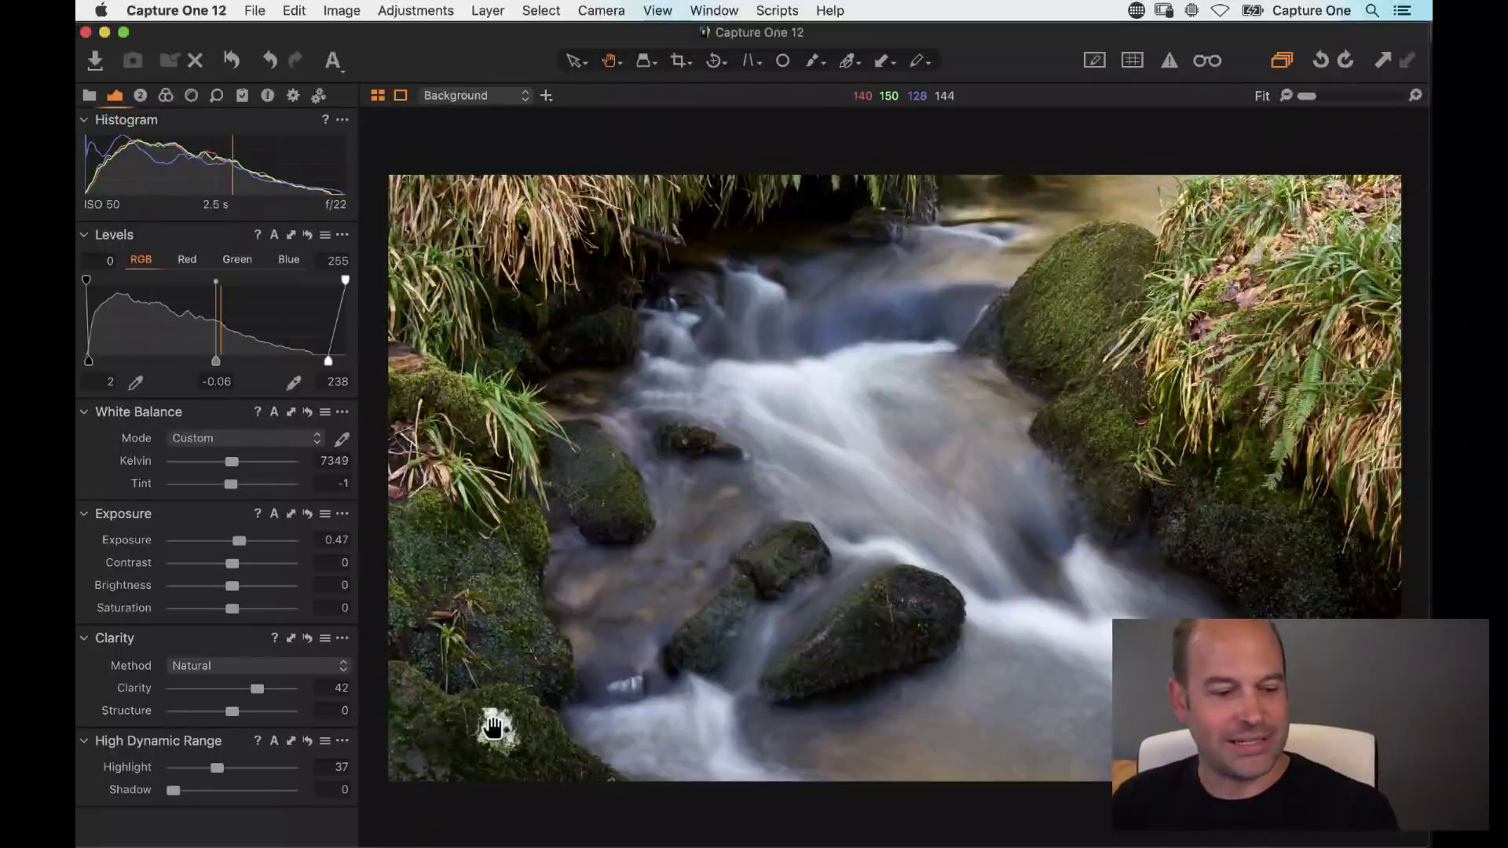
Step: Add a new heal layer to the stream photo
click(142, 94)
mouse_move(317, 300)
mouse_down()
mouse_move(327, 364)
mouse_move(331, 347)
mouse_up()
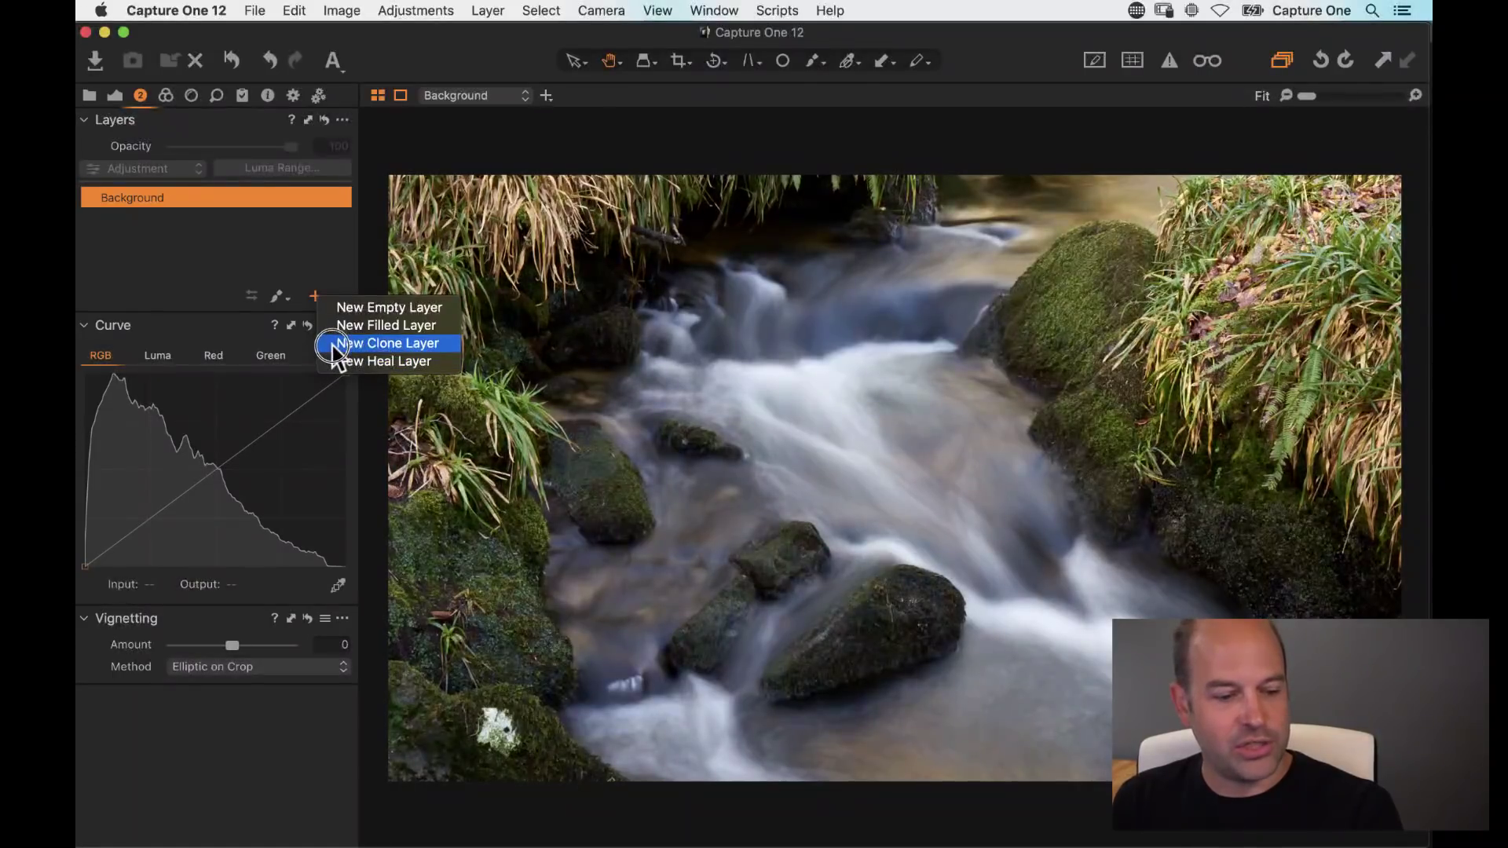
drag(333, 350, 333, 368)
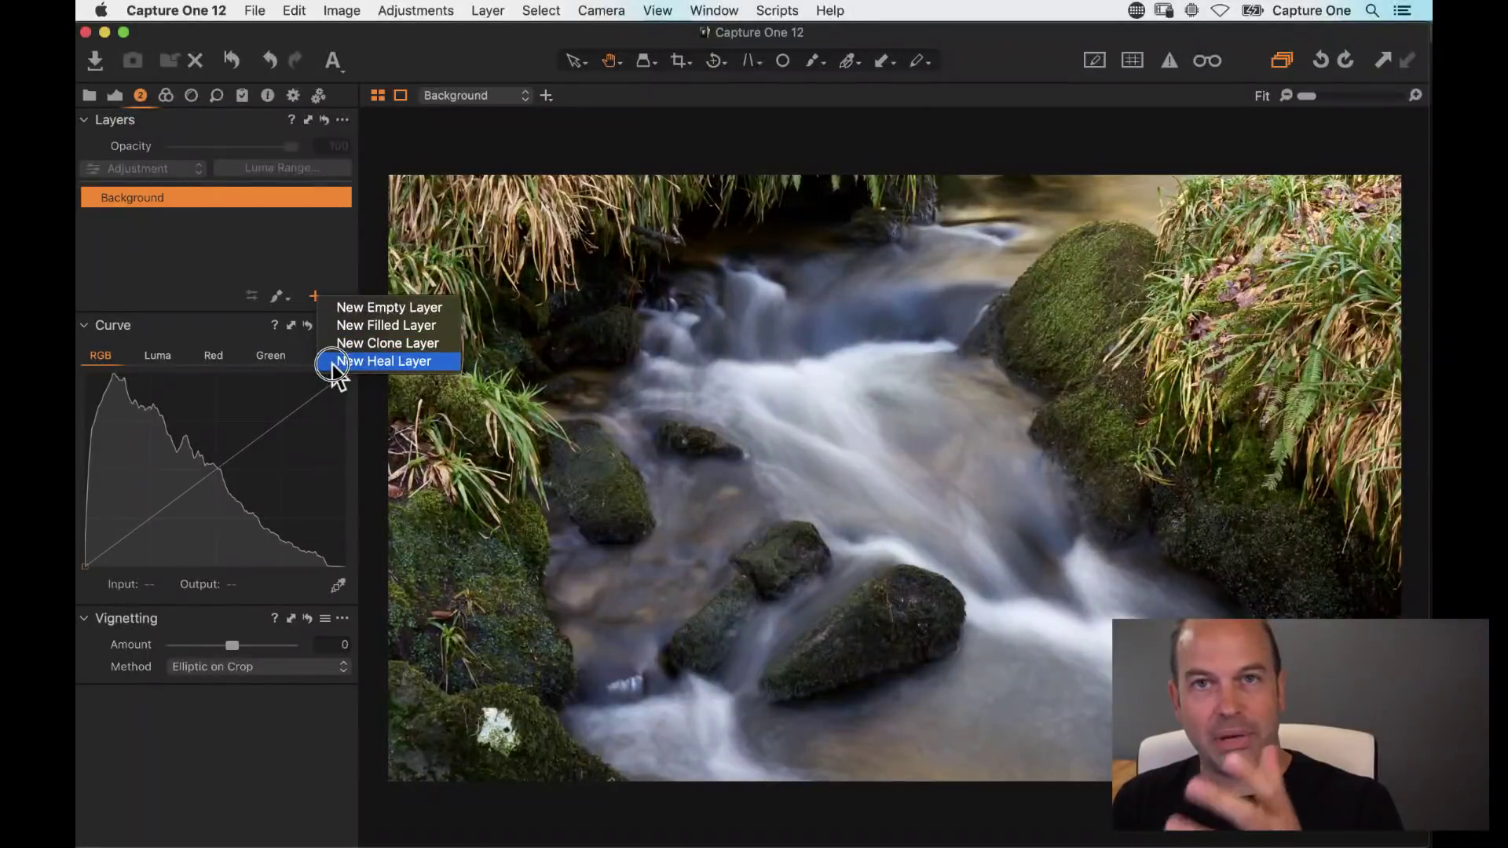
drag(339, 361, 346, 365)
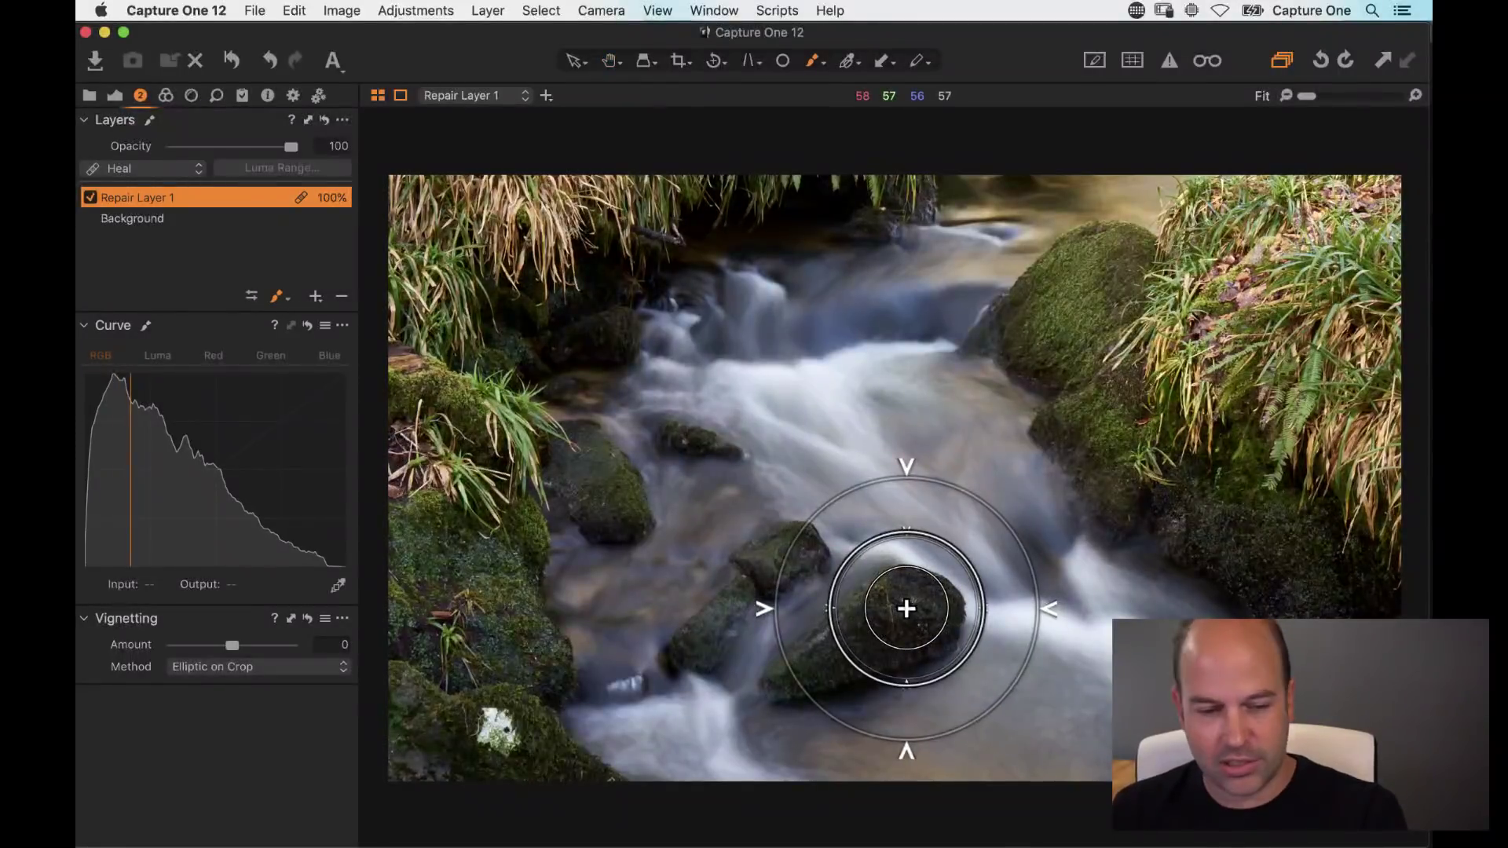
Step: Reduce the heal brush size, sample the large mossy rock in the stream, and paint over the white patch on the bank
key(z)
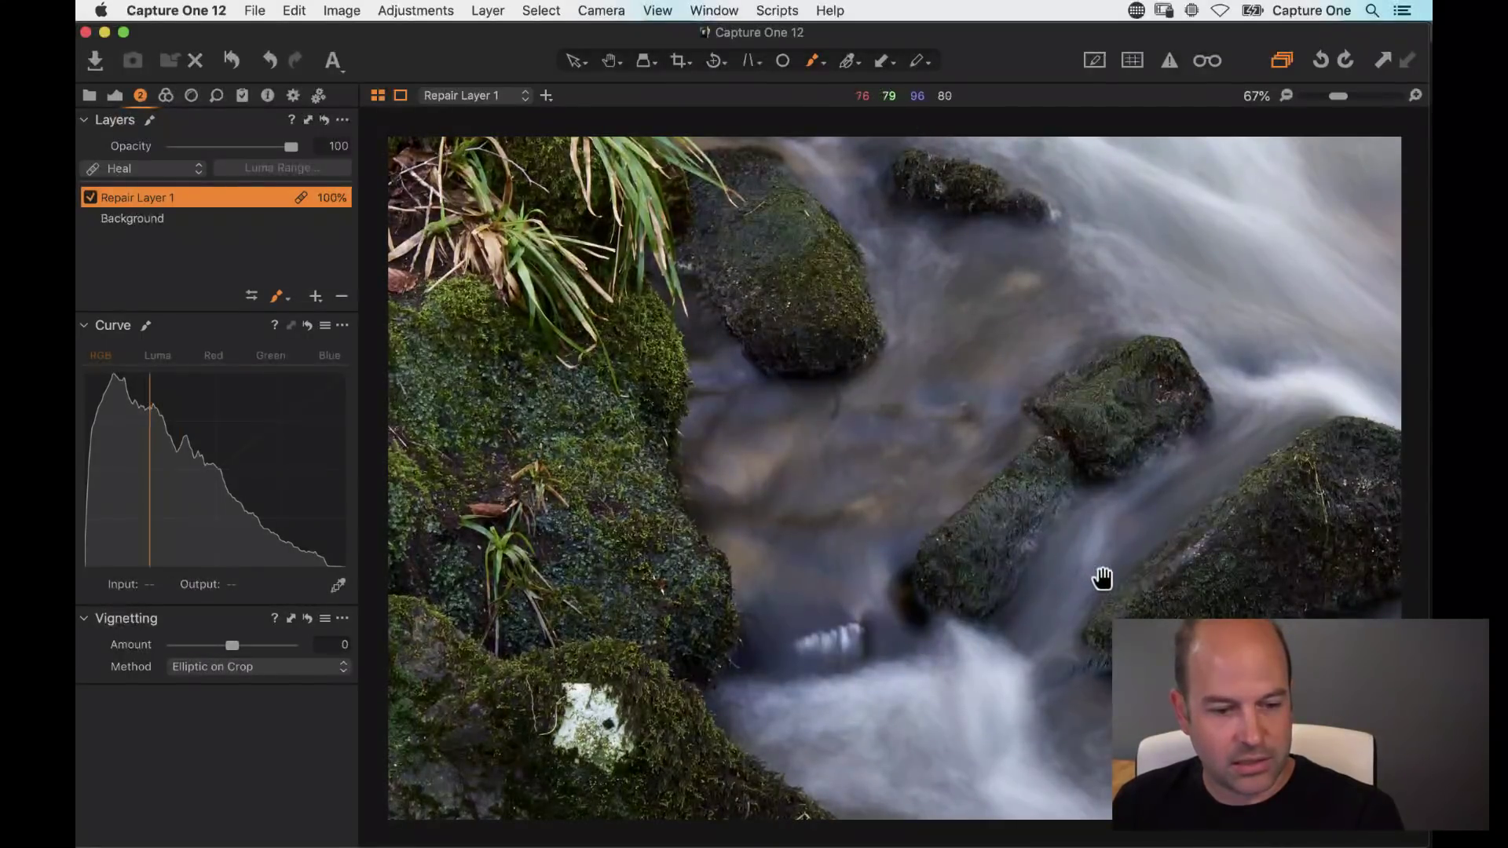
mouse_move(1100, 579)
mouse_down()
mouse_move(935, 511)
mouse_move(1029, 507)
mouse_up()
right_click(1216, 542)
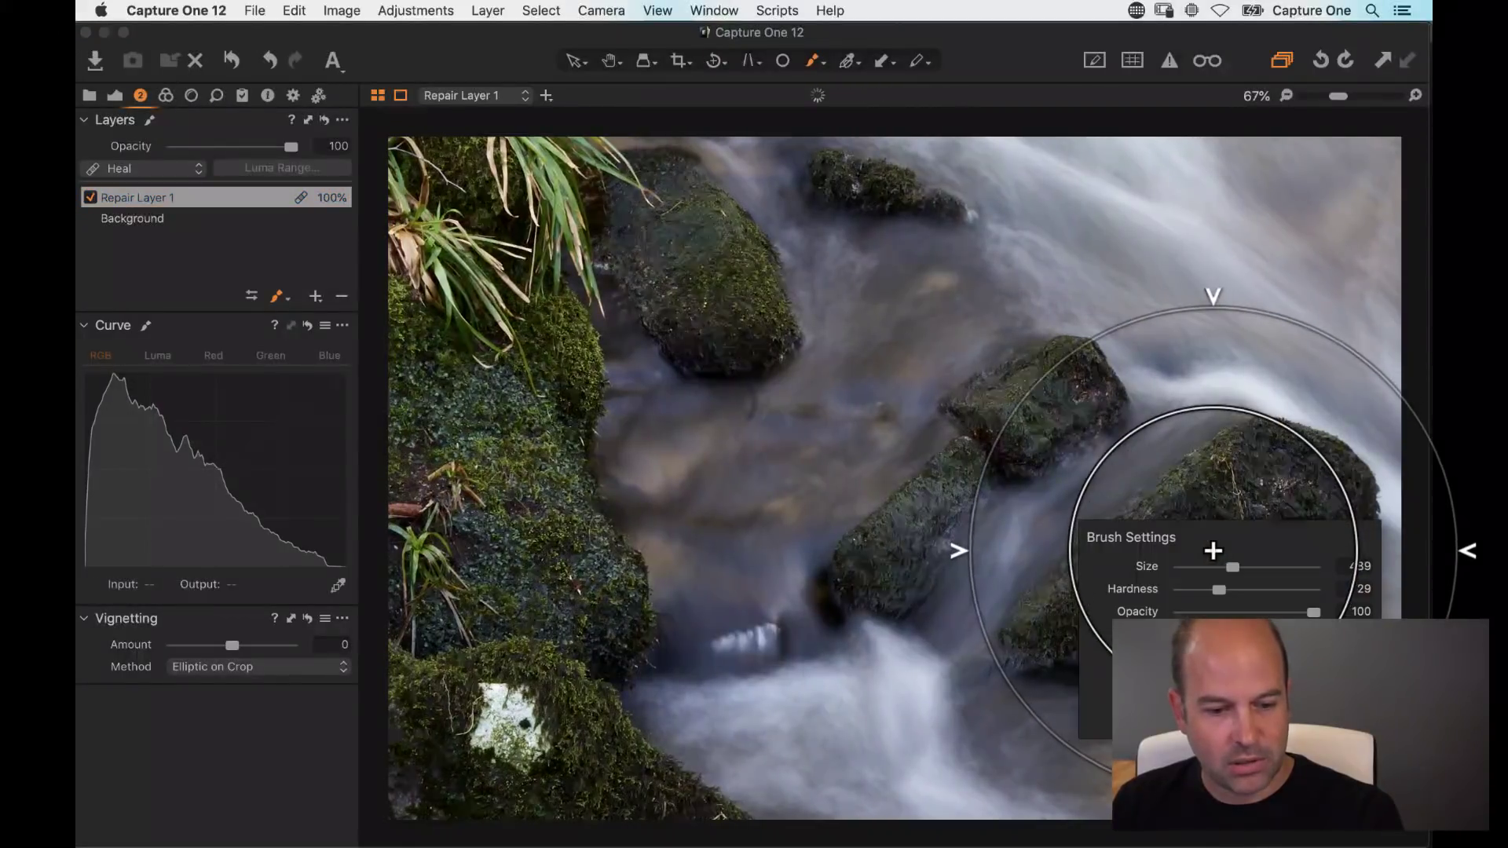
drag(1228, 565, 1208, 570)
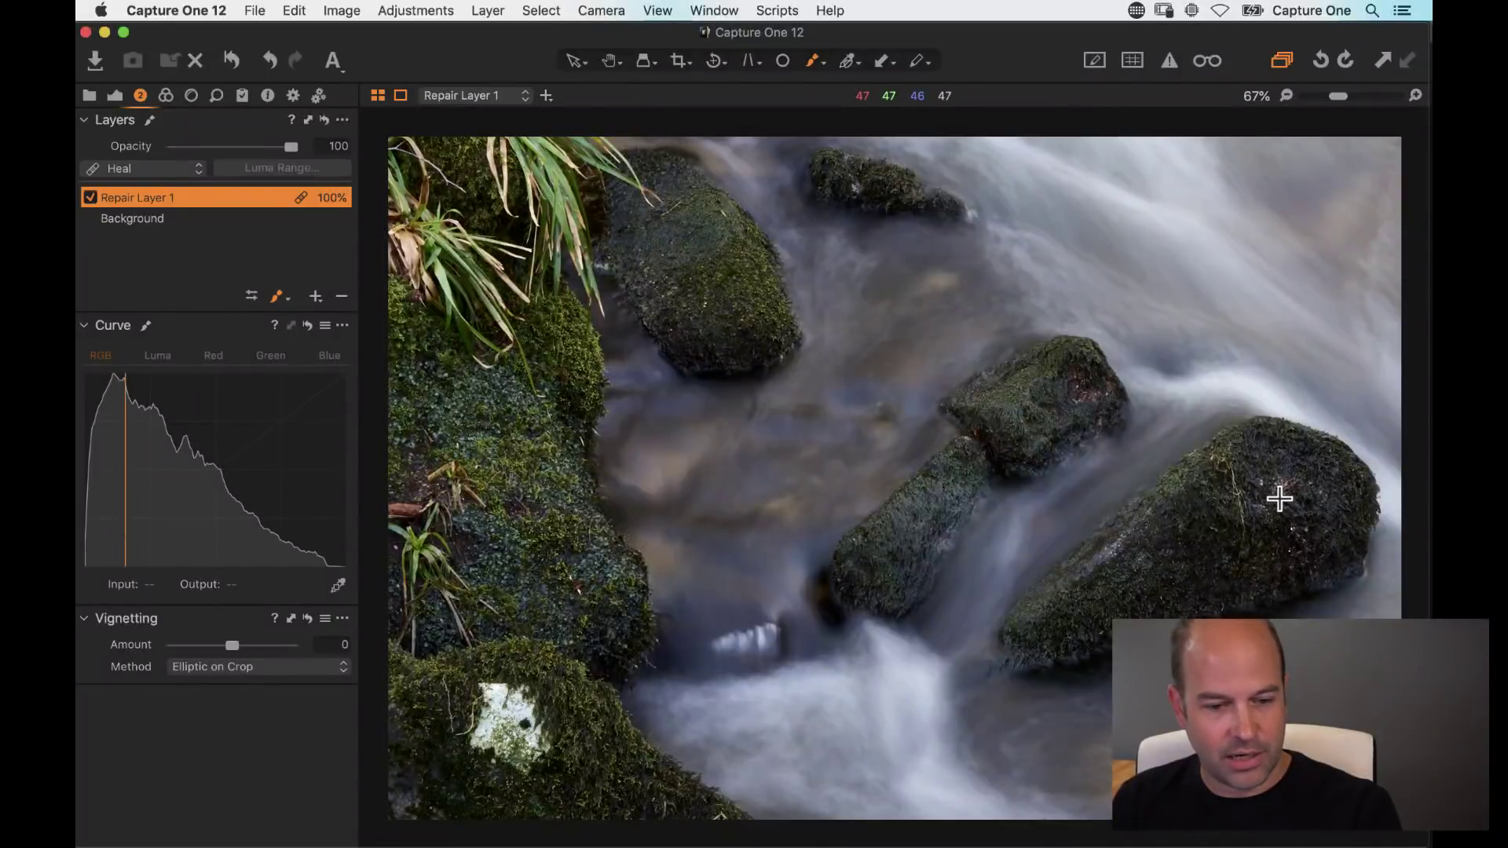
click(1281, 499)
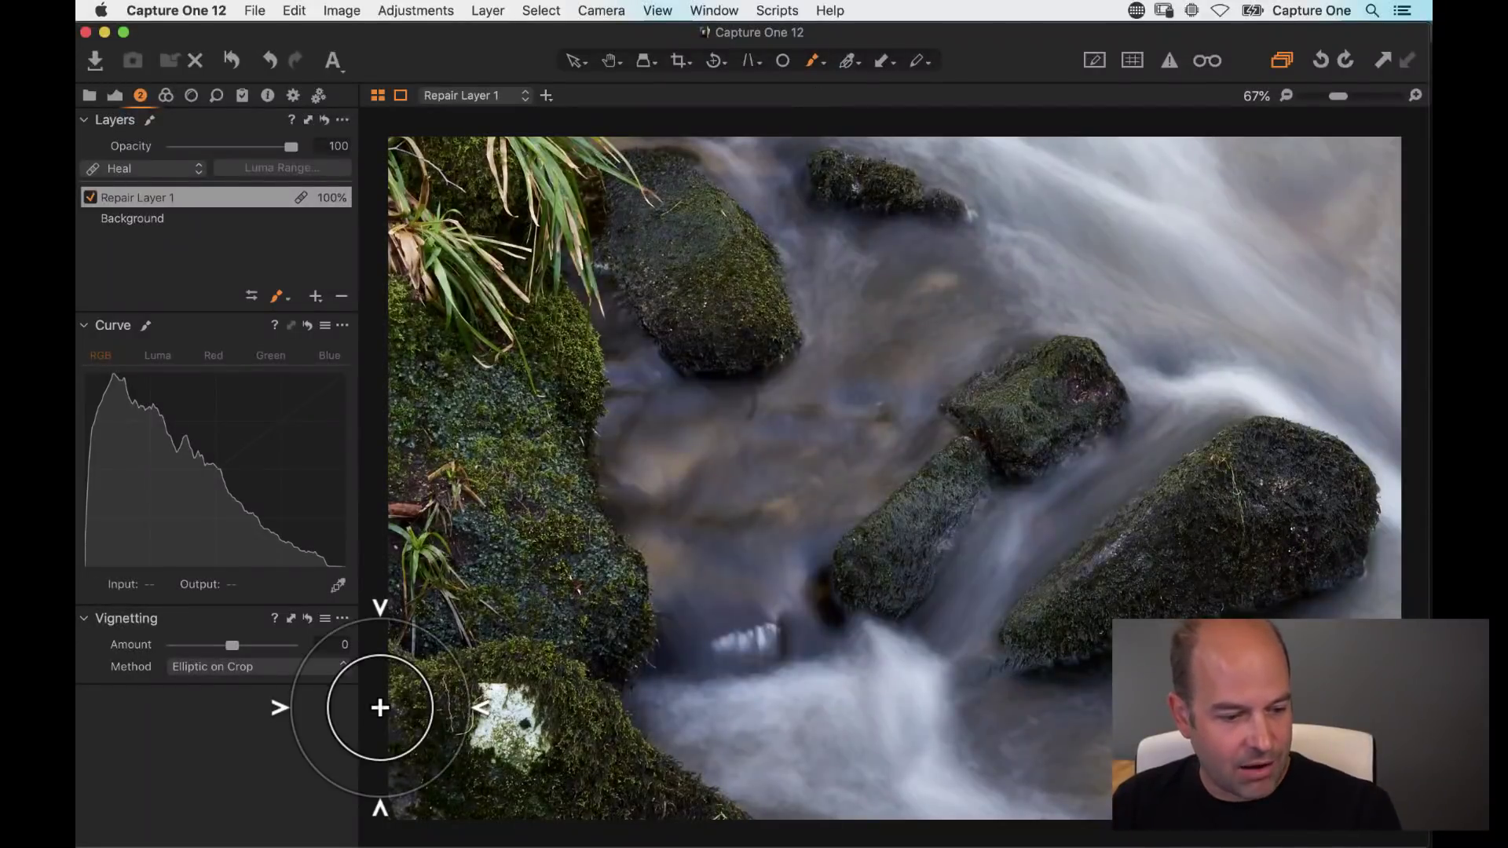
mouse_move(510, 711)
mouse_down()
mouse_move(487, 713)
mouse_move(508, 757)
mouse_move(531, 720)
mouse_move(482, 691)
mouse_move(495, 728)
mouse_up()
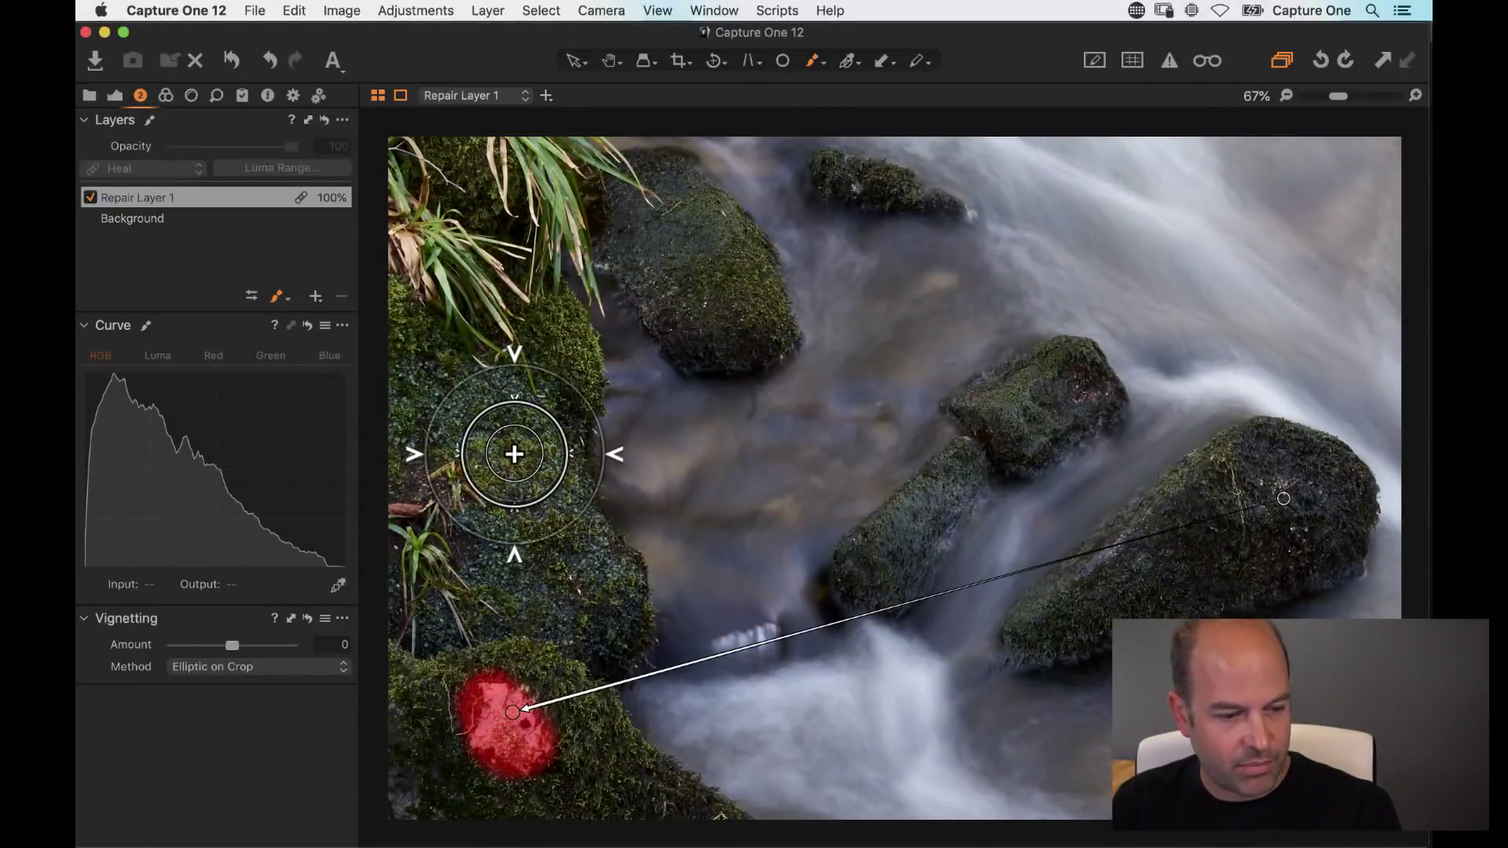
Step: Move the heal source from the stream rock to closer moss, trying different spots for a better match
right_click(513, 455)
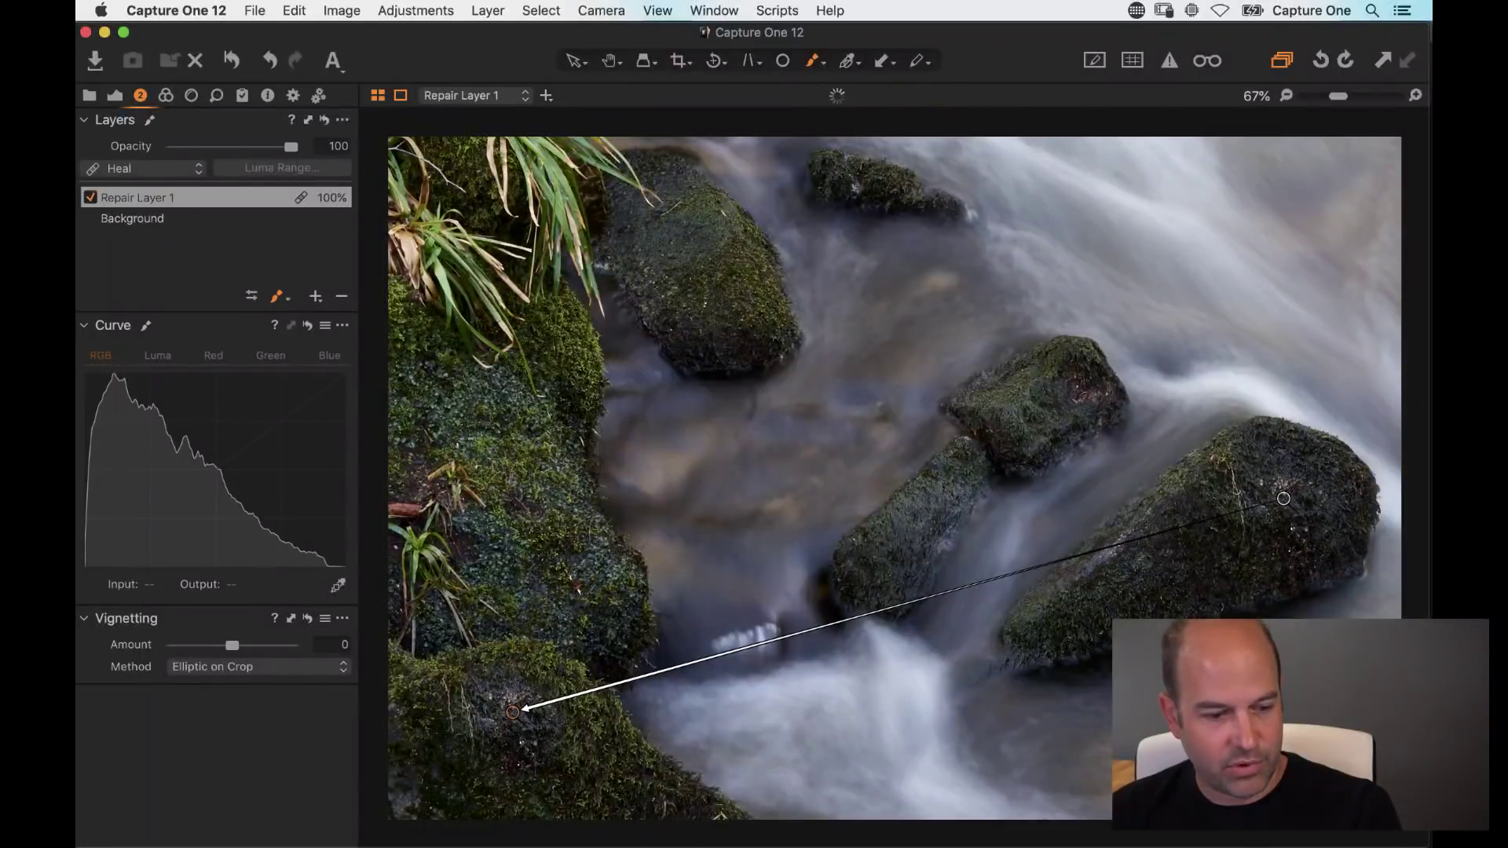
alt+click(512, 712)
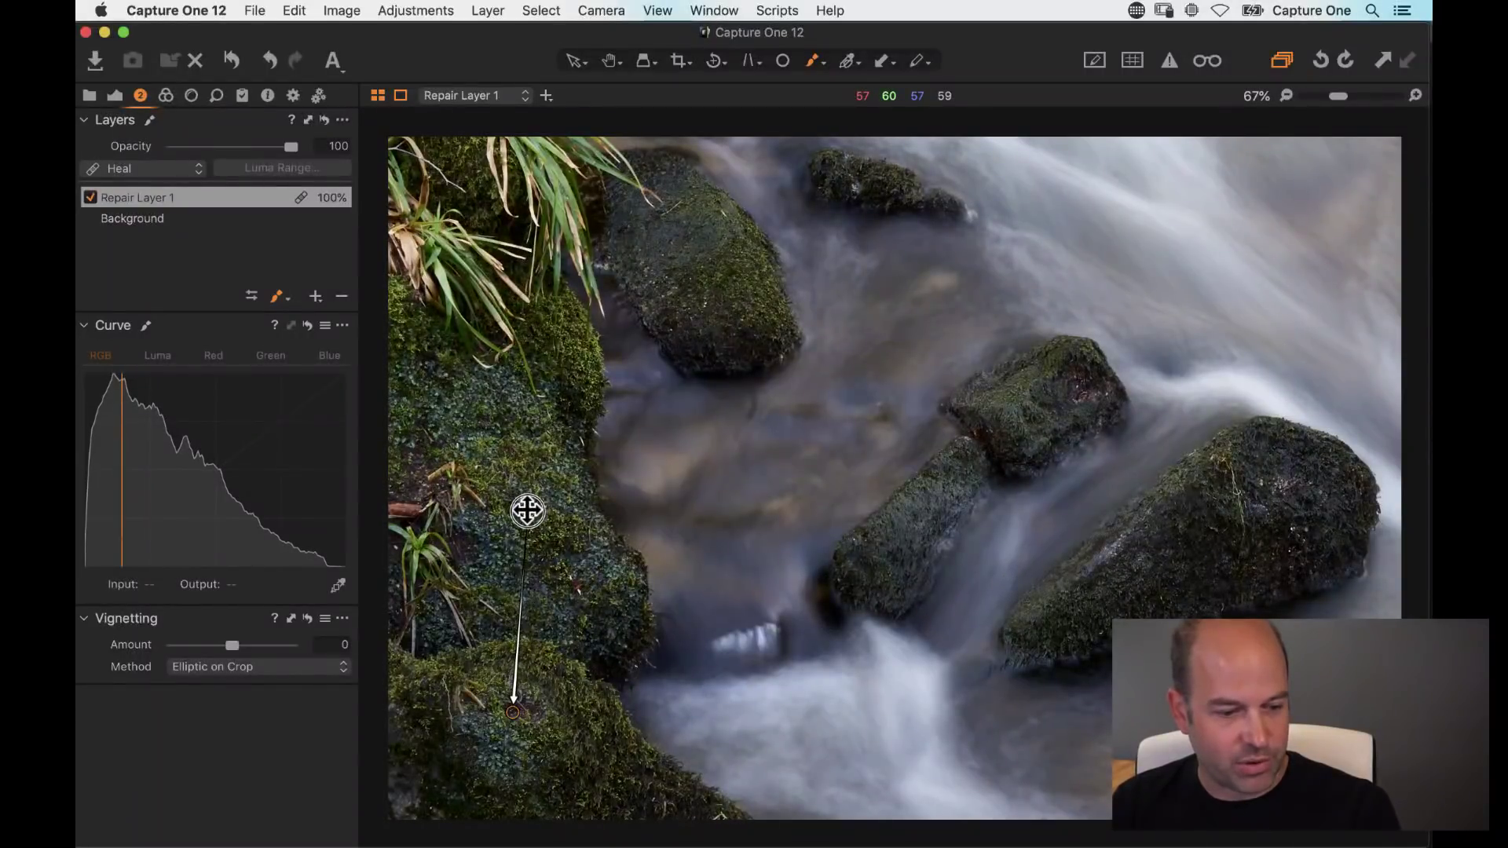
click(518, 538)
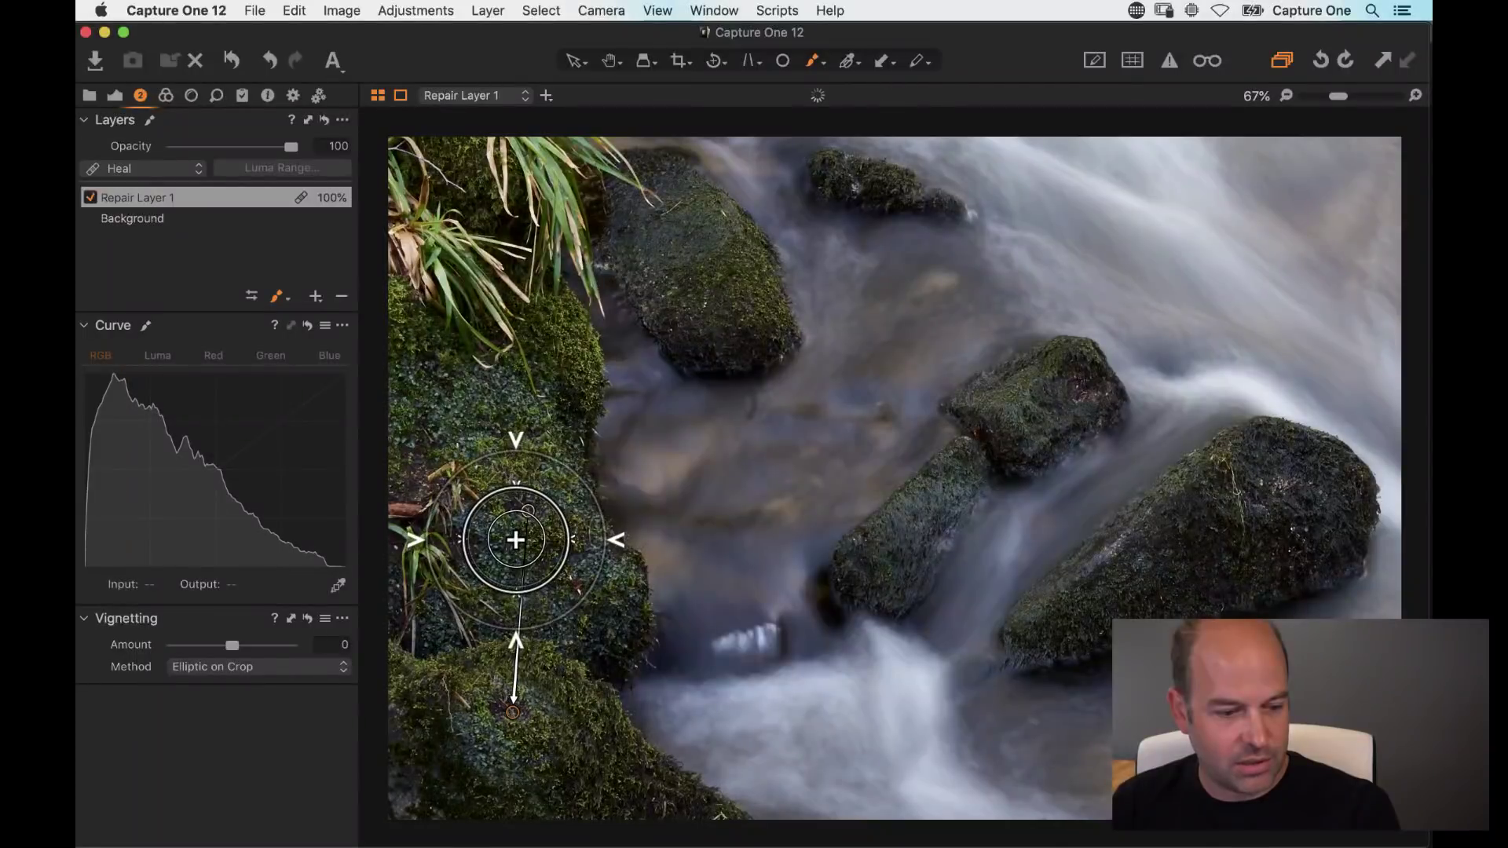
mouse_move(512, 538)
mouse_down()
mouse_move(502, 503)
mouse_move(538, 427)
mouse_move(556, 451)
mouse_move(547, 516)
mouse_up()
mouse_move(597, 382)
mouse_down()
mouse_move(613, 380)
mouse_move(562, 319)
mouse_move(578, 324)
mouse_move(572, 353)
mouse_move(680, 326)
mouse_up()
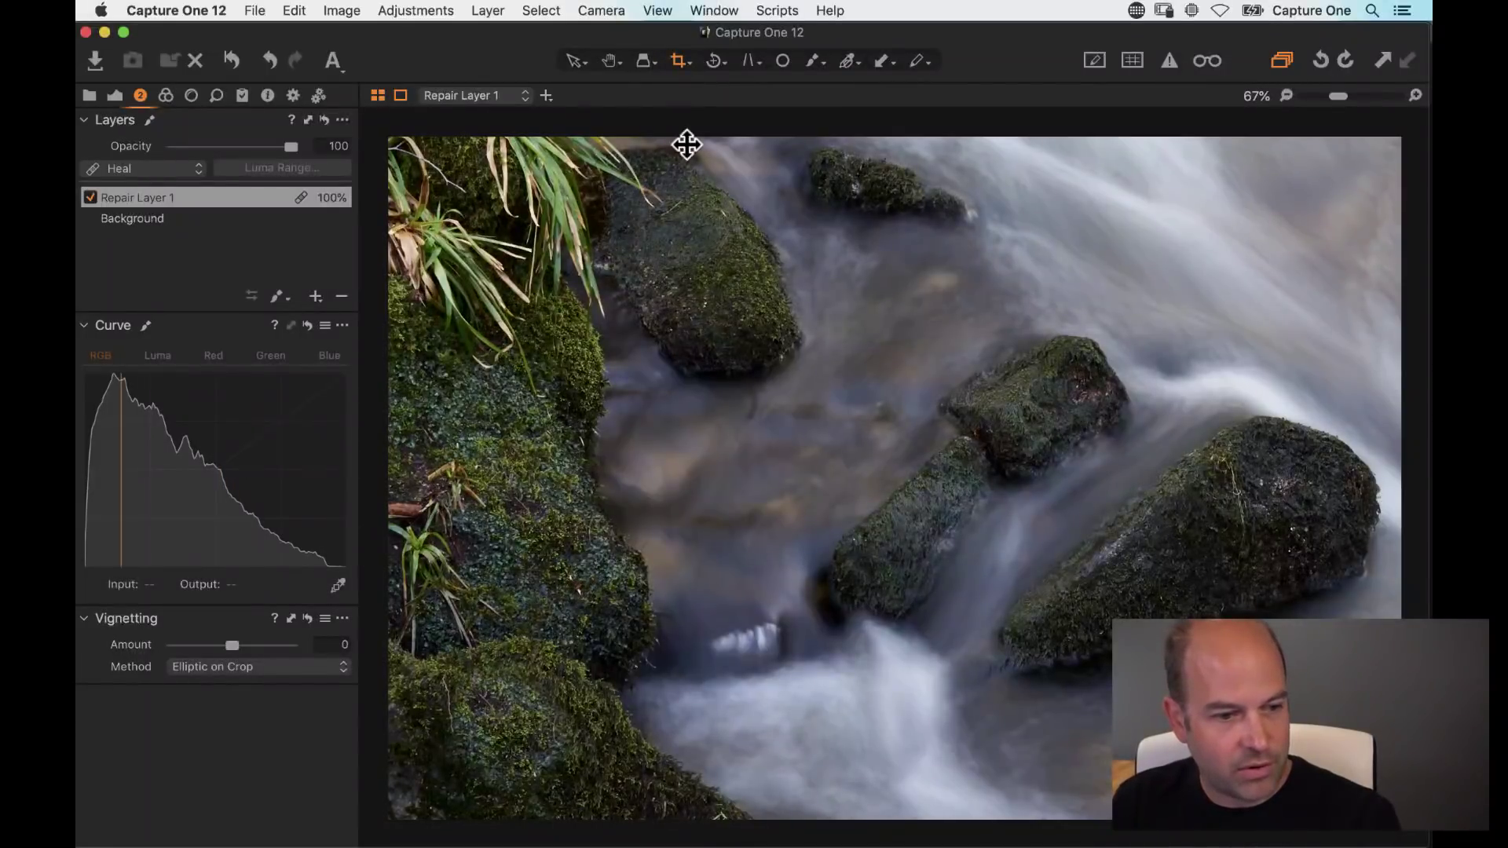
Step: Extend the crop's bottom edge back to the full image, making it 40.00 by 26.67 cm
click(680, 63)
drag(491, 59, 509, 56)
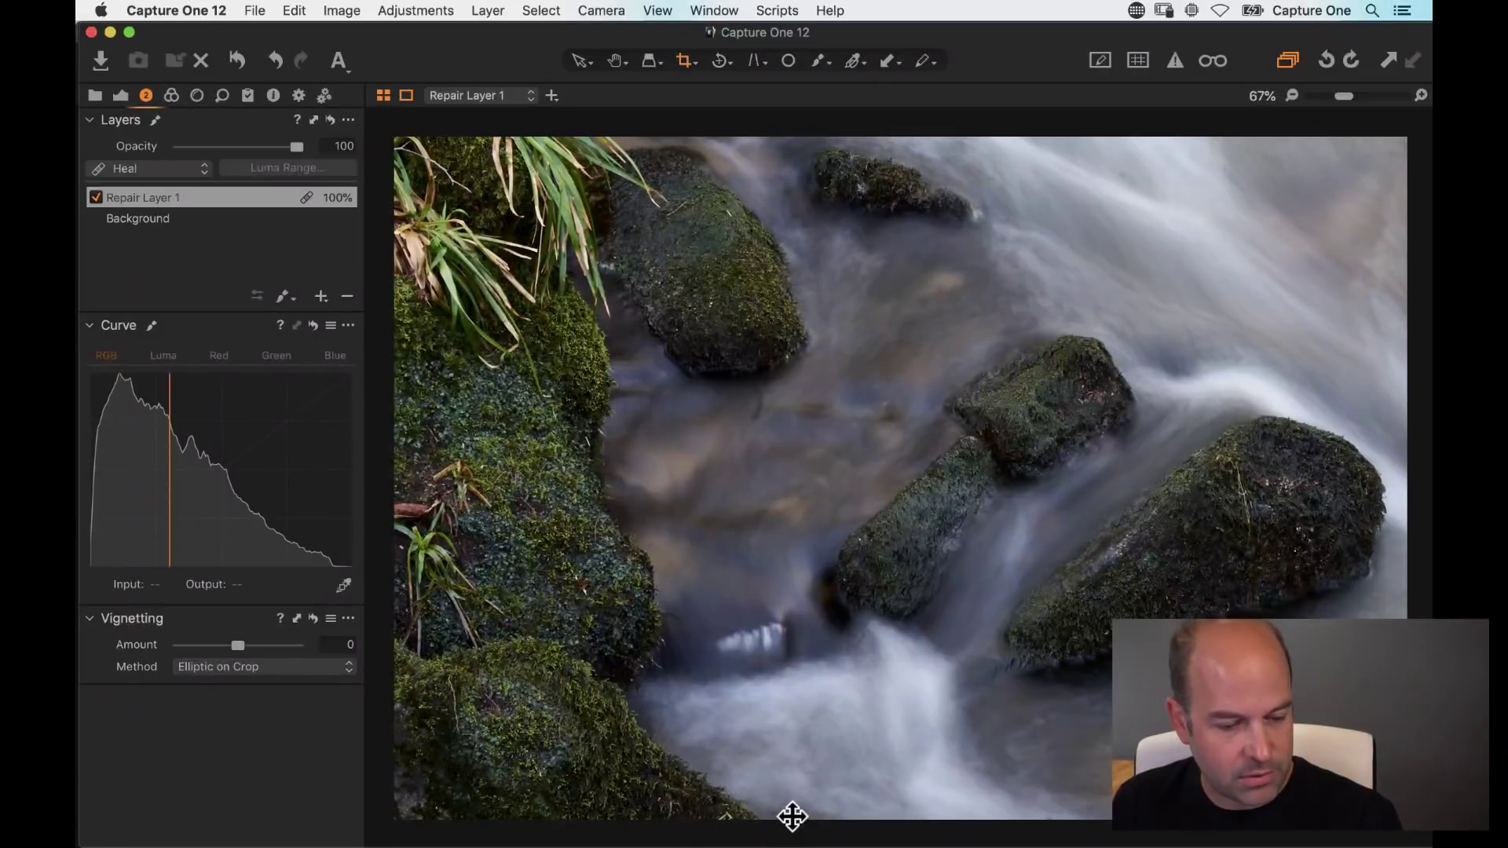
click(796, 834)
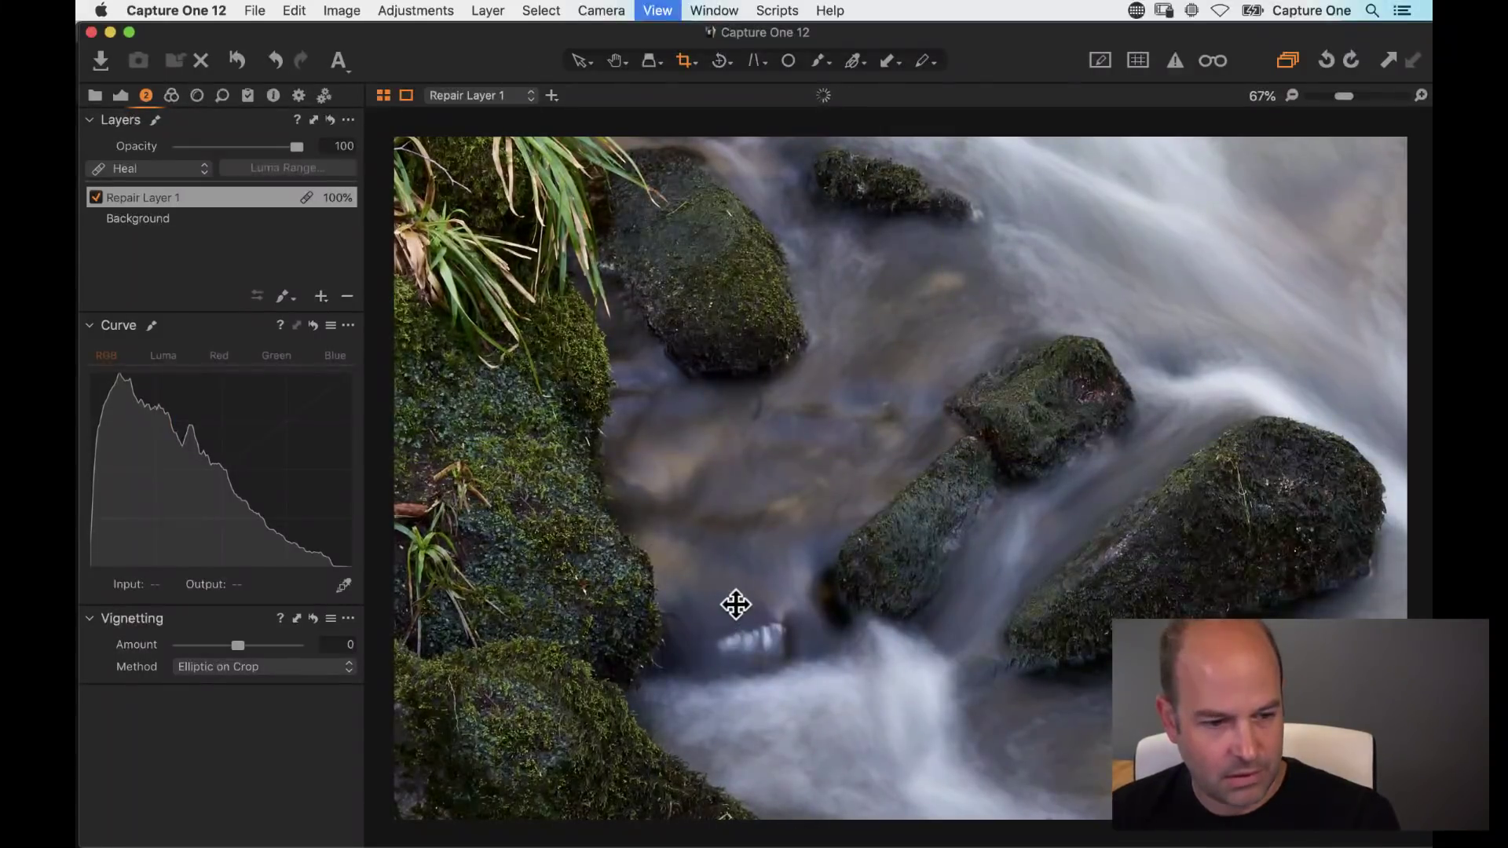
key(super+minus)
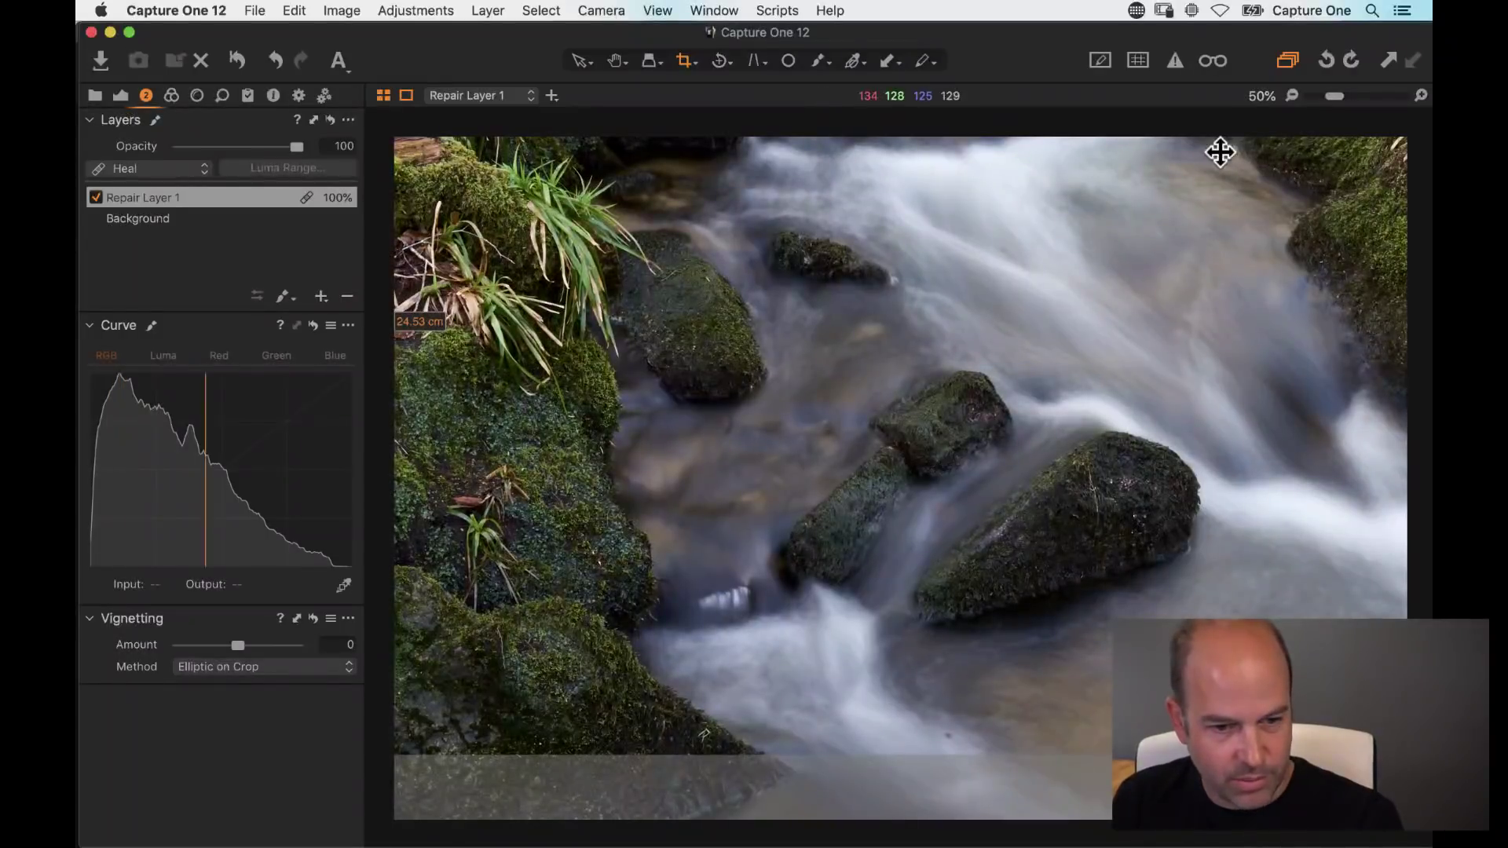
click(1292, 95)
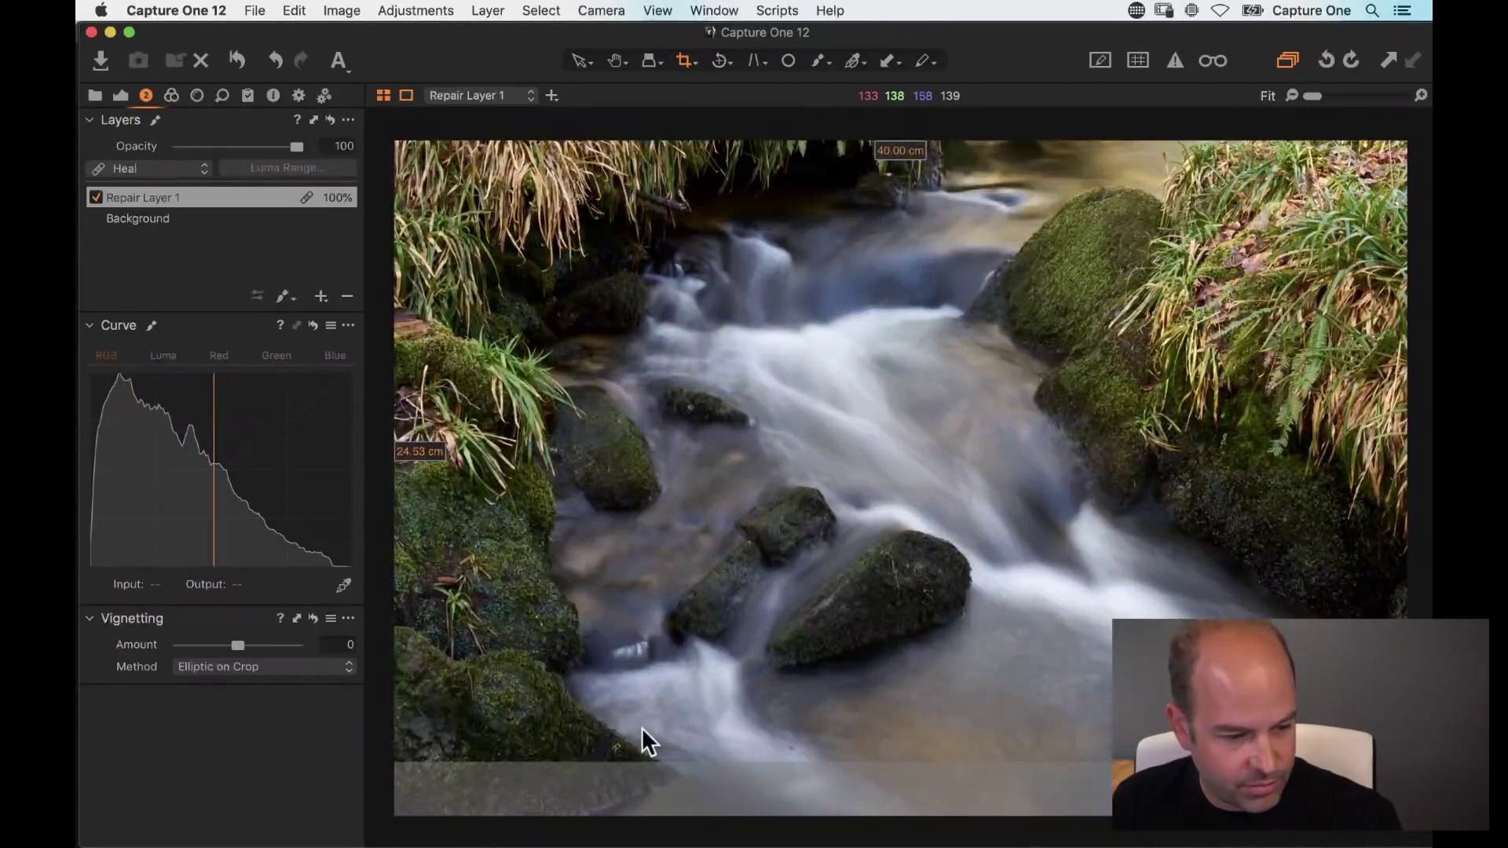
drag(568, 761, 569, 821)
Step: Move the heal source onto the moss just below the repaired patch, near the bottom edge of the photo
click(283, 296)
click(524, 585)
mouse_move(524, 585)
mouse_down()
mouse_move(579, 683)
mouse_move(569, 778)
mouse_move(562, 762)
mouse_up()
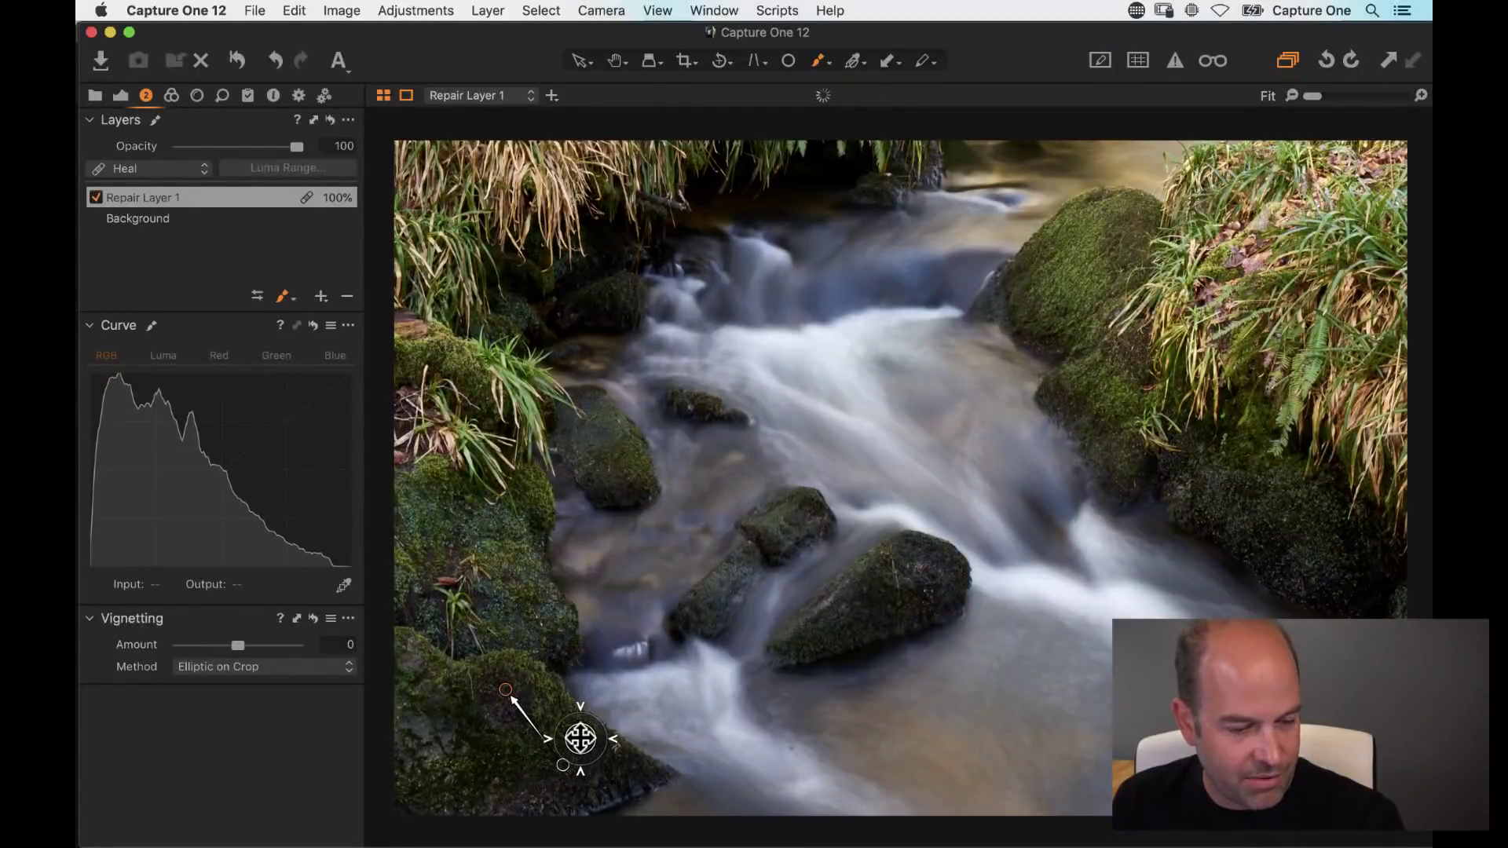
key(h)
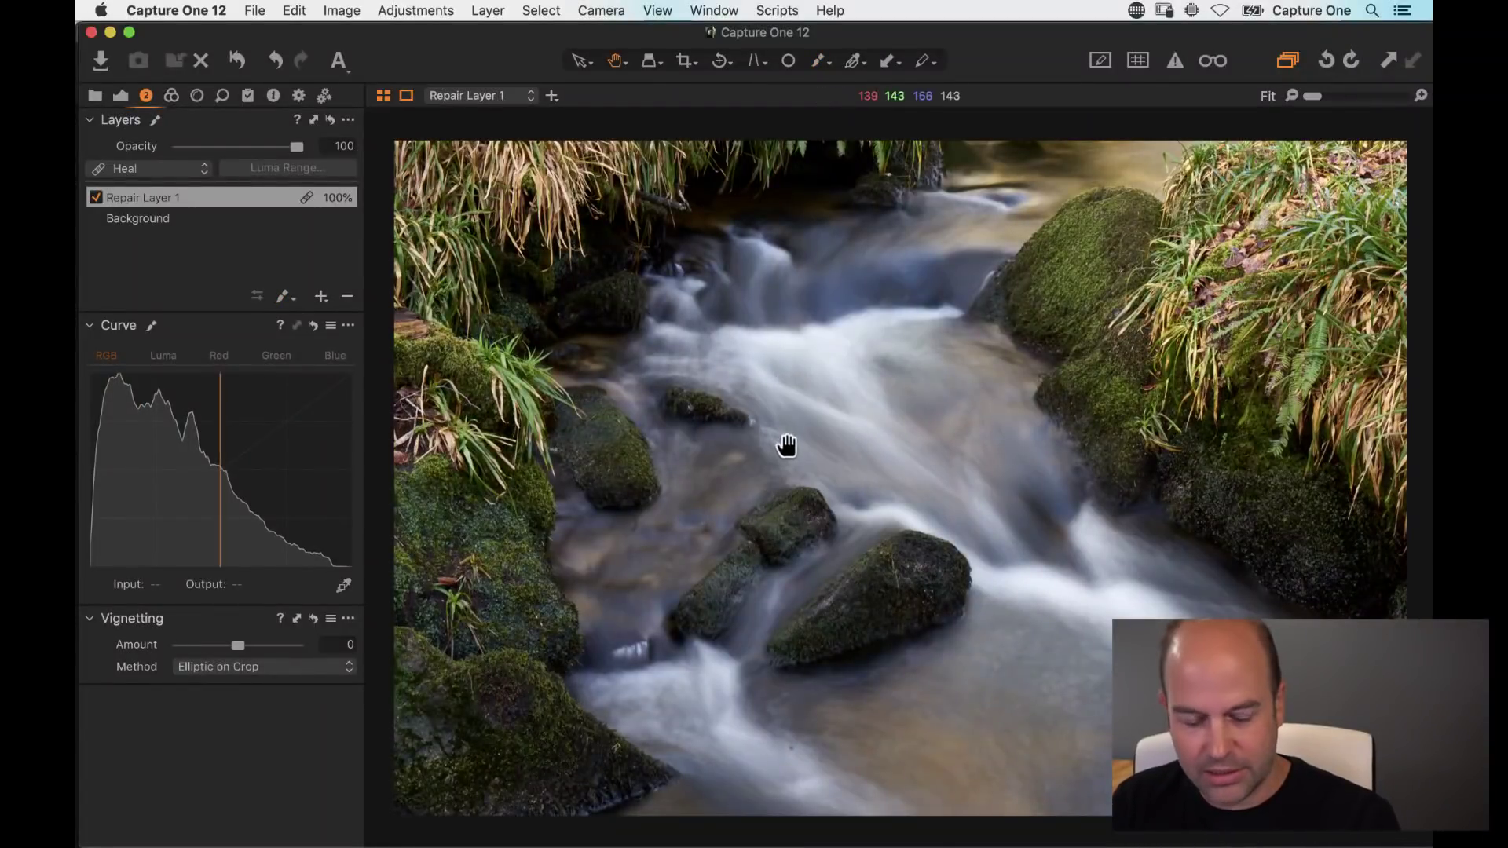
Step: Crop the strip along the bottom of the stream photo away again and apply the crop
key(c)
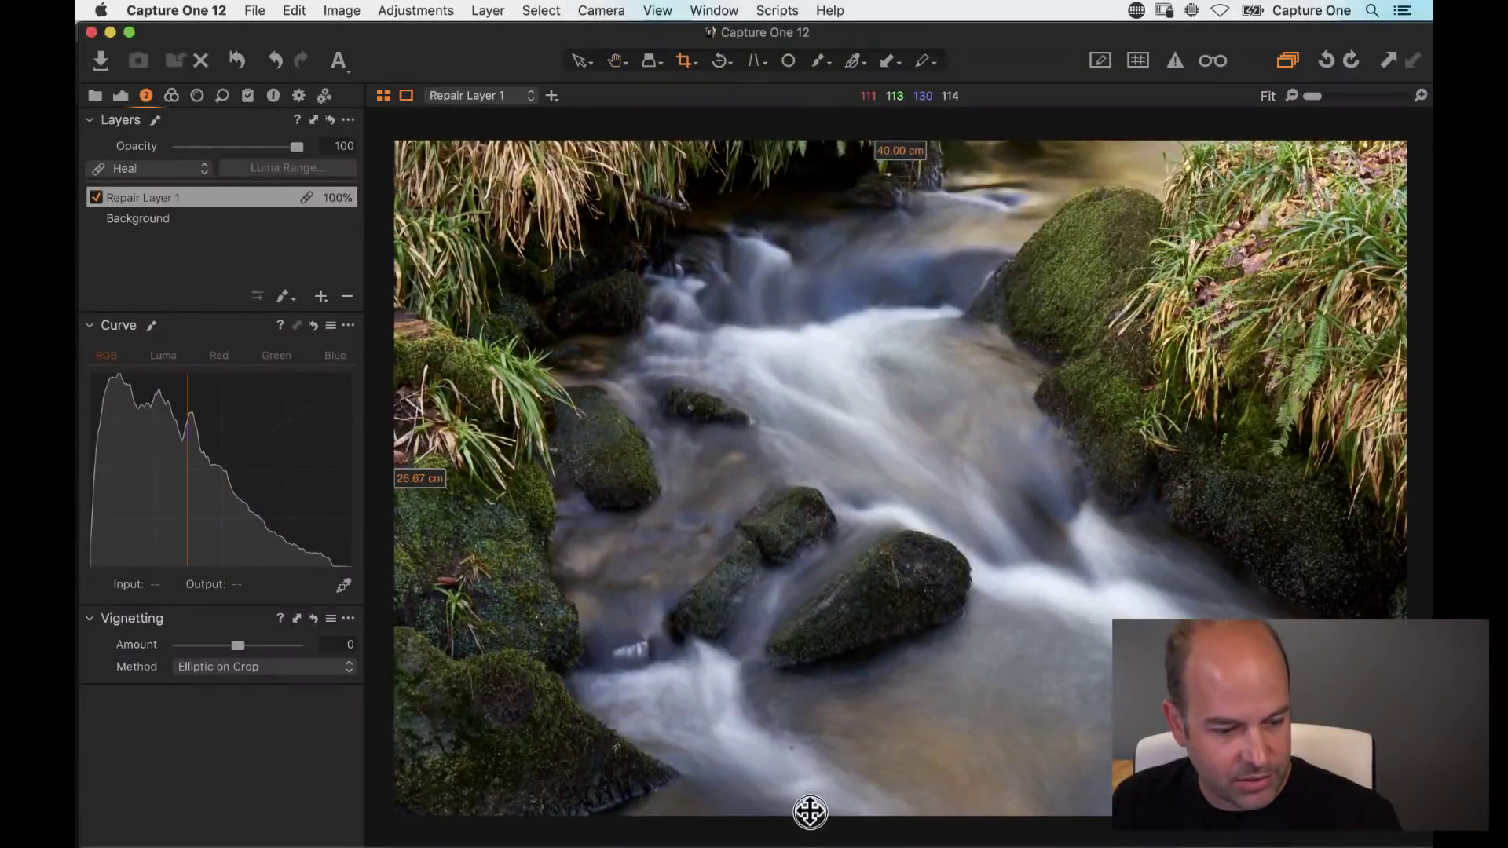
drag(808, 794, 802, 754)
key(h)
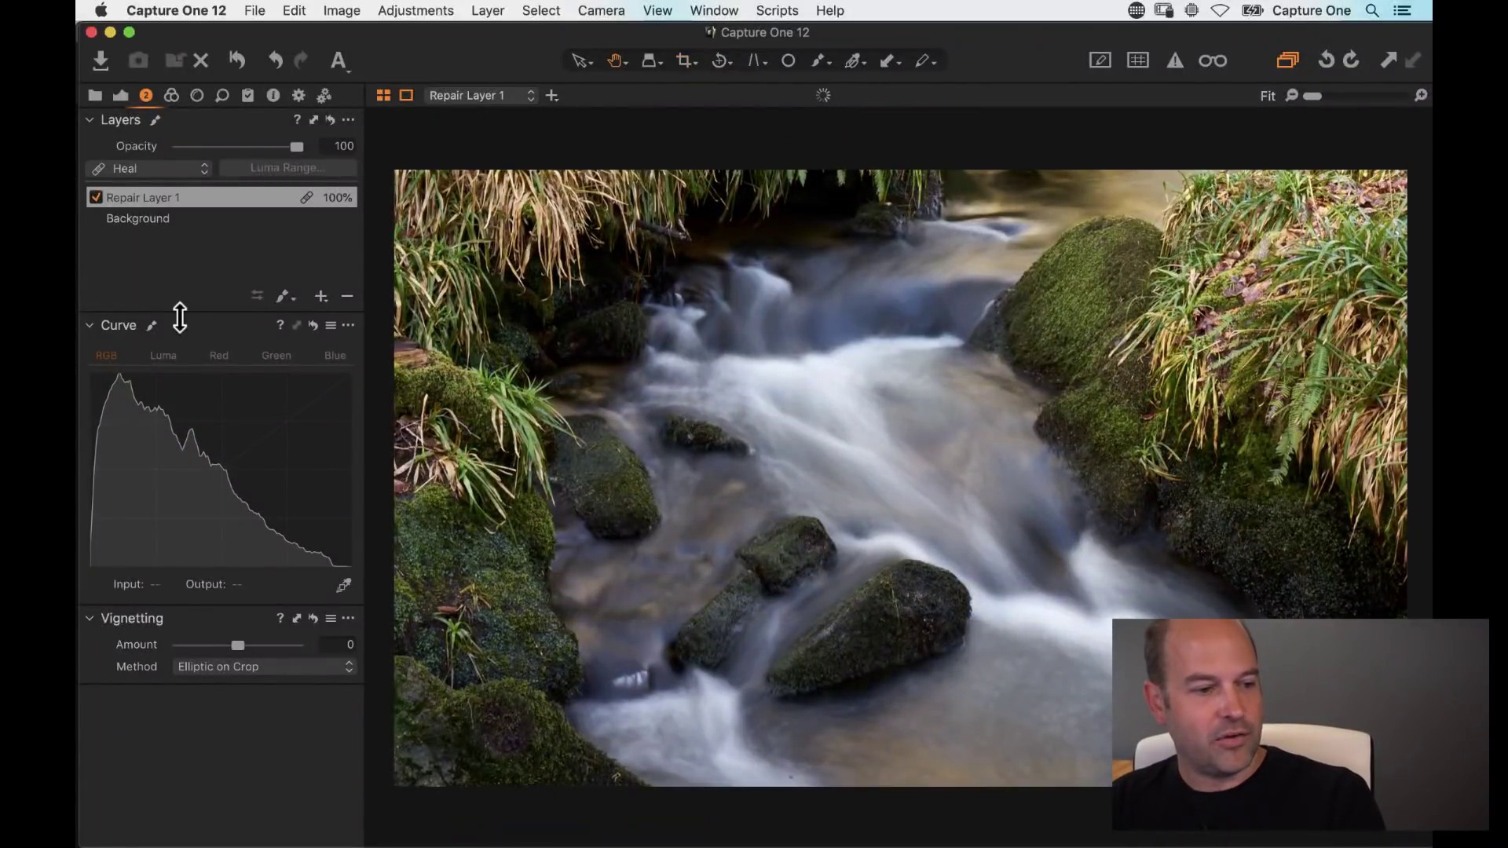
Step: Disable and re-enable Repair Layer 1 to compare the moss patch before and after healing
click(95, 198)
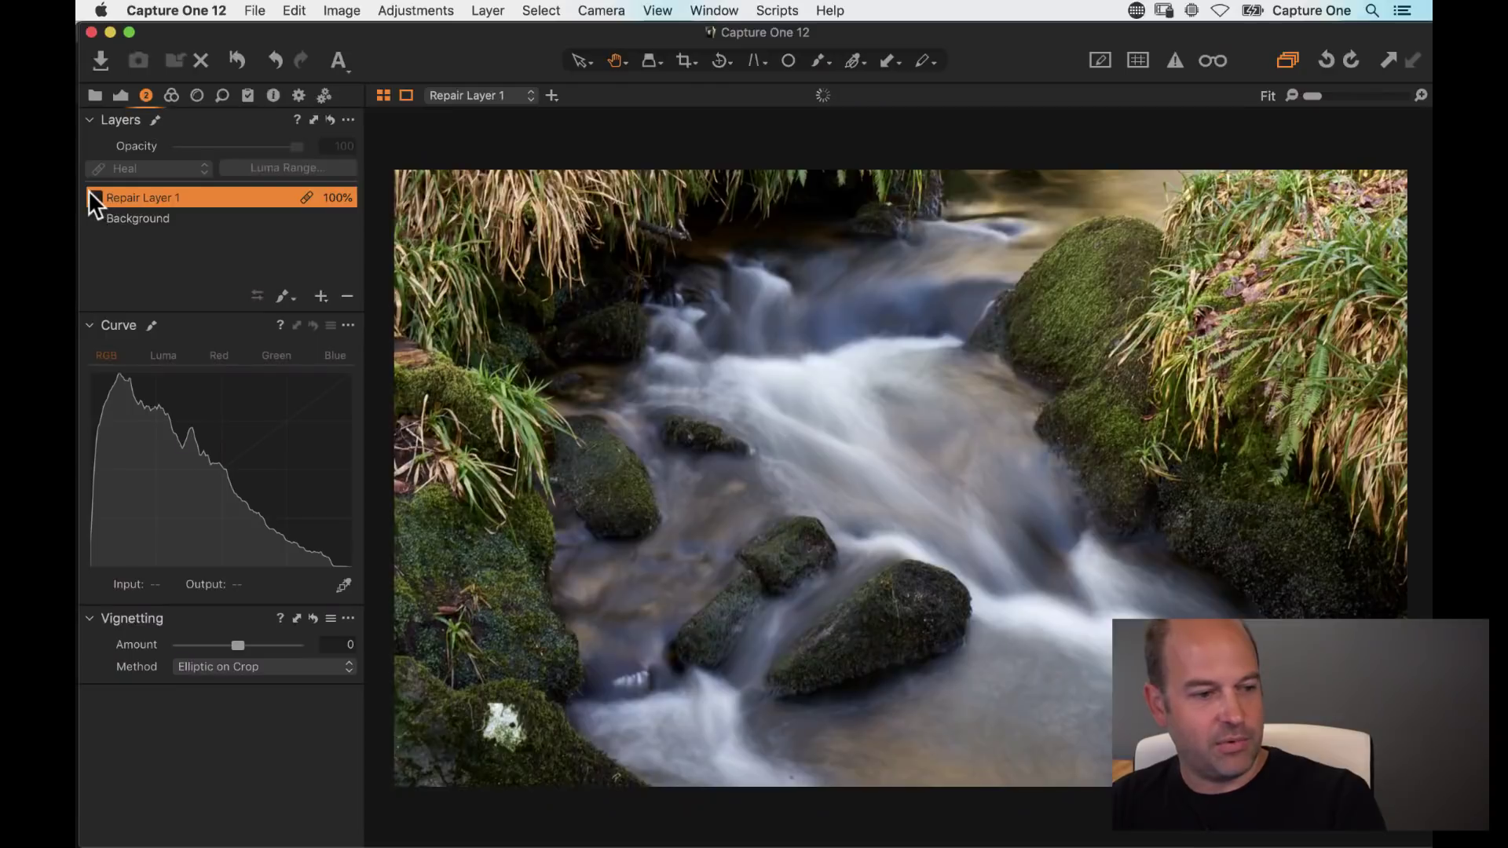
click(95, 197)
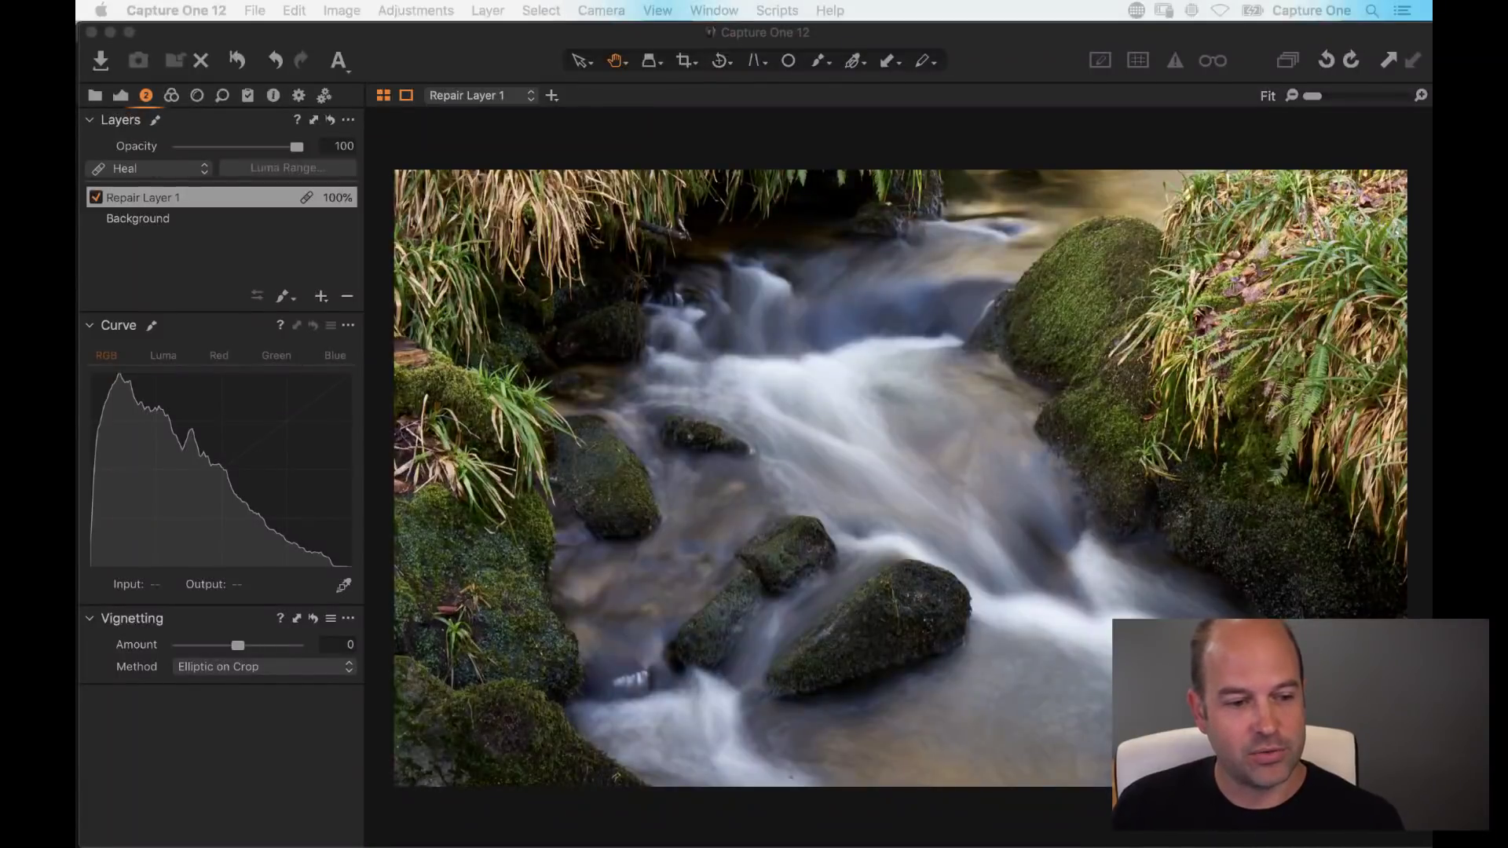
click(336, 33)
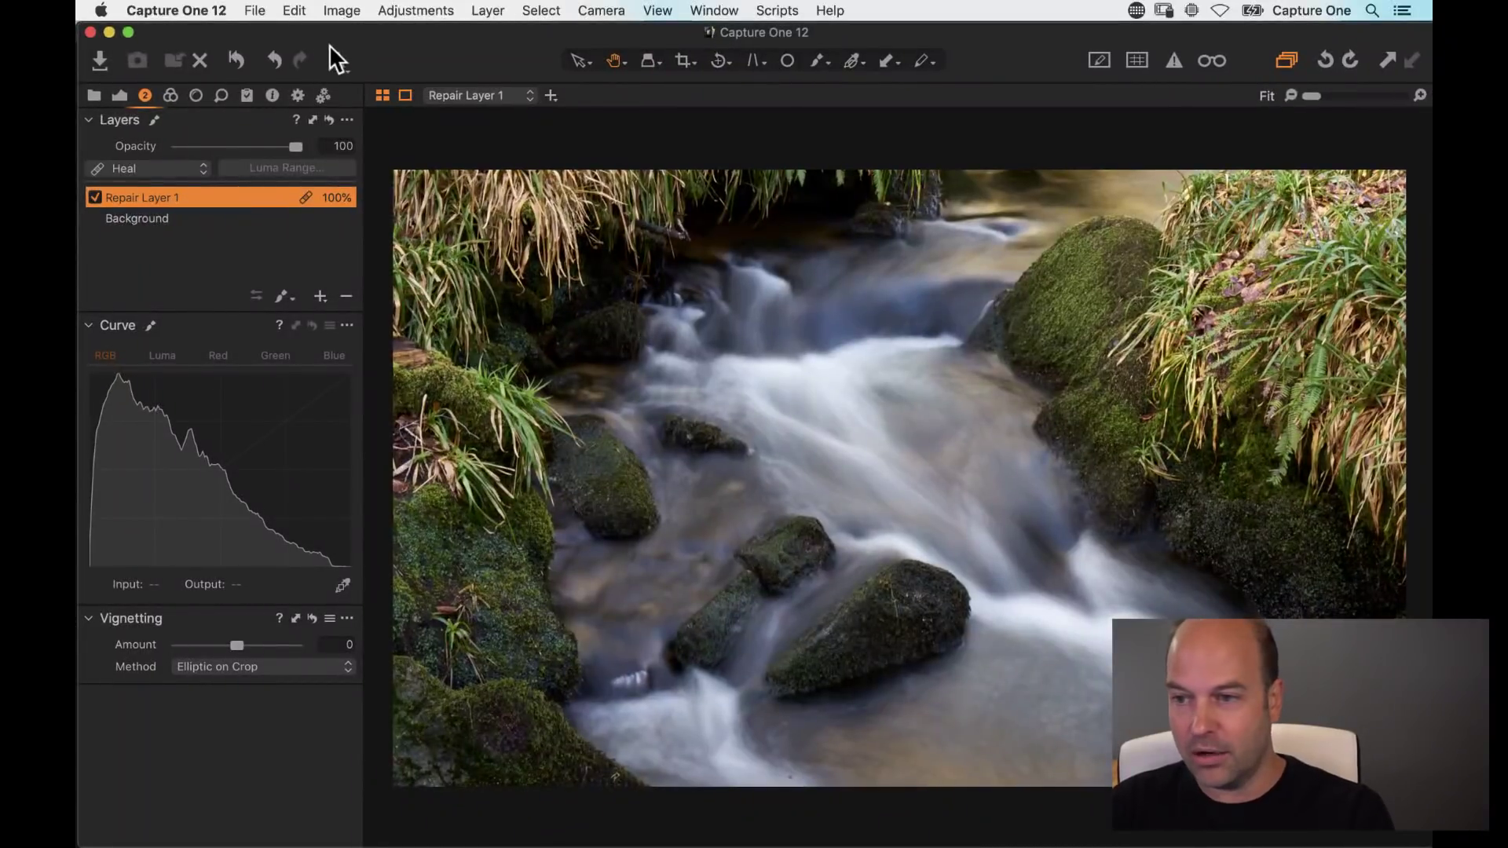
click(236, 62)
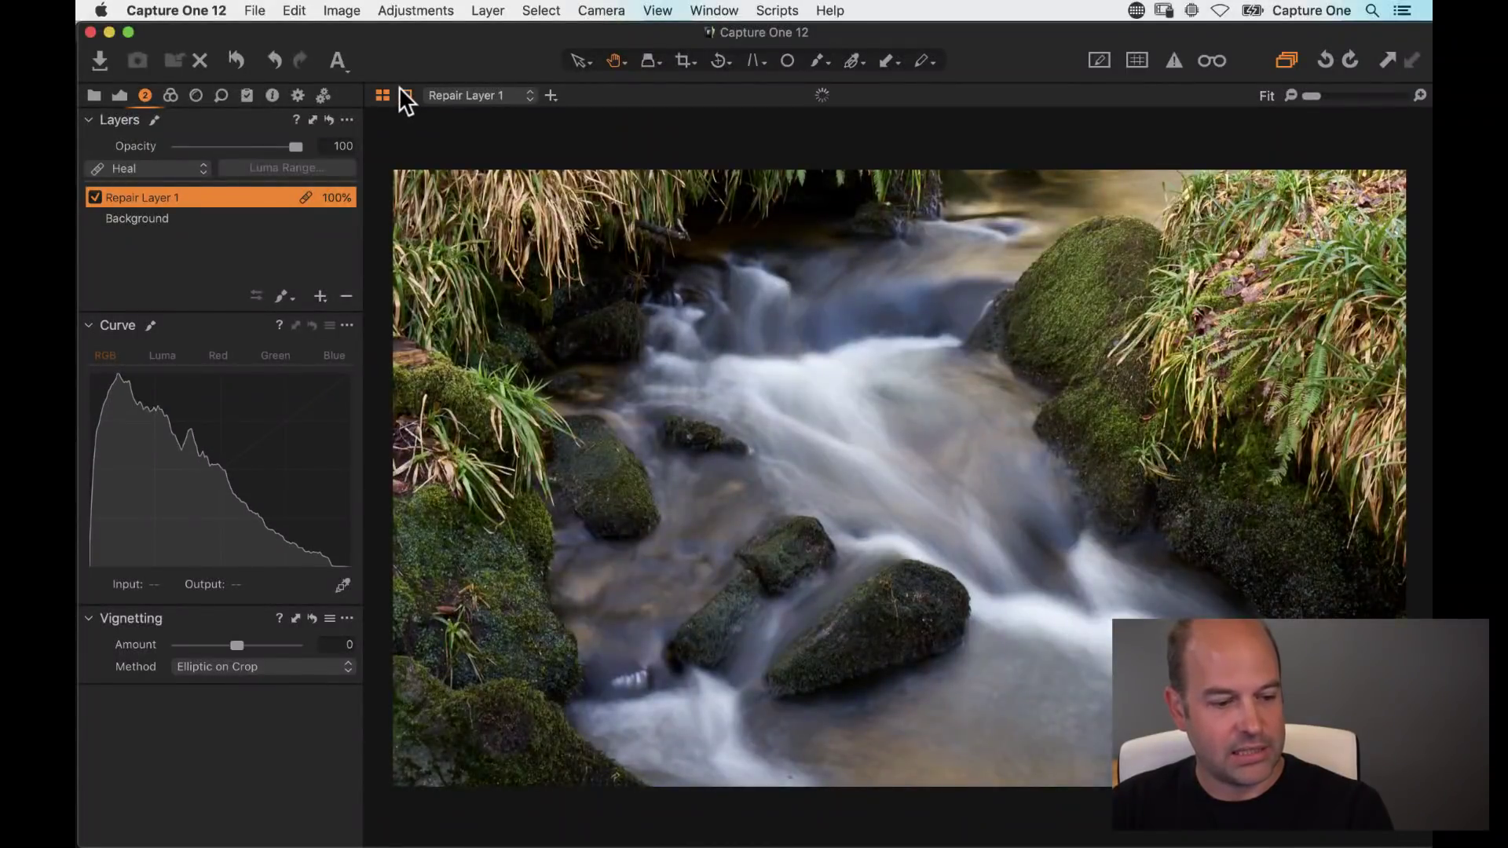
Step: Select the stream photo's Background layer, try darkening it to an Exposure of -1.42, and set Exposure to 0.78
click(120, 97)
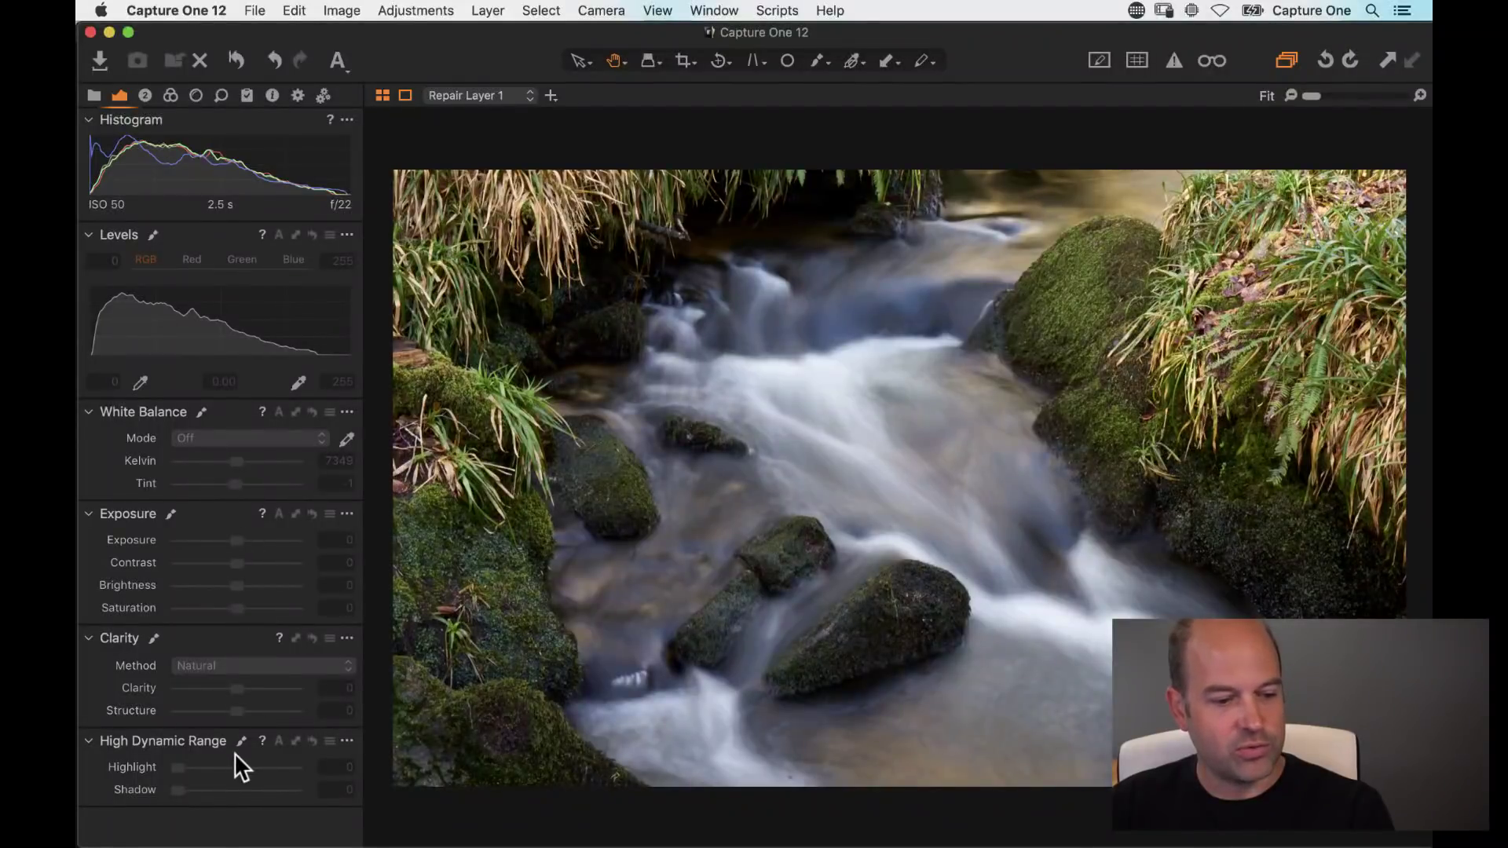
click(471, 95)
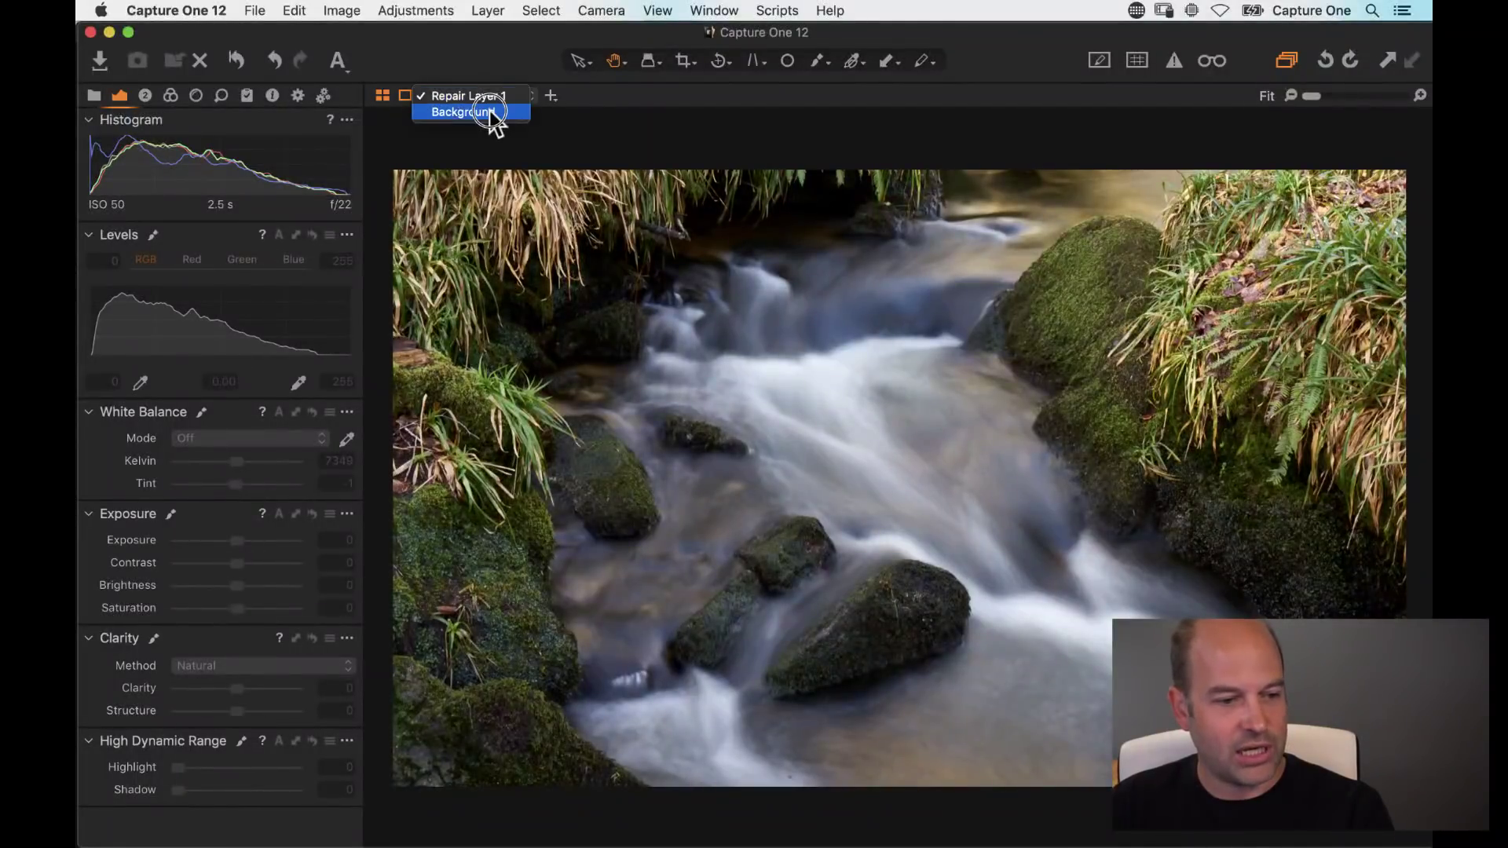
click(487, 112)
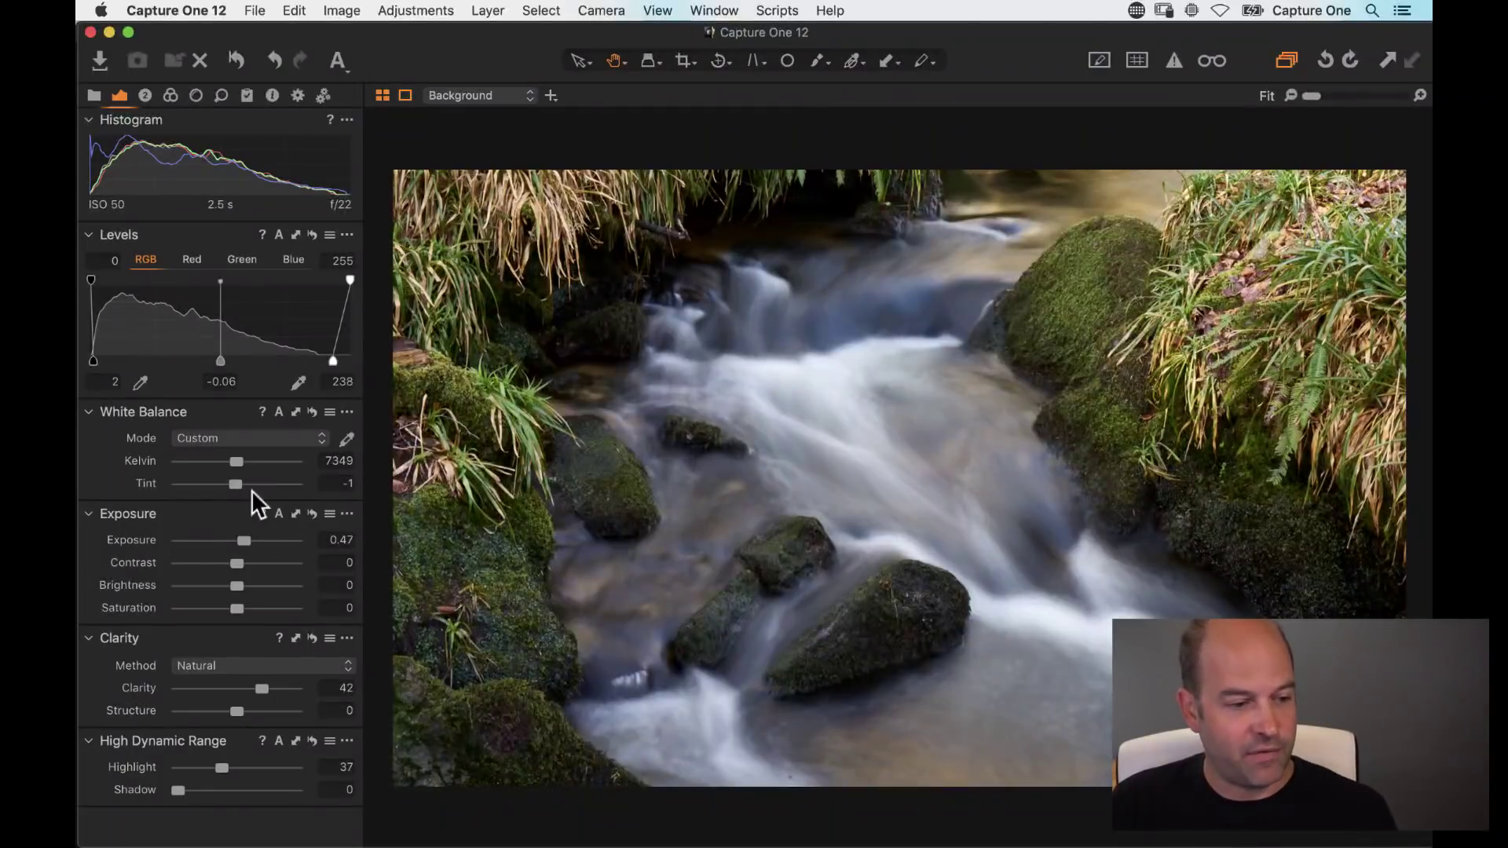
drag(243, 540, 216, 540)
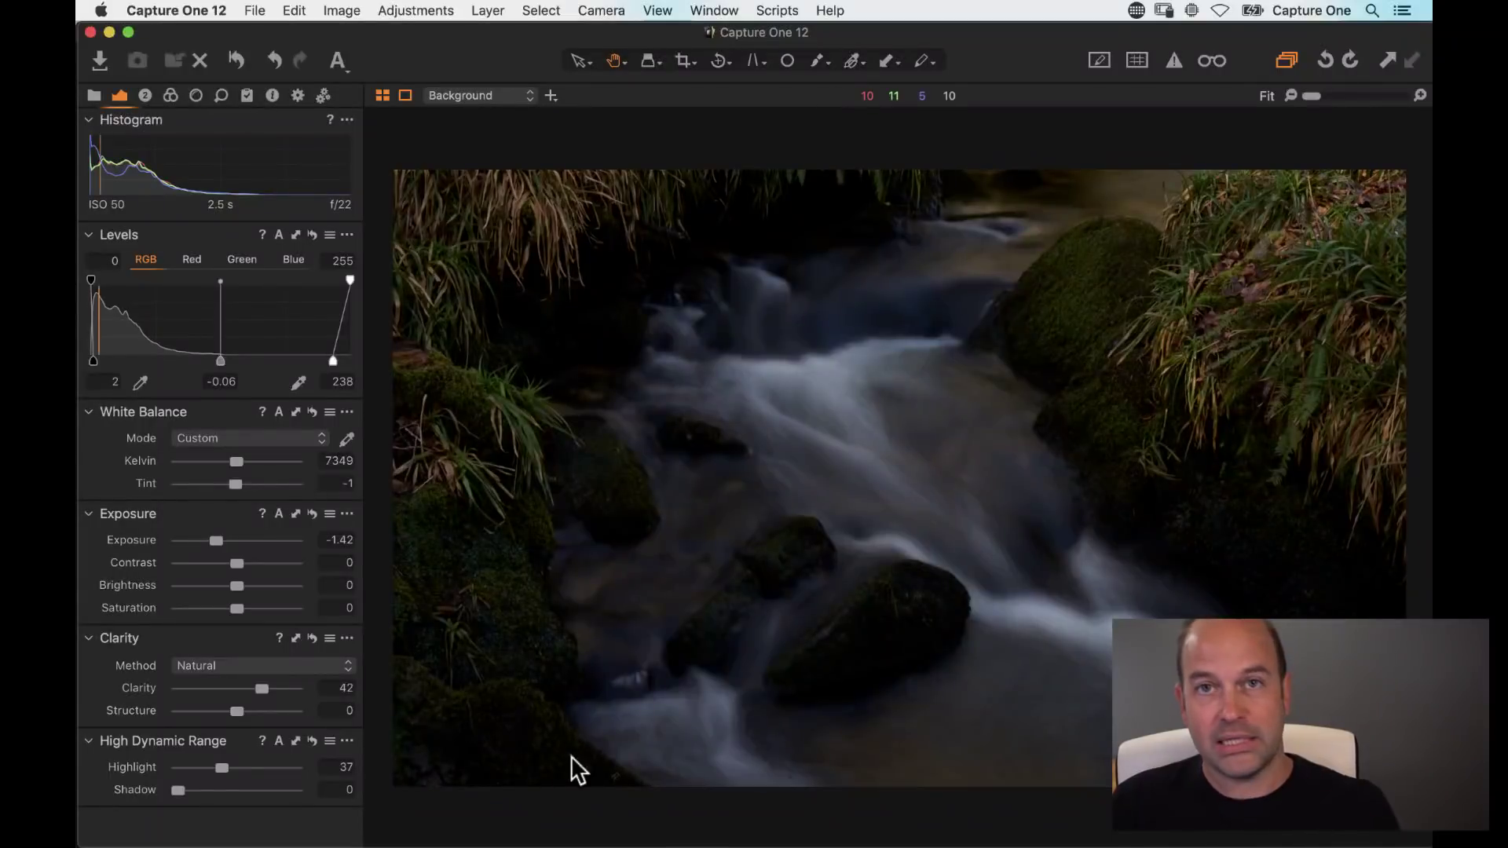
drag(218, 541, 249, 541)
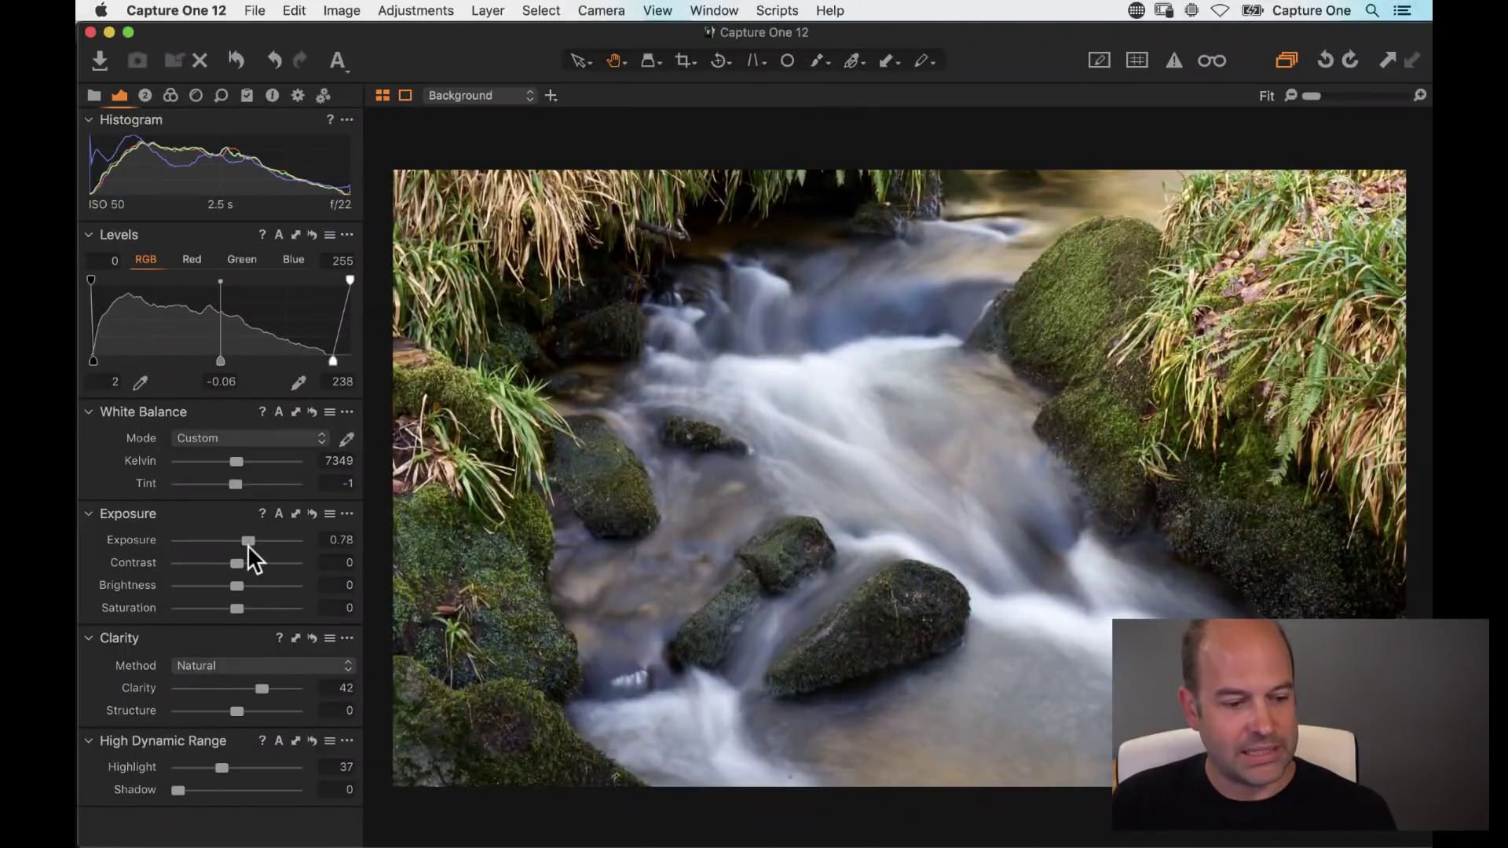
Step: Try Clone as the type of Repair Layer 1 to compare the patch, and return it to Heal
click(146, 95)
click(156, 199)
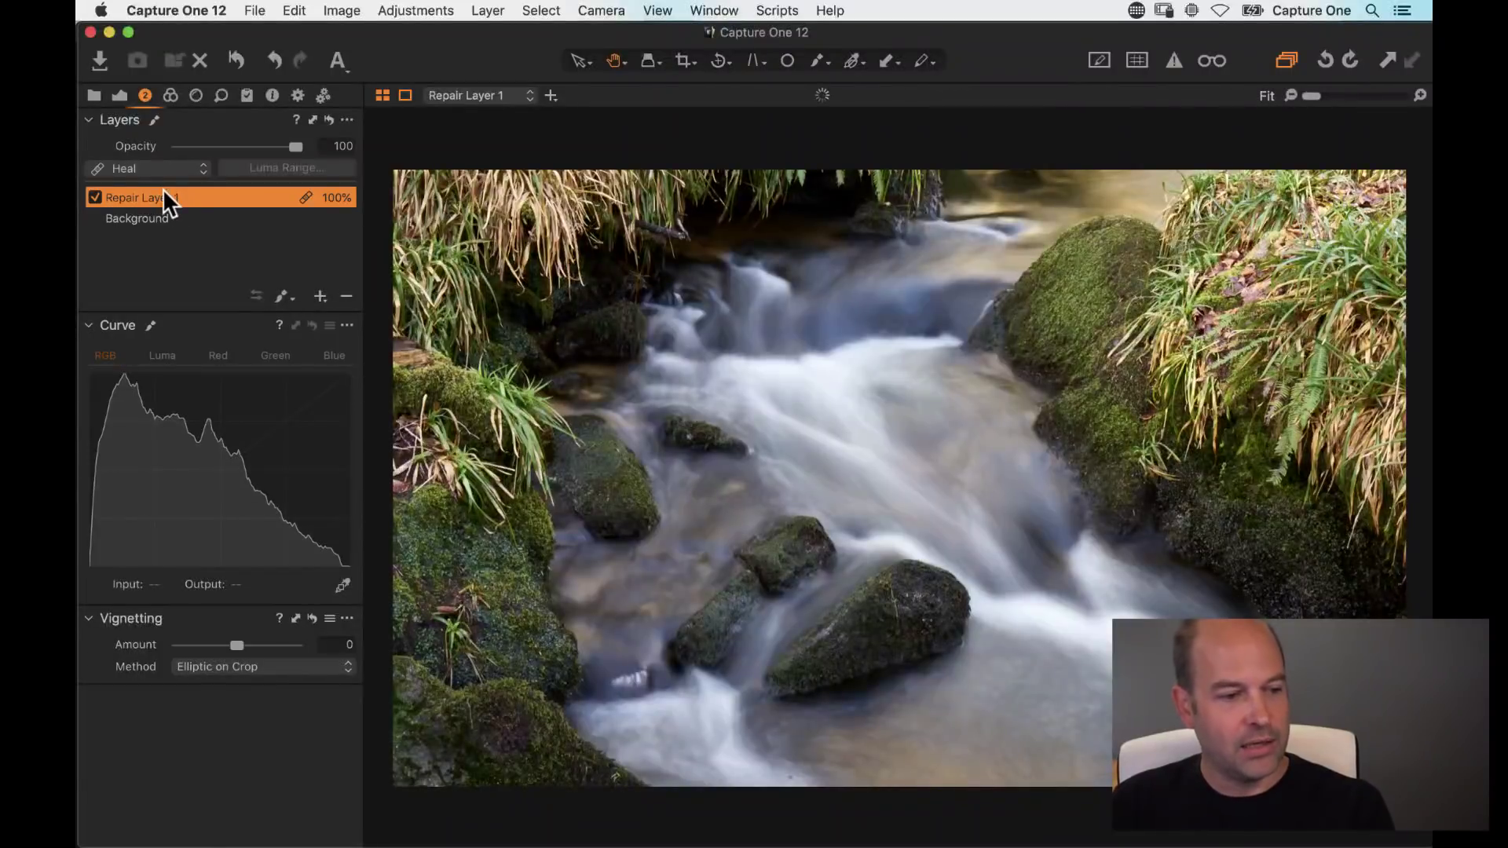
click(132, 169)
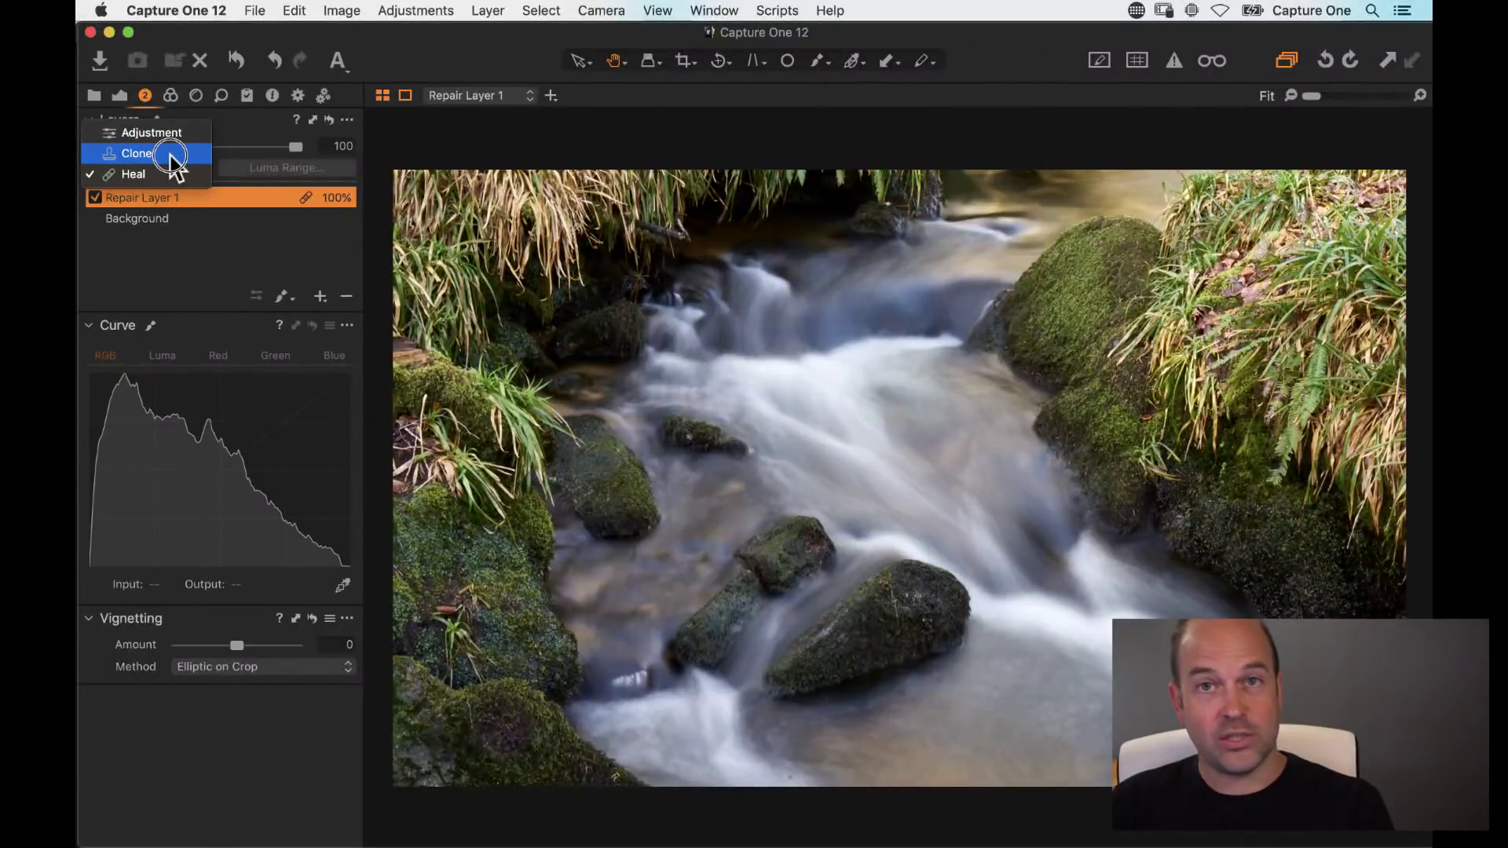
click(164, 157)
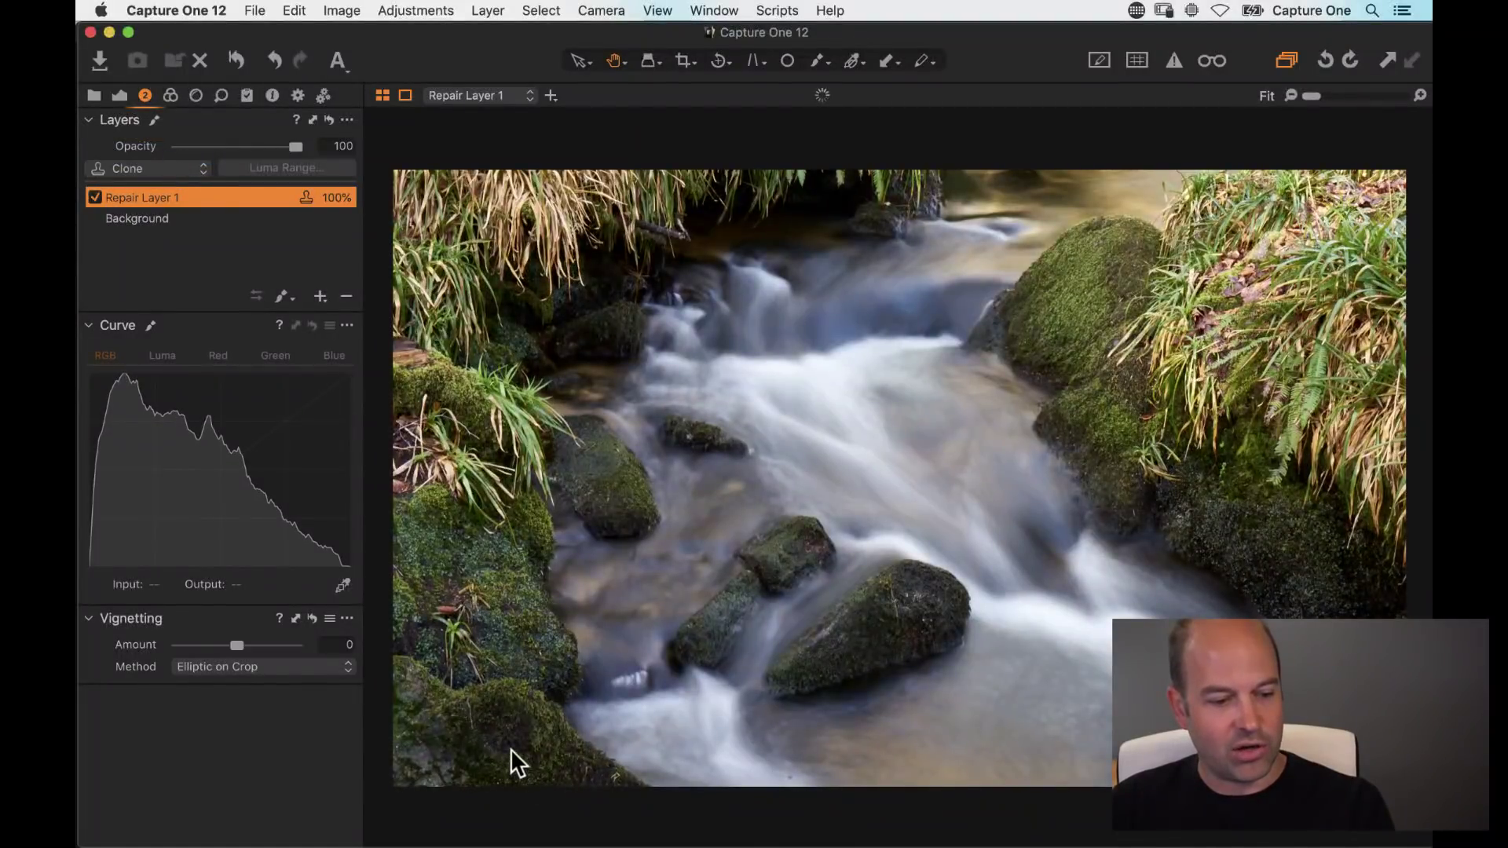
click(146, 168)
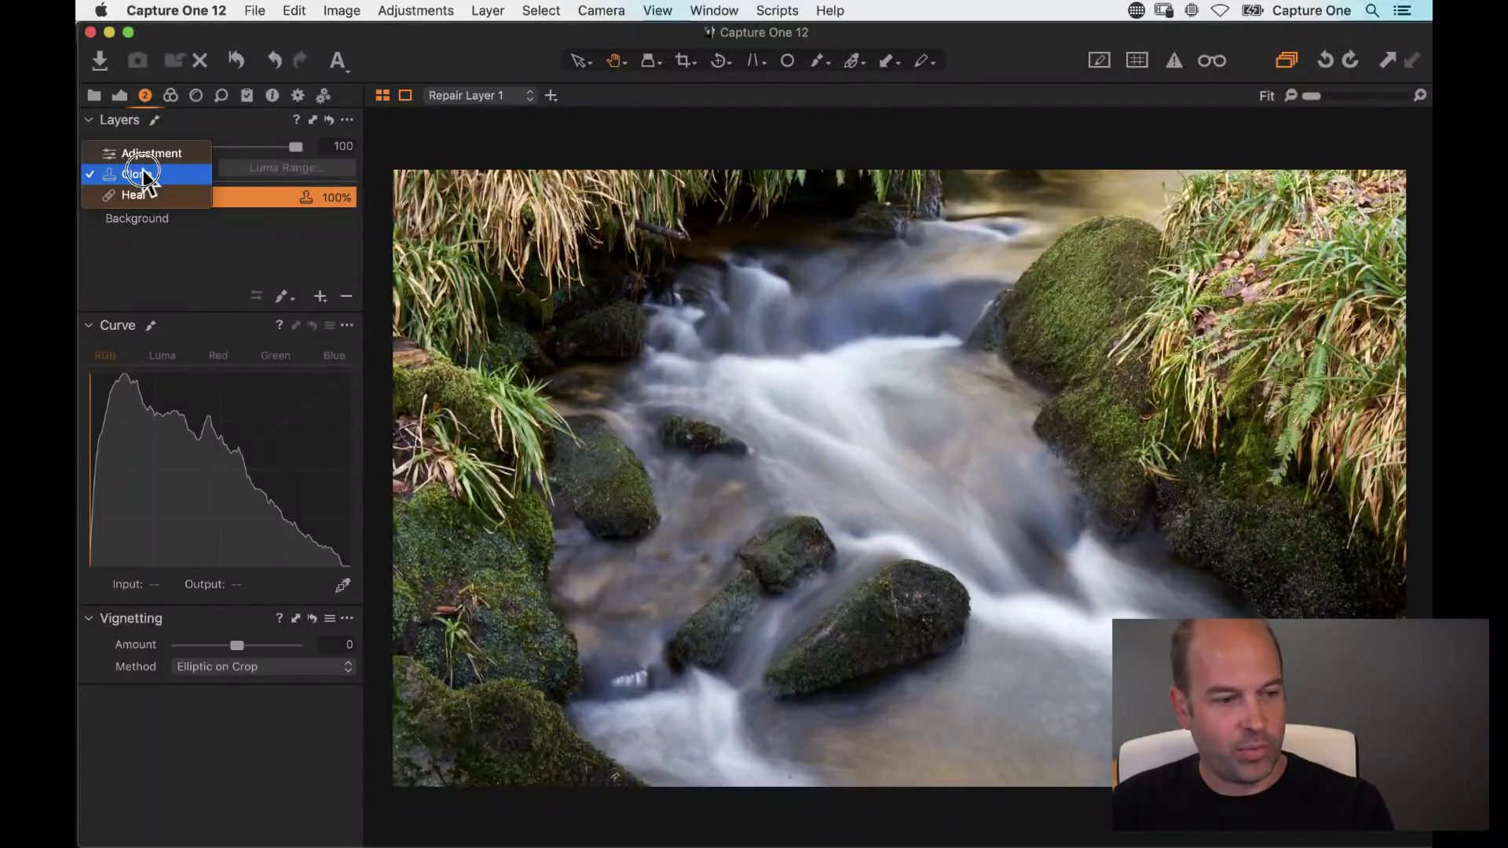
click(144, 193)
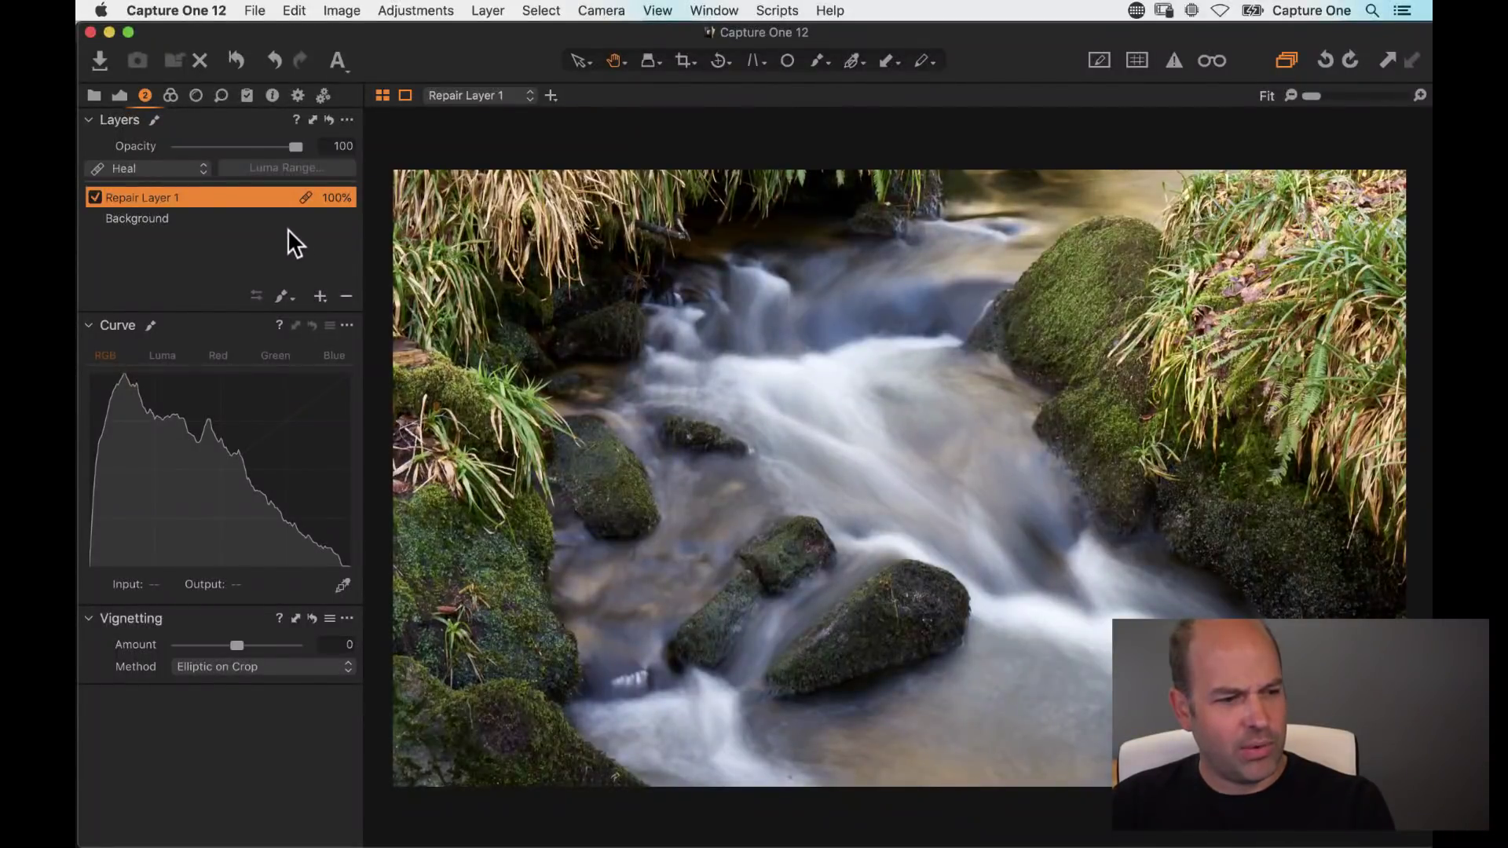
Step: Add a new empty adjustment layer above Repair Layer 1
click(319, 296)
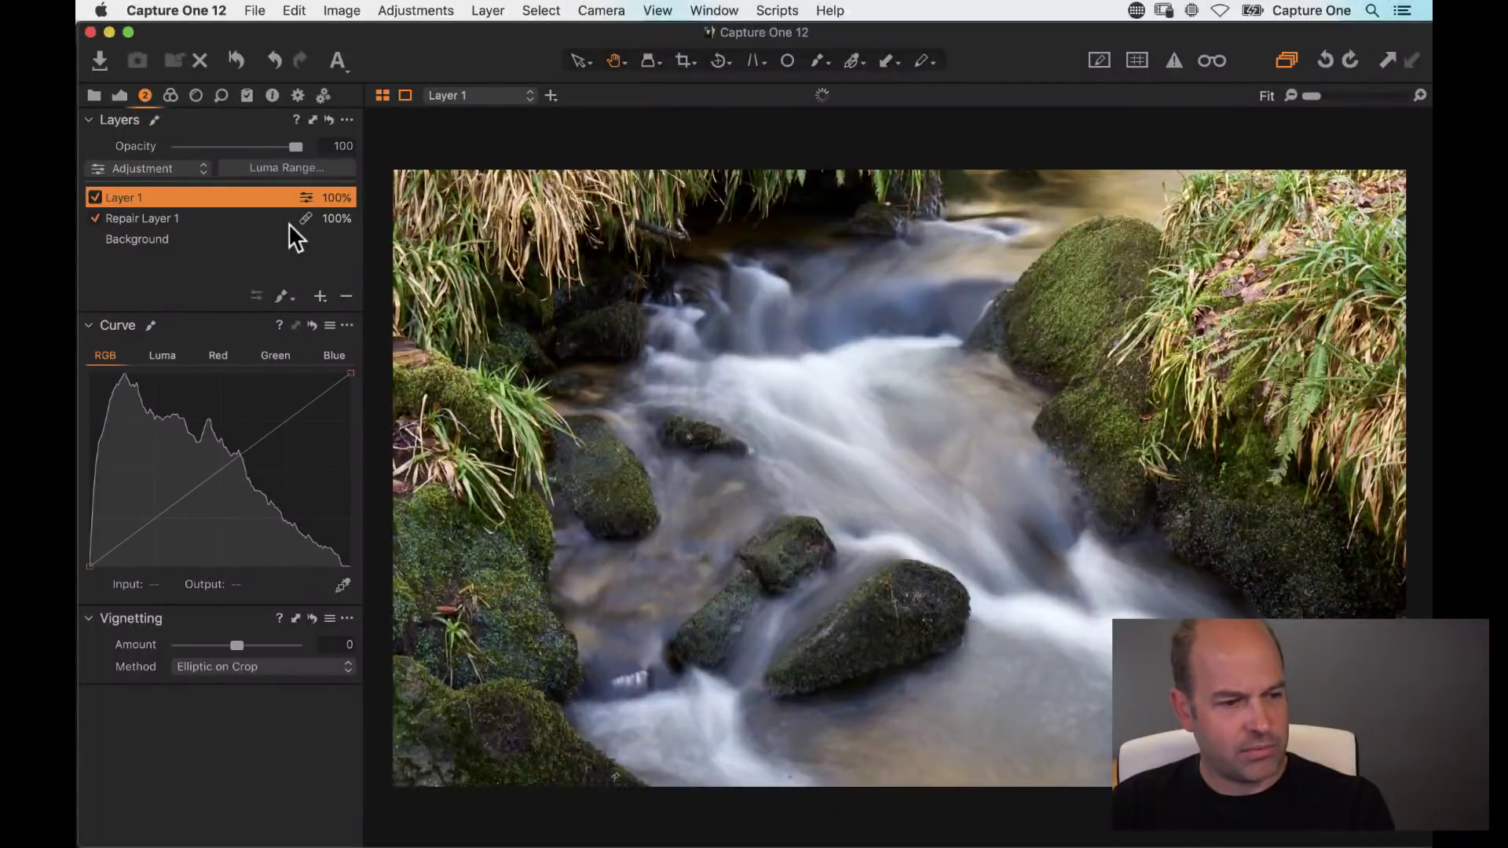
click(347, 120)
mouse_move(416, 289)
click(247, 276)
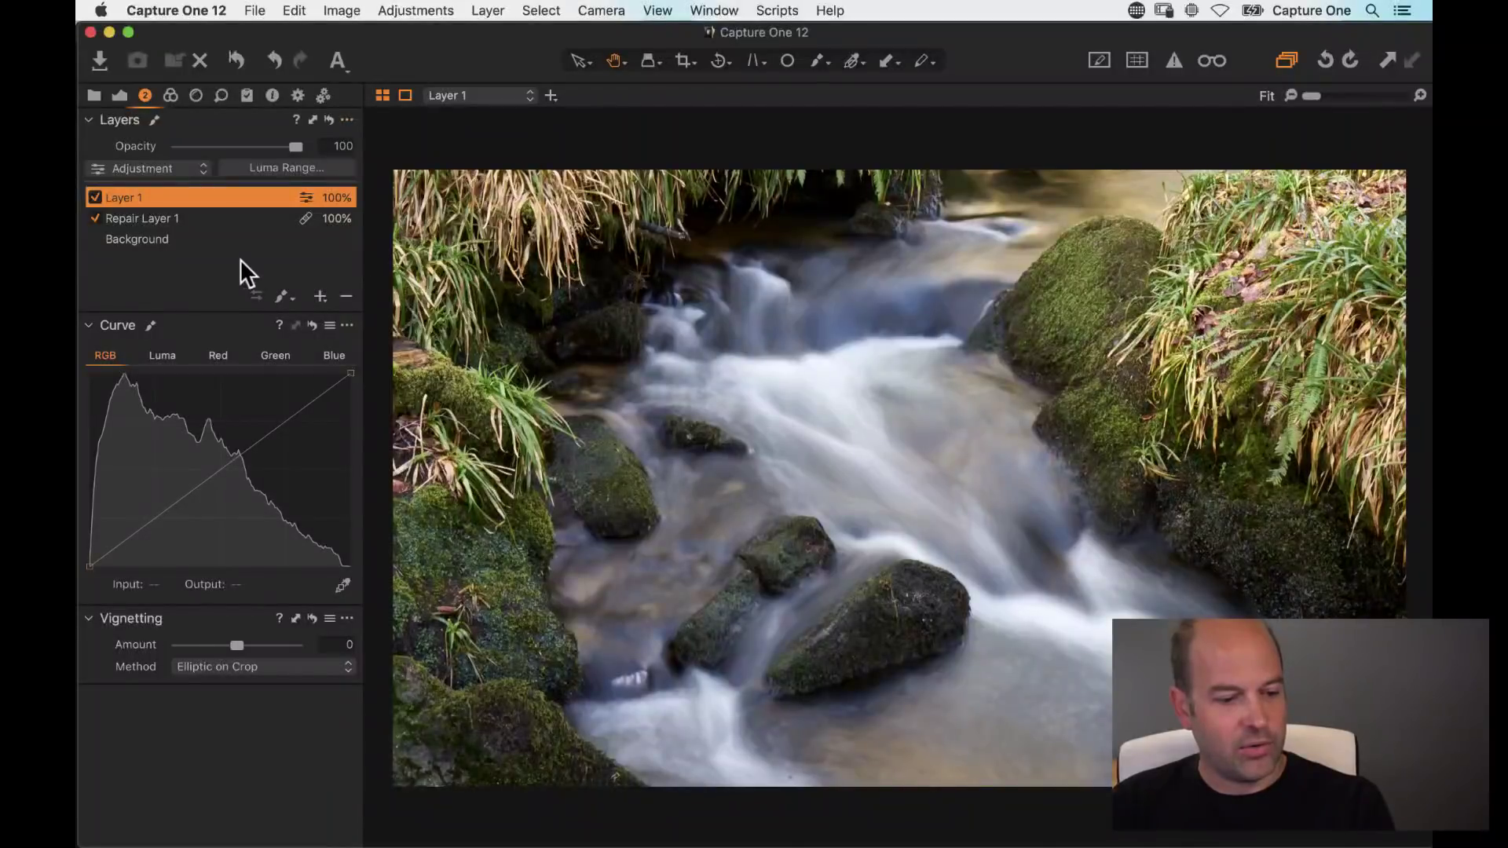
Step: Select Repair Layer 1 and show its mask briefly to check the healed area
click(190, 220)
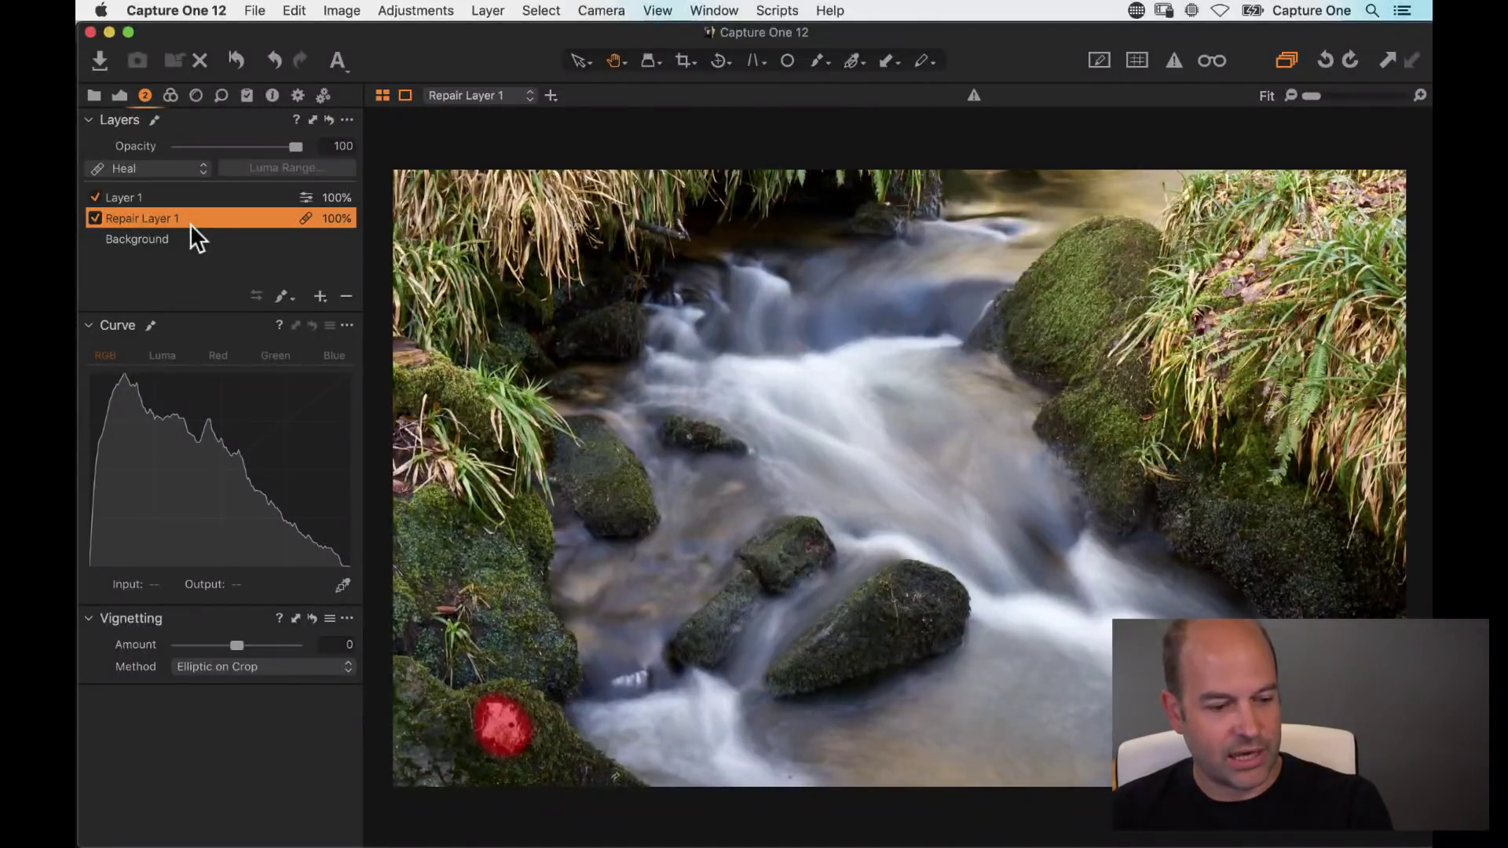
key(alt+m)
key(alt+m)
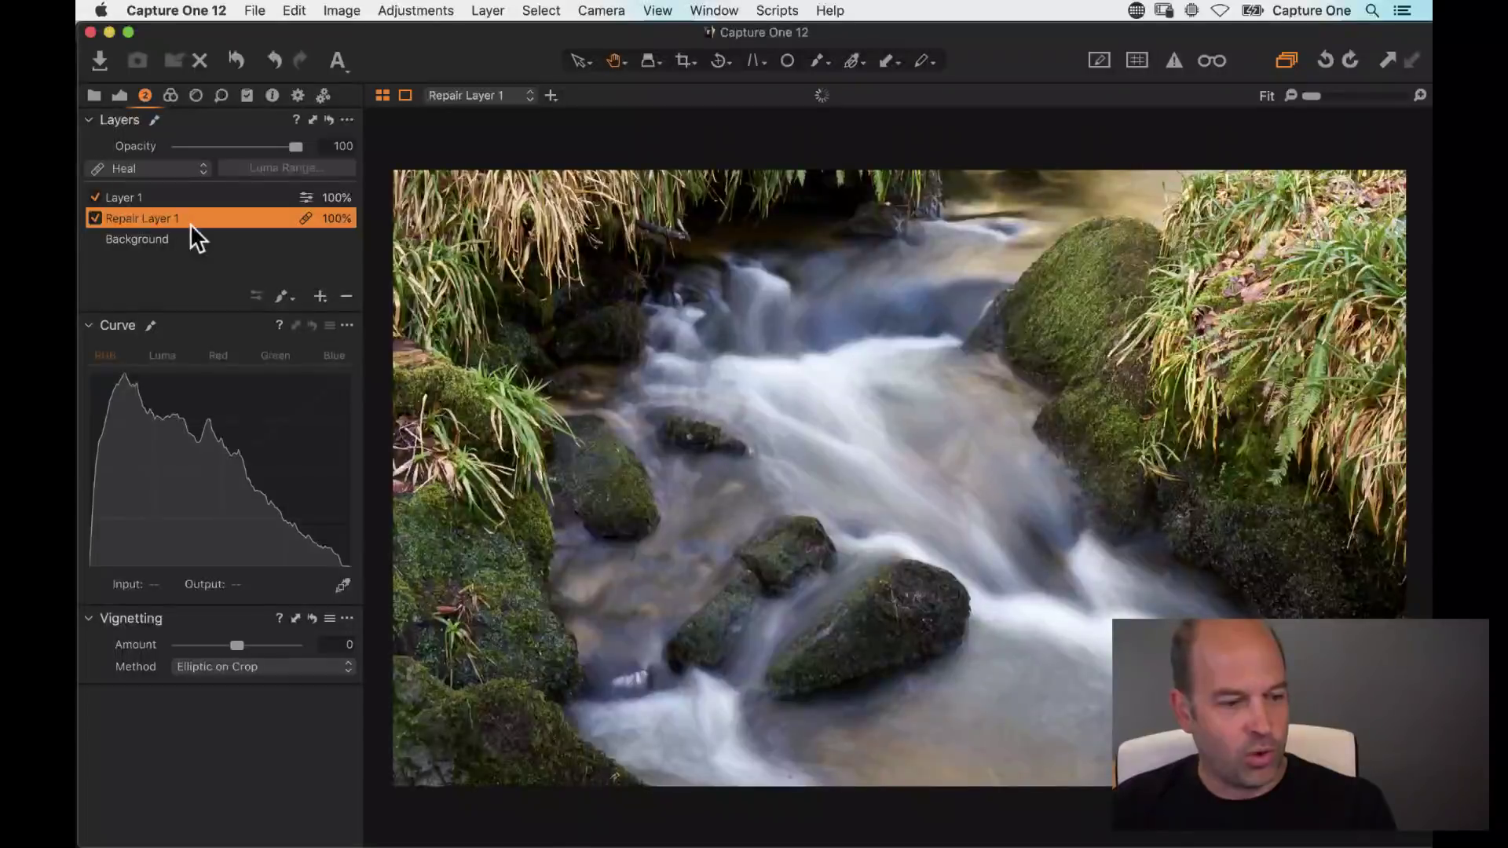
Step: Replace Layer 1 with a fresh empty adjustment layer and copy the mask from Repair Layer 1 onto it
click(140, 198)
click(347, 296)
click(321, 297)
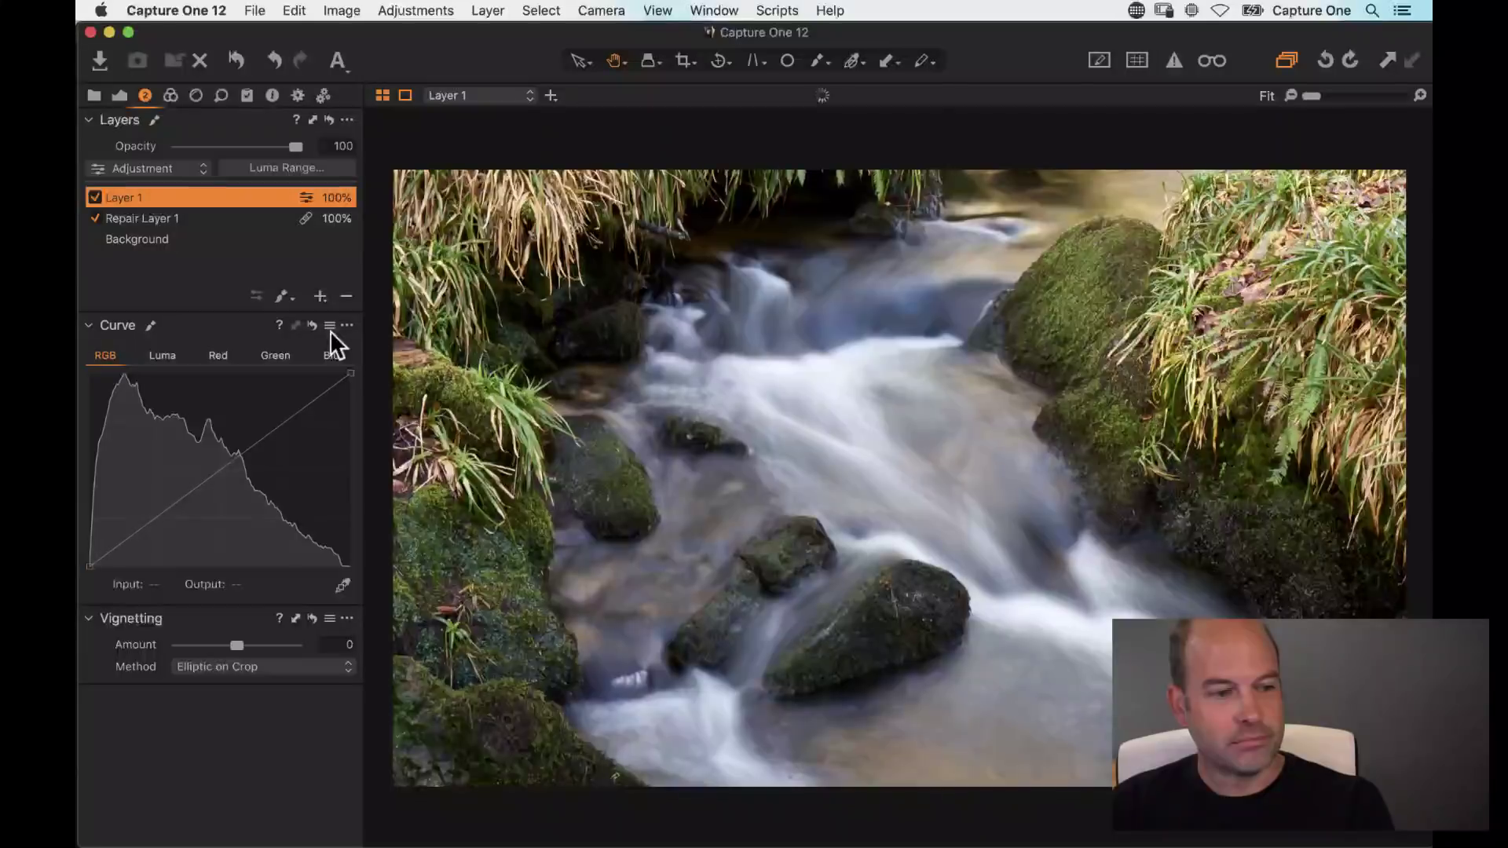
right_click(196, 196)
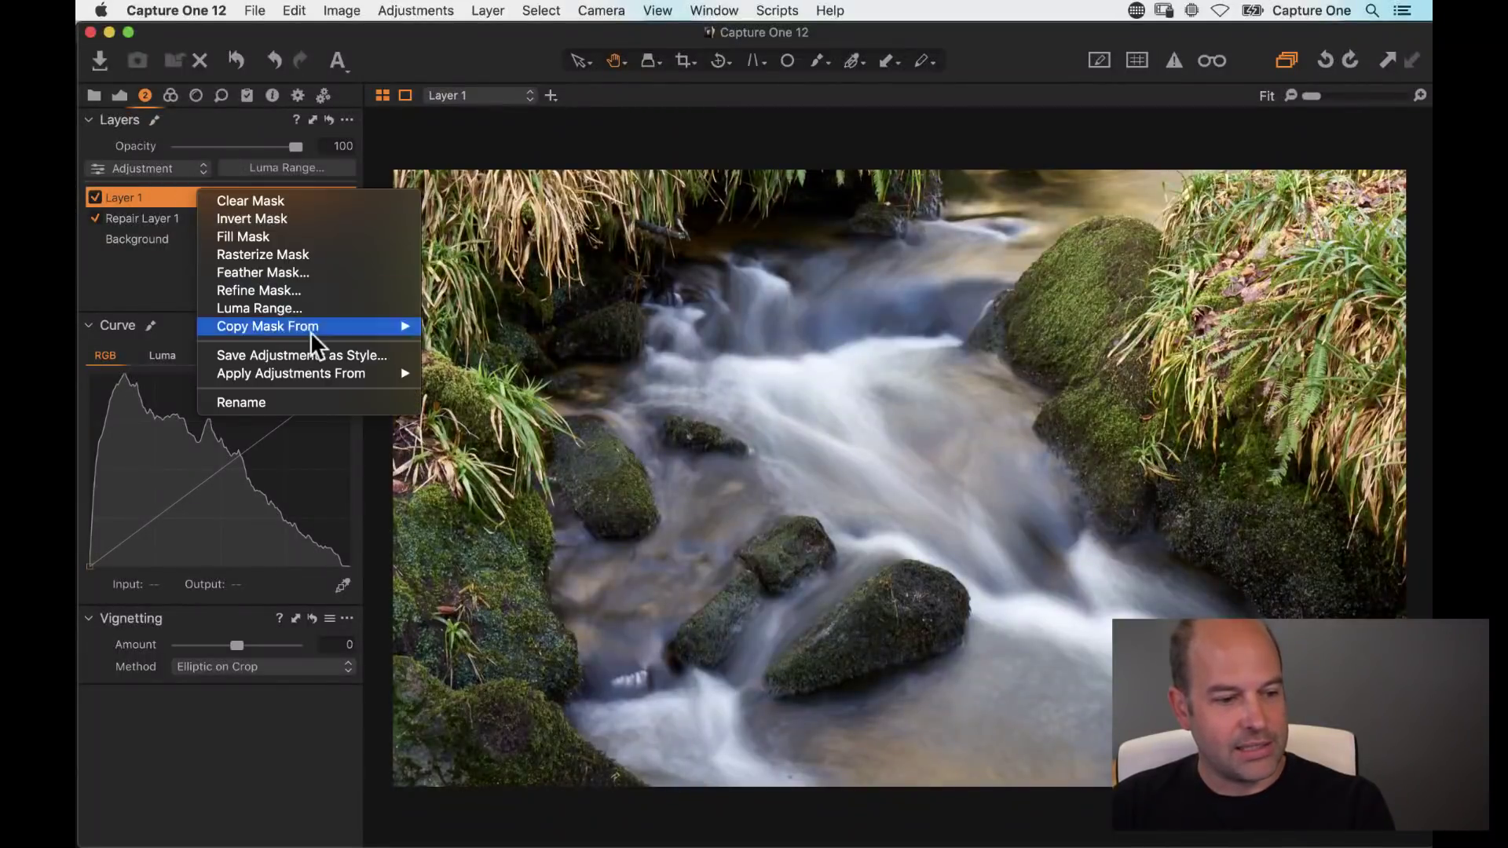
mouse_move(330, 328)
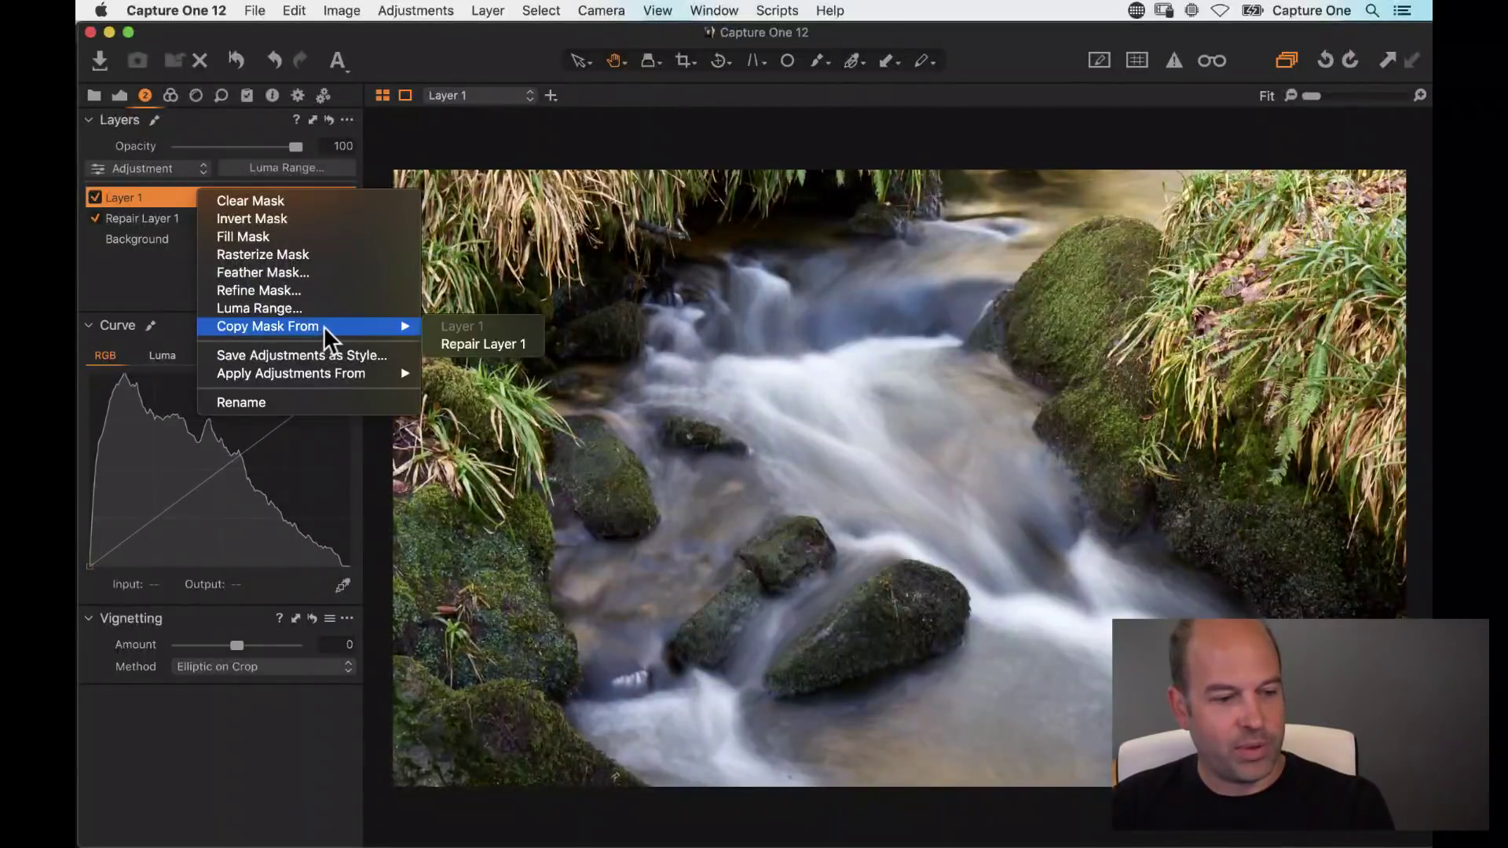
click(486, 347)
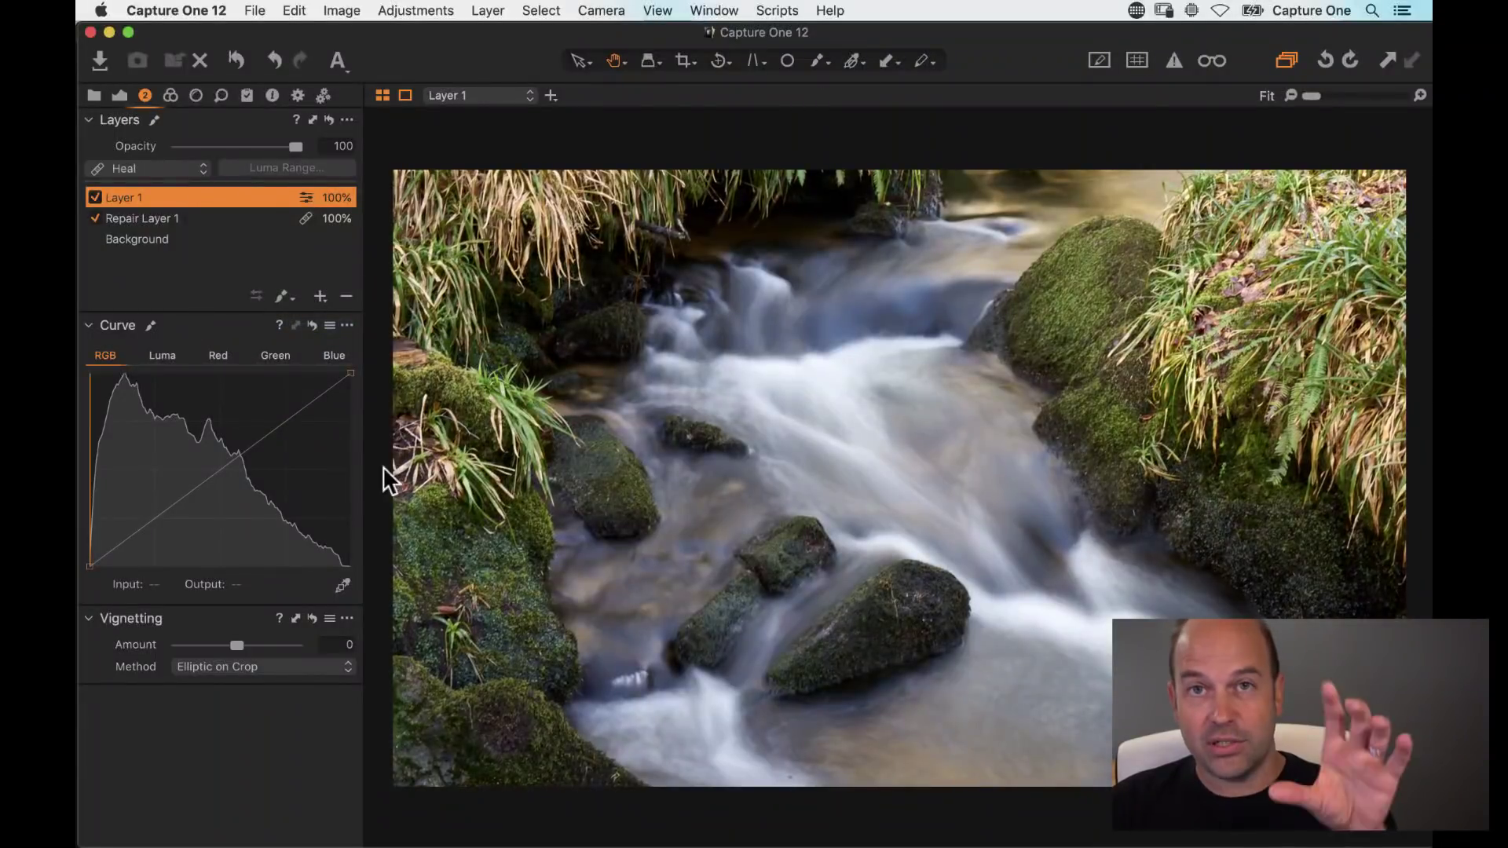
Step: Set Brightness to 4 and Saturation to 17 on Layer 1 to fine-tune the healed patch
click(121, 95)
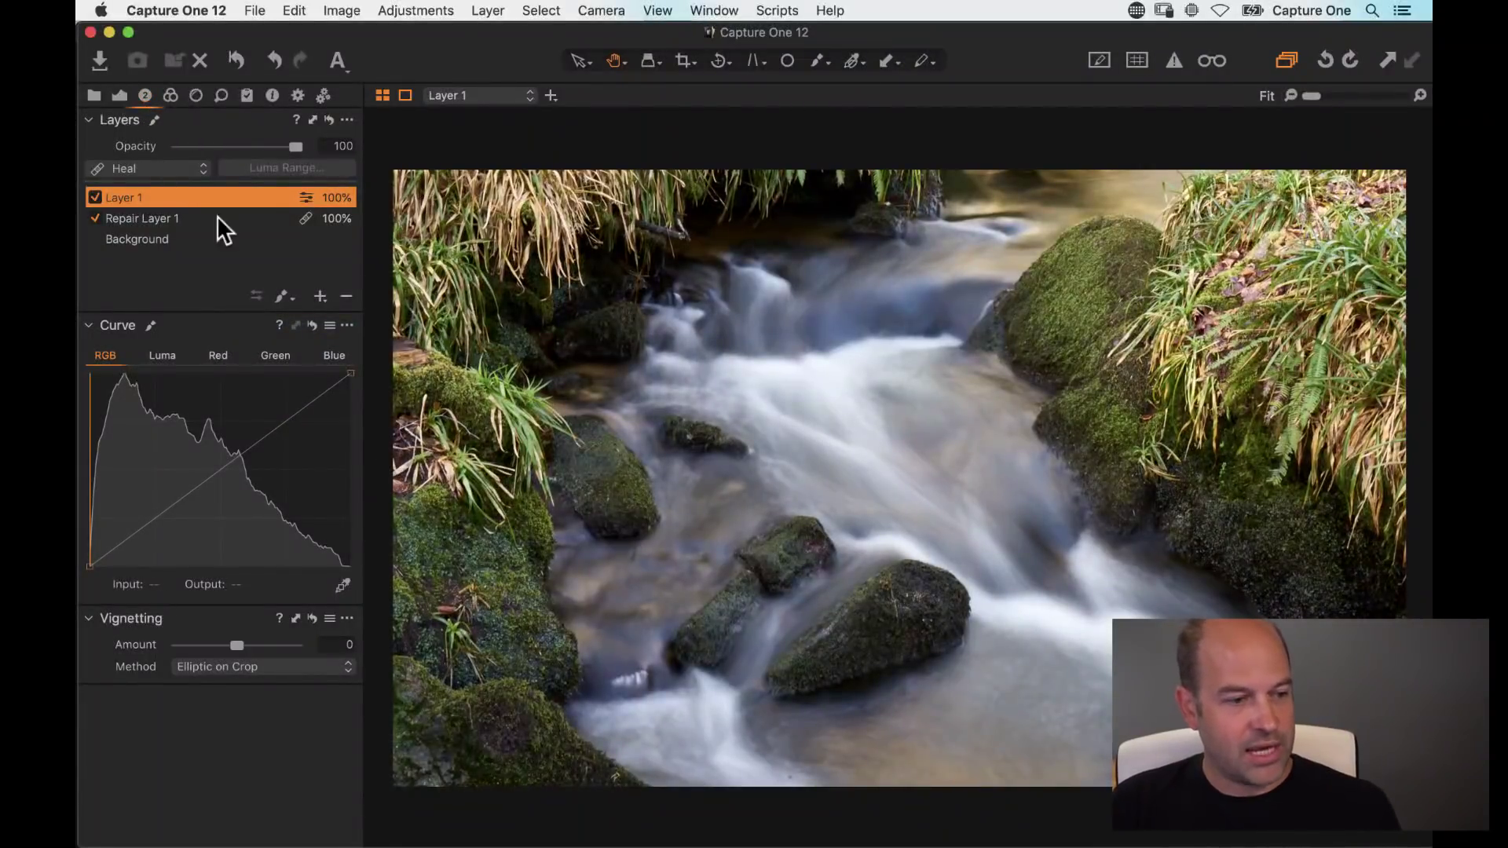
mouse_move(235, 586)
mouse_down()
mouse_move(243, 607)
mouse_move(241, 586)
mouse_up()
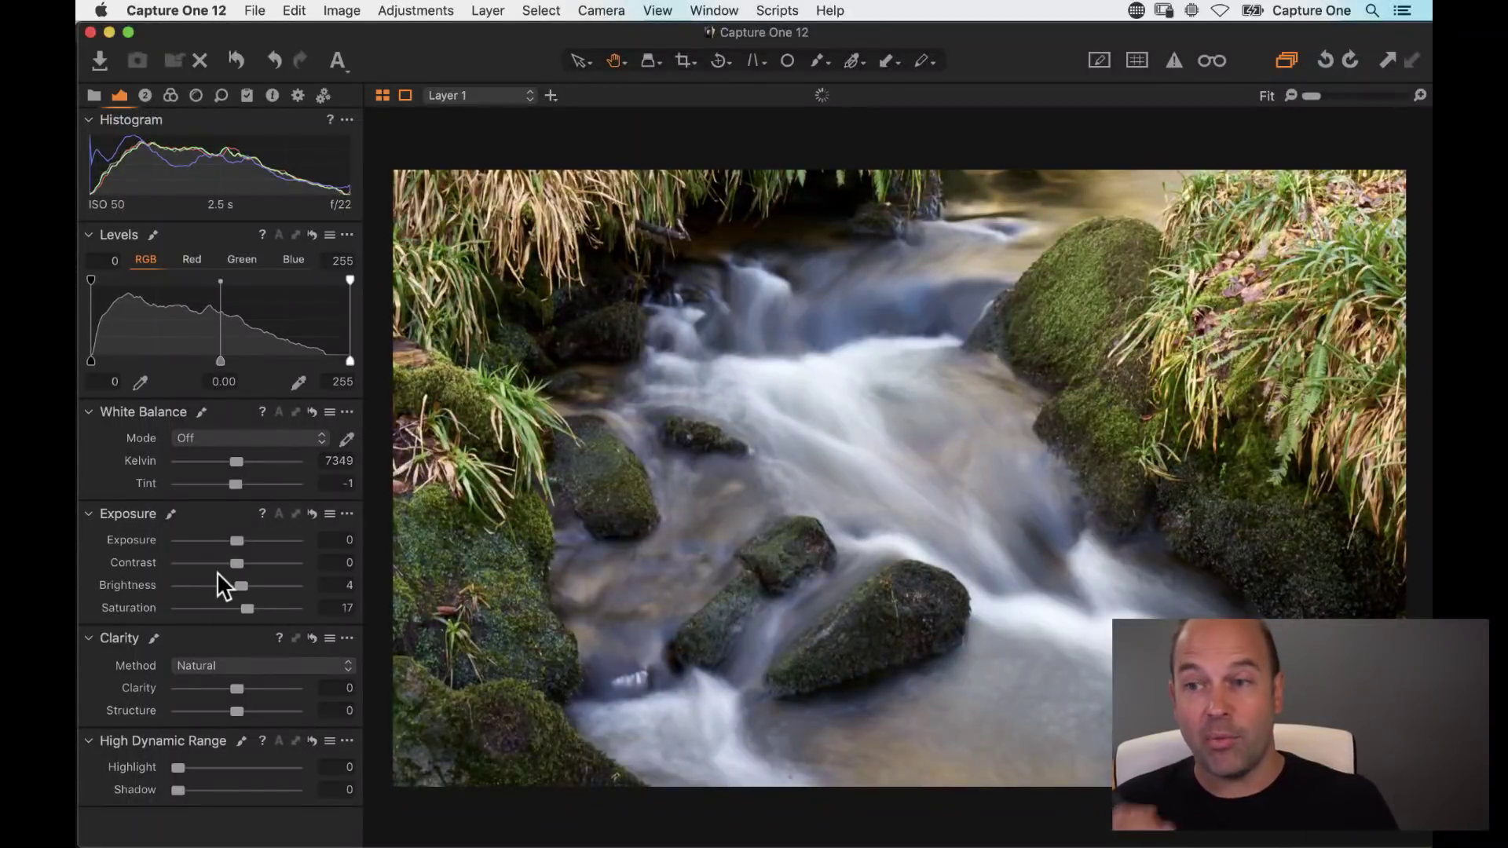
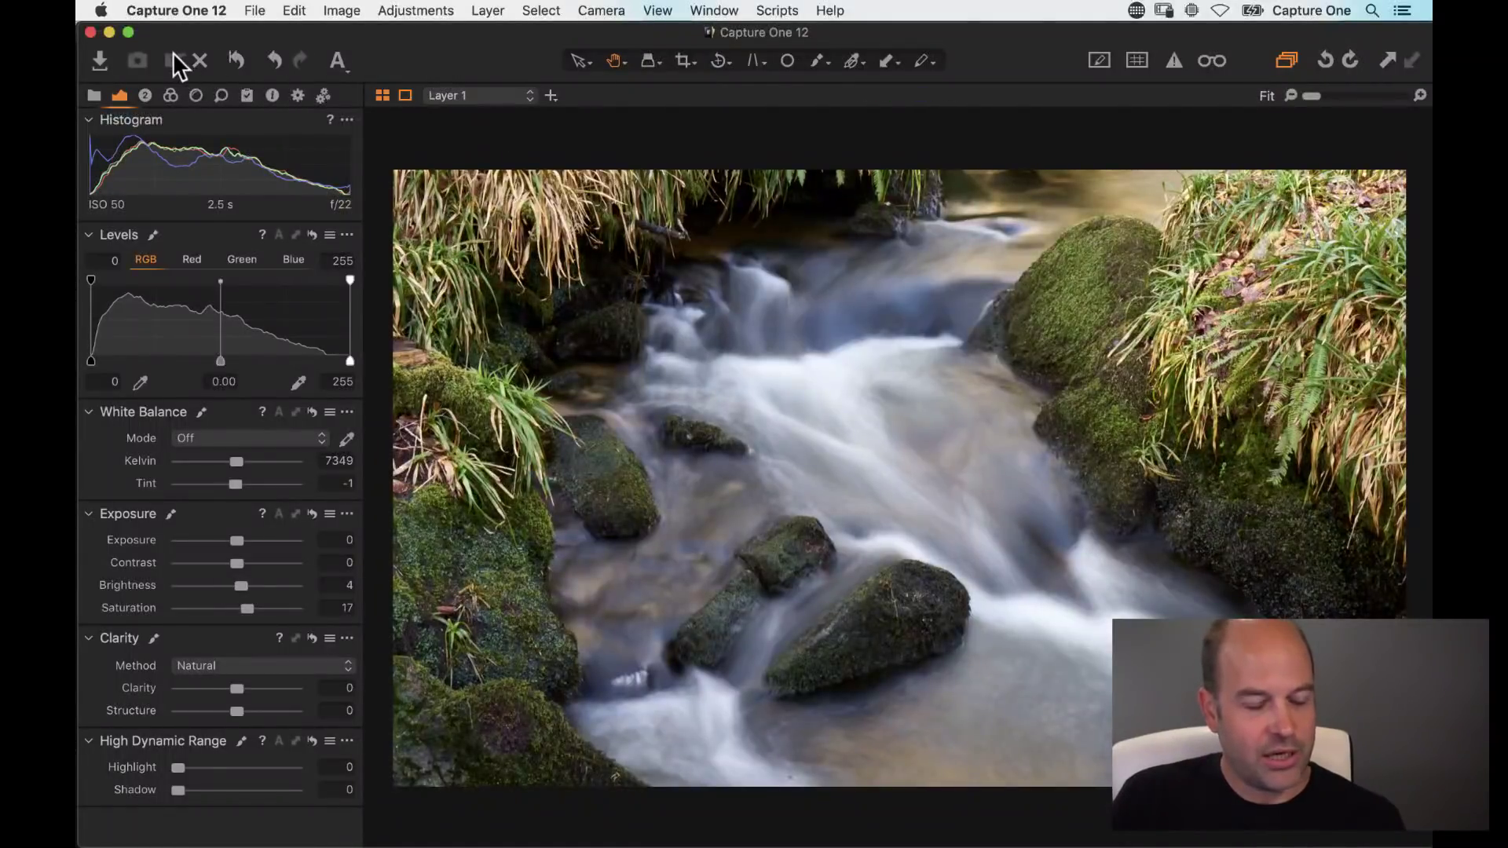
Step: Add whale variant 2, DSC01976.ARW variant 1, DSC02983.ARW and cable-car variant 2 to the selected stream photo, and display all five together in the viewer
key(super+alt+v)
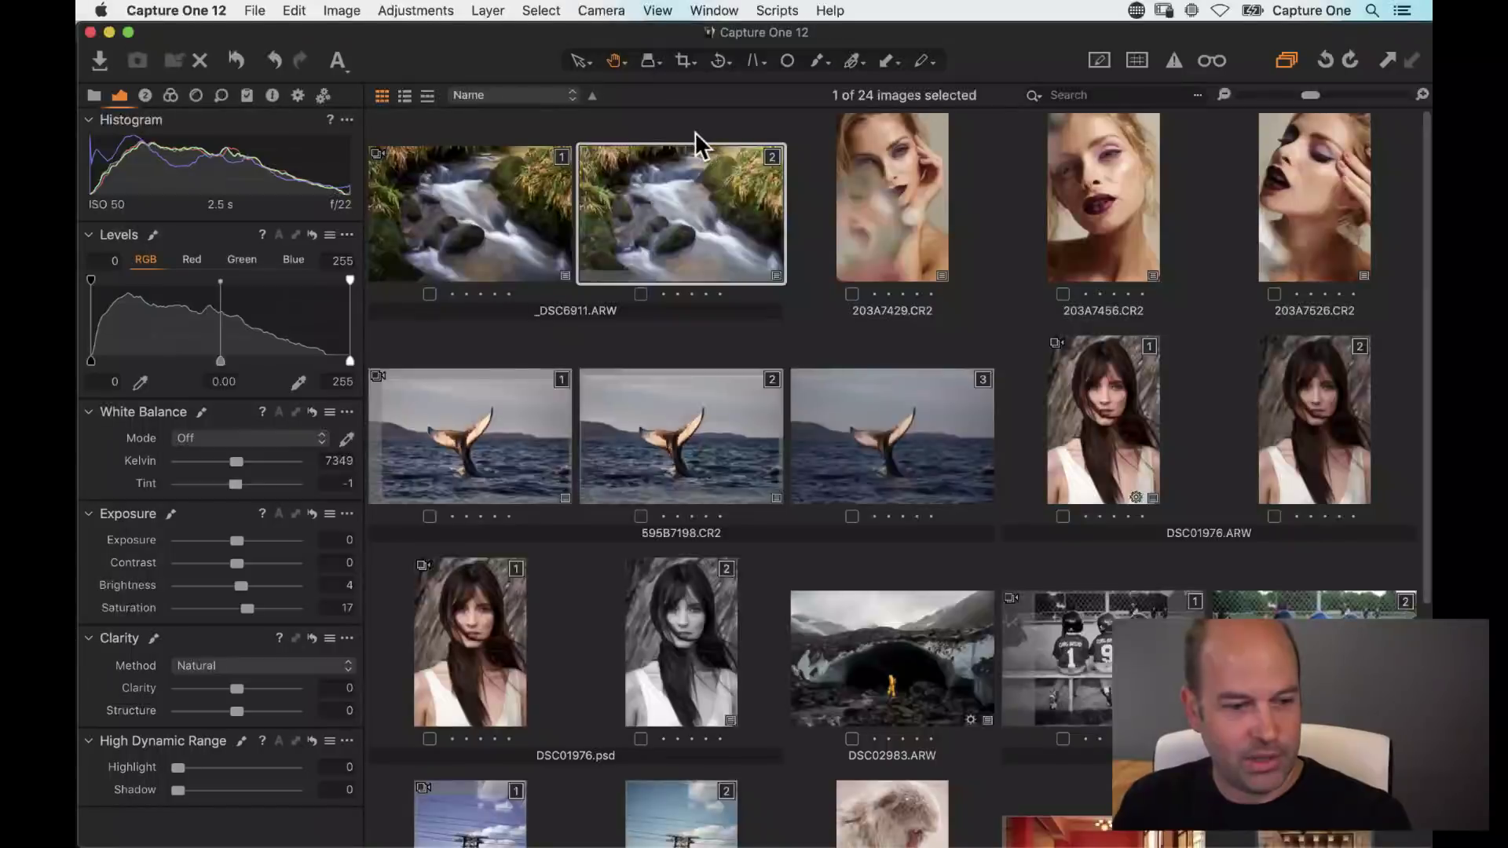
super+click(1103, 436)
scroll(1080, 620, down, 4)
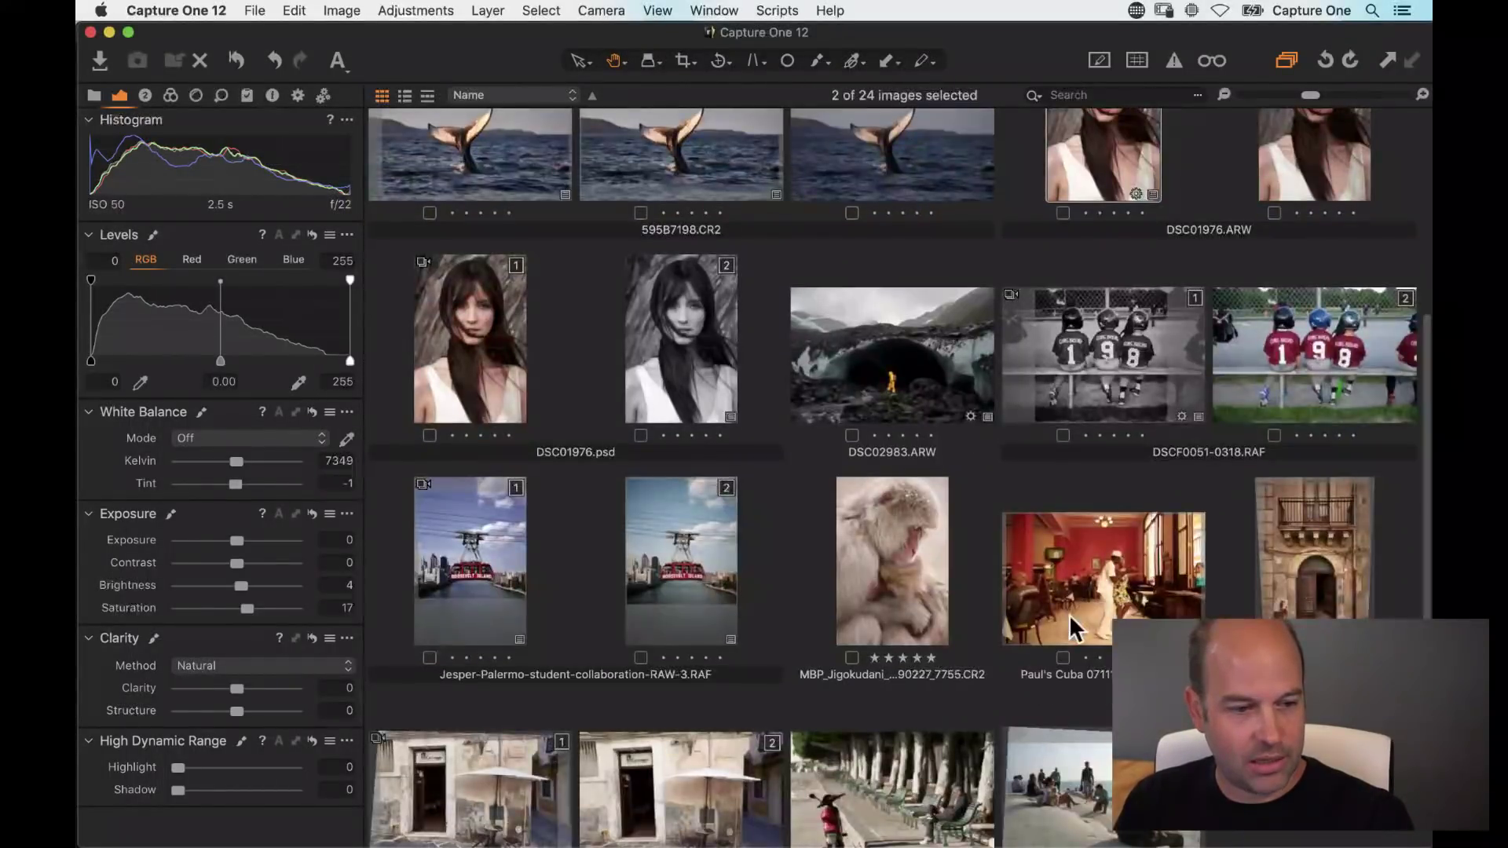
scroll(1076, 549, up, 2)
super+click(691, 314)
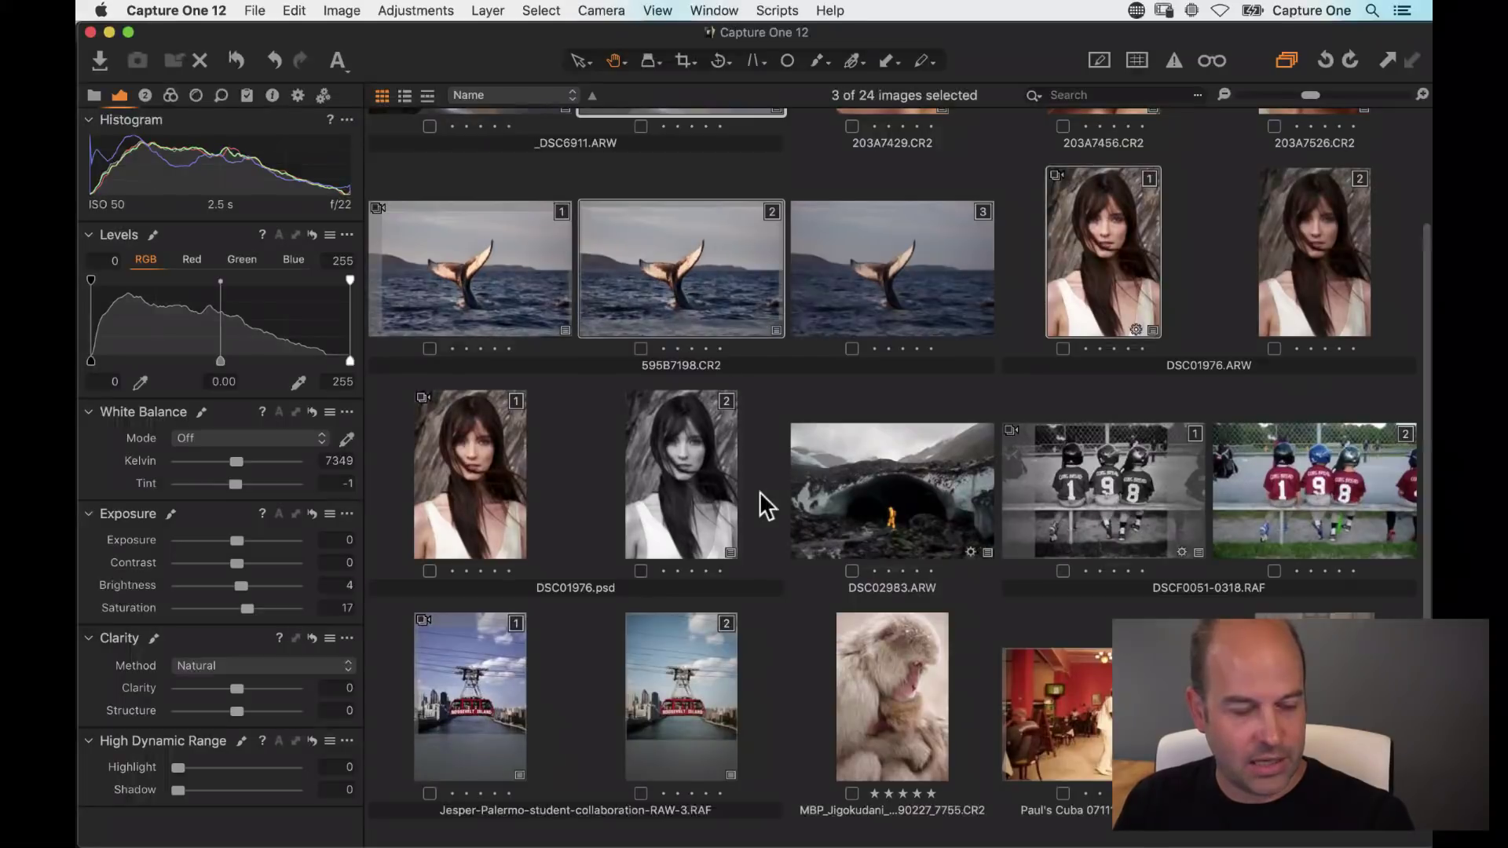
scroll(760, 491, down, 3)
scroll(753, 506, down, 2)
super+click(906, 318)
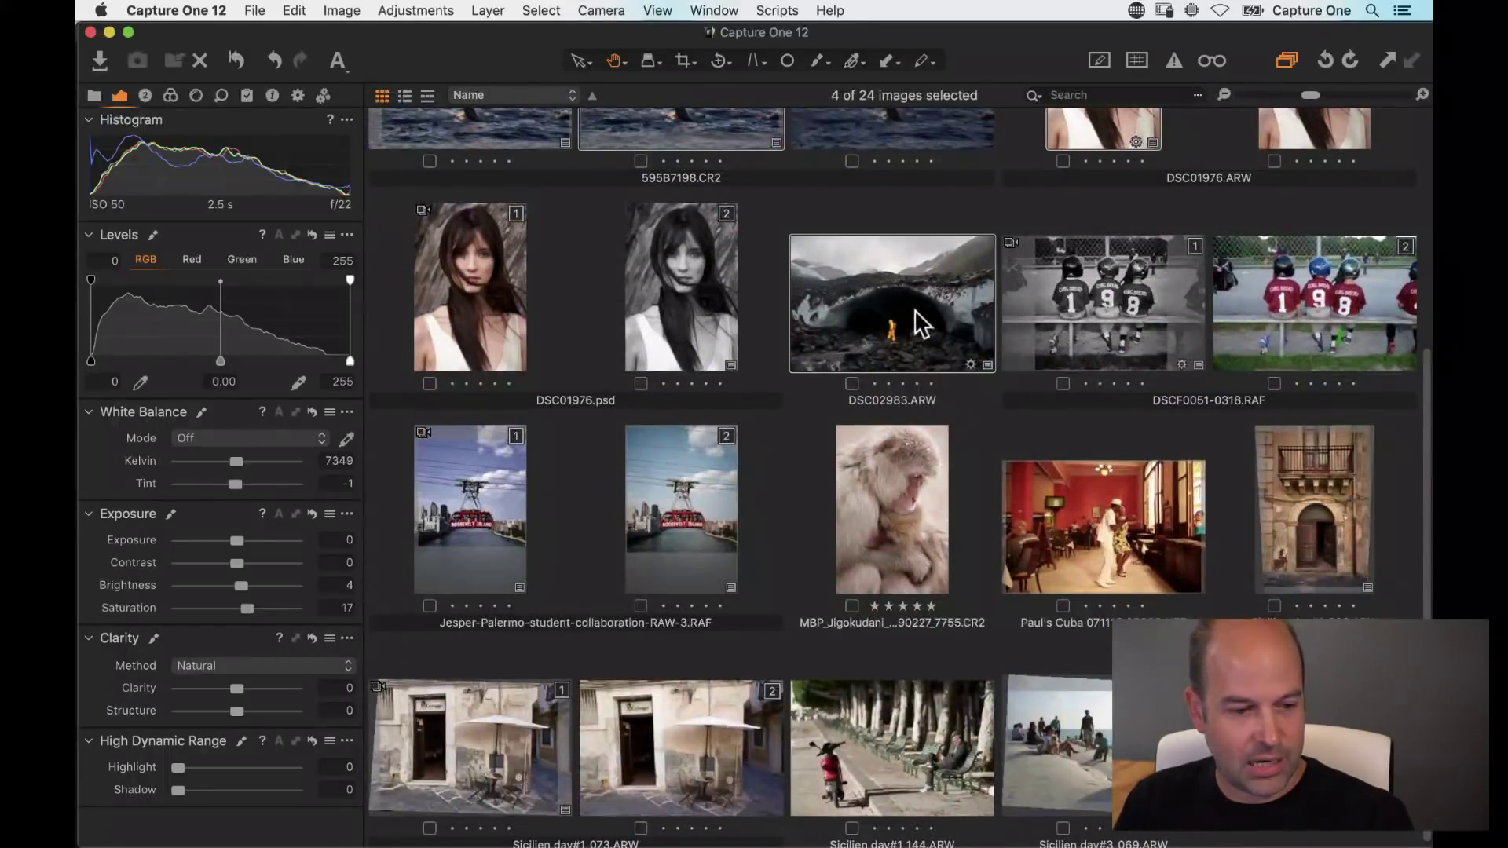
super+click(698, 495)
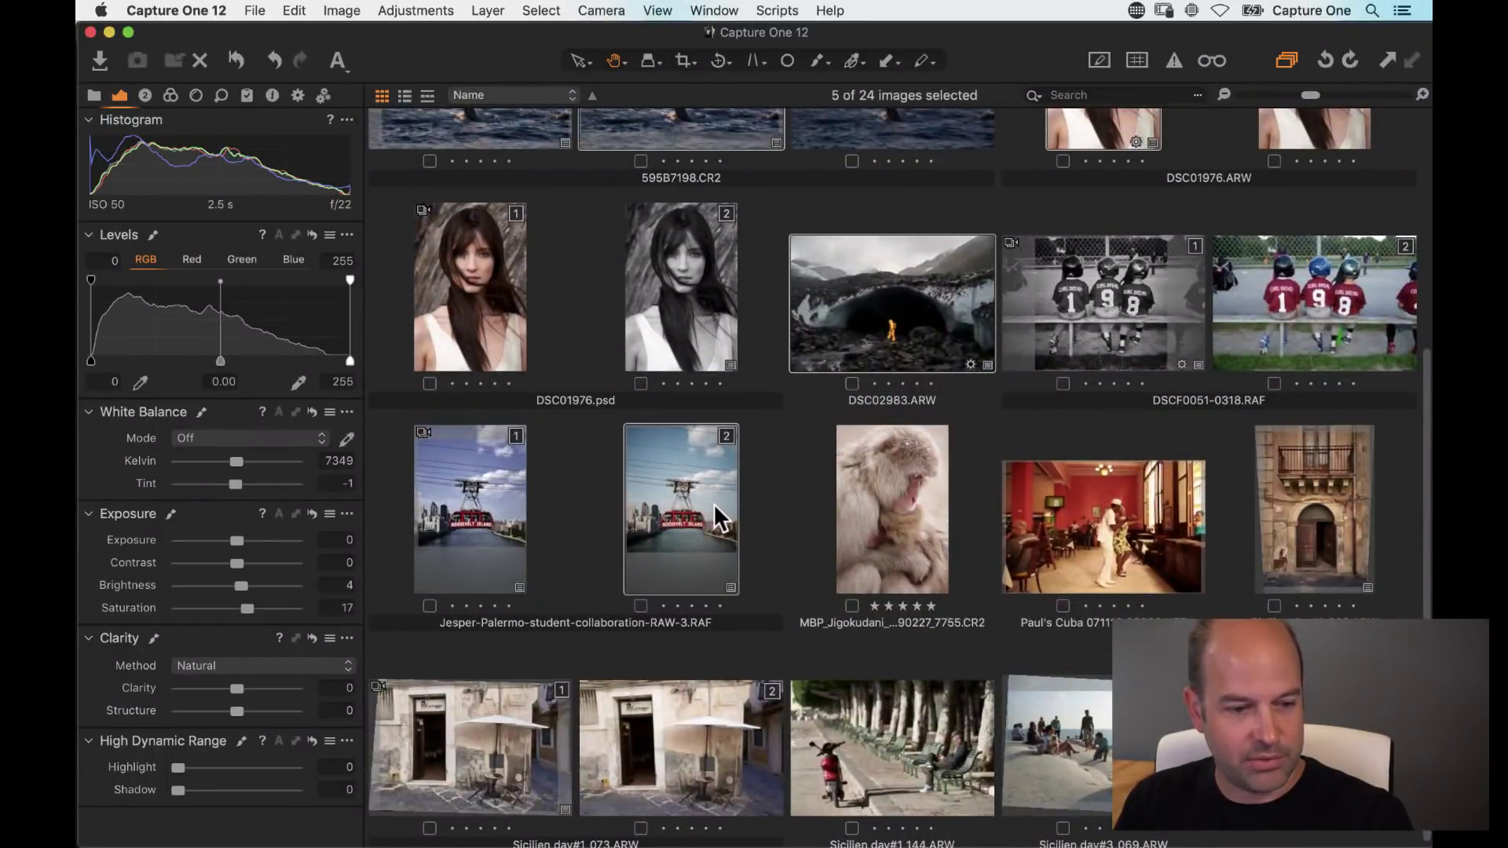
key(super+b)
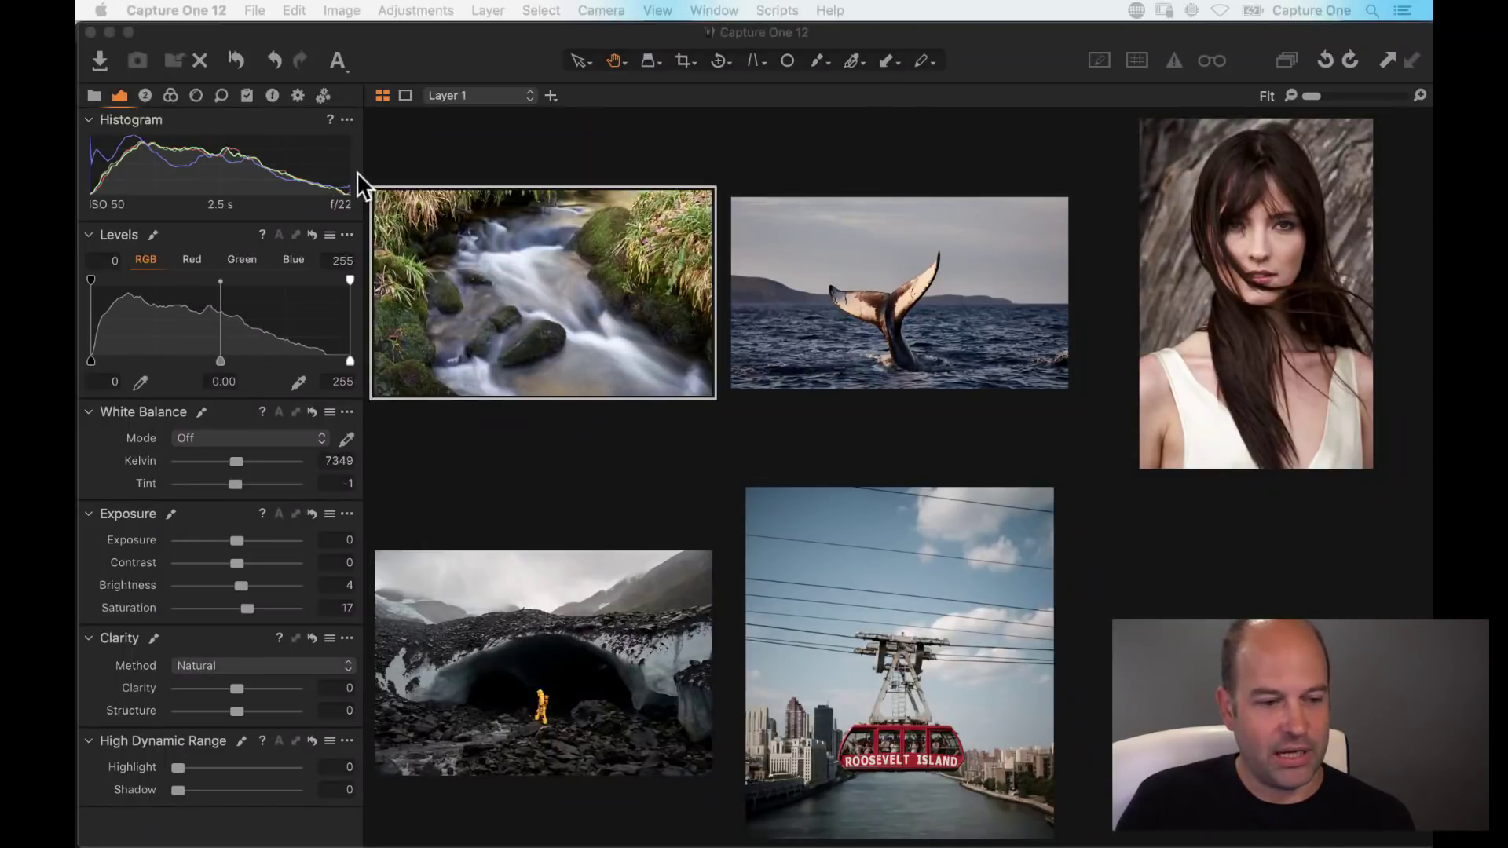
Step: Review the mask drawing and mask display options available for the stream photo's Layer 1
click(116, 94)
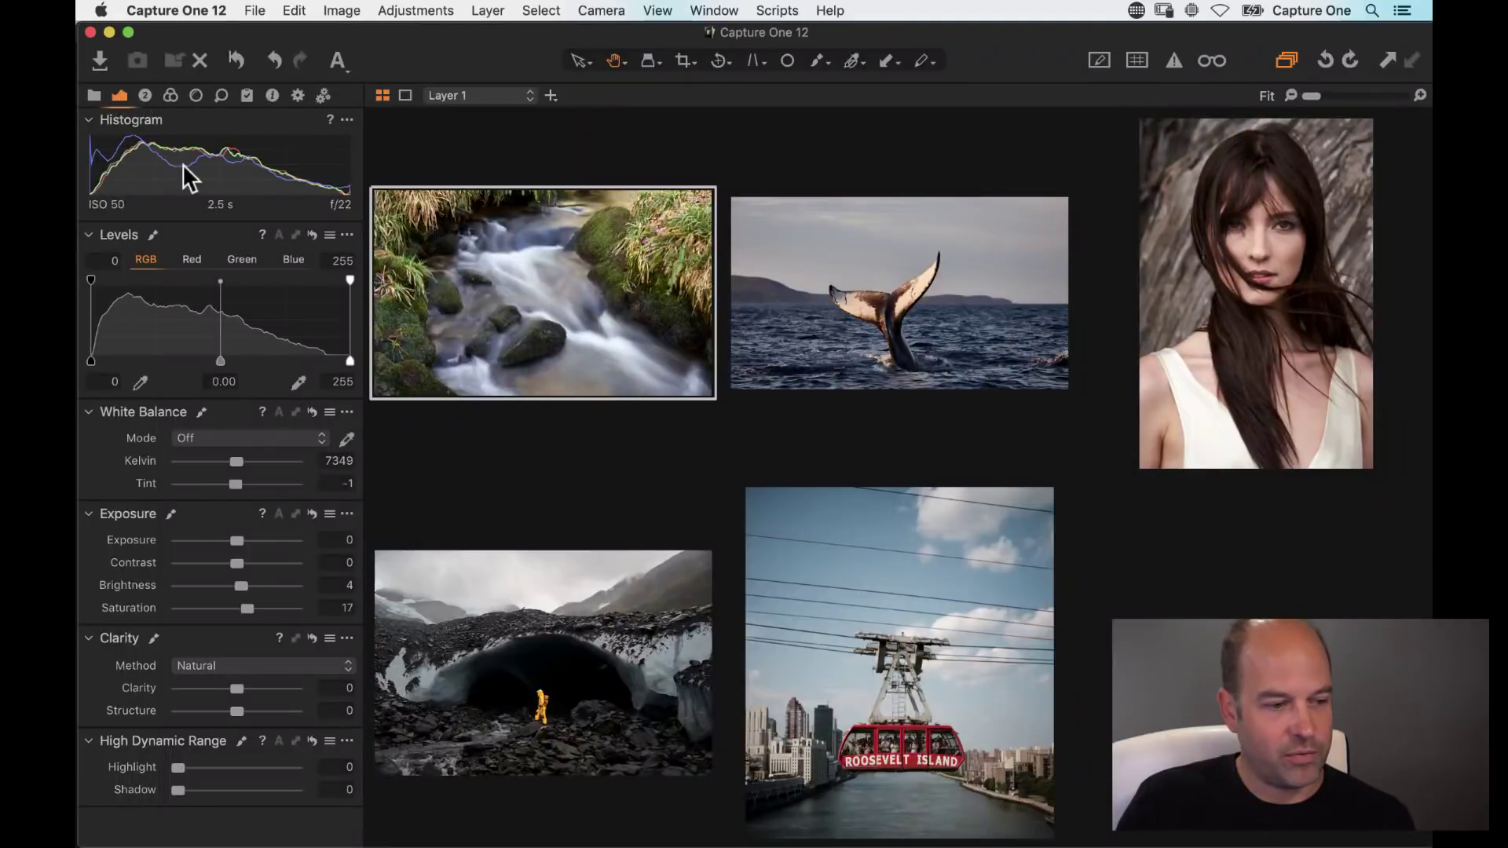
click(144, 95)
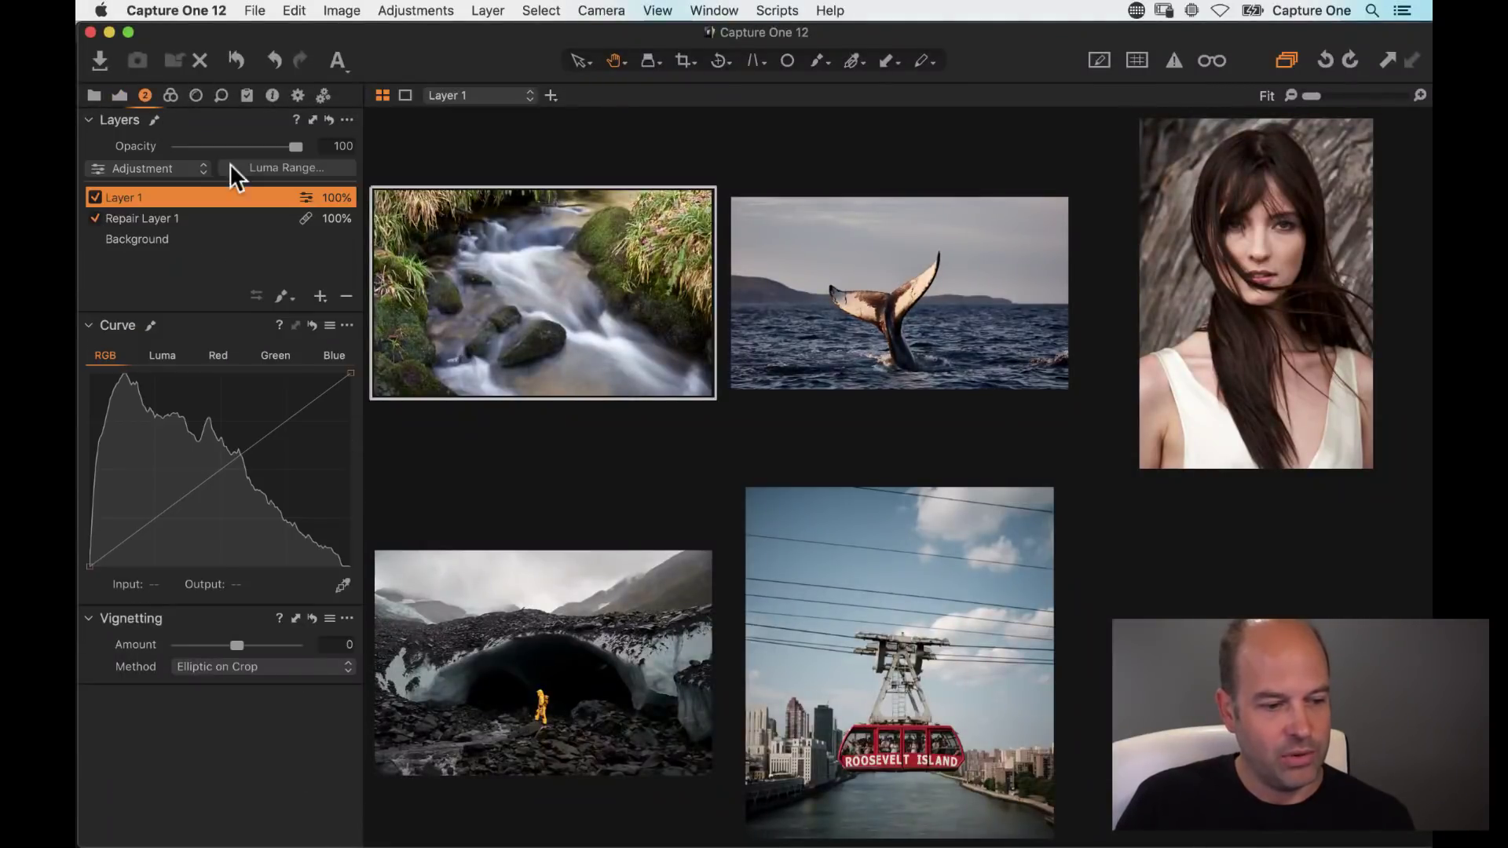
click(291, 299)
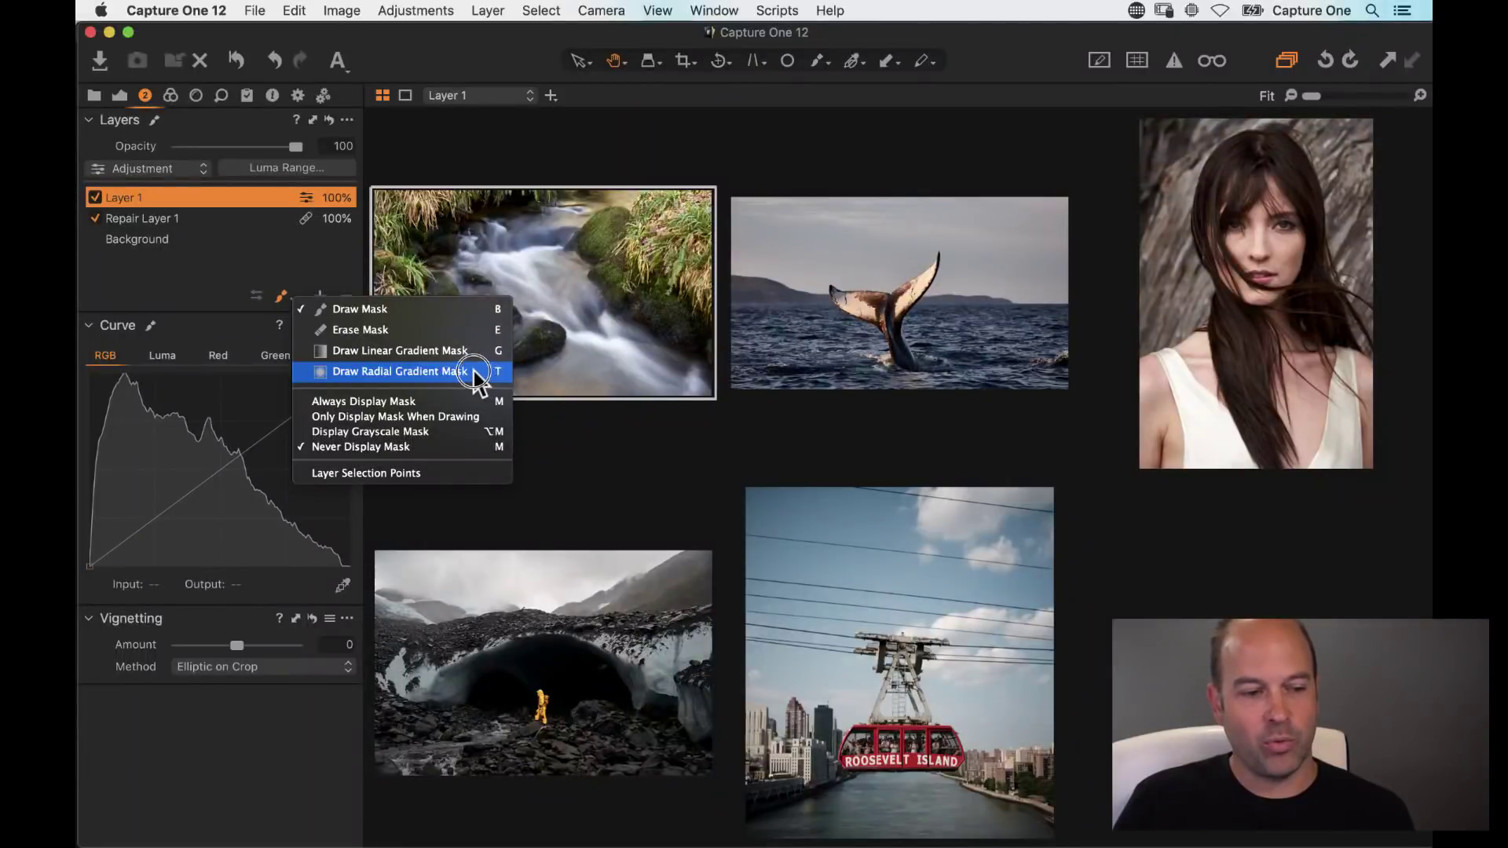
click(206, 286)
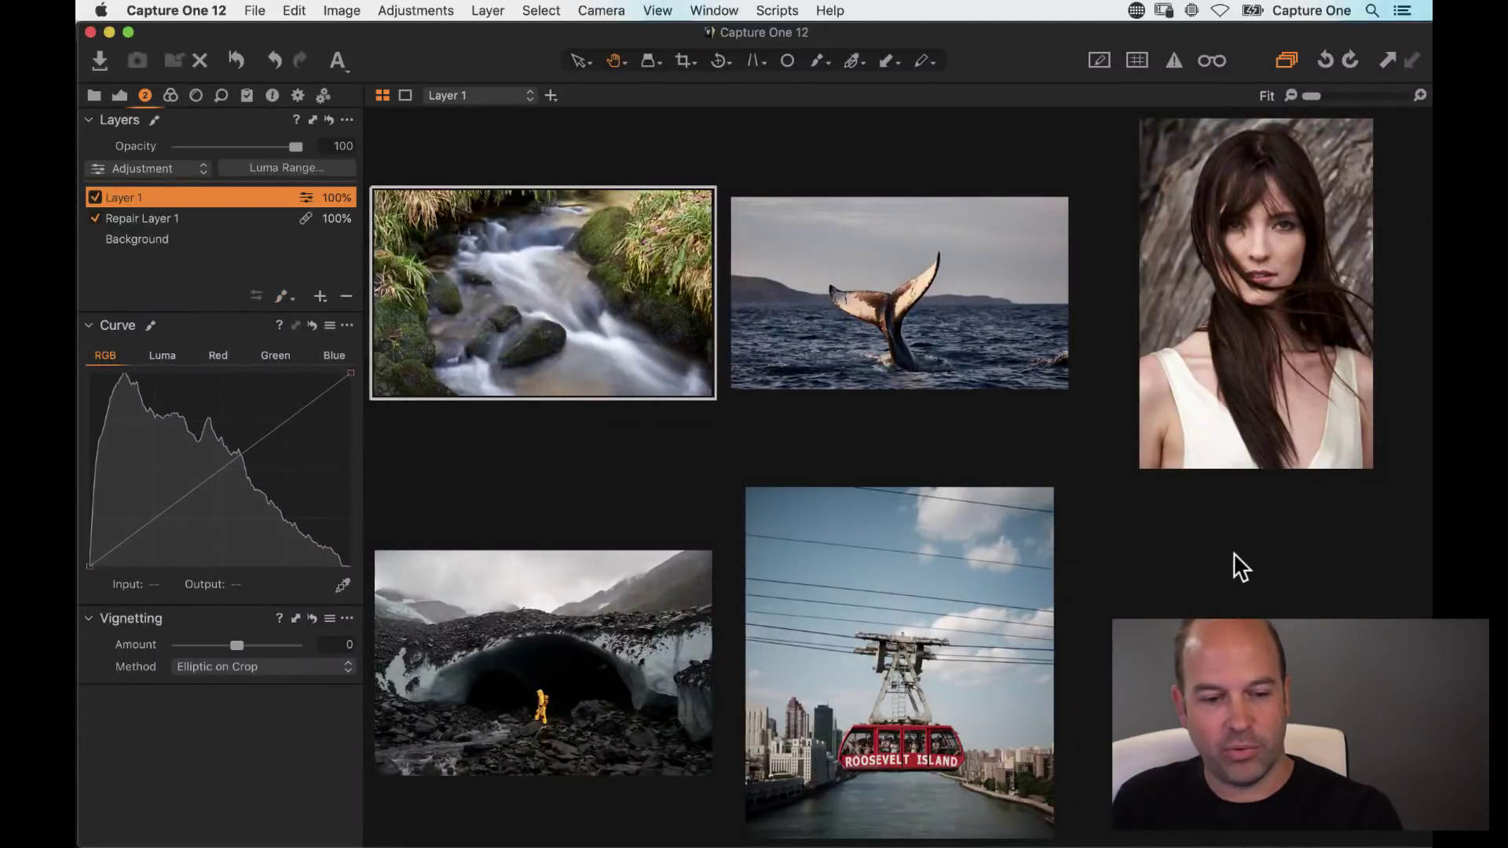
Step: Display only stream photo variant 2 in the viewer and add a new empty adjustment layer to it
key(super+alt+v)
click(691, 220)
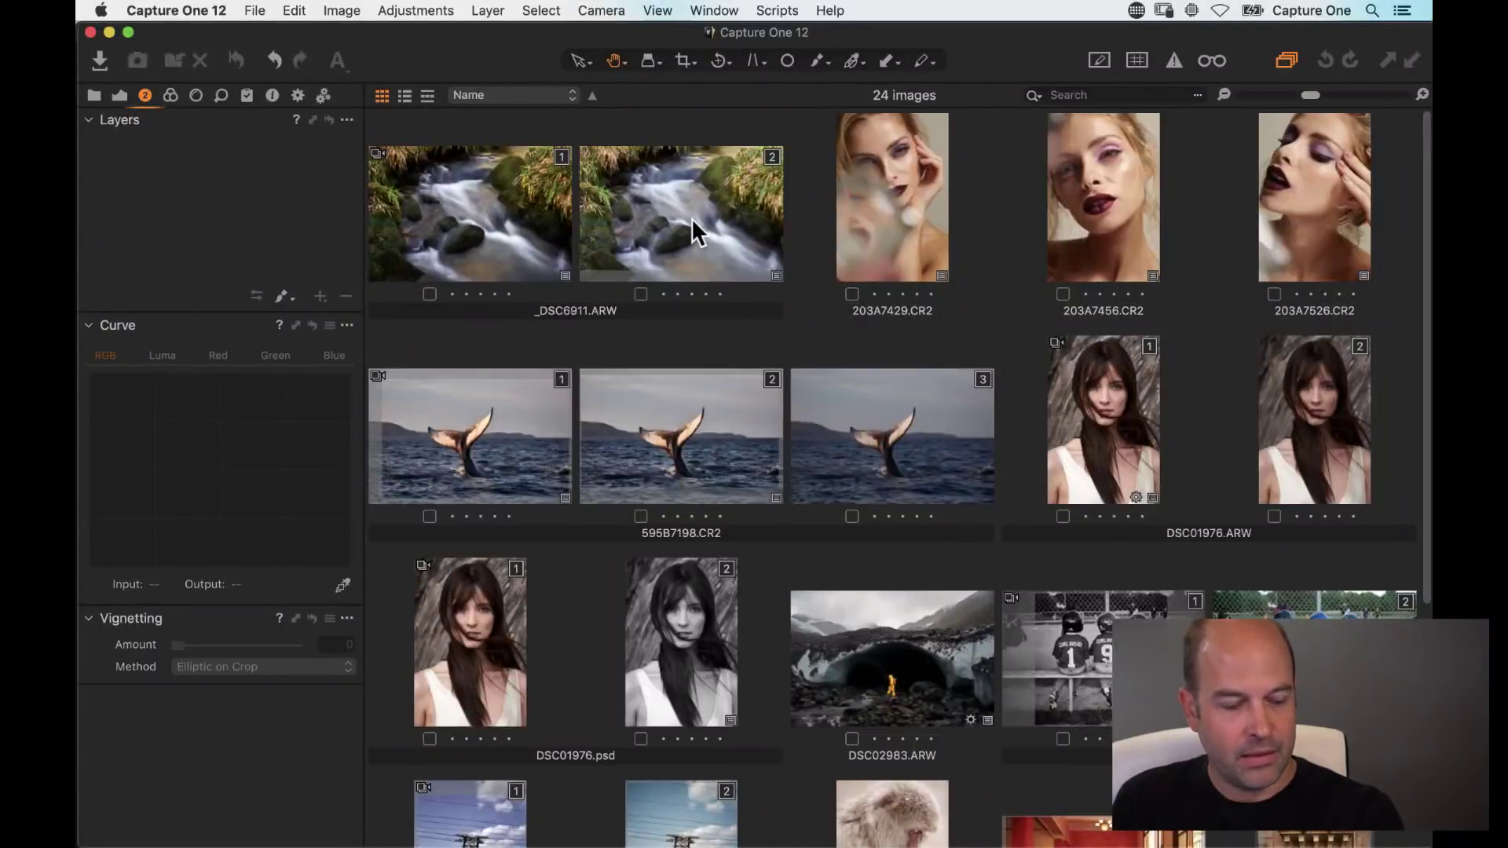
key(super+alt+v)
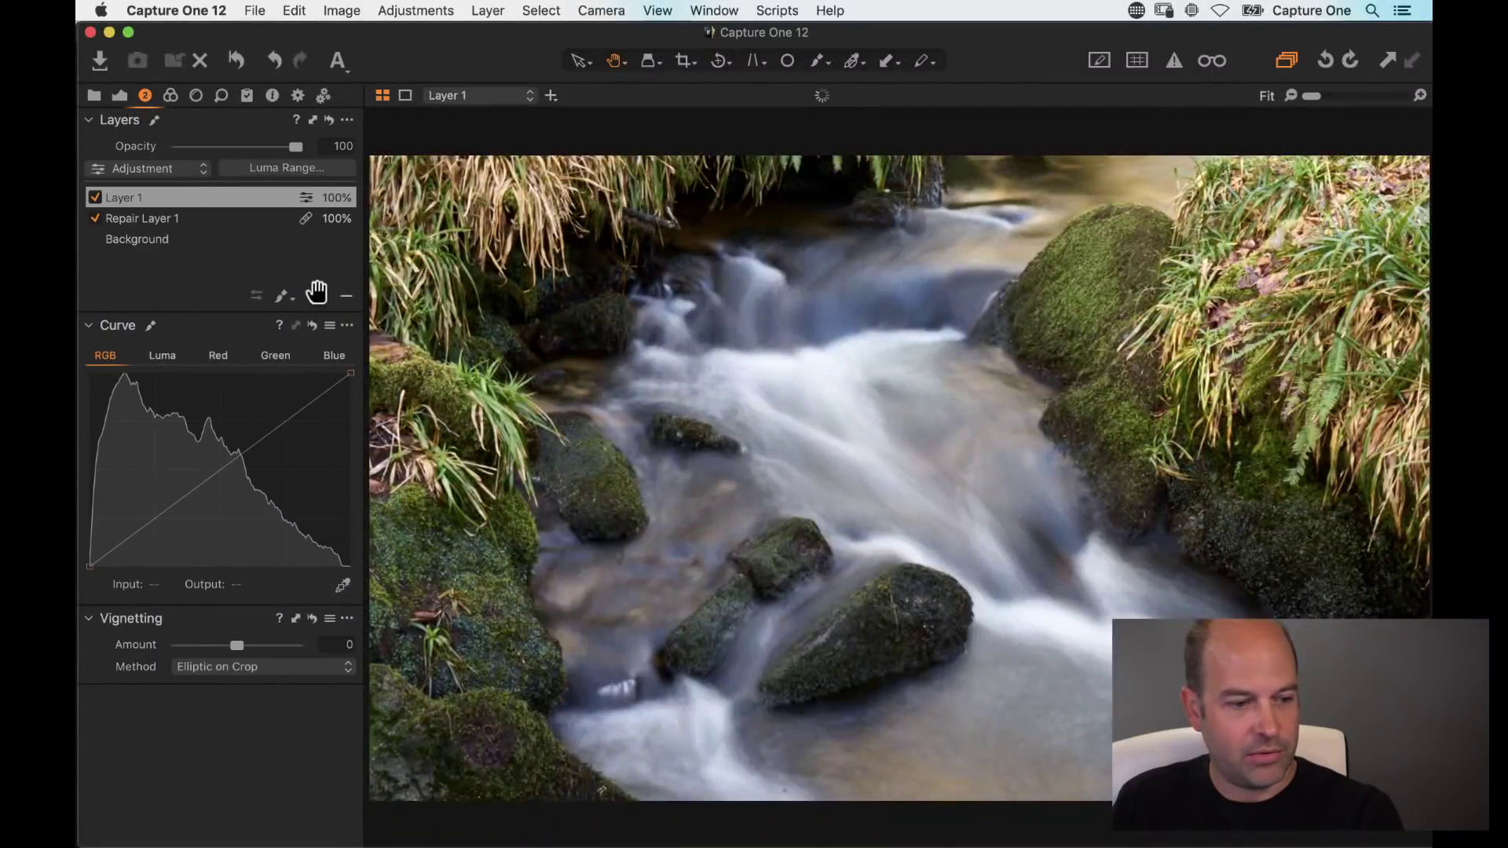
click(320, 295)
Step: Draw a radial gradient mask centred over the stream on Layer 2, reshape its position and falloff, and check the mask overlay
click(285, 297)
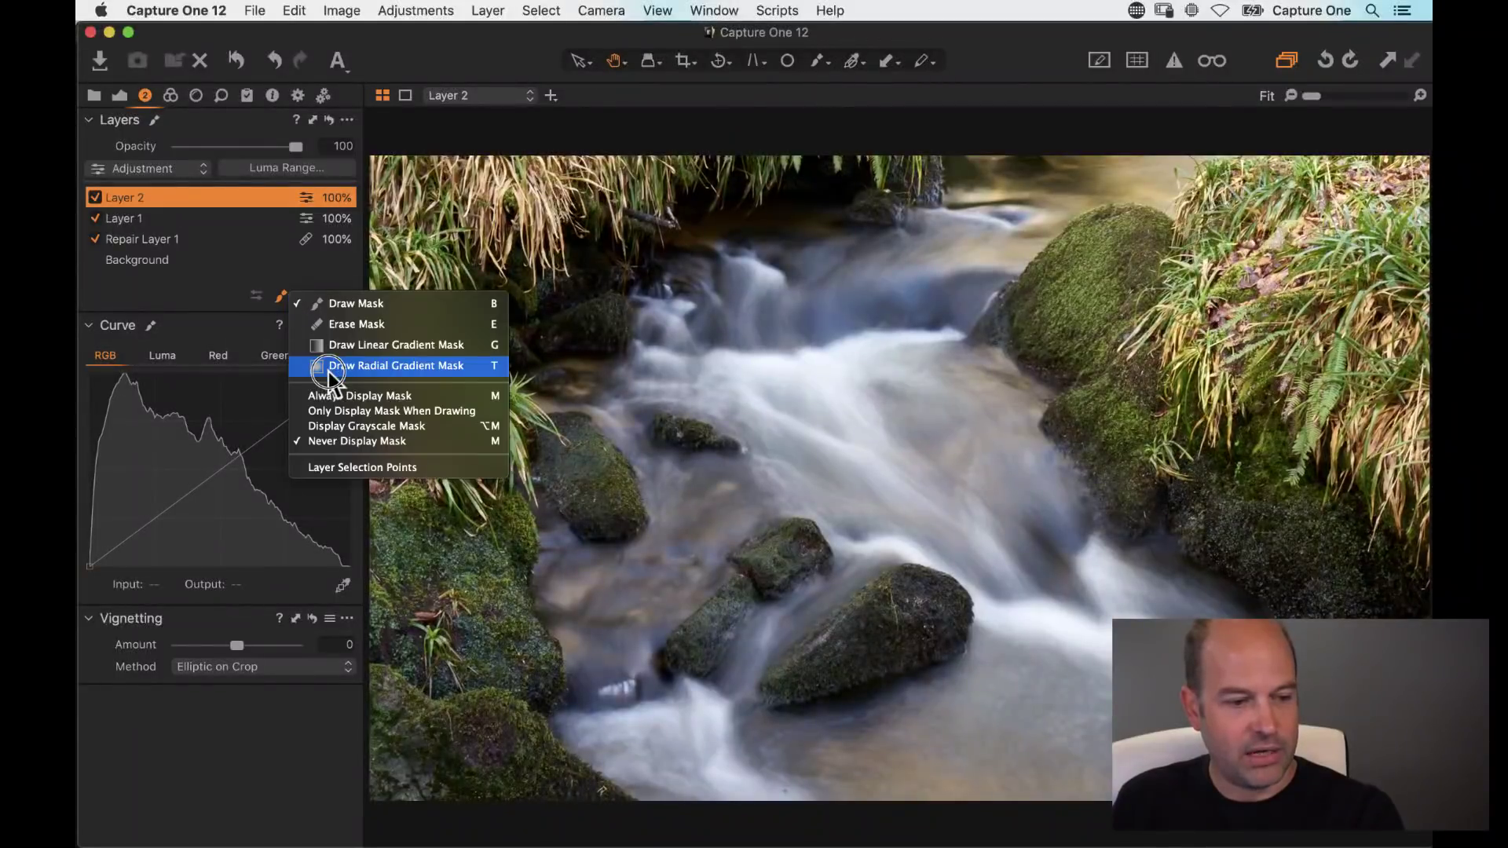
click(396, 365)
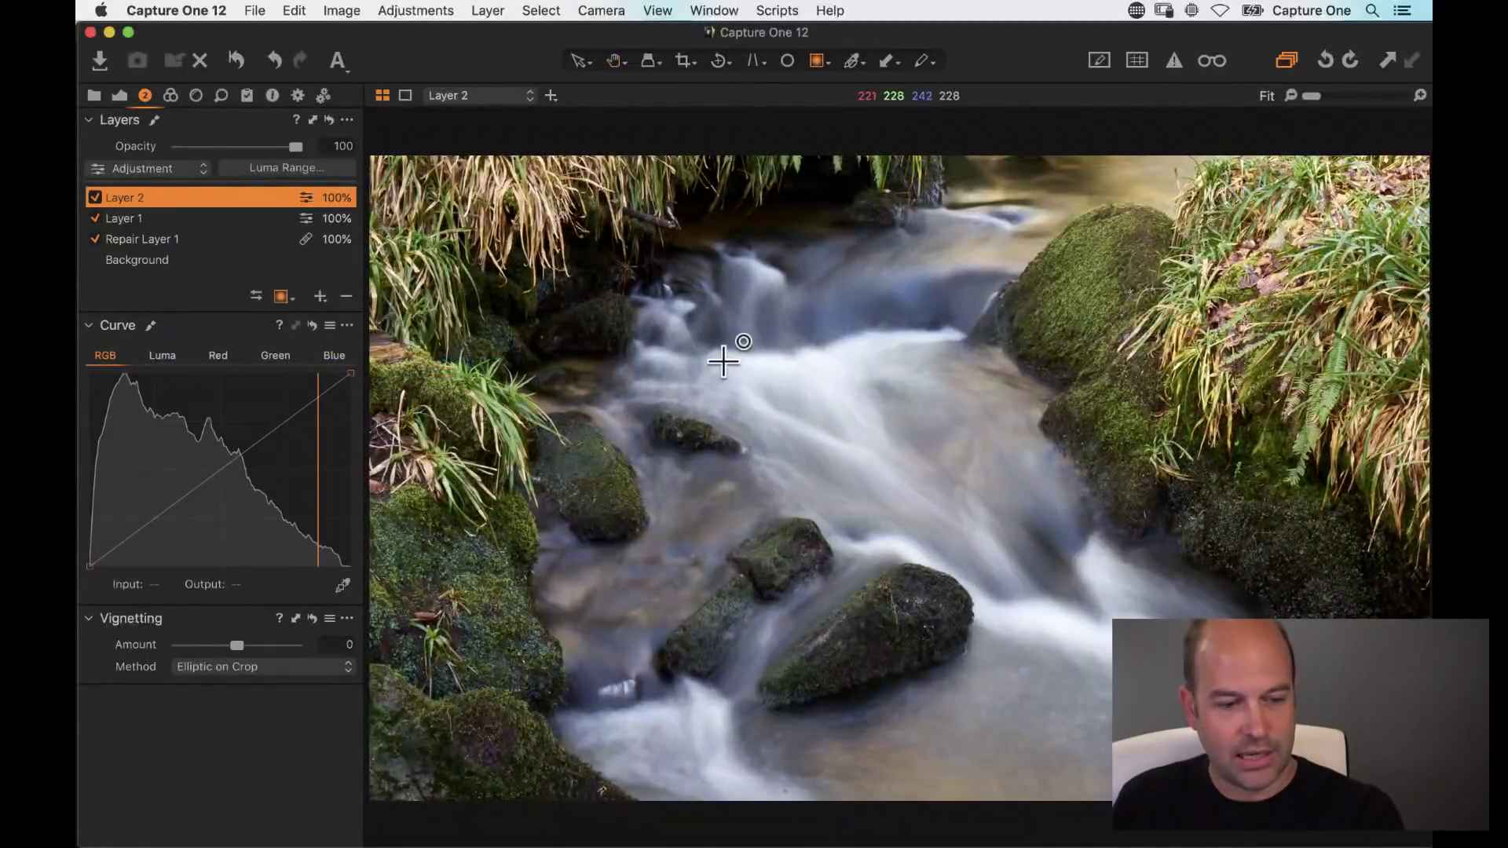
drag(697, 355, 1115, 356)
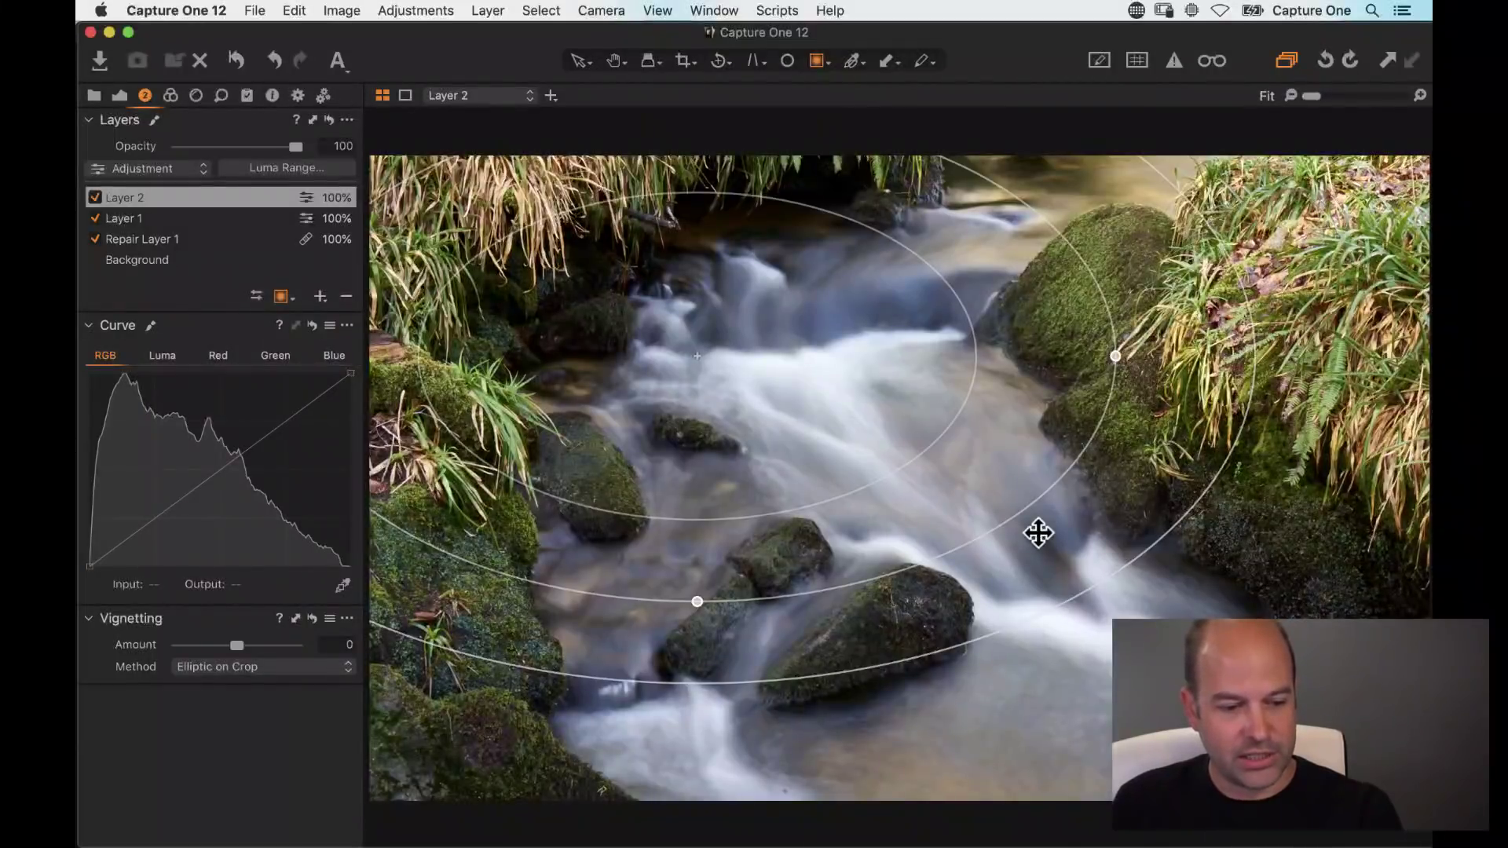
drag(701, 627, 700, 633)
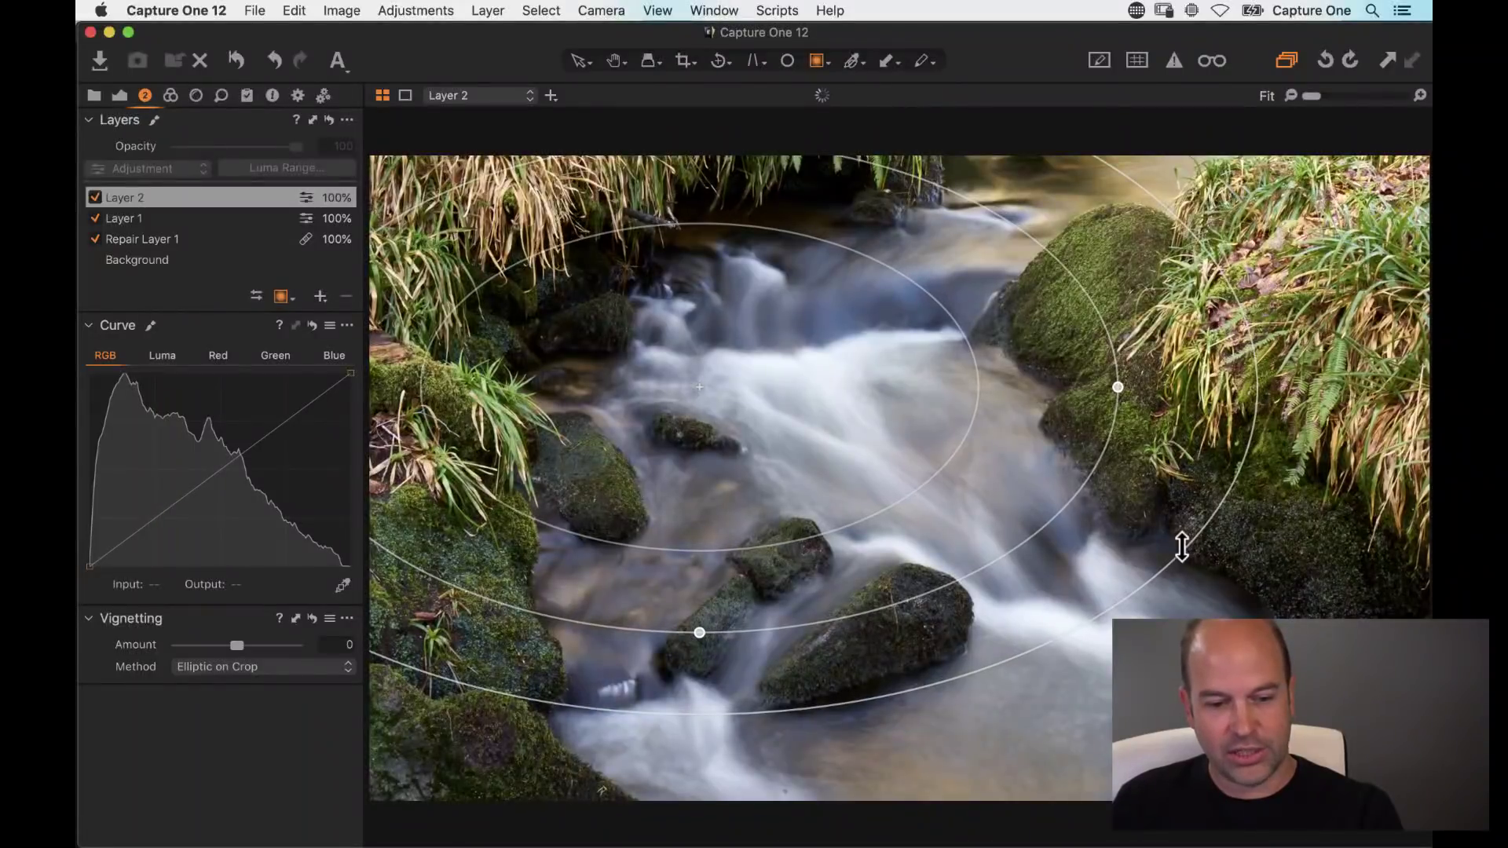
drag(1184, 548, 1292, 589)
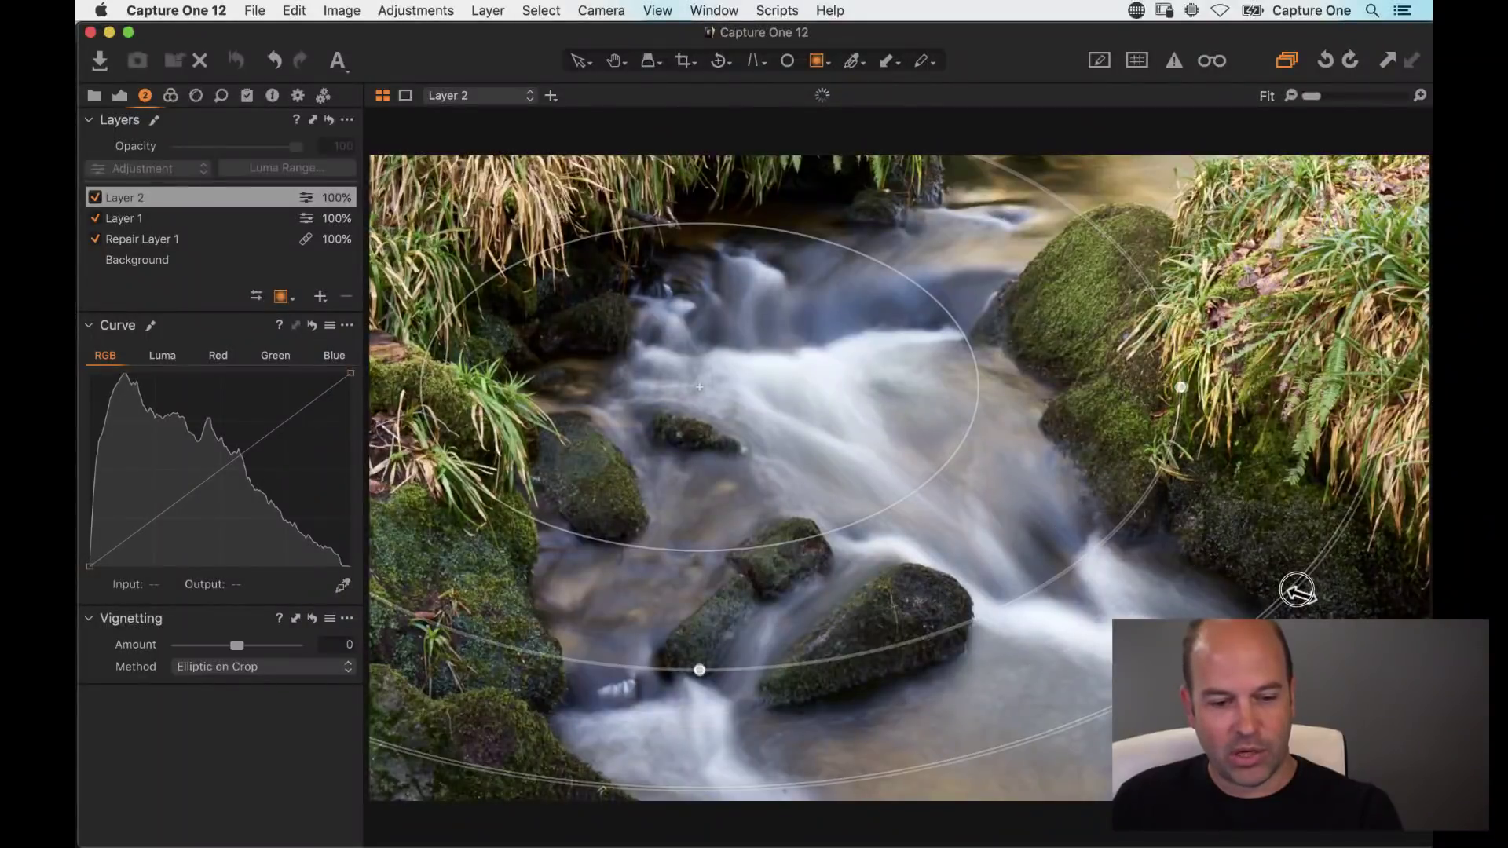
drag(1145, 487, 1174, 396)
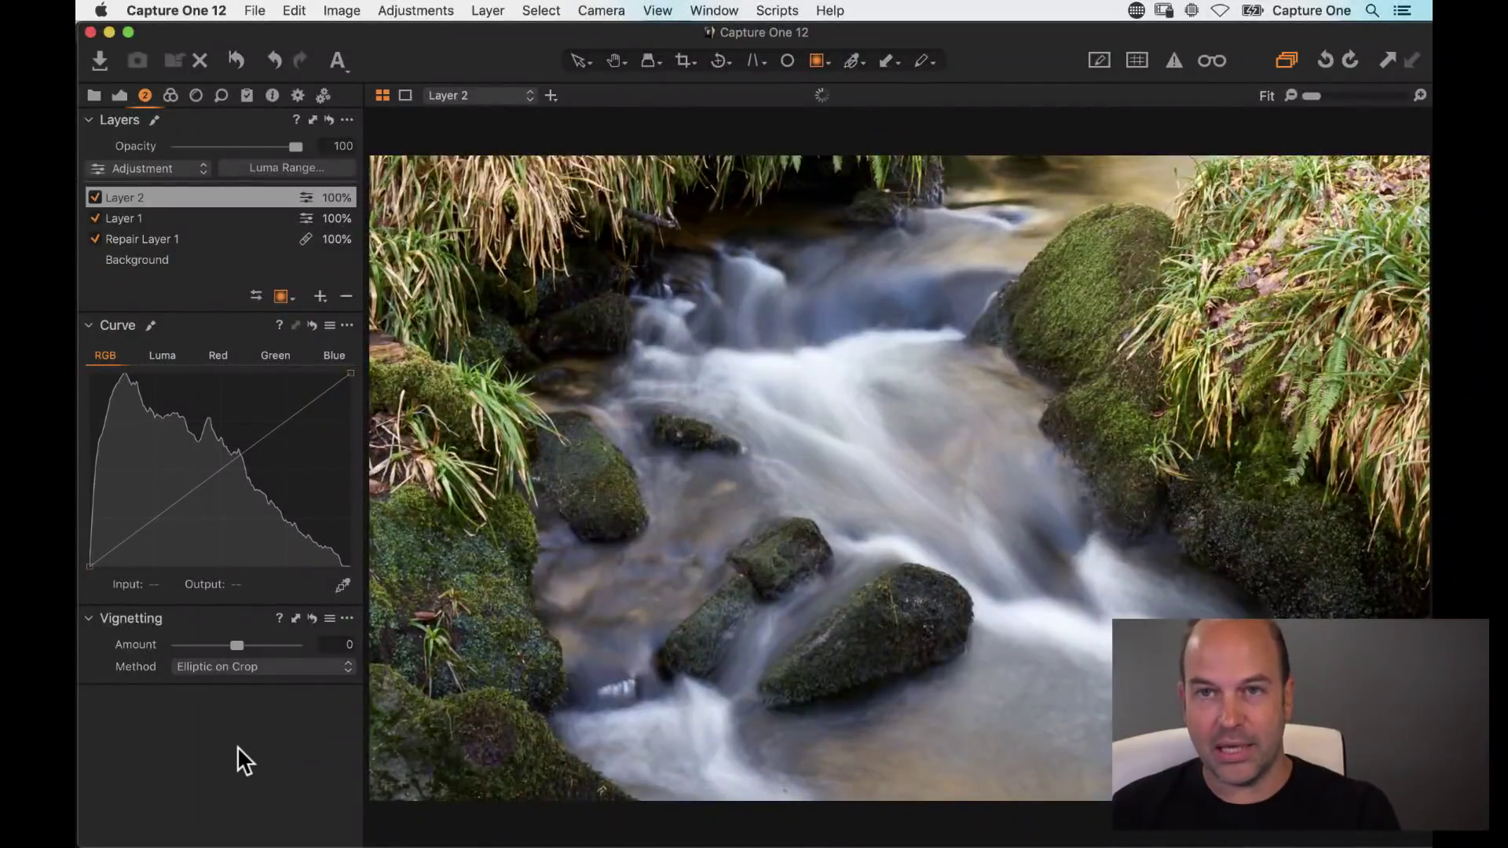
key(m)
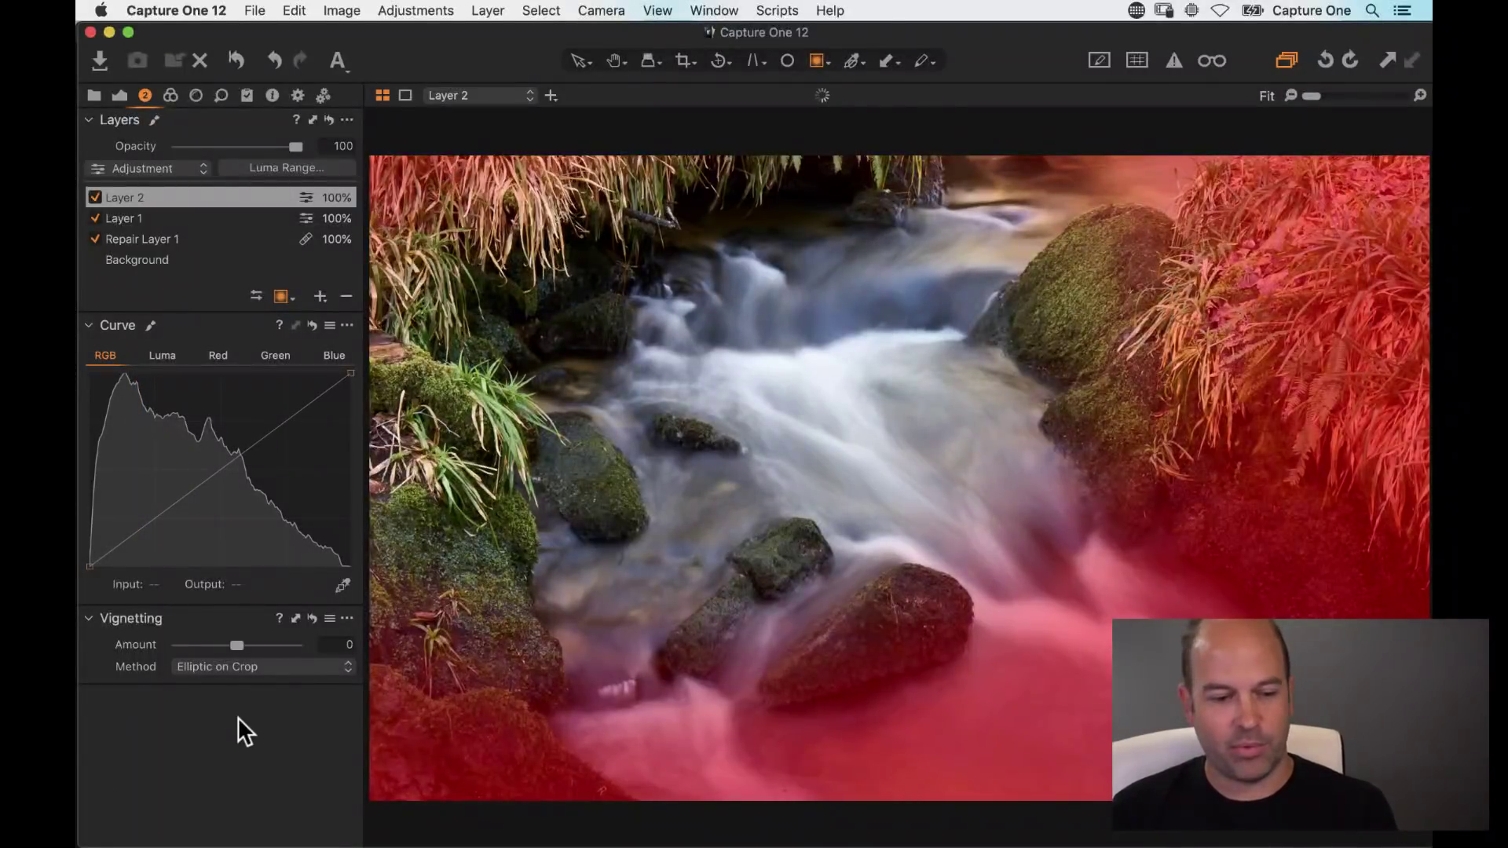
key(m)
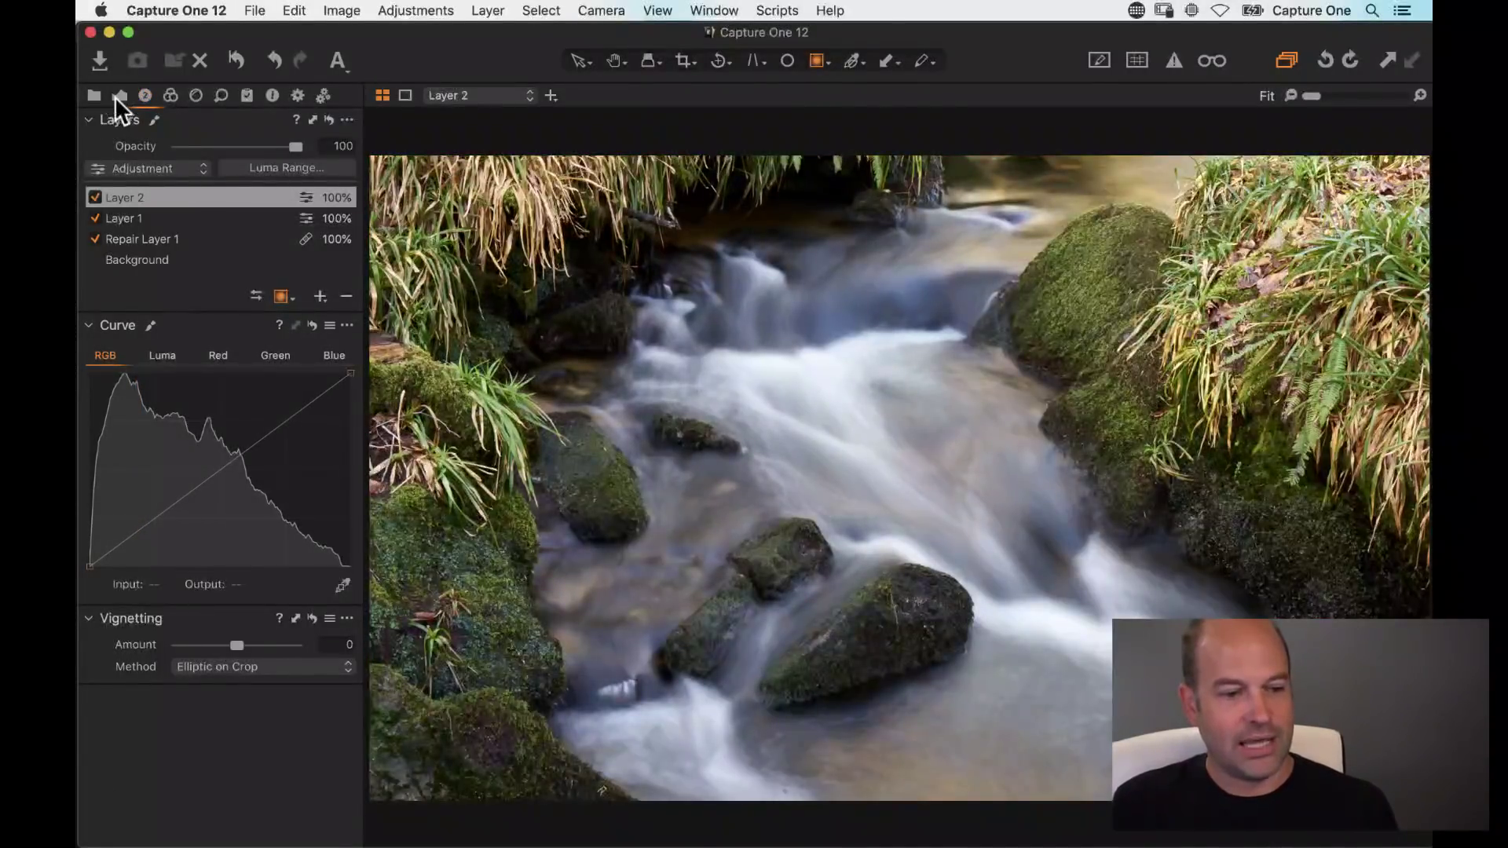
Step: Try darkening the area outside the radial mask by lowering the Exposure of Layer 2
click(118, 96)
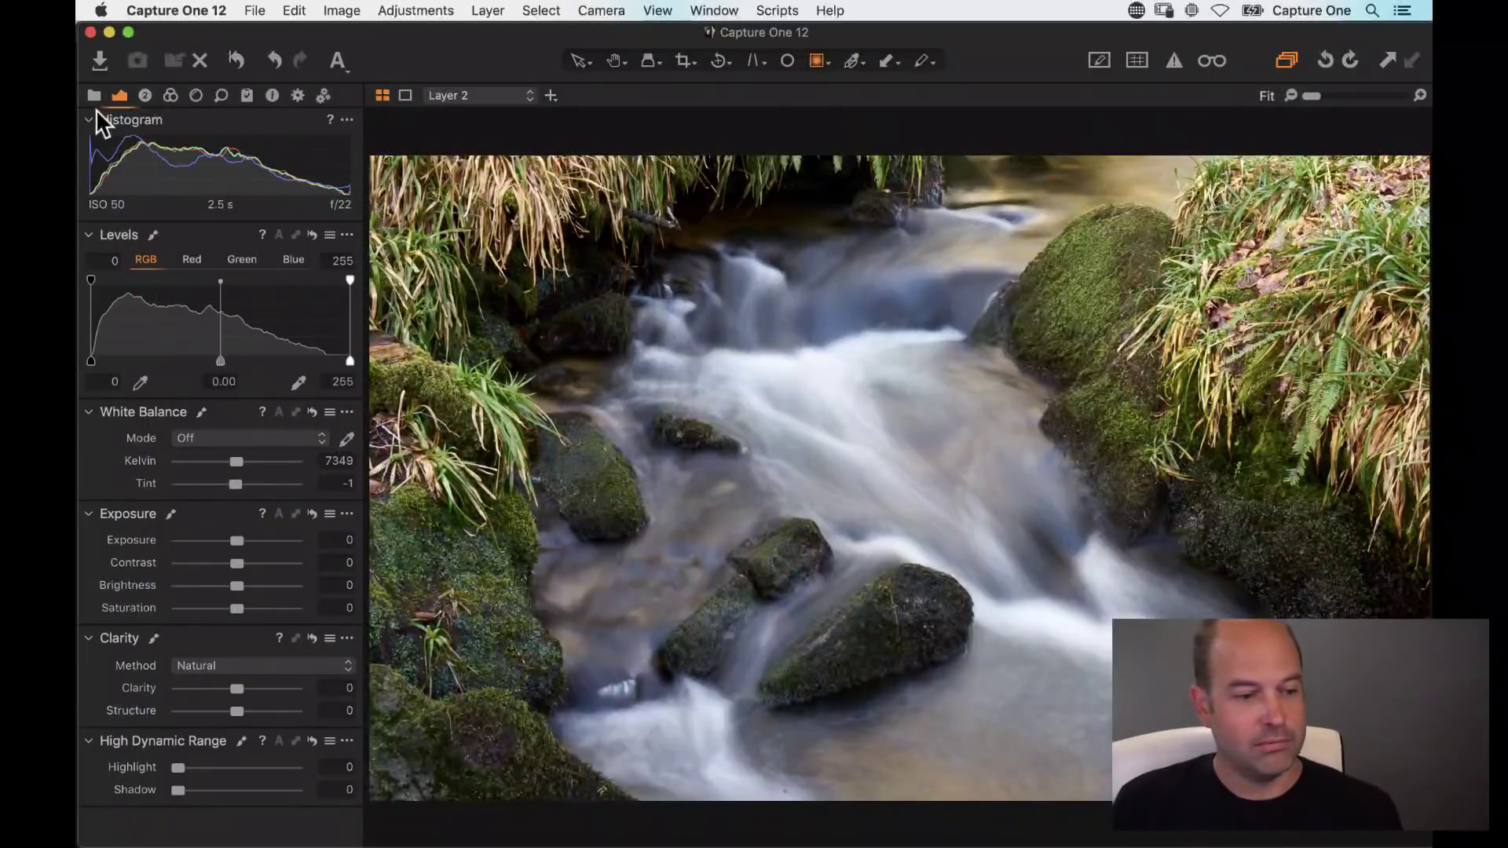
drag(235, 540, 224, 541)
double_click(225, 540)
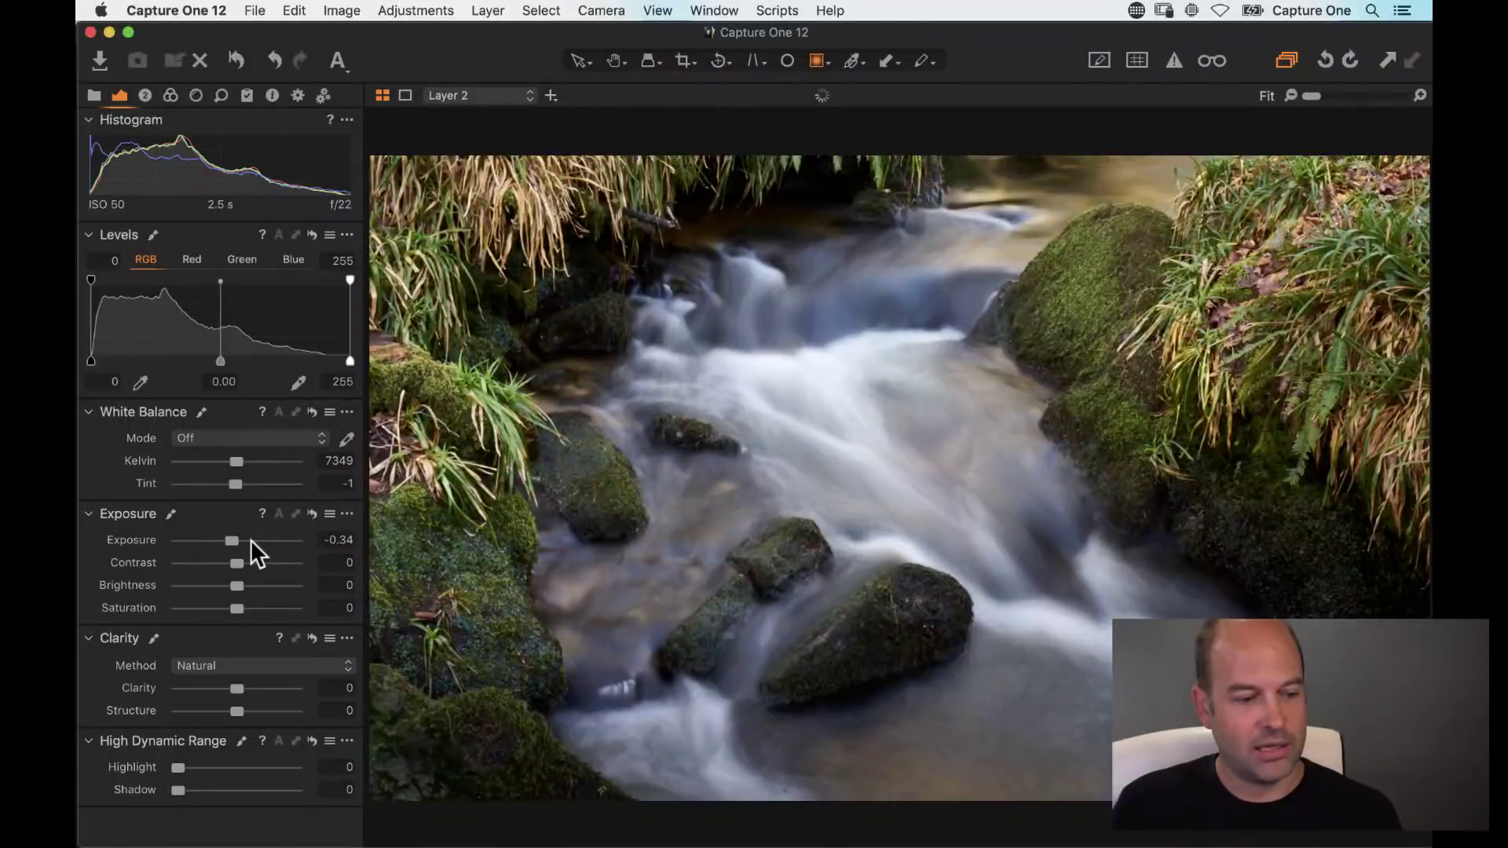
mouse_move(243, 611)
mouse_down()
mouse_move(128, 612)
mouse_move(246, 609)
mouse_up()
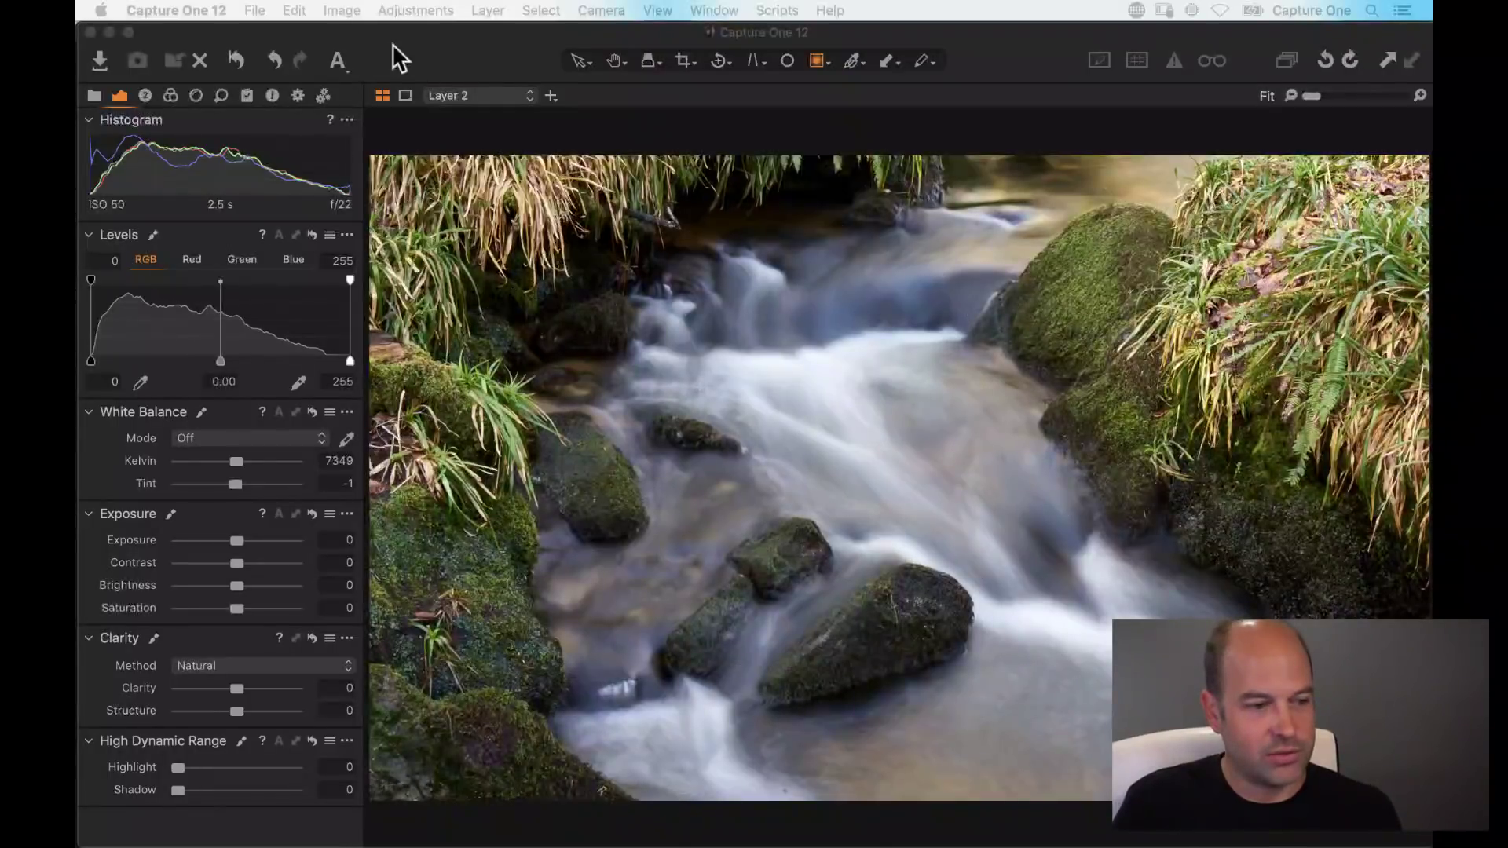
Step: Examine the sharpening and noise reduction settings of Layer 2 and of the Background layer
click(221, 95)
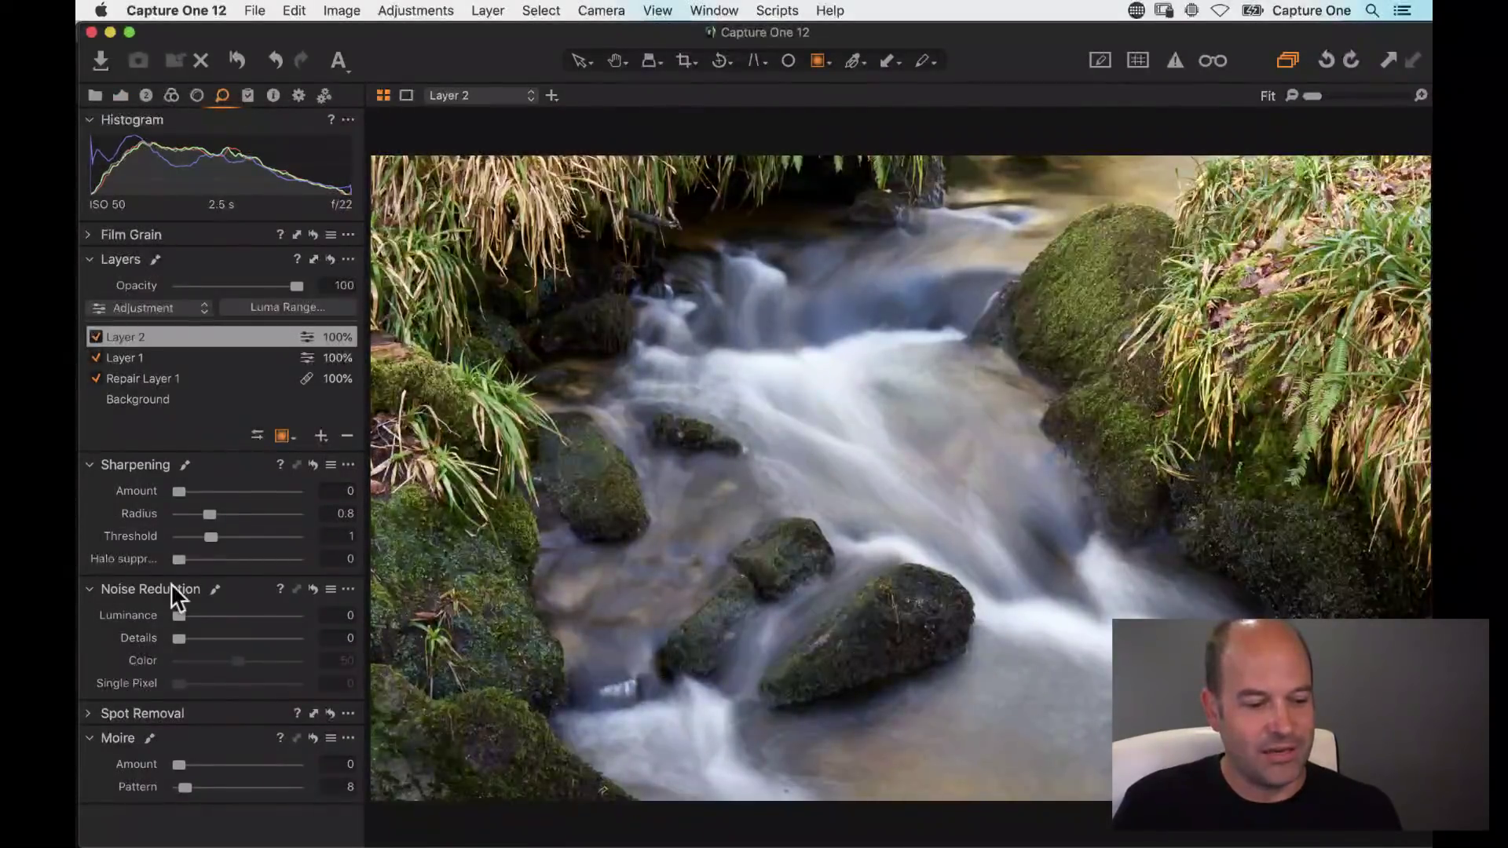
click(471, 95)
click(464, 143)
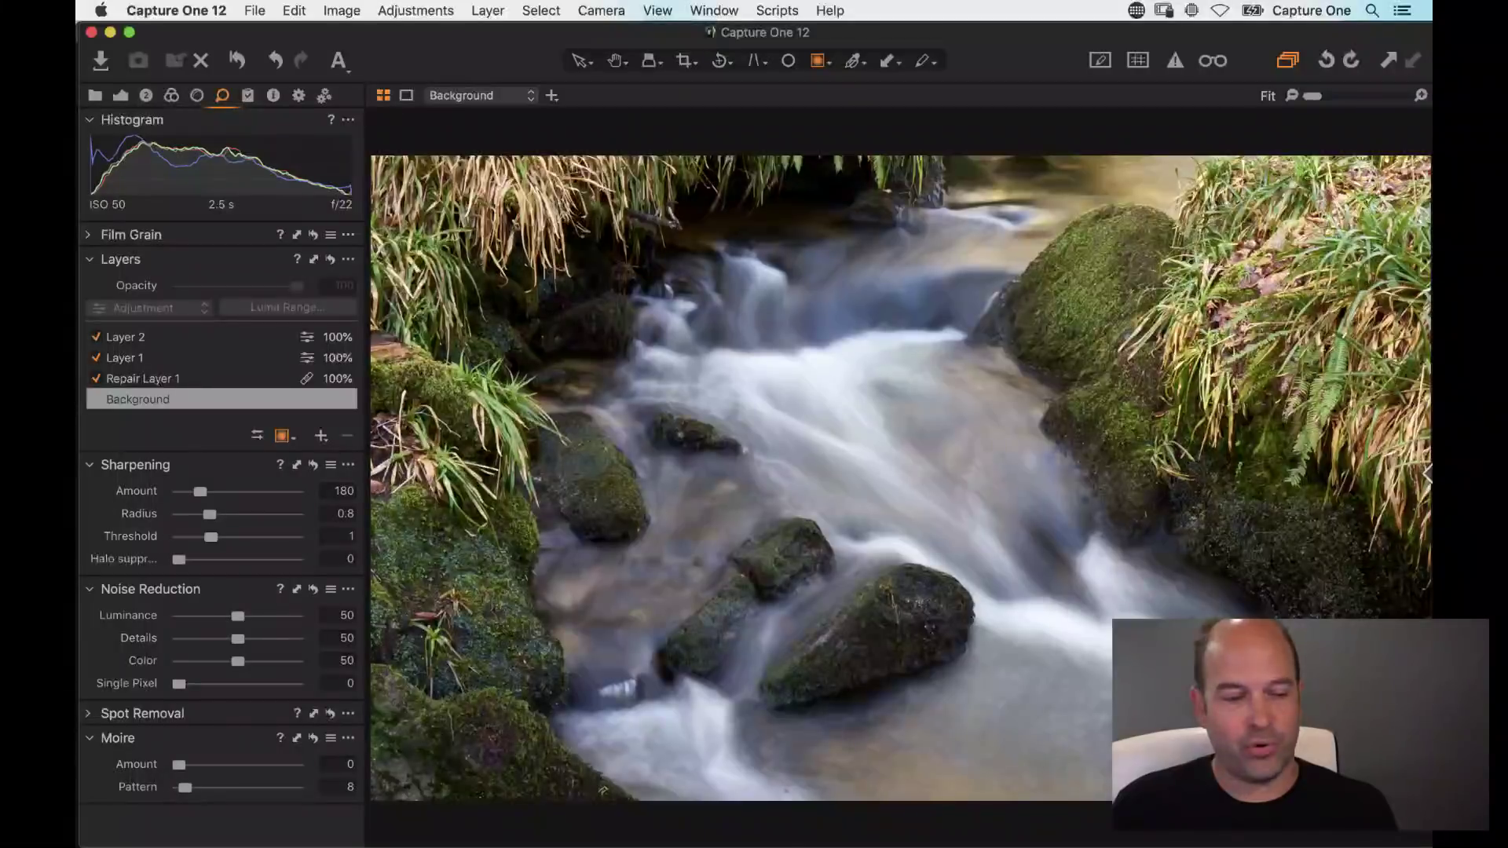
Step: Review the file settings and output sharpening options of the A3 300dpi Print ready recipe
click(299, 95)
click(192, 366)
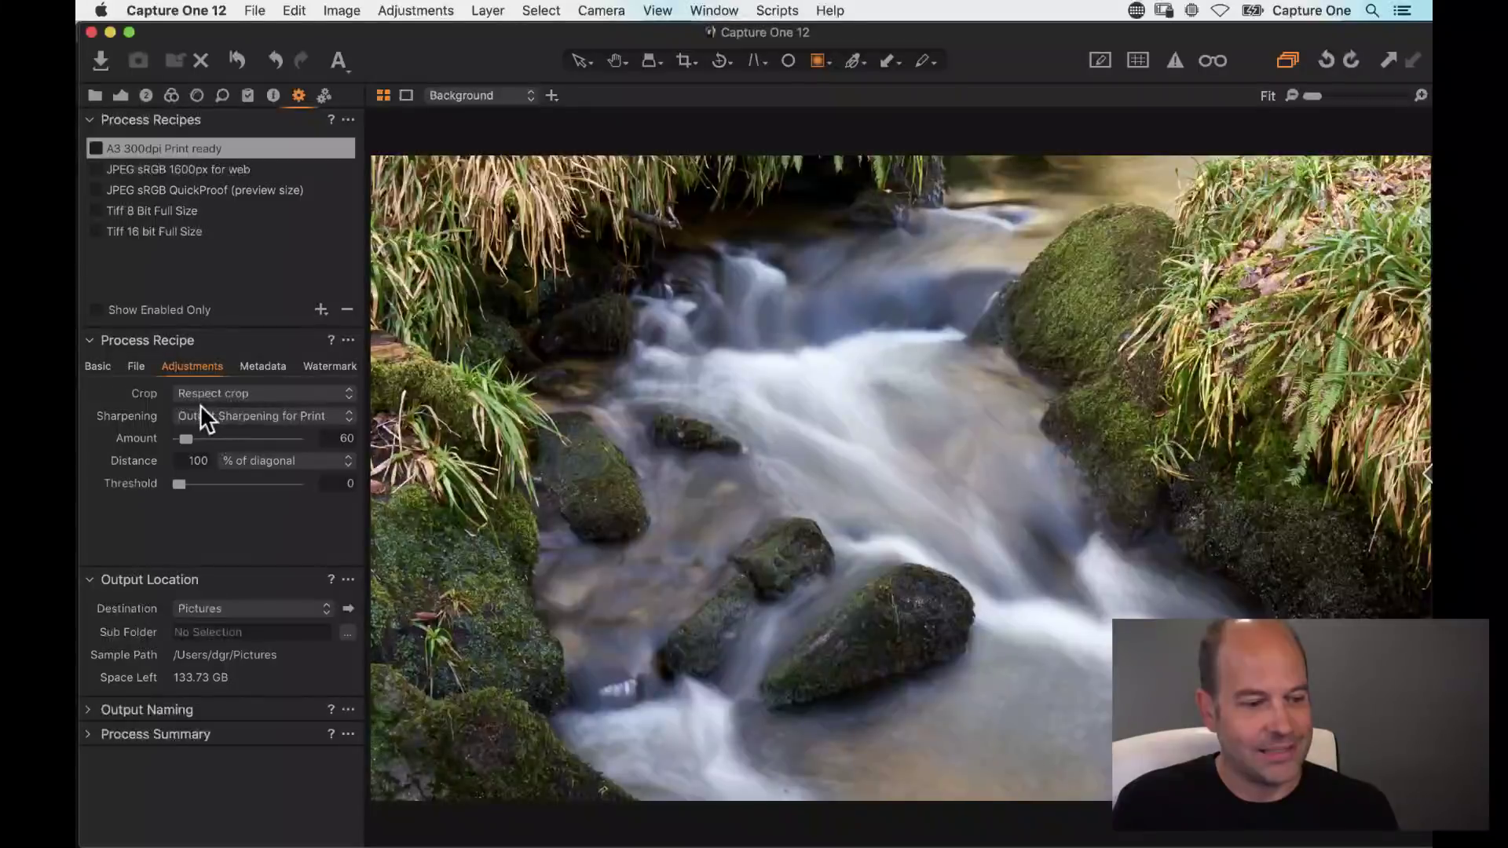
click(136, 366)
click(193, 366)
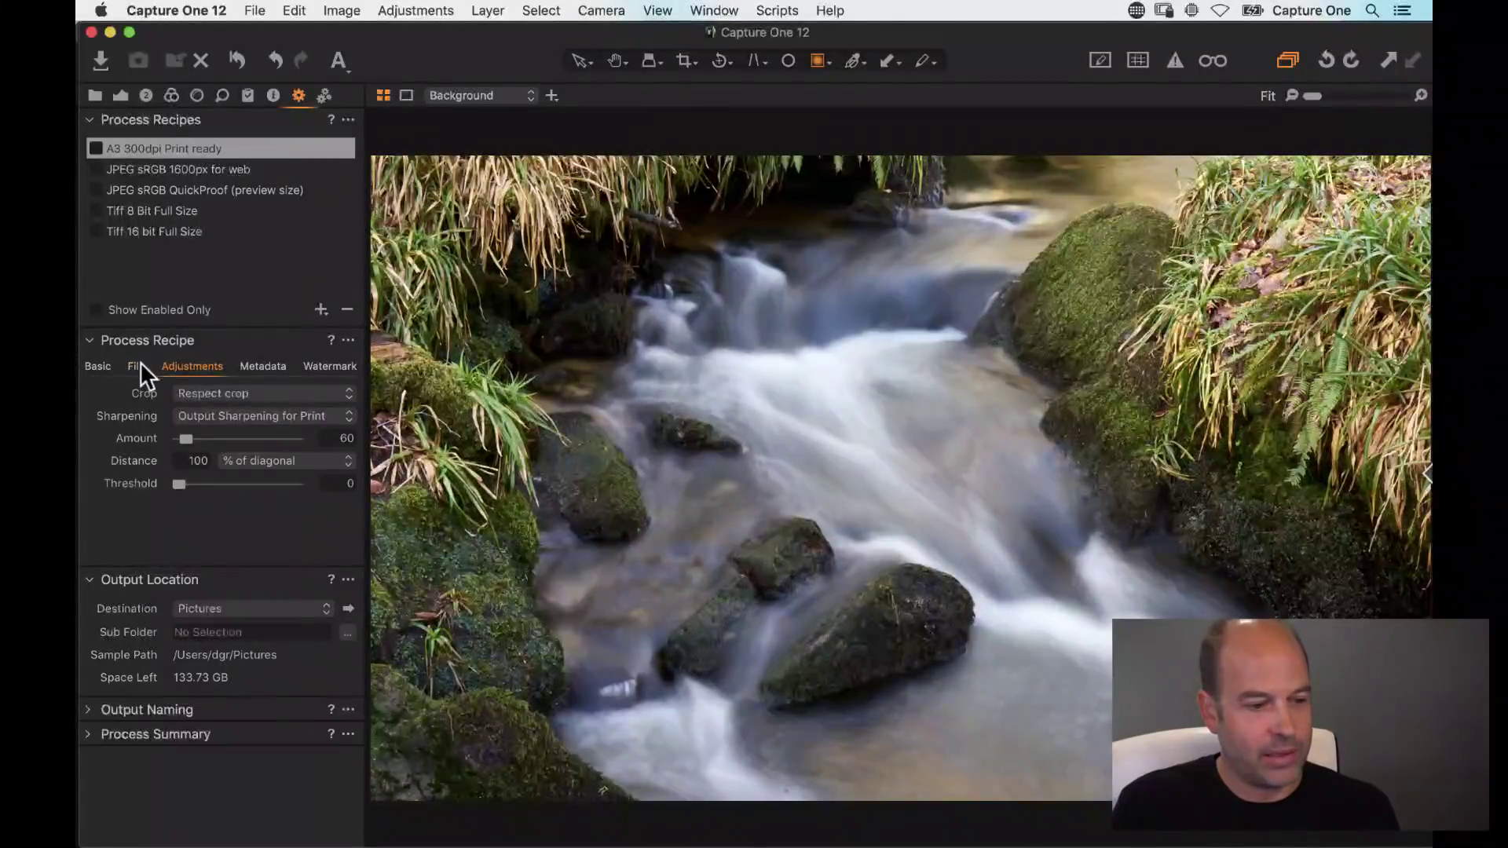
click(137, 366)
click(196, 366)
click(229, 417)
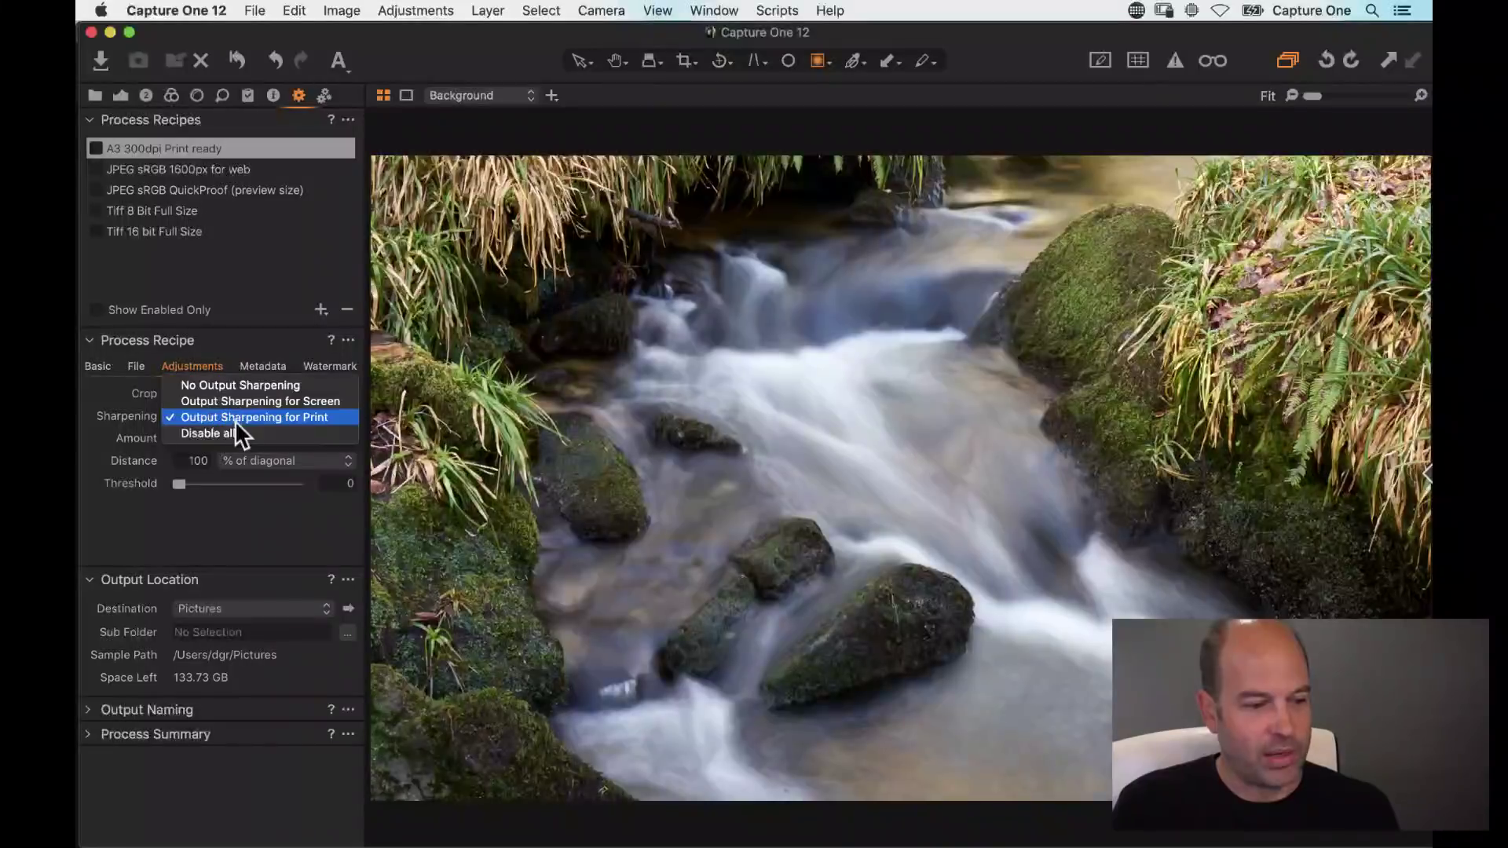
click(314, 416)
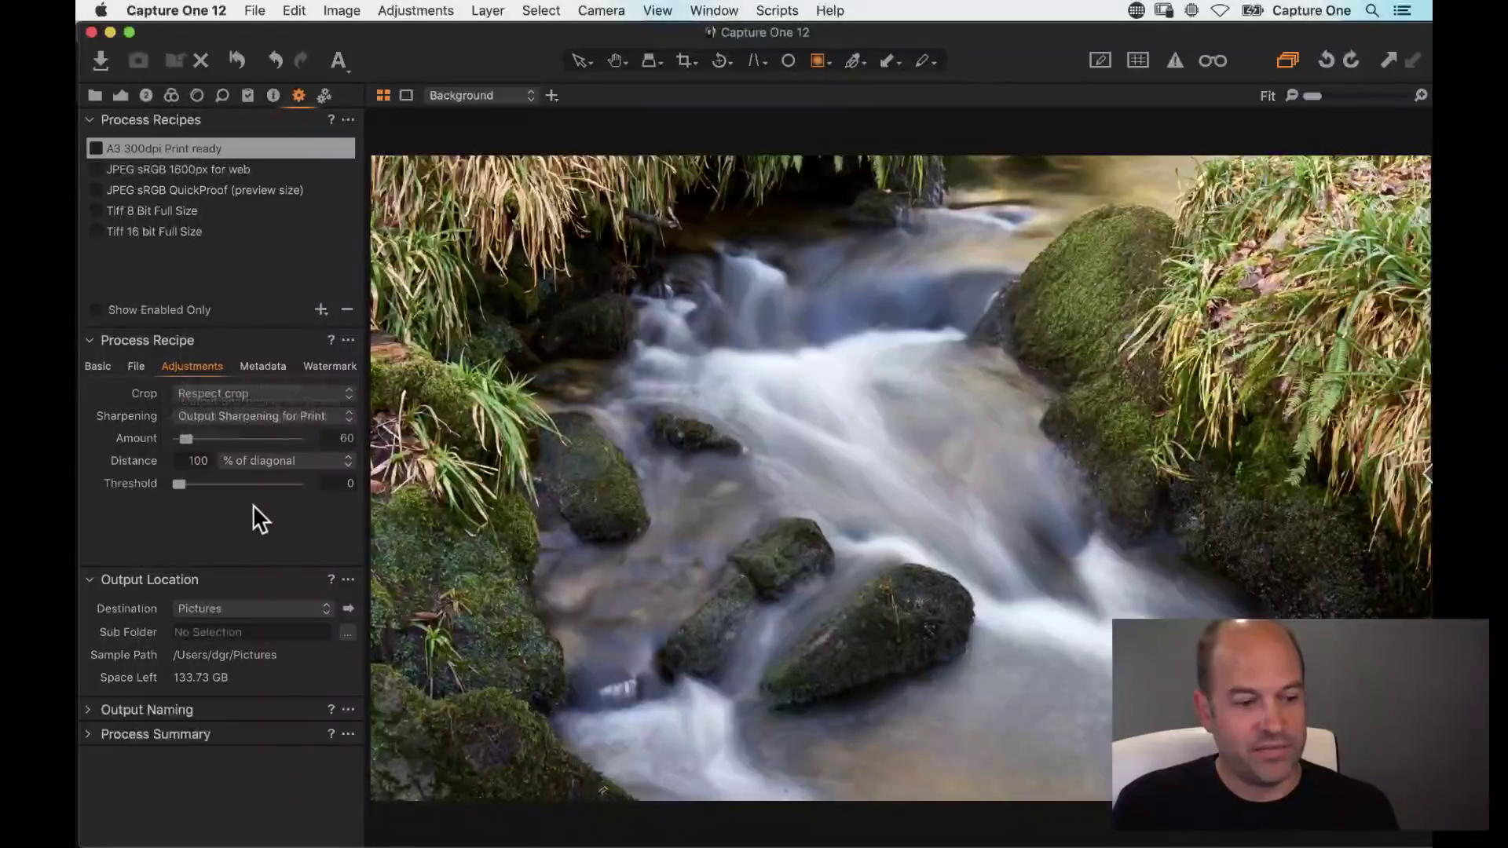
Step: View the photo at 100%, set the recipe's print sharpening distance to 40 cm, and check its resolution and scale settings
click(1418, 96)
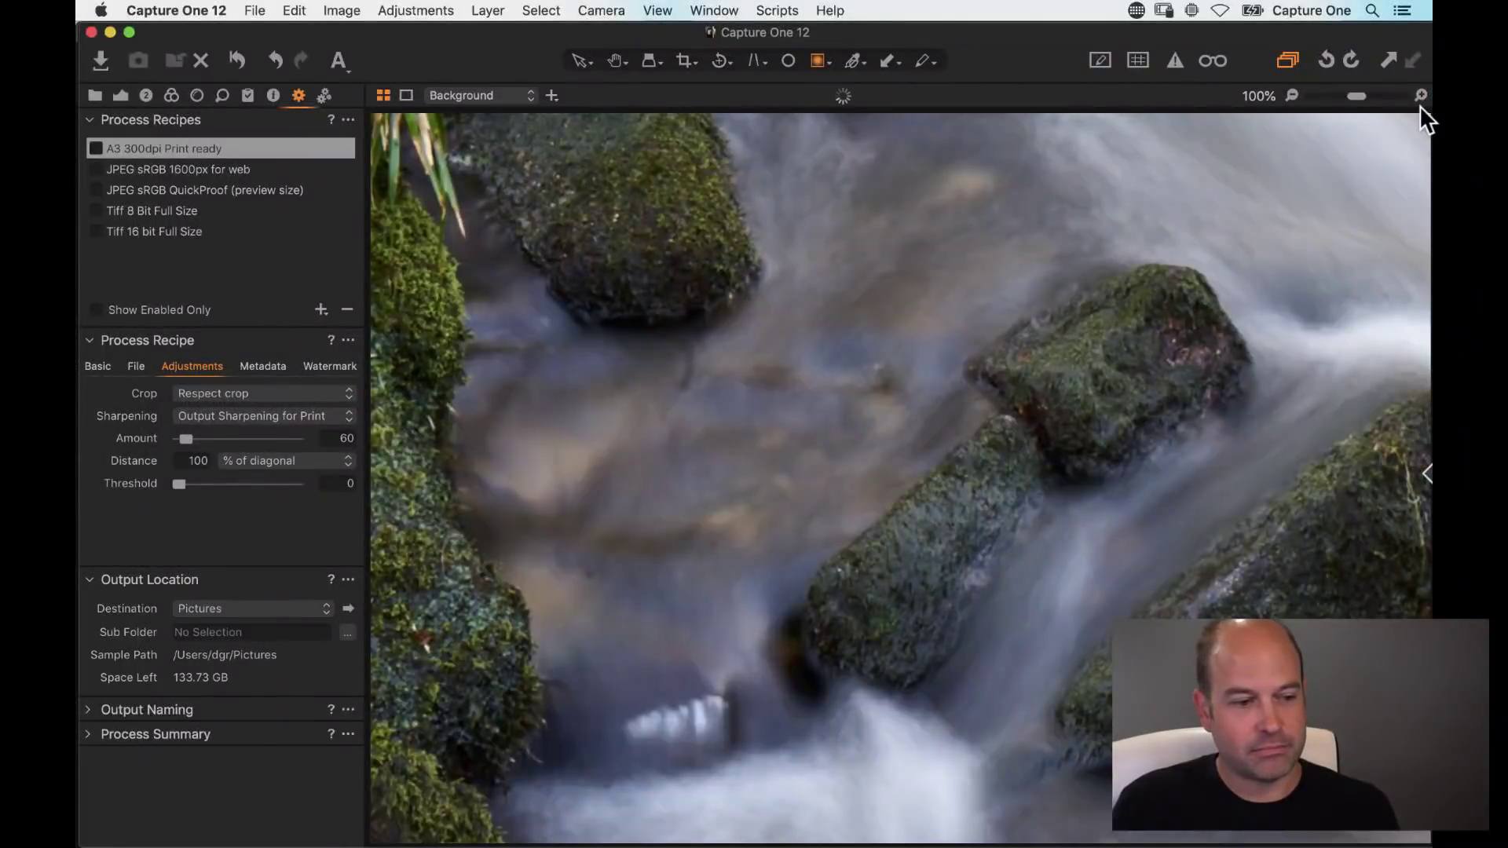
click(204, 418)
click(209, 418)
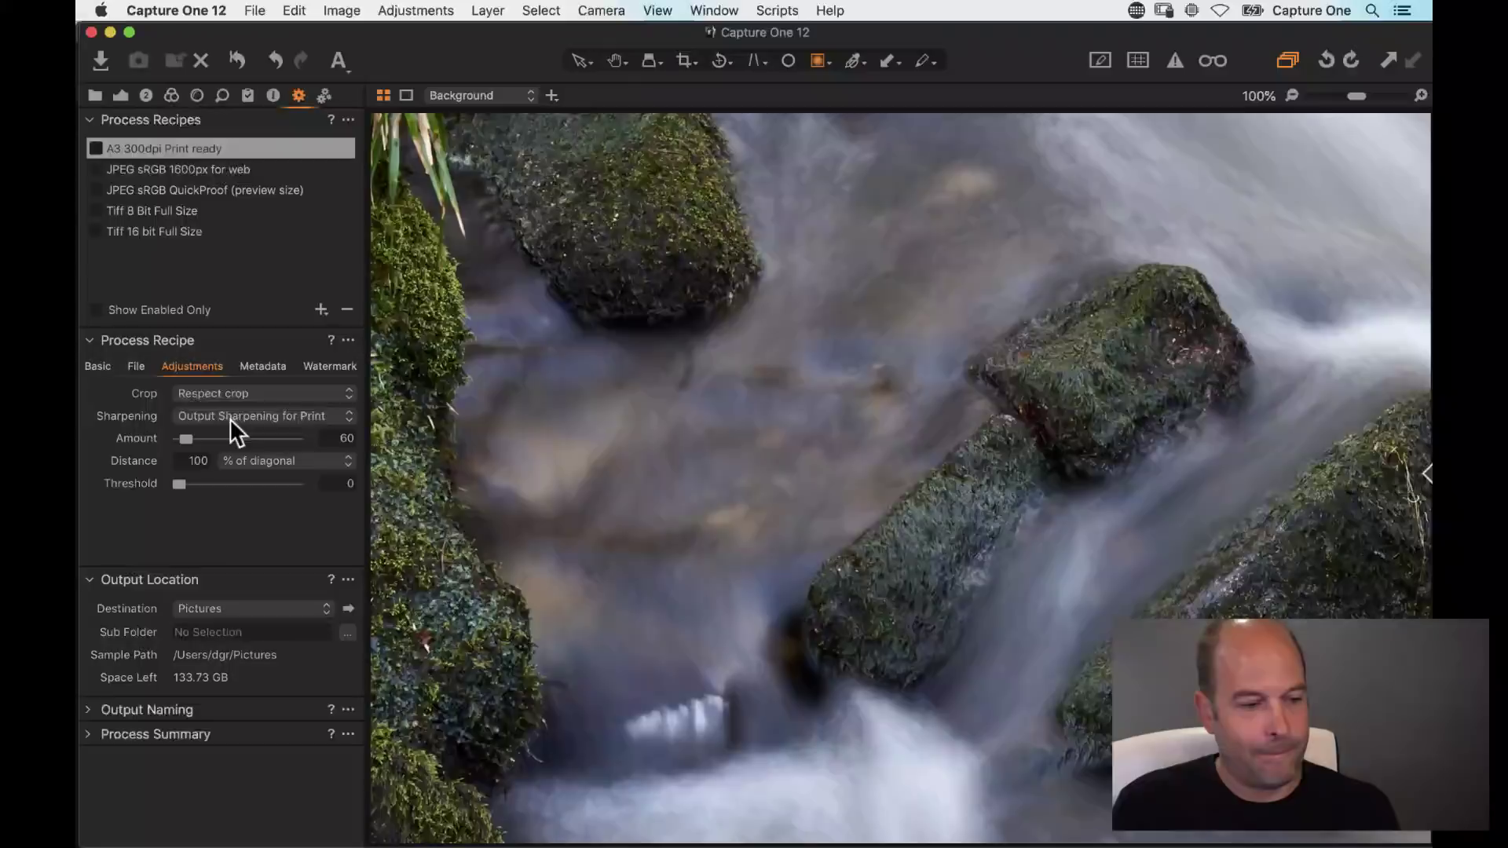
click(245, 463)
click(240, 492)
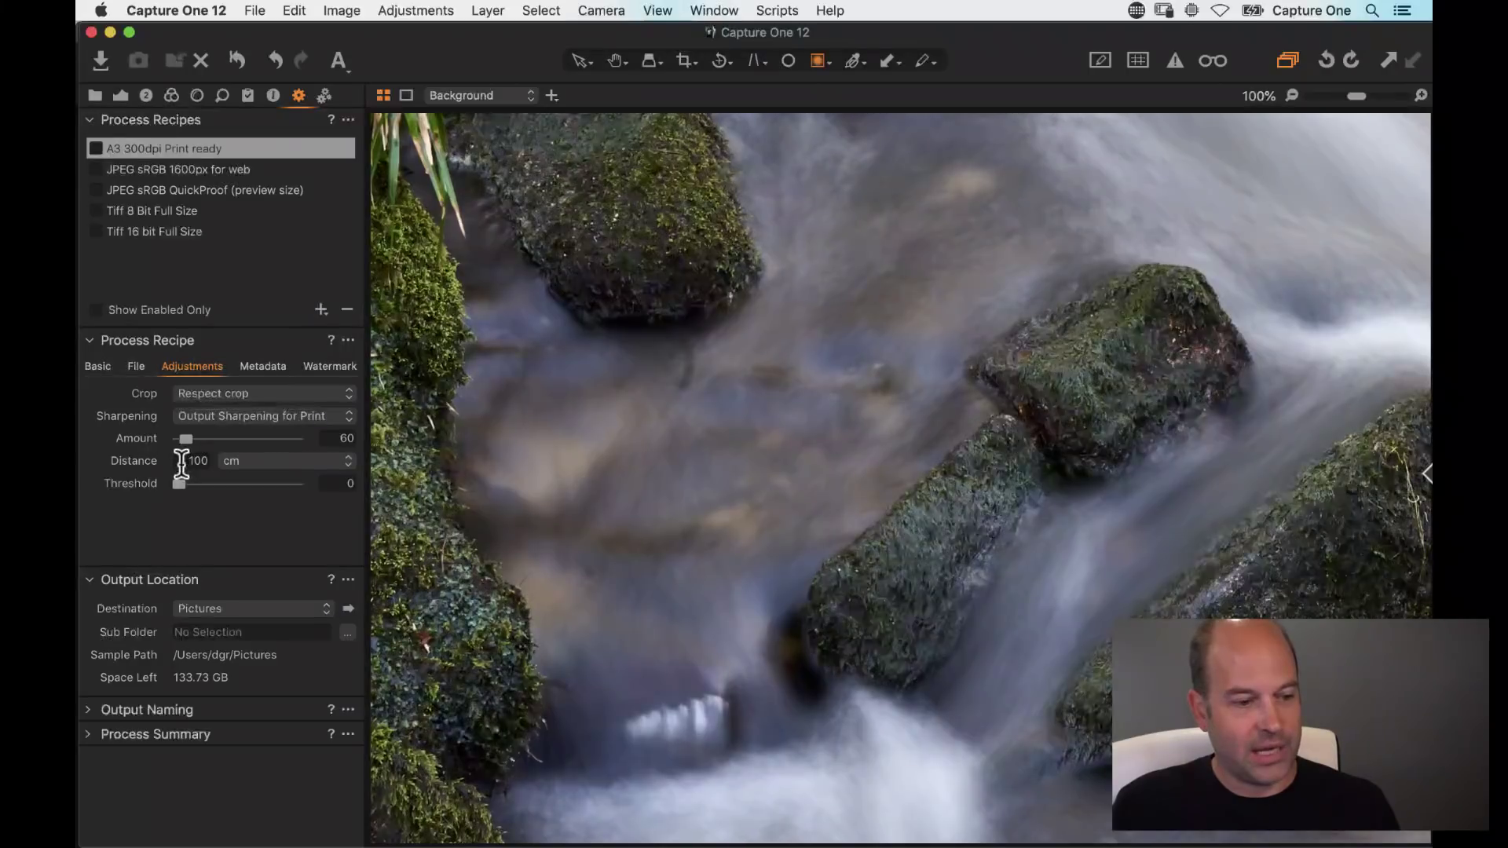
click(179, 460)
text(40)
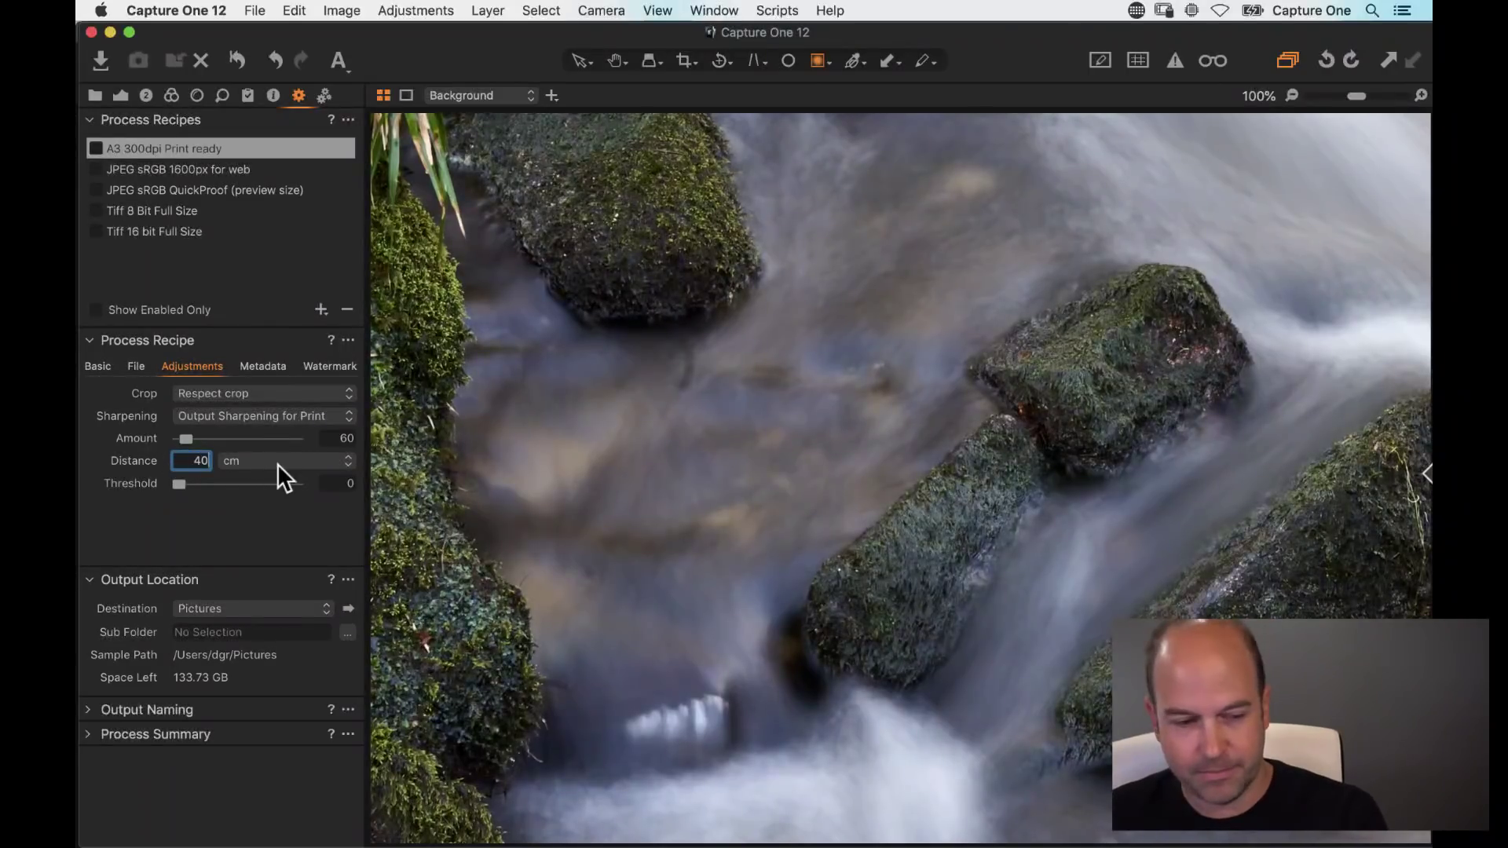
key(Tab)
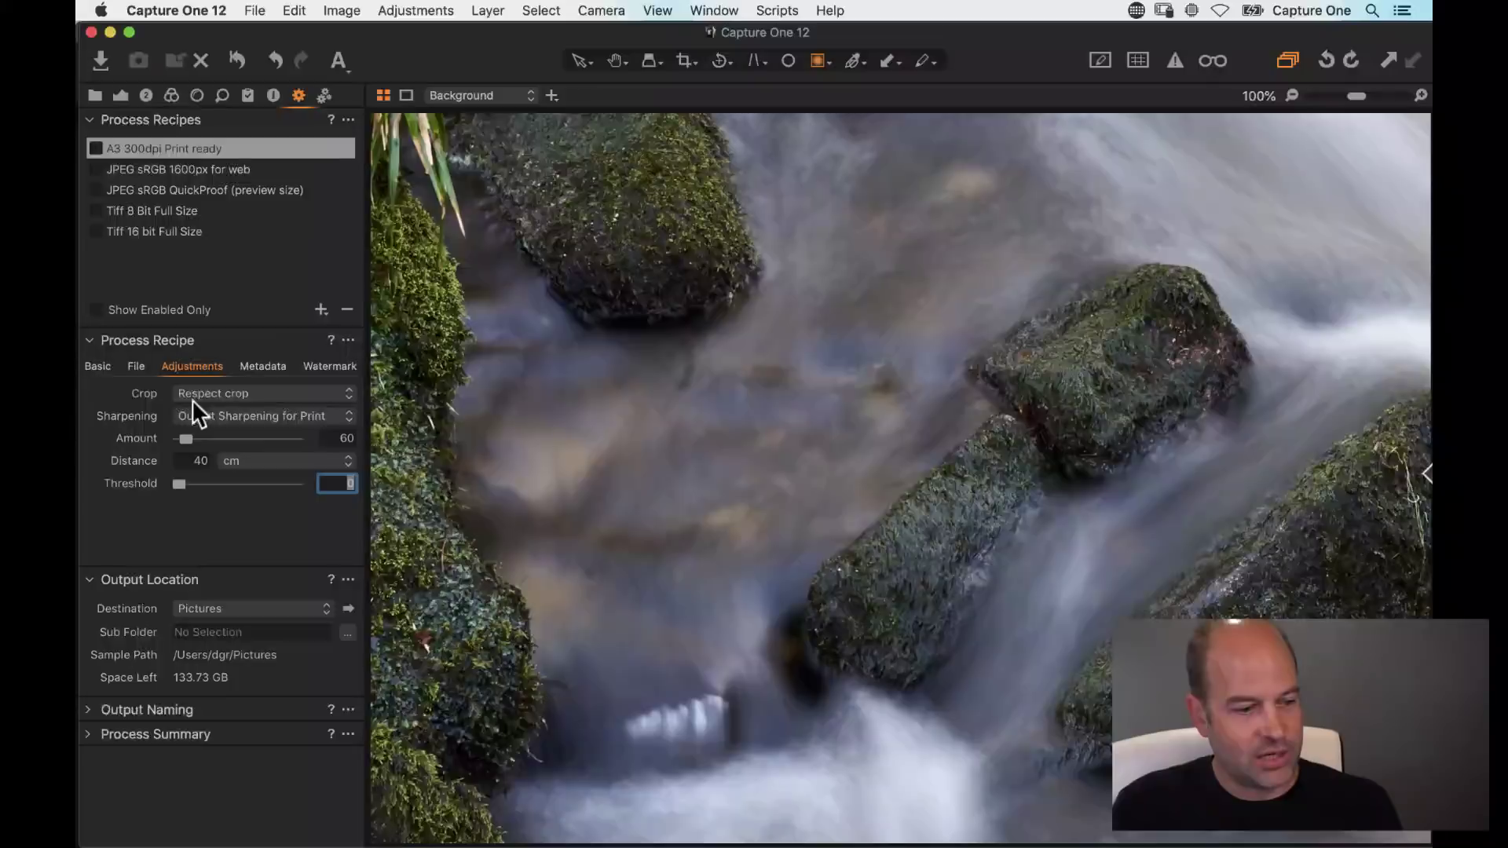
click(103, 363)
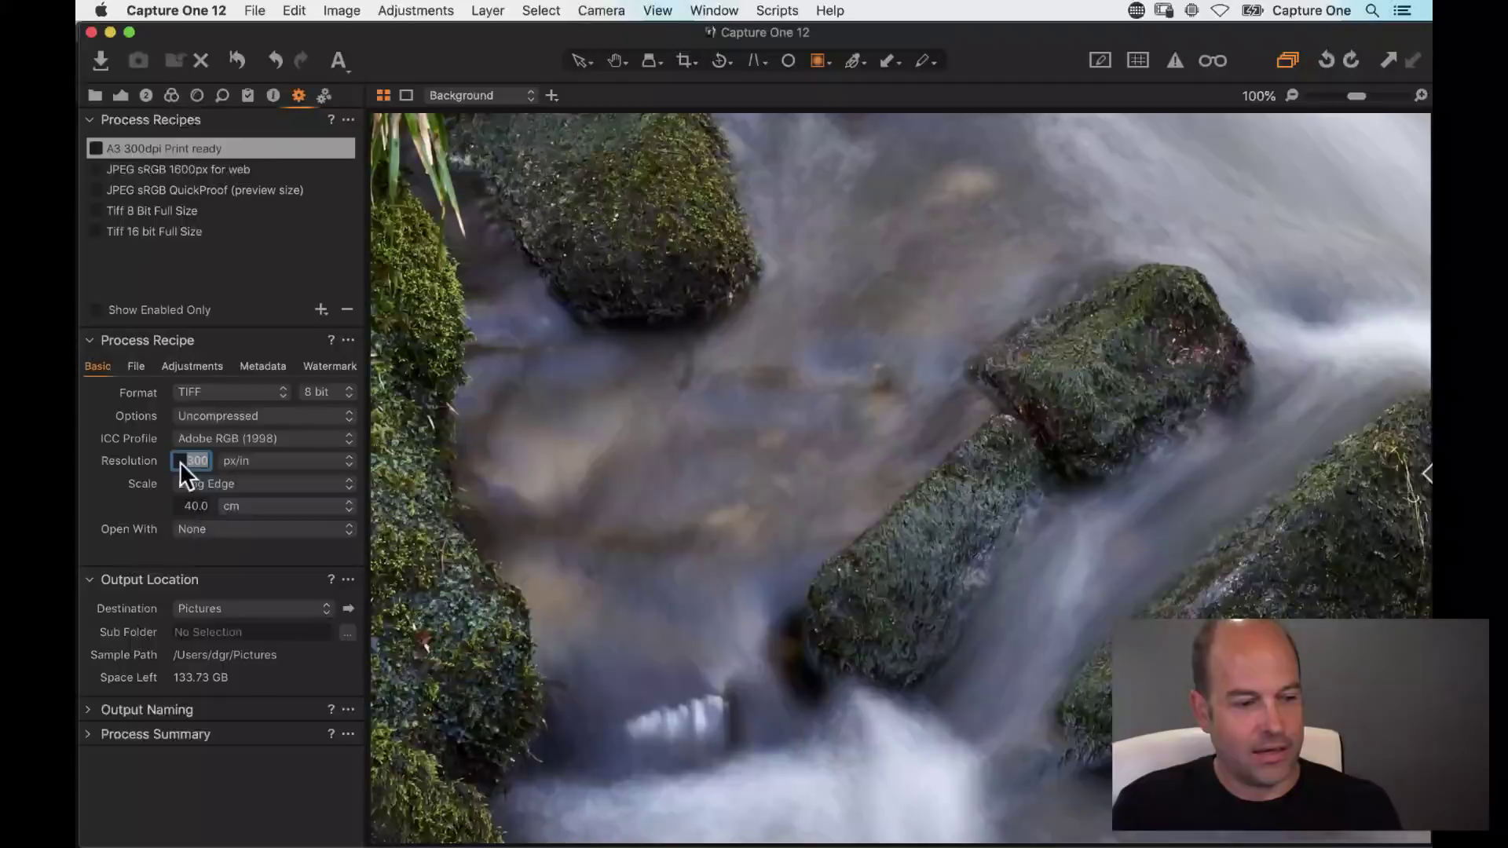
click(191, 366)
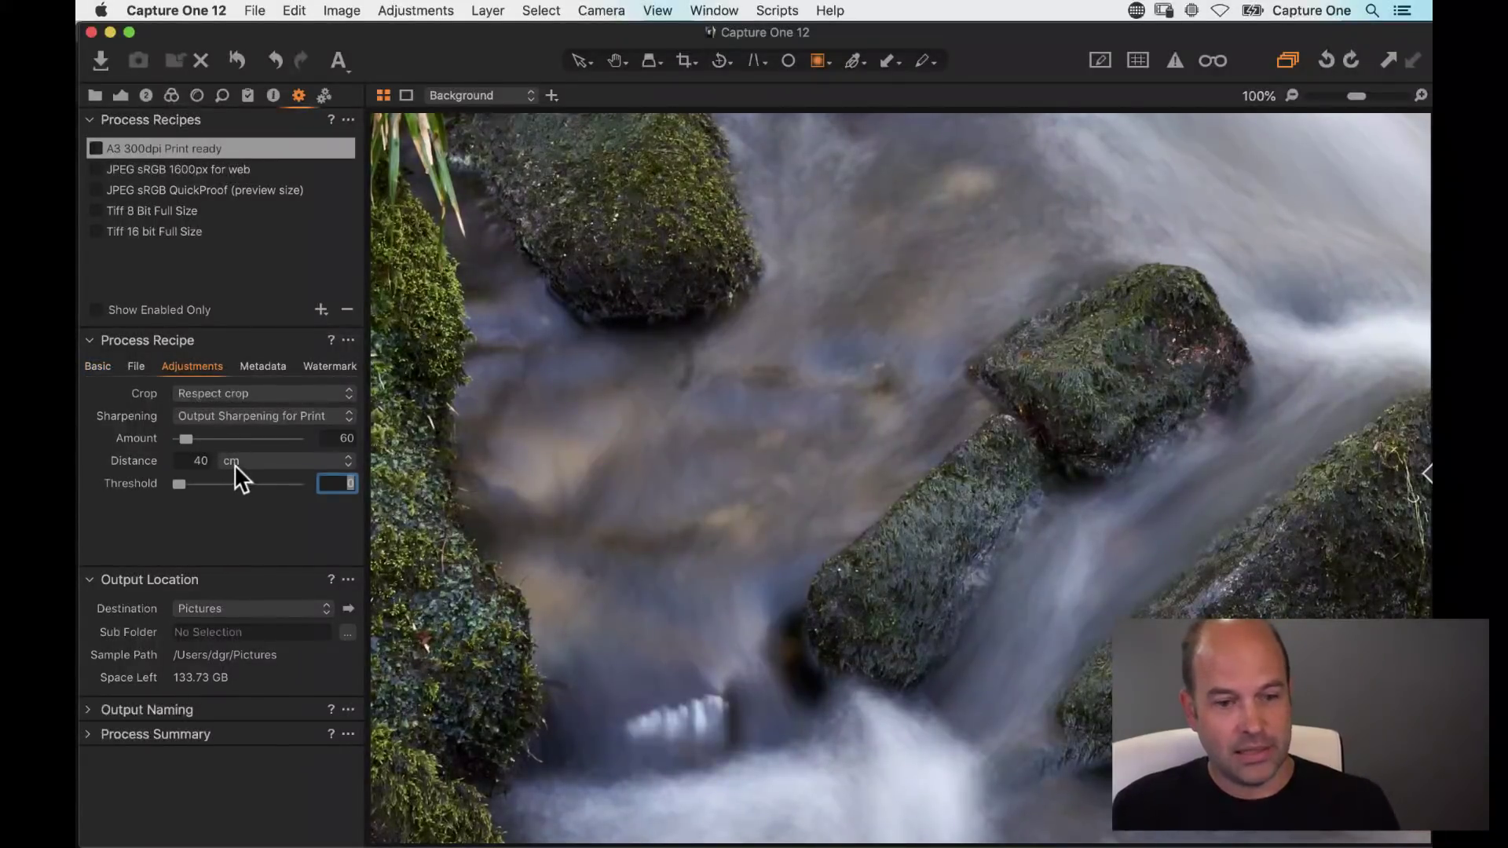
Step: Turn on recipe proofing and inspect the print sharpening on the rocks, water and grass at 100%
click(1219, 62)
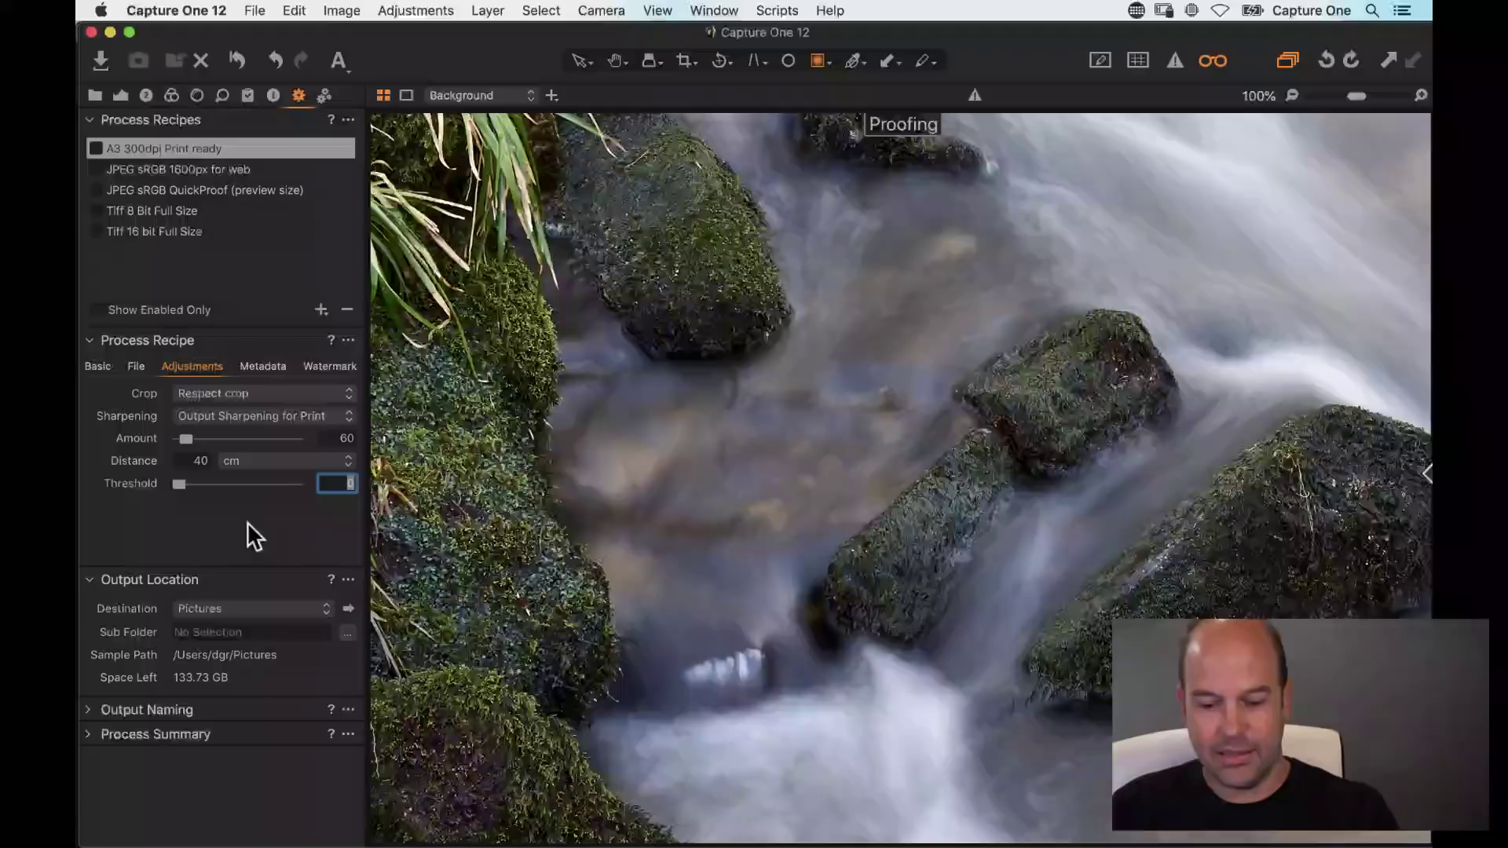
key(Return)
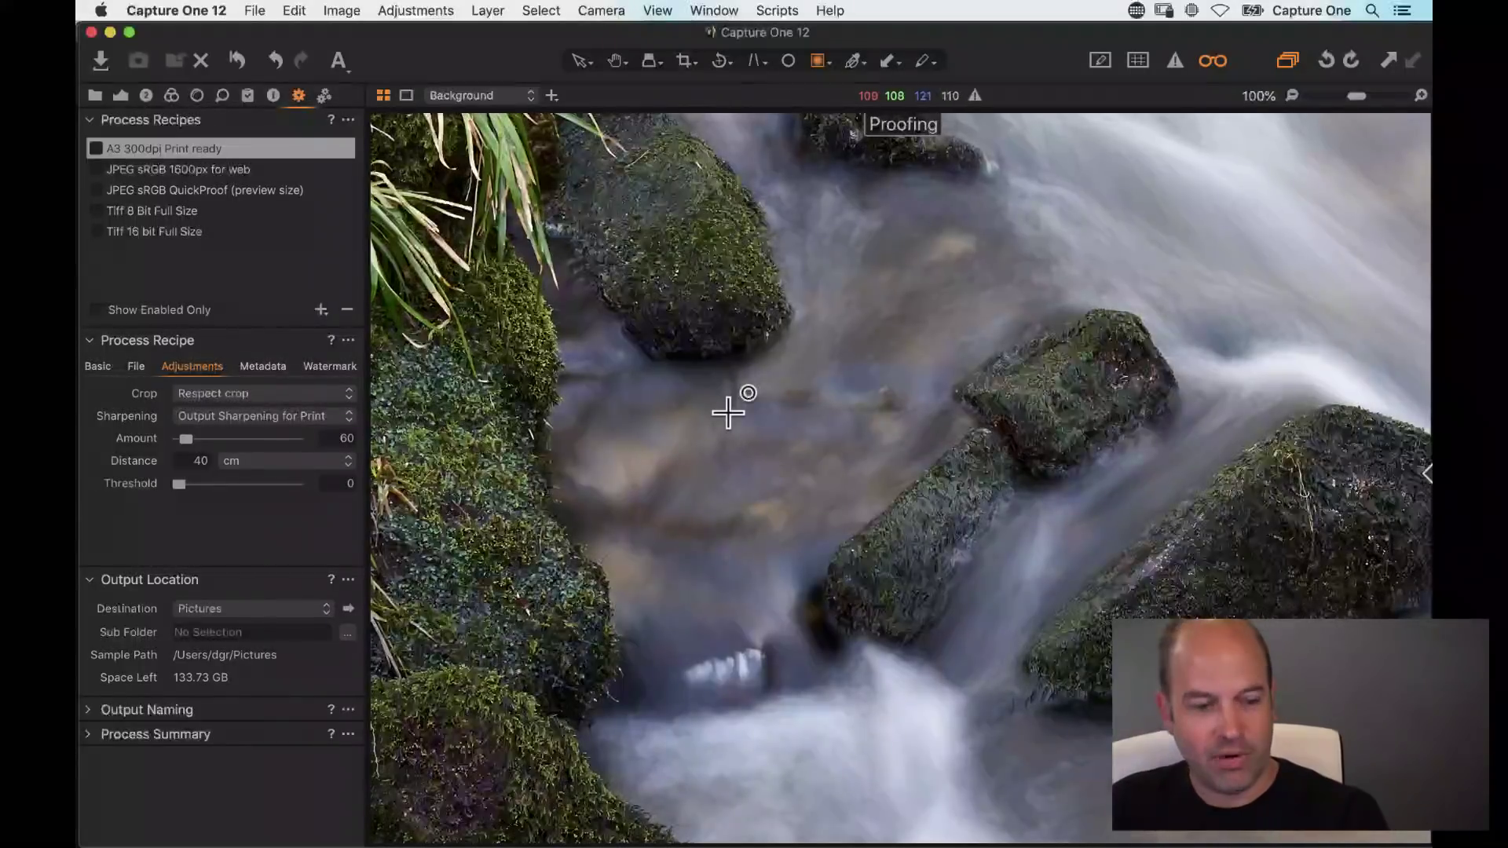
key(h)
drag(741, 403, 1061, 689)
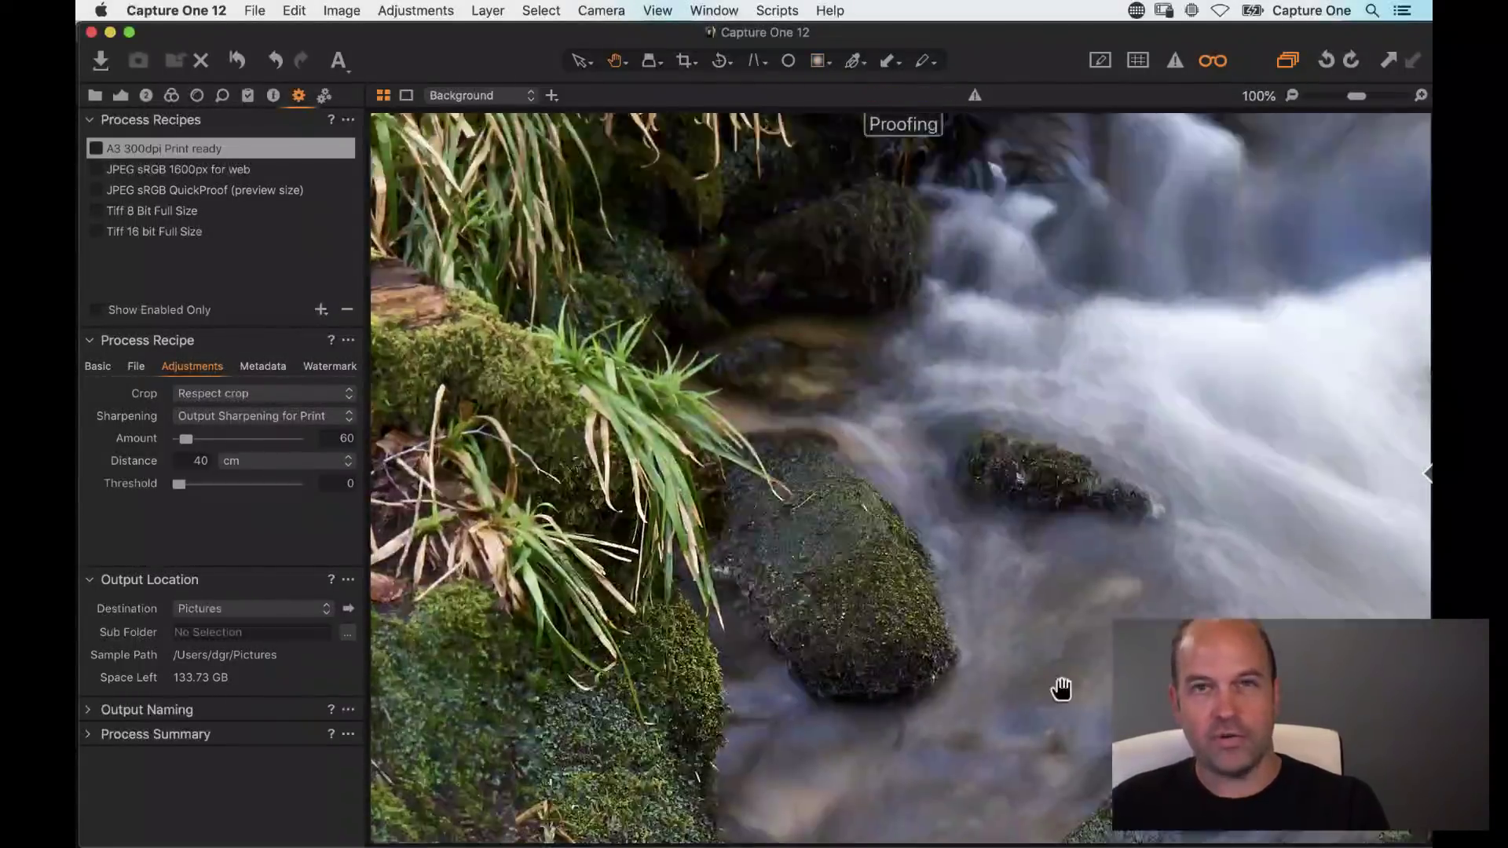
drag(789, 554, 810, 469)
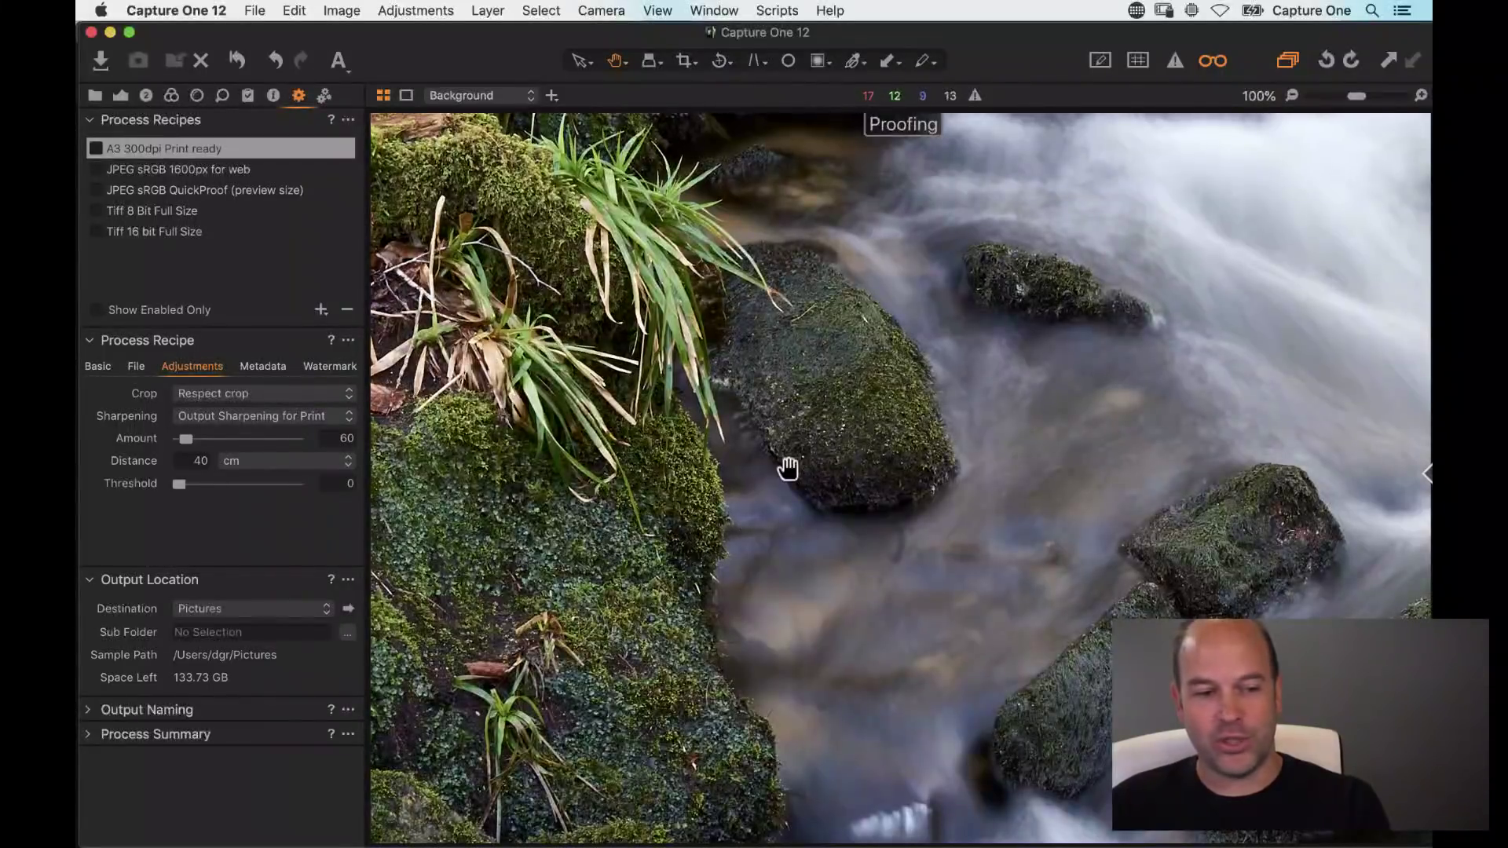
drag(864, 466, 829, 471)
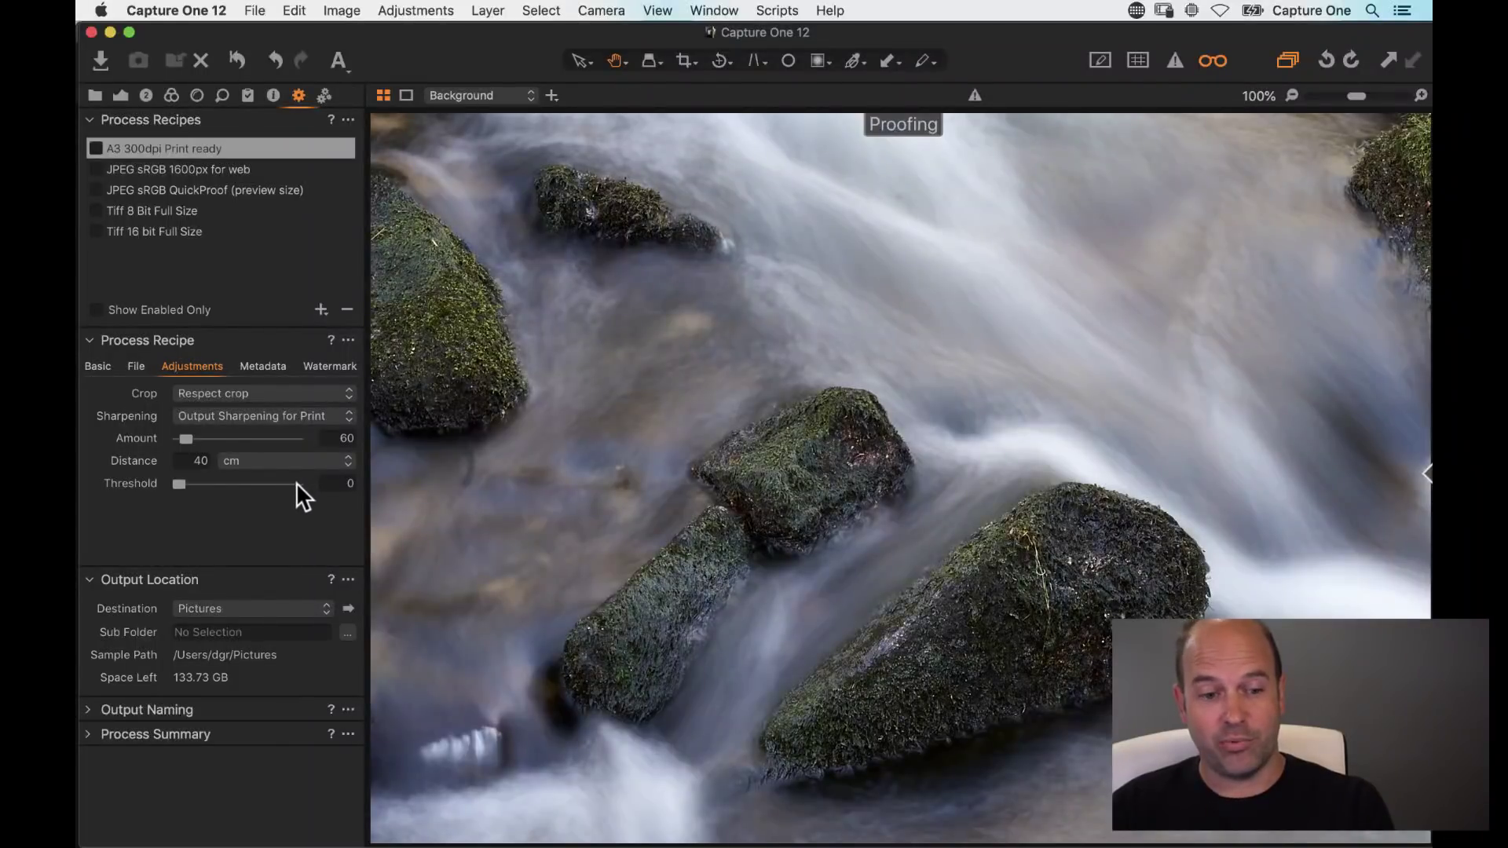
drag(858, 417, 700, 464)
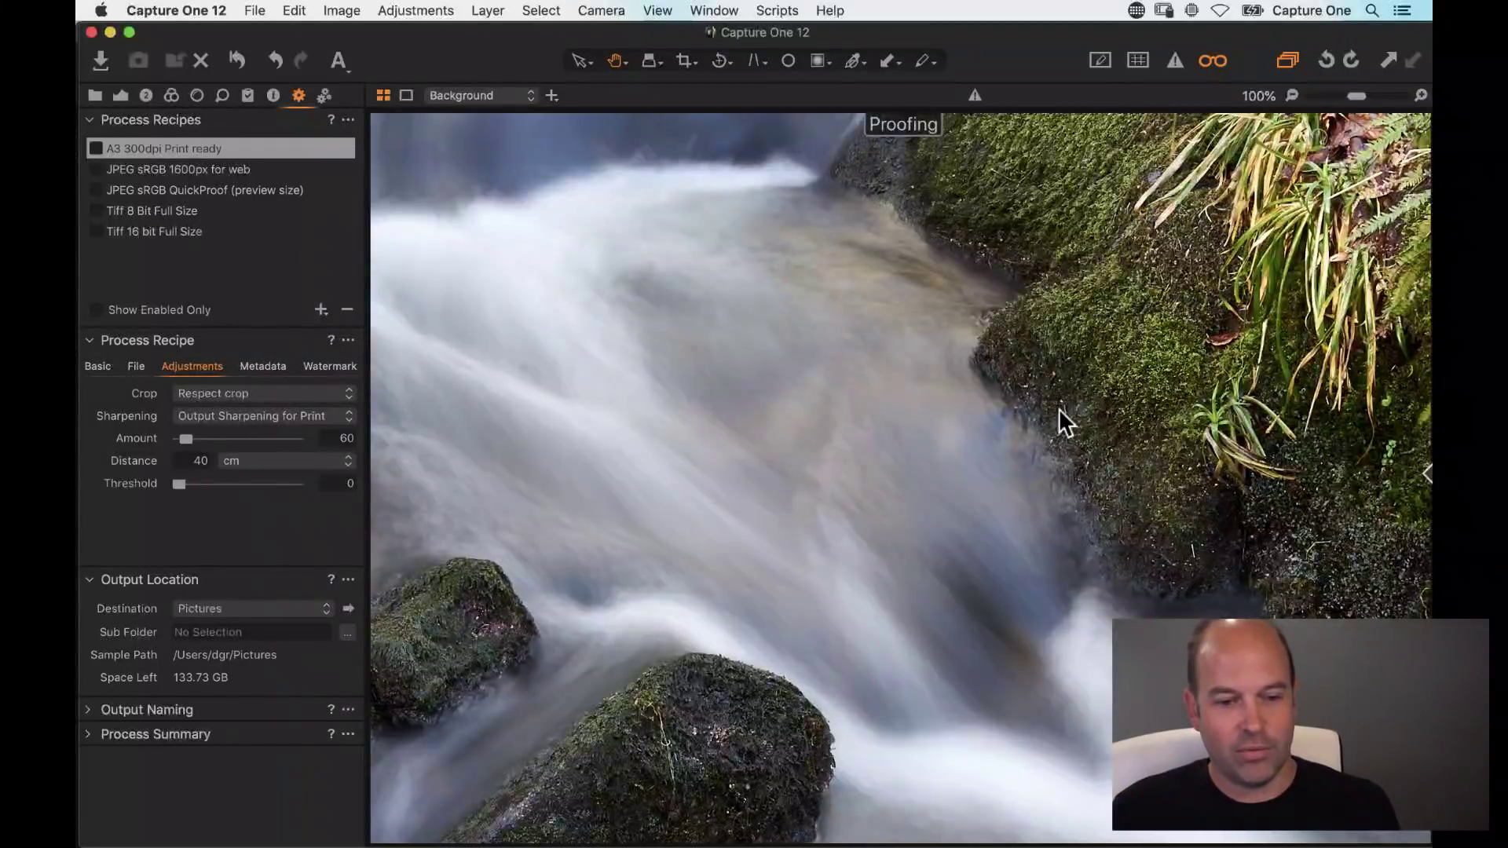
click(1021, 460)
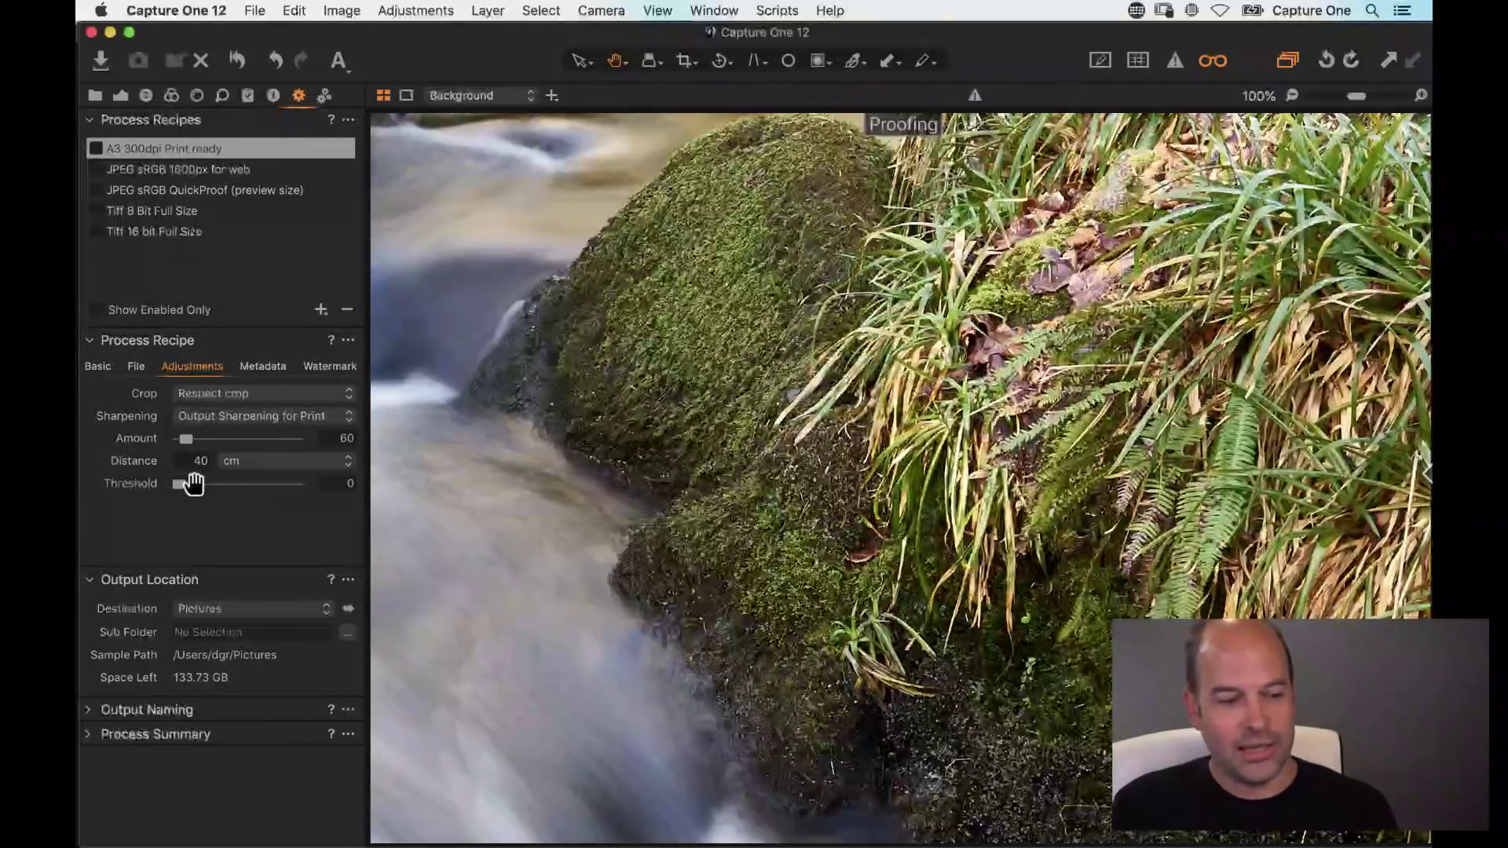
Step: Raise the print recipe's sharpening amount to 69 and try Output Sharpening for Screen on the proofed photo
mouse_move(191, 439)
mouse_down()
mouse_move(222, 459)
mouse_move(187, 441)
mouse_up()
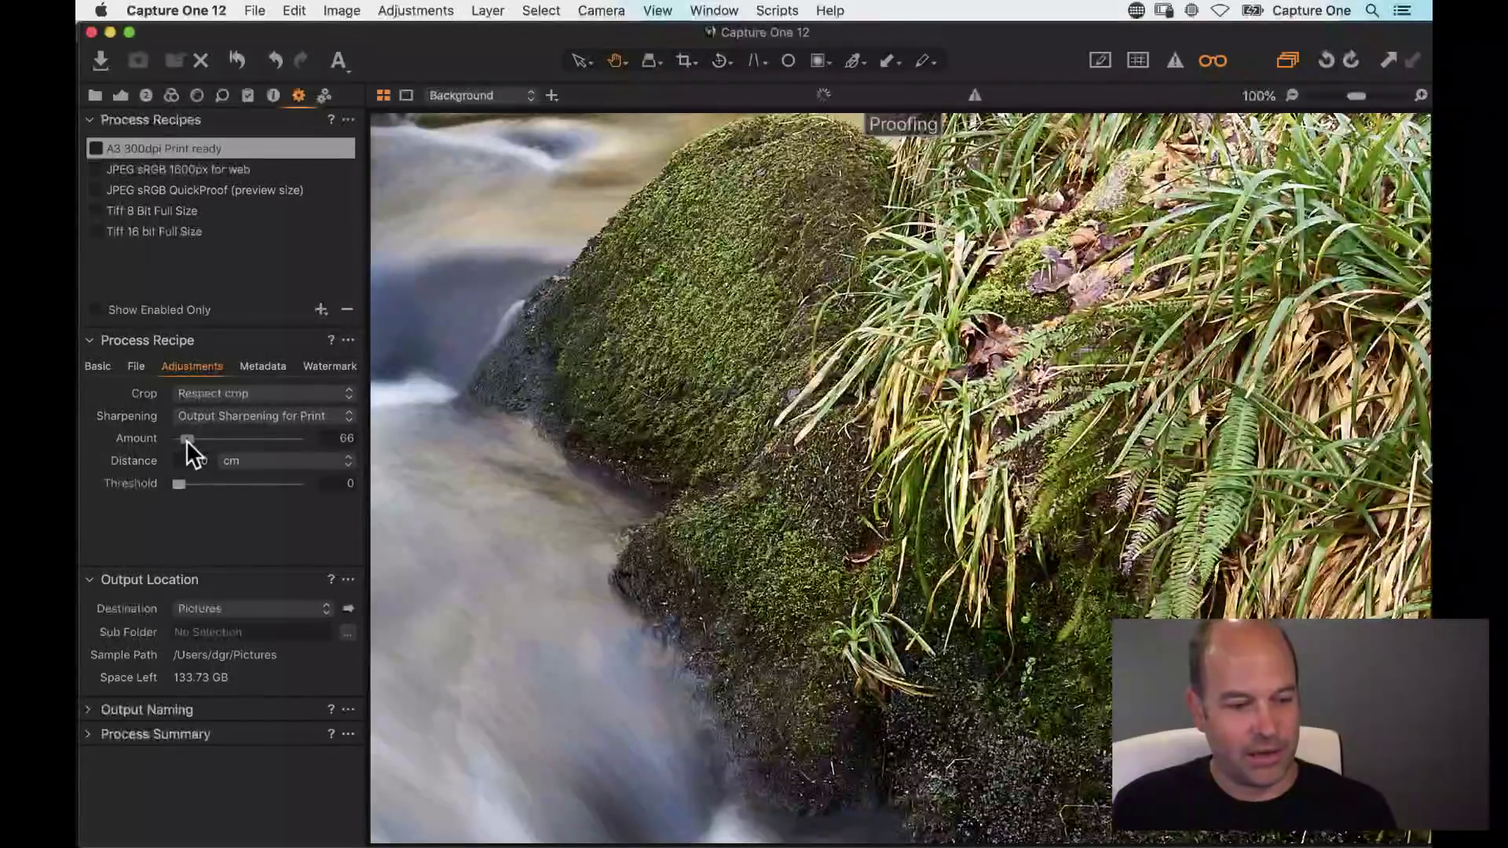
click(228, 418)
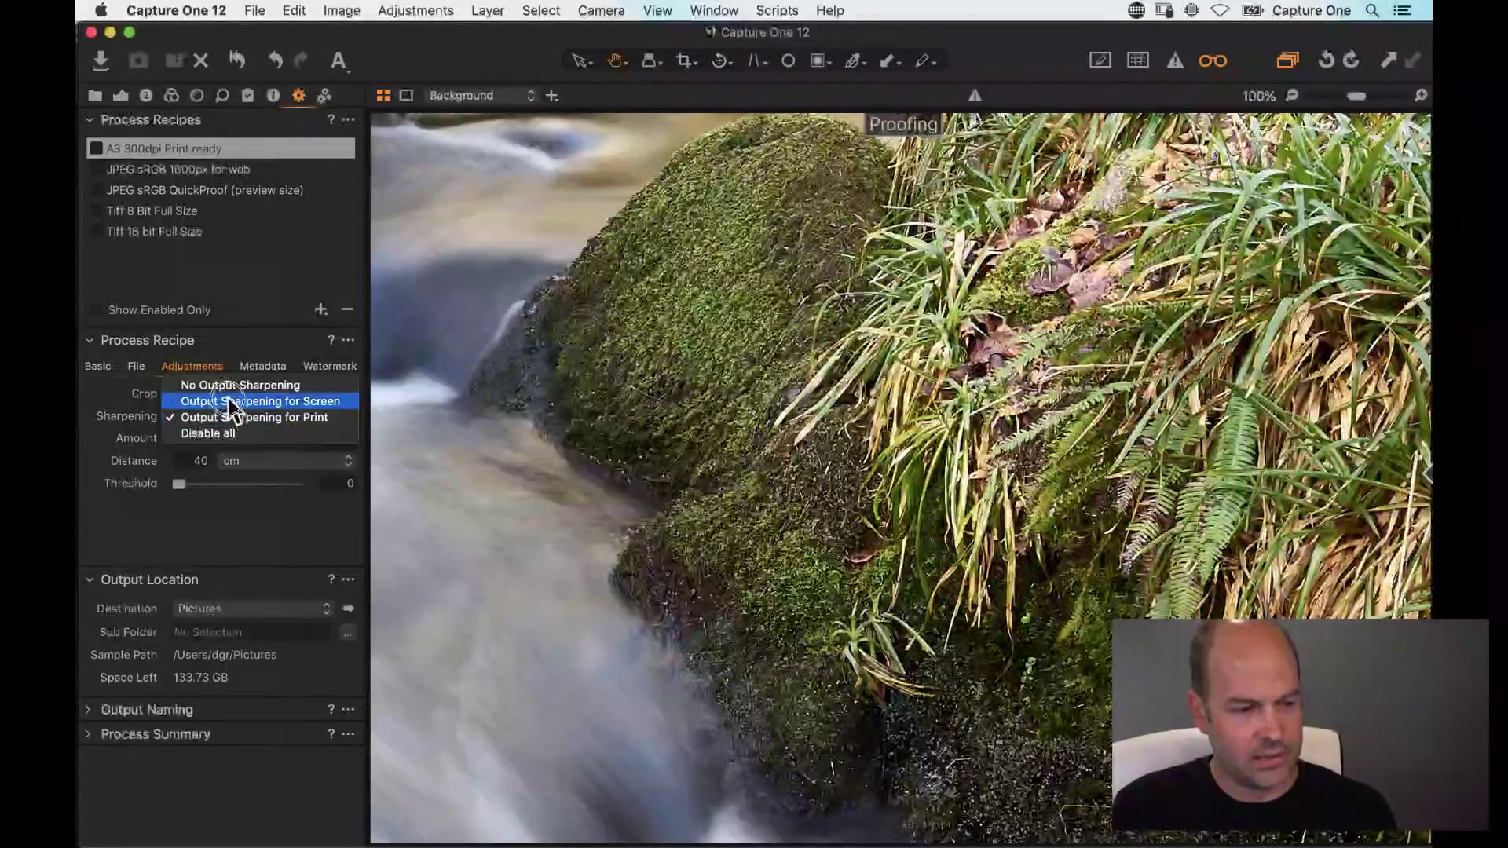
click(230, 398)
click(227, 410)
click(227, 402)
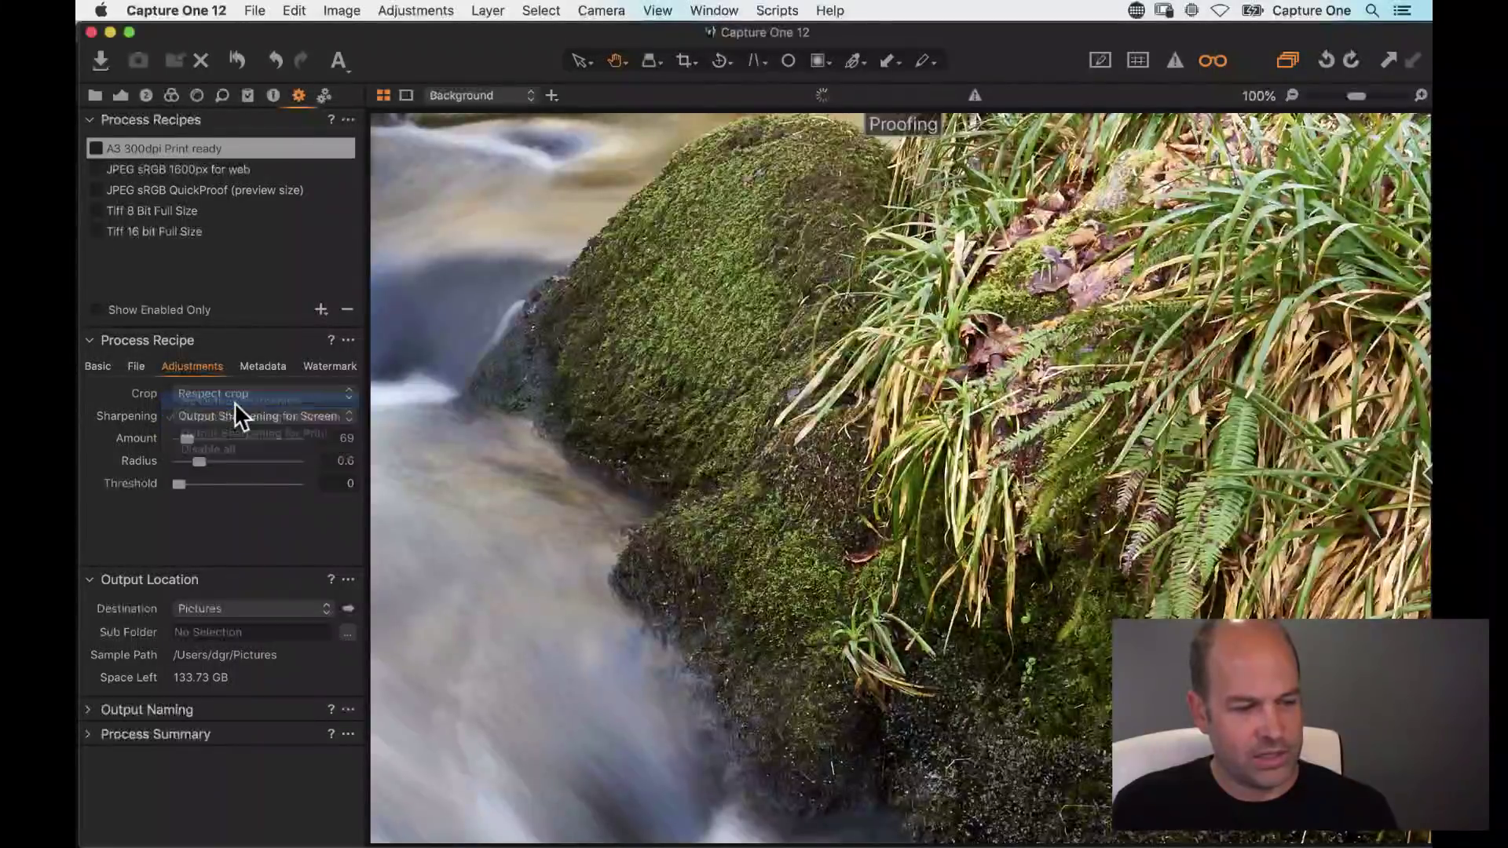
click(234, 416)
click(246, 449)
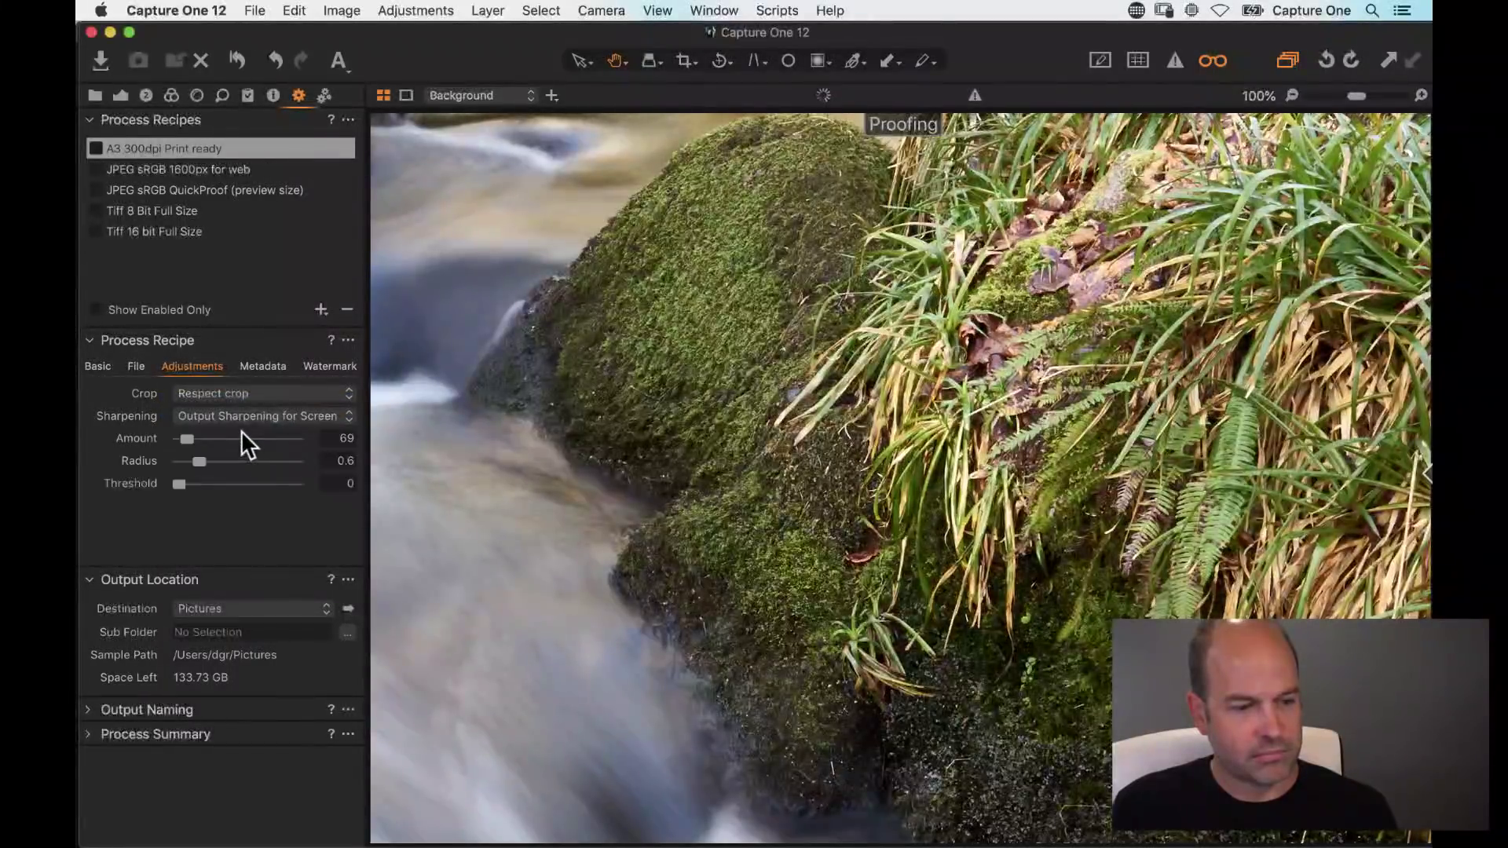
Step: Return the recipe to Output Sharpening for Print with an amount of 82, and fit the whole stream photo in view
click(348, 340)
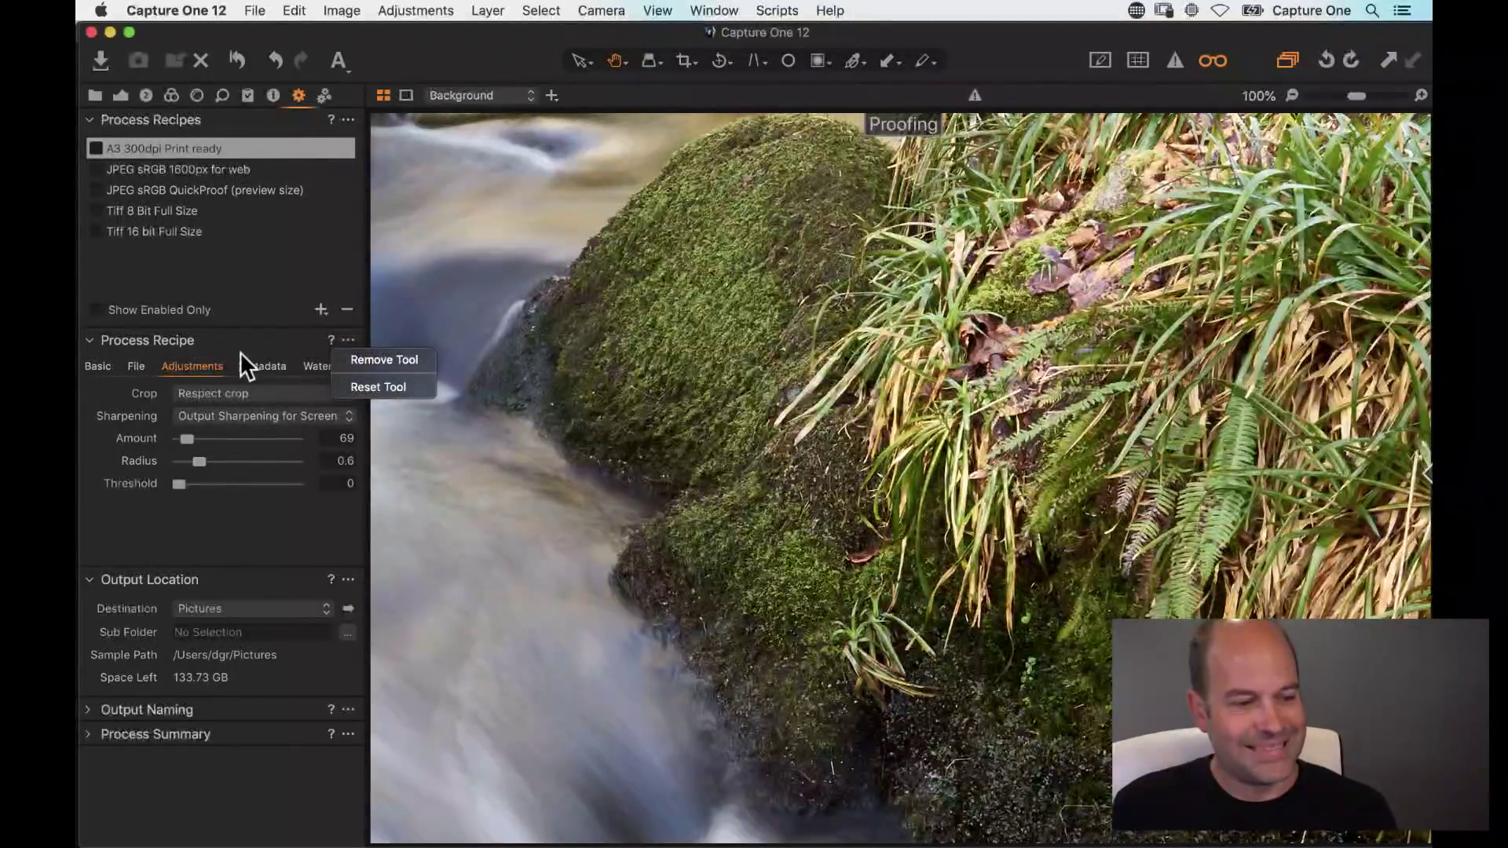
click(221, 424)
click(251, 434)
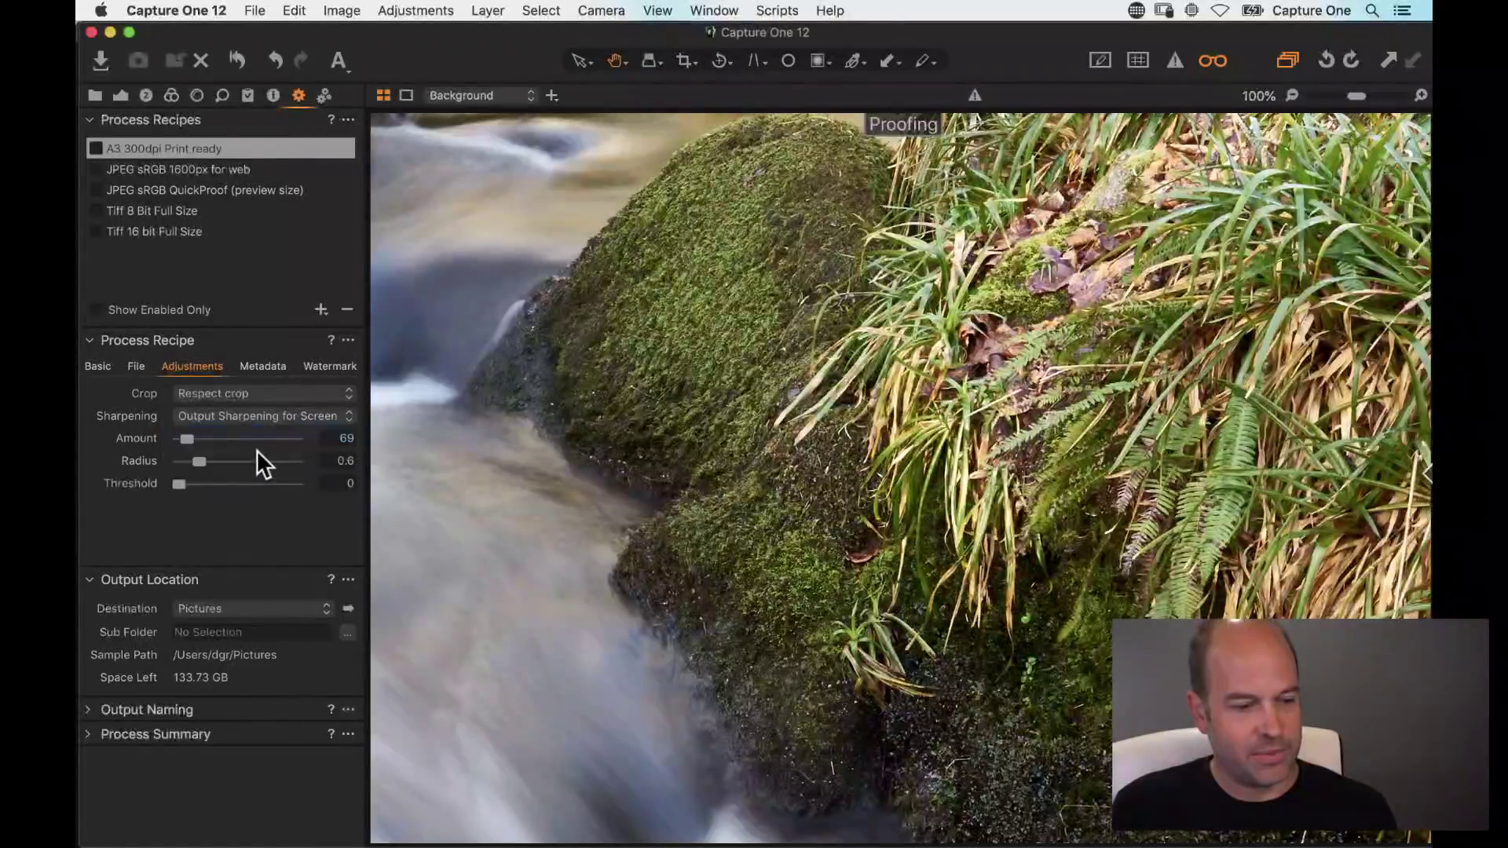
drag(192, 437, 193, 435)
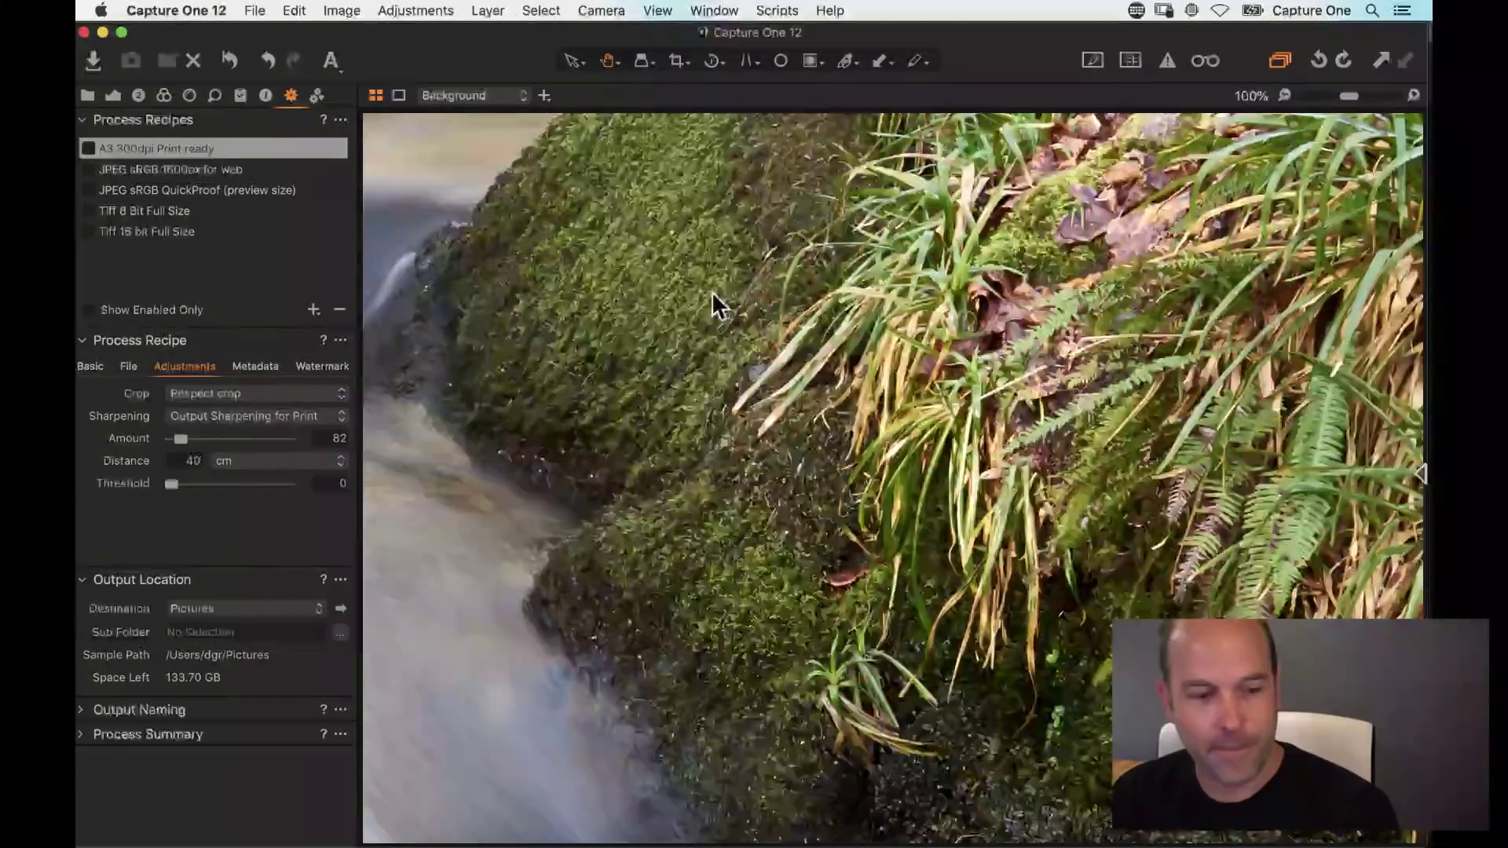
double_click(714, 293)
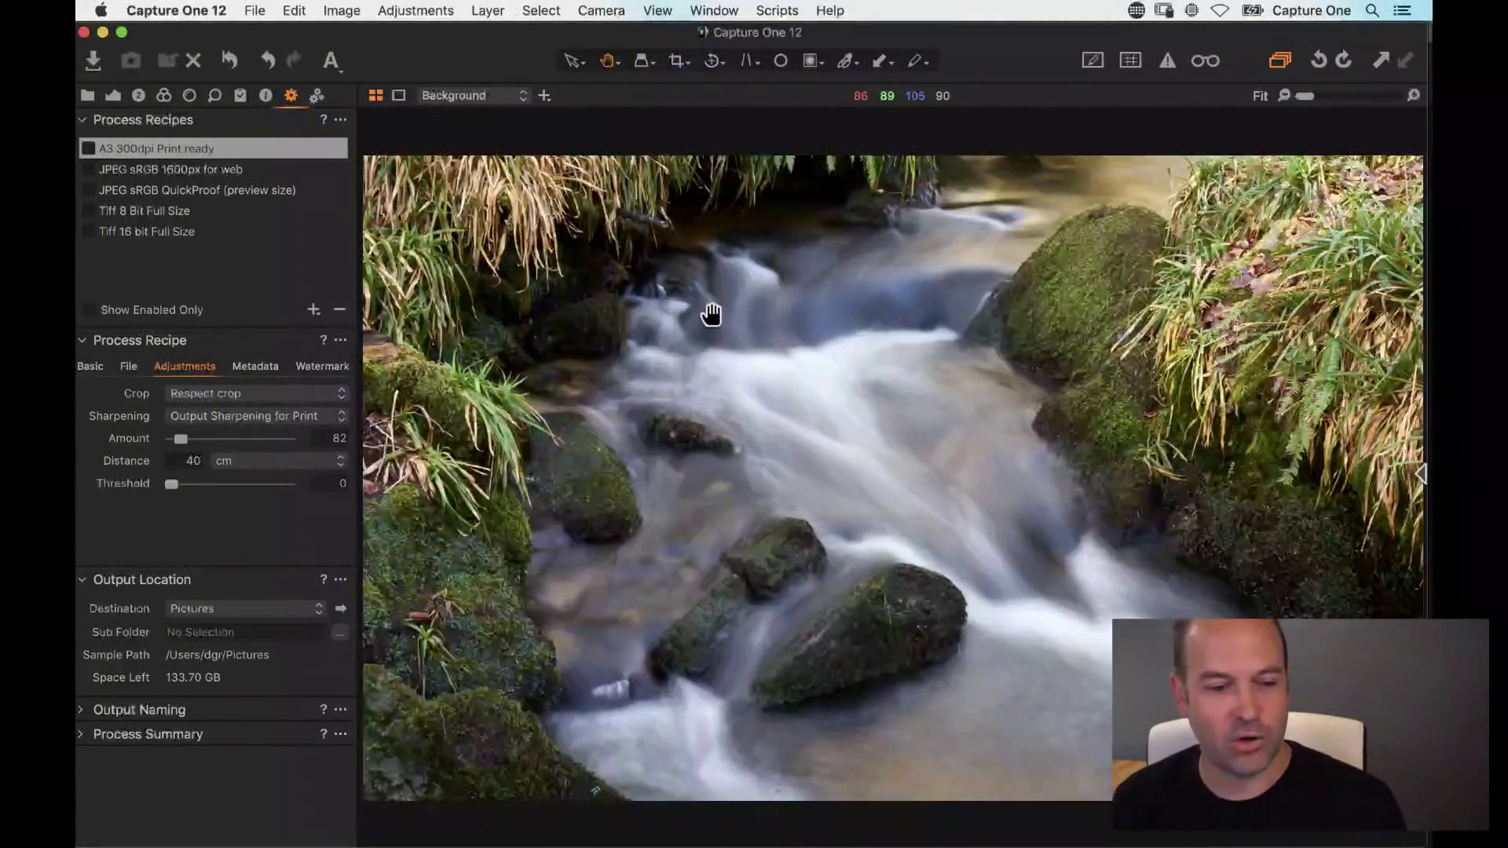